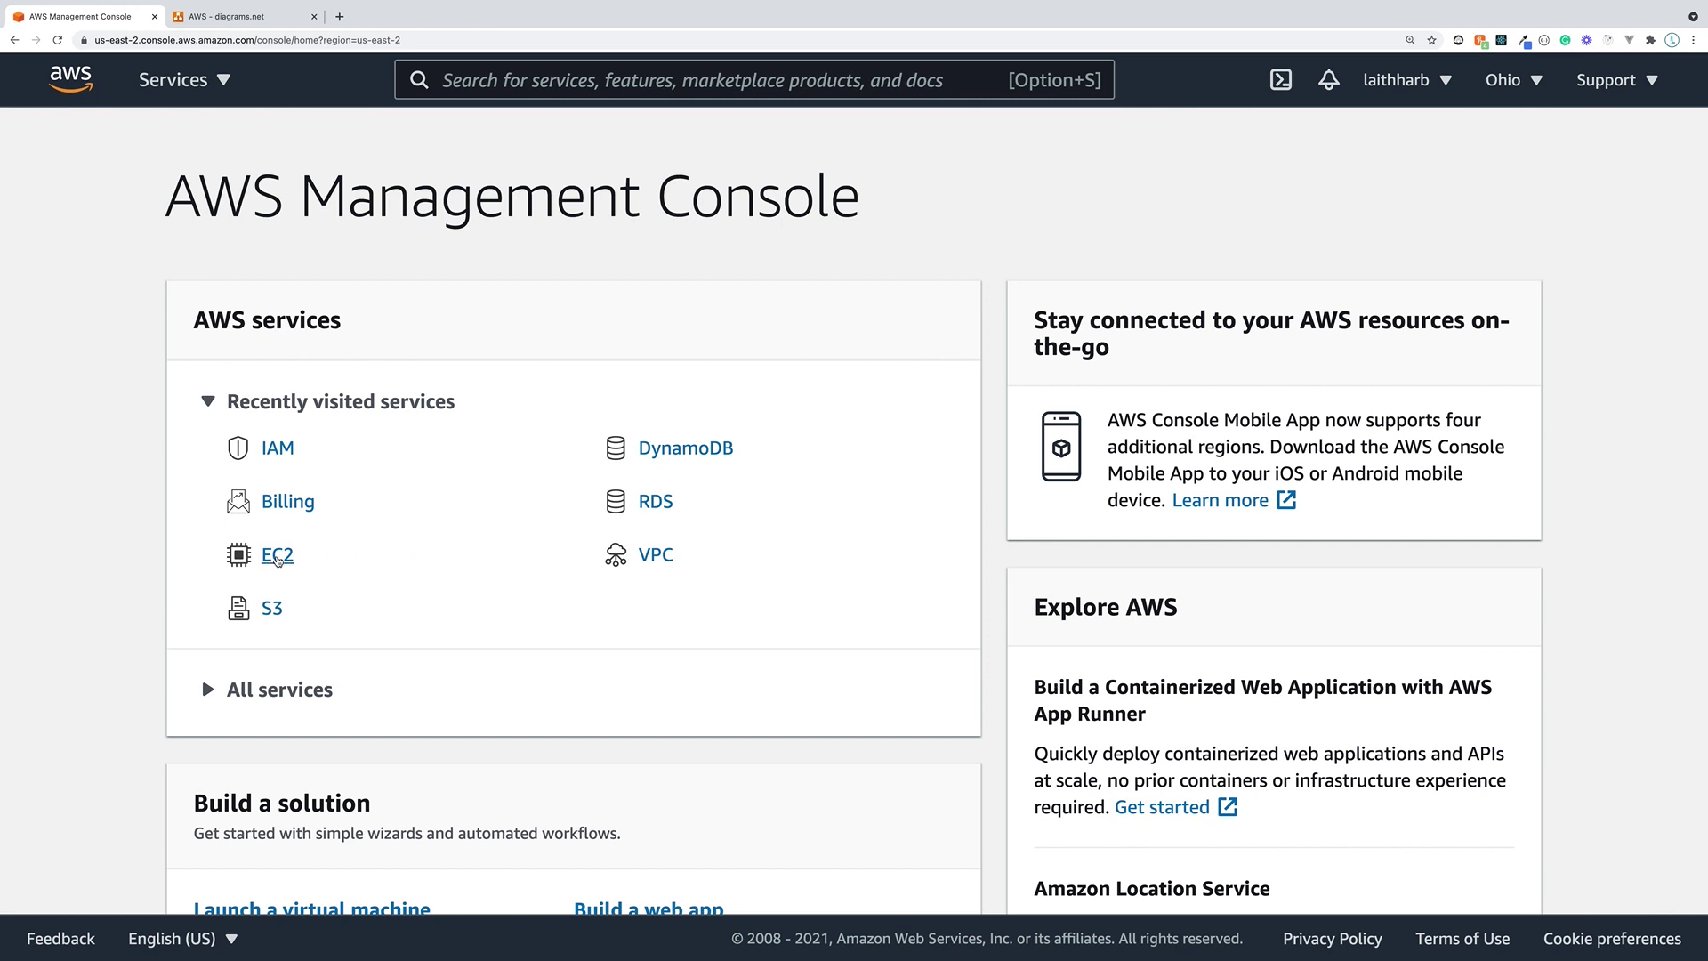
- Open the EC2 dashboard and examine the list of available AWS regions, from US East through Europe
{"action": "left_click", "coordinate": [278, 557]}
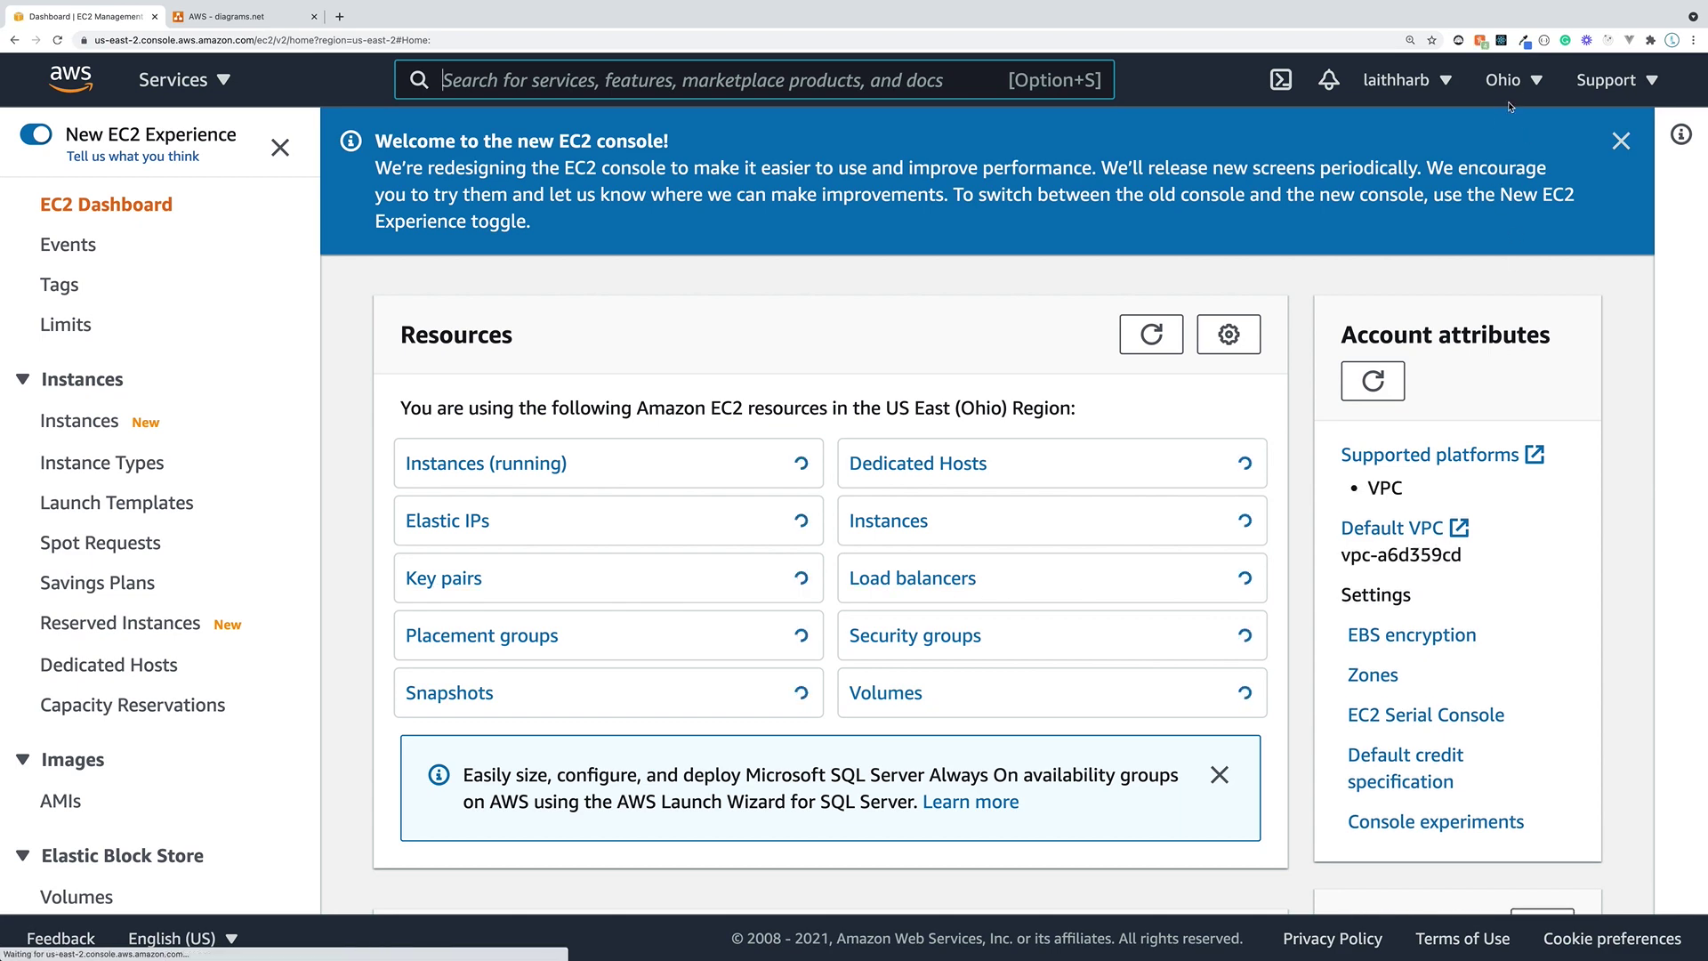
{"action": "left_click", "coordinate": [1524, 88]}
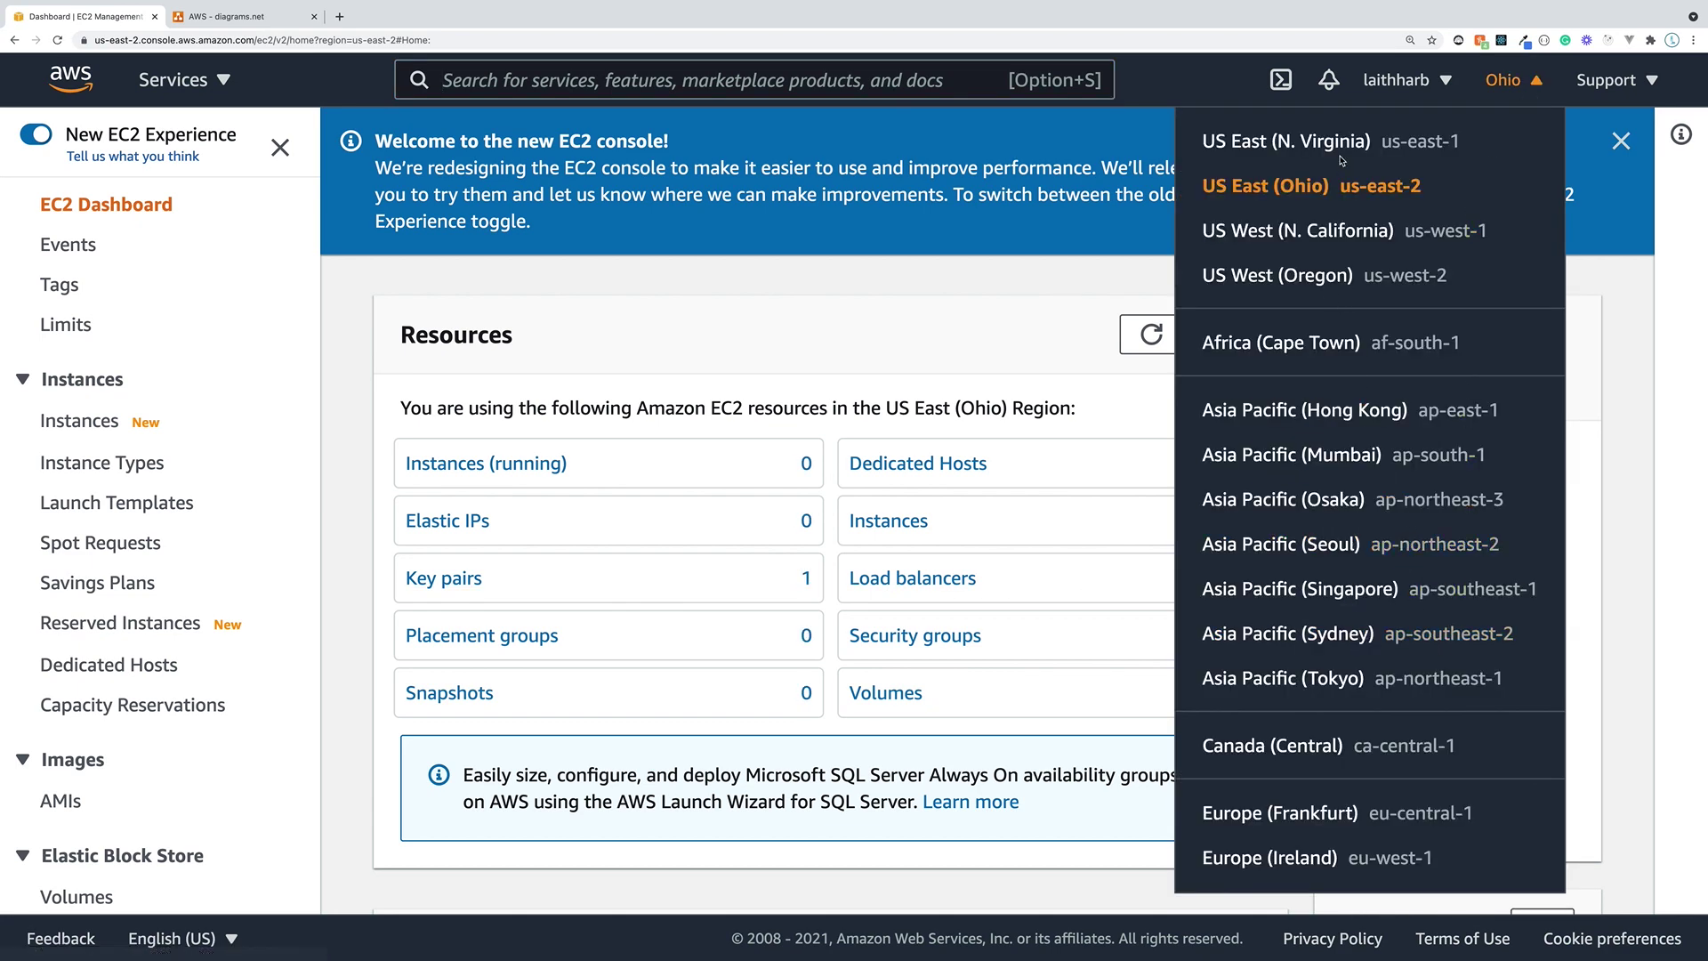
{"action": "key", "text": "super+equal"}
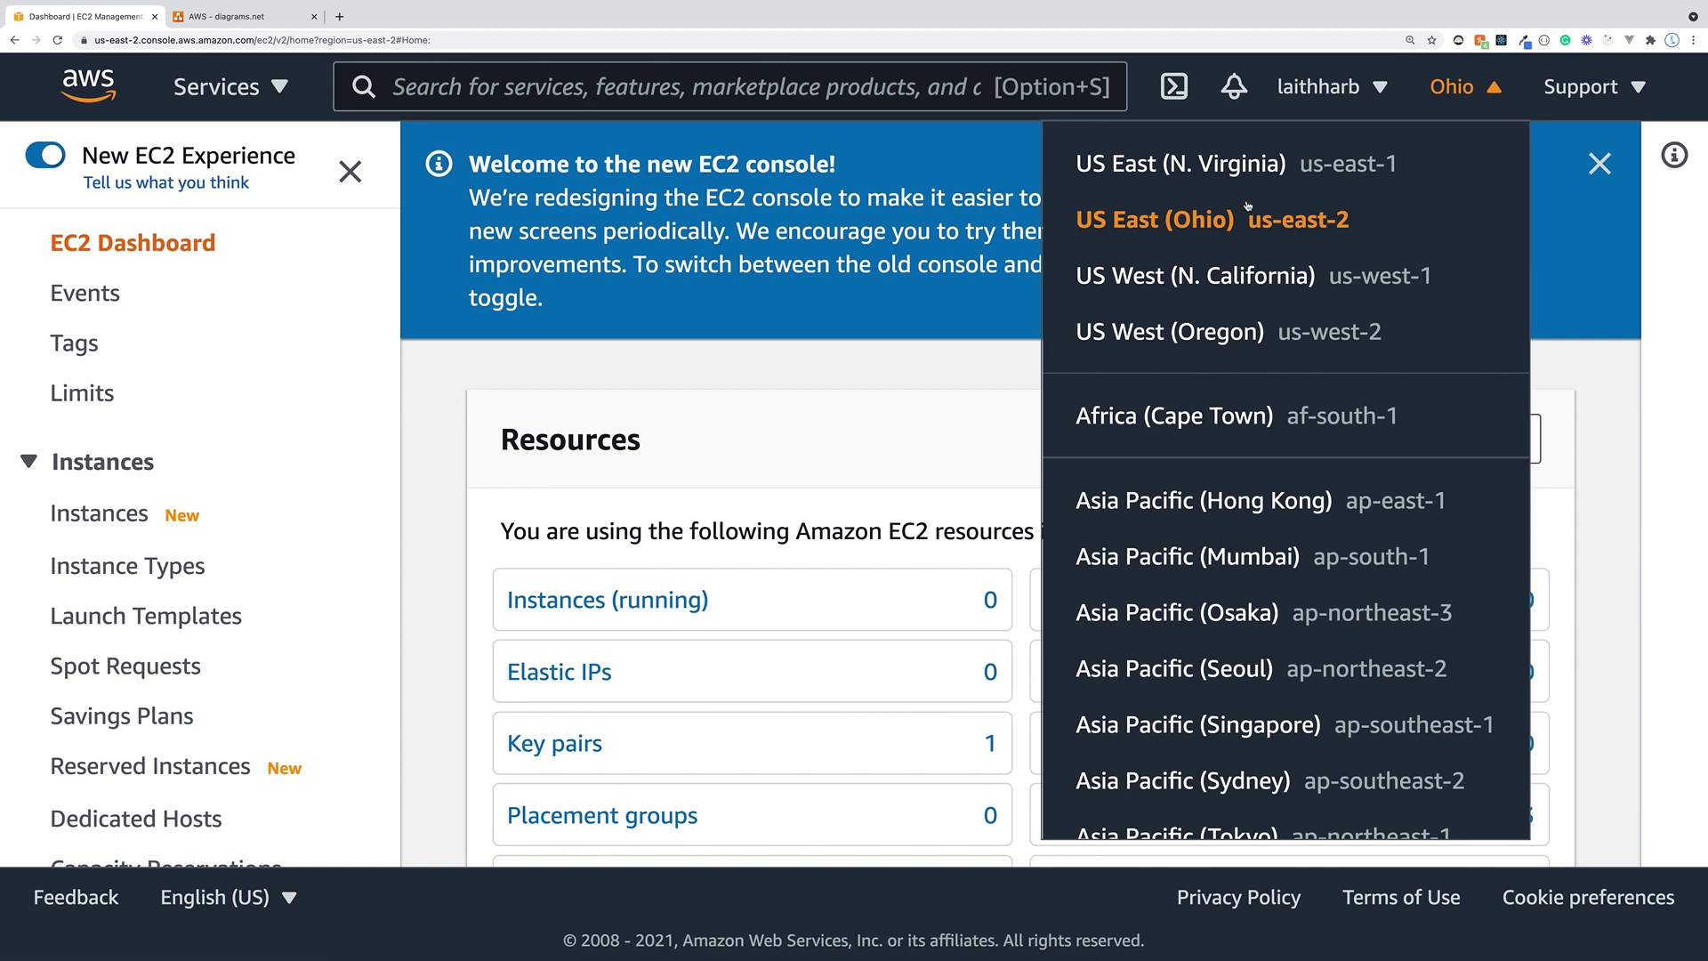
{"action": "scroll", "coordinate": [1272, 235], "scroll_direction": "down", "scroll_amount": 1}
{"action": "scroll", "coordinate": [1273, 236], "scroll_direction": "down", "scroll_amount": 4}
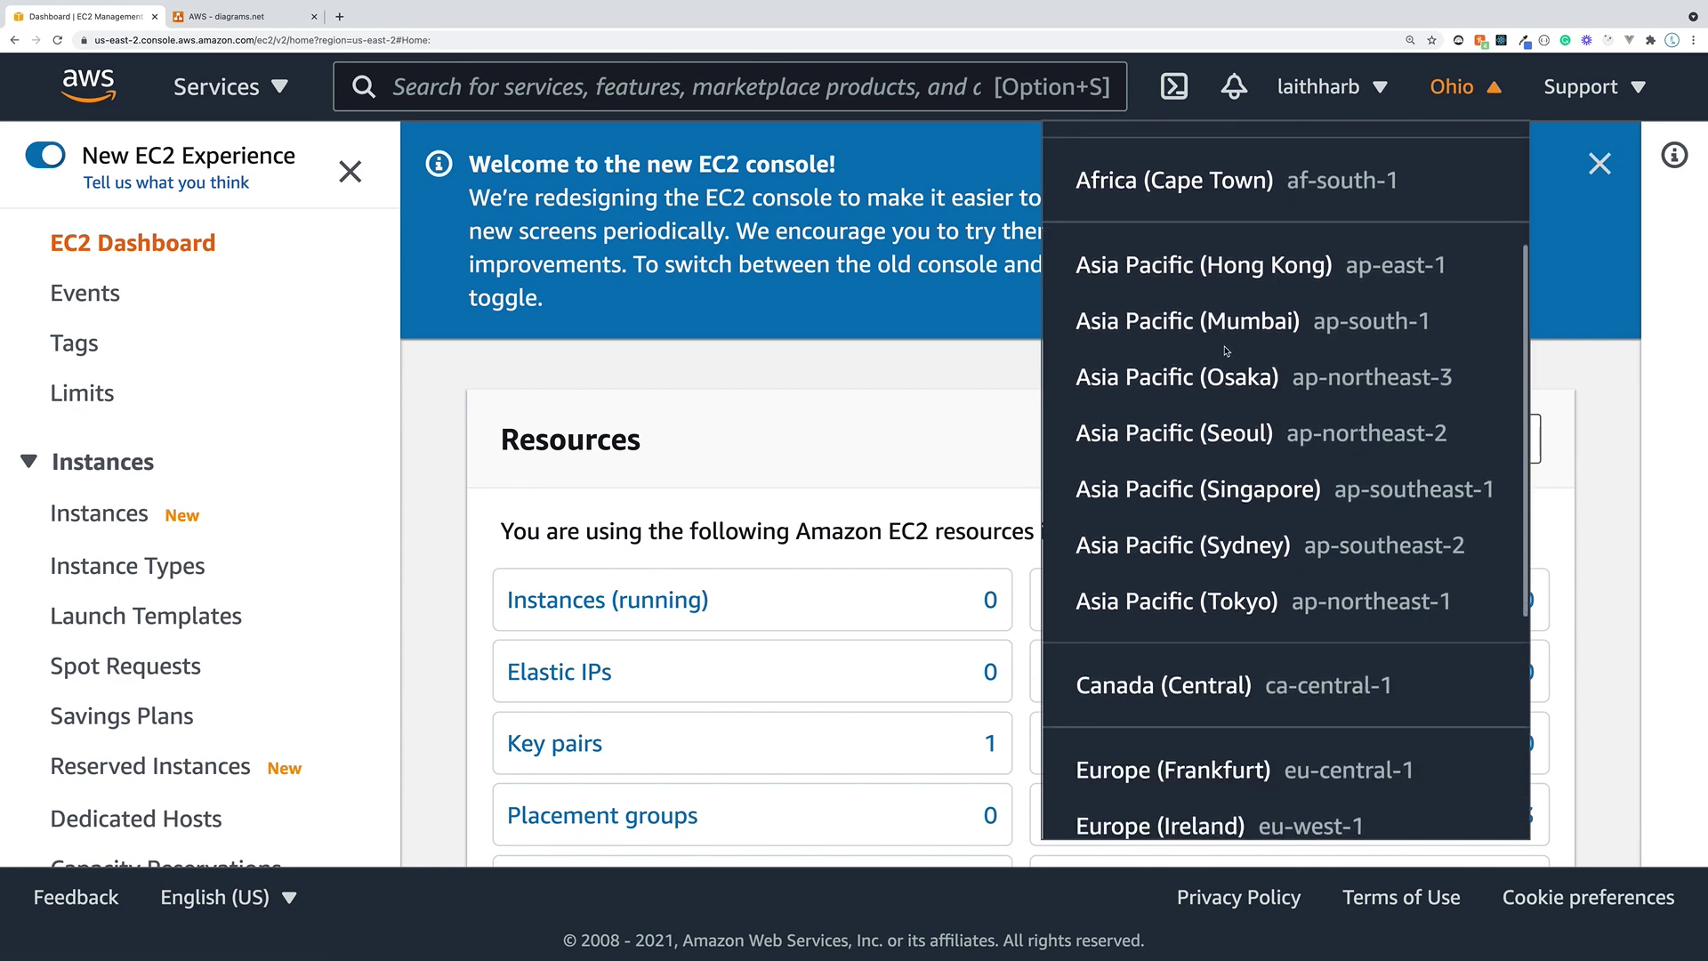
{"action": "scroll", "coordinate": [1237, 340], "scroll_direction": "down", "scroll_amount": 2}
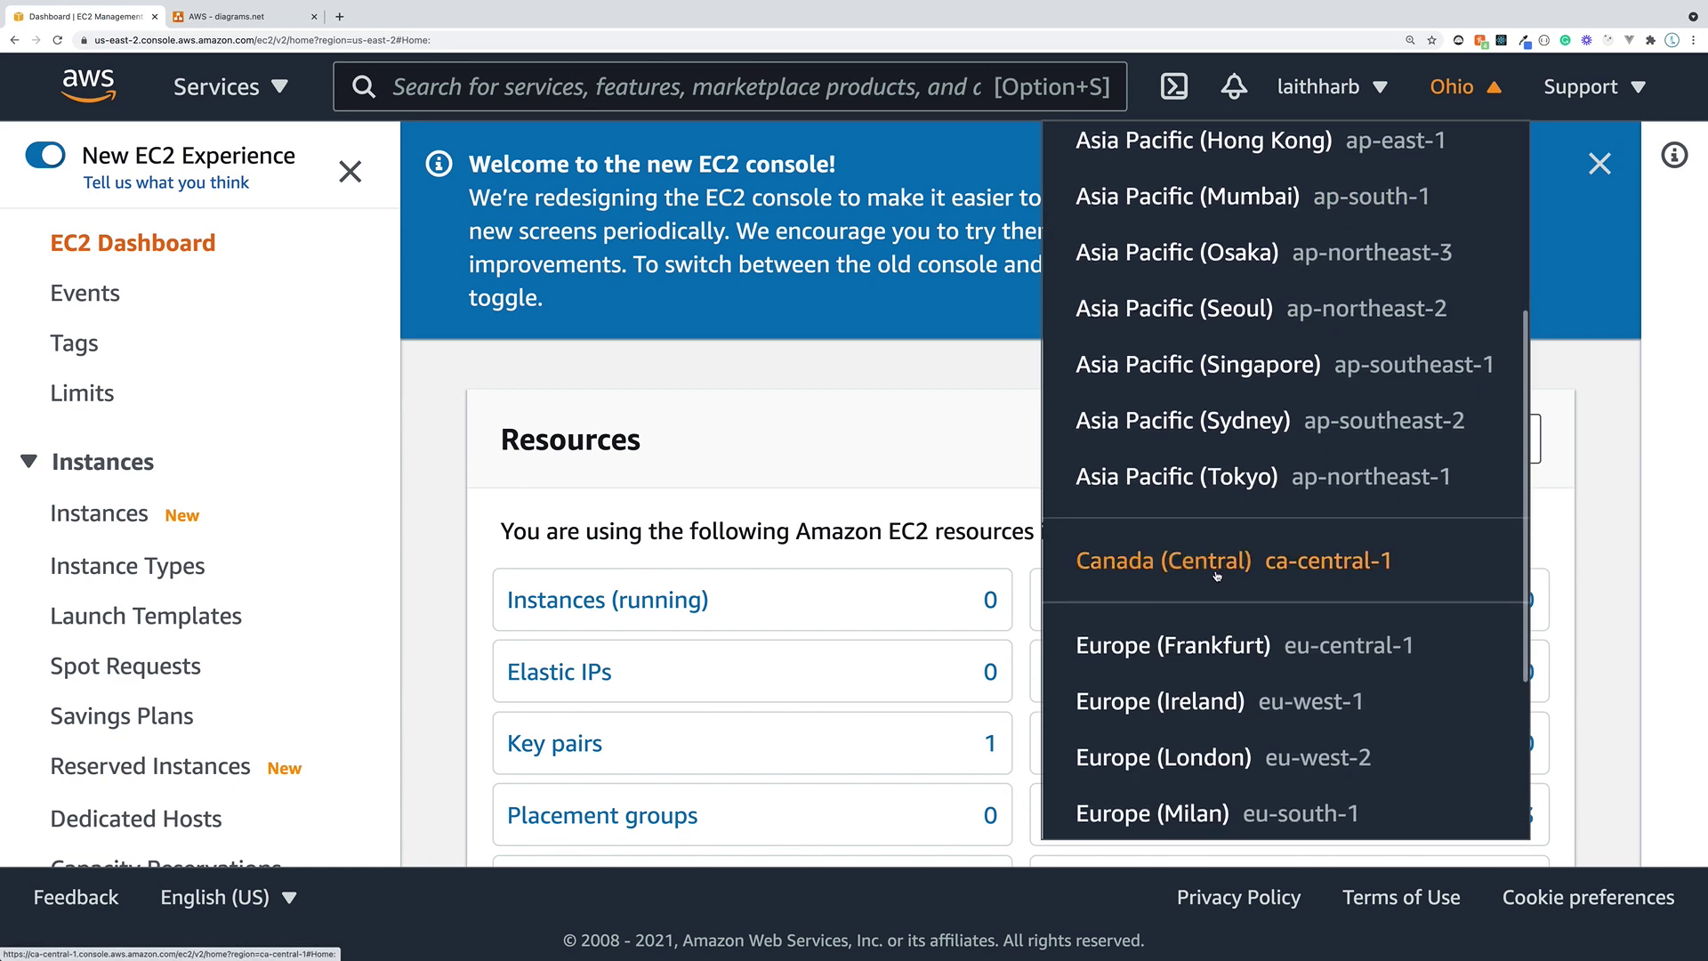
{"action": "scroll", "coordinate": [1215, 554], "scroll_direction": "down", "scroll_amount": 3}
{"action": "scroll", "coordinate": [1215, 570], "scroll_direction": "down", "scroll_amount": 1}
{"action": "scroll", "coordinate": [1215, 569], "scroll_direction": "up", "scroll_amount": 7}
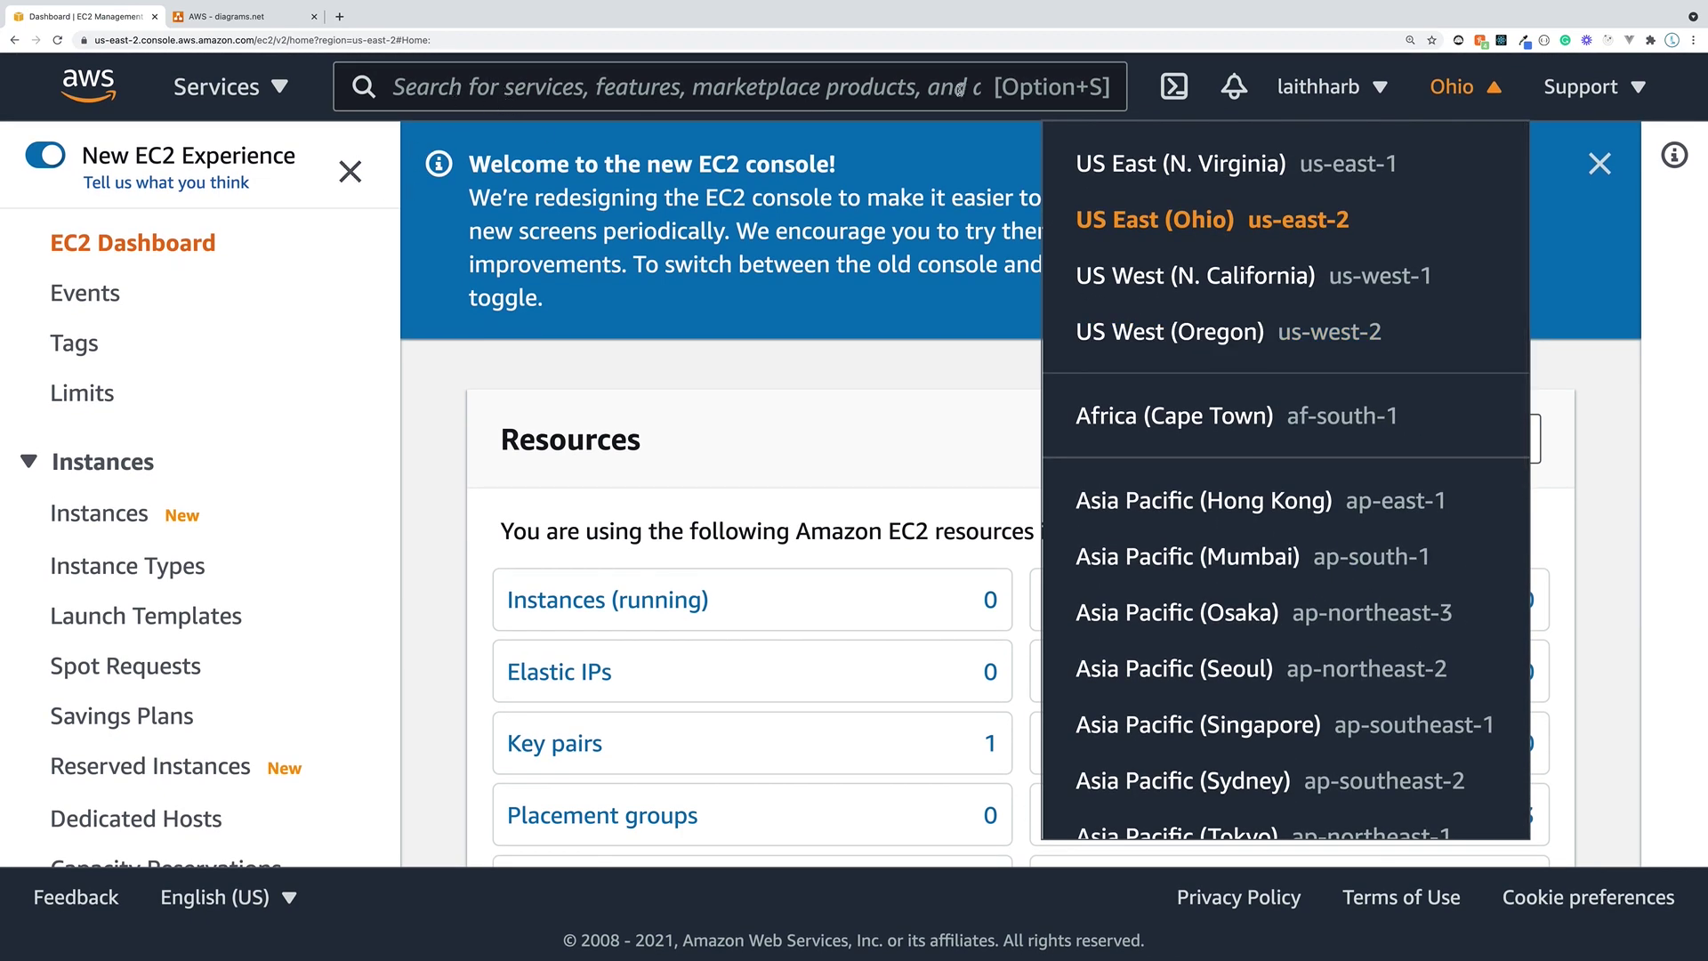
- Browse the full list of AWS services and open IAM under Security, Identity, & Compliance
{"action": "left_click", "coordinate": [270, 93]}
{"action": "scroll", "coordinate": [492, 240], "scroll_direction": "down", "scroll_amount": 1}
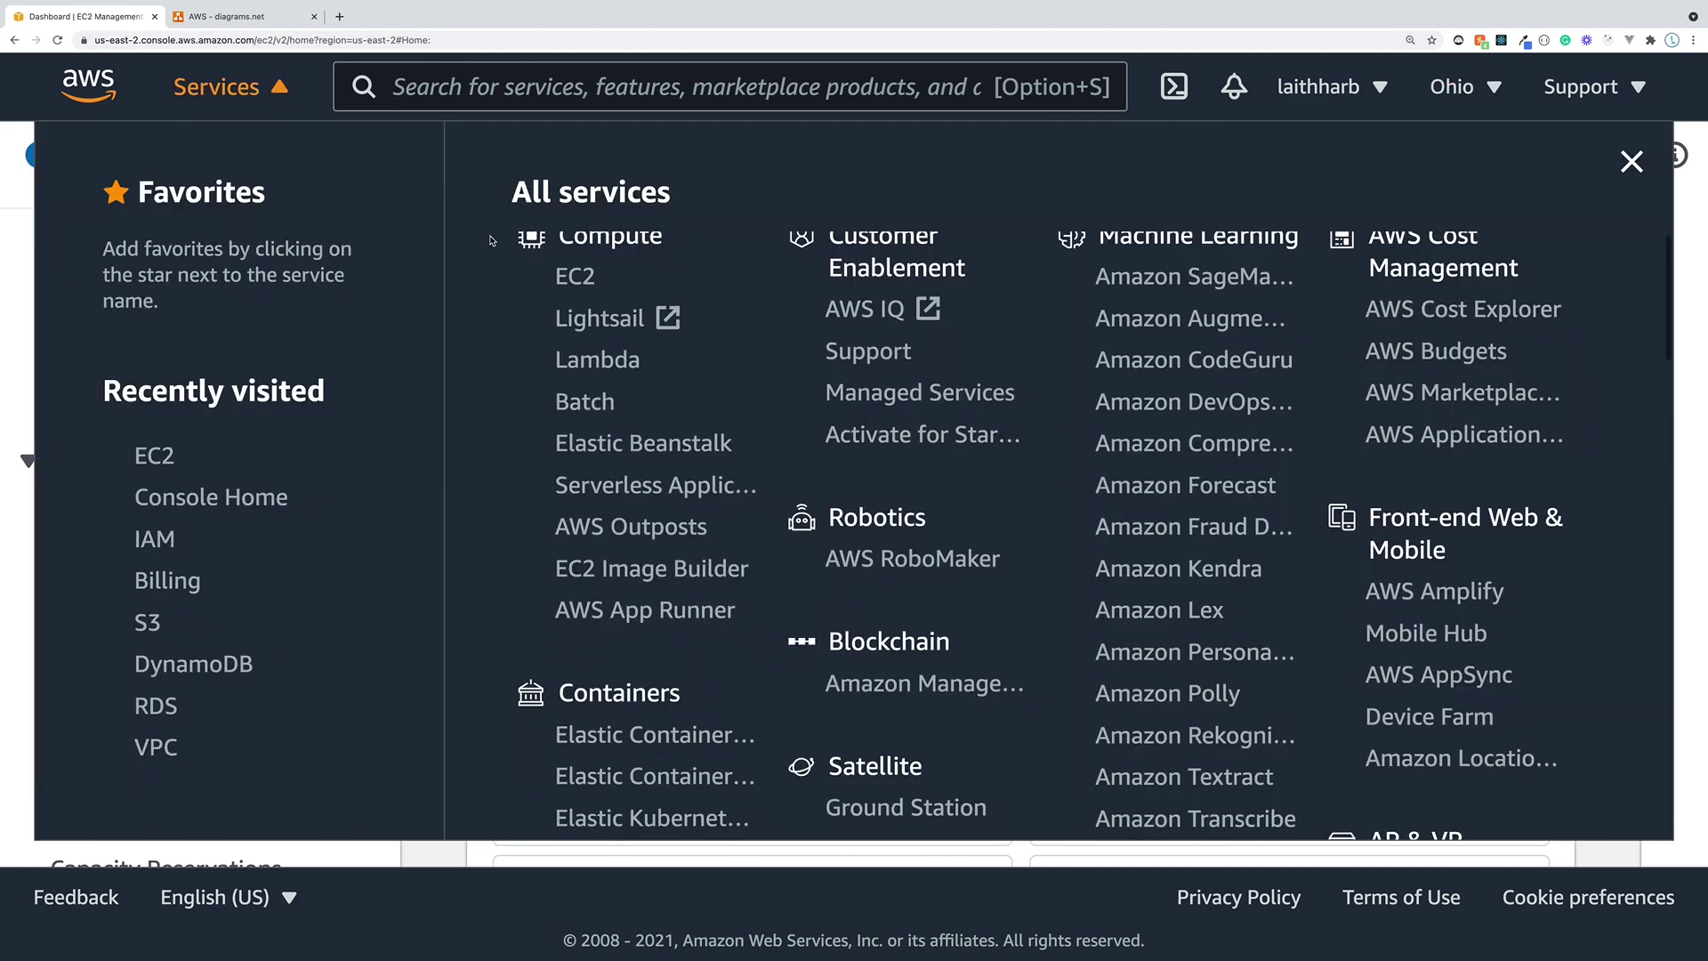
{"action": "scroll", "coordinate": [491, 240], "scroll_direction": "down", "scroll_amount": 10}
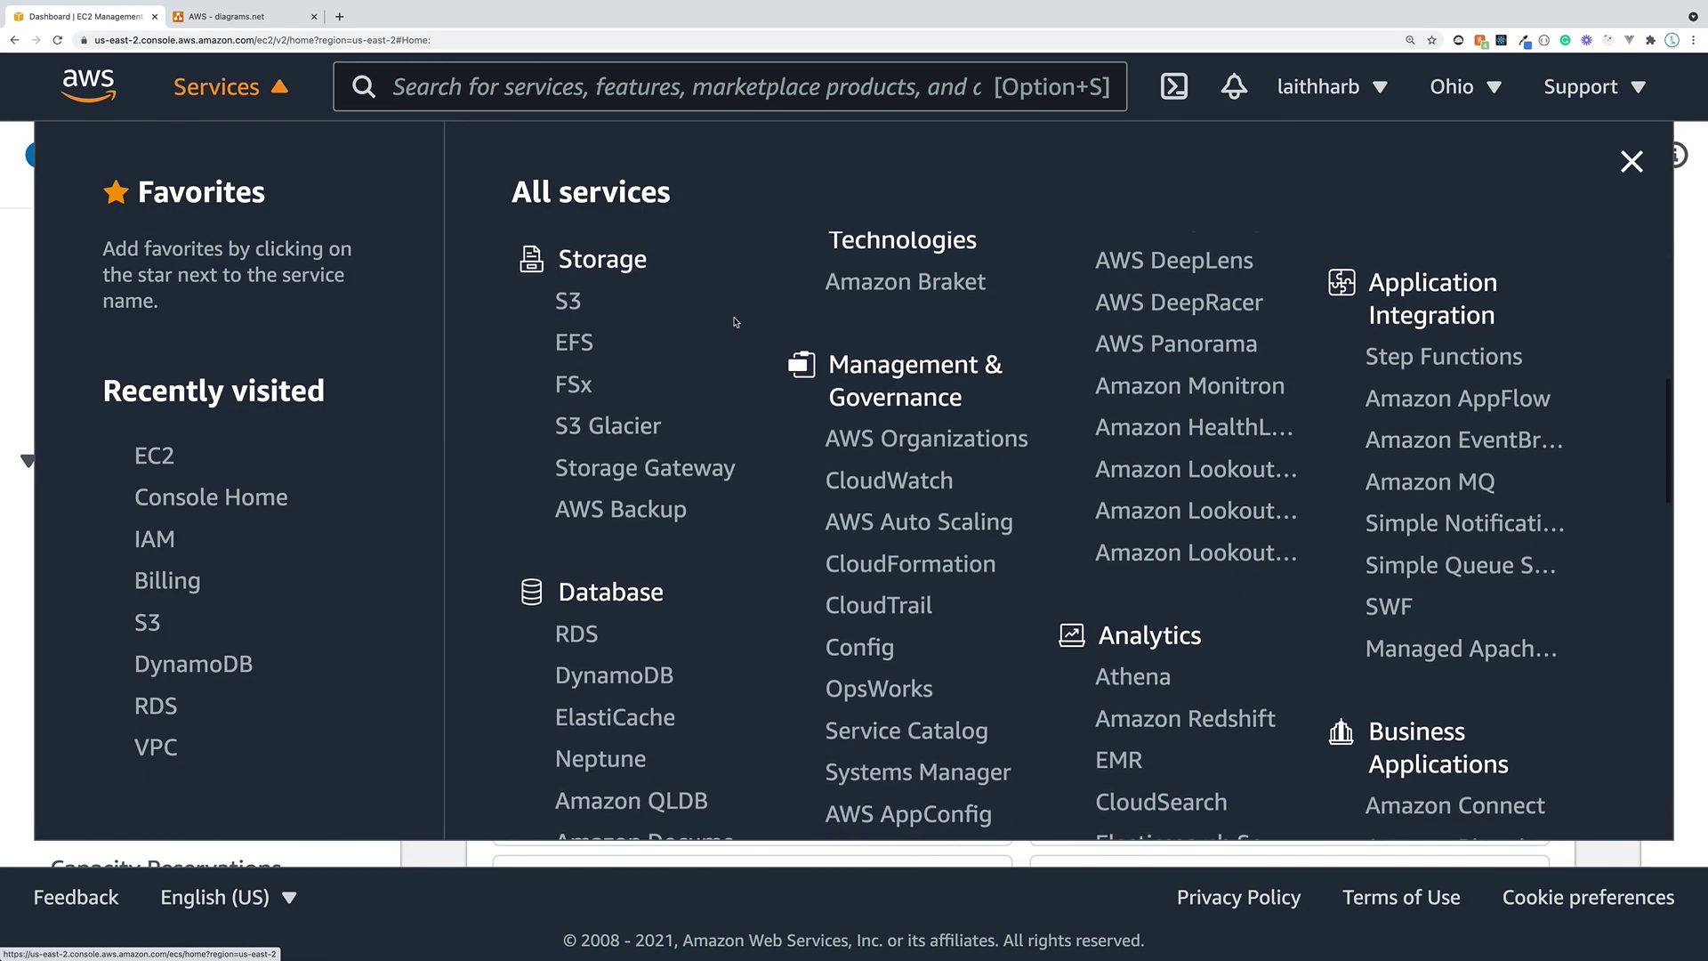
{"action": "scroll", "coordinate": [735, 322], "scroll_direction": "down", "scroll_amount": 8}
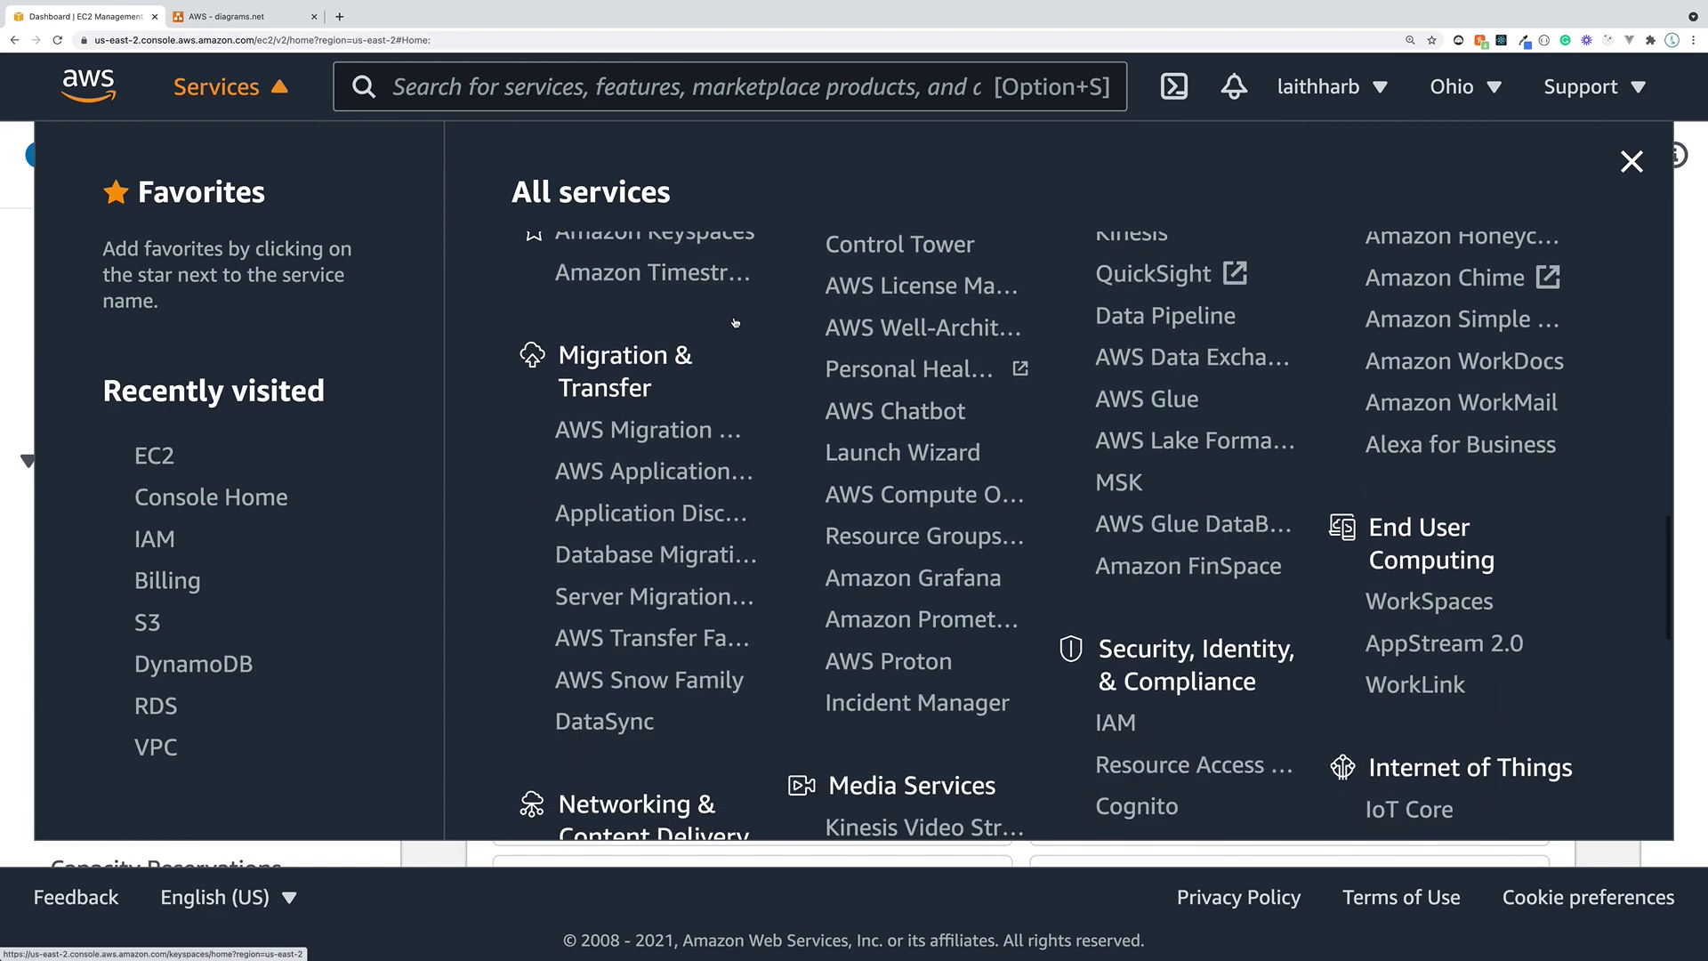
{"action": "scroll", "coordinate": [735, 322], "scroll_direction": "down", "scroll_amount": 3}
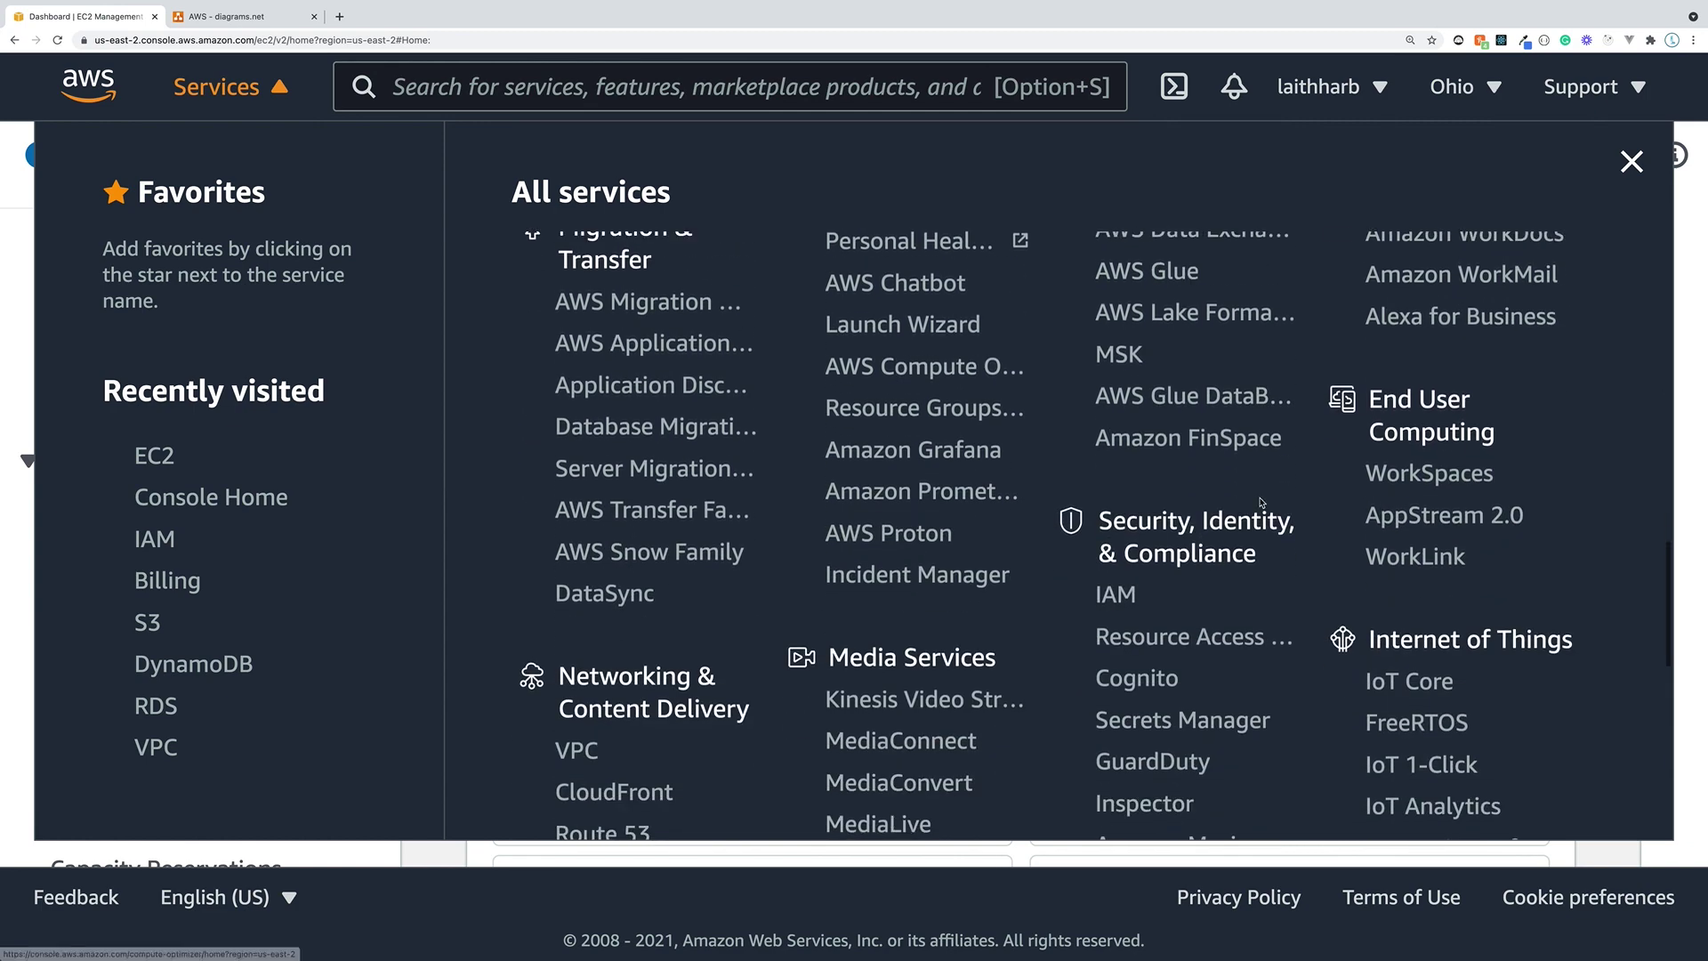
{"action": "left_click", "coordinate": [1115, 594]}
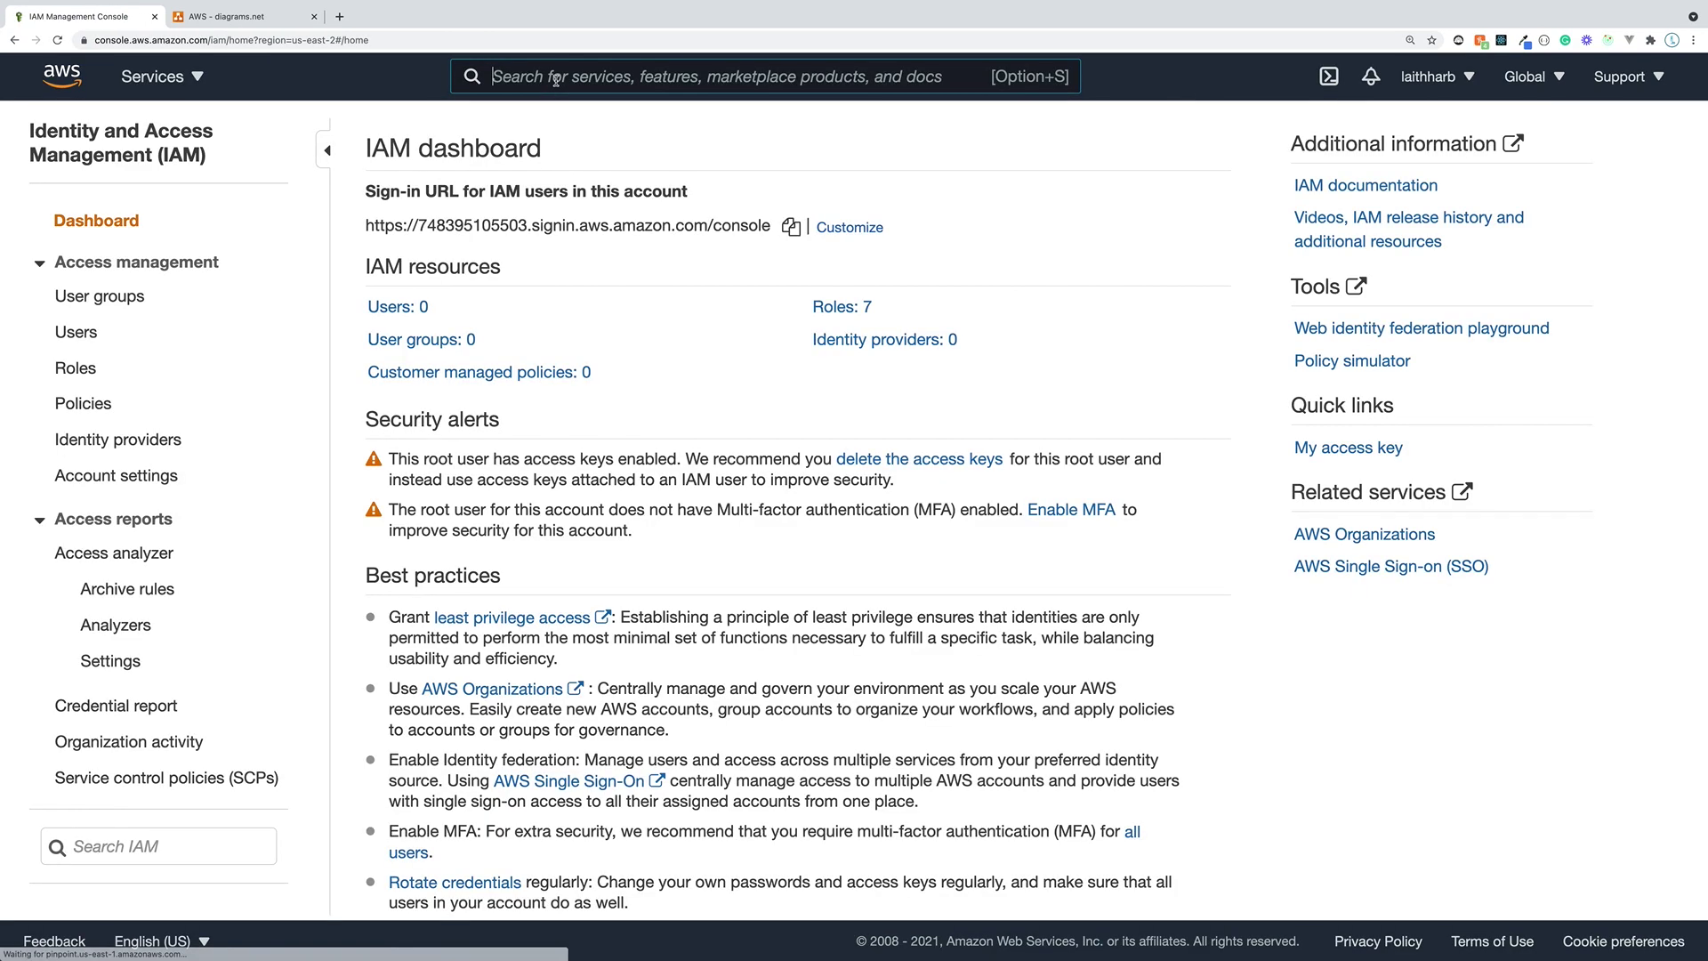
- Search the console for "iam" and check whether region selection applies to the IAM service
{"action": "type", "text": "iam"}
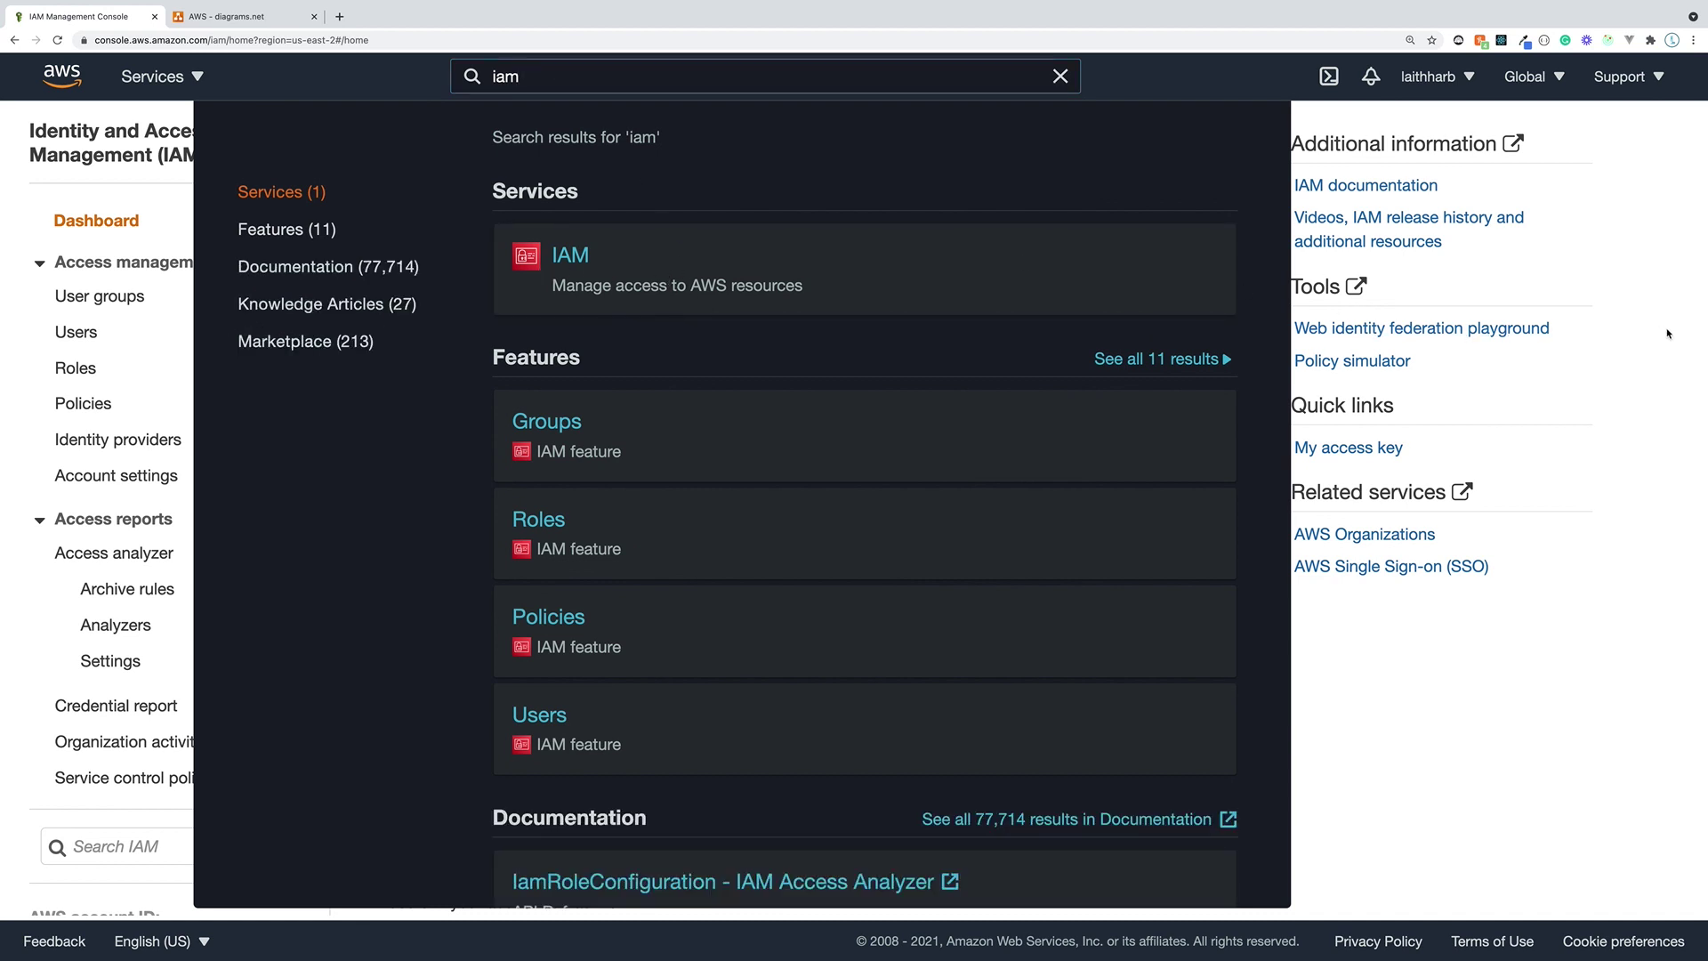
{"action": "left_click", "coordinate": [1565, 69]}
{"action": "left_click", "coordinate": [1533, 80]}
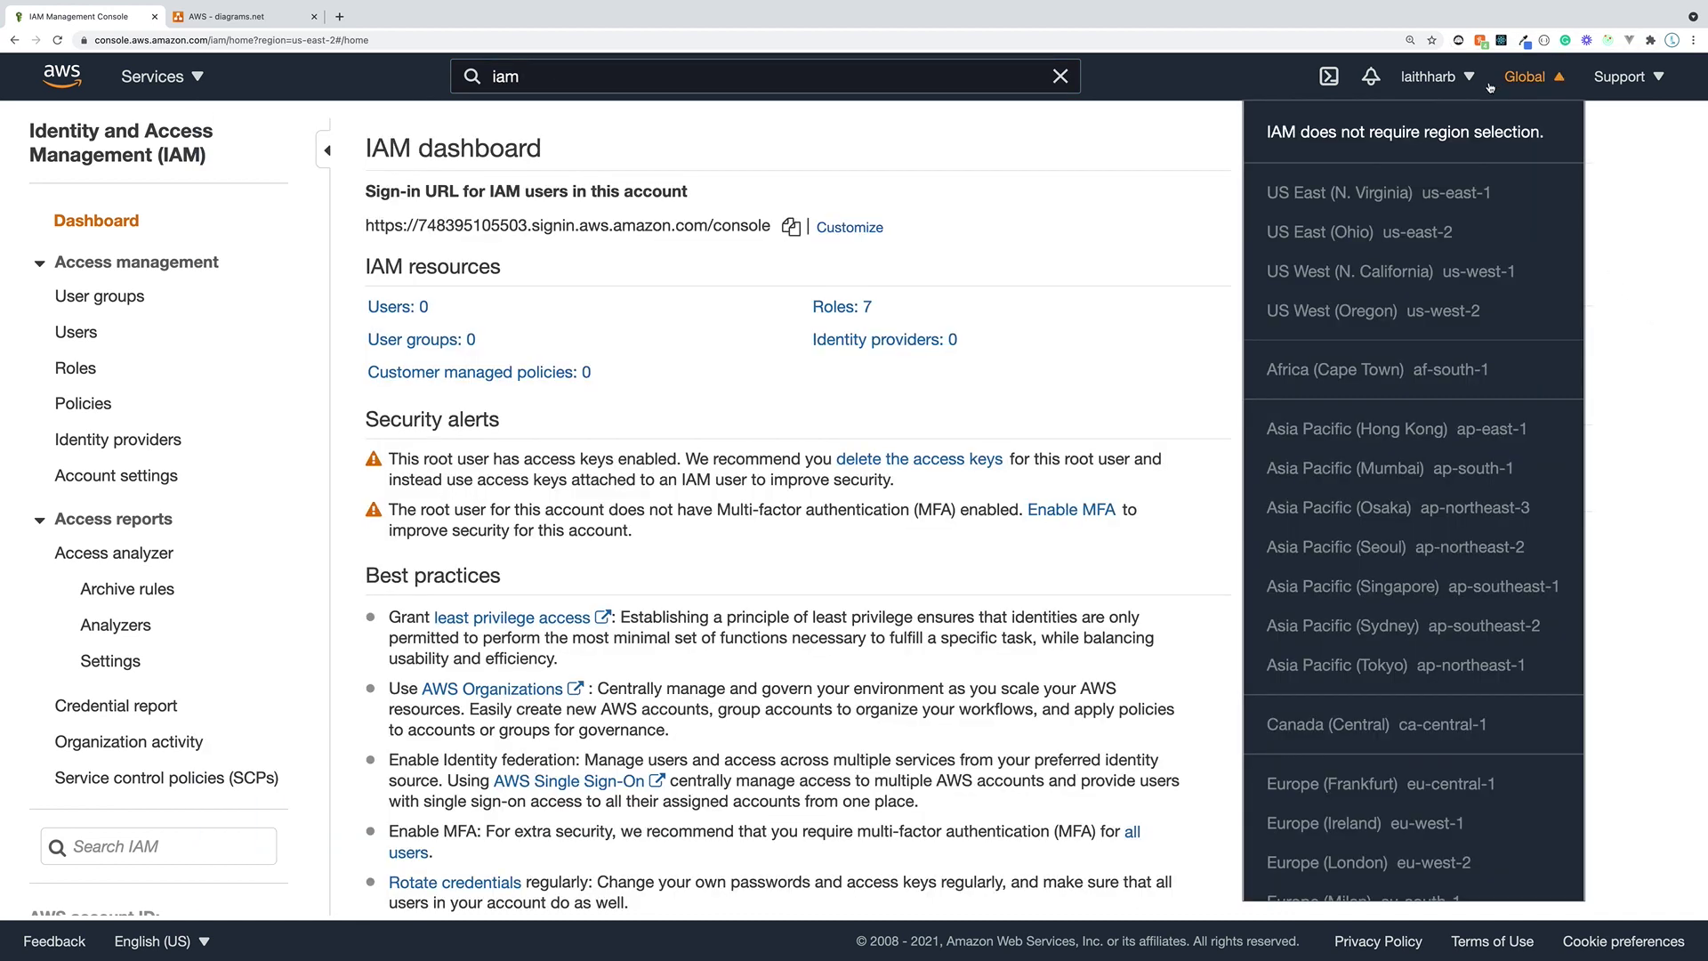
{"action": "scroll", "coordinate": [1416, 252], "scroll_direction": "down", "scroll_amount": 3}
{"action": "scroll", "coordinate": [1387, 245], "scroll_direction": "up", "scroll_amount": 3}
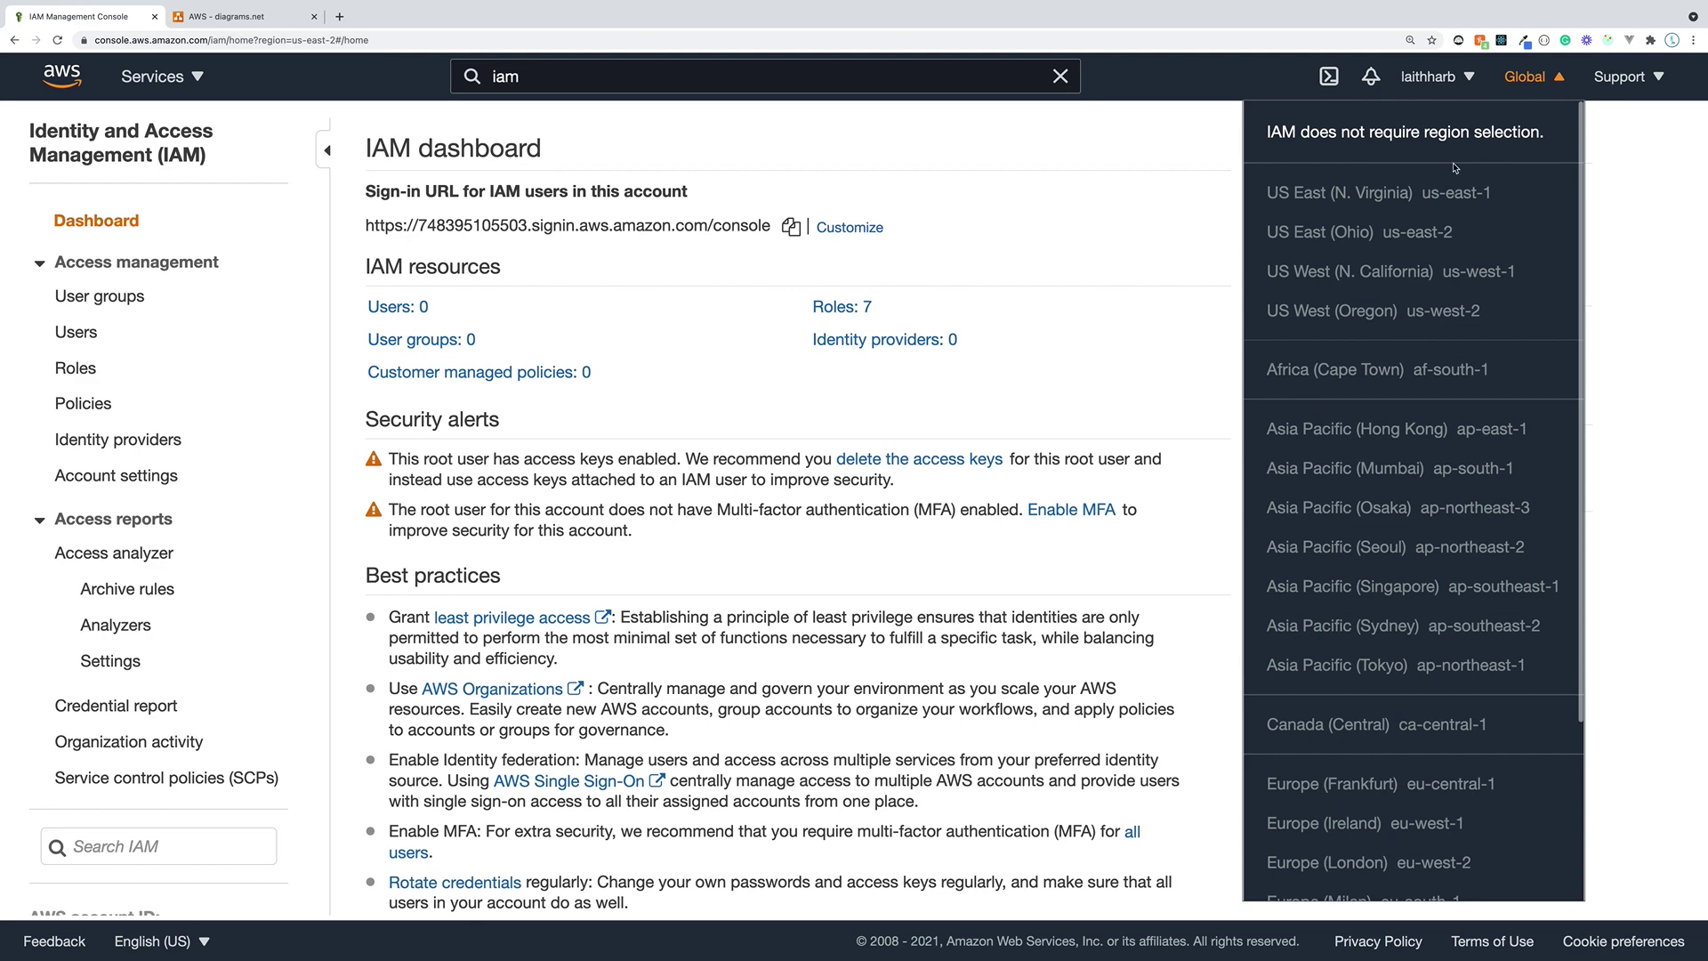
{"action": "left_click", "coordinate": [1071, 305]}
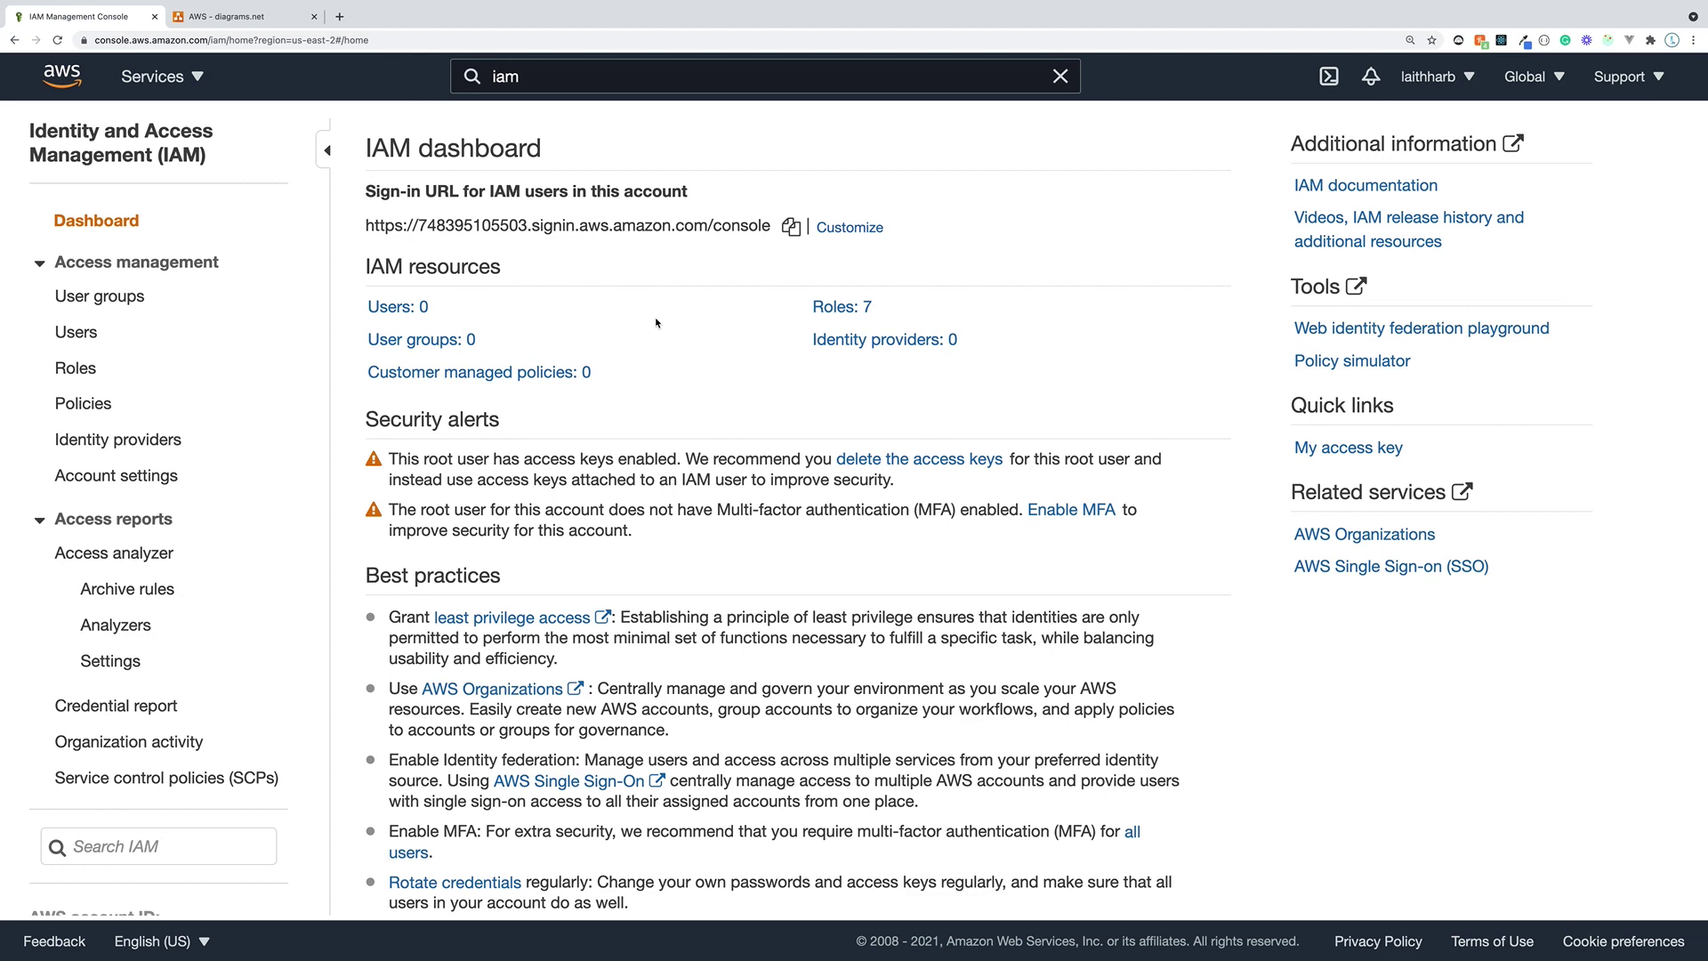
- Open the account's security credentials page and expand its multi-factor authentication (MFA) section
{"action": "key", "text": "super+plus"}
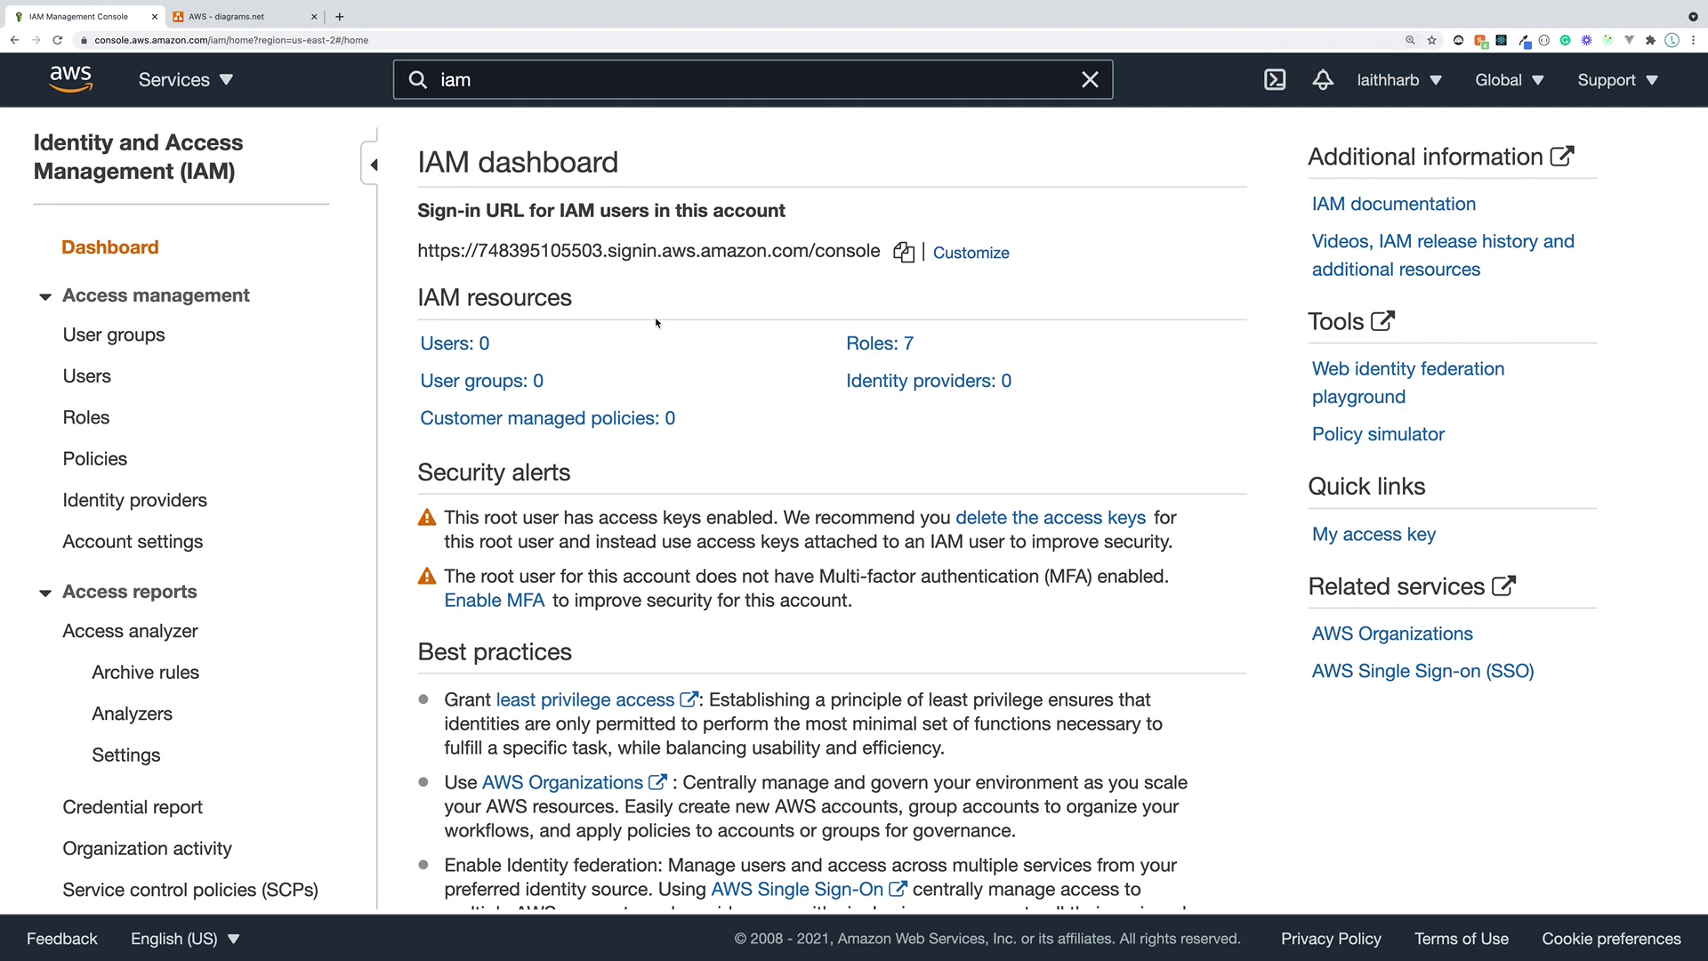
{"action": "left_click", "coordinate": [1435, 83]}
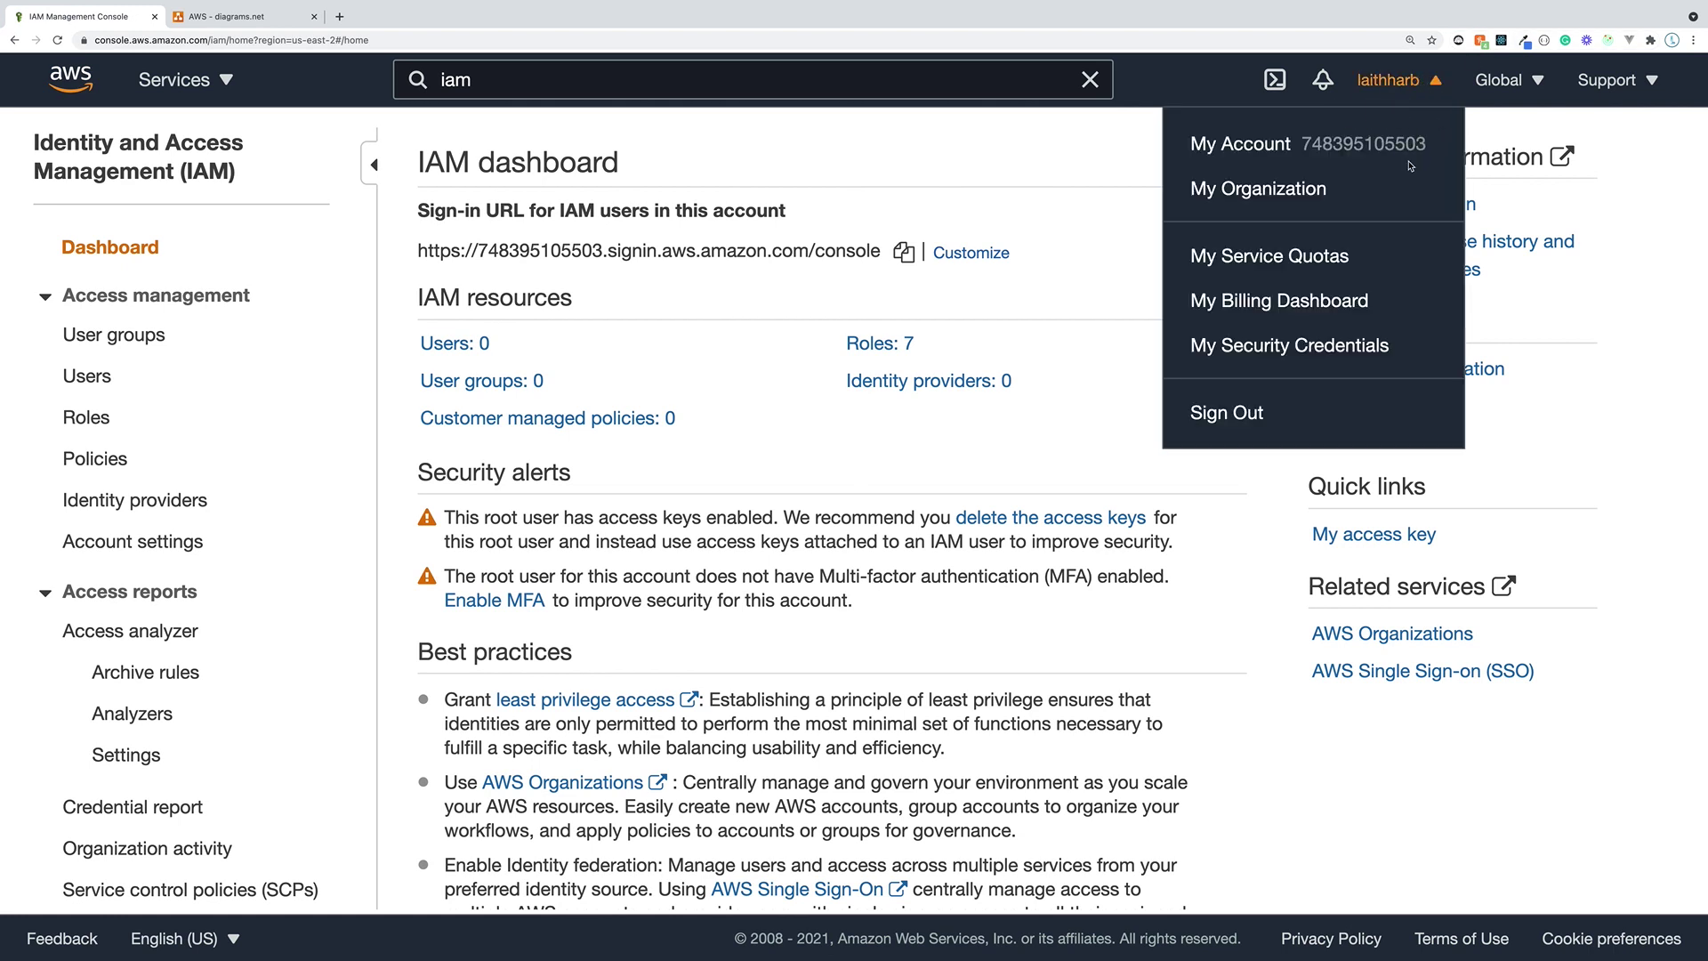
{"action": "left_click", "coordinate": [1292, 347]}
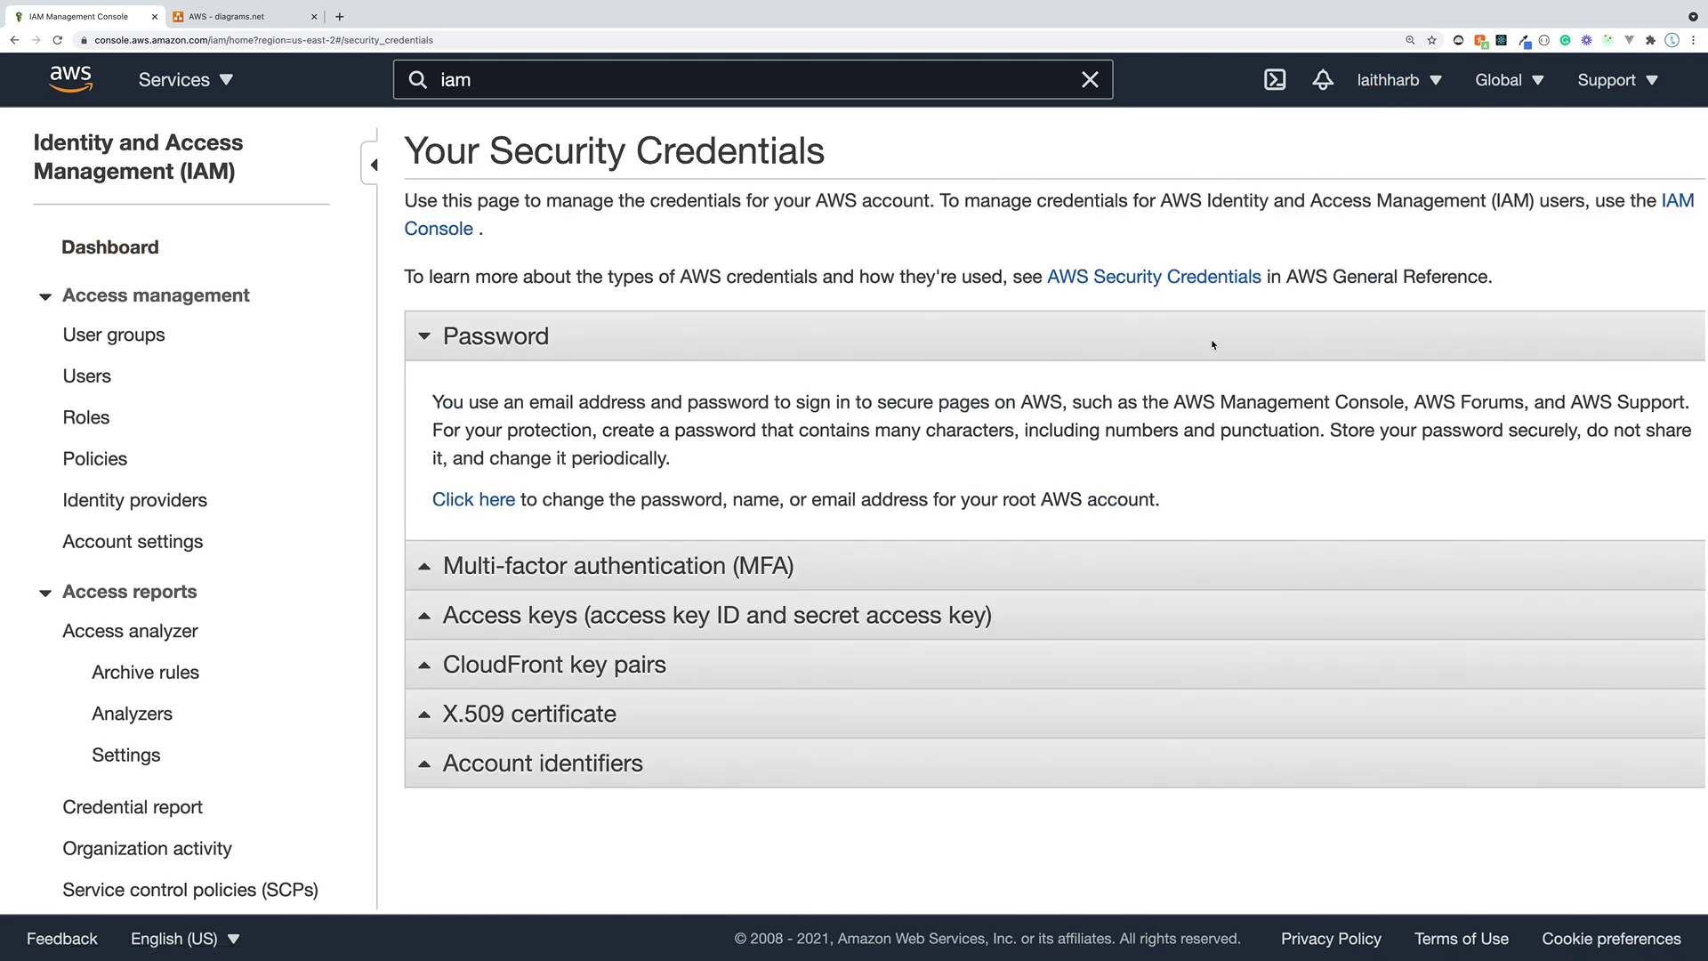
{"action": "left_click", "coordinate": [435, 568]}
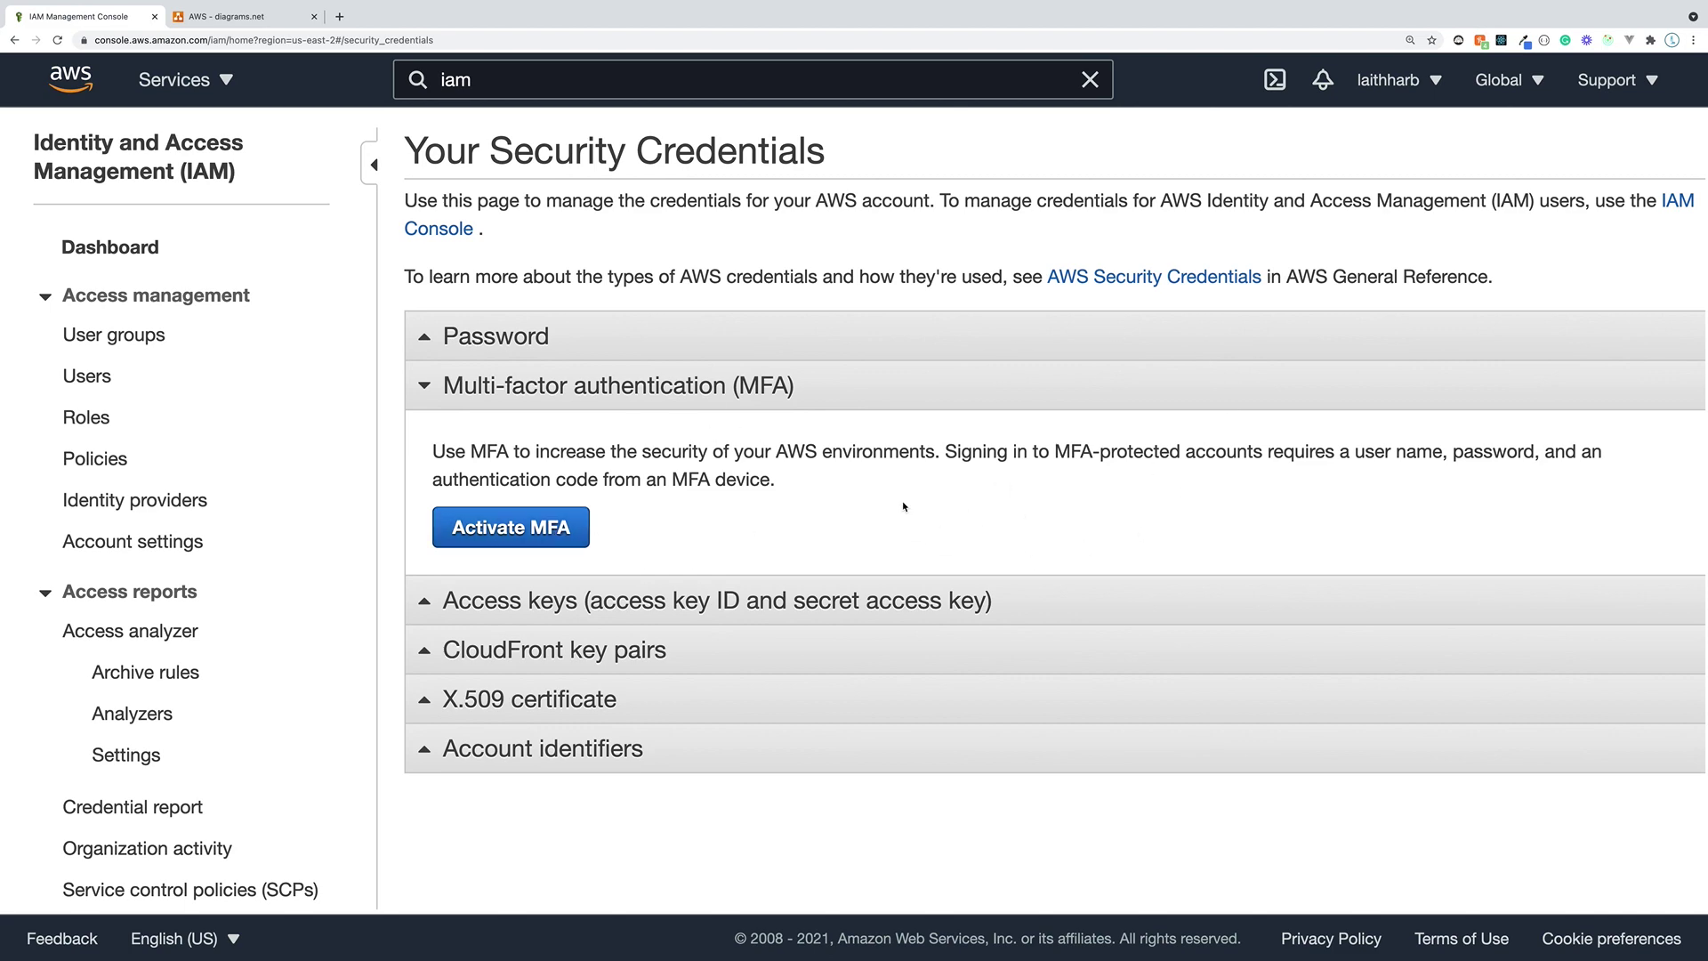
- Start activating MFA for the root account with a virtual MFA device as the device type
{"action": "left_click", "coordinate": [562, 534]}
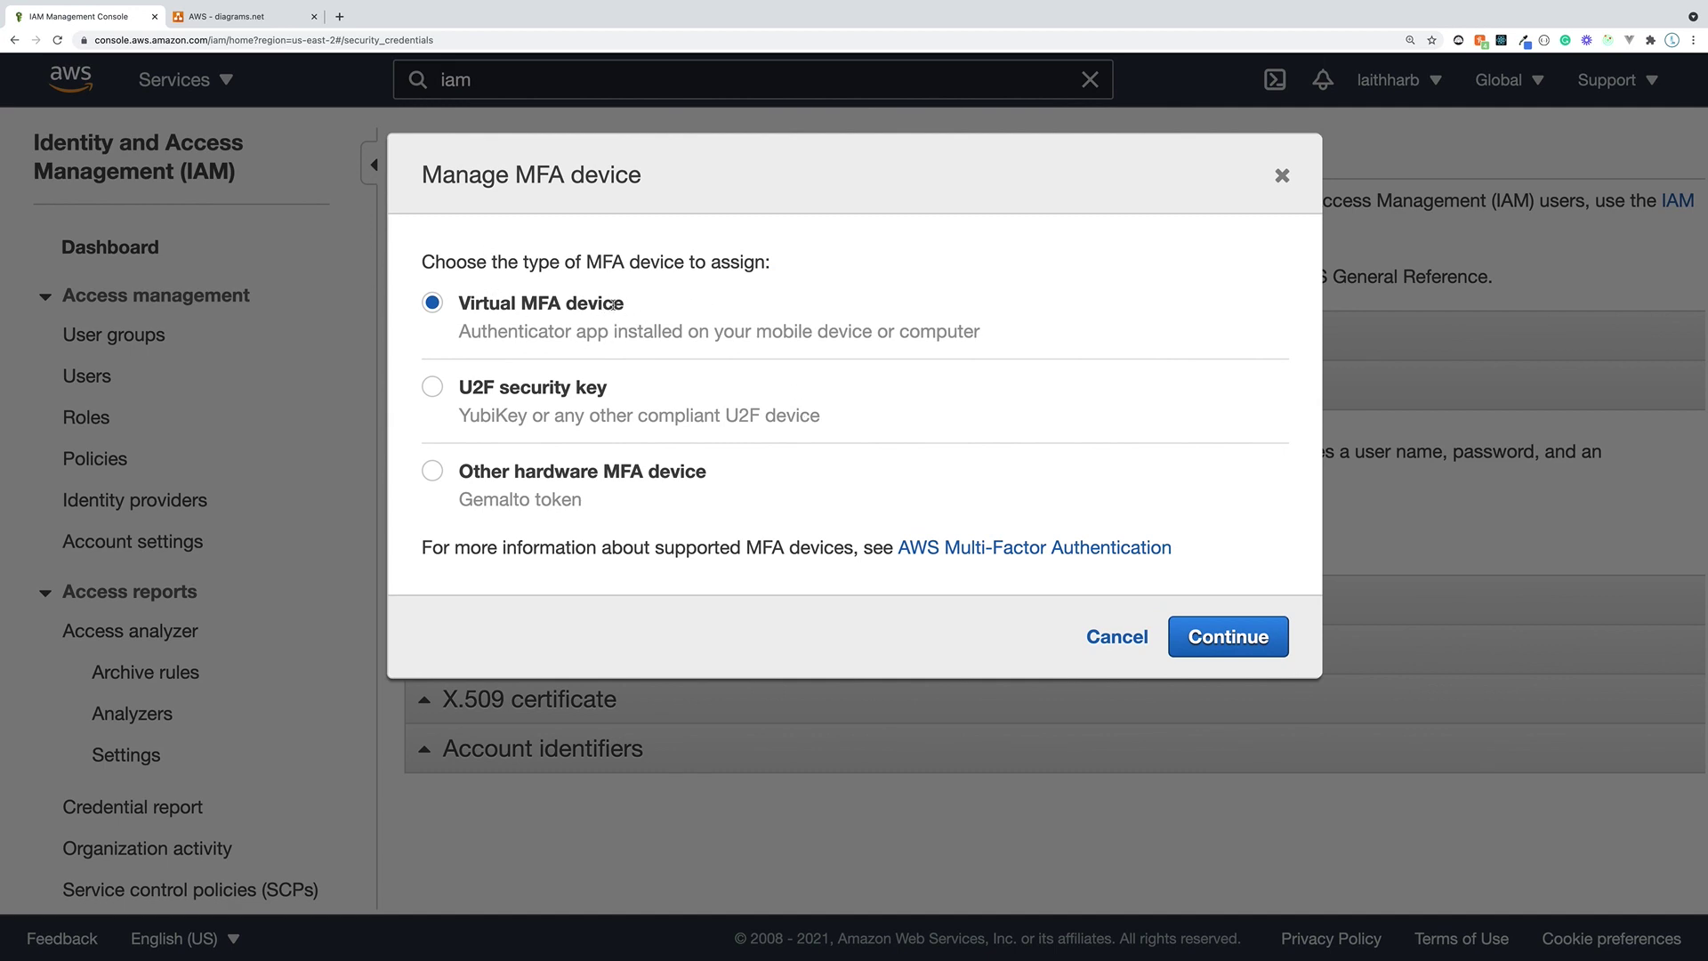
{"action": "left_click_drag", "start_coordinate": [623, 303], "coordinate": [455, 304]}
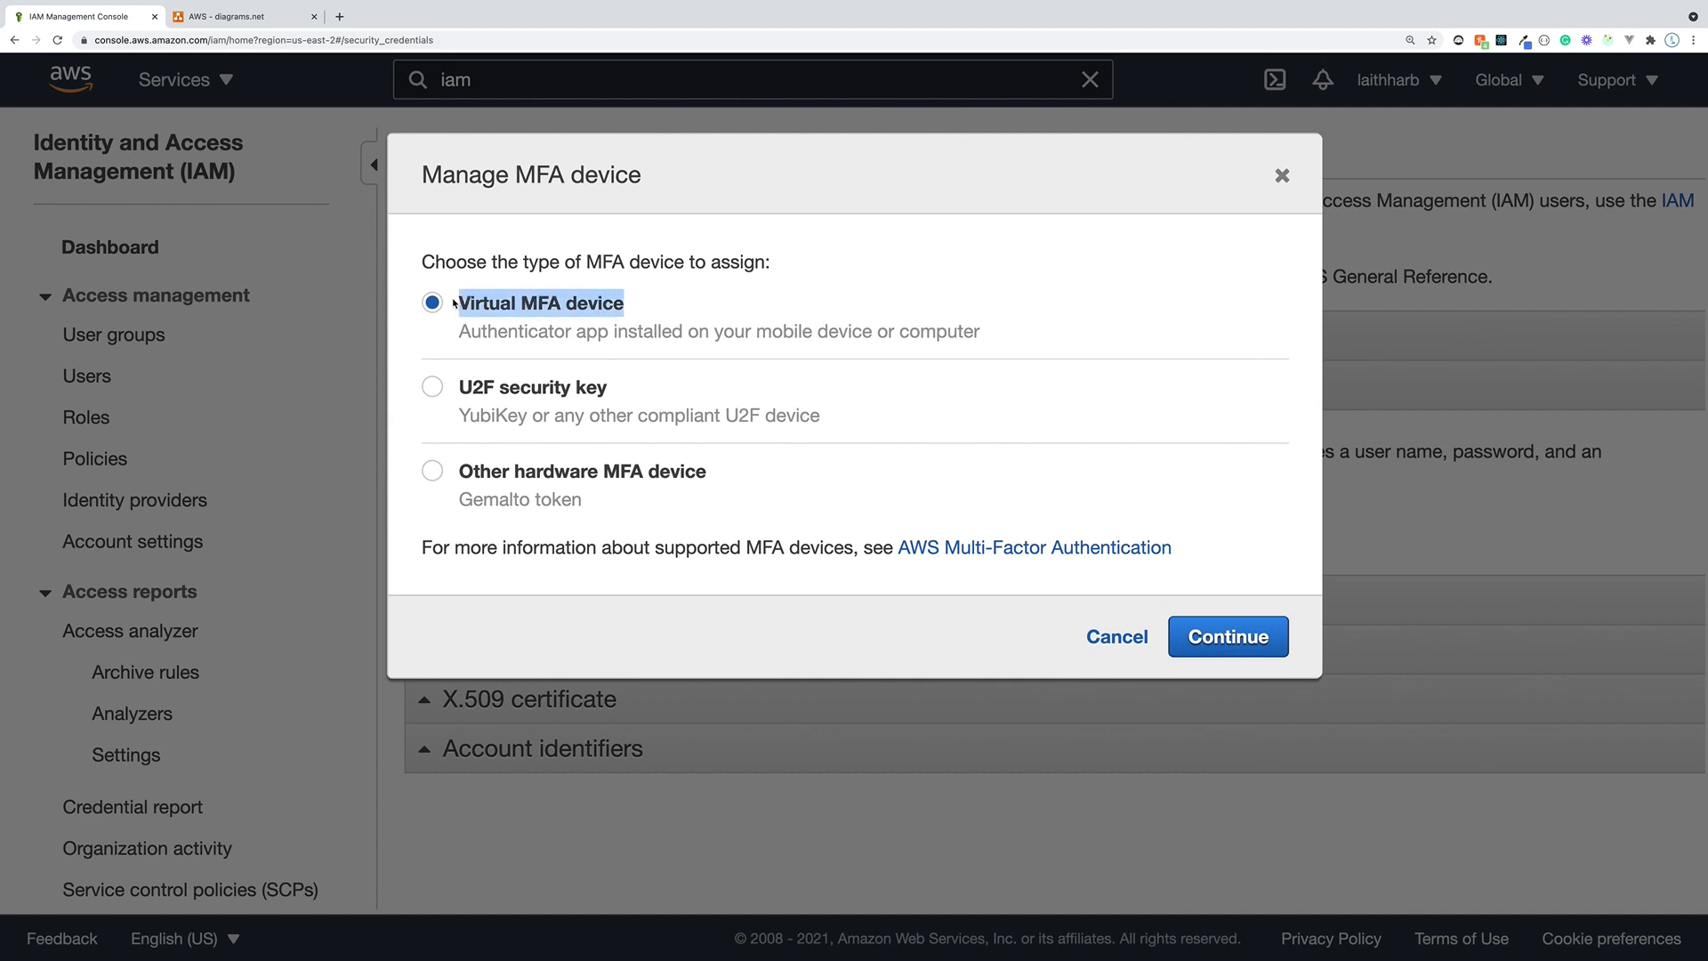
{"action": "left_click", "coordinate": [534, 311]}
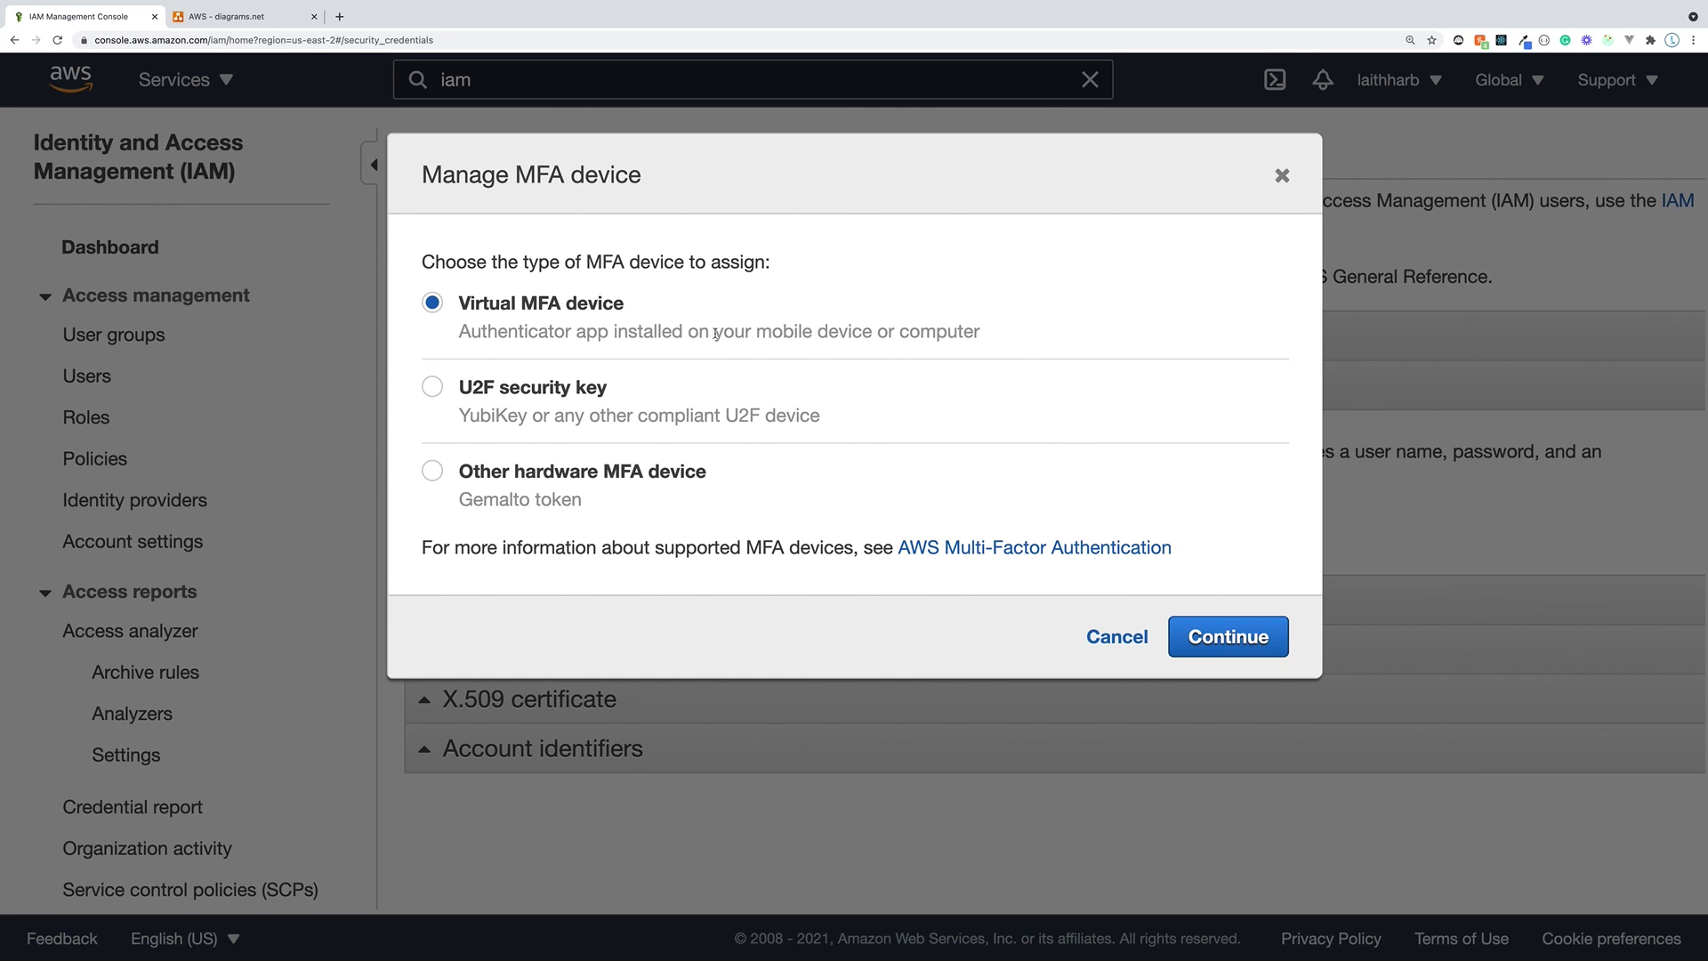
{"action": "left_click_drag", "start_coordinate": [715, 331], "coordinate": [888, 331]}
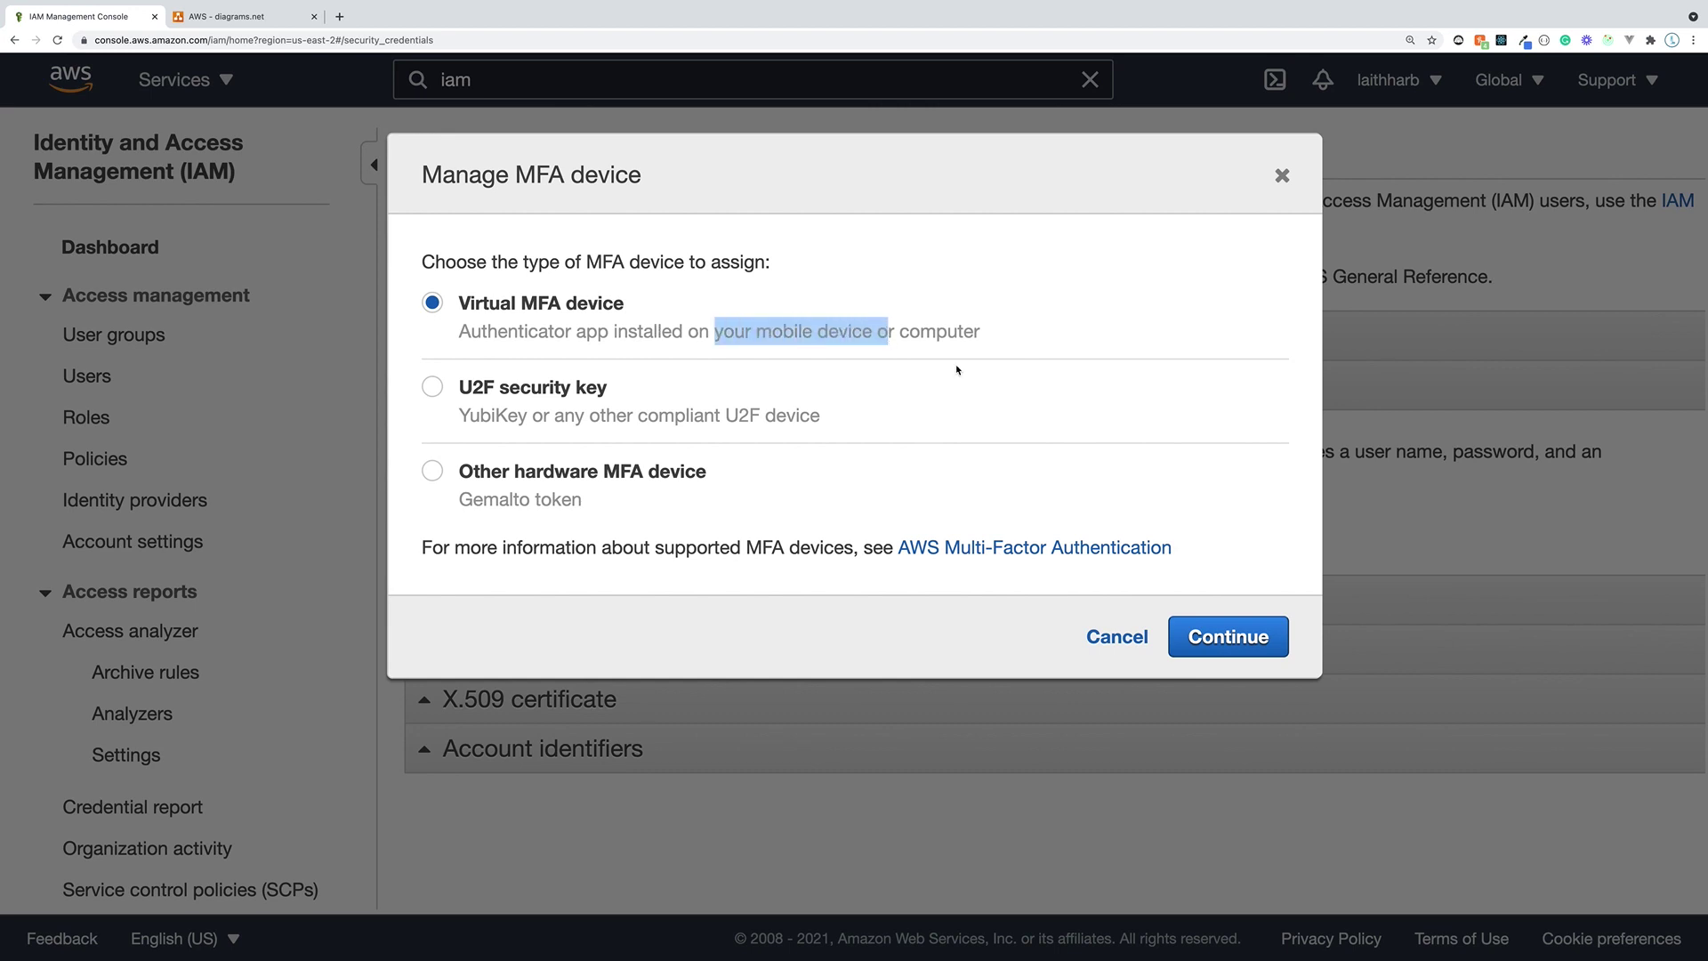
{"action": "left_click", "coordinate": [1219, 642]}
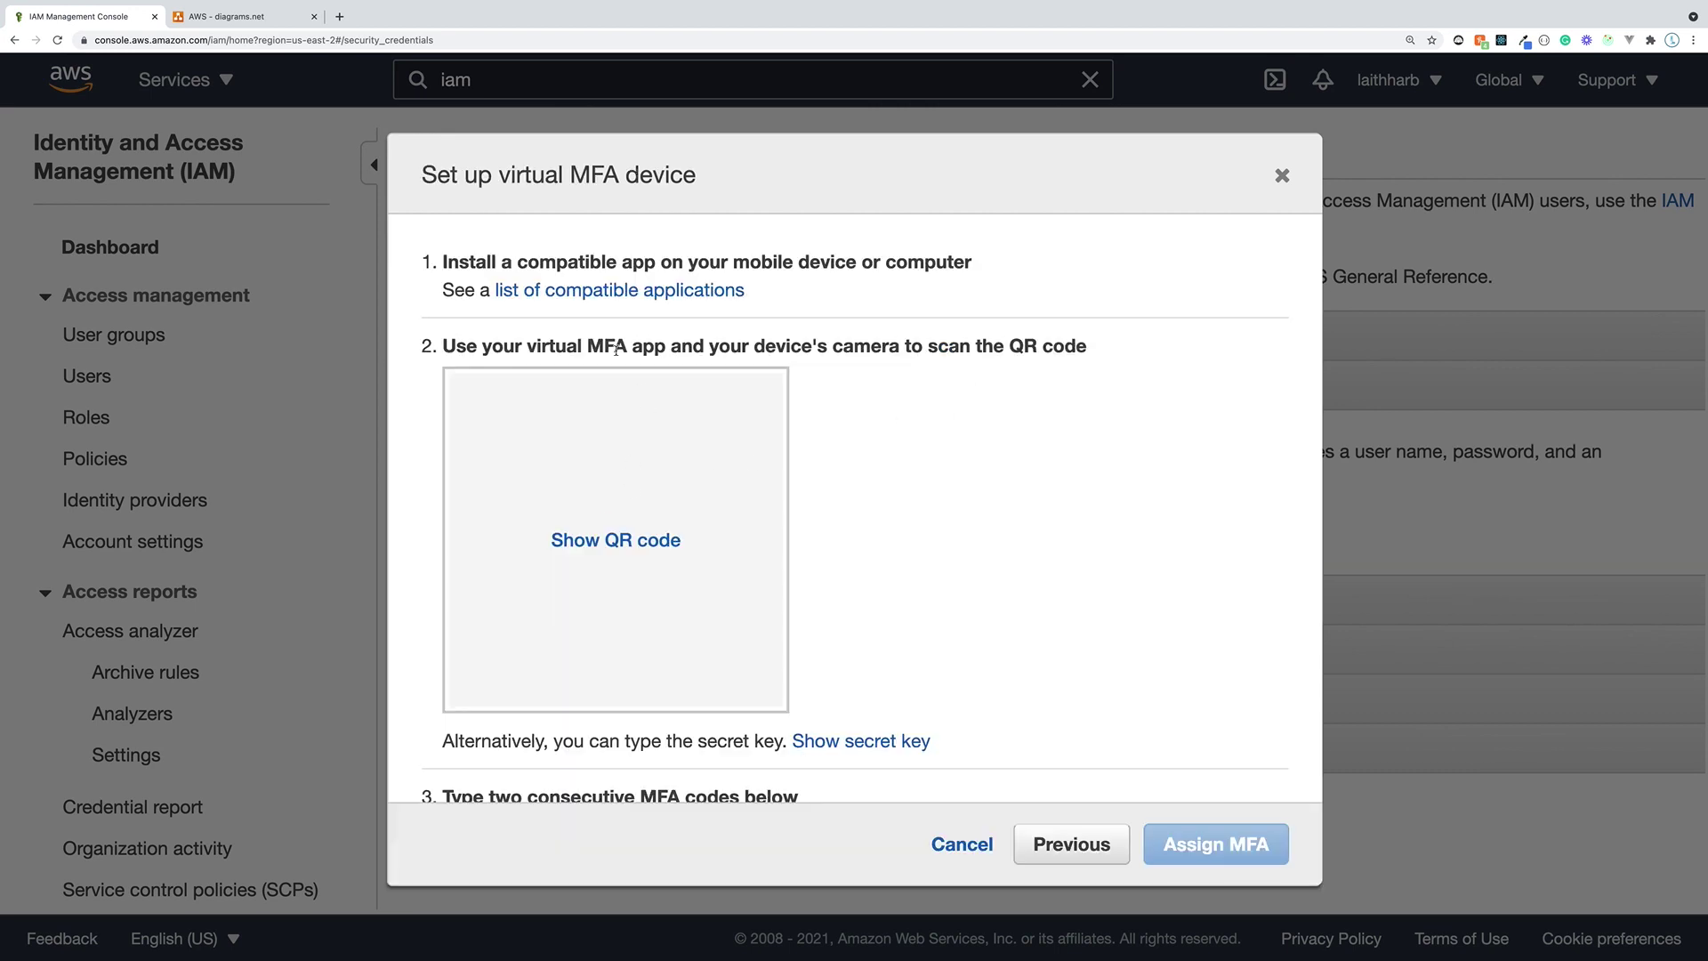
- Reveal the QR code for the virtual MFA device, inspect the two MFA code fields, and close the setup without assigning a device
{"action": "scroll", "coordinate": [851, 492], "scroll_direction": "down", "scroll_amount": 4}
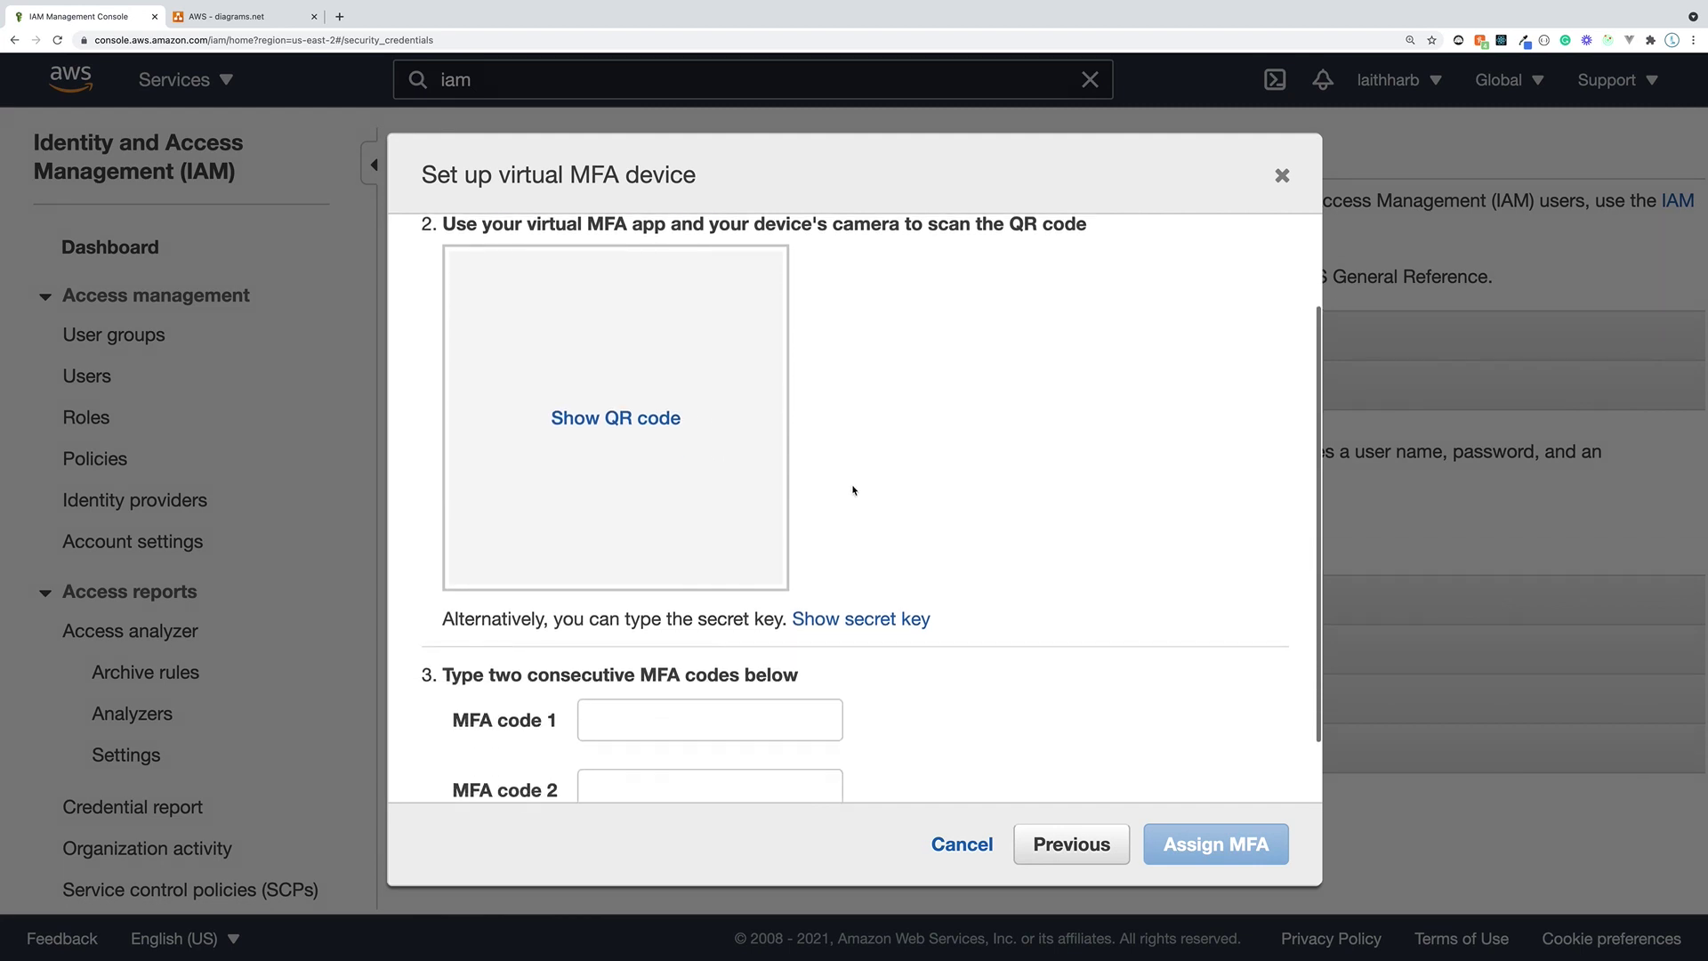
{"action": "scroll", "coordinate": [854, 489], "scroll_direction": "up", "scroll_amount": 2}
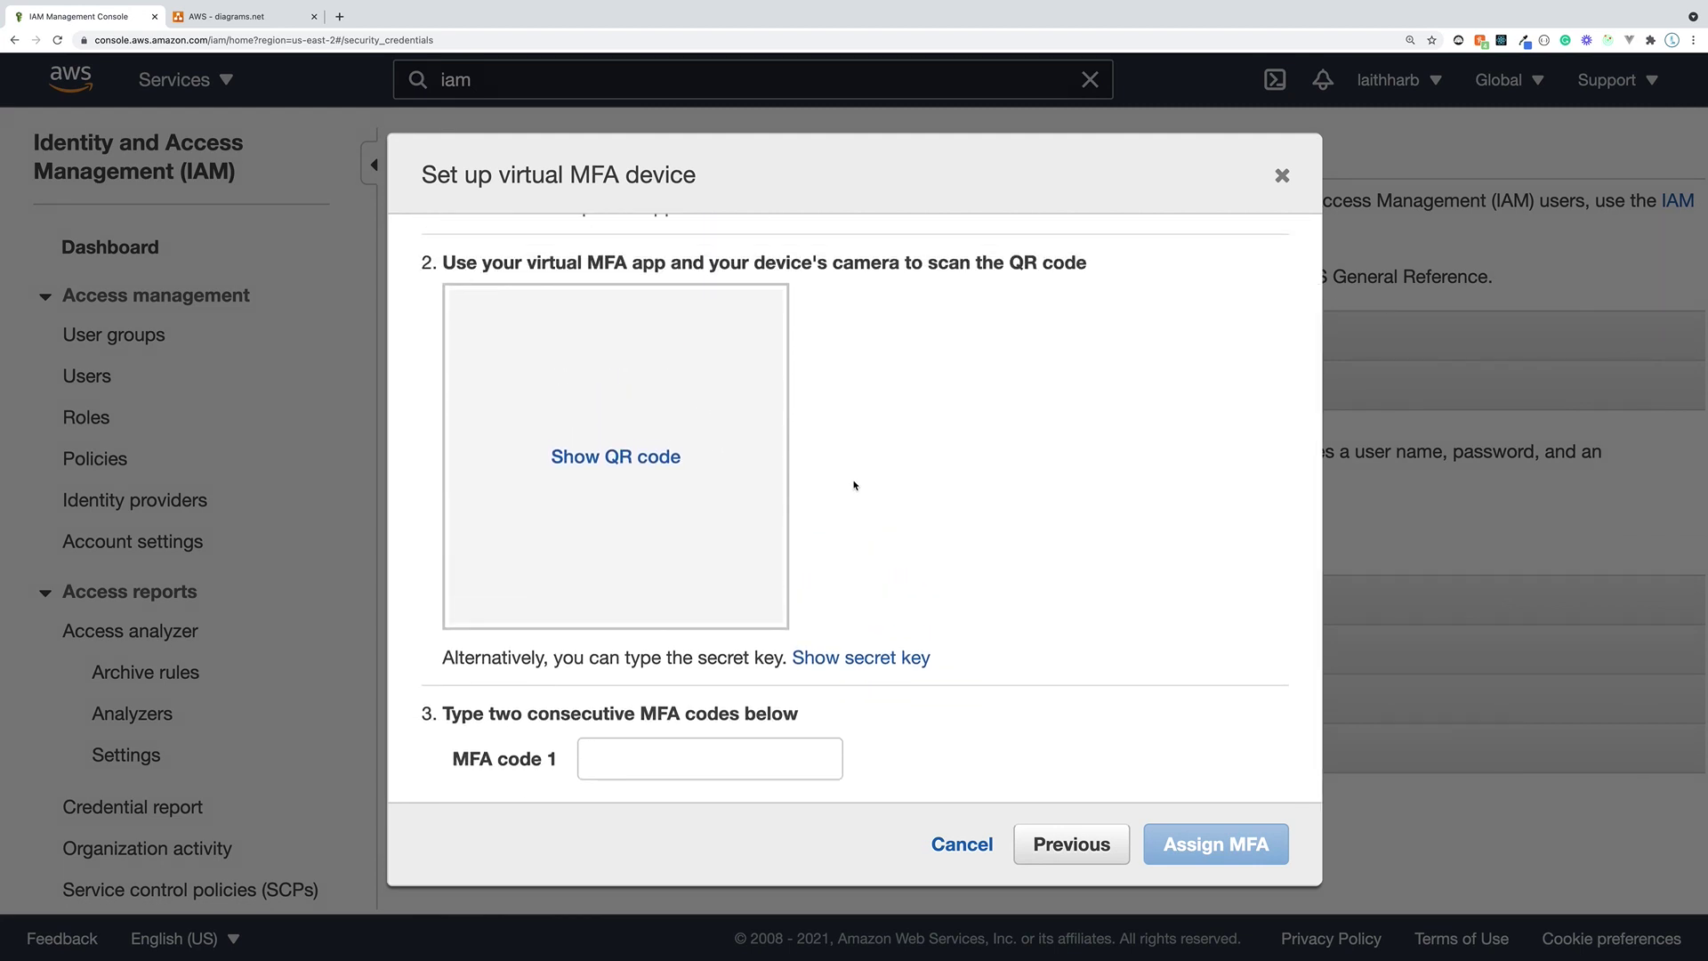
{"action": "scroll", "coordinate": [854, 488], "scroll_direction": "up", "scroll_amount": 1}
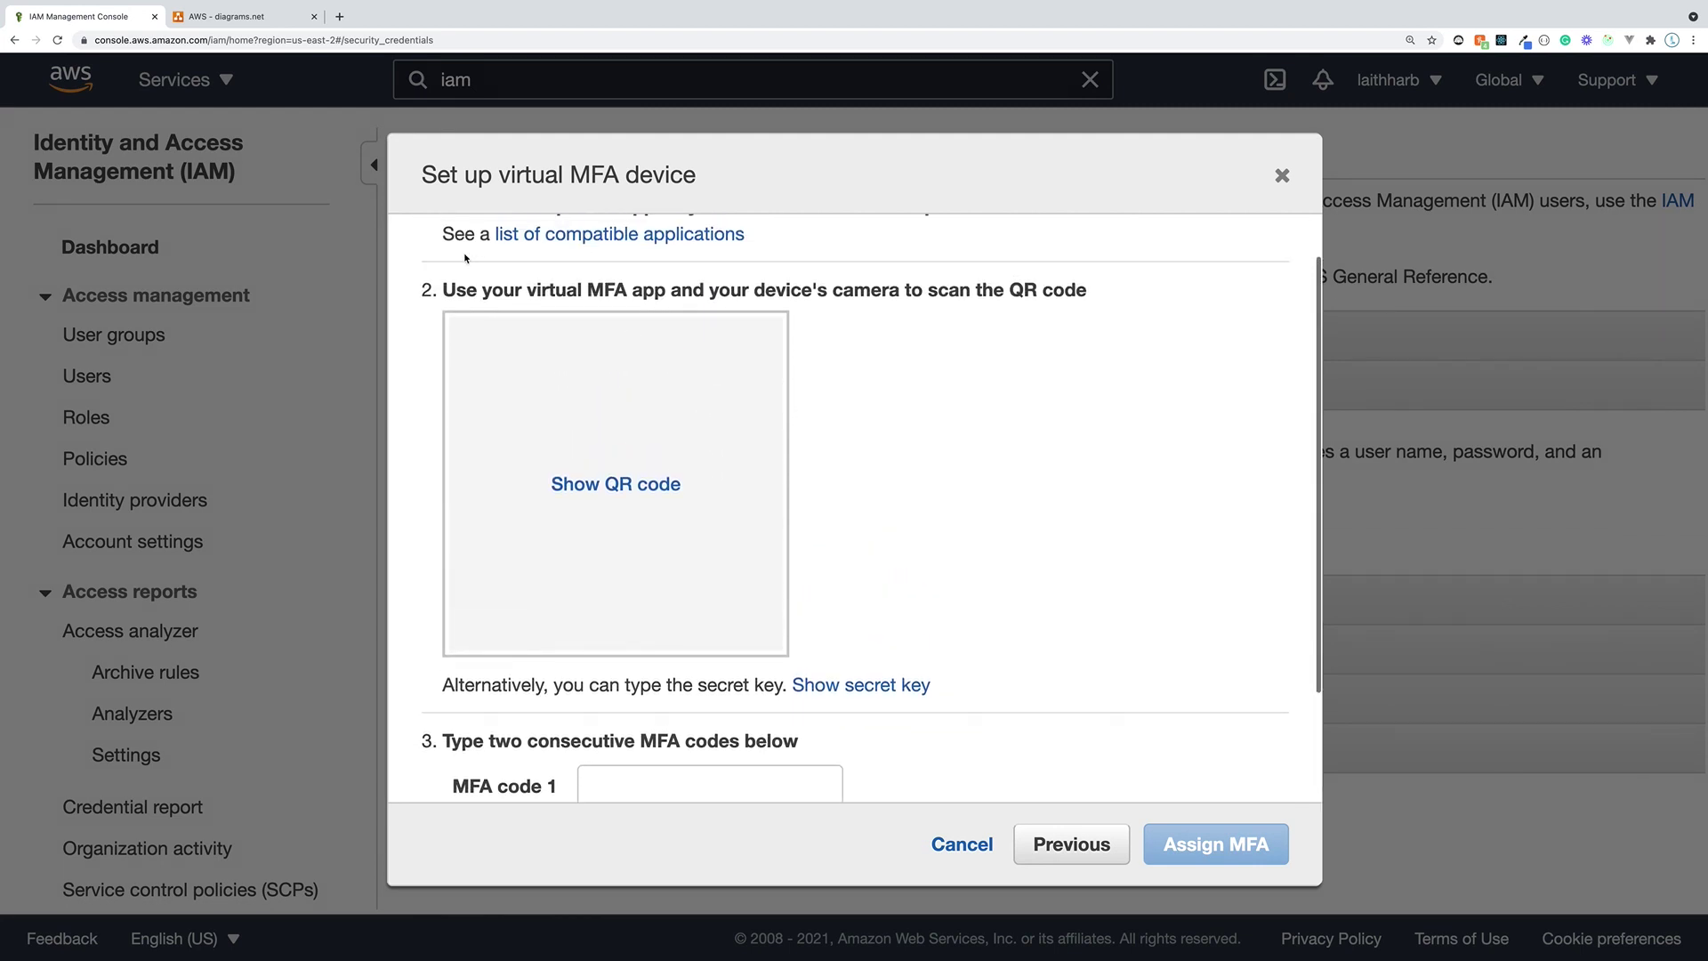
{"action": "left_click", "coordinate": [634, 487]}
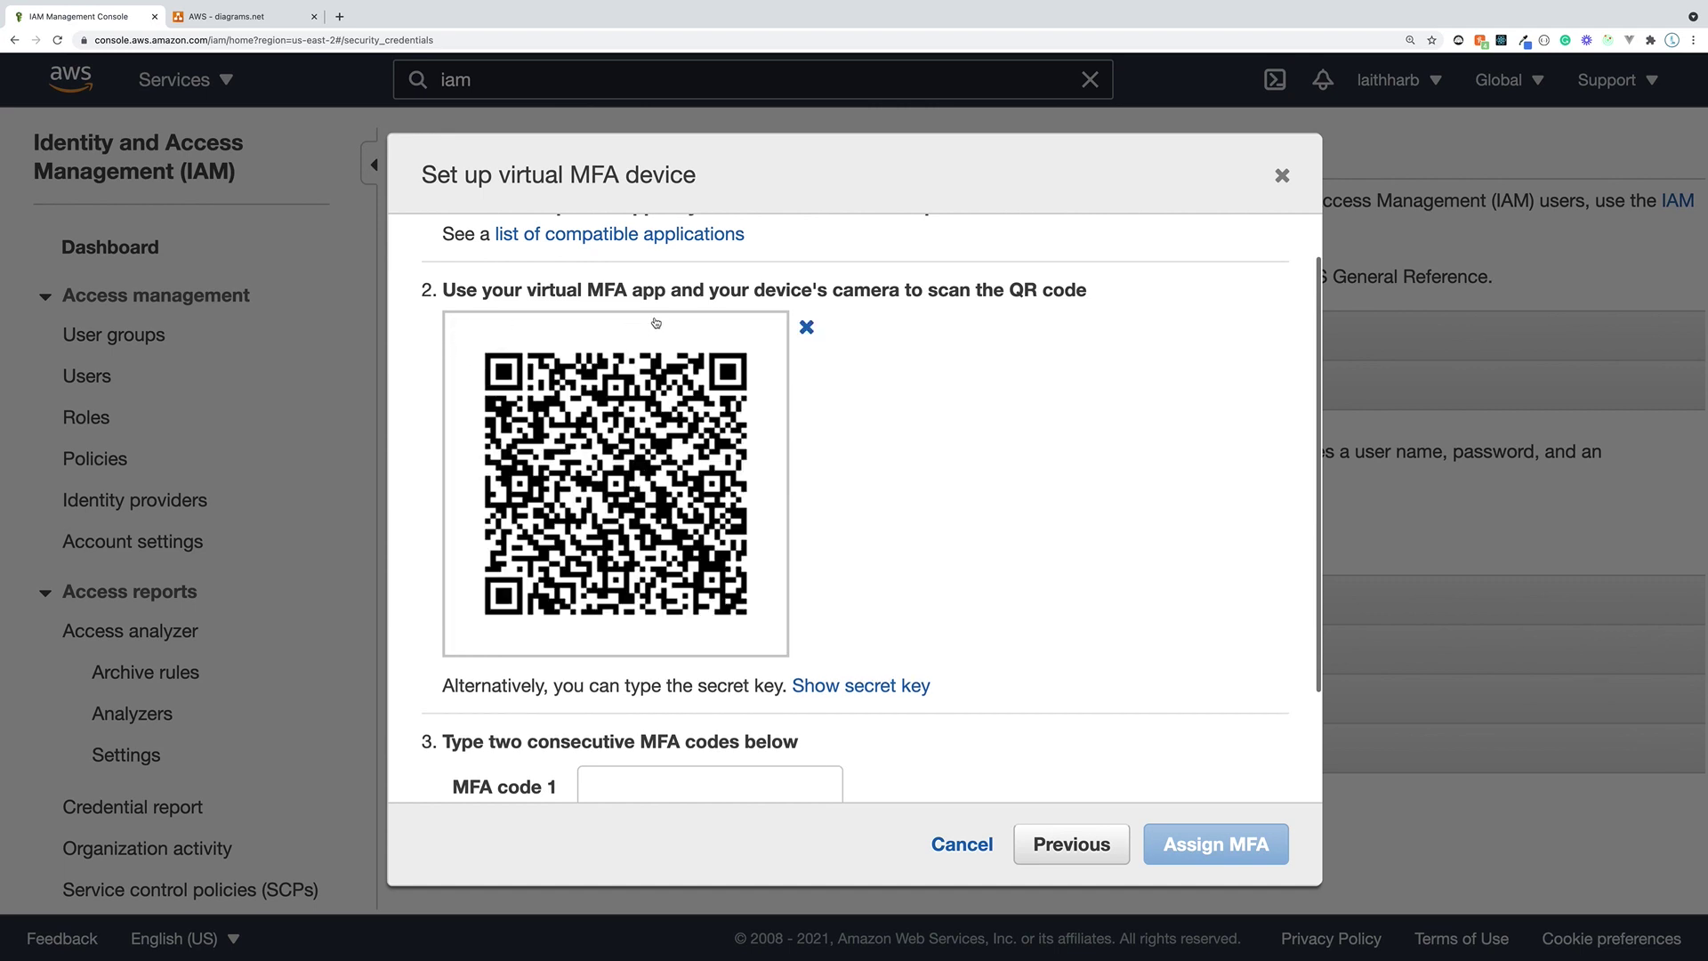
{"action": "scroll", "coordinate": [516, 575], "scroll_direction": "down", "scroll_amount": 3}
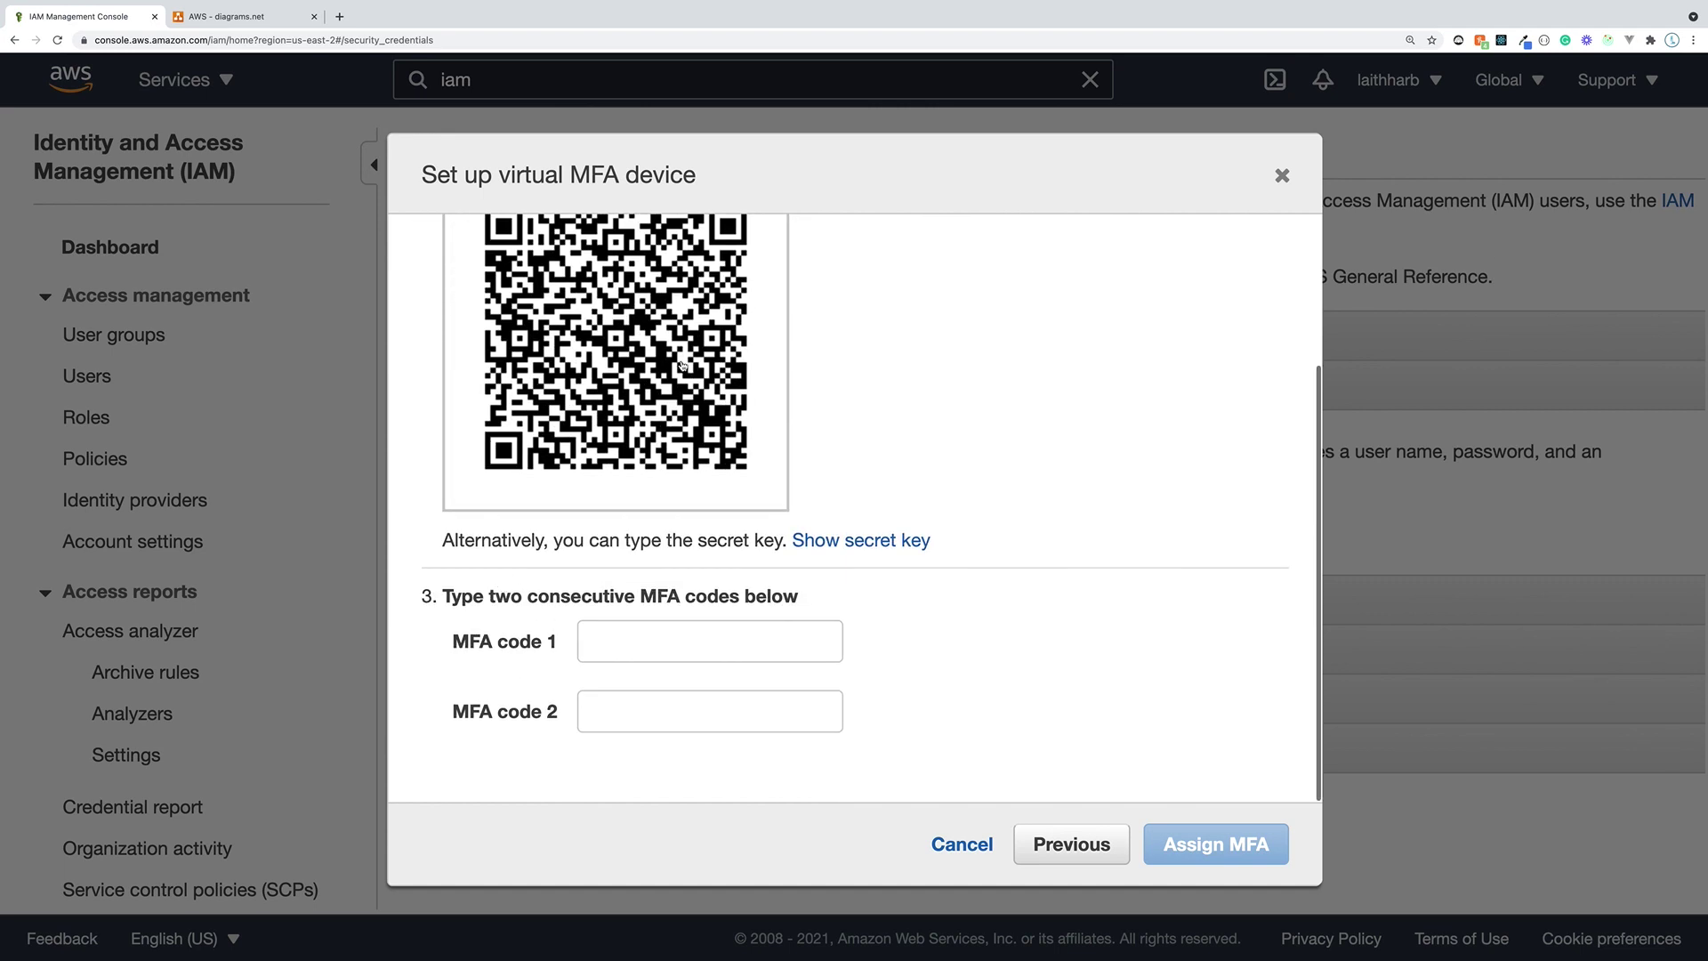
{"action": "left_click", "coordinate": [656, 644]}
{"action": "left_click", "coordinate": [667, 713]}
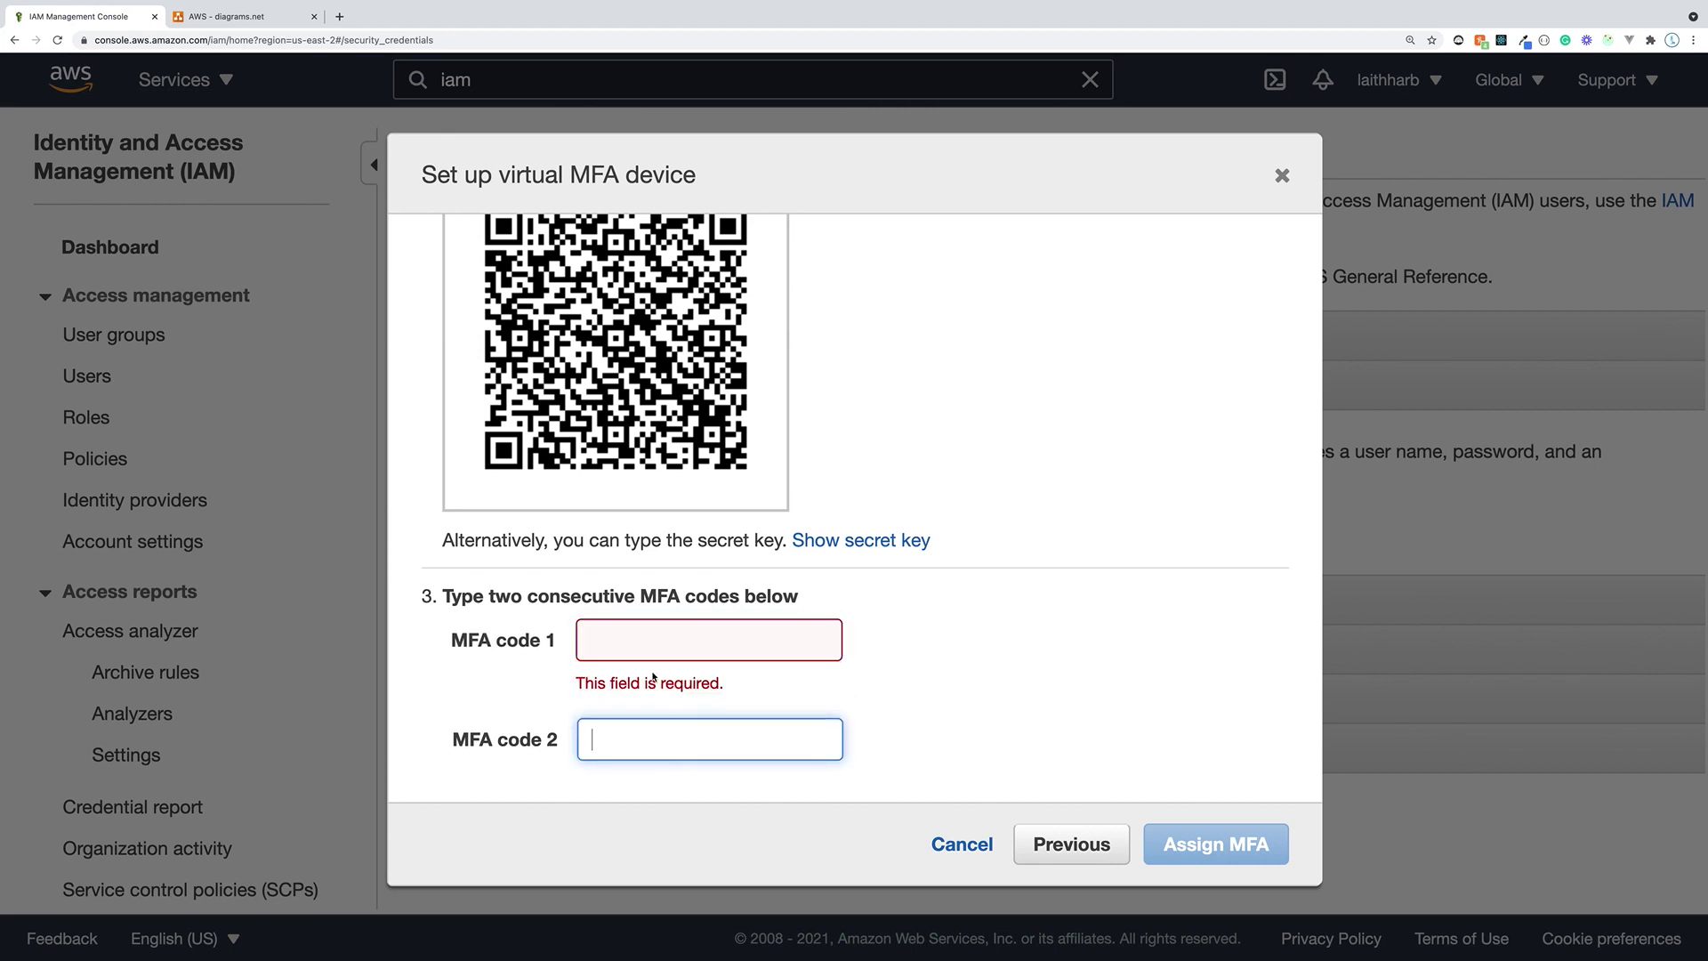
{"action": "left_click", "coordinate": [646, 637]}
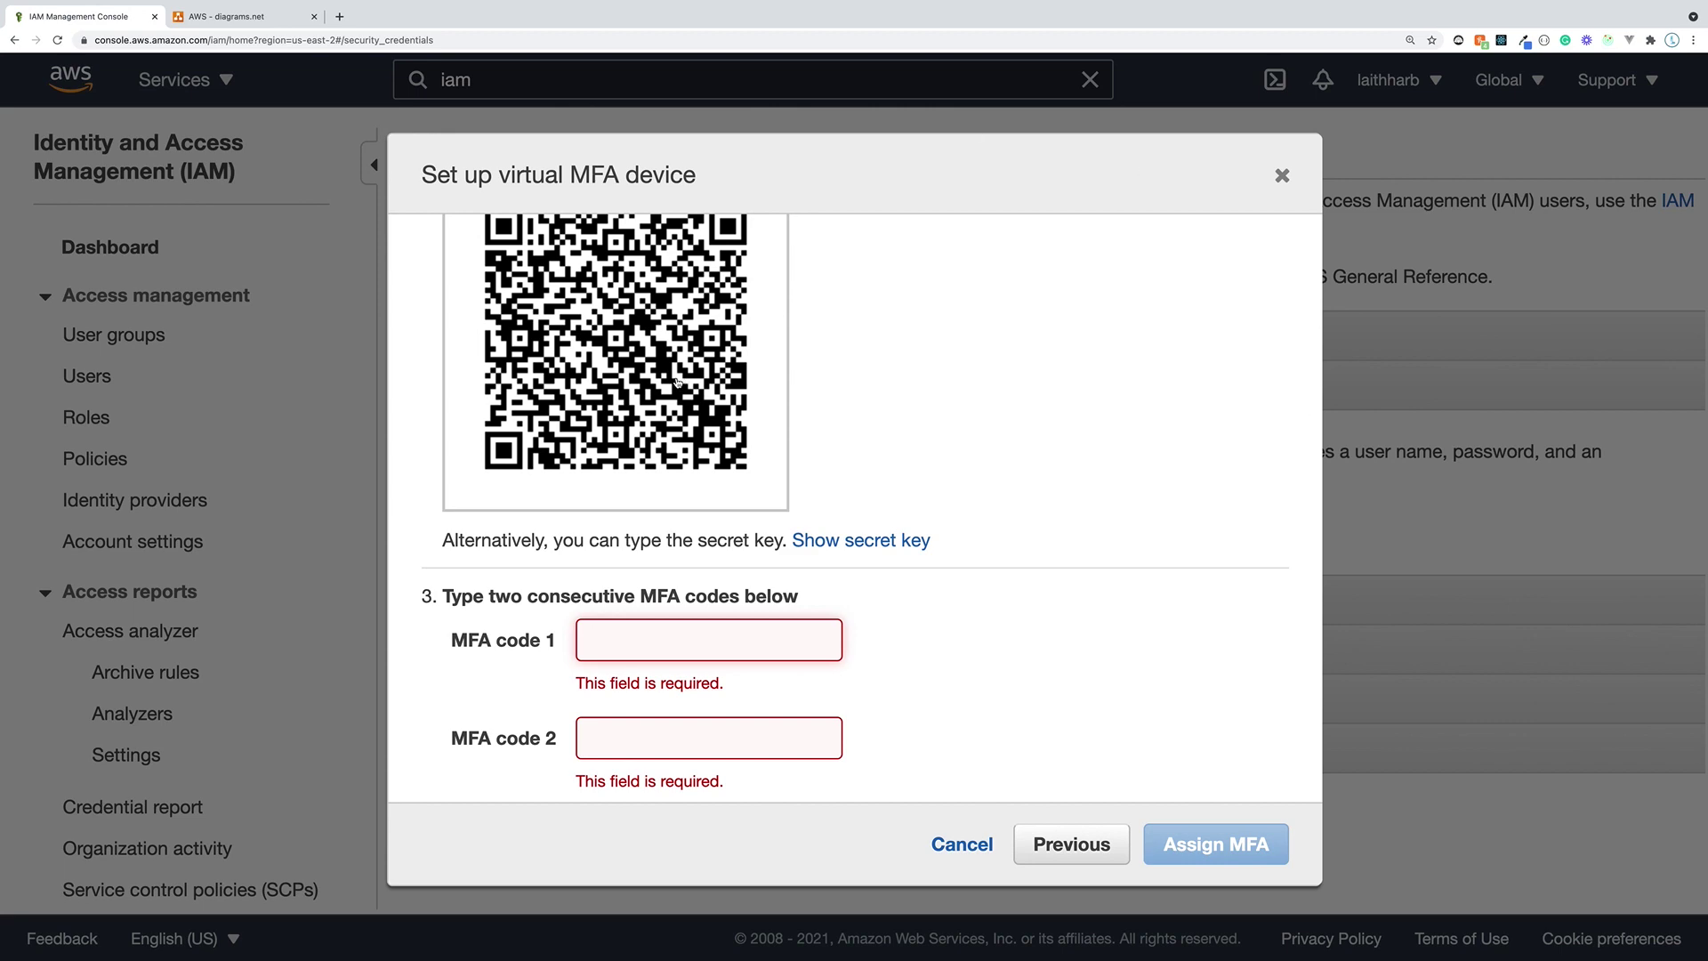
{"action": "left_click", "coordinate": [1281, 181]}
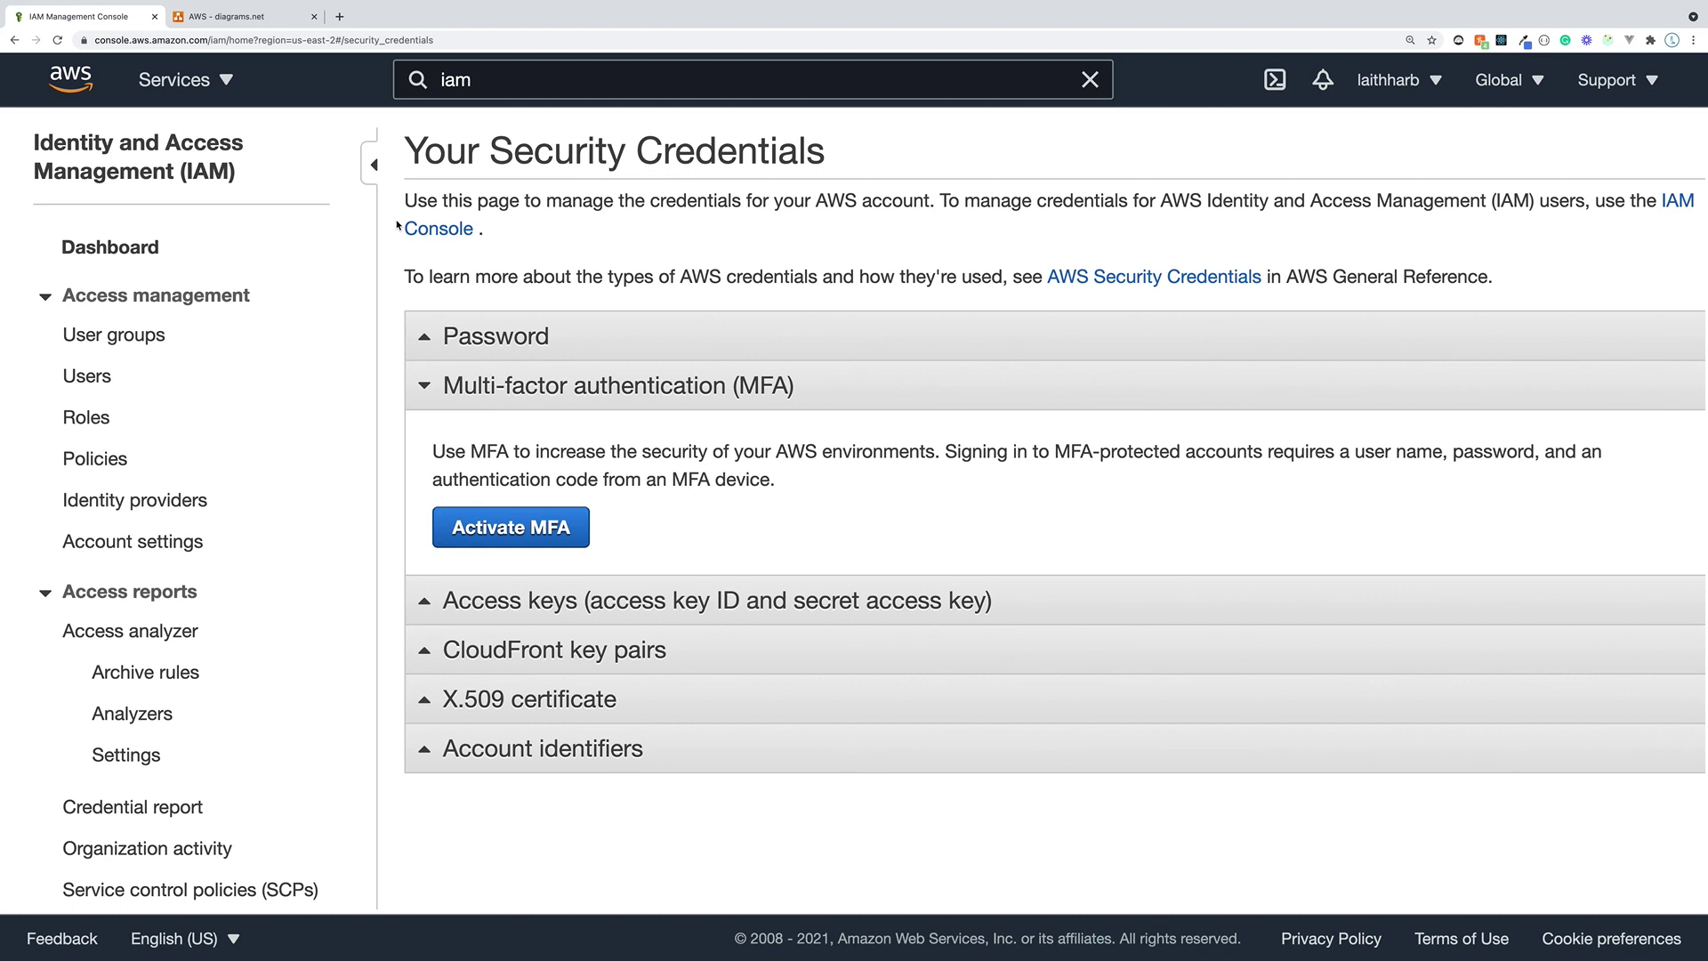
- Return to the IAM dashboard through the console search results for "iam"
{"action": "left_click", "coordinate": [507, 81]}
{"action": "left_click", "coordinate": [534, 283]}
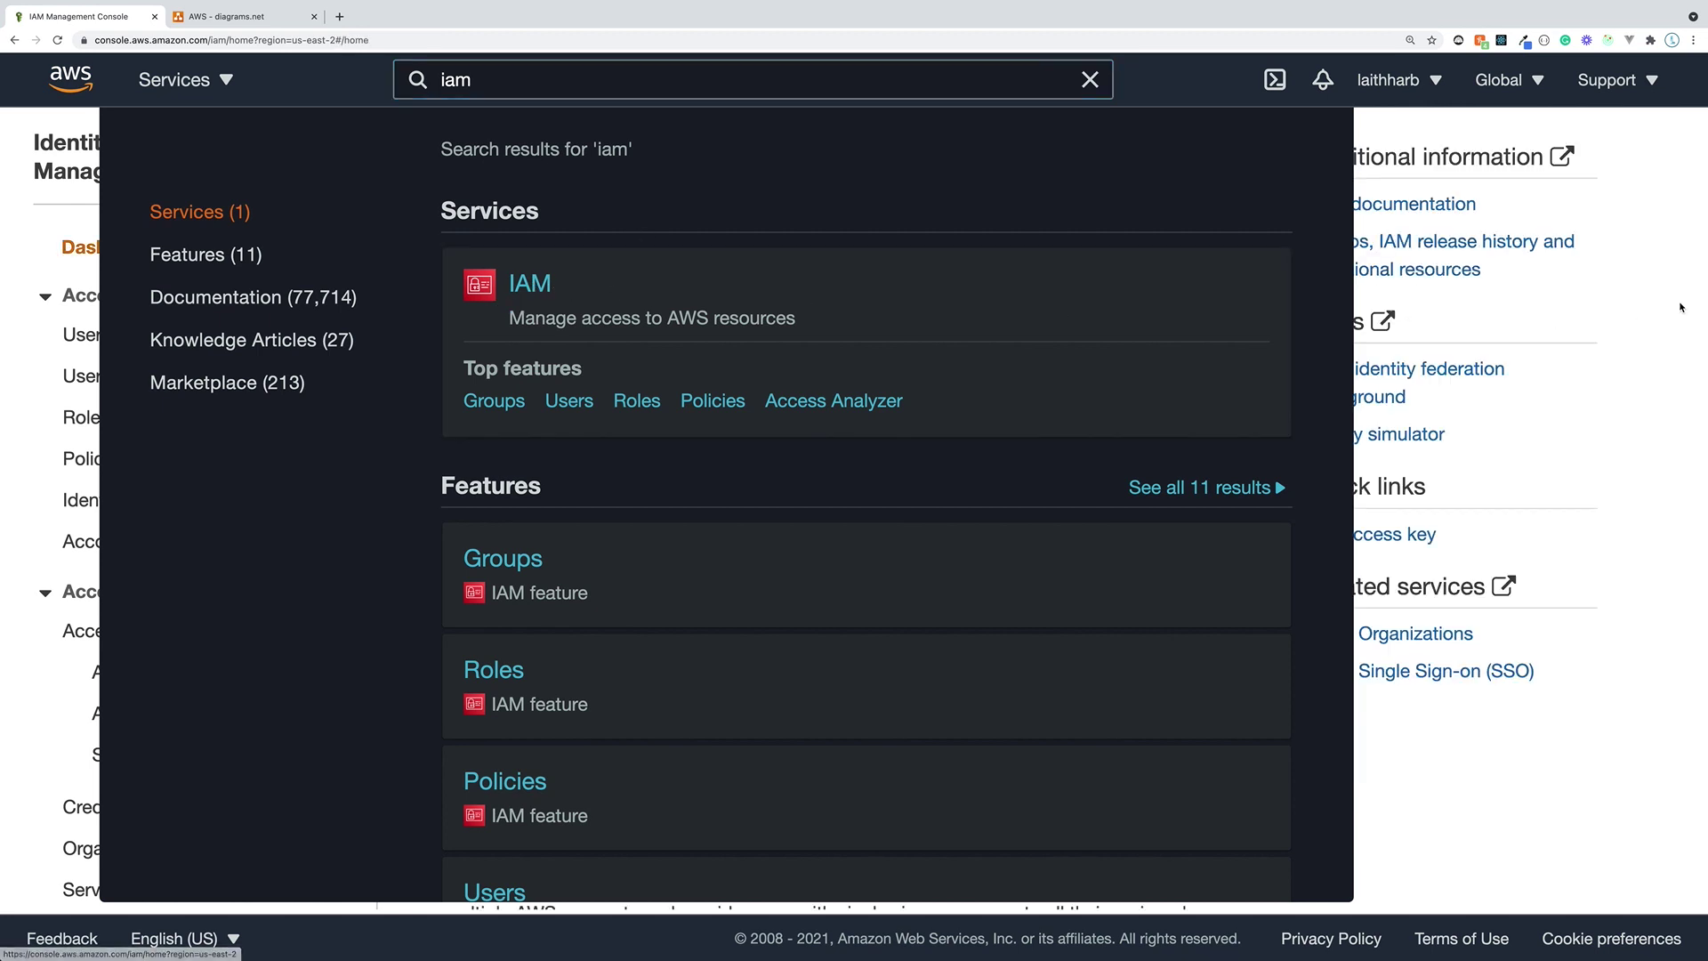
{"action": "left_click", "coordinate": [1393, 318]}
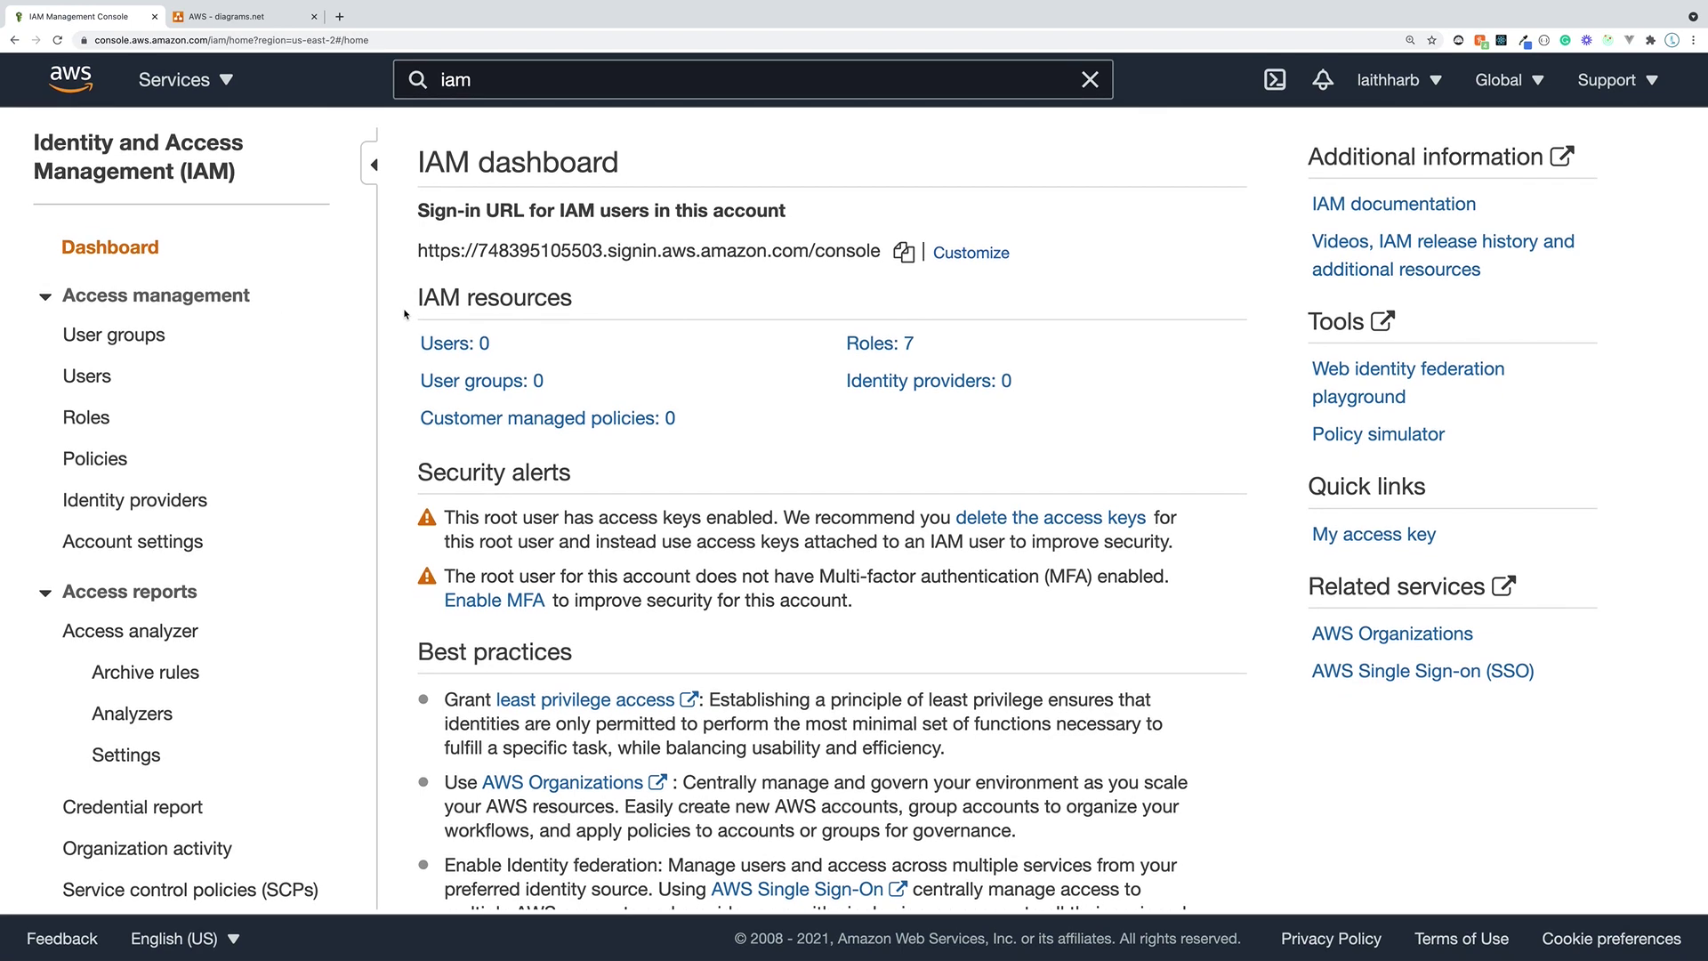
{"action": "key", "text": "super+plus"}
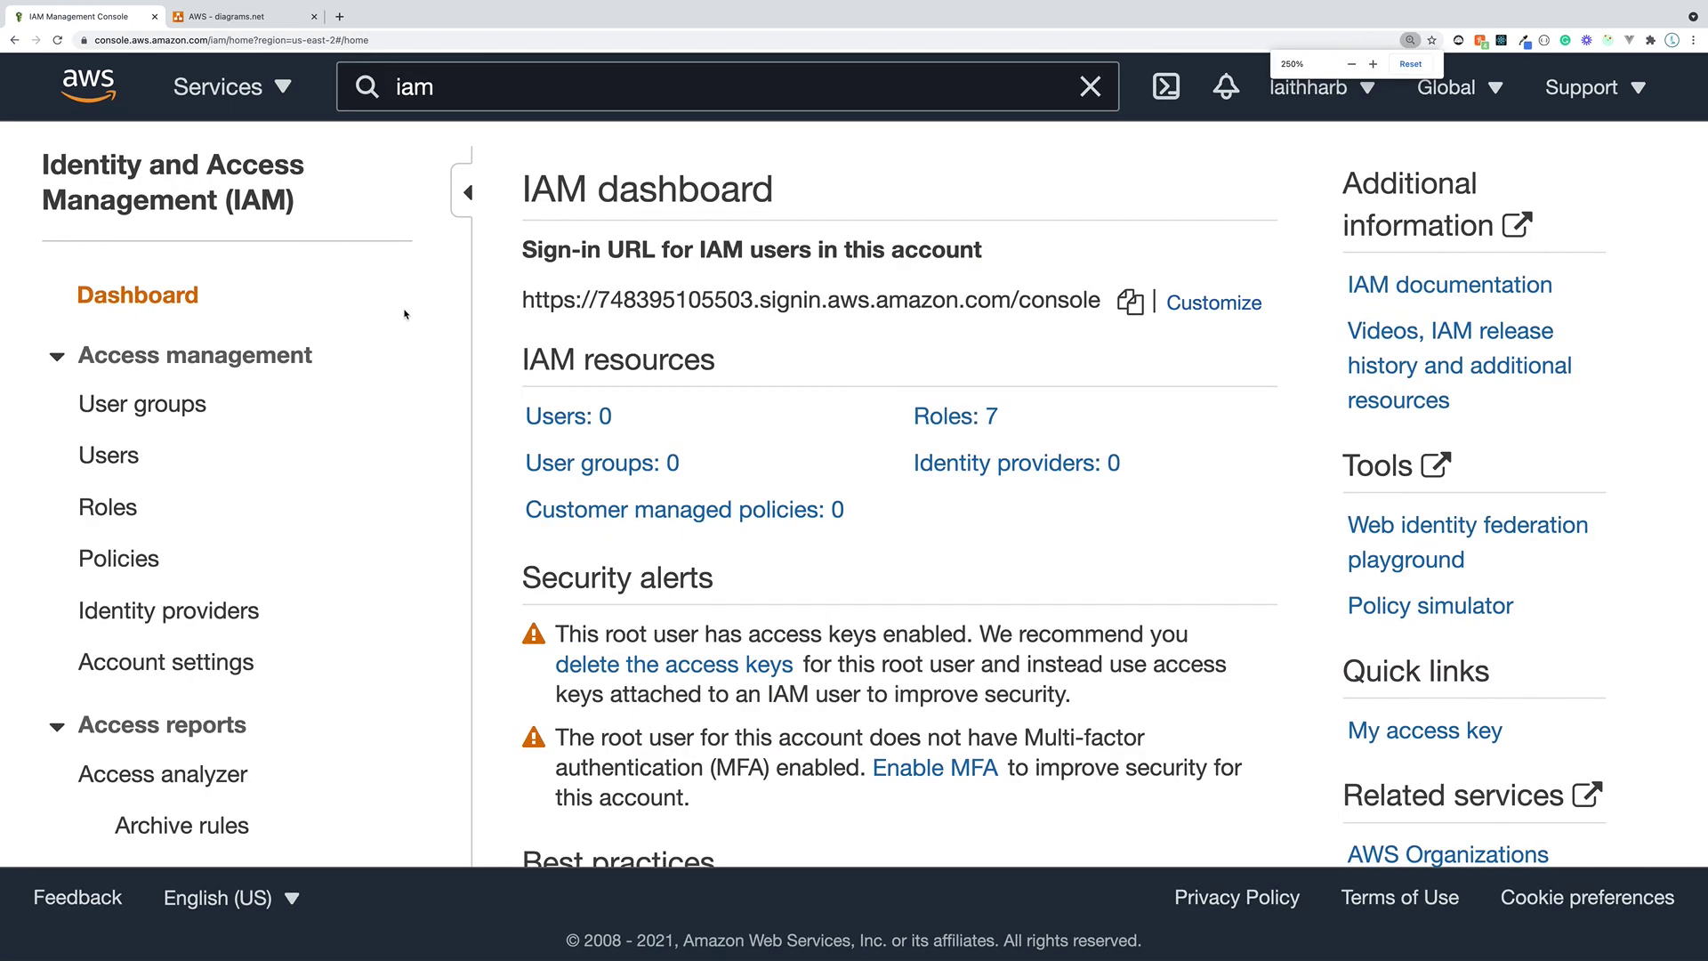
- Compare the IAM console's access management sections with the Admin Access, Data Engineers and DevOps groups on the diagram's IAM-4 page
{"action": "scroll", "coordinate": [178, 391], "scroll_direction": "down", "scroll_amount": 1}
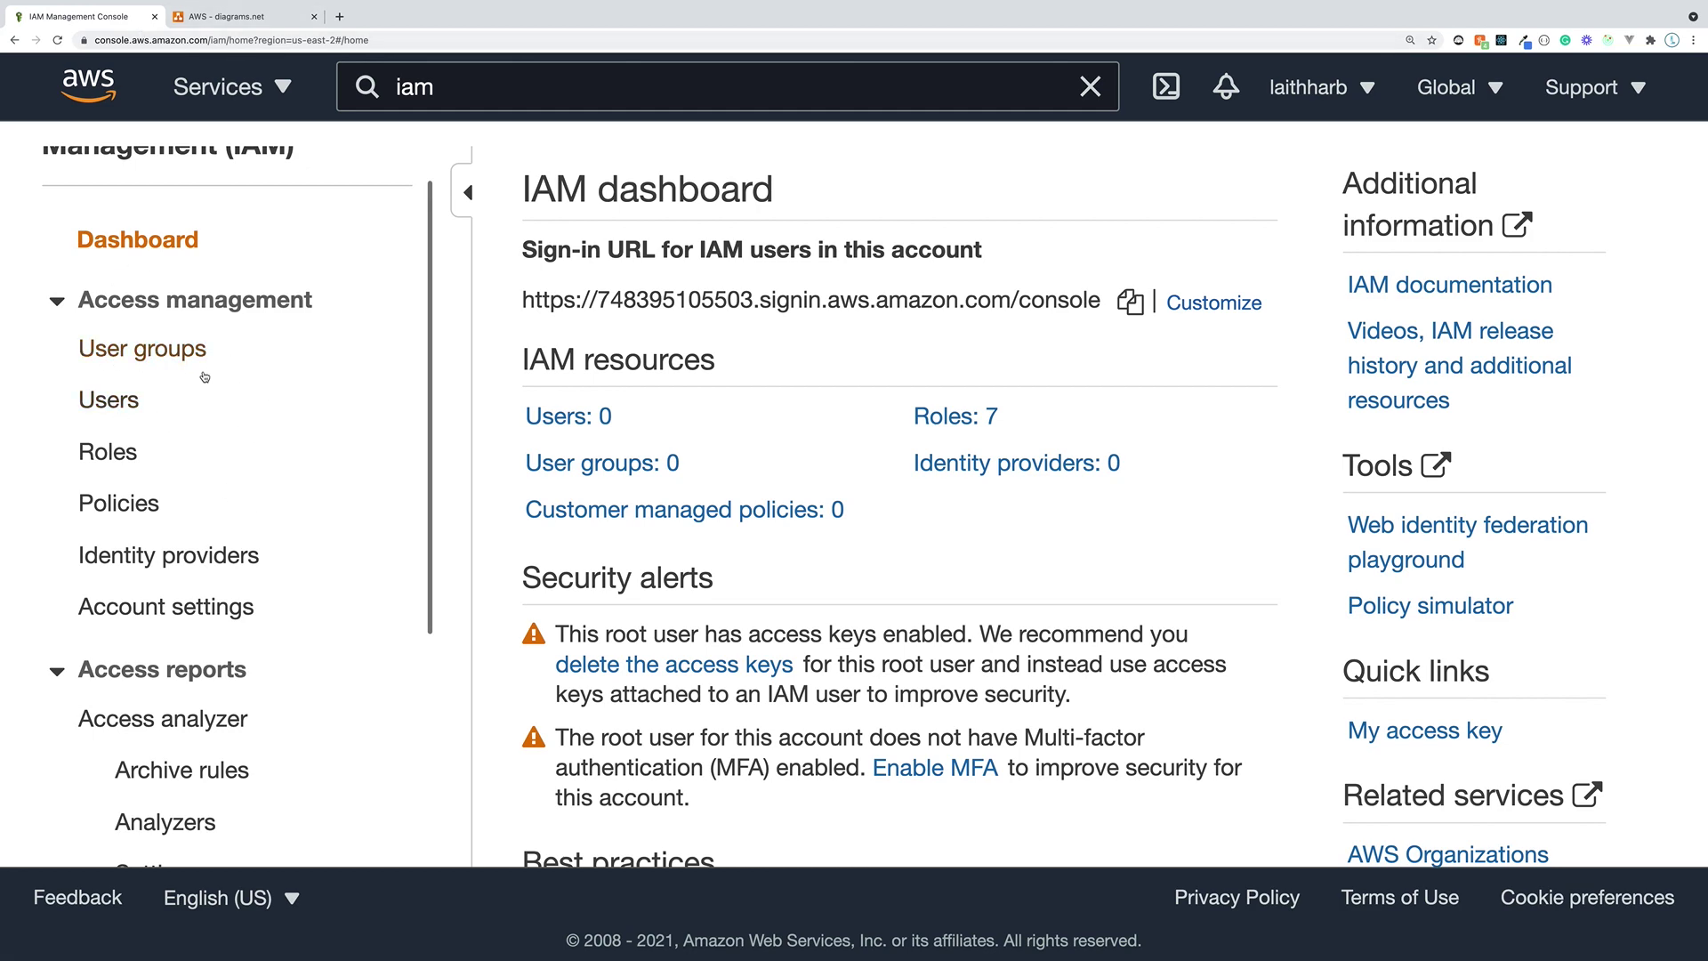
{"action": "left_click", "coordinate": [229, 16]}
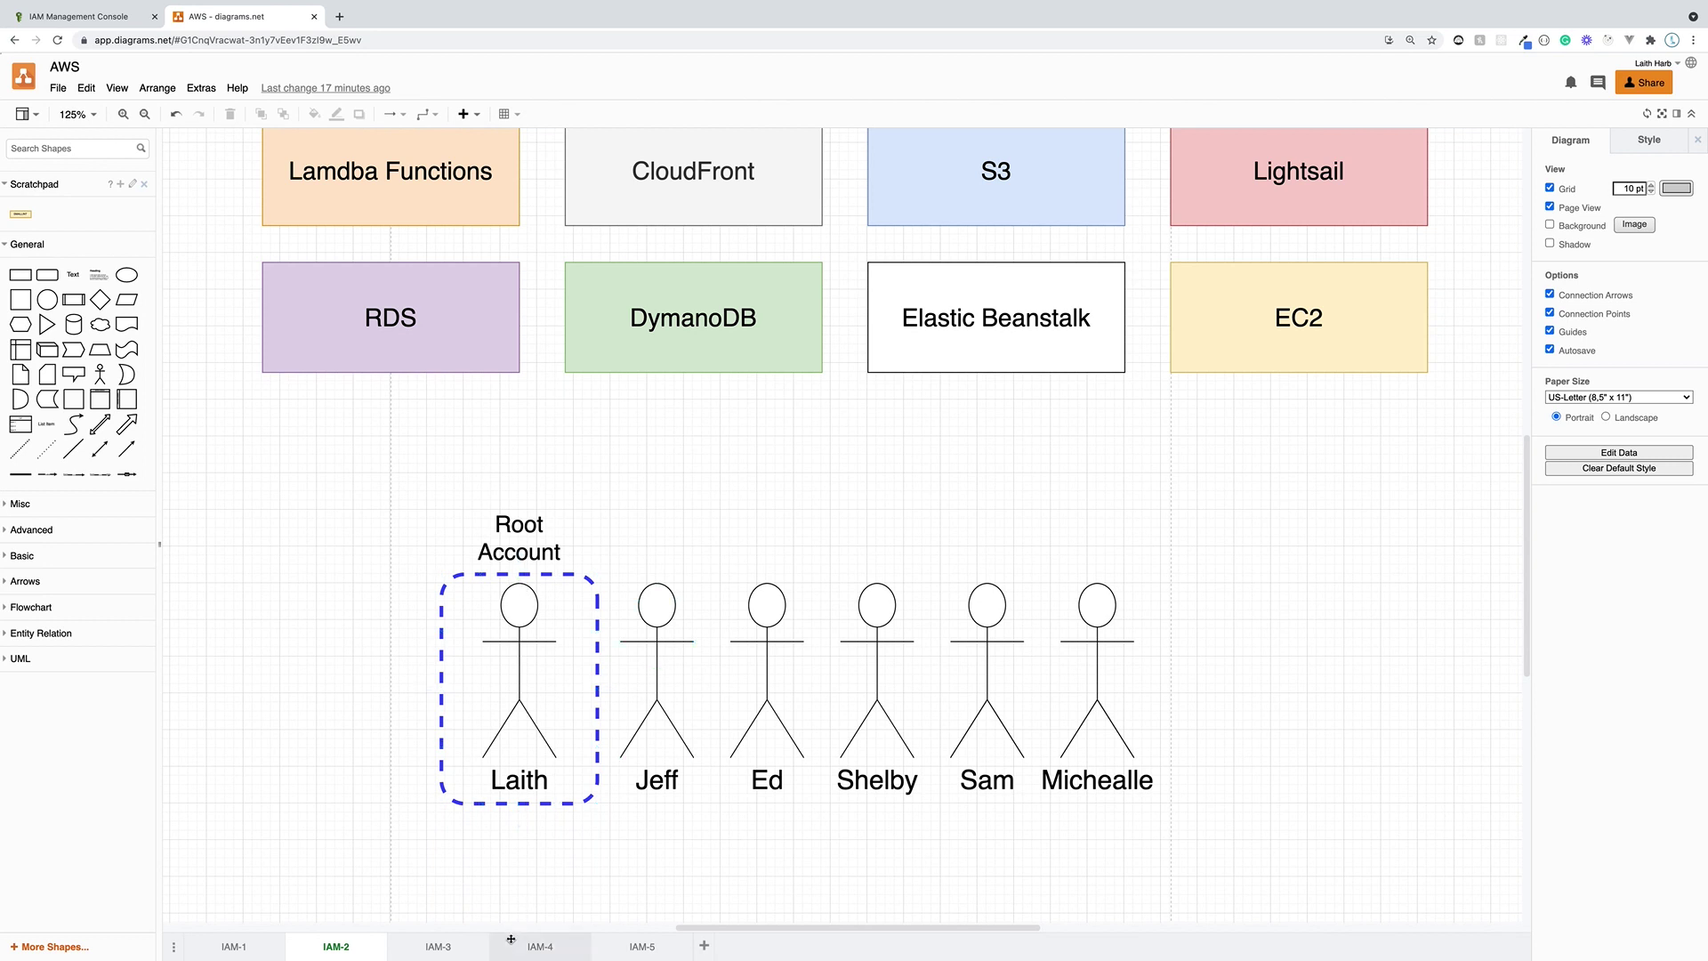
{"action": "left_click", "coordinate": [511, 939]}
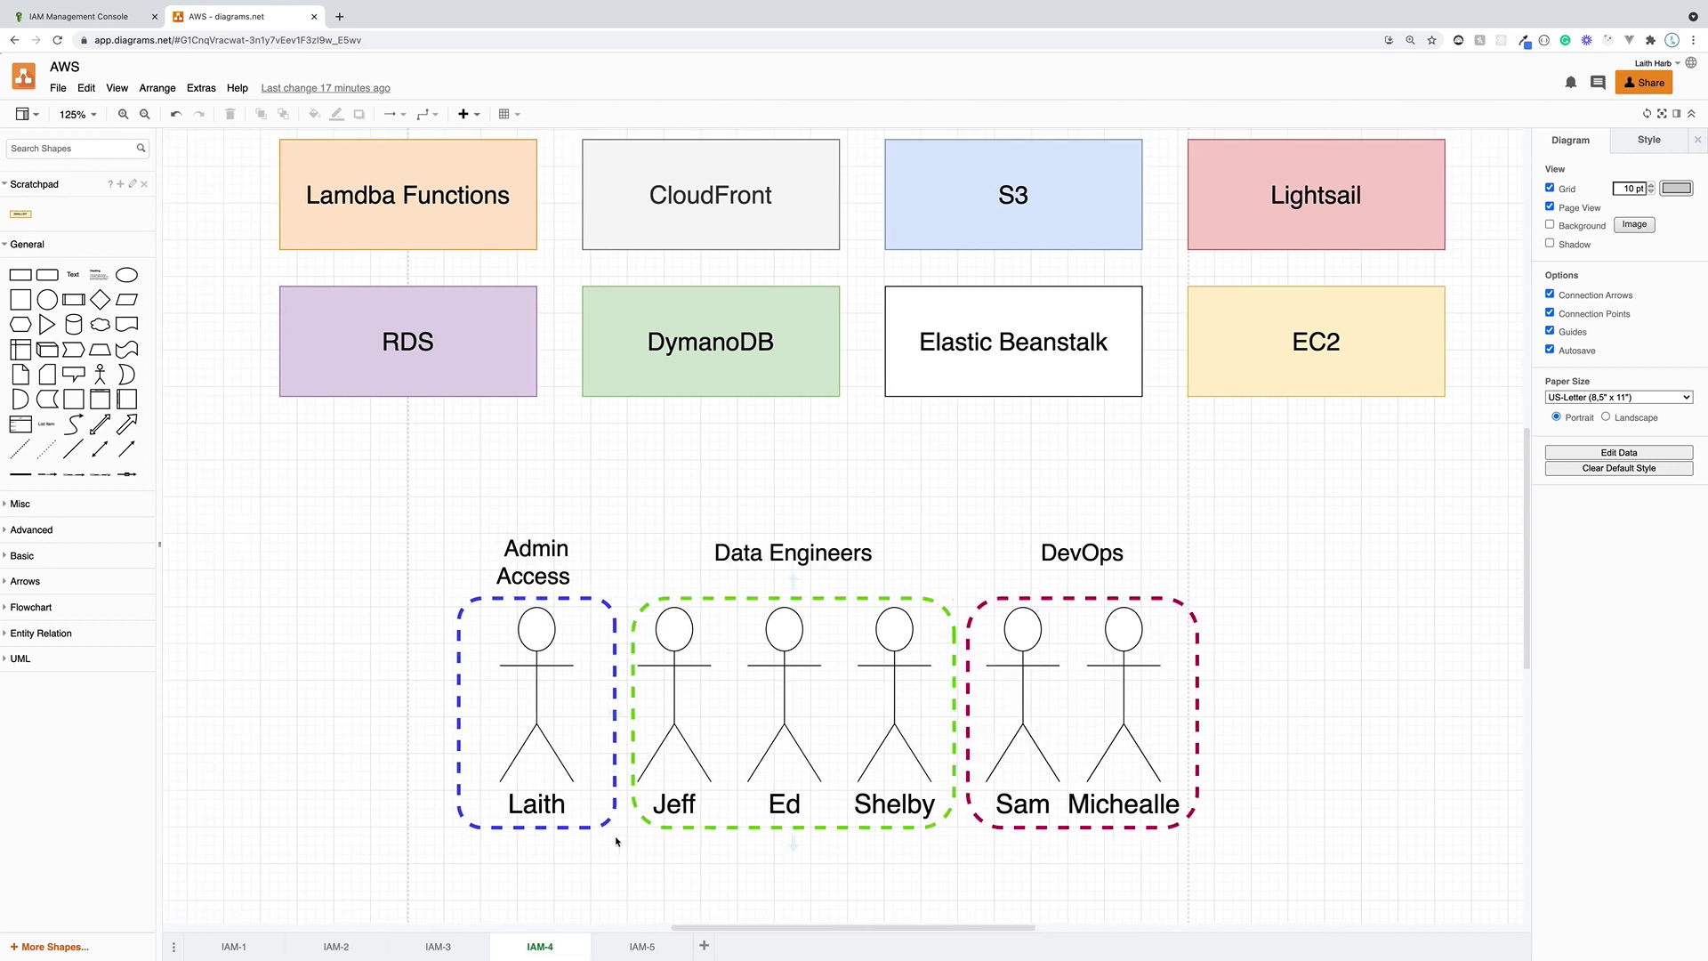
{"action": "left_click", "coordinate": [80, 16]}
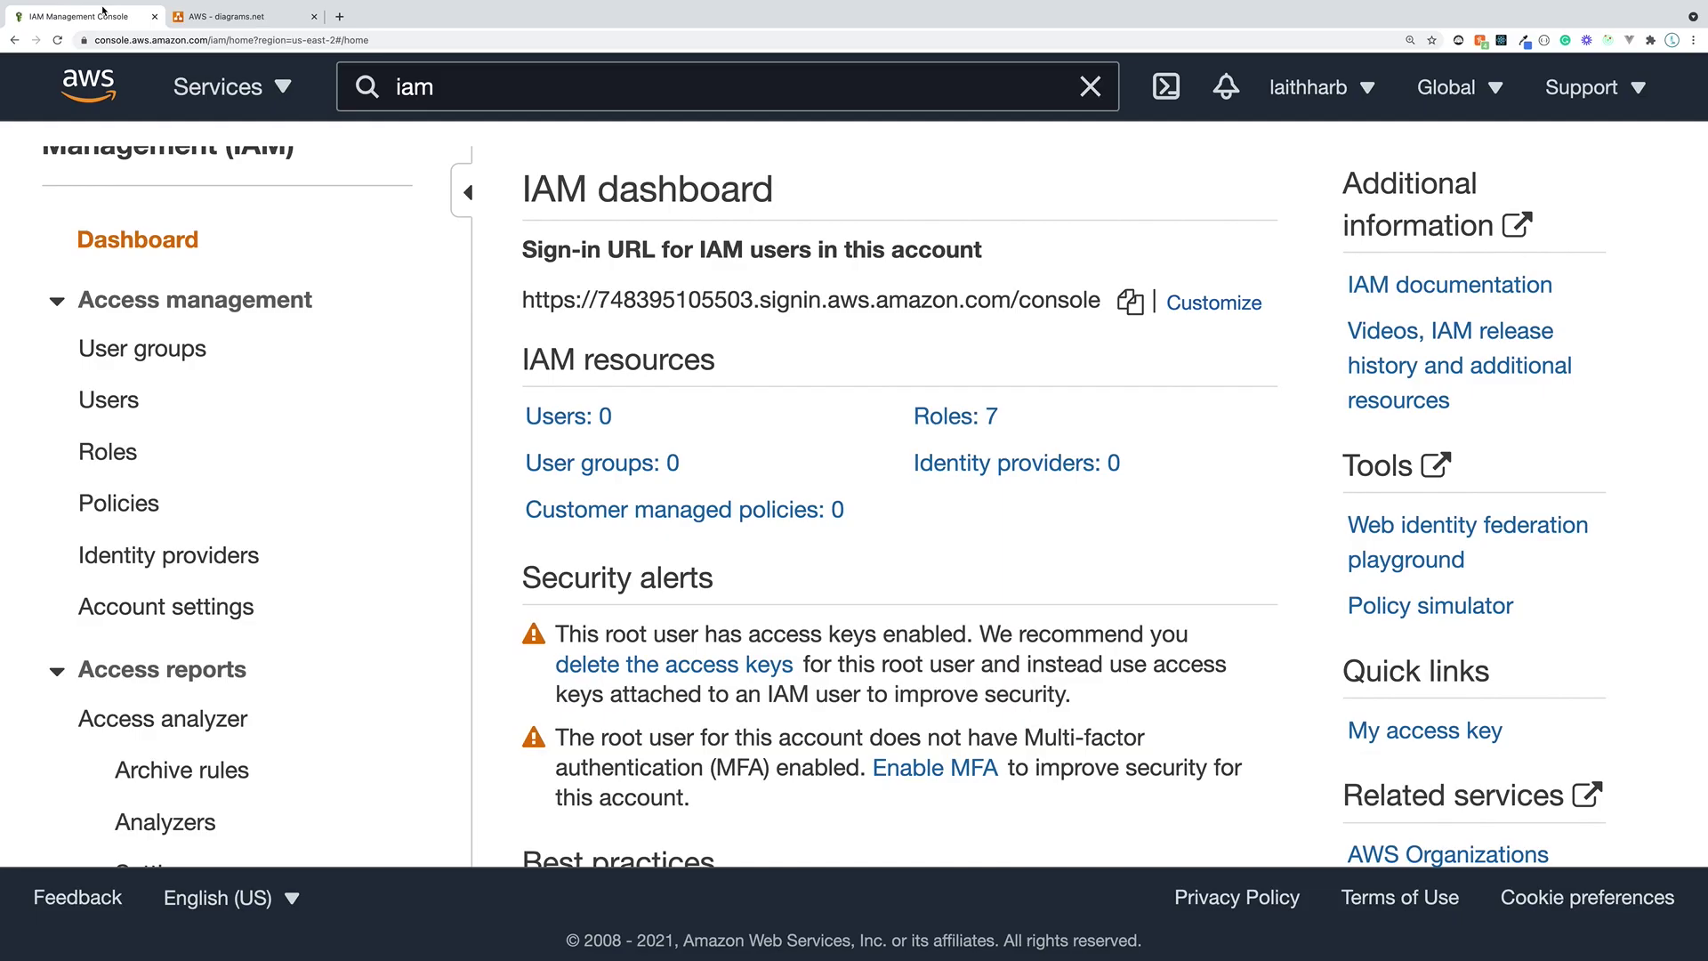
{"action": "left_click", "coordinate": [226, 16]}
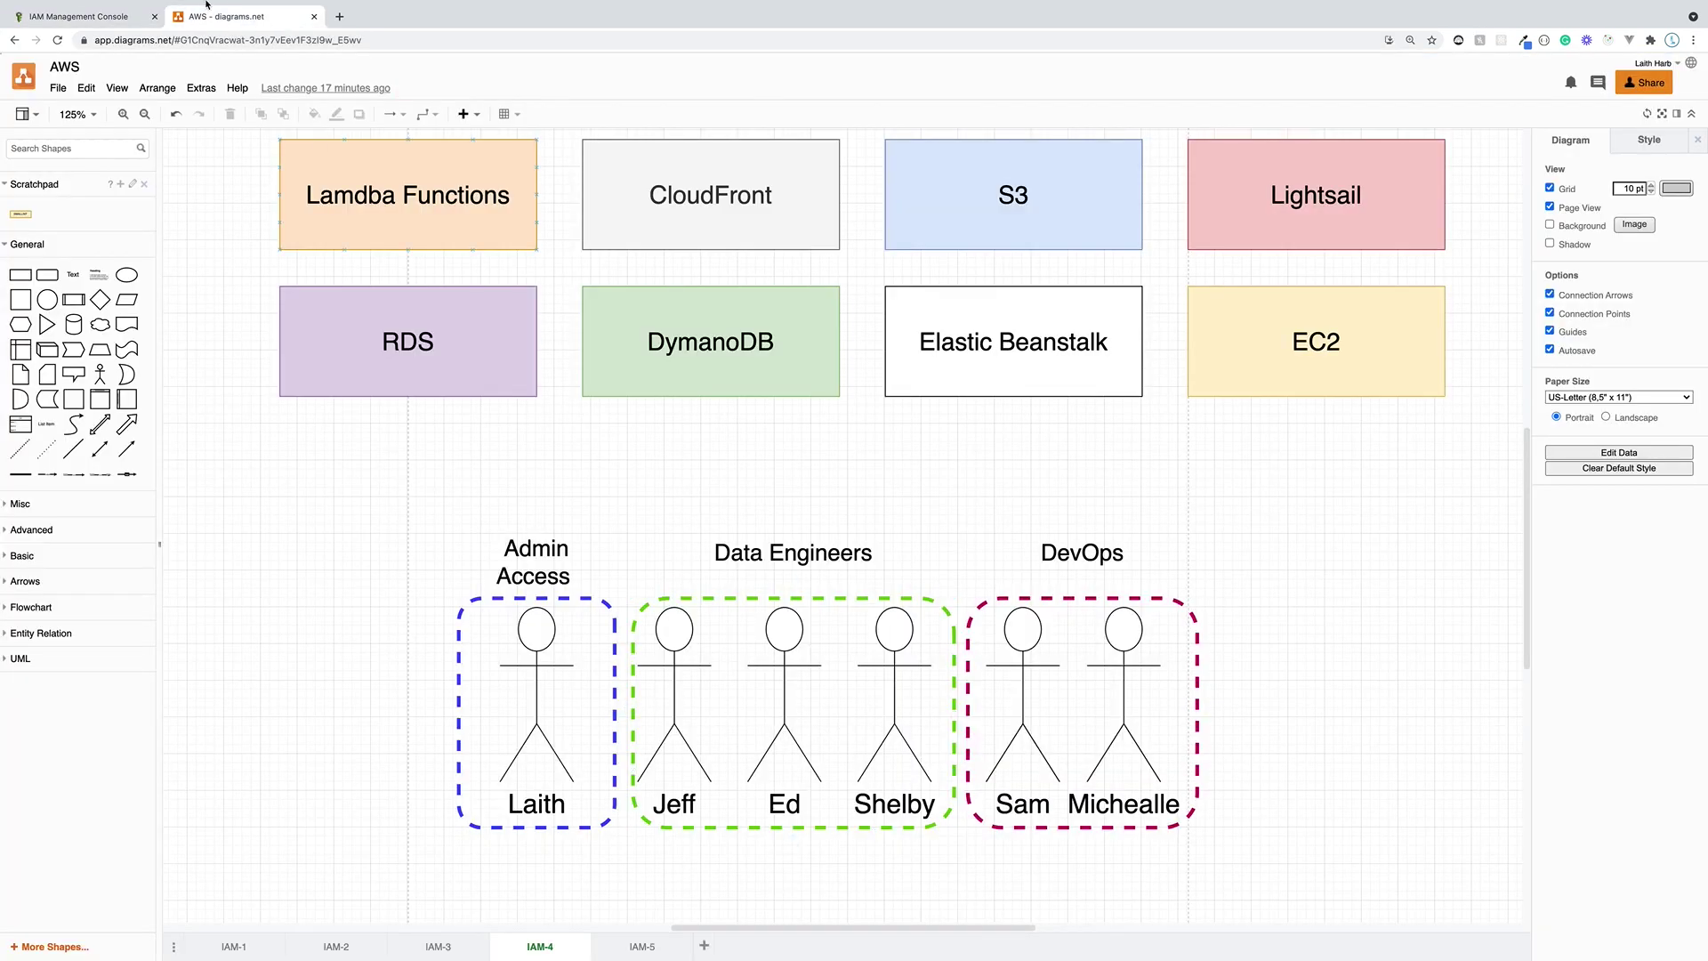
{"action": "left_click", "coordinate": [80, 16]}
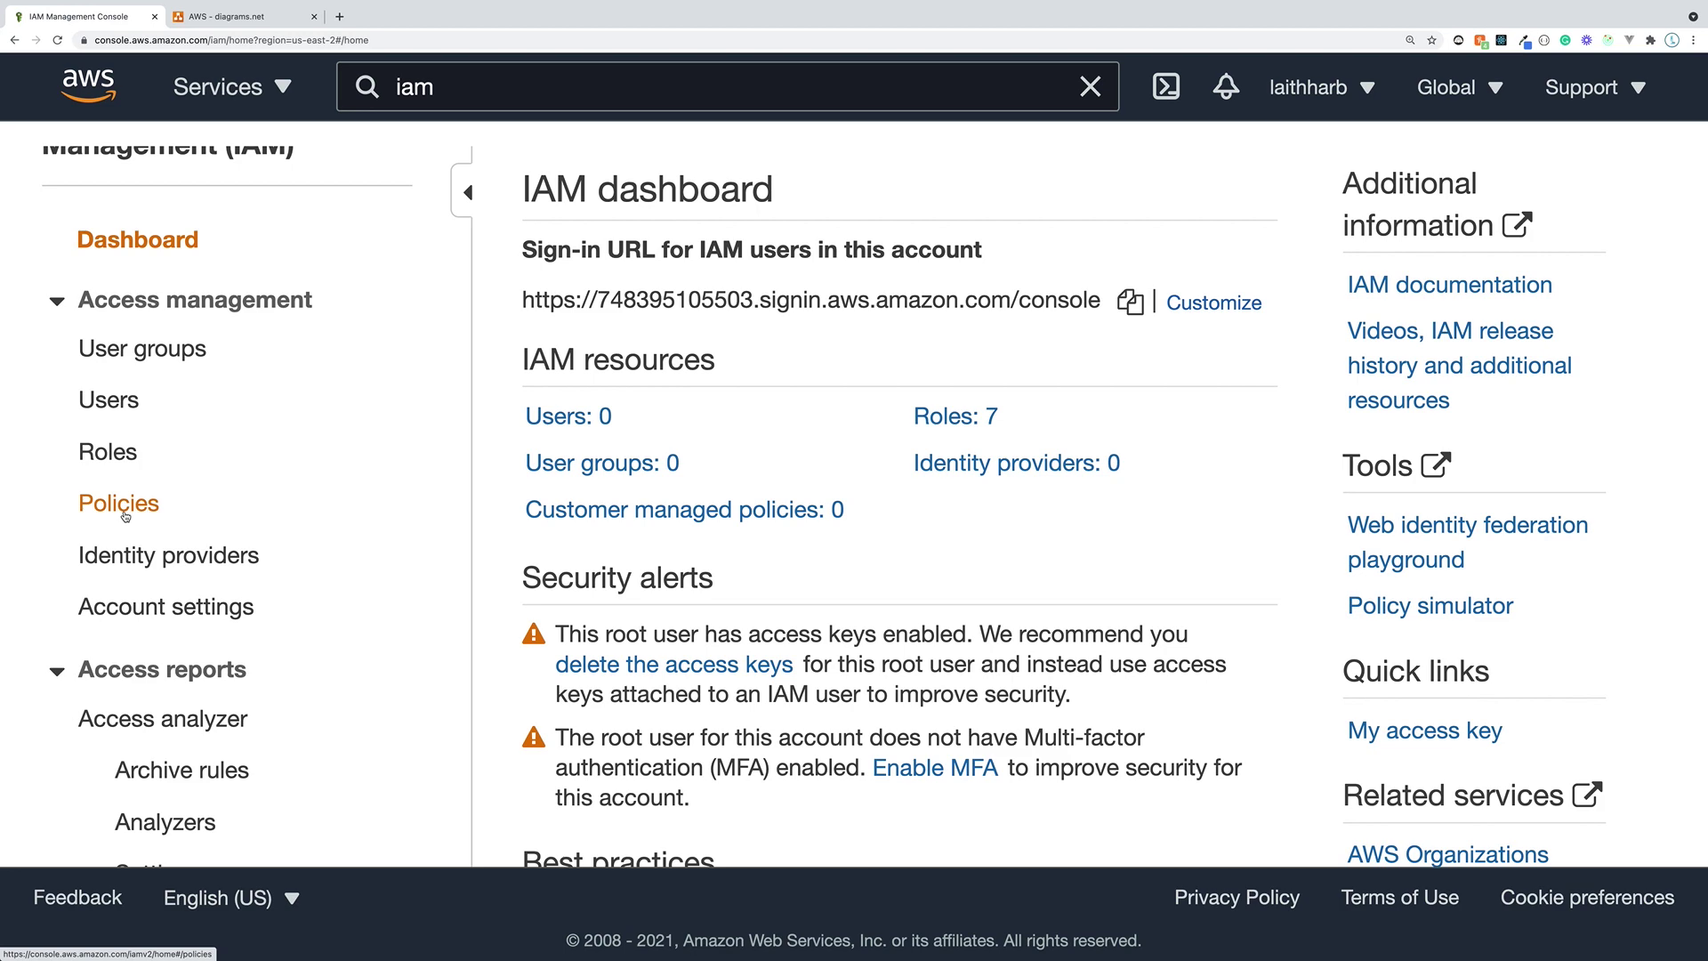
{"action": "left_click", "coordinate": [222, 16]}
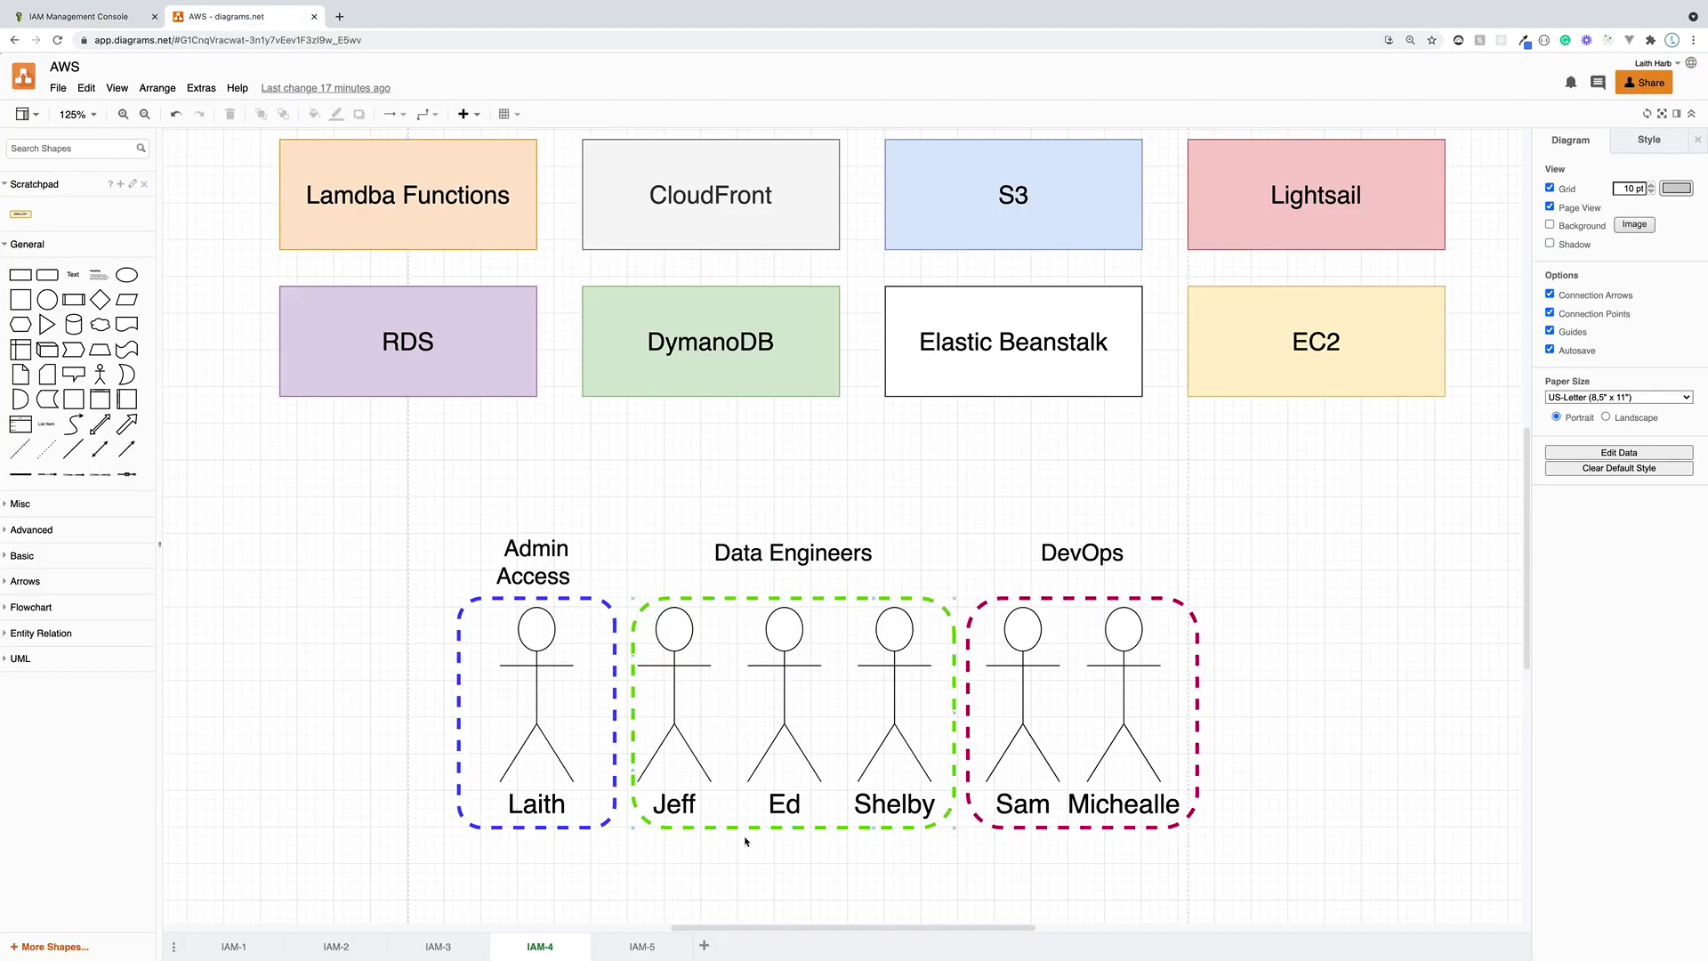
- Review the Root Account figure on diagram page IAM-2 and the Admin Access figure on page IAM-3, marking each one
{"action": "left_click", "coordinate": [336, 942]}
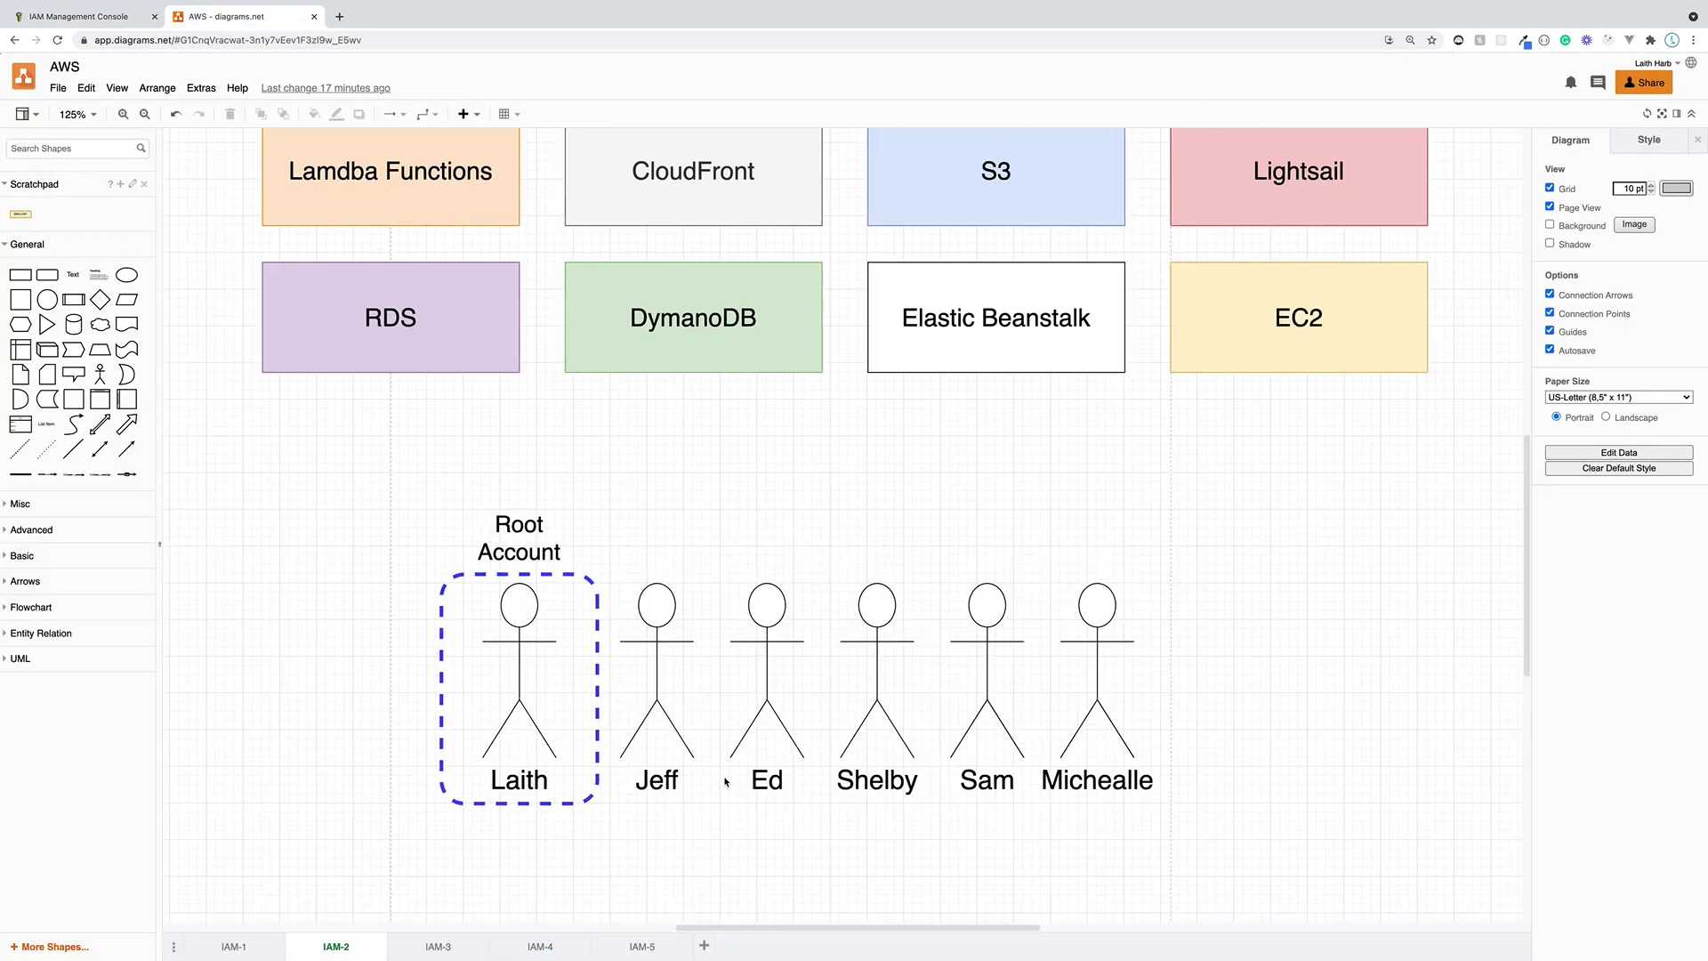
{"action": "left_click_drag", "start_coordinate": [382, 466], "coordinate": [688, 899]}
{"action": "left_click", "coordinate": [444, 949]}
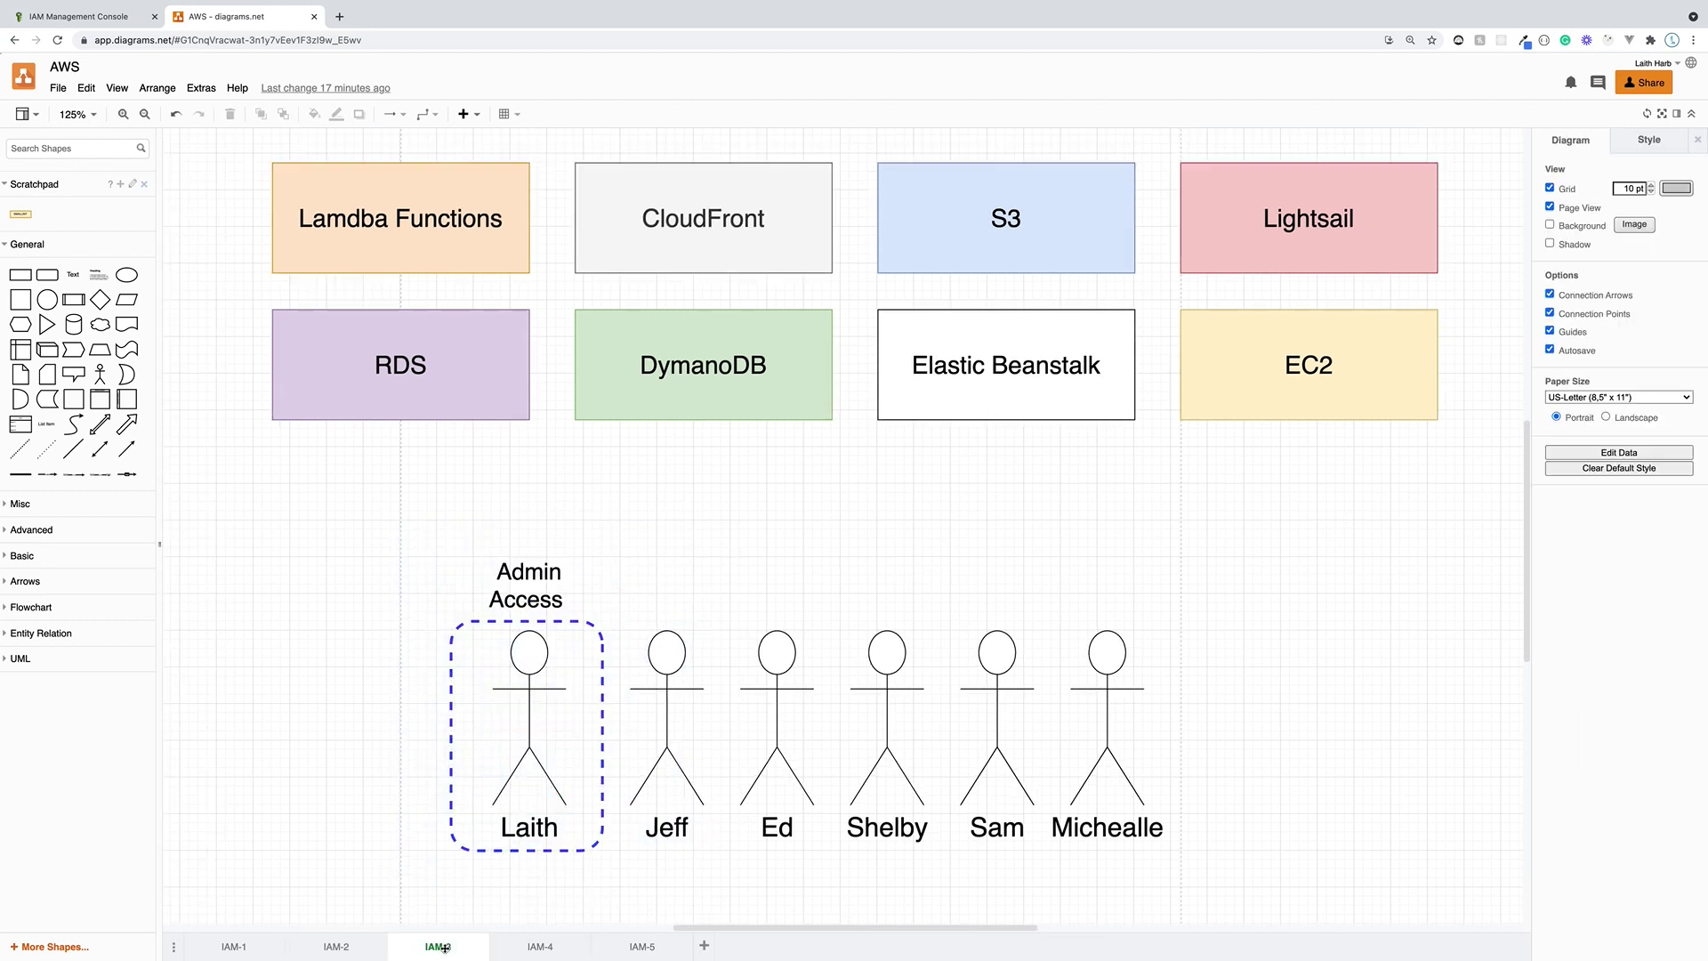
{"action": "scroll", "coordinate": [499, 692], "scroll_direction": "down", "scroll_amount": 1}
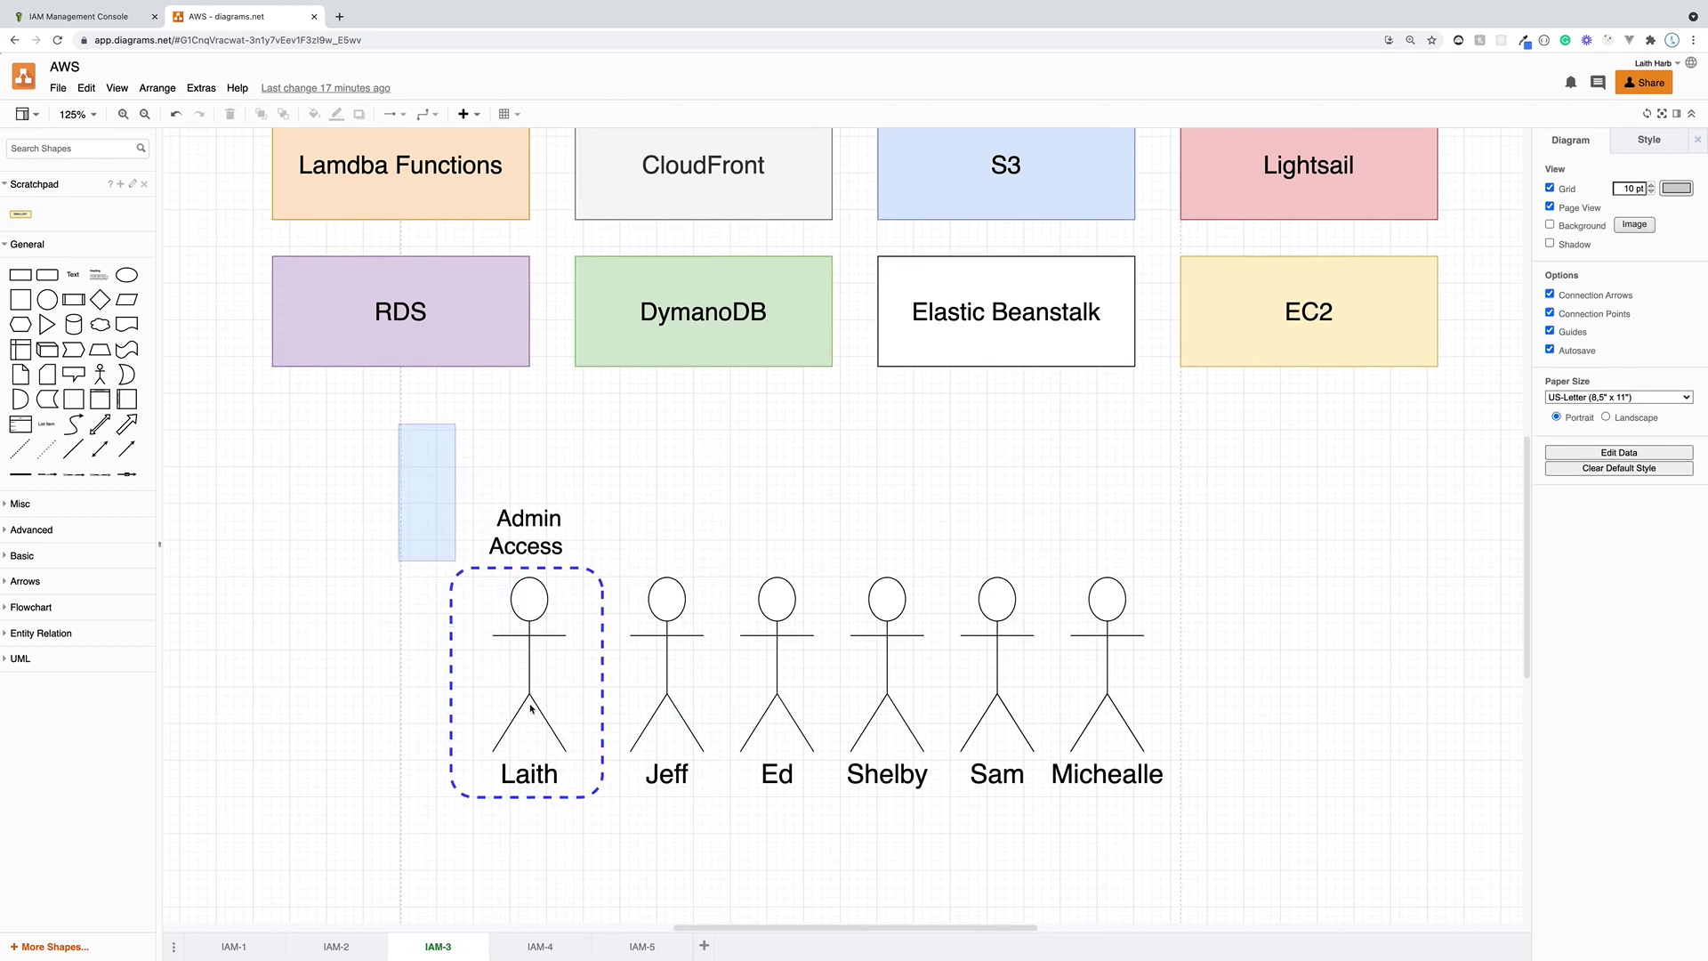
{"action": "left_click_drag", "start_coordinate": [531, 709], "coordinate": [662, 863]}
- Switch back to the AWS console, start adding a user from the IAM users list, and enter the person's first name as user name
{"action": "left_click", "coordinate": [83, 21]}
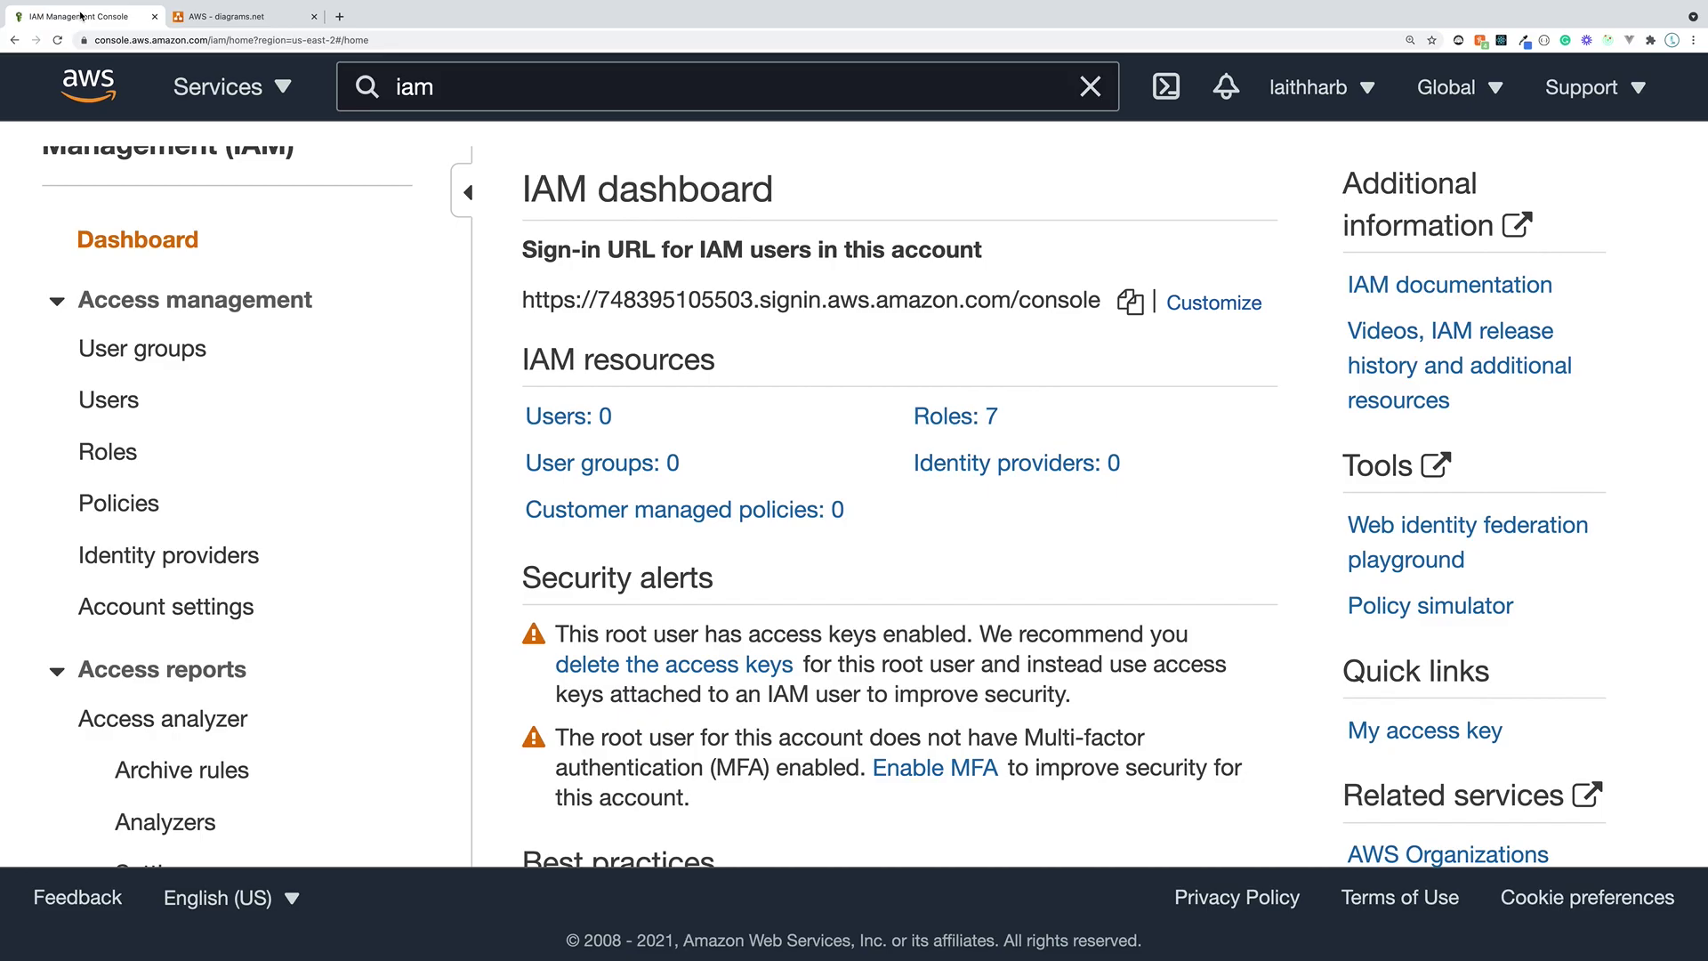
{"action": "scroll", "coordinate": [331, 407], "scroll_direction": "down", "scroll_amount": 1}
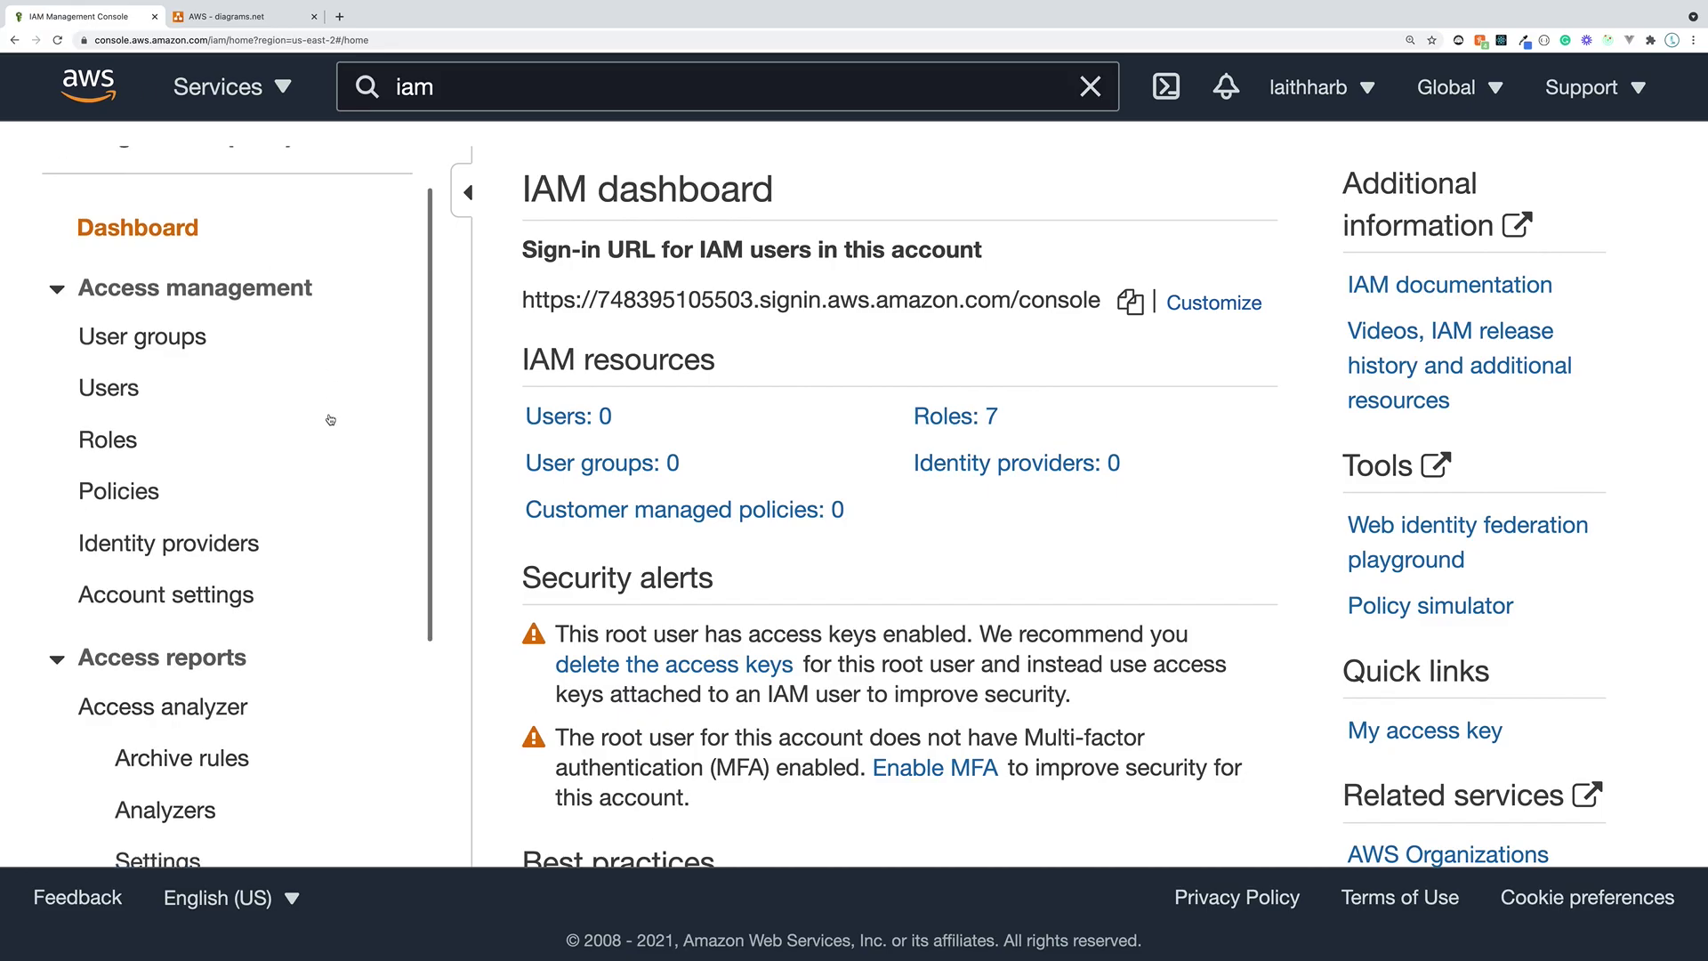
{"action": "left_click", "coordinate": [119, 372]}
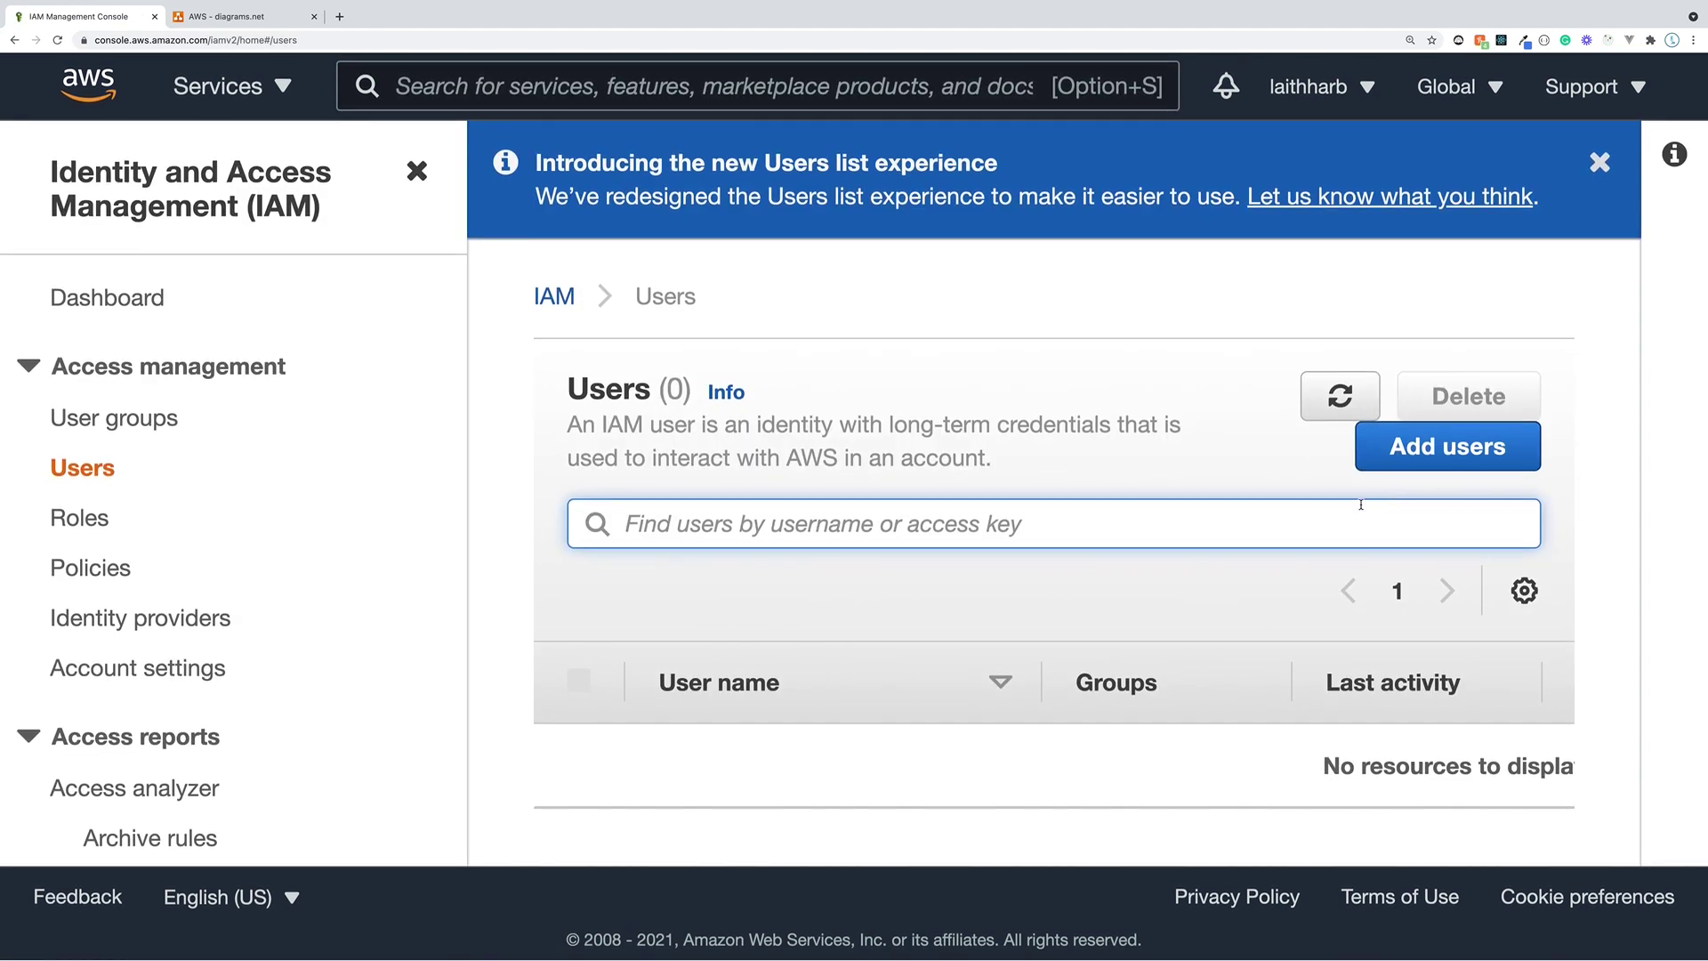
{"action": "key", "text": "super+minus"}
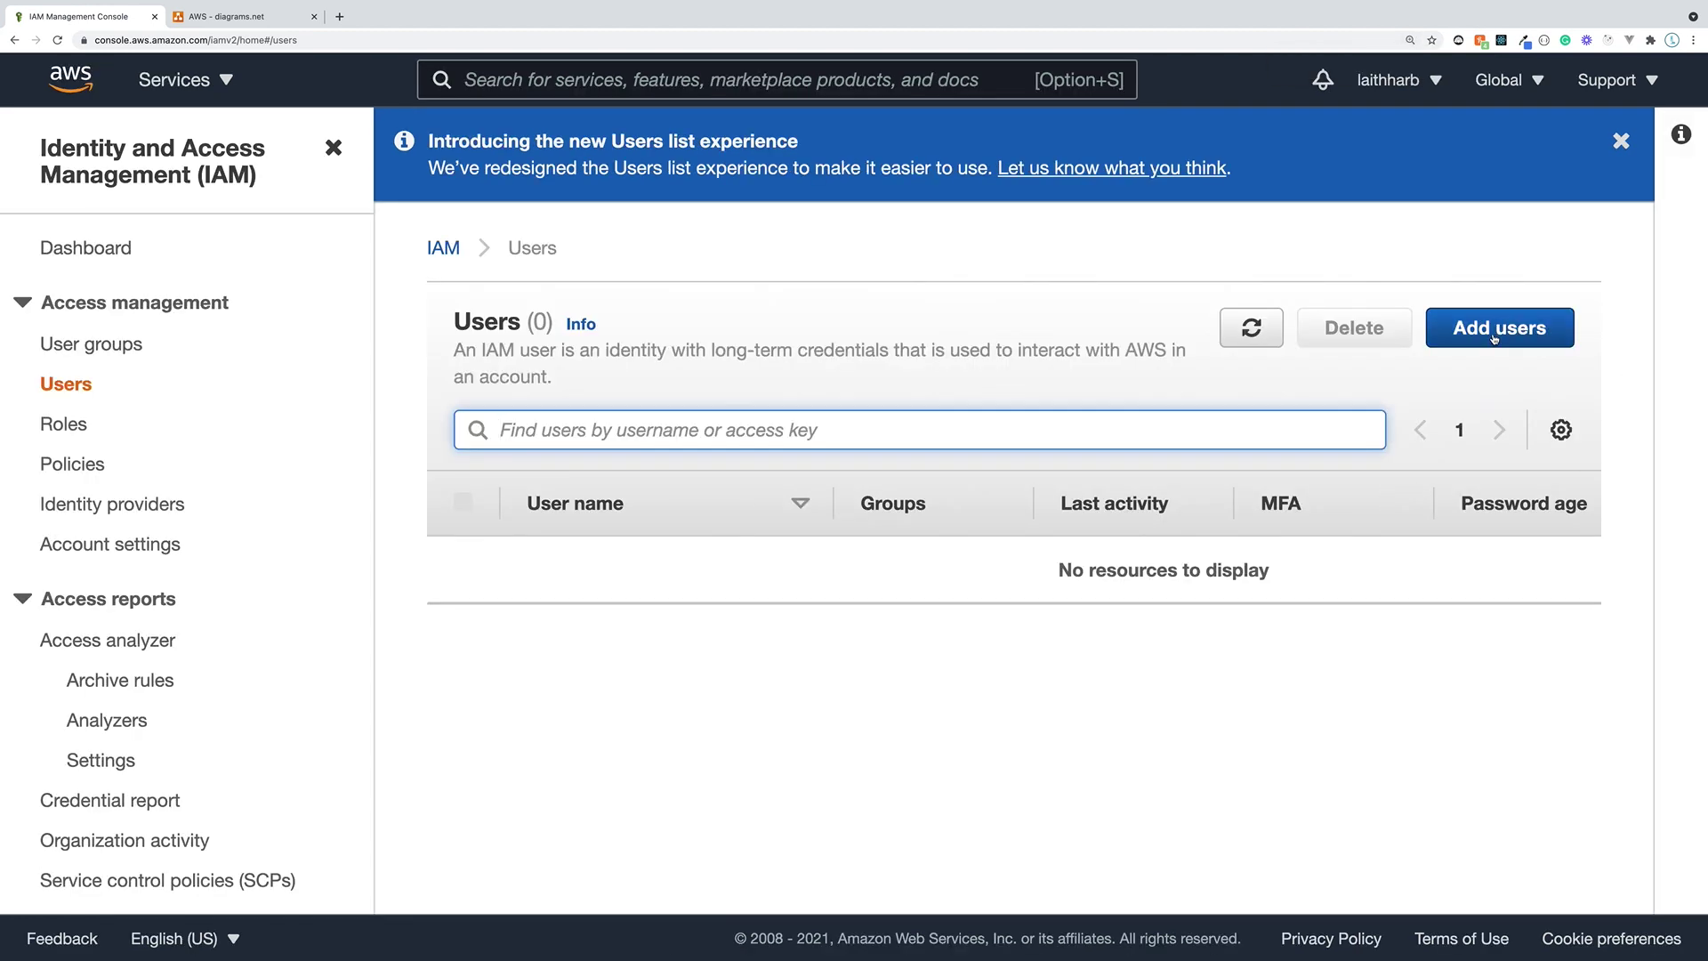
{"action": "left_click", "coordinate": [1529, 340]}
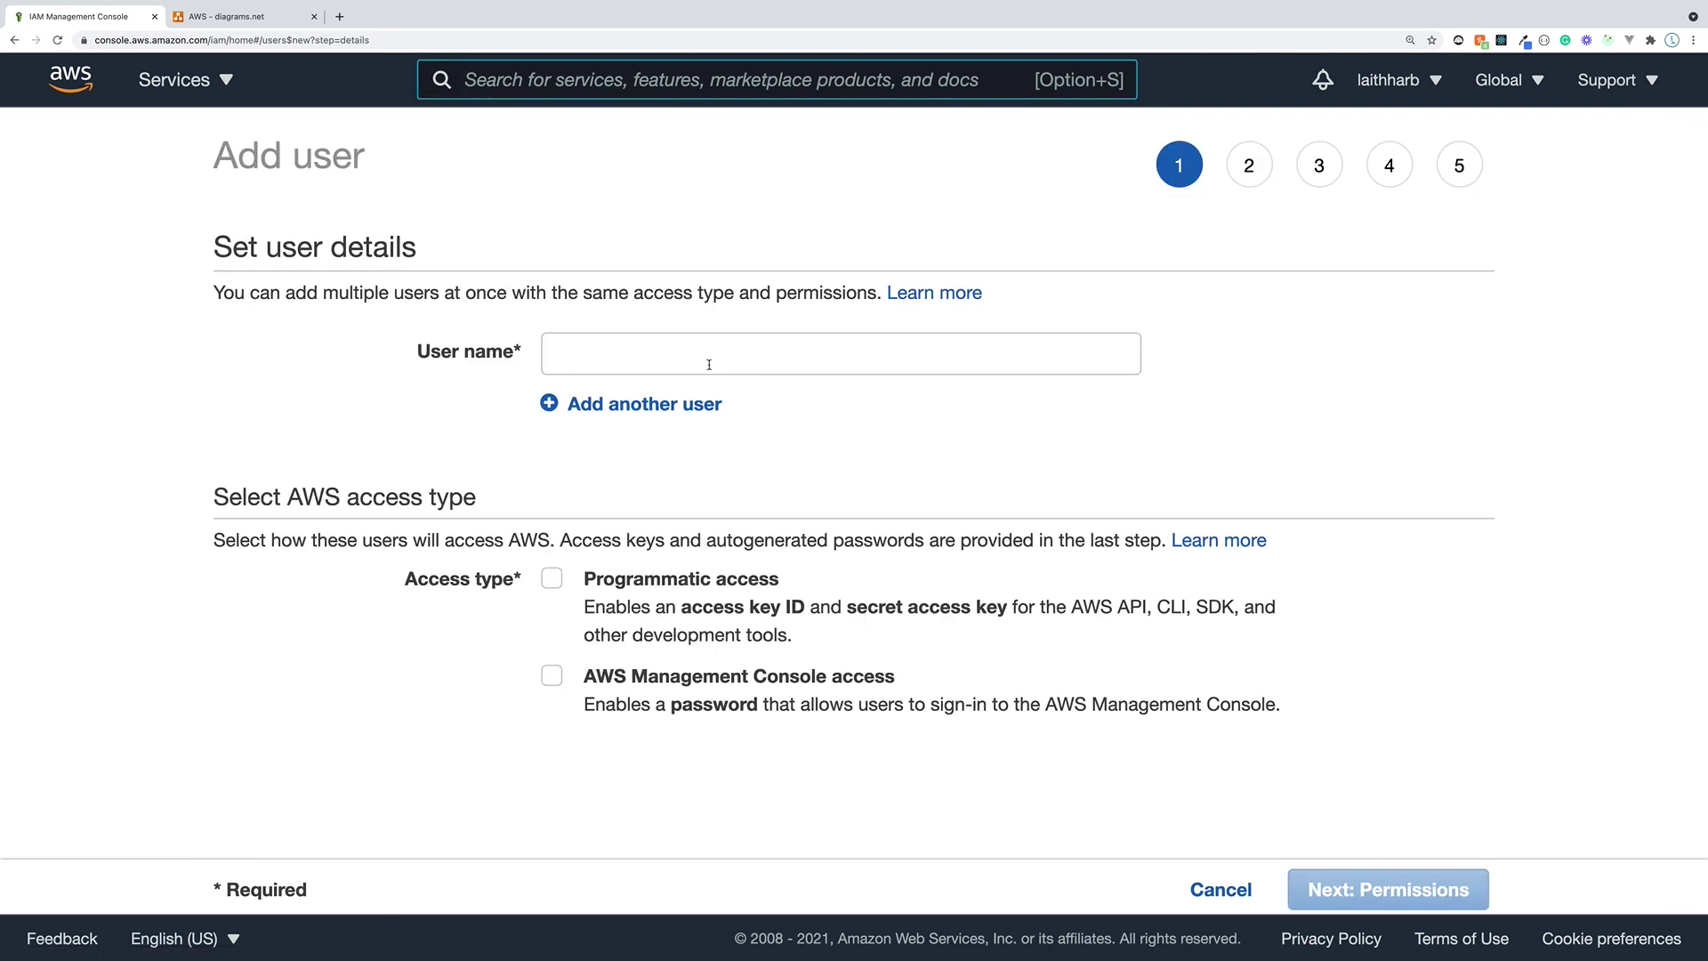
{"action": "left_click", "coordinate": [708, 354]}
{"action": "type", "text": "laith"}
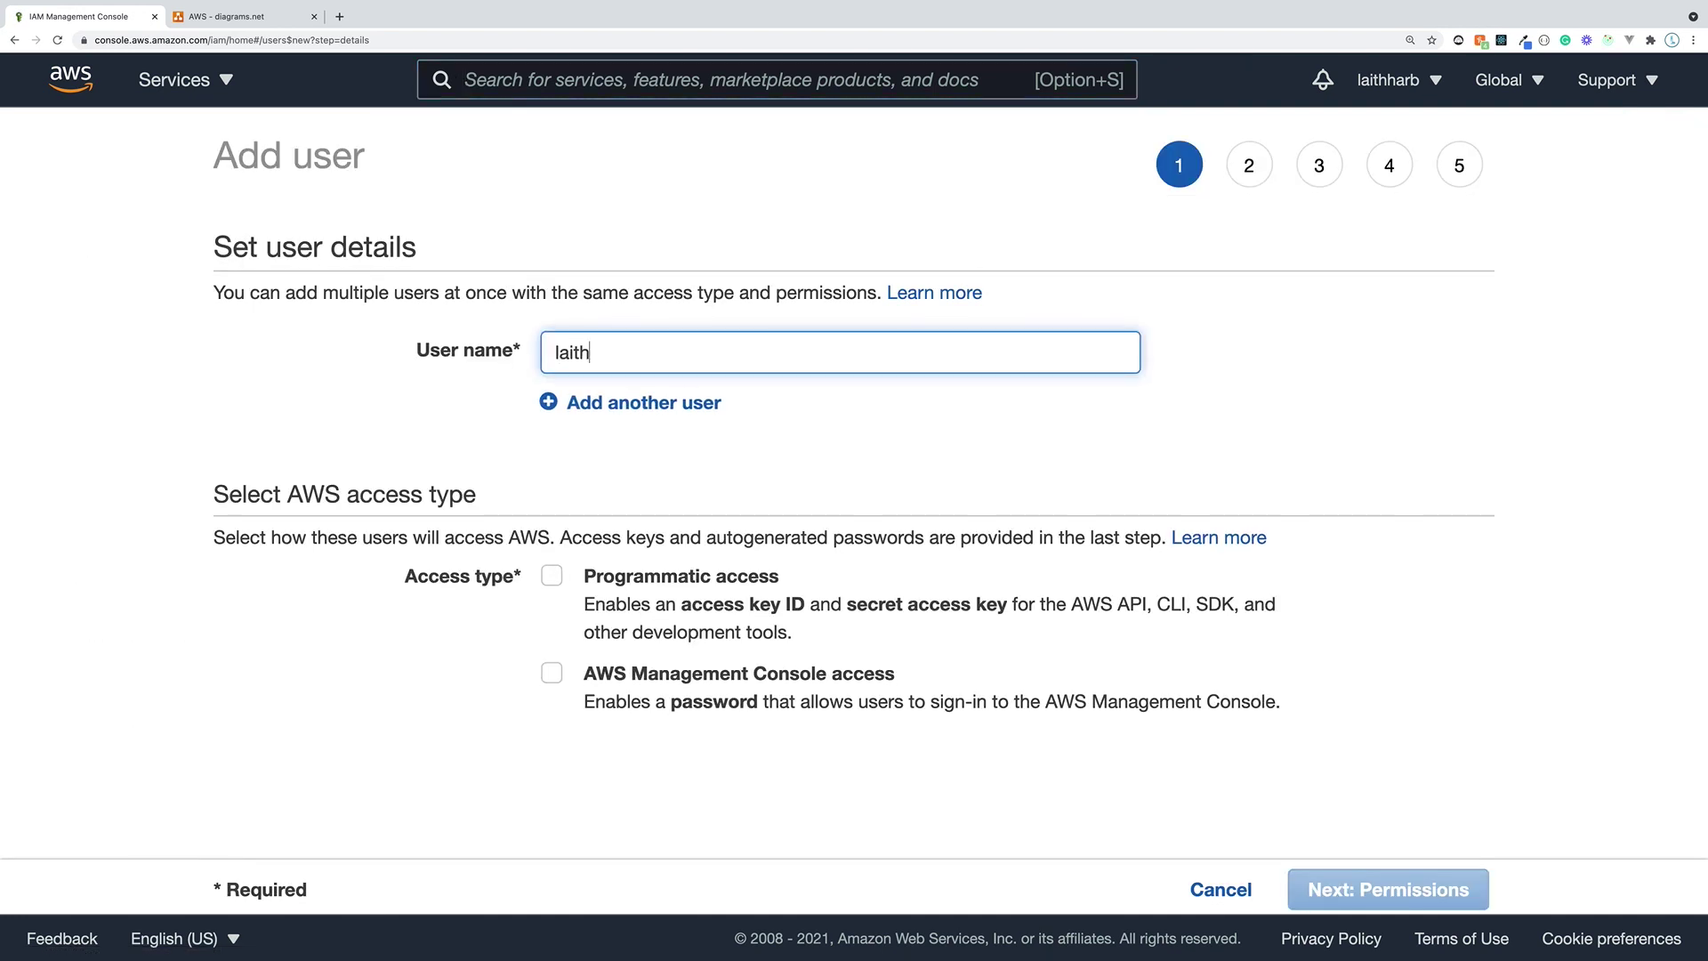
- Examine the descriptions of the Programmatic access and AWS Management Console access types, highlighting each one
{"action": "triple_click", "coordinate": [1034, 701]}
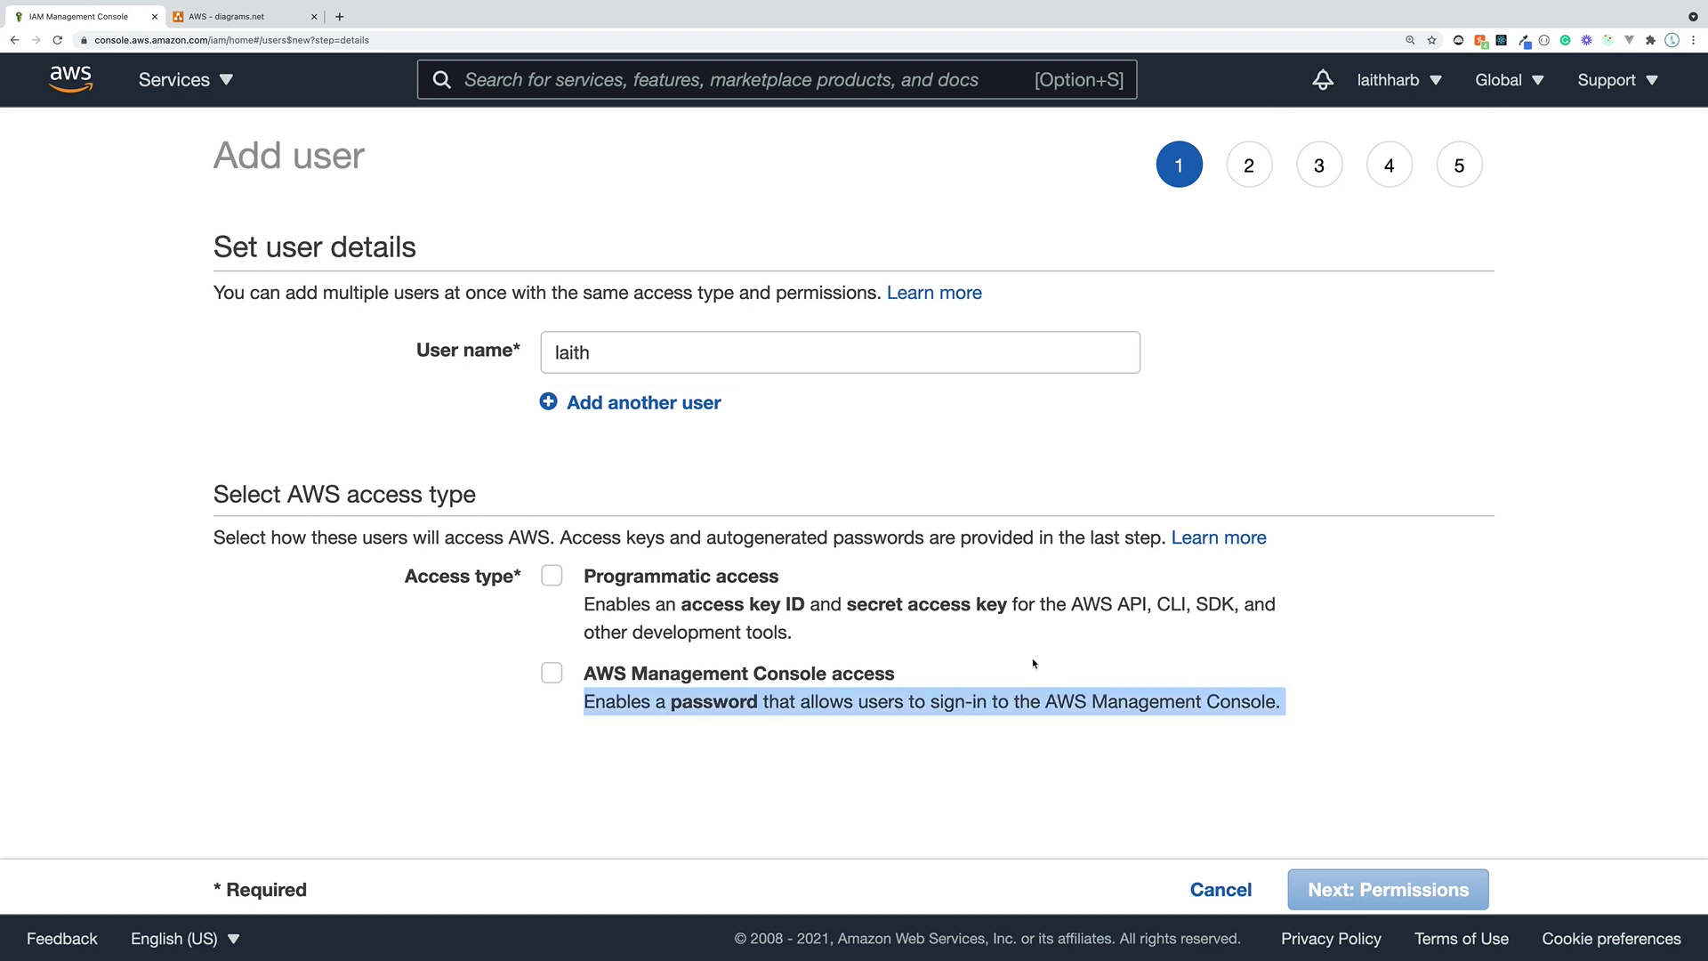
{"action": "left_click_drag", "start_coordinate": [1034, 662], "coordinate": [203, 553]}
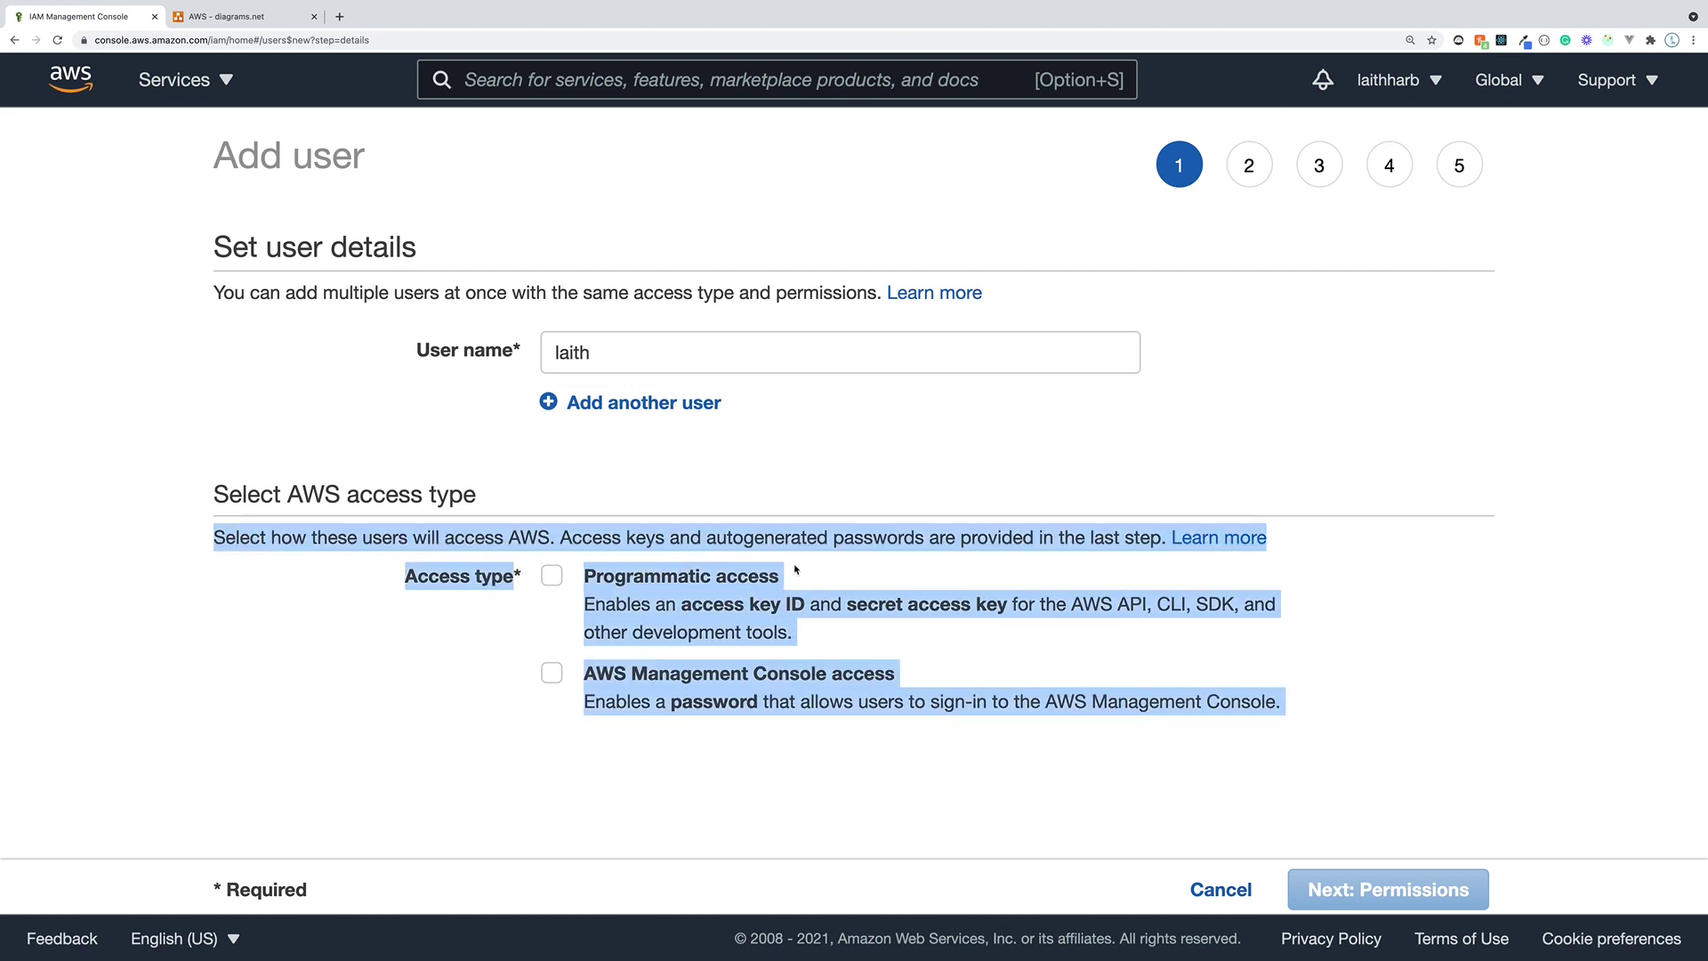
{"action": "left_click_drag", "start_coordinate": [792, 634], "coordinate": [364, 571]}
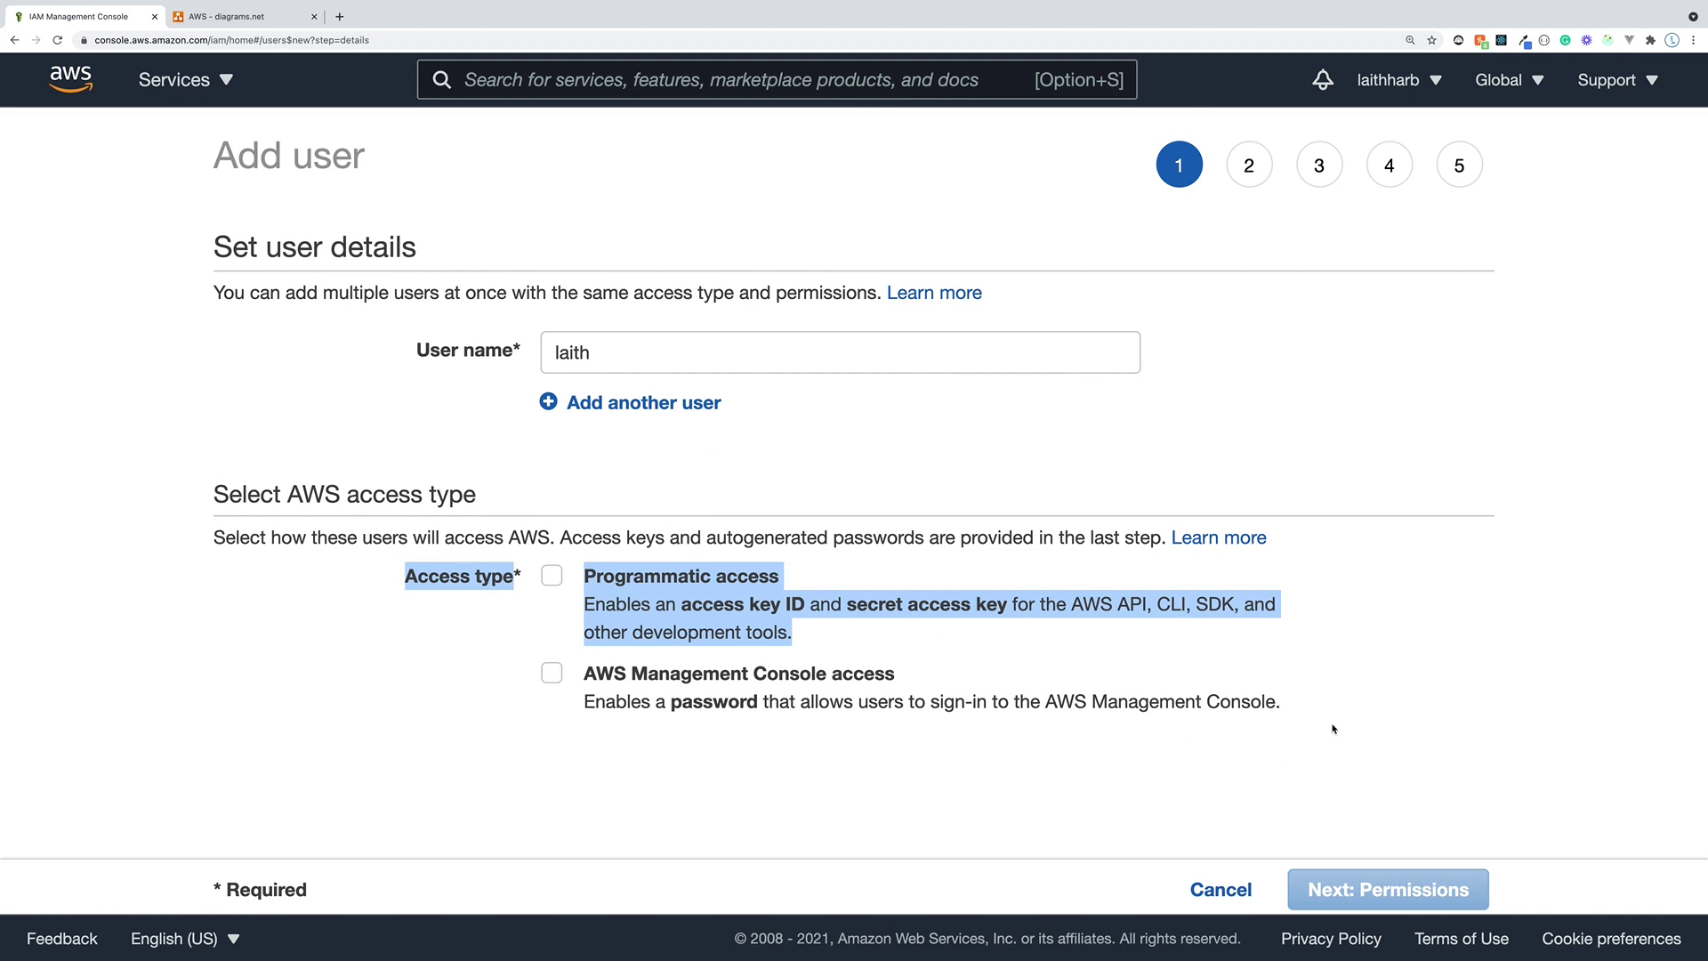
{"action": "left_click_drag", "start_coordinate": [1290, 709], "coordinate": [557, 673]}
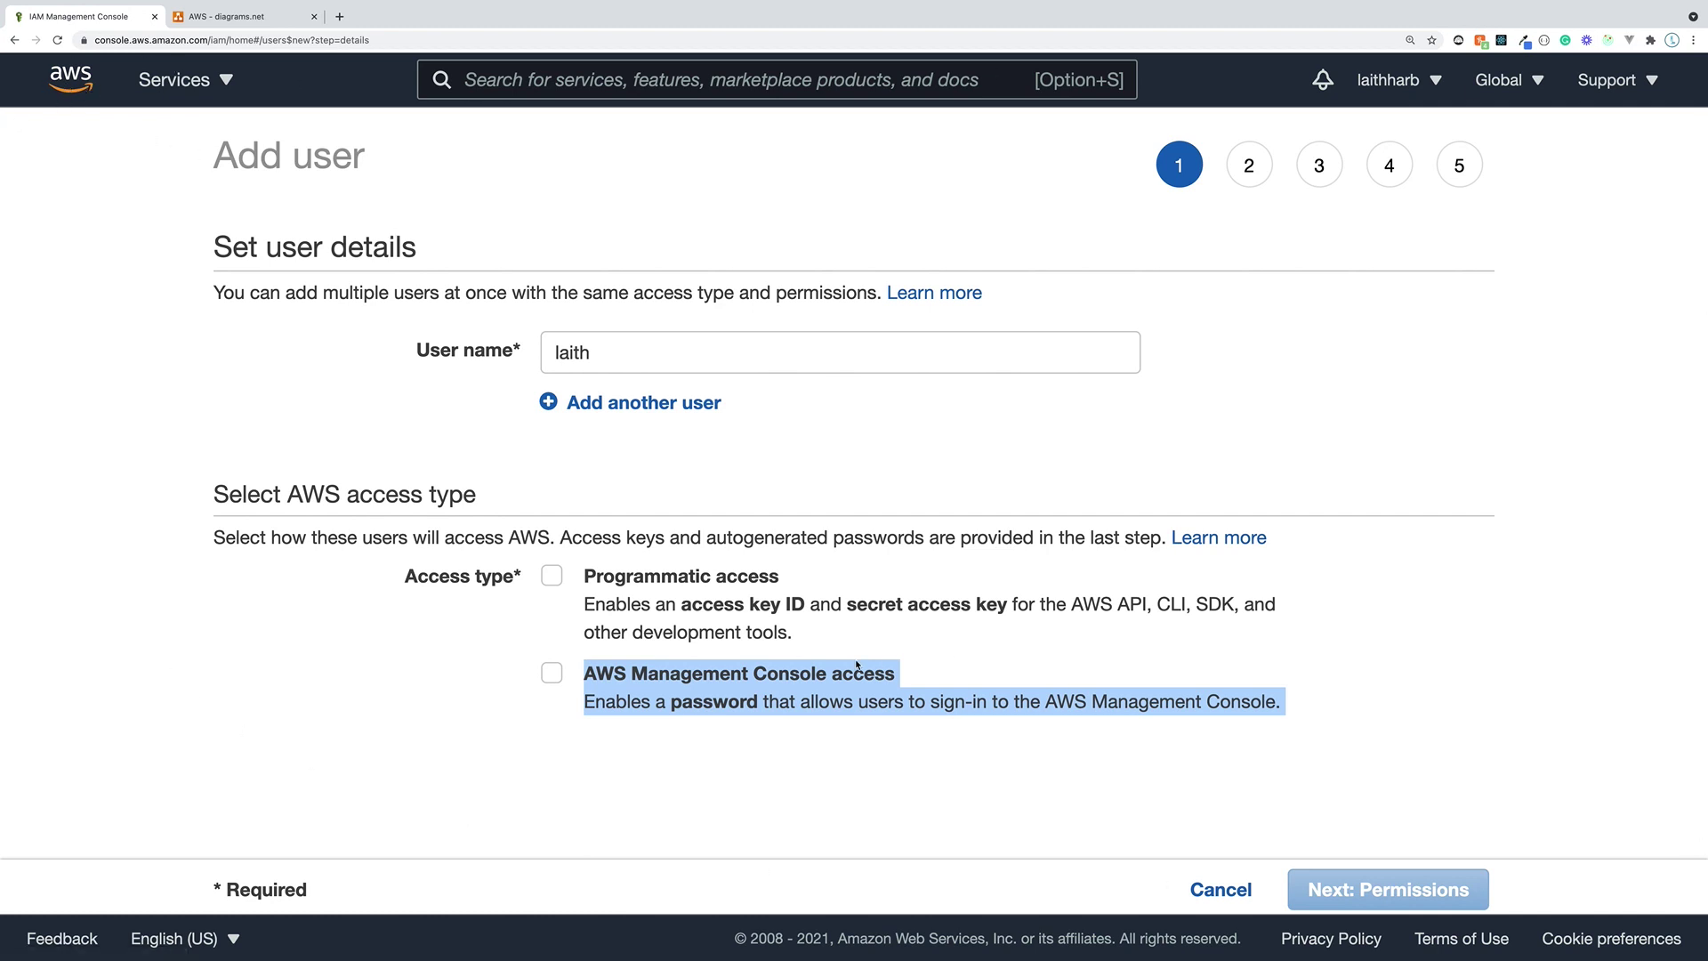
{"action": "left_click_drag", "start_coordinate": [792, 633], "coordinate": [558, 579]}
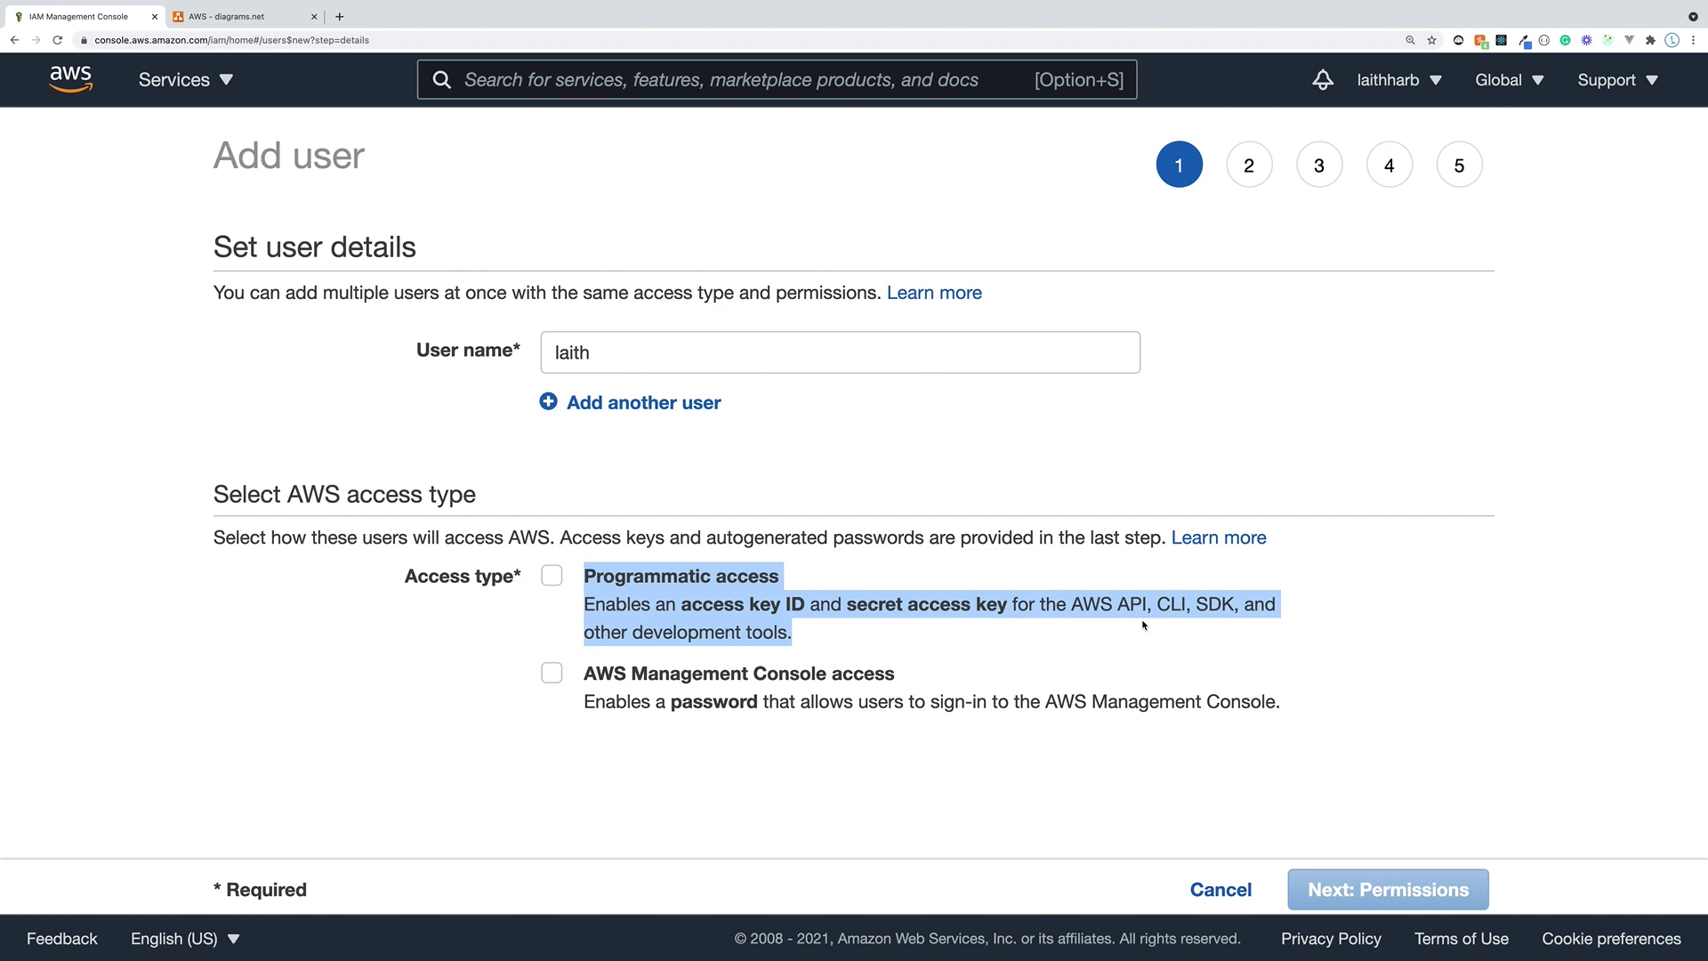
- Open serverless.com in a new browser tab and look over the Serverless Framework homepage
{"action": "left_click", "coordinate": [338, 16]}
{"action": "type", "text": "er"}
{"action": "key", "text": "BackSpace"}
{"action": "key", "text": "BackSpace"}
{"action": "type", "text": "serverless.com"}
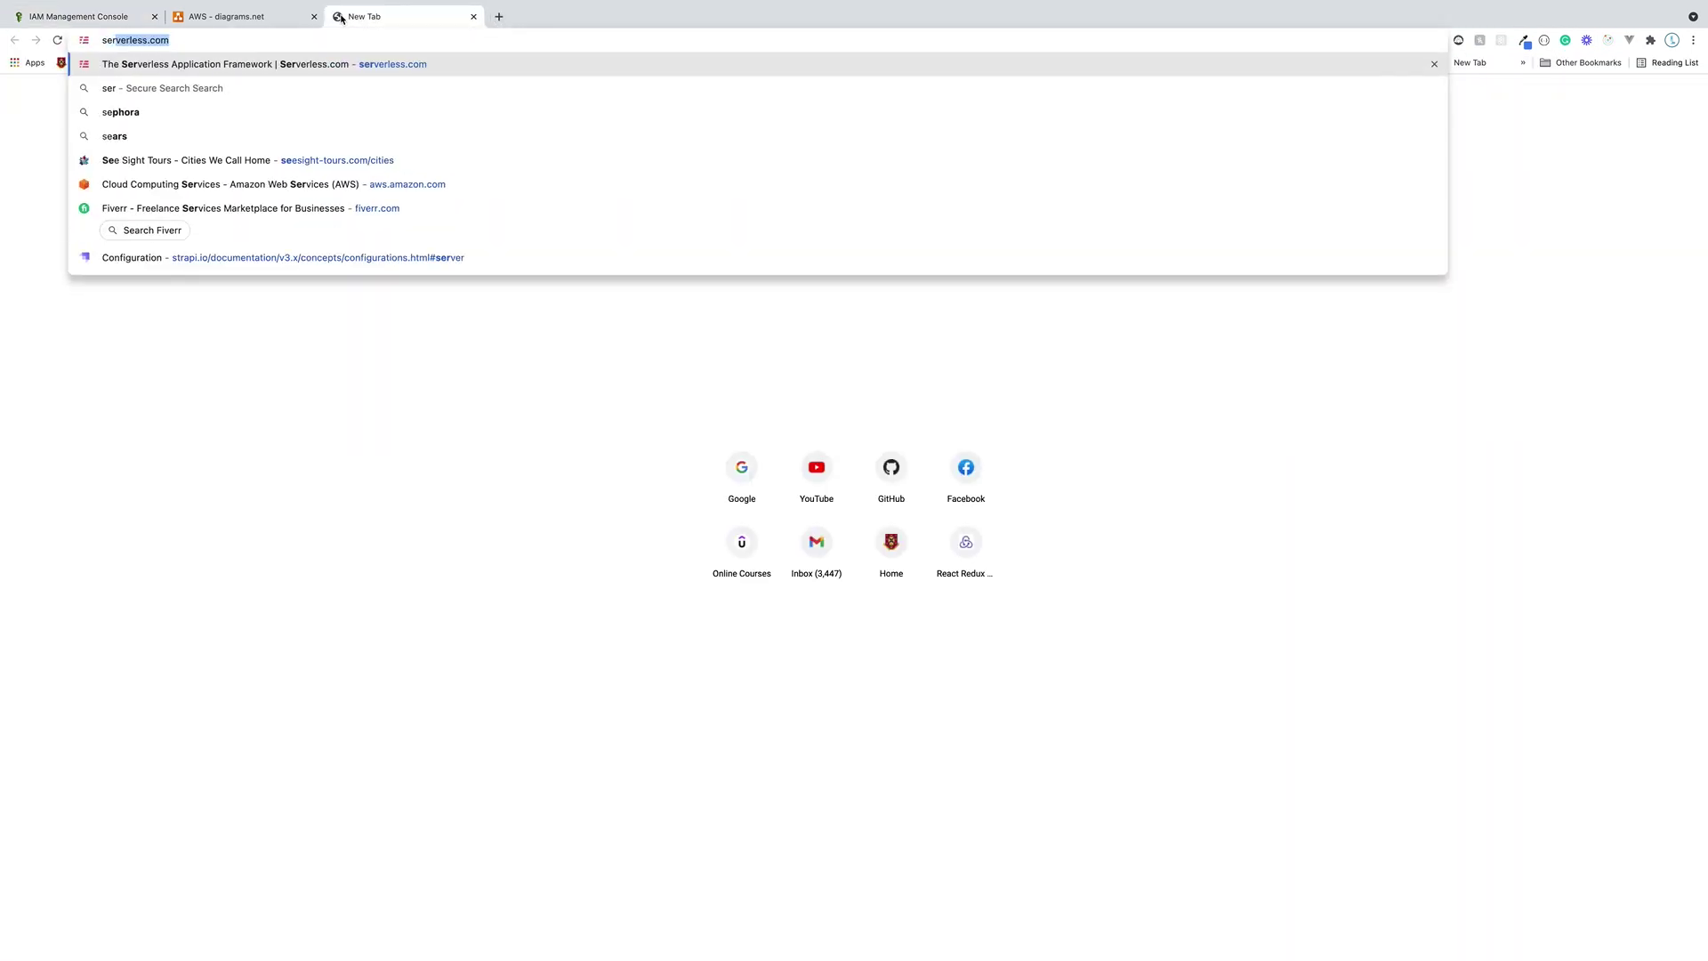
{"action": "key", "text": "Return"}
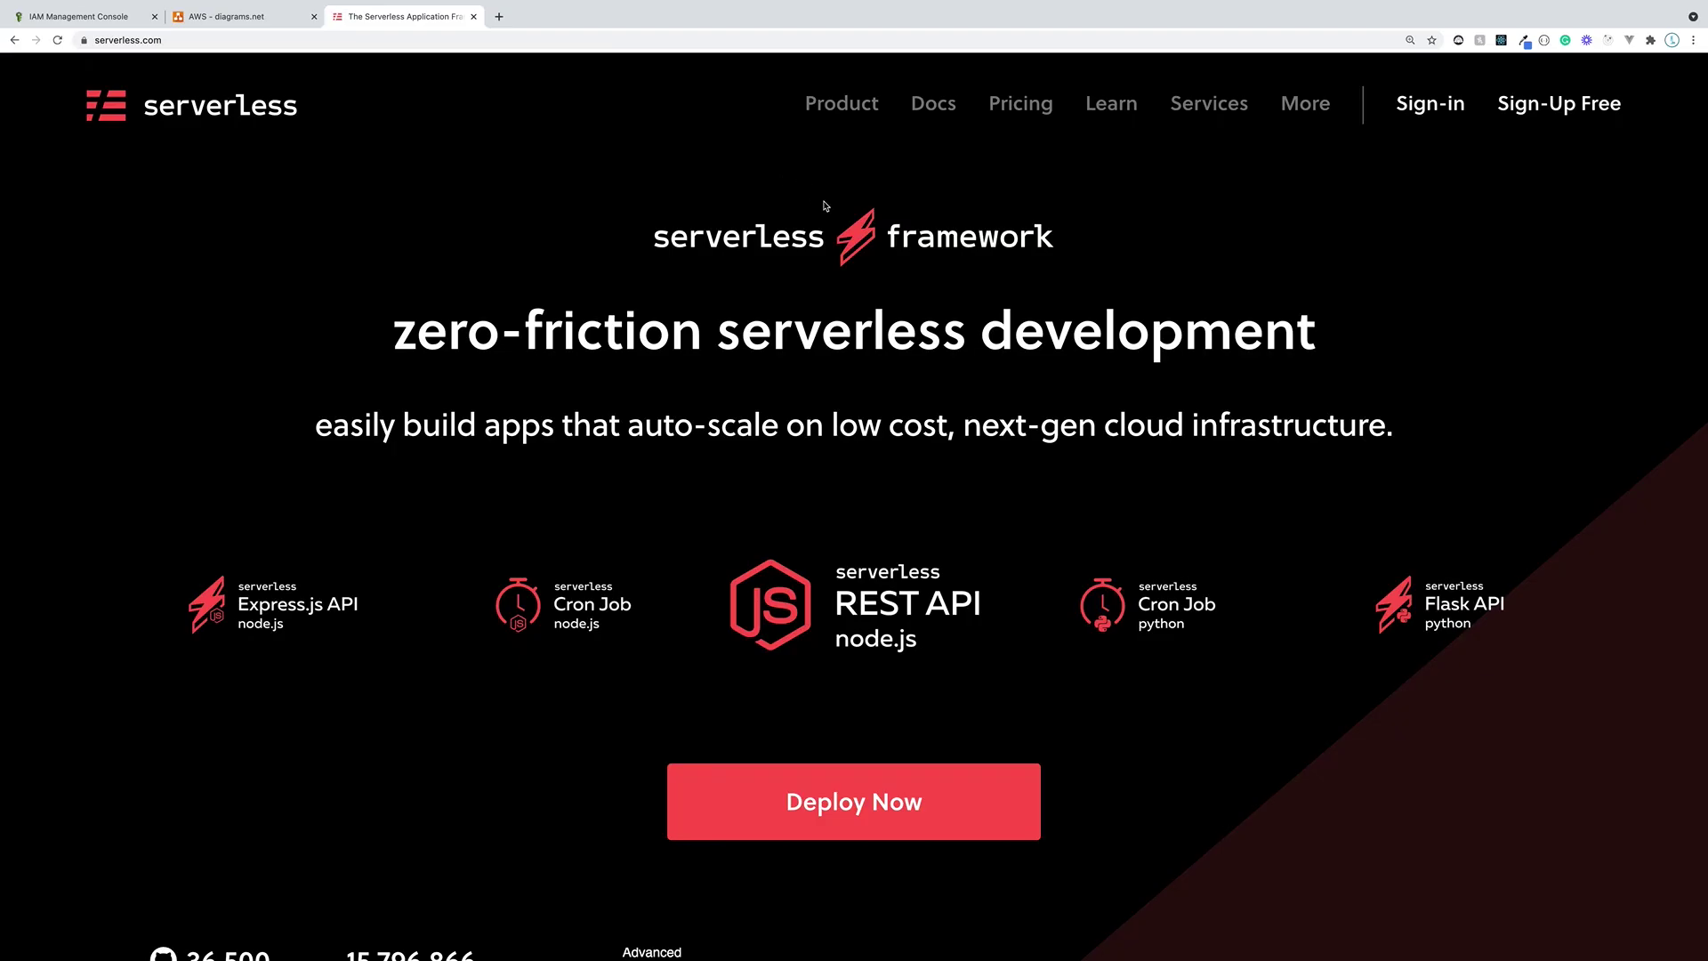
{"action": "scroll", "coordinate": [971, 352], "scroll_direction": "down", "scroll_amount": 2}
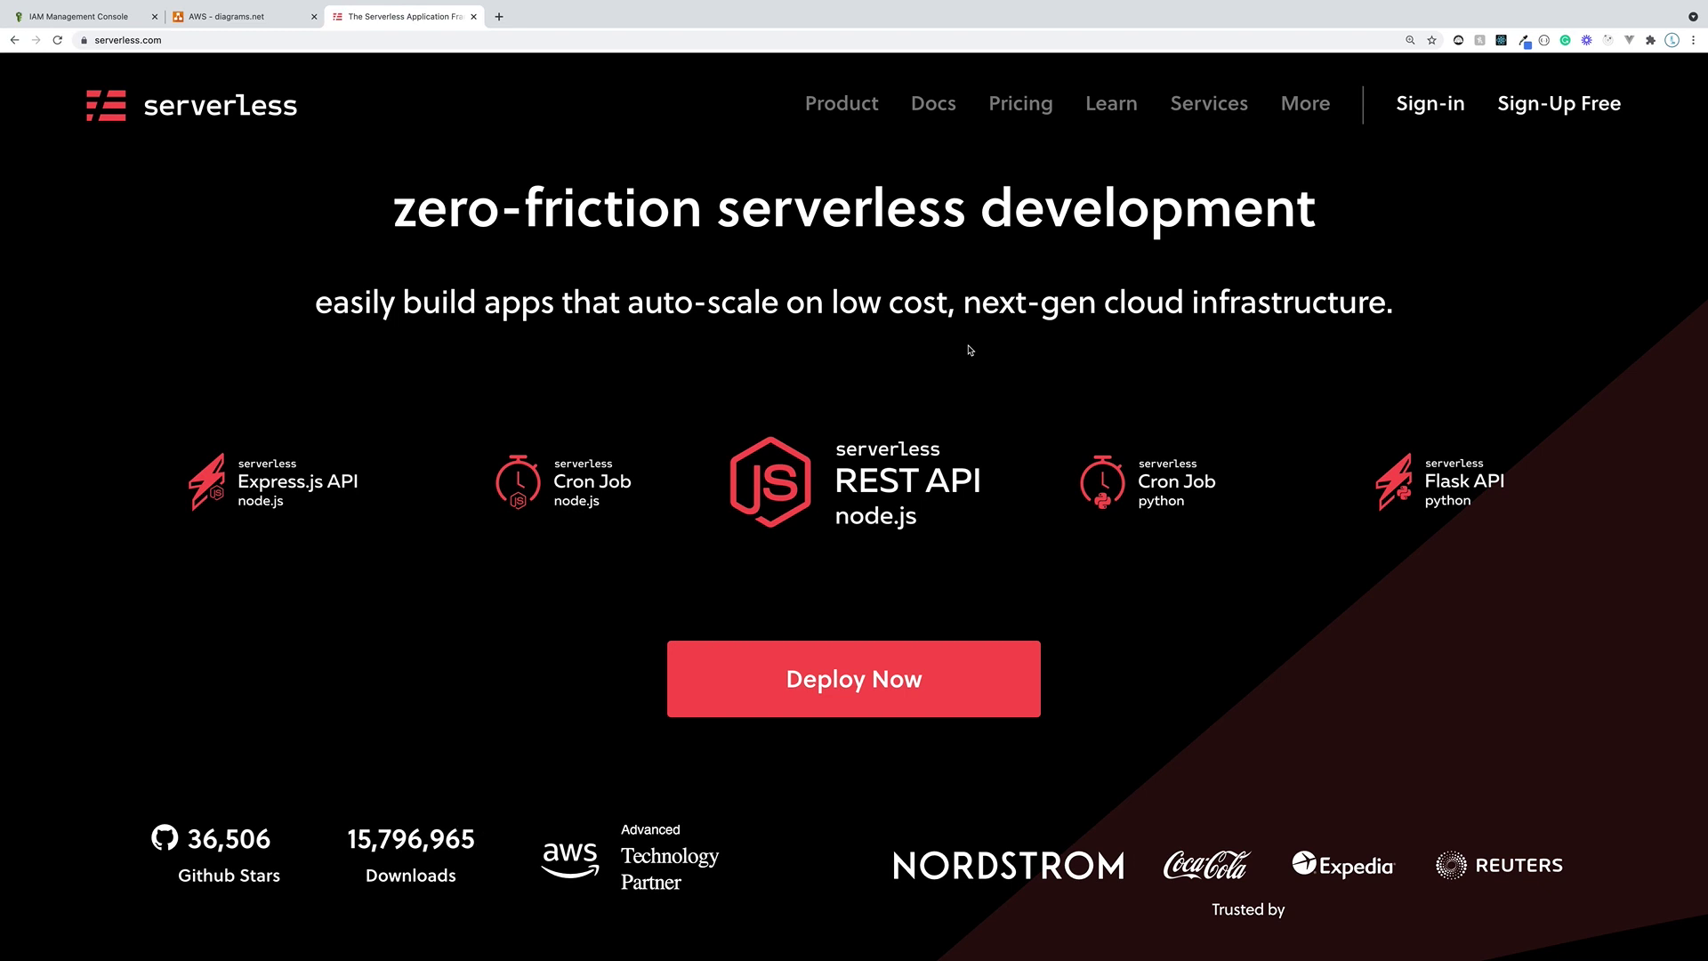
- Review the Programmatic access option in the add-user form alongside the Serverless Framework homepage
{"action": "left_click", "coordinate": [222, 16]}
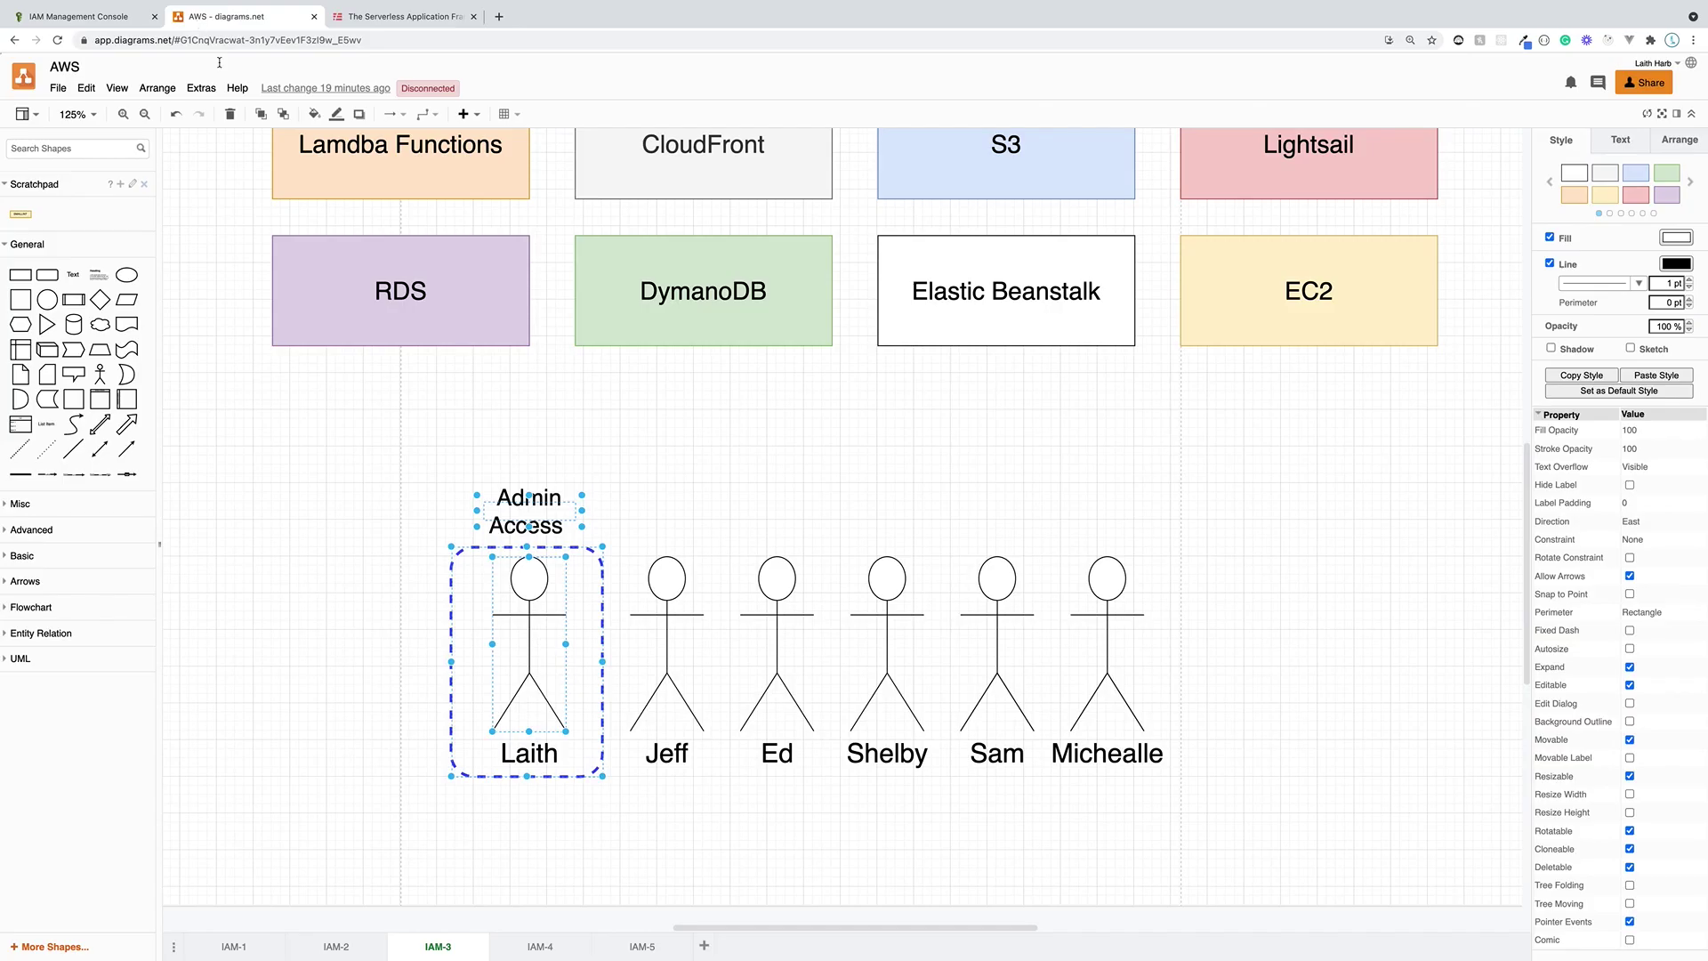
{"action": "left_click", "coordinate": [78, 16]}
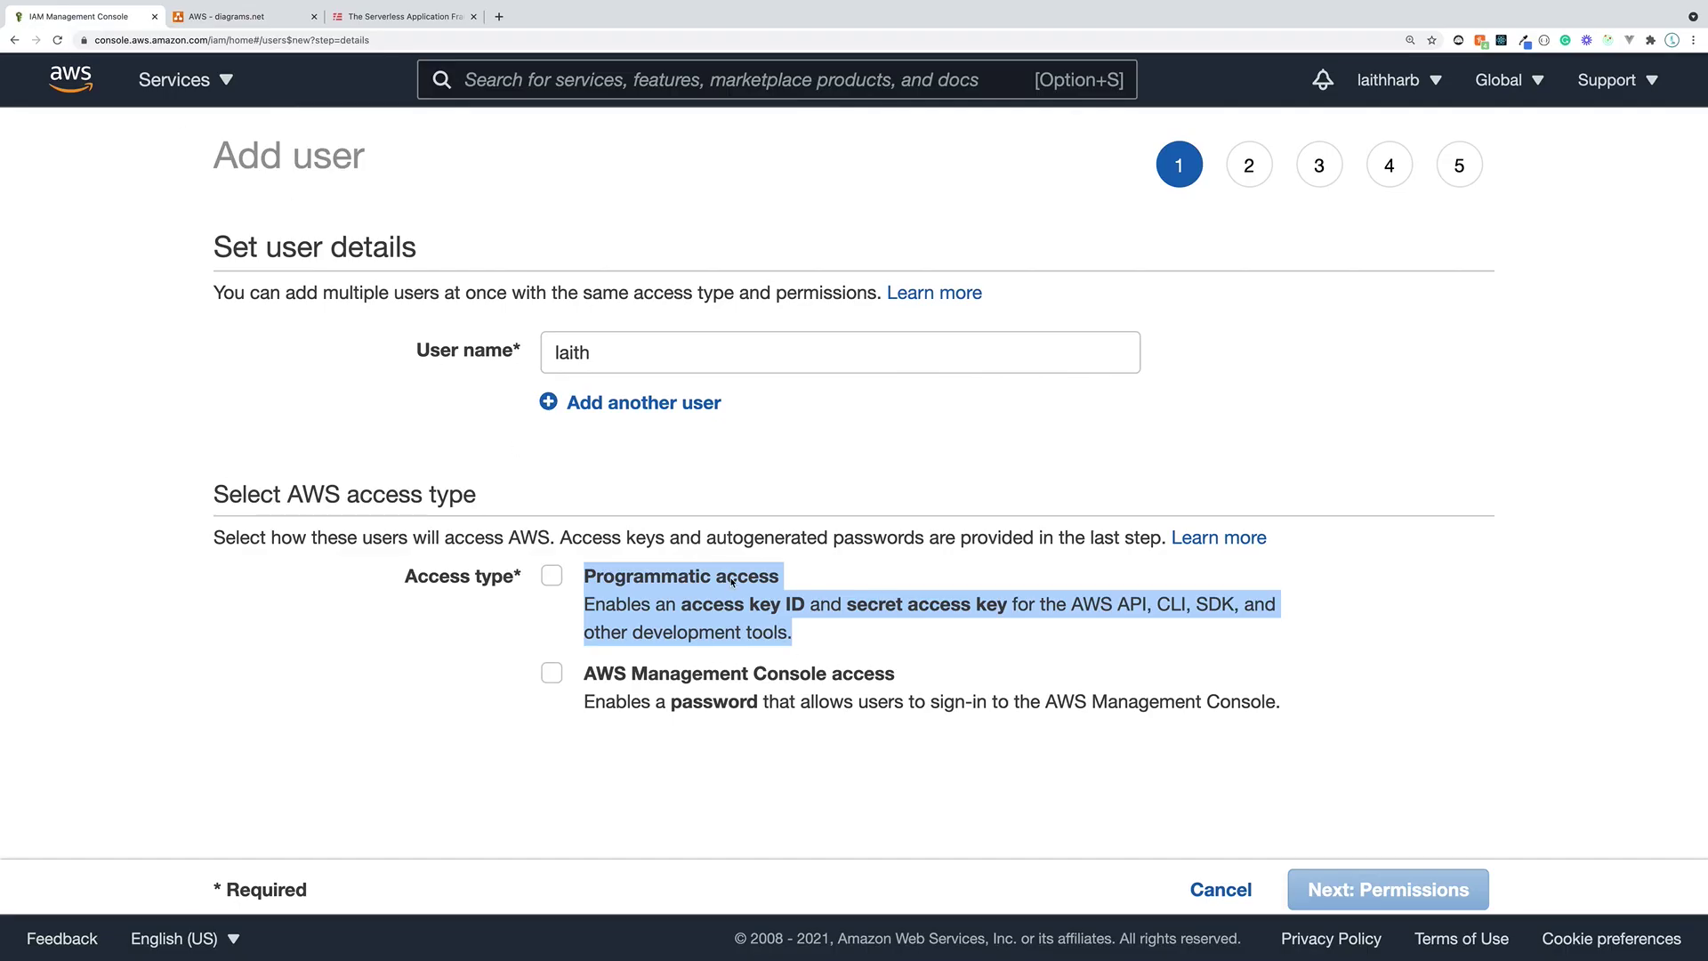
{"action": "left_click", "coordinate": [405, 16]}
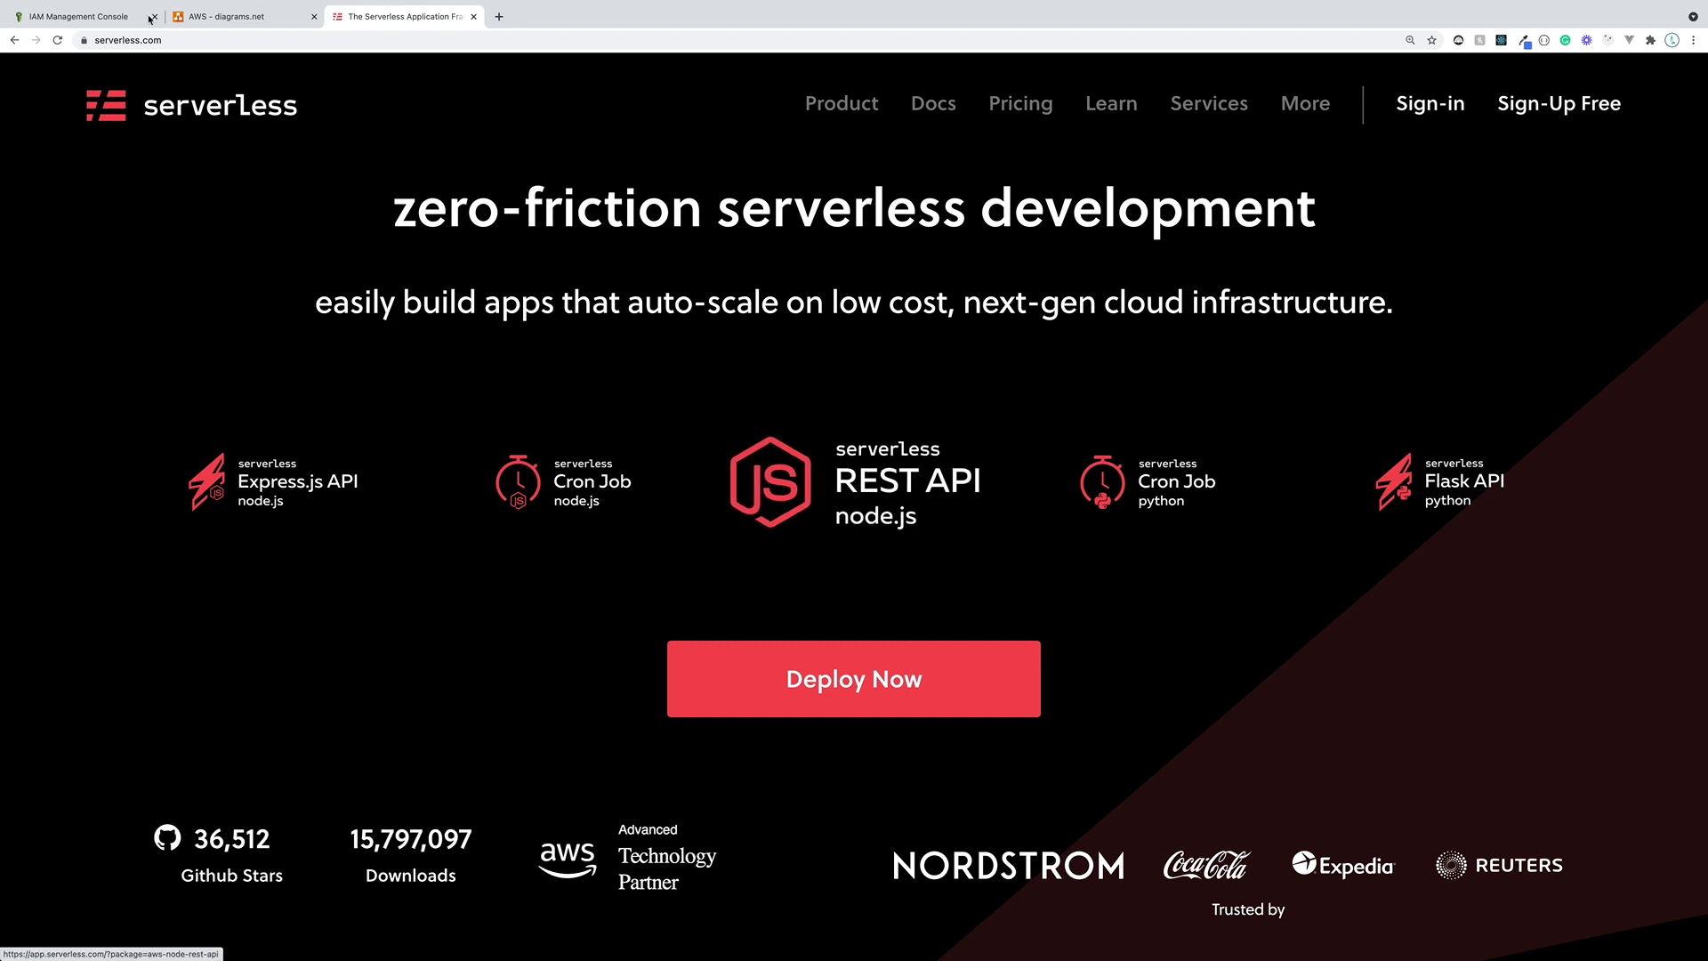
{"action": "left_click", "coordinate": [78, 16]}
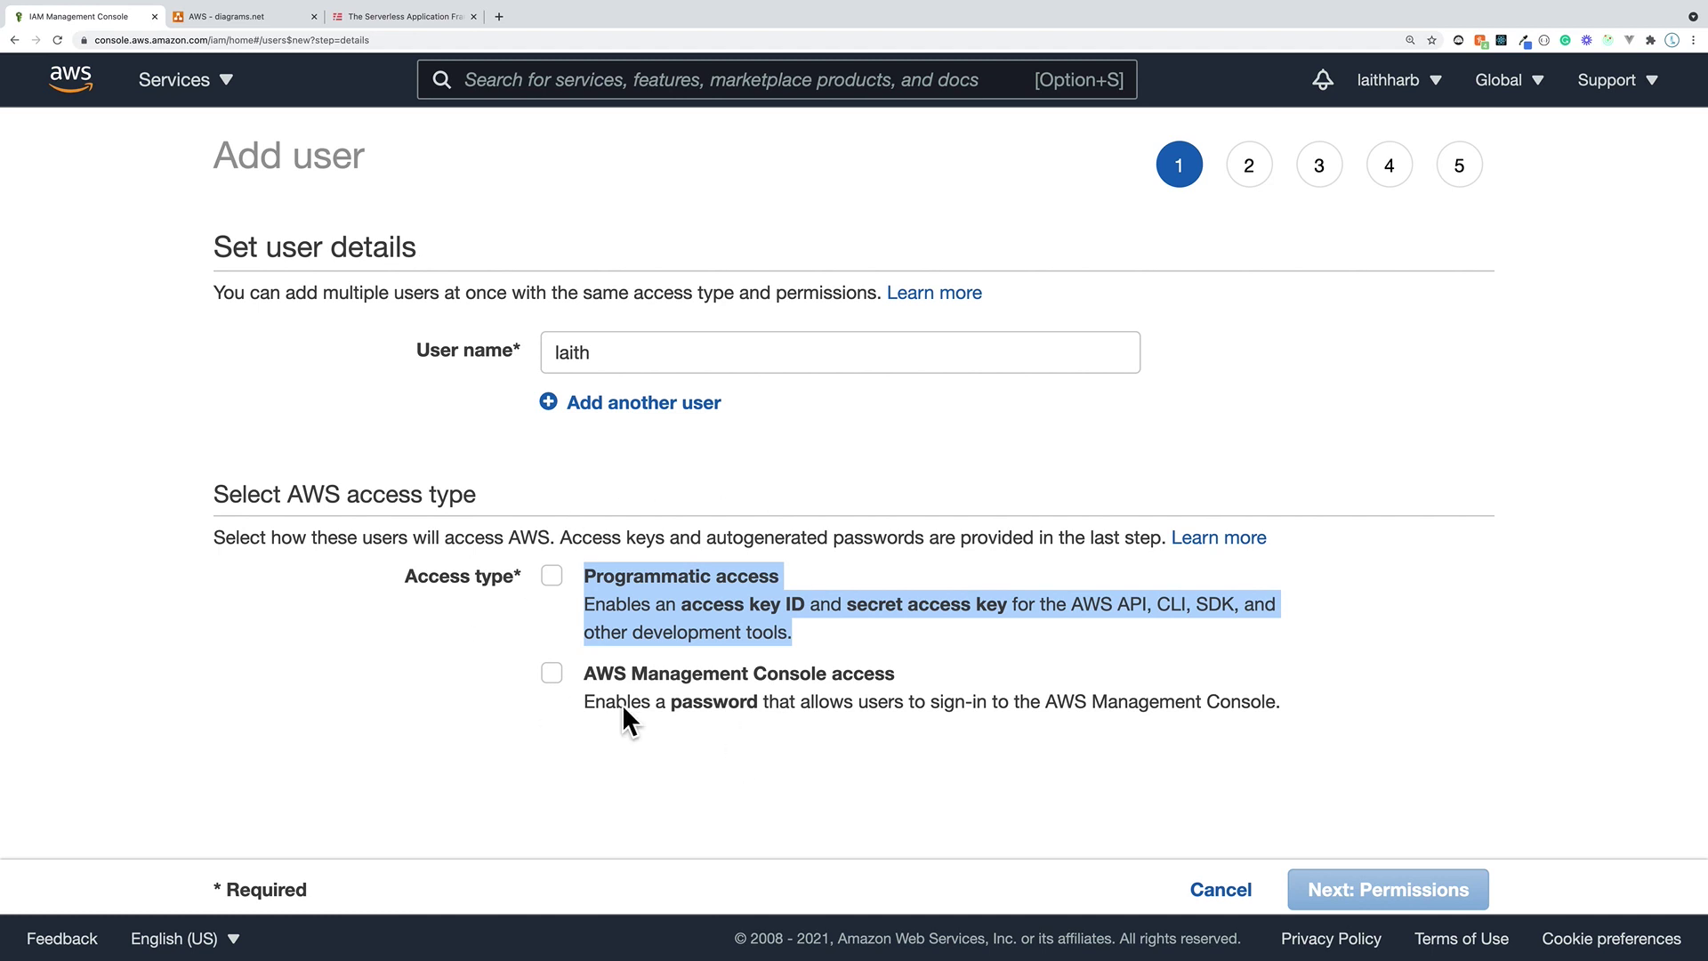
- Enable both AWS Management Console access and Programmatic access for the new user
{"action": "left_click", "coordinate": [552, 672]}
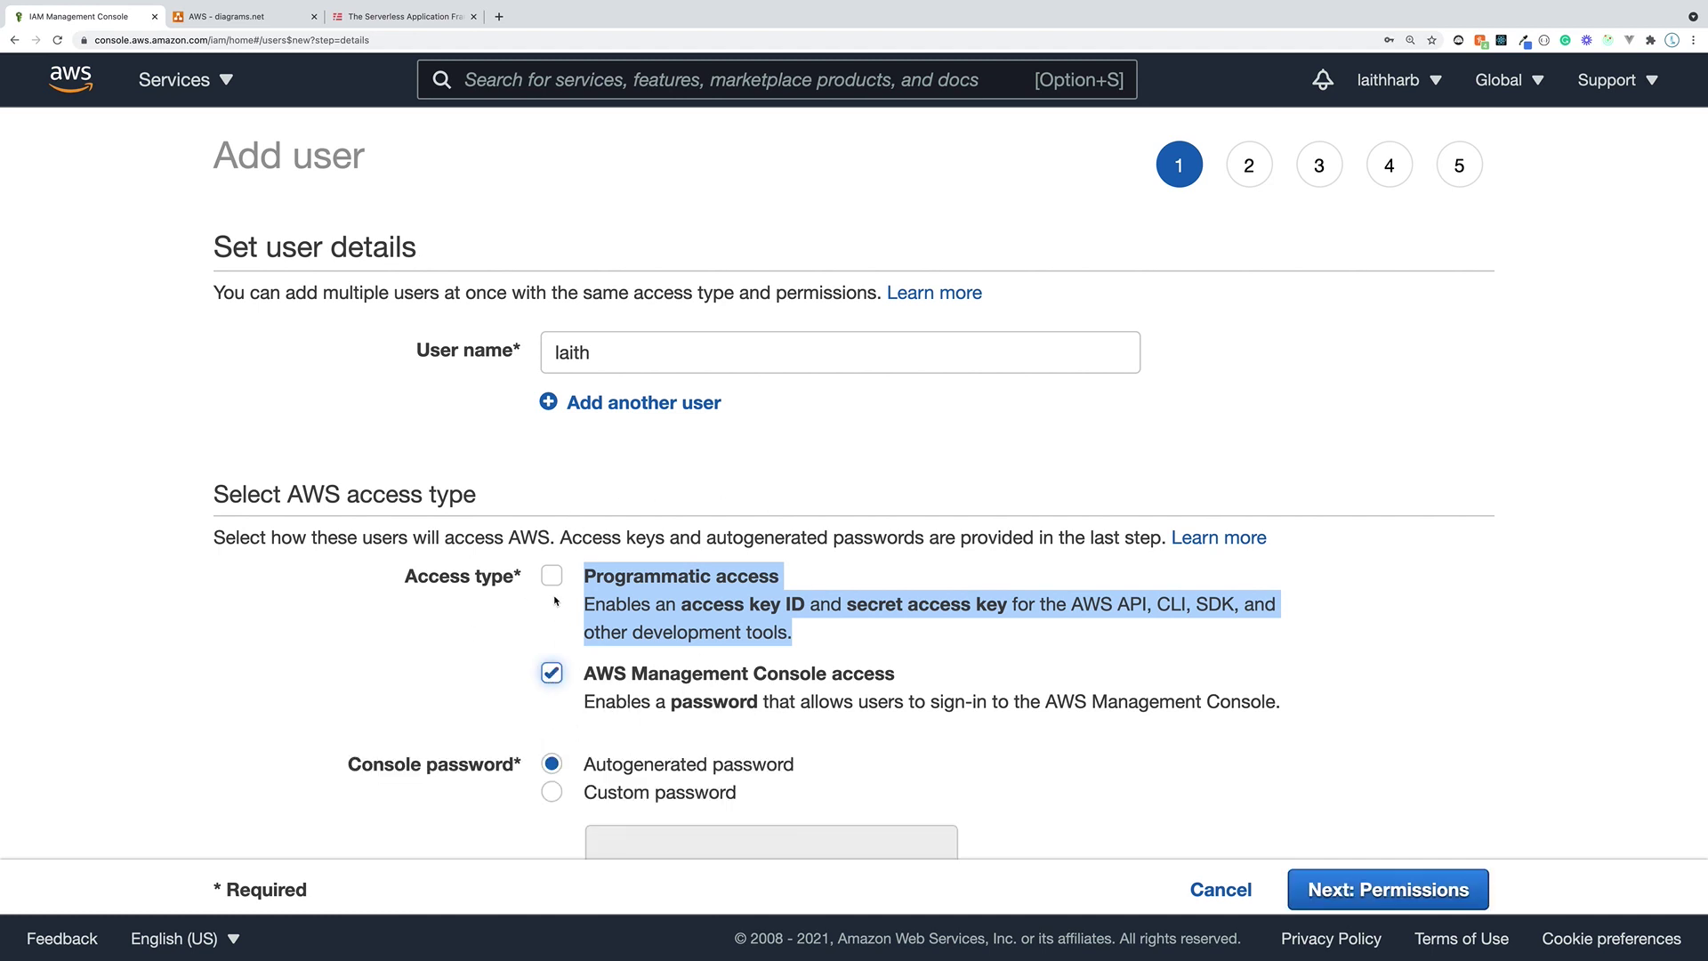
{"action": "left_click", "coordinate": [551, 576]}
{"action": "left_click", "coordinate": [551, 580]}
{"action": "left_click", "coordinate": [550, 580]}
{"action": "left_click", "coordinate": [550, 576]}
{"action": "scroll", "coordinate": [551, 587], "scroll_direction": "down", "scroll_amount": 1}
{"action": "left_click", "coordinate": [551, 531]}
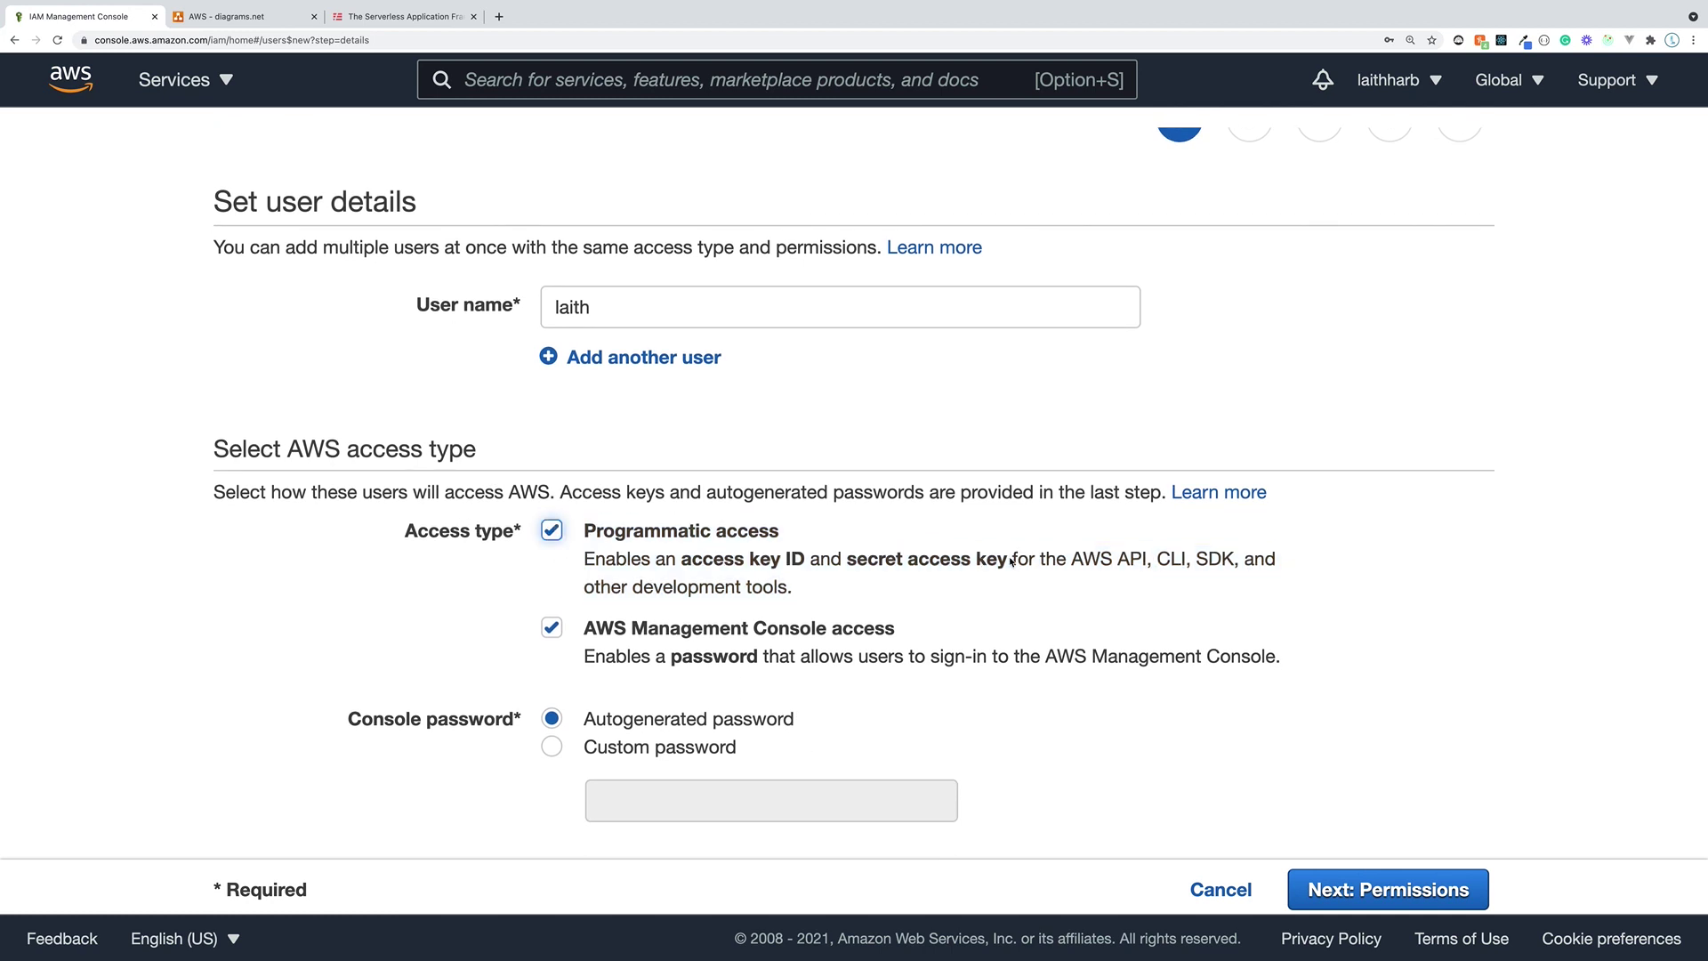
- Highlight the access key ID and secret access key wording, check the Serverless site again, and return to the add-user form
{"action": "left_click_drag", "start_coordinate": [1011, 560], "coordinate": [679, 567]}
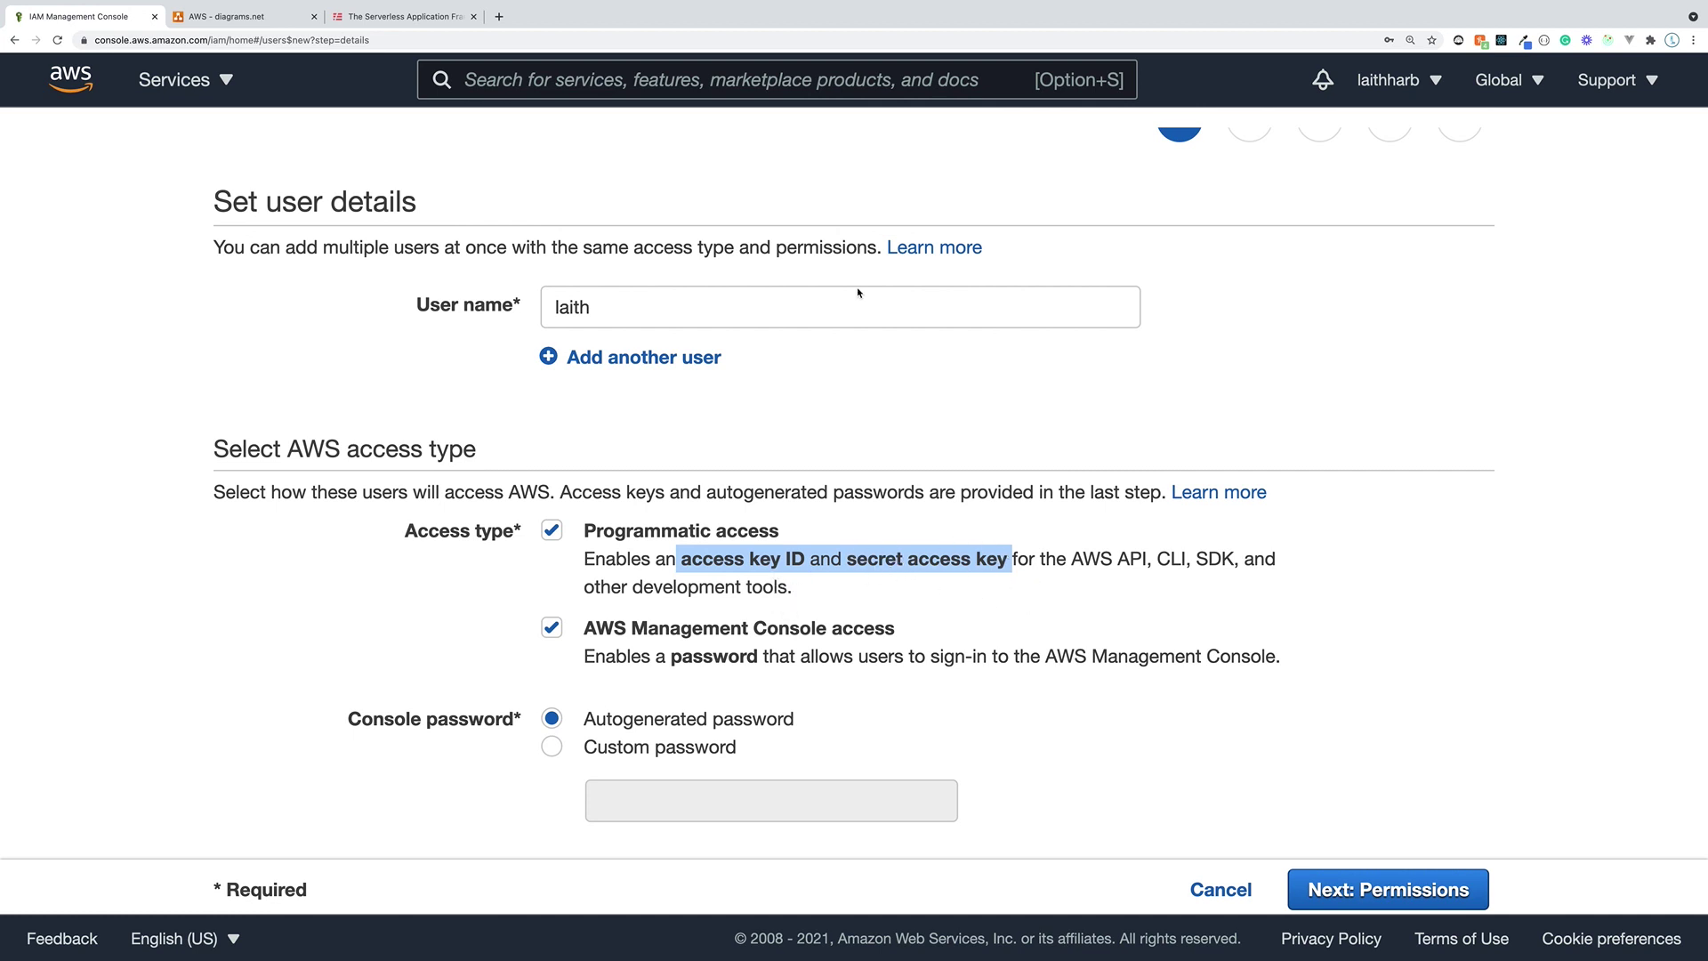
{"action": "left_click", "coordinate": [405, 16]}
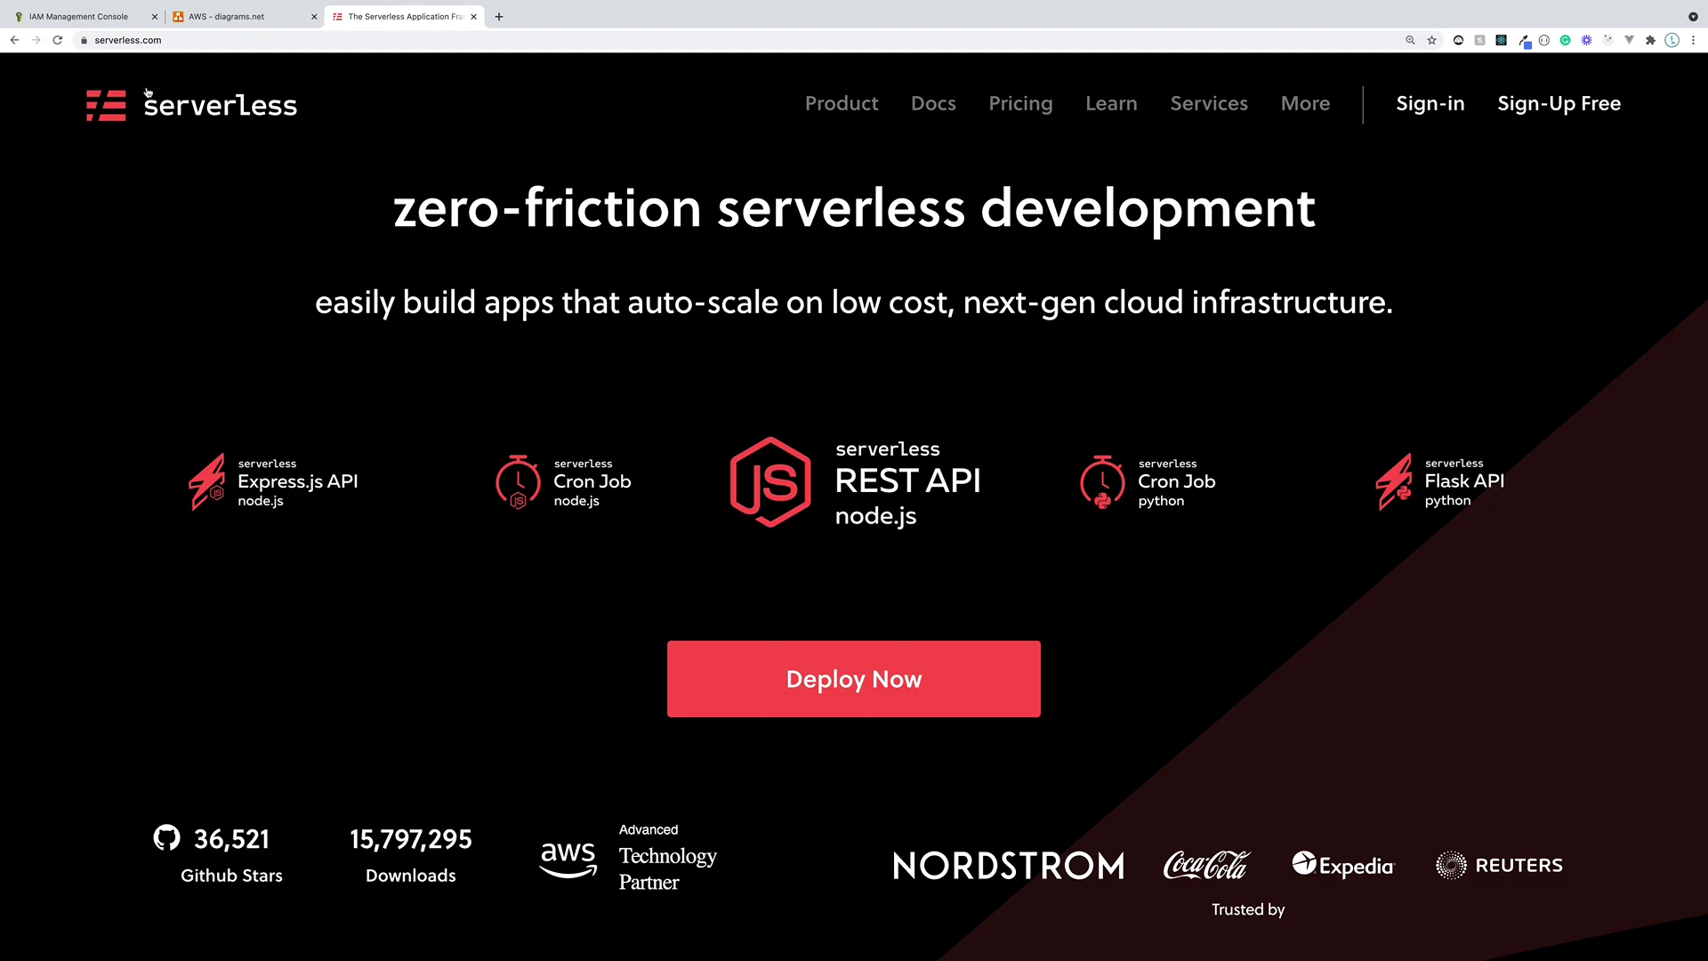
{"action": "left_click", "coordinate": [80, 16]}
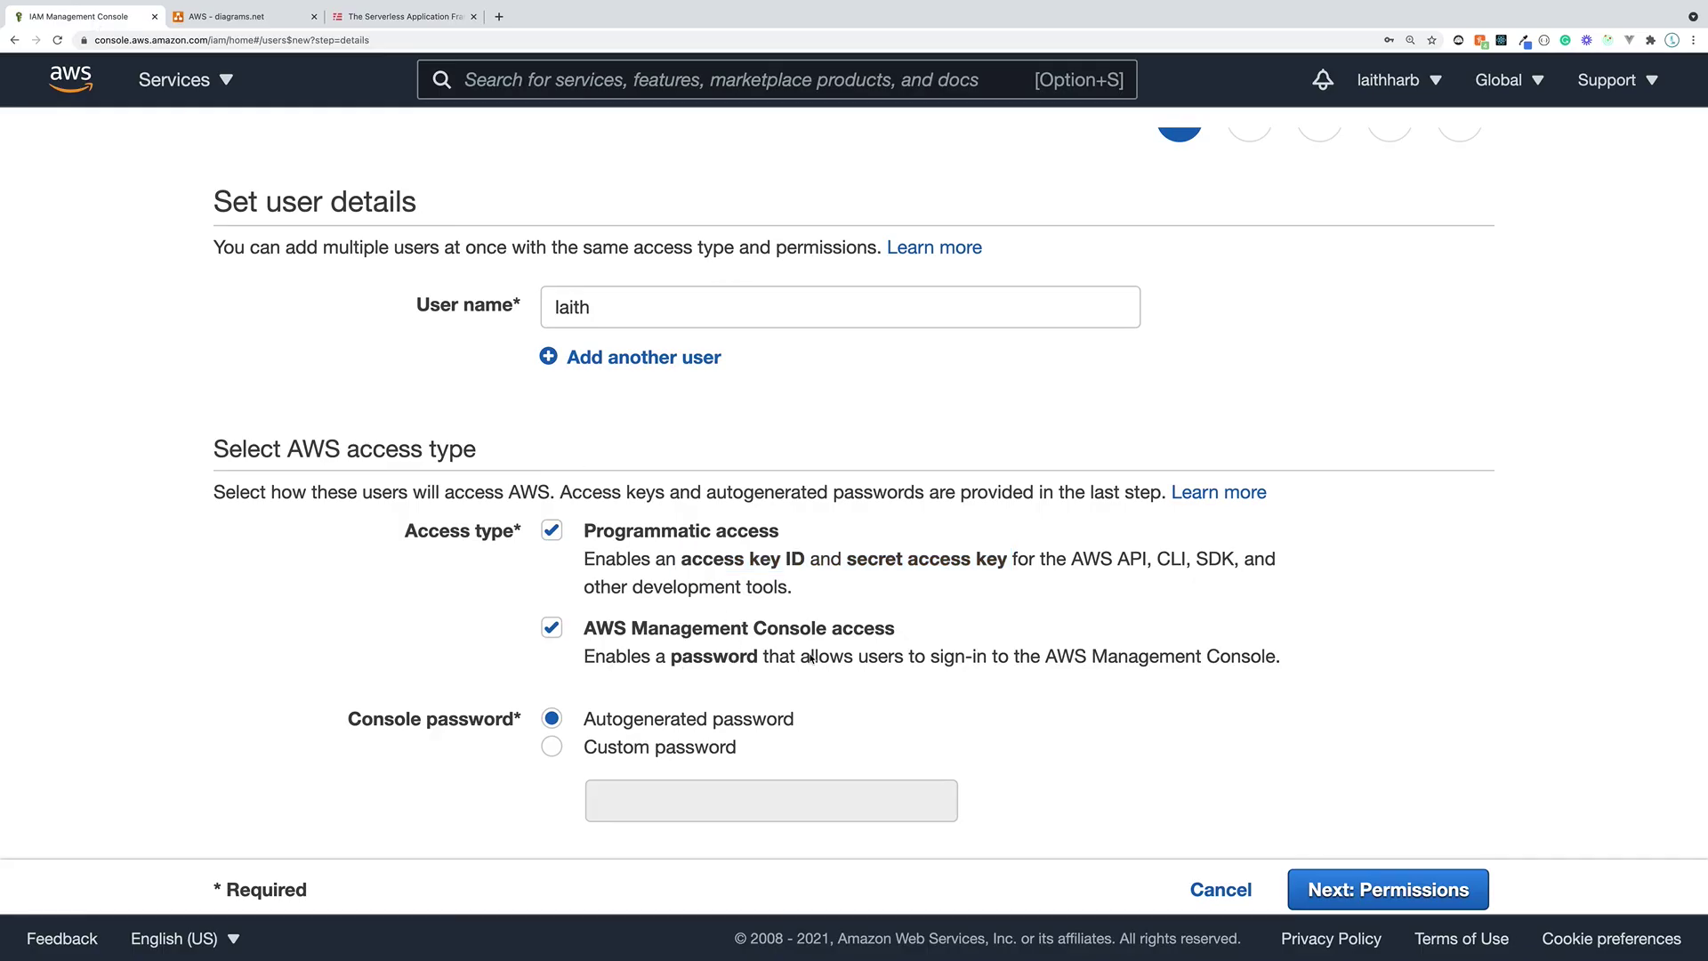
- Turn off Programmatic access, leave AWS Management Console access enabled, and bring the console password options into view
{"action": "left_click", "coordinate": [551, 627]}
{"action": "left_click", "coordinate": [551, 646]}
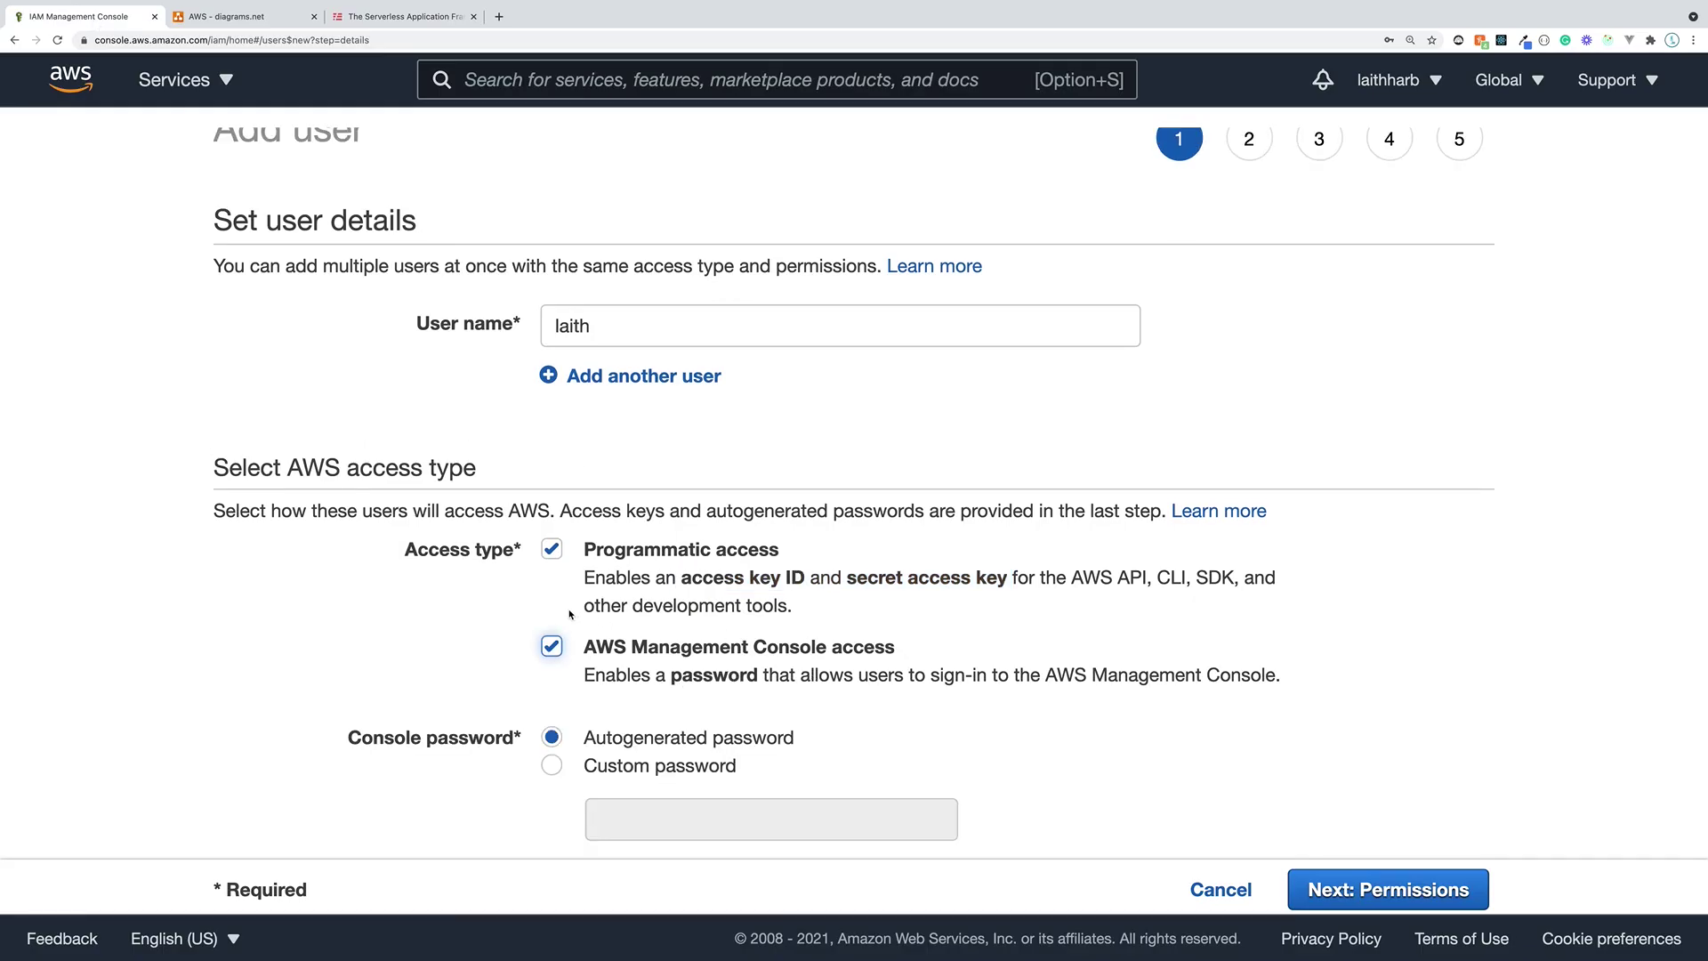
{"action": "left_click", "coordinate": [551, 549]}
{"action": "scroll", "coordinate": [813, 722], "scroll_direction": "down", "scroll_amount": 2}
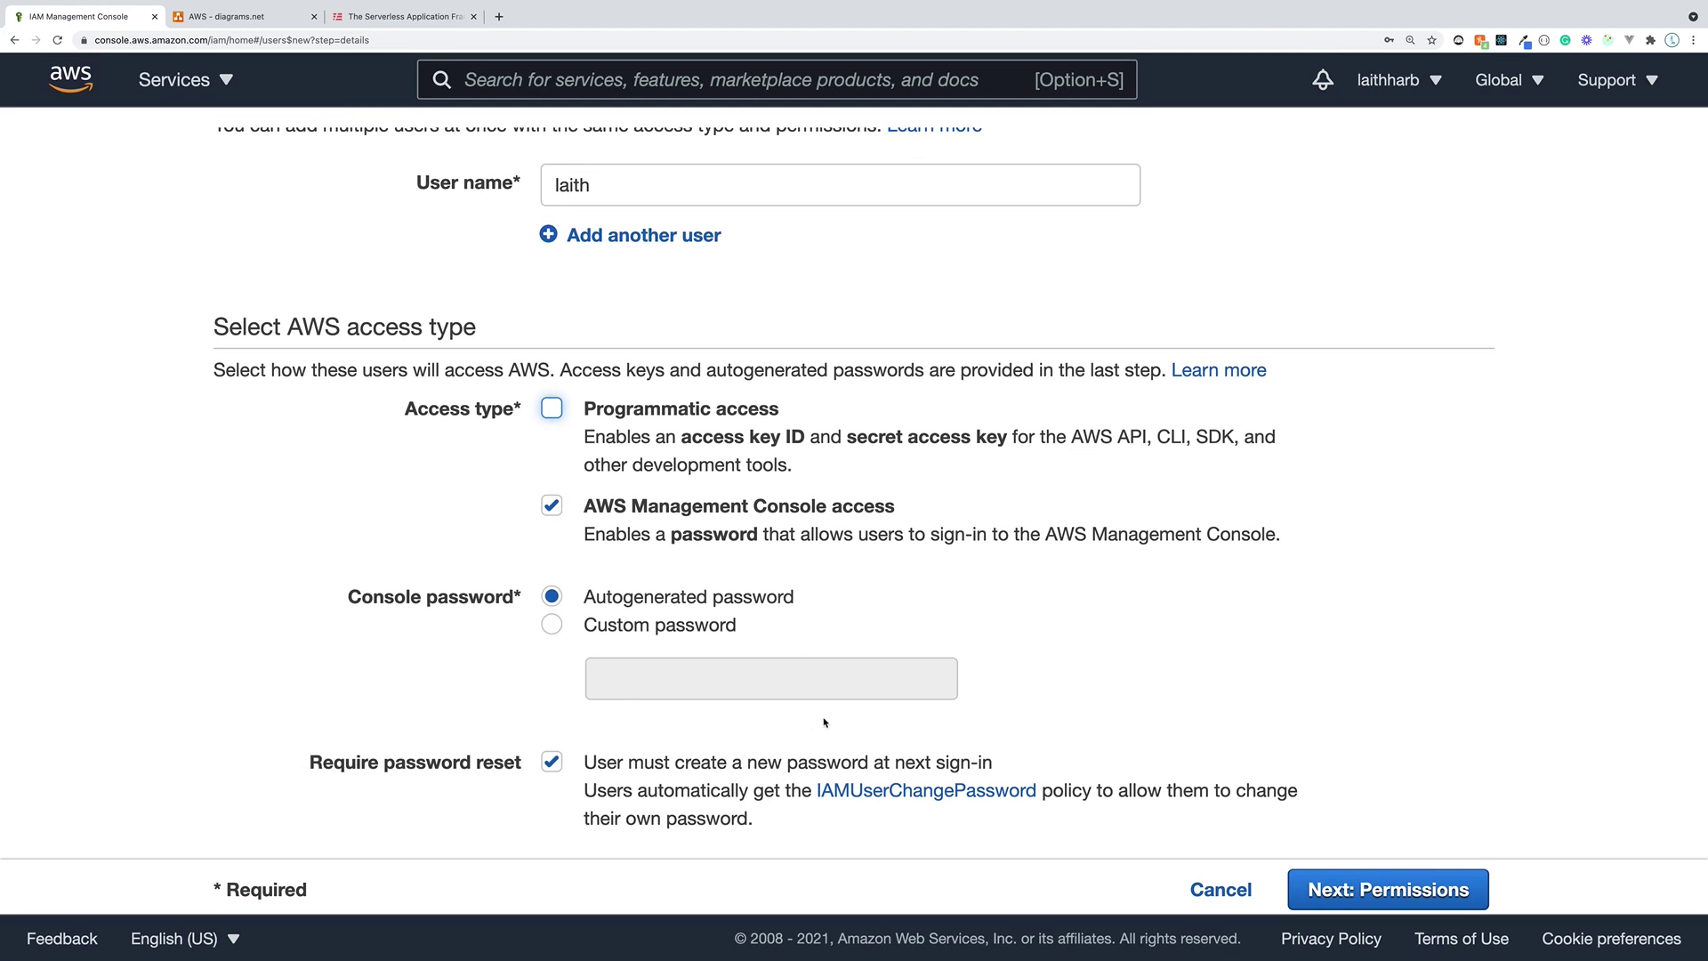
- Try the Custom password option for the console password, and return to Autogenerated password
{"action": "left_click", "coordinate": [668, 628]}
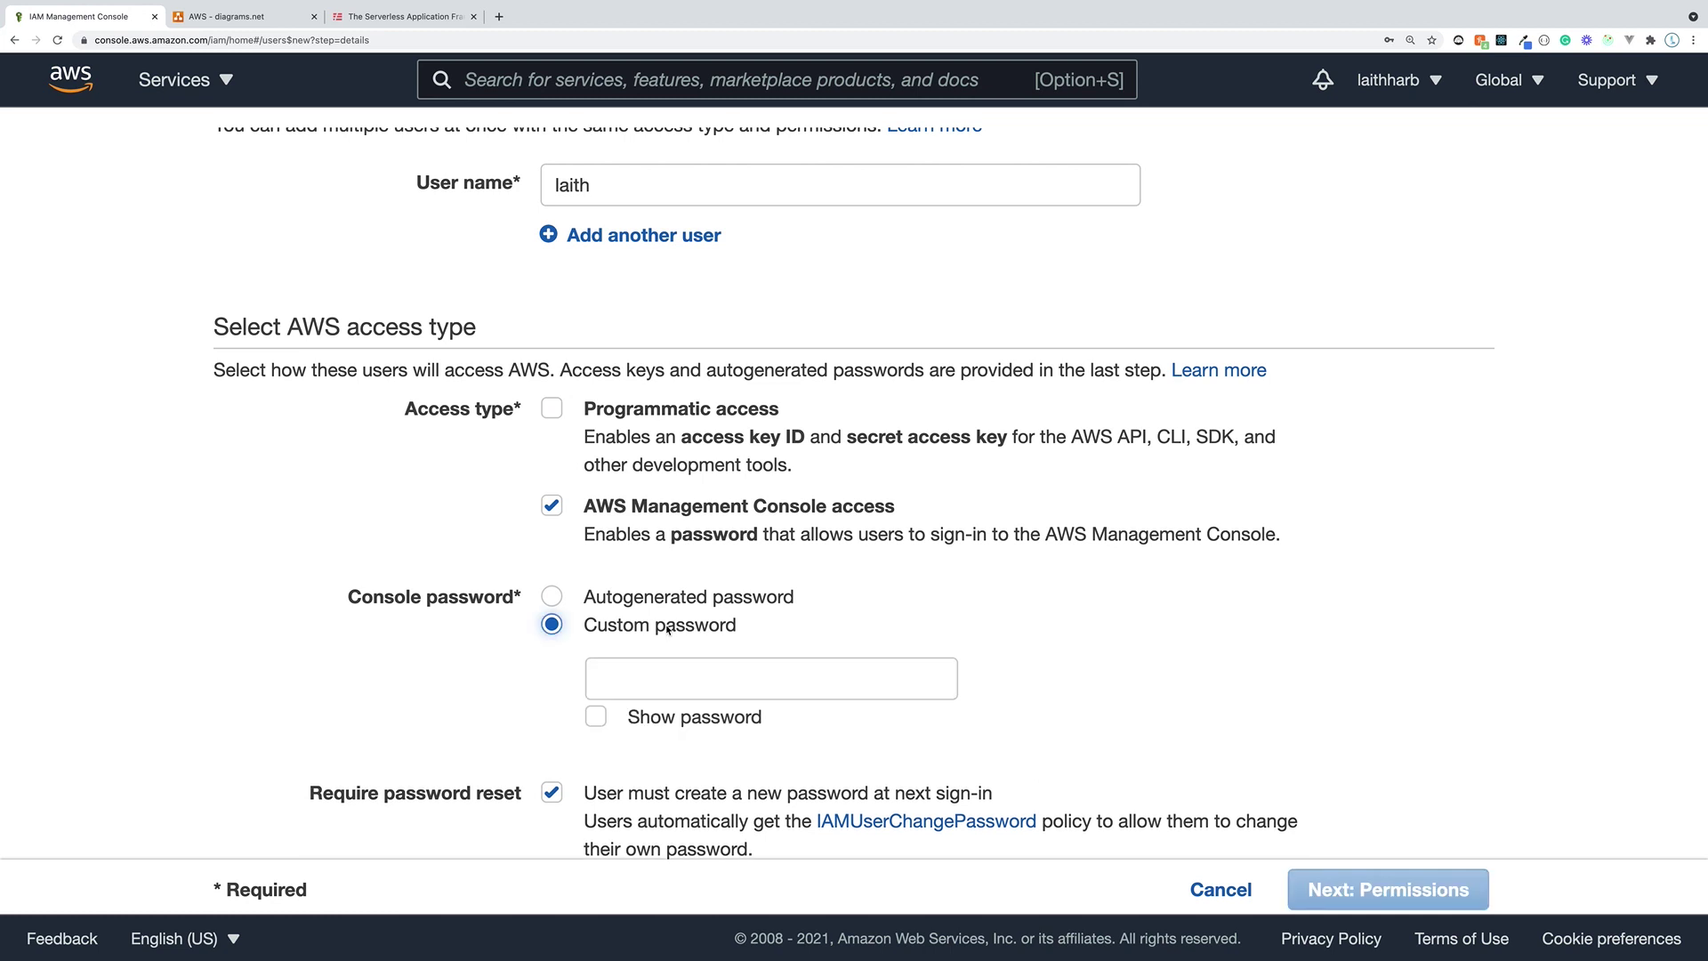
{"action": "left_click", "coordinate": [654, 680]}
{"action": "left_click", "coordinate": [531, 685]}
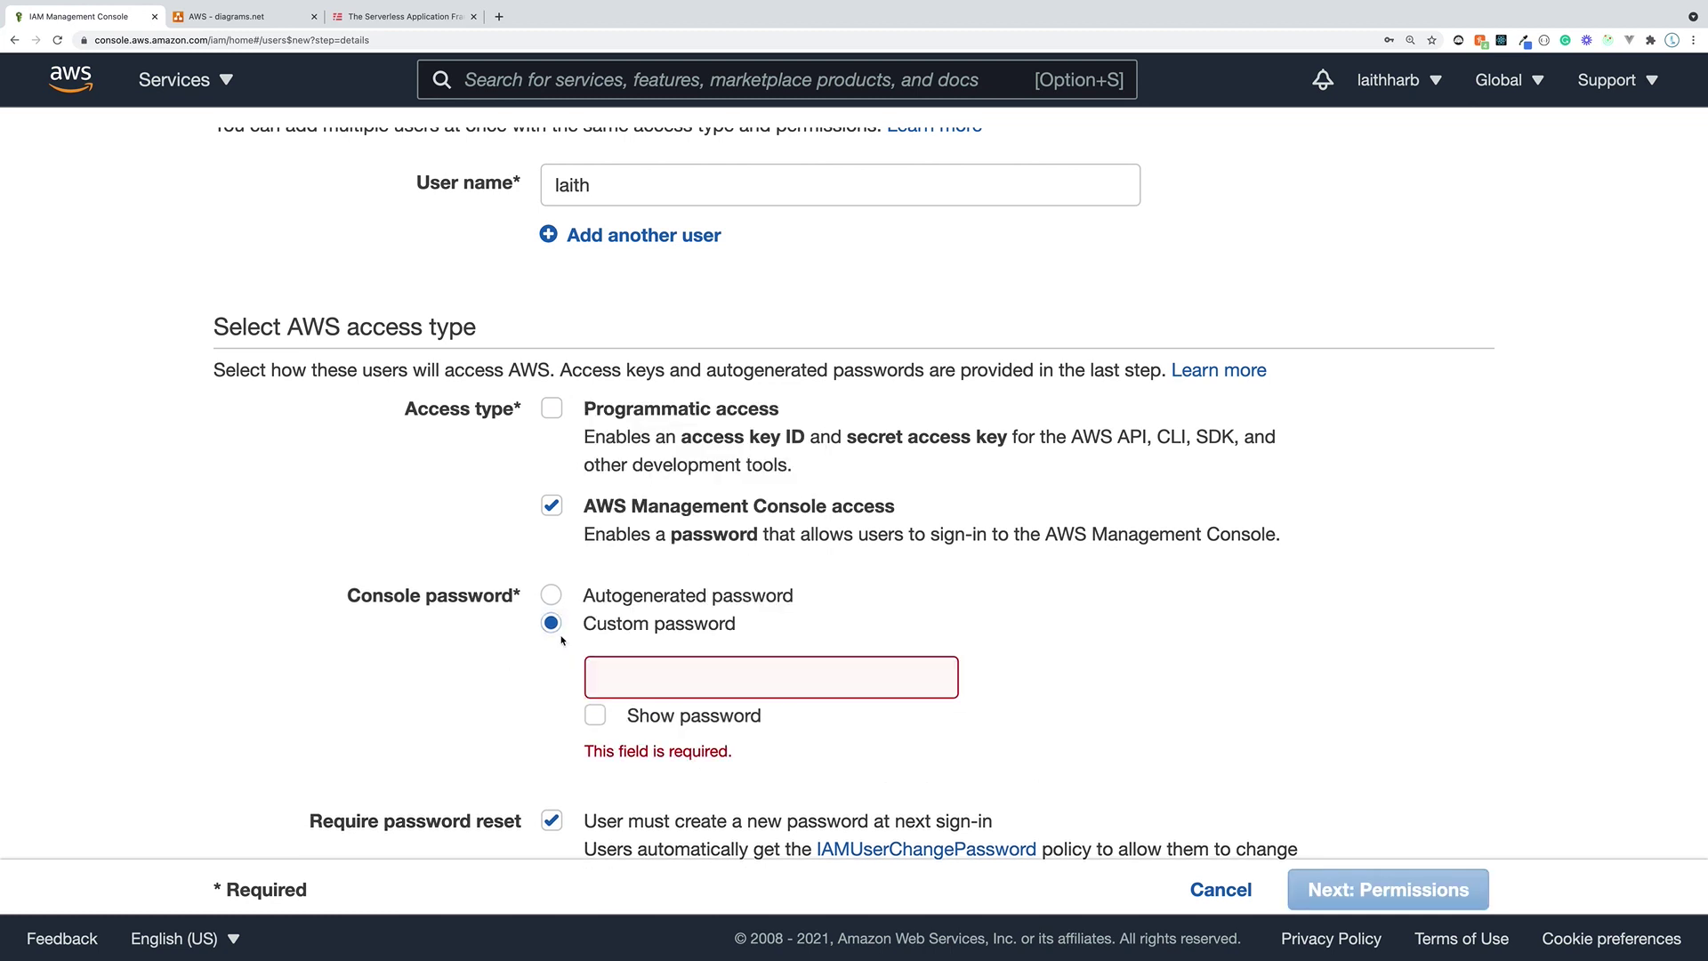
{"action": "left_click", "coordinate": [648, 595]}
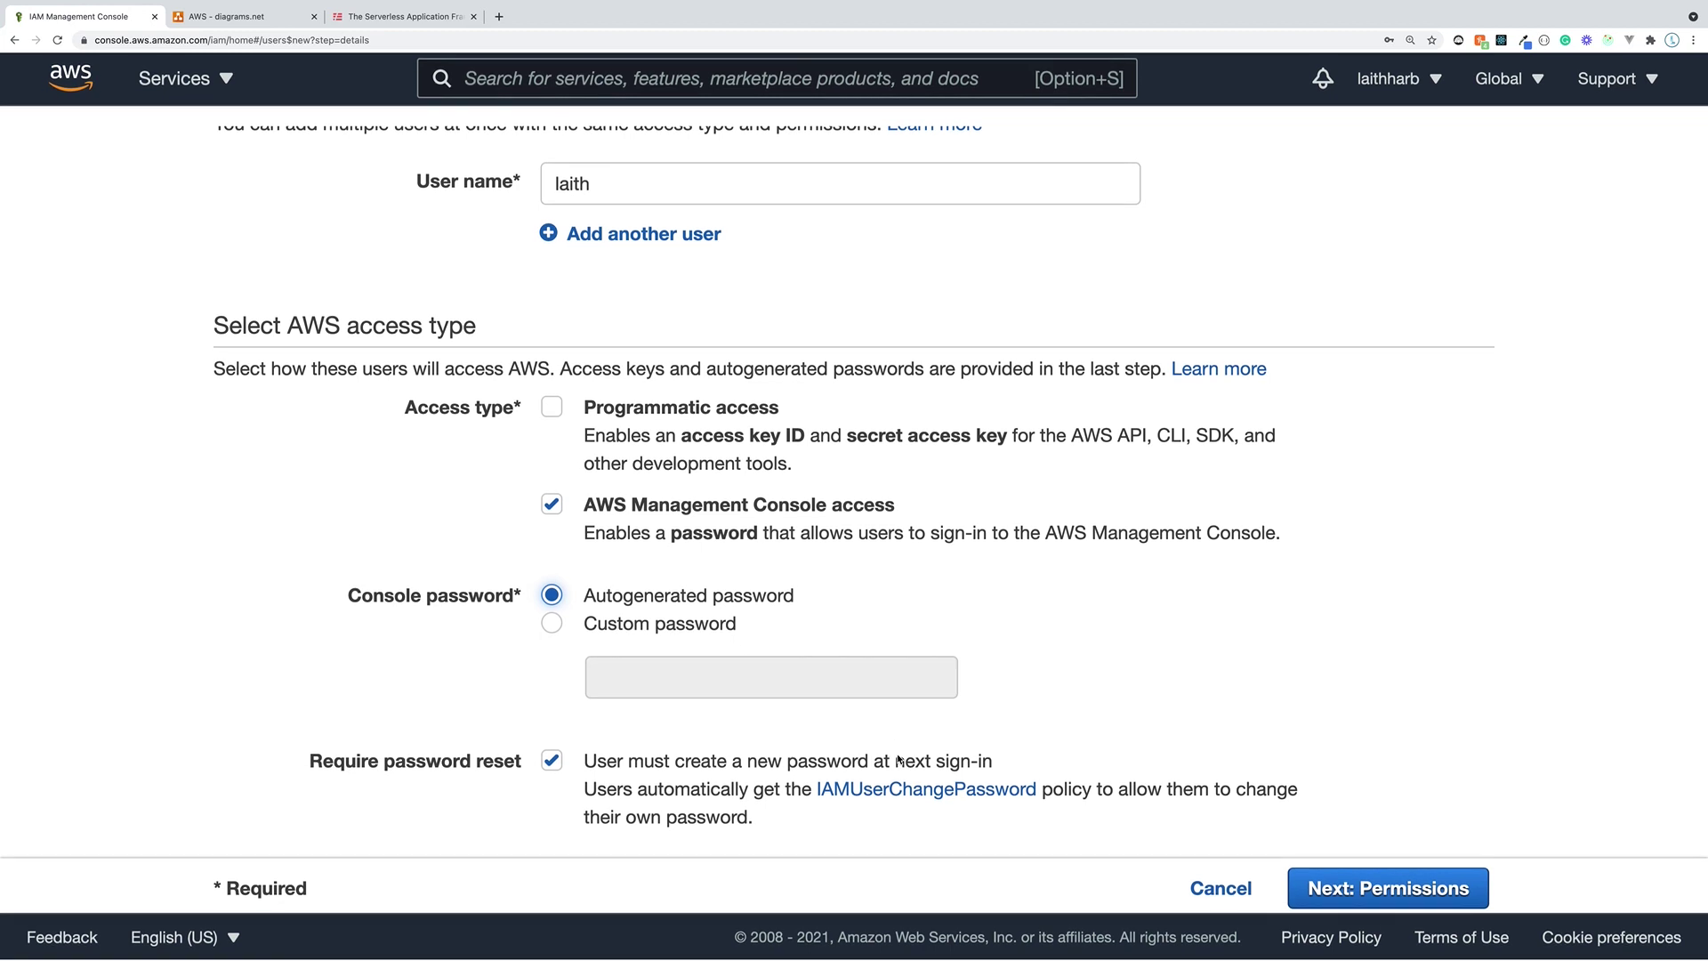
- Highlight and read the Require password reset option and its note about the IAMUserChangePassword policy
{"action": "left_click_drag", "start_coordinate": [303, 768], "coordinate": [528, 769]}
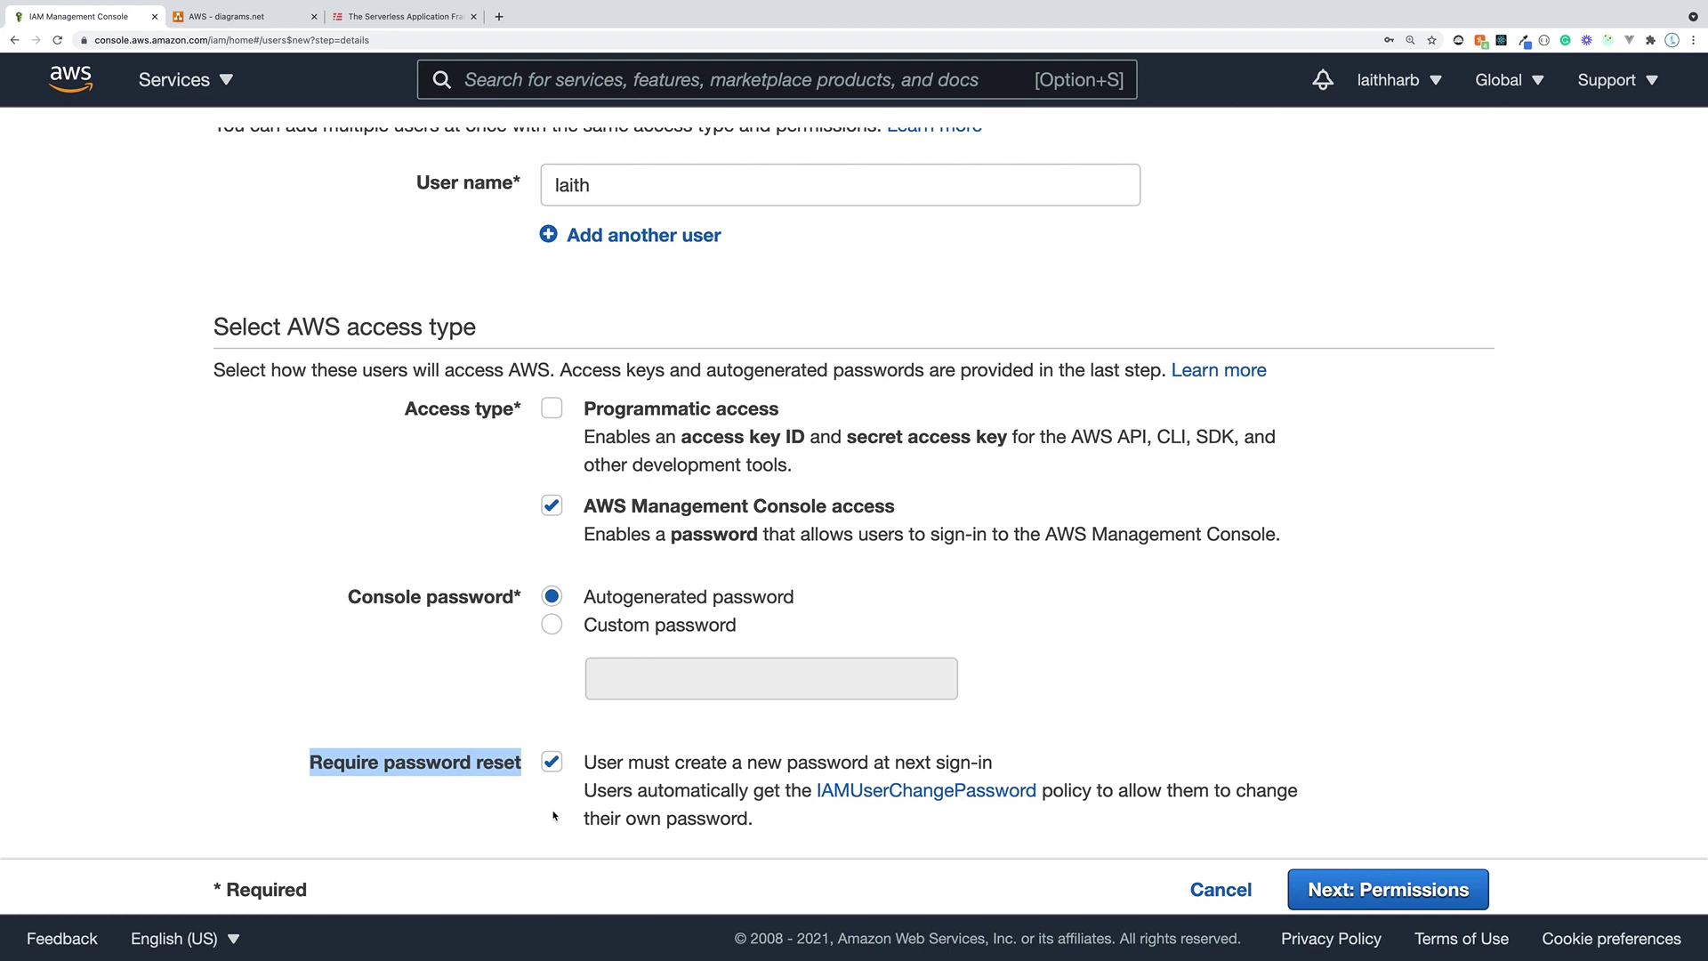
{"action": "key", "text": "super+plus"}
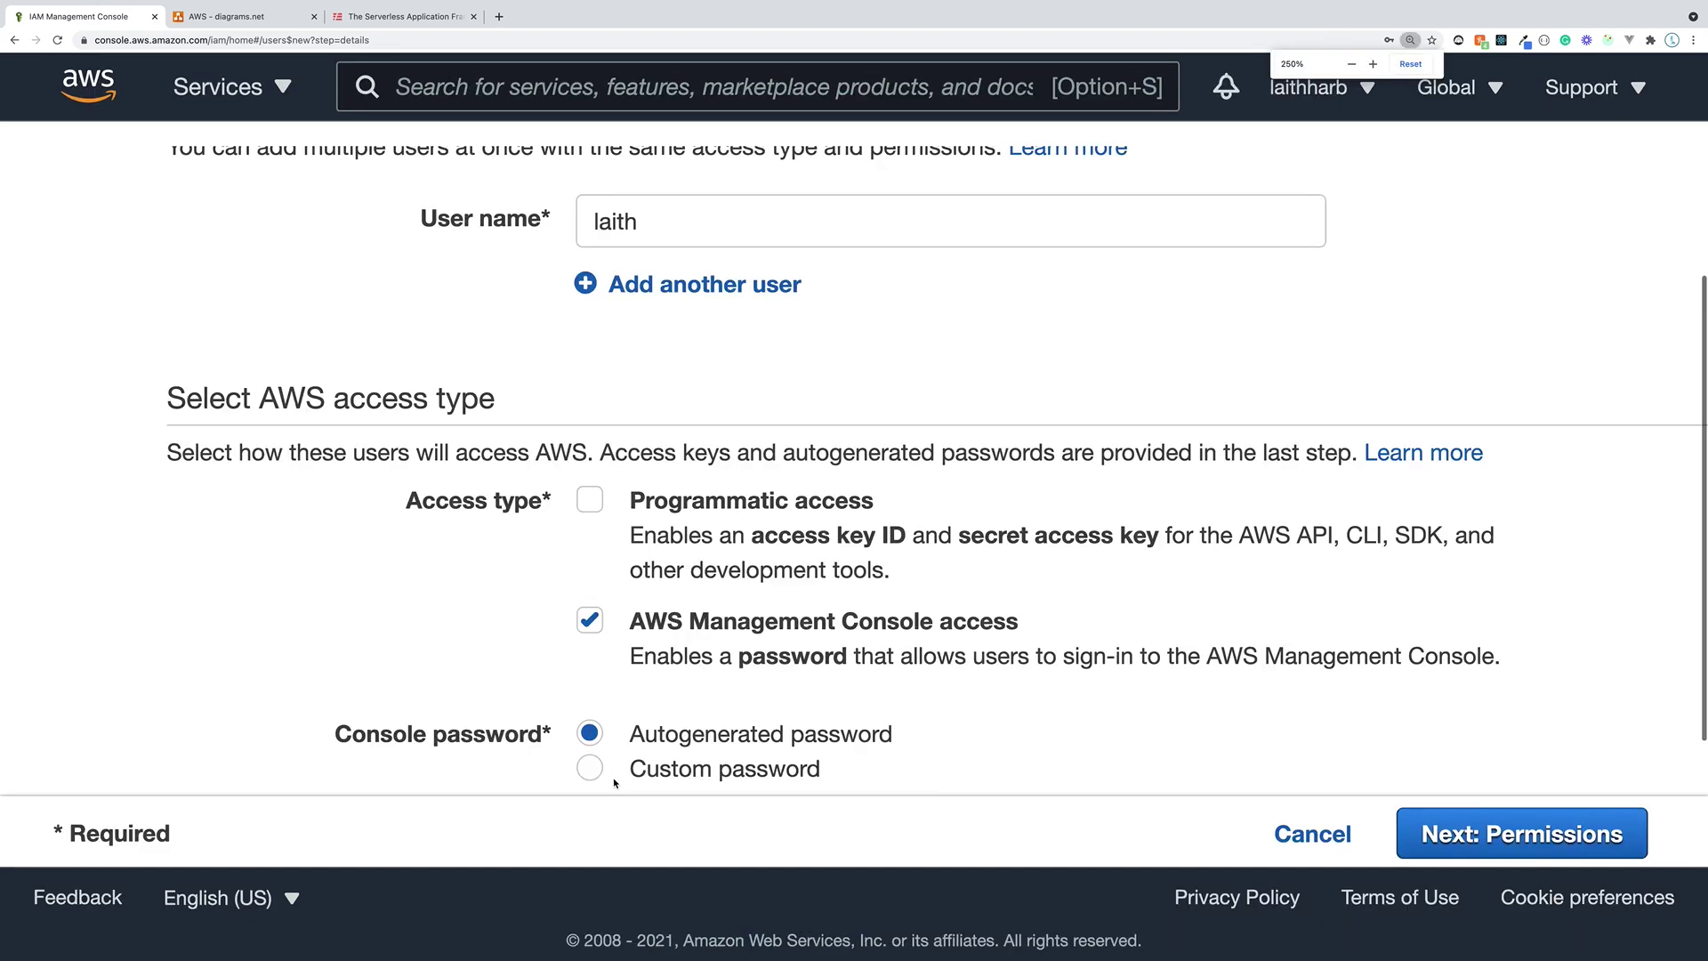
{"action": "scroll", "coordinate": [636, 760], "scroll_direction": "down", "scroll_amount": 2}
{"action": "scroll", "coordinate": [640, 756], "scroll_direction": "down", "scroll_amount": 1}
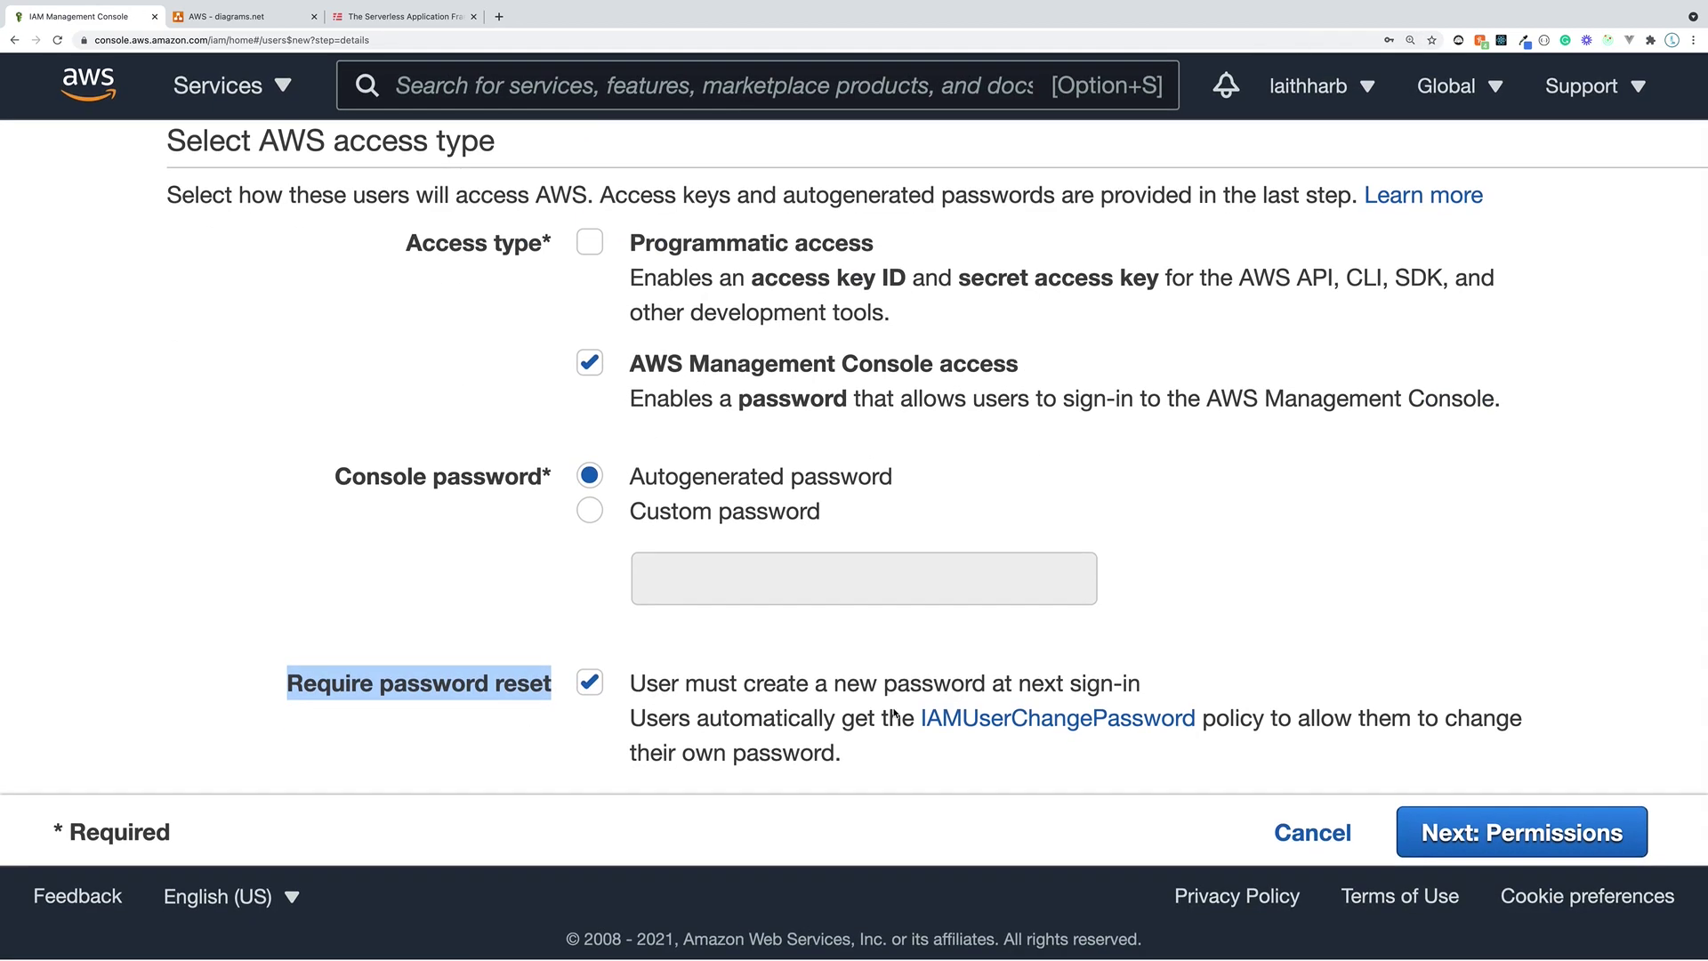
{"action": "left_click_drag", "start_coordinate": [865, 722], "coordinate": [904, 722]}
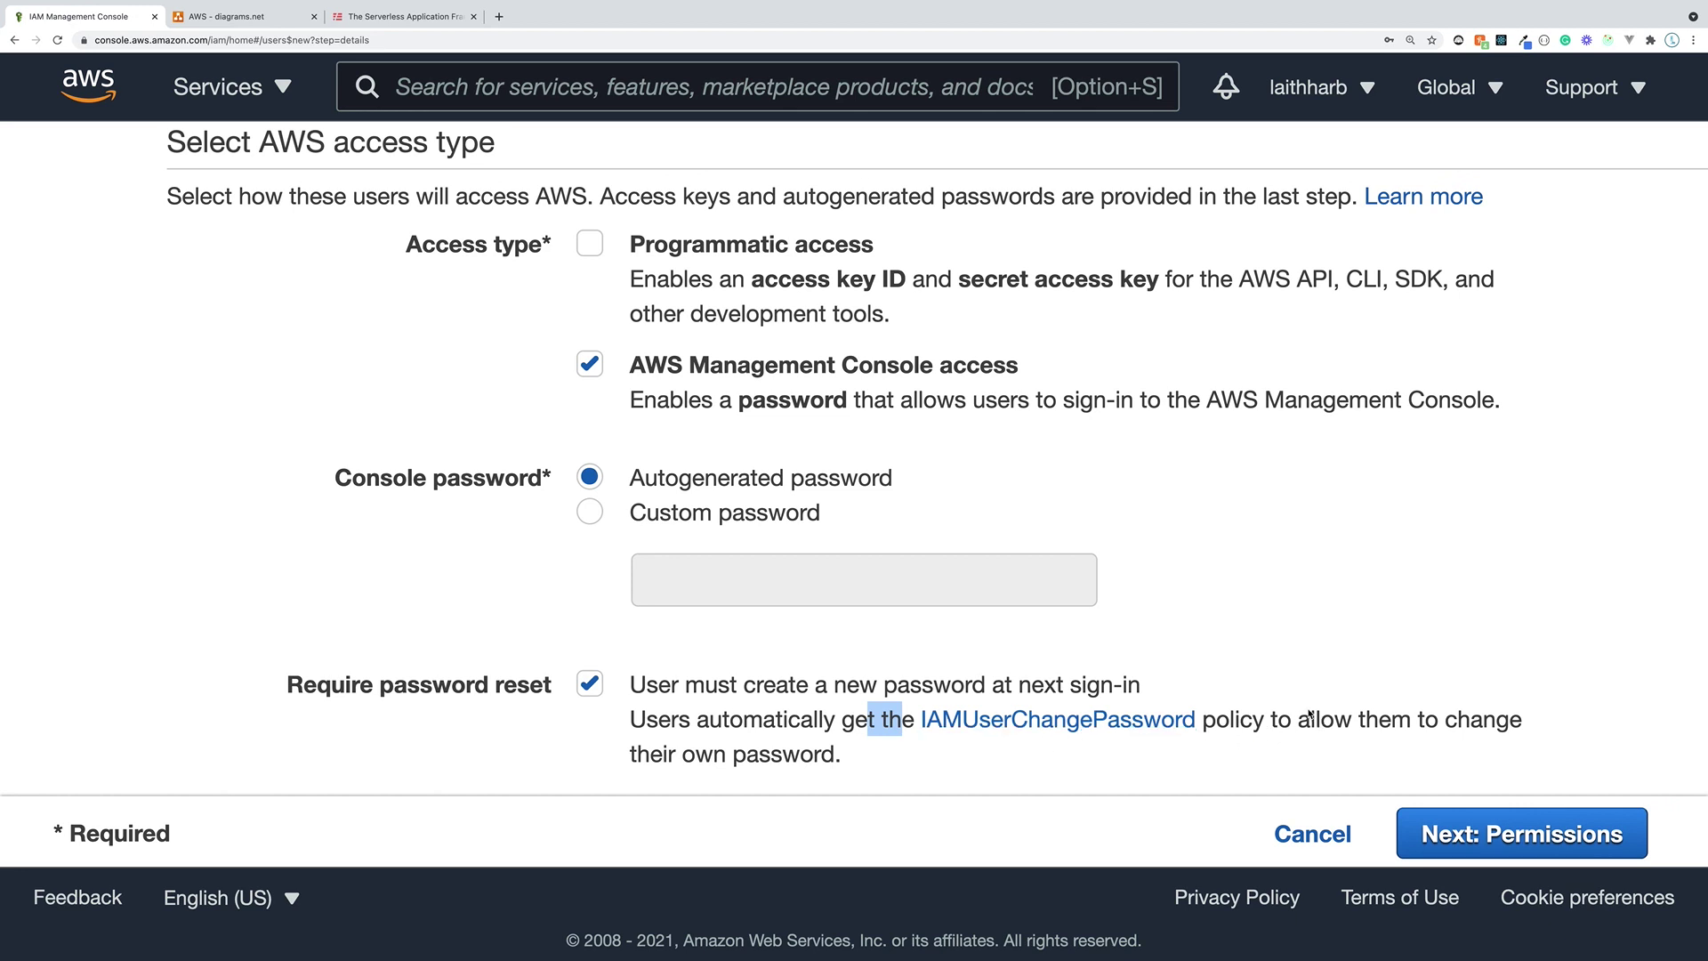
{"action": "left_click_drag", "start_coordinate": [846, 755], "coordinate": [609, 735]}
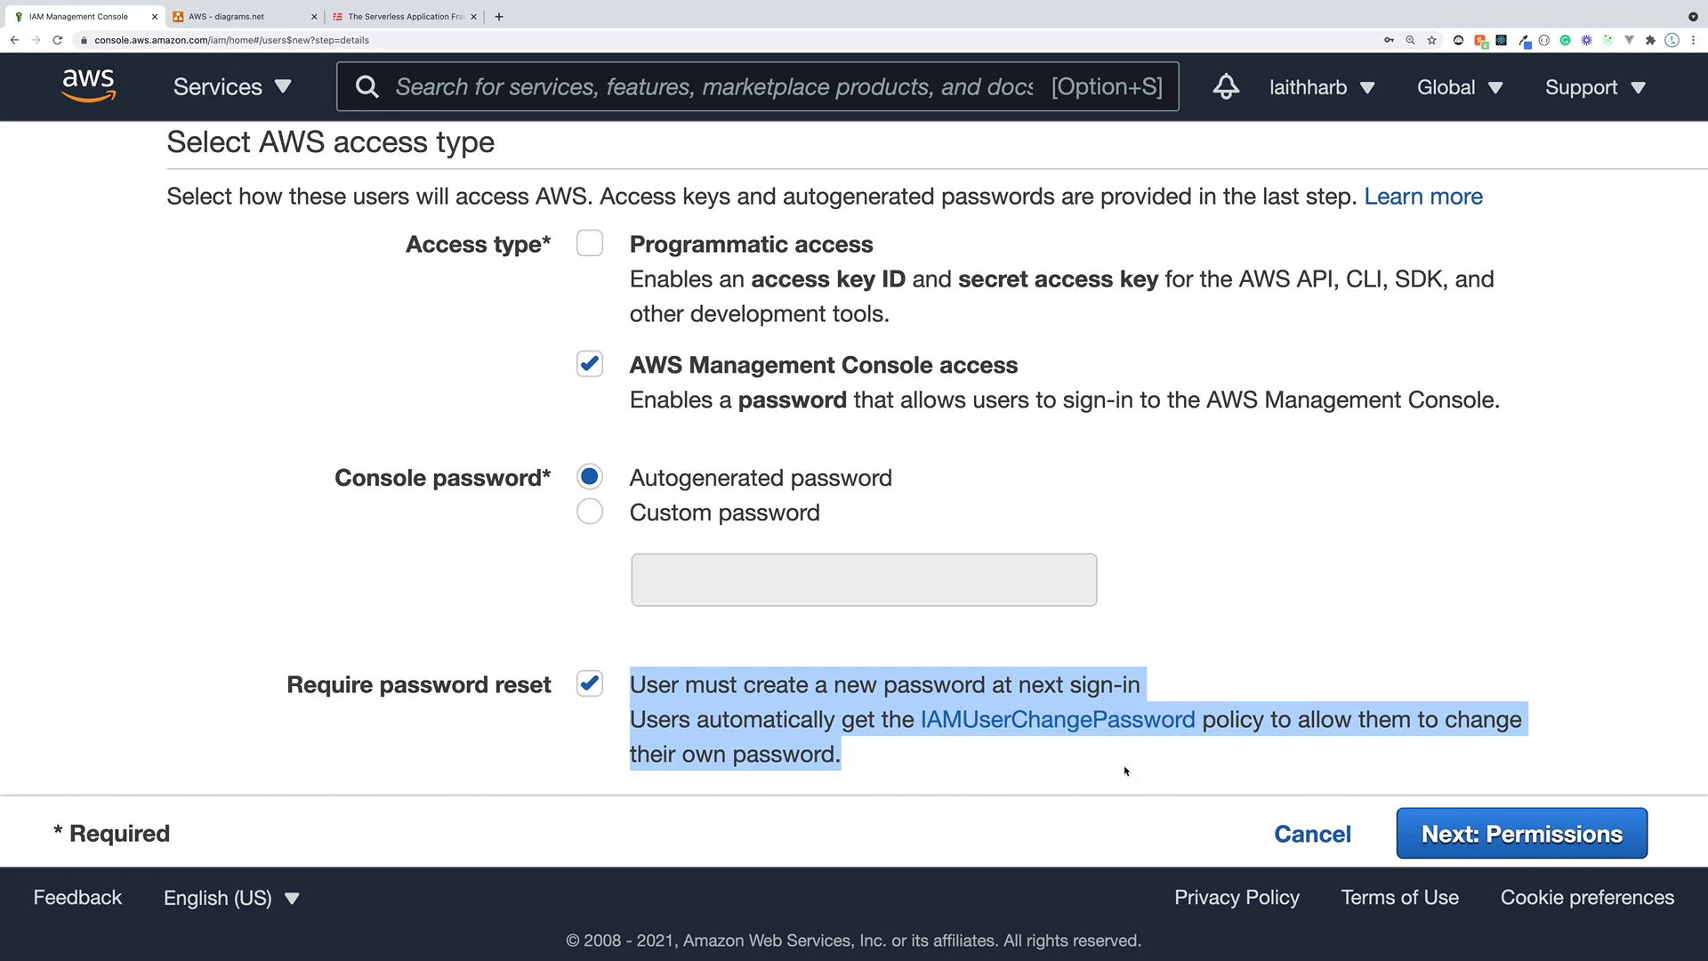
{"action": "left_click", "coordinate": [1423, 679]}
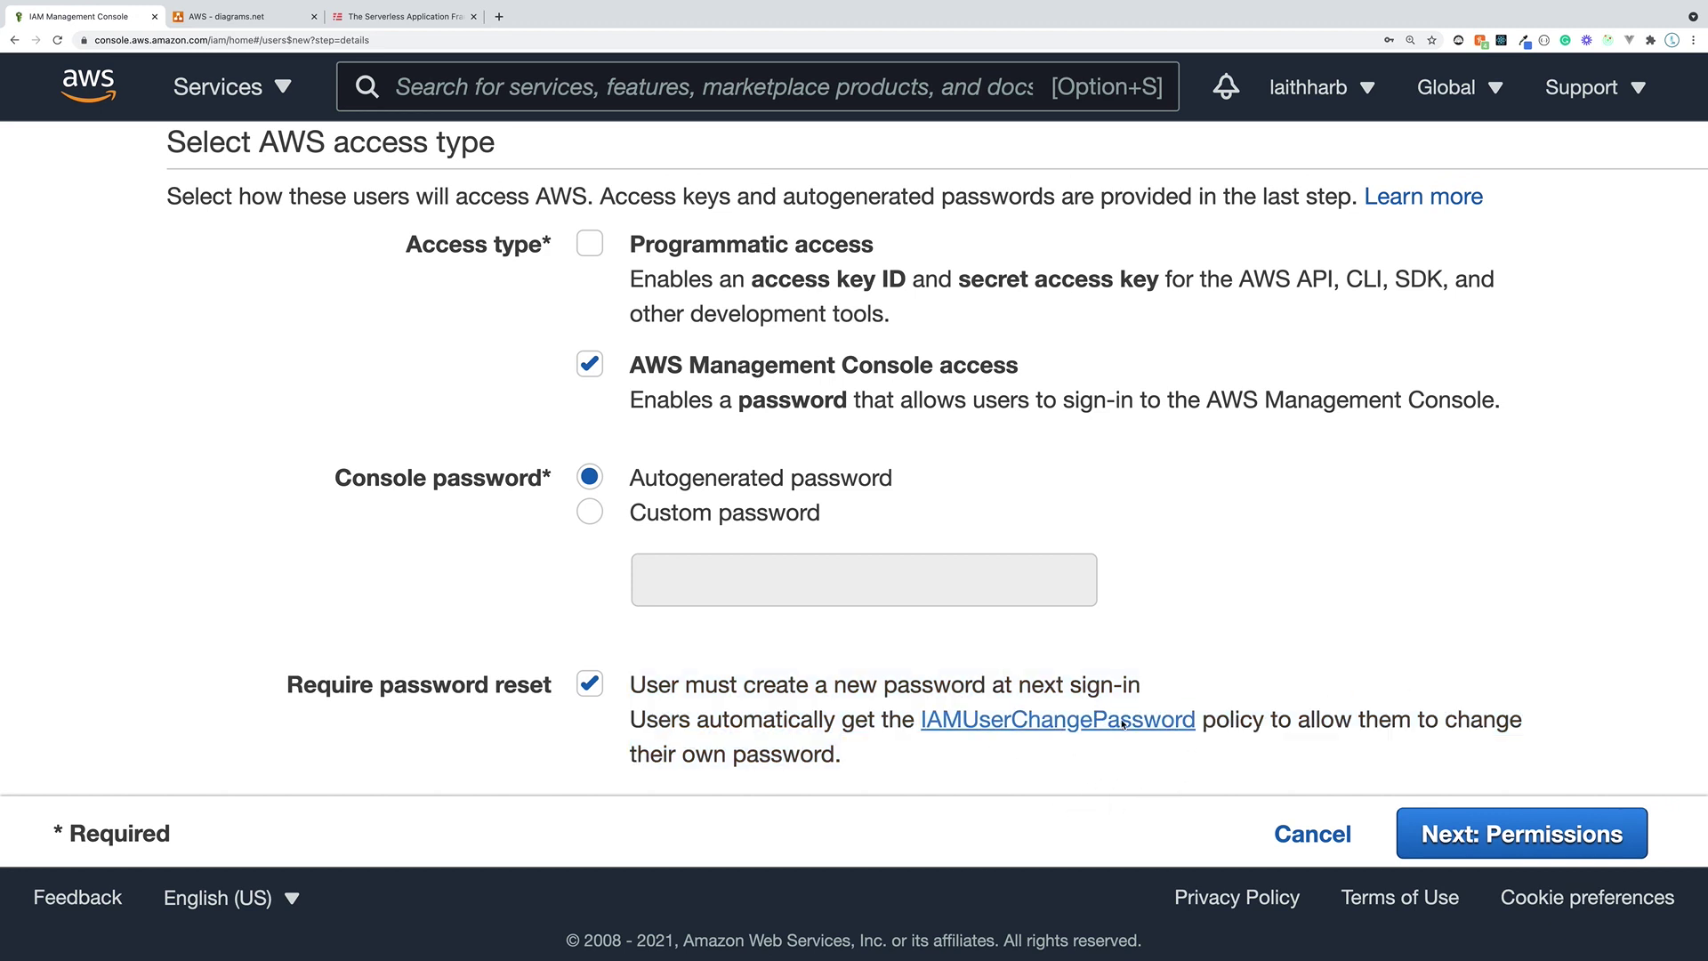
- Continue to the permissions stage for the new user and fit the Set permissions options in view
{"action": "left_click", "coordinate": [1465, 844]}
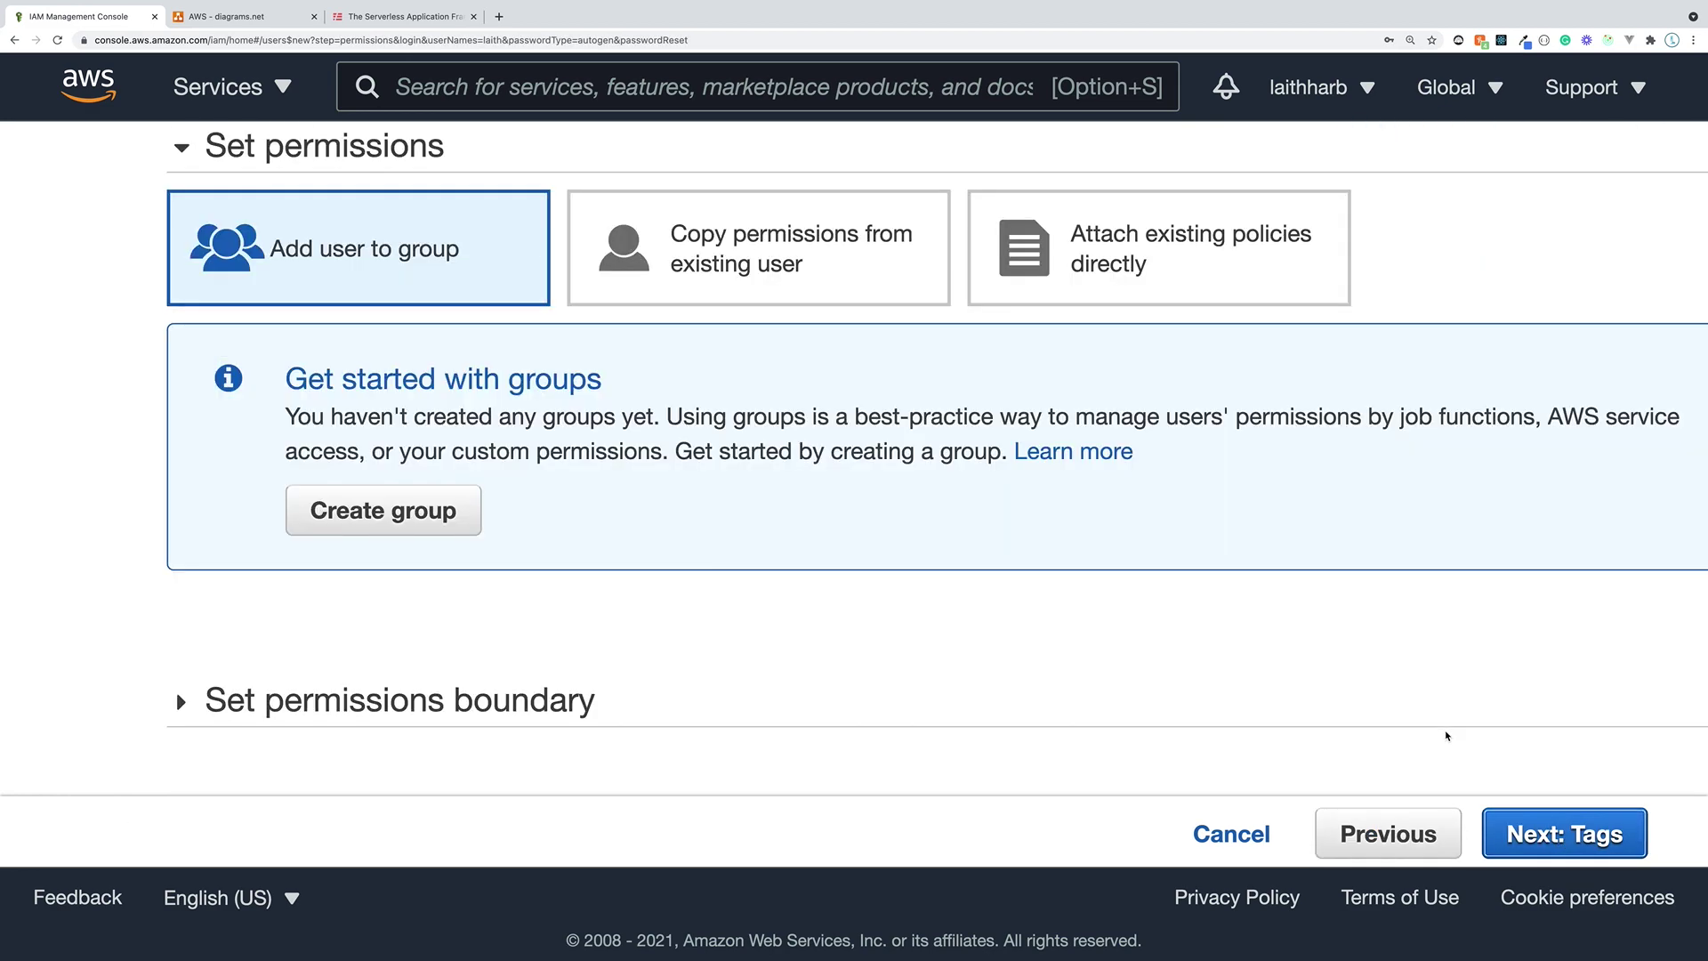
{"action": "key", "text": "super+minus"}
{"action": "key", "text": "super+minus"}
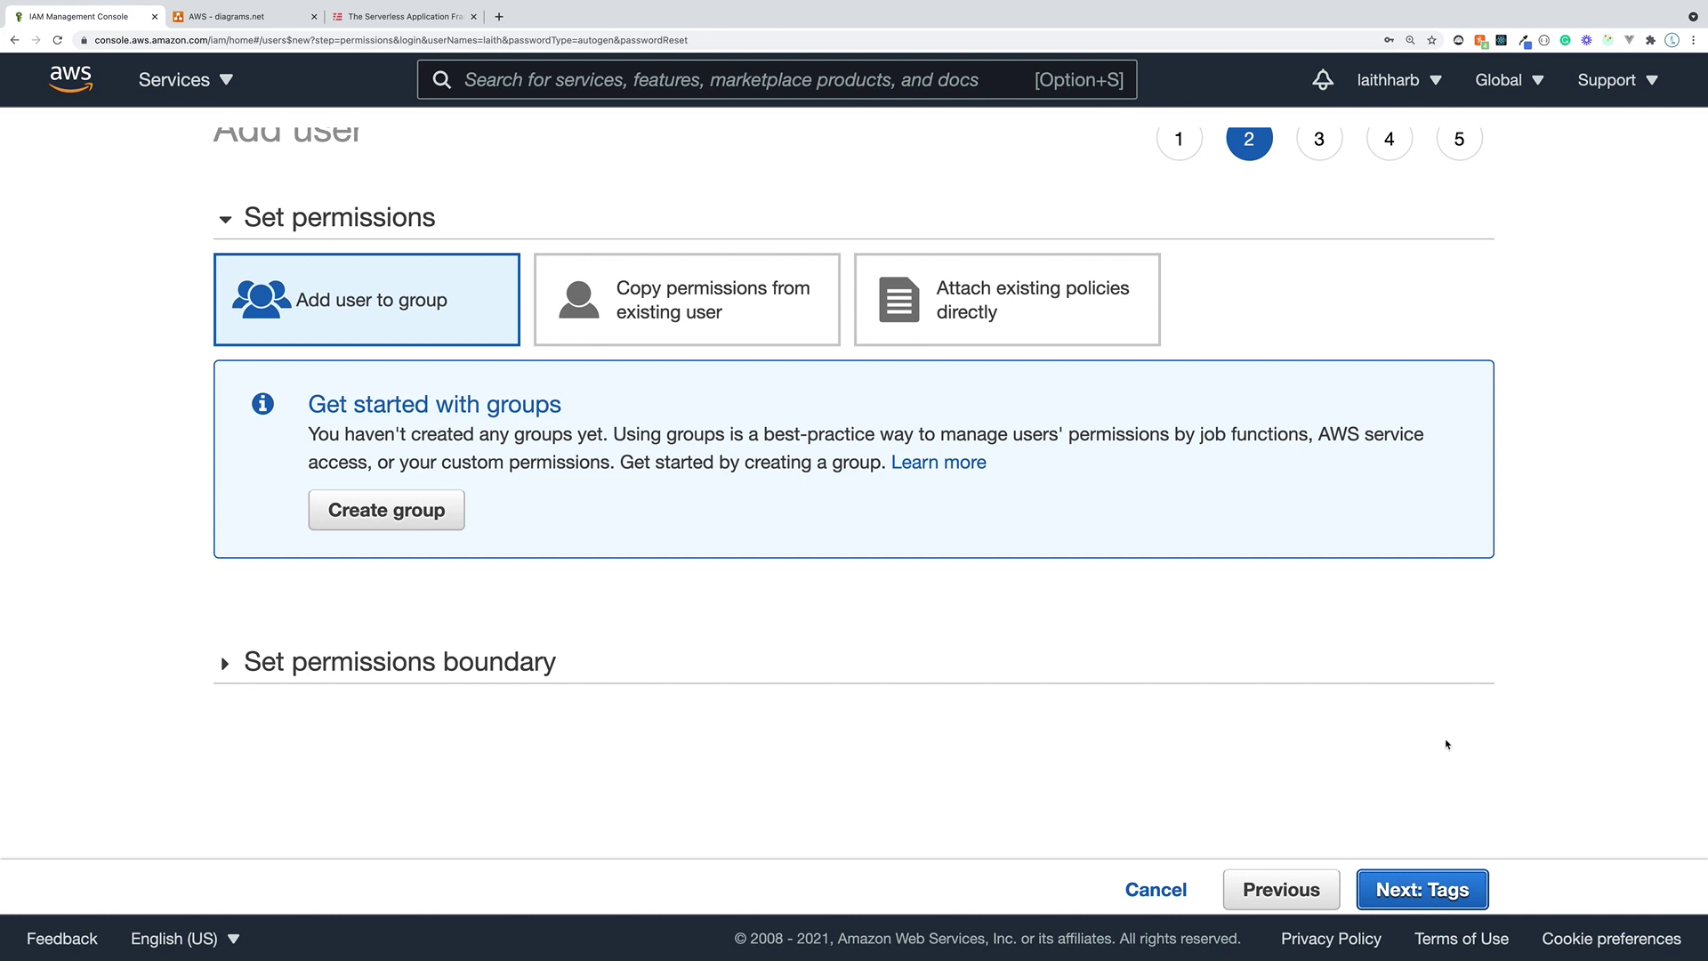
- Switch to the diagrams.net drawing, examine the figure under Admin Access, and return to the IAM console
{"action": "left_click", "coordinate": [214, 26]}
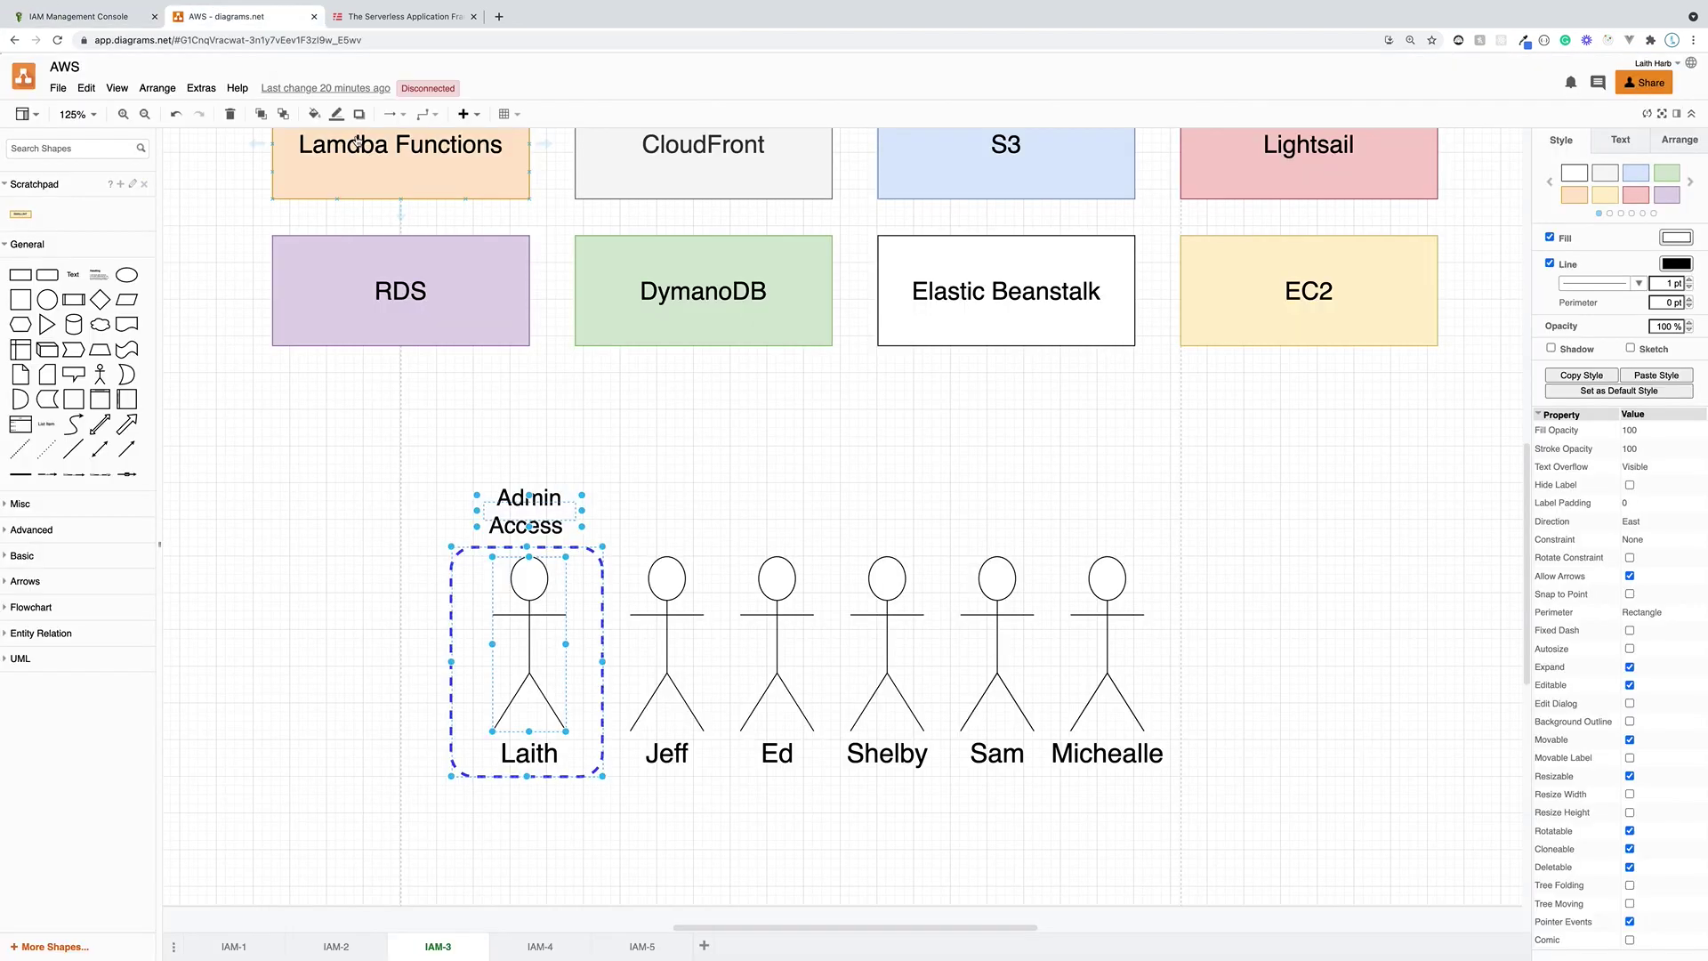
{"action": "left_click_drag", "start_coordinate": [405, 510], "coordinate": [621, 815]}
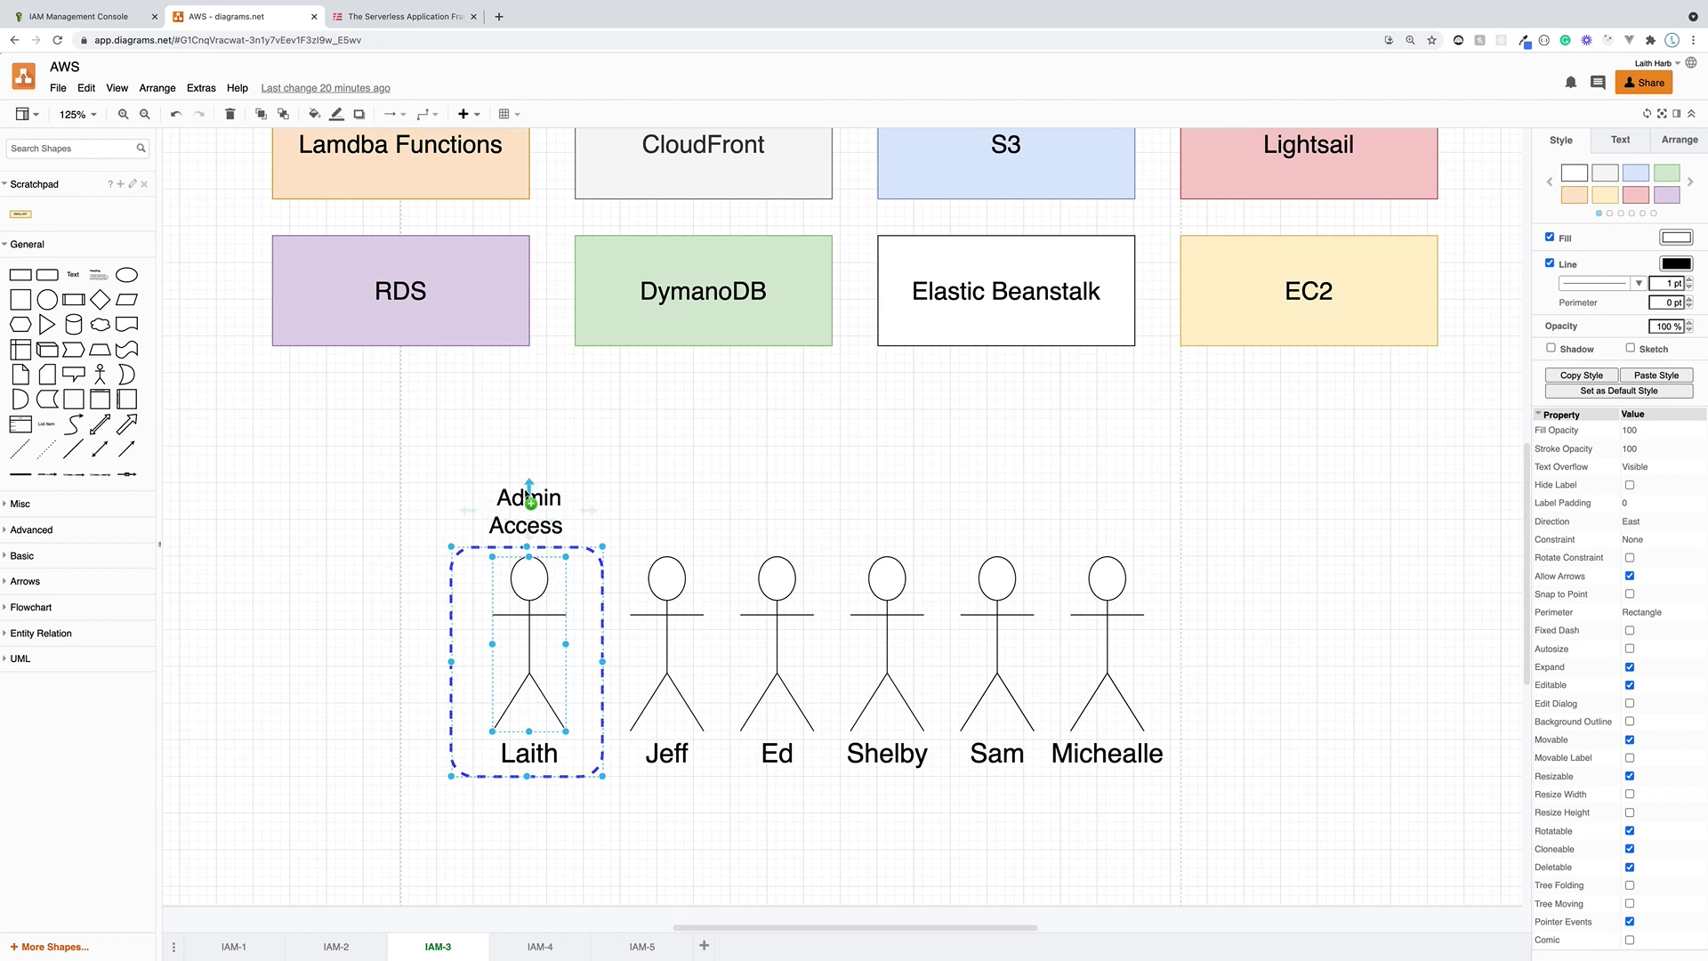
{"action": "left_click", "coordinate": [892, 582]}
{"action": "left_click", "coordinate": [76, 16]}
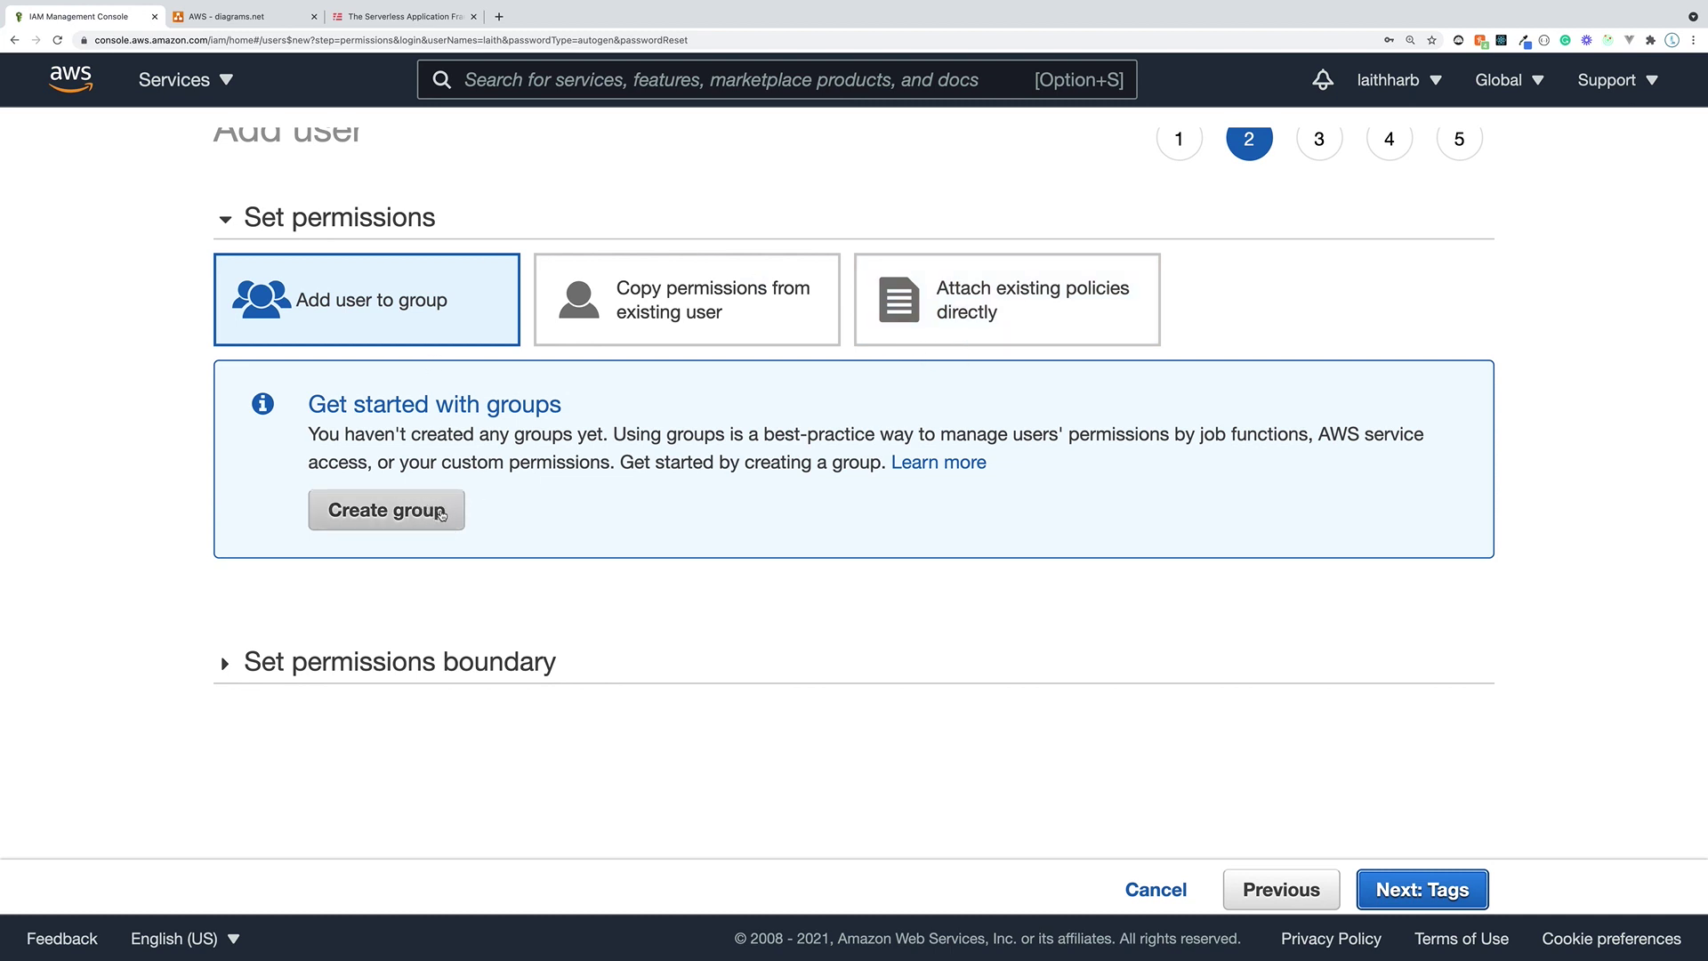
- Review the options for copying permissions from an existing user and attaching existing policies directly, and return to adding the user to a group
{"action": "left_click", "coordinate": [715, 319]}
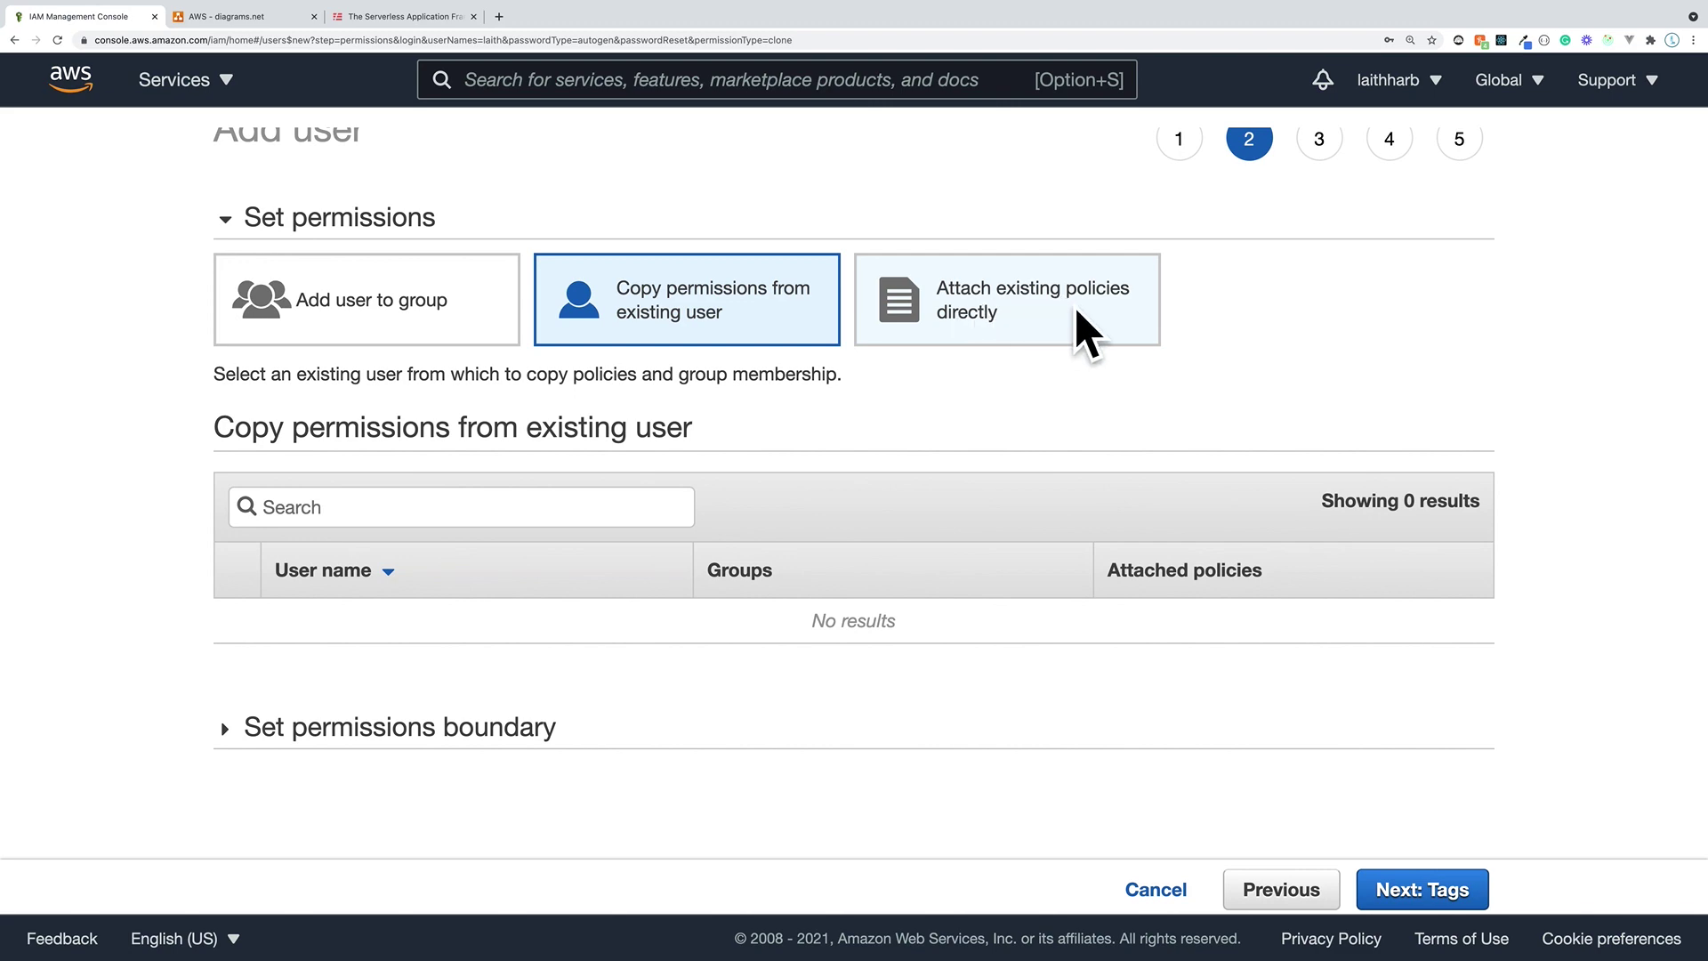
{"action": "left_click", "coordinate": [1101, 313]}
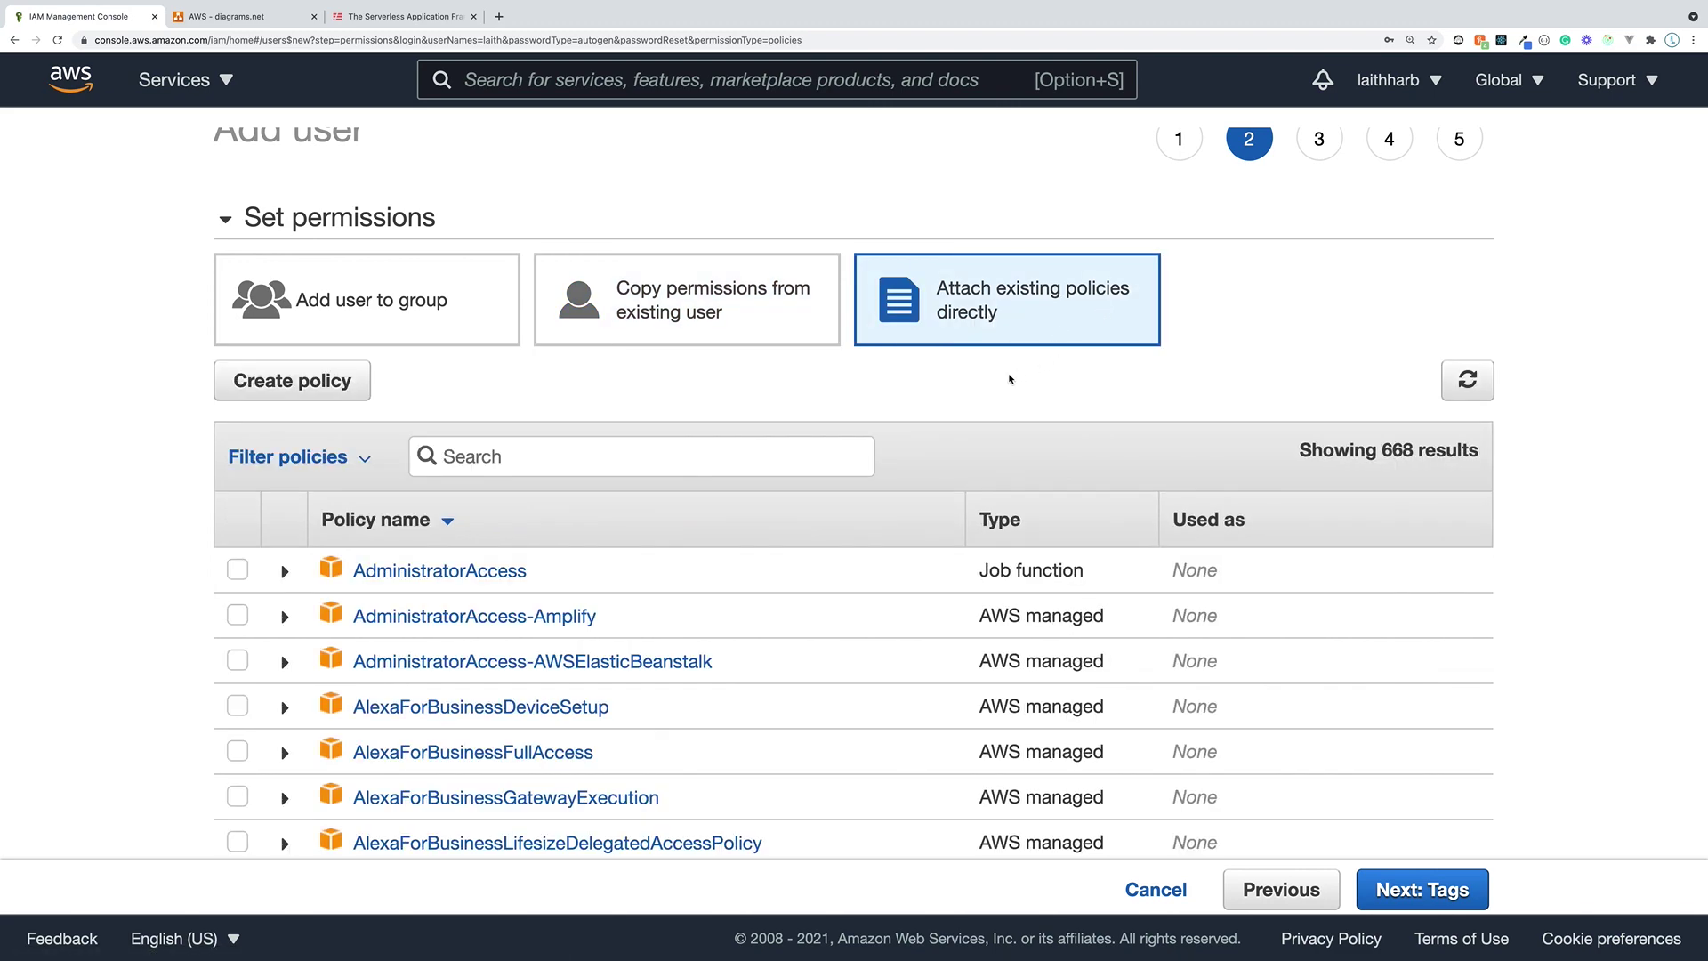
{"action": "scroll", "coordinate": [1040, 356], "scroll_direction": "down", "scroll_amount": 10}
{"action": "scroll", "coordinate": [1008, 377], "scroll_direction": "up", "scroll_amount": 5}
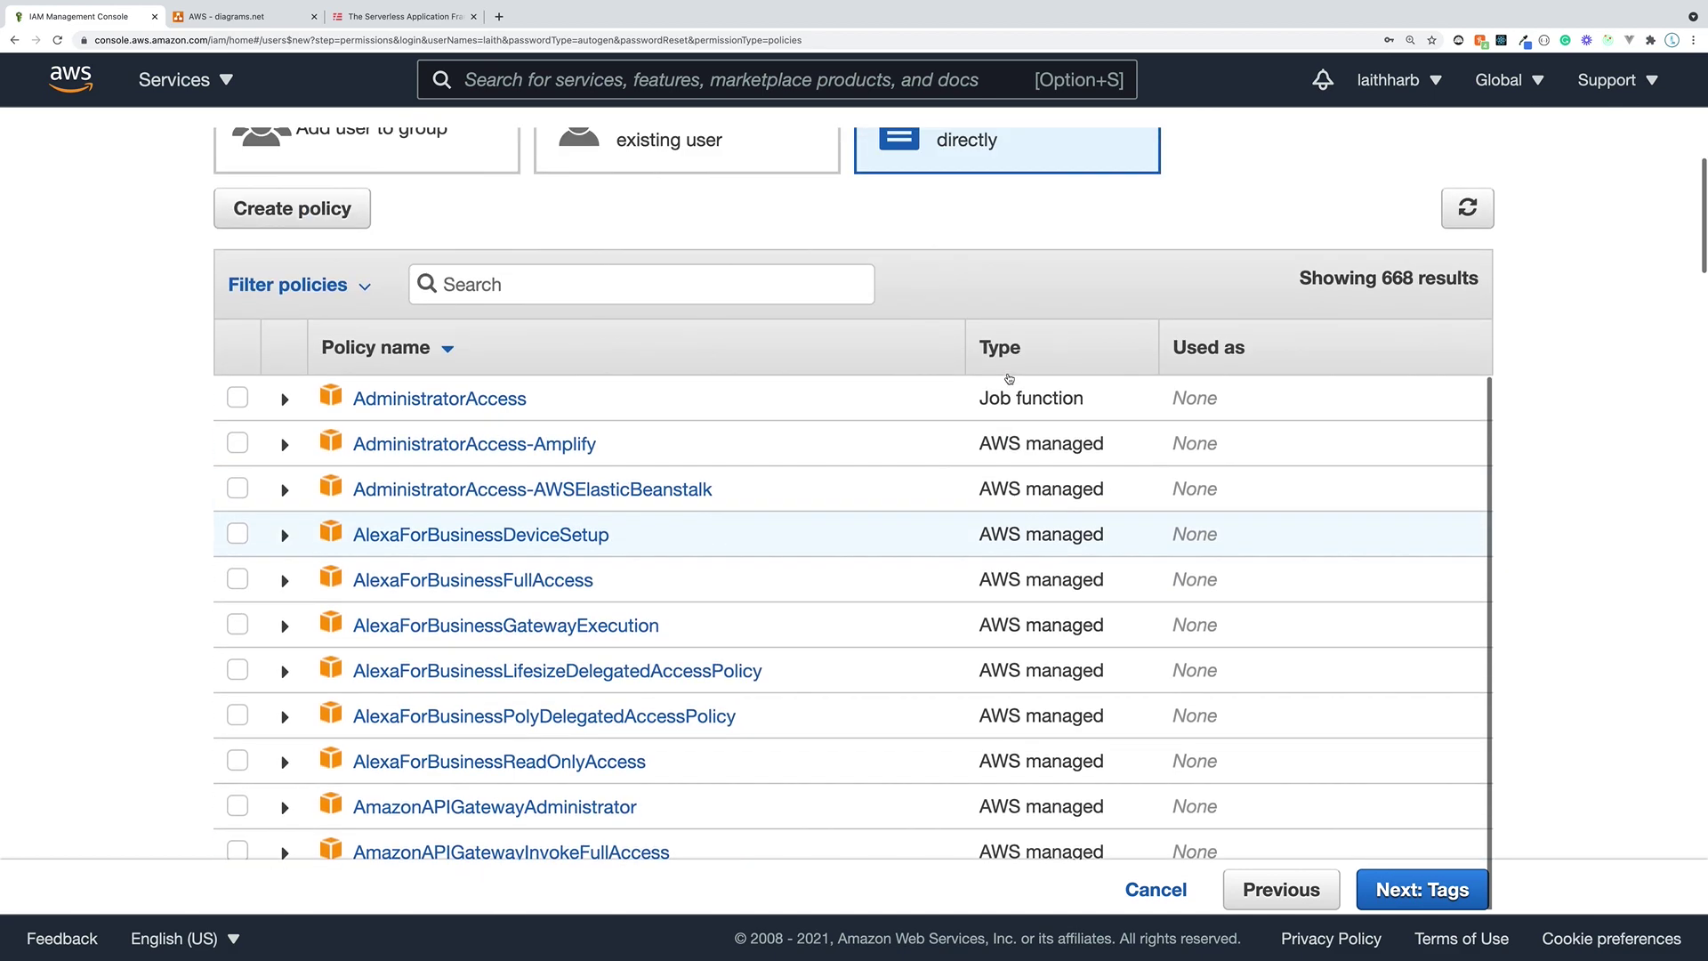
{"action": "left_click", "coordinate": [382, 187]}
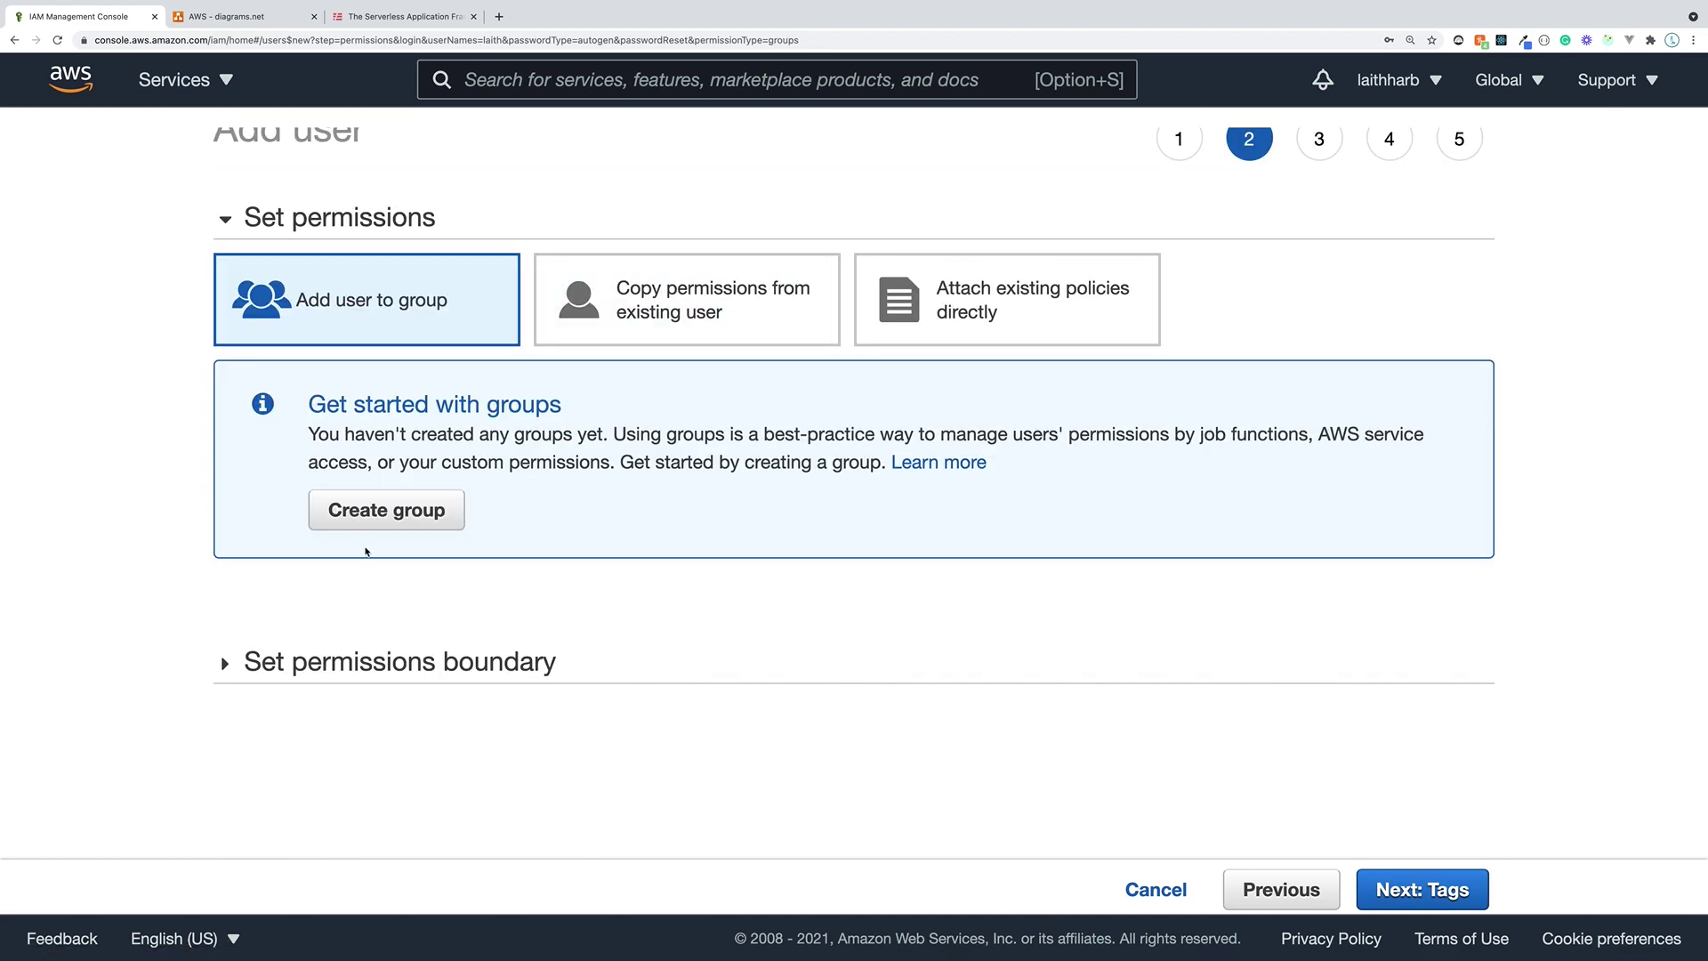
- Start creating a new user group and name it admin
{"action": "left_click", "coordinate": [391, 514]}
{"action": "left_click", "coordinate": [560, 382]}
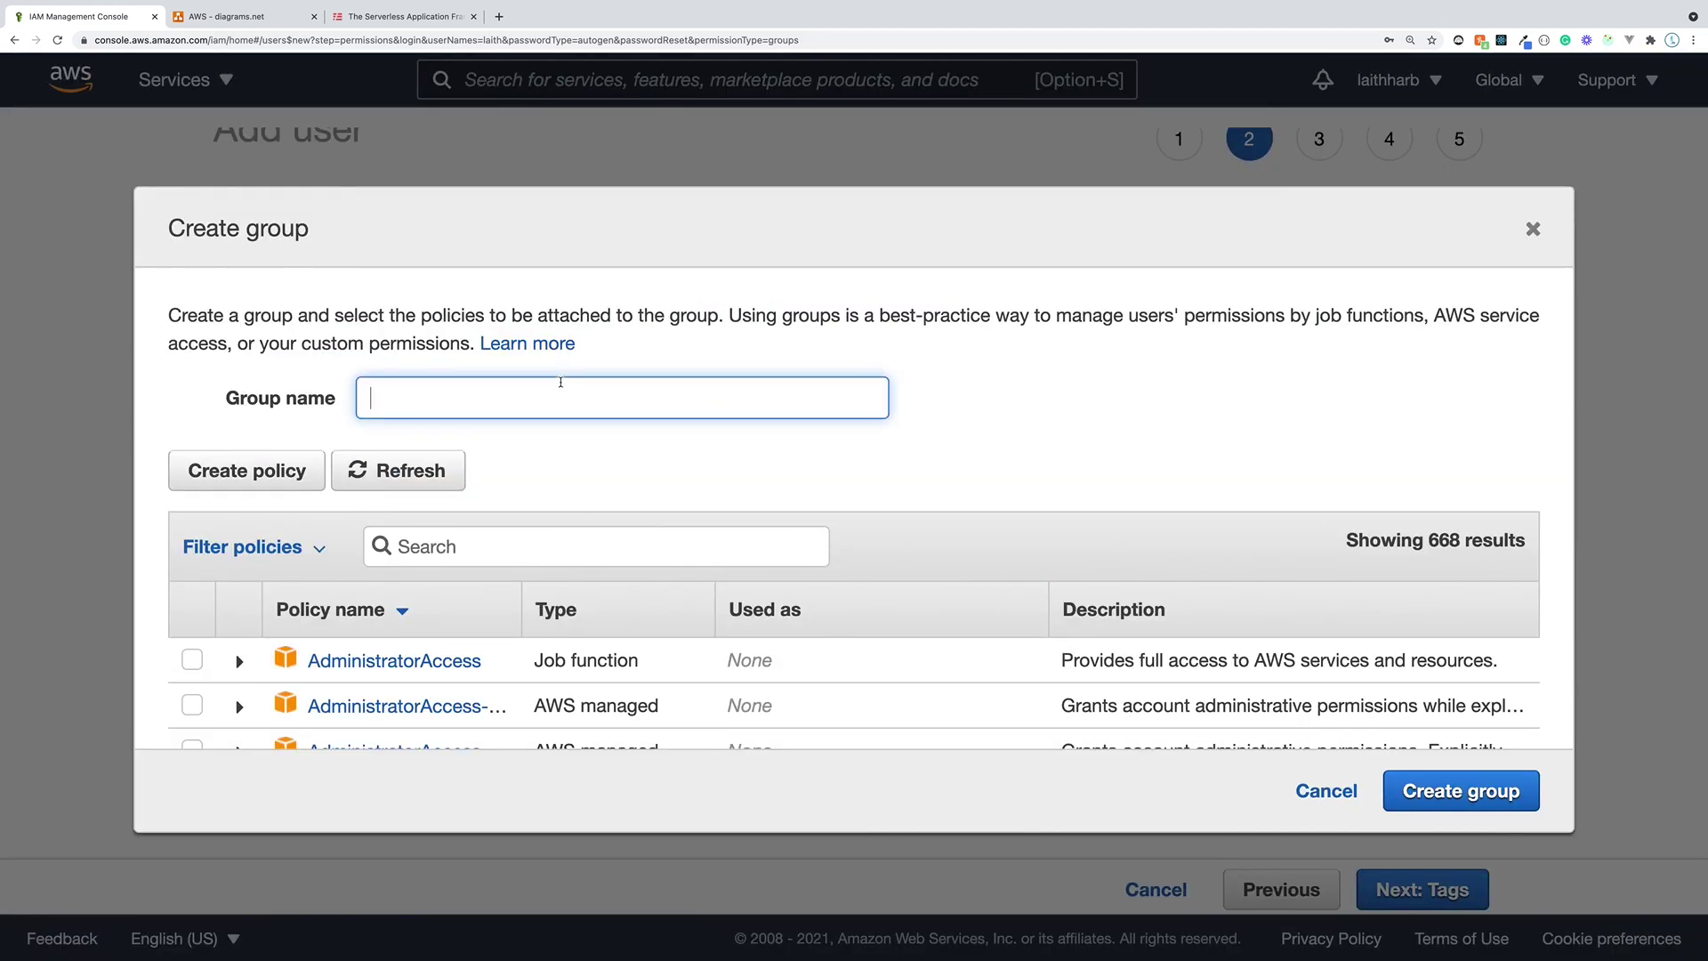
{"action": "type", "text": "al"}
{"action": "key", "text": "BackSpace"}
{"action": "key", "text": "BackSpace"}
{"action": "type", "text": "admin"}
- Browse the available policies, attach AdministratorAccess to the admin group, and create the group
{"action": "scroll", "coordinate": [587, 452], "scroll_direction": "down", "scroll_amount": 5}
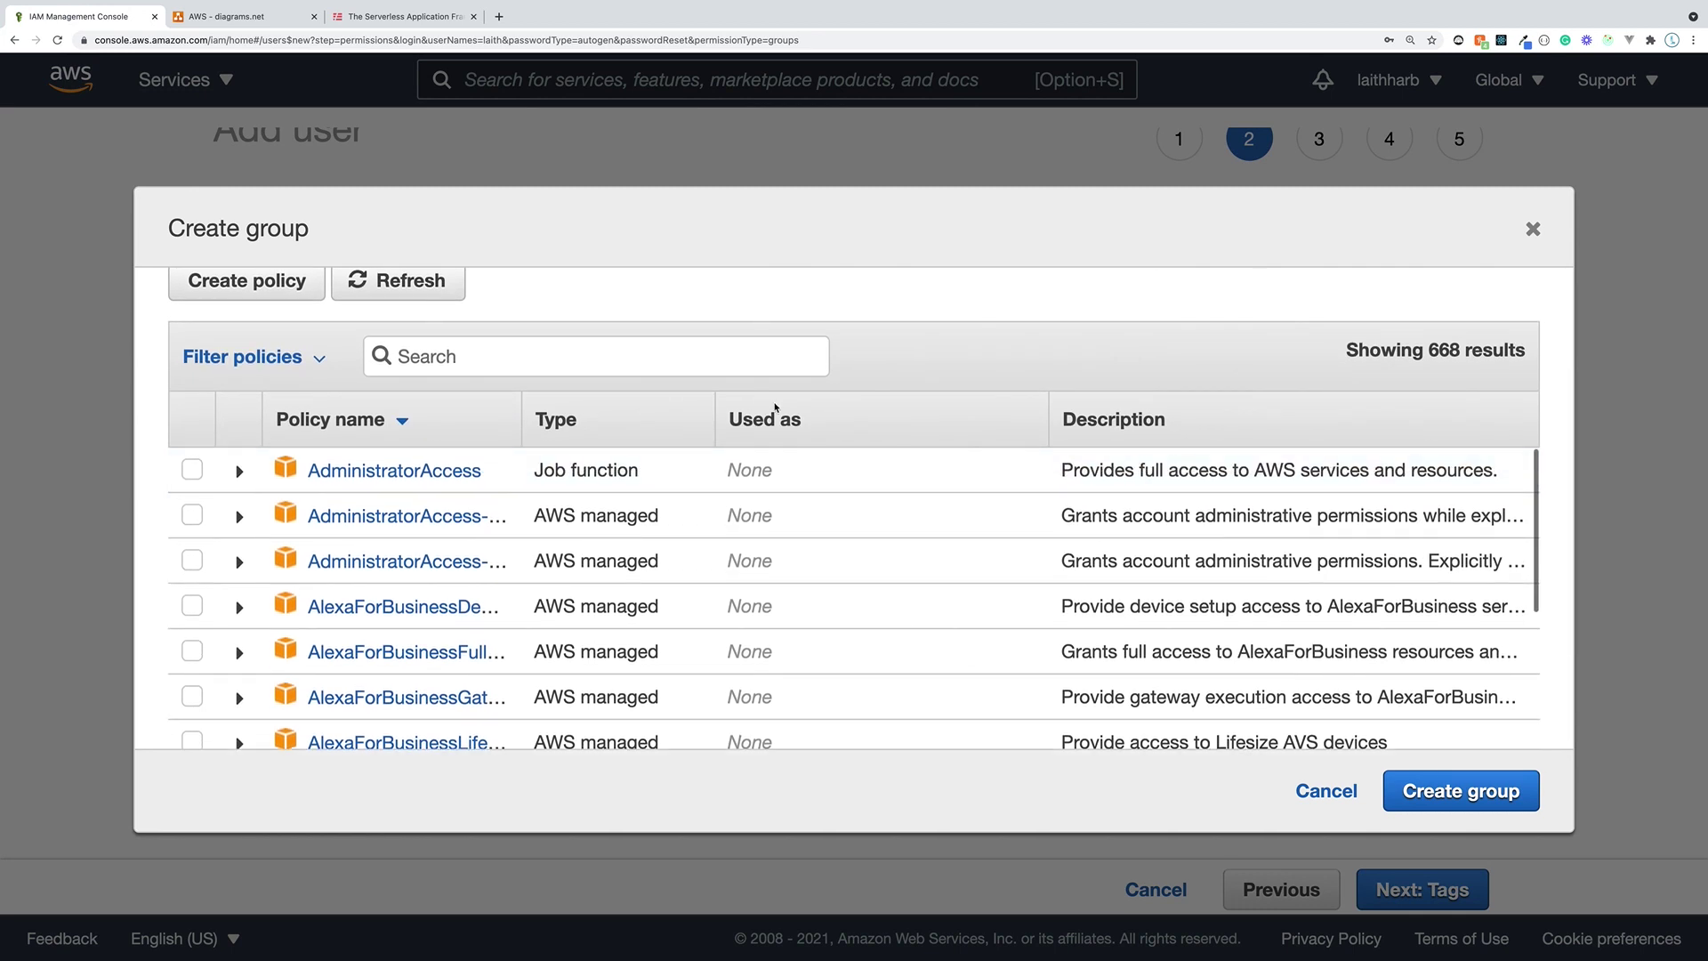
{"action": "scroll", "coordinate": [775, 418], "scroll_direction": "up", "scroll_amount": 1}
{"action": "scroll", "coordinate": [687, 593], "scroll_direction": "down", "scroll_amount": 15}
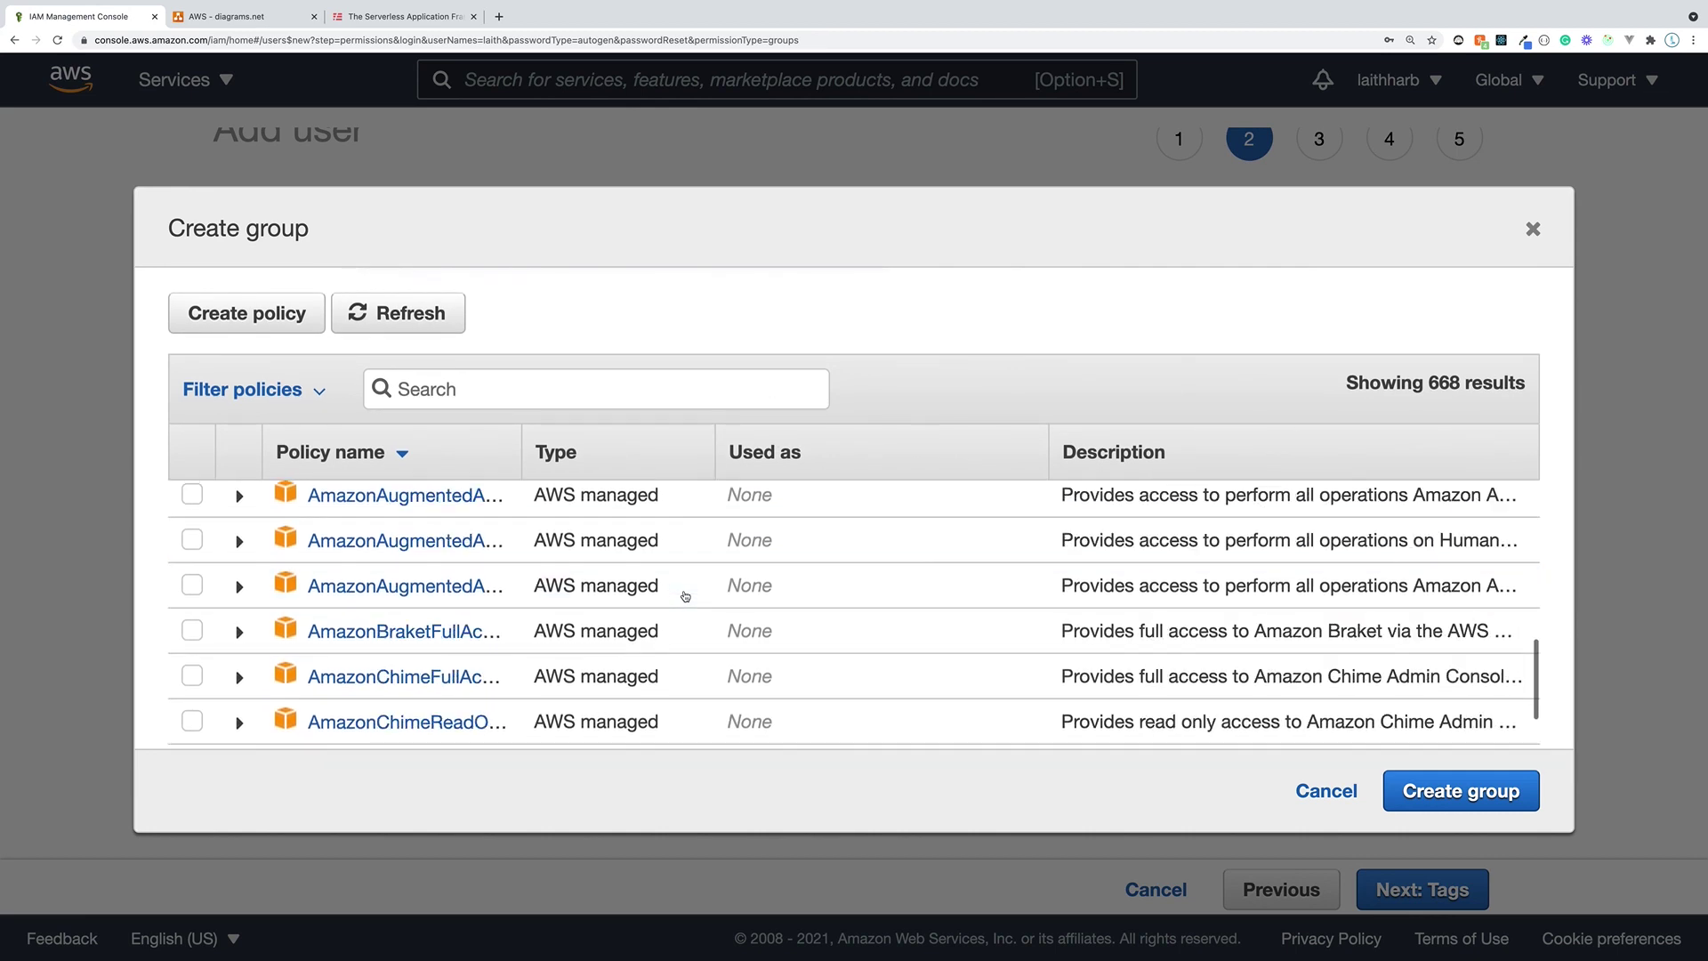
{"action": "scroll", "coordinate": [569, 587], "scroll_direction": "down", "scroll_amount": 10}
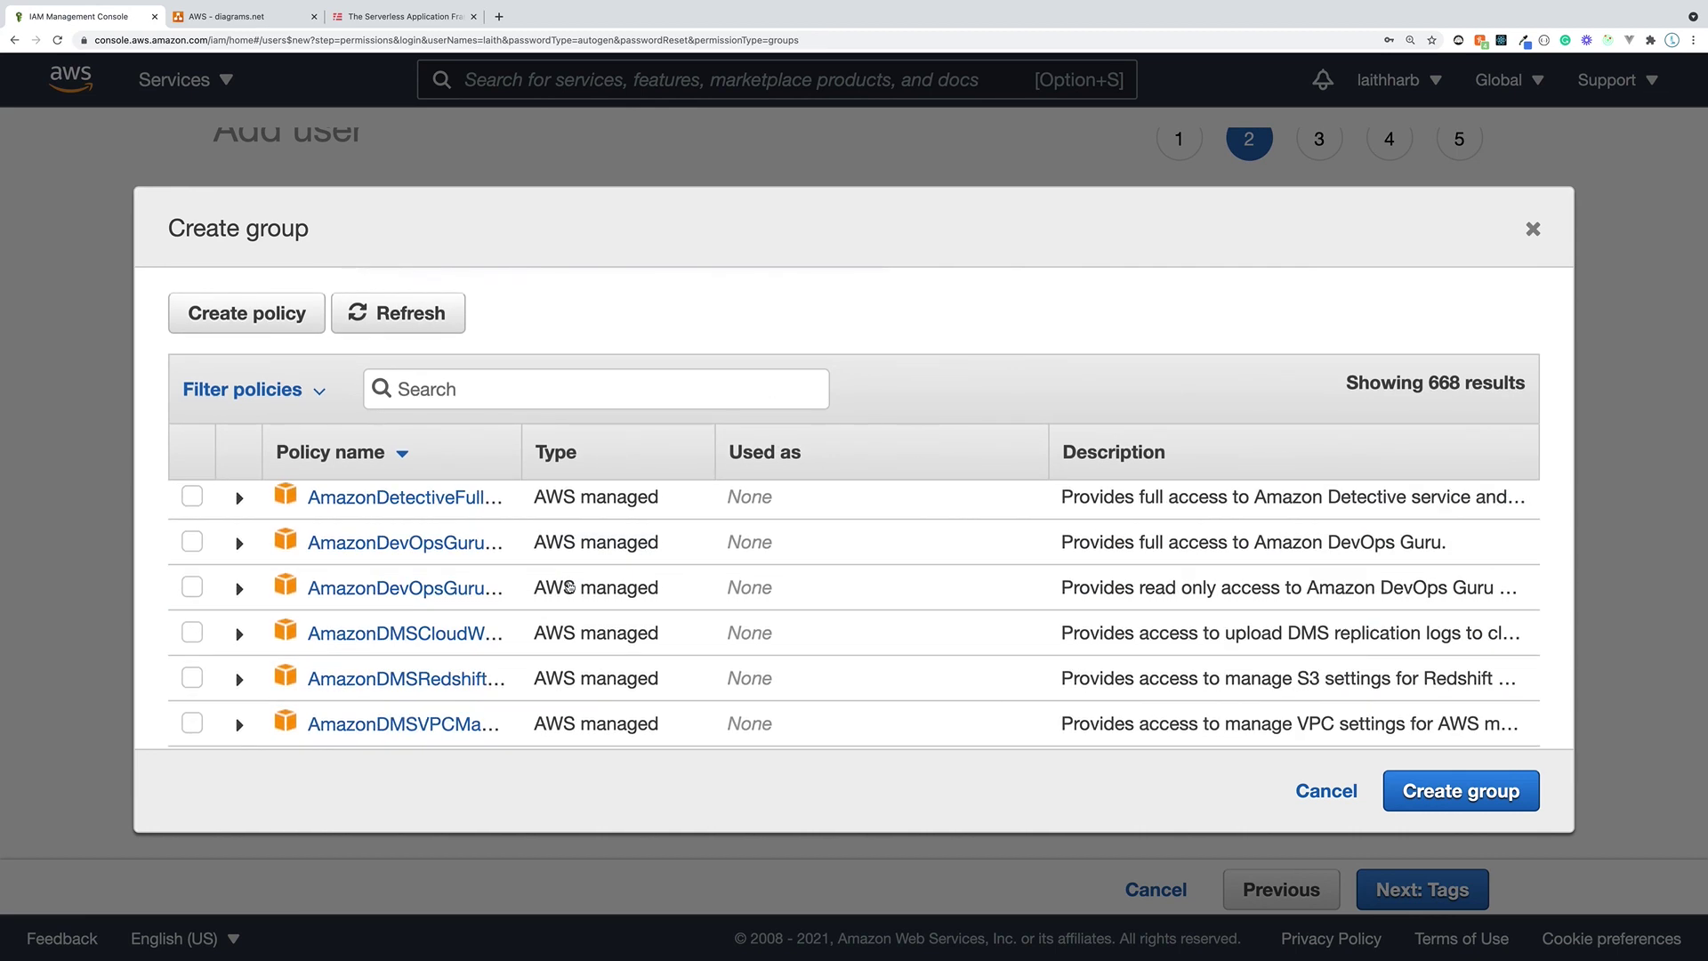
{"action": "scroll", "coordinate": [570, 585], "scroll_direction": "down", "scroll_amount": 3}
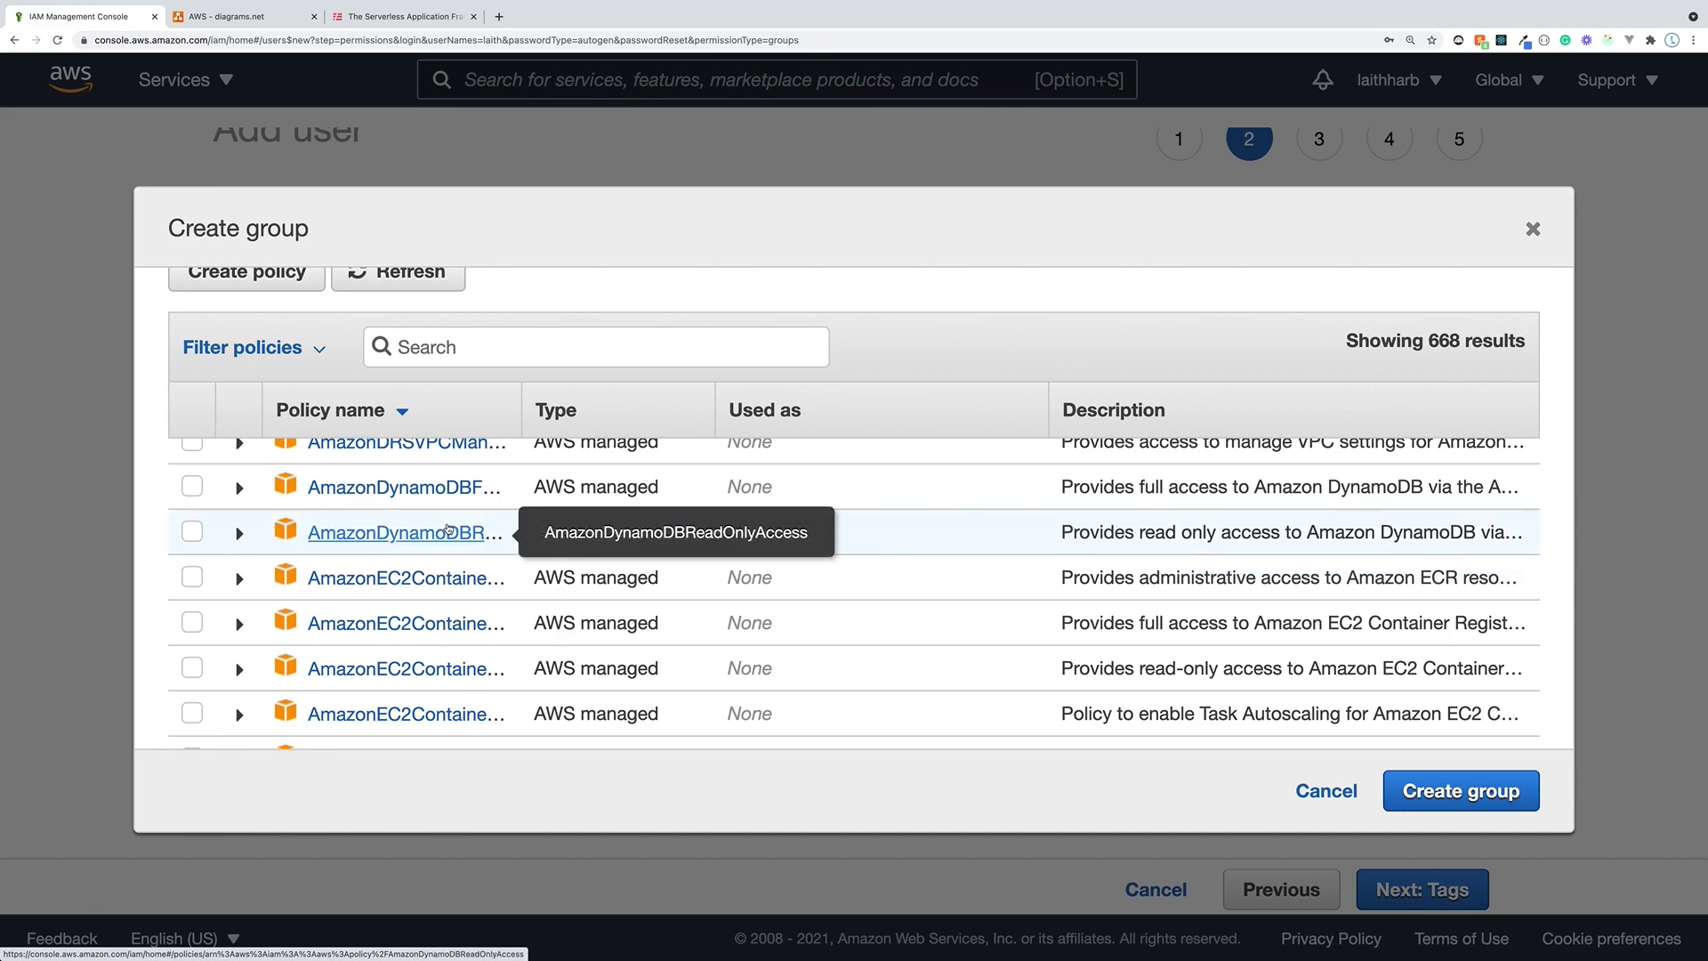
{"action": "scroll", "coordinate": [448, 531], "scroll_direction": "up", "scroll_amount": 20}
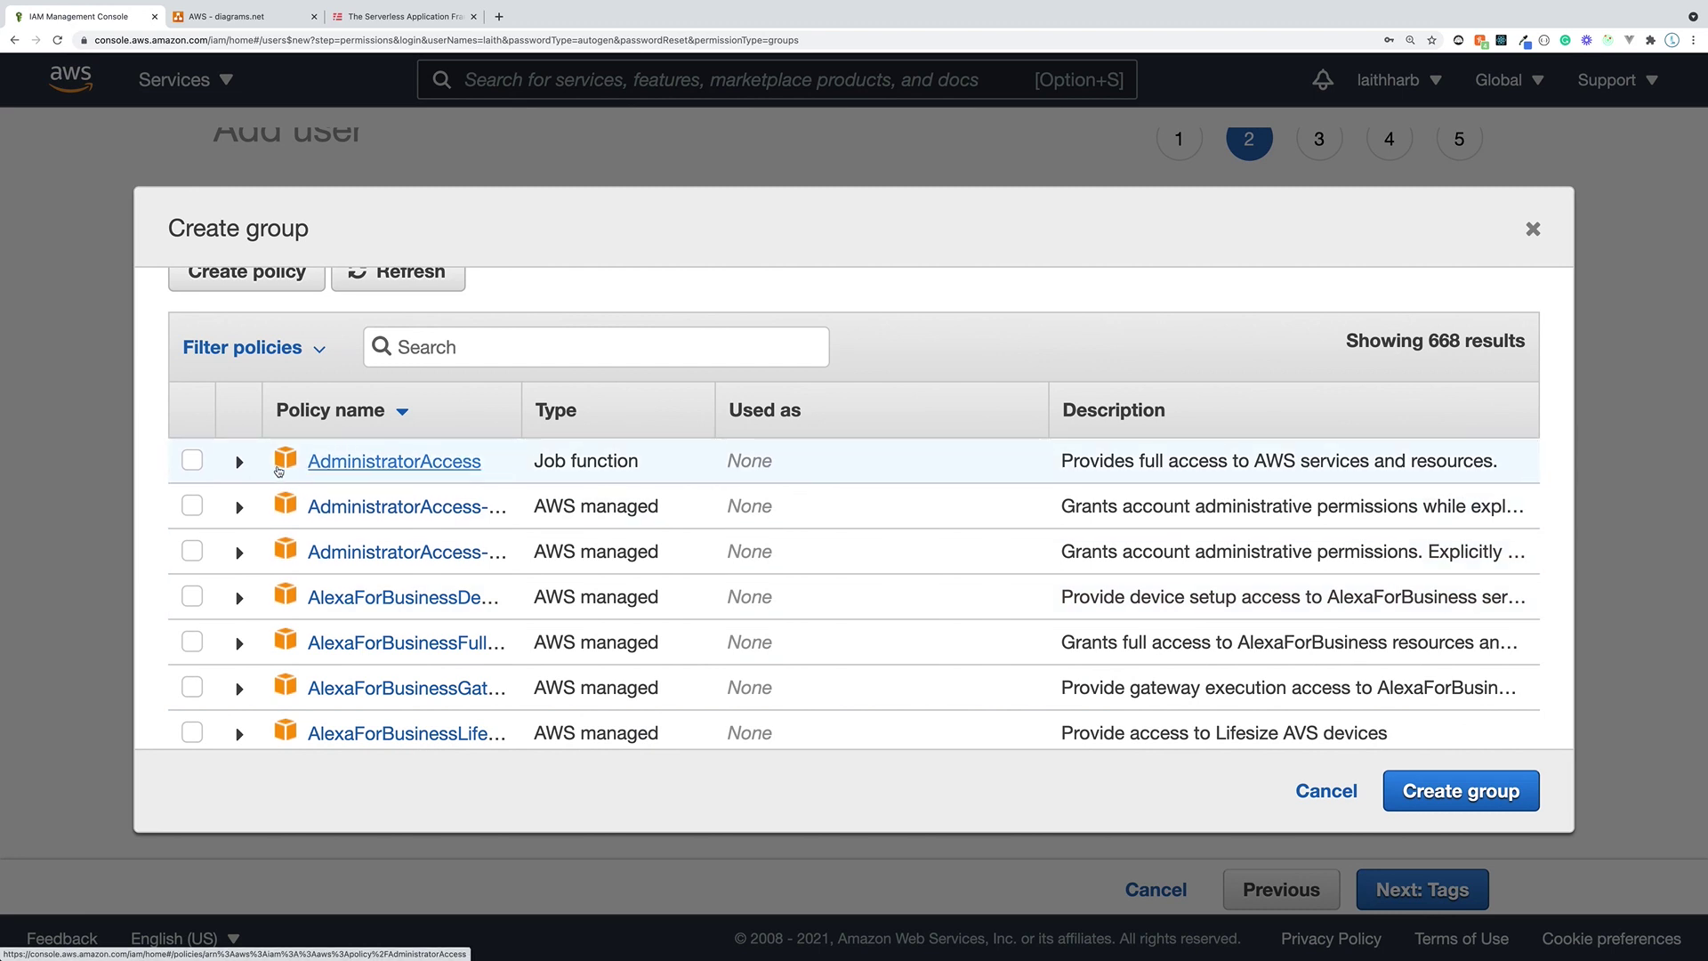
{"action": "left_click", "coordinate": [191, 461]}
{"action": "scroll", "coordinate": [351, 447], "scroll_direction": "up", "scroll_amount": 3}
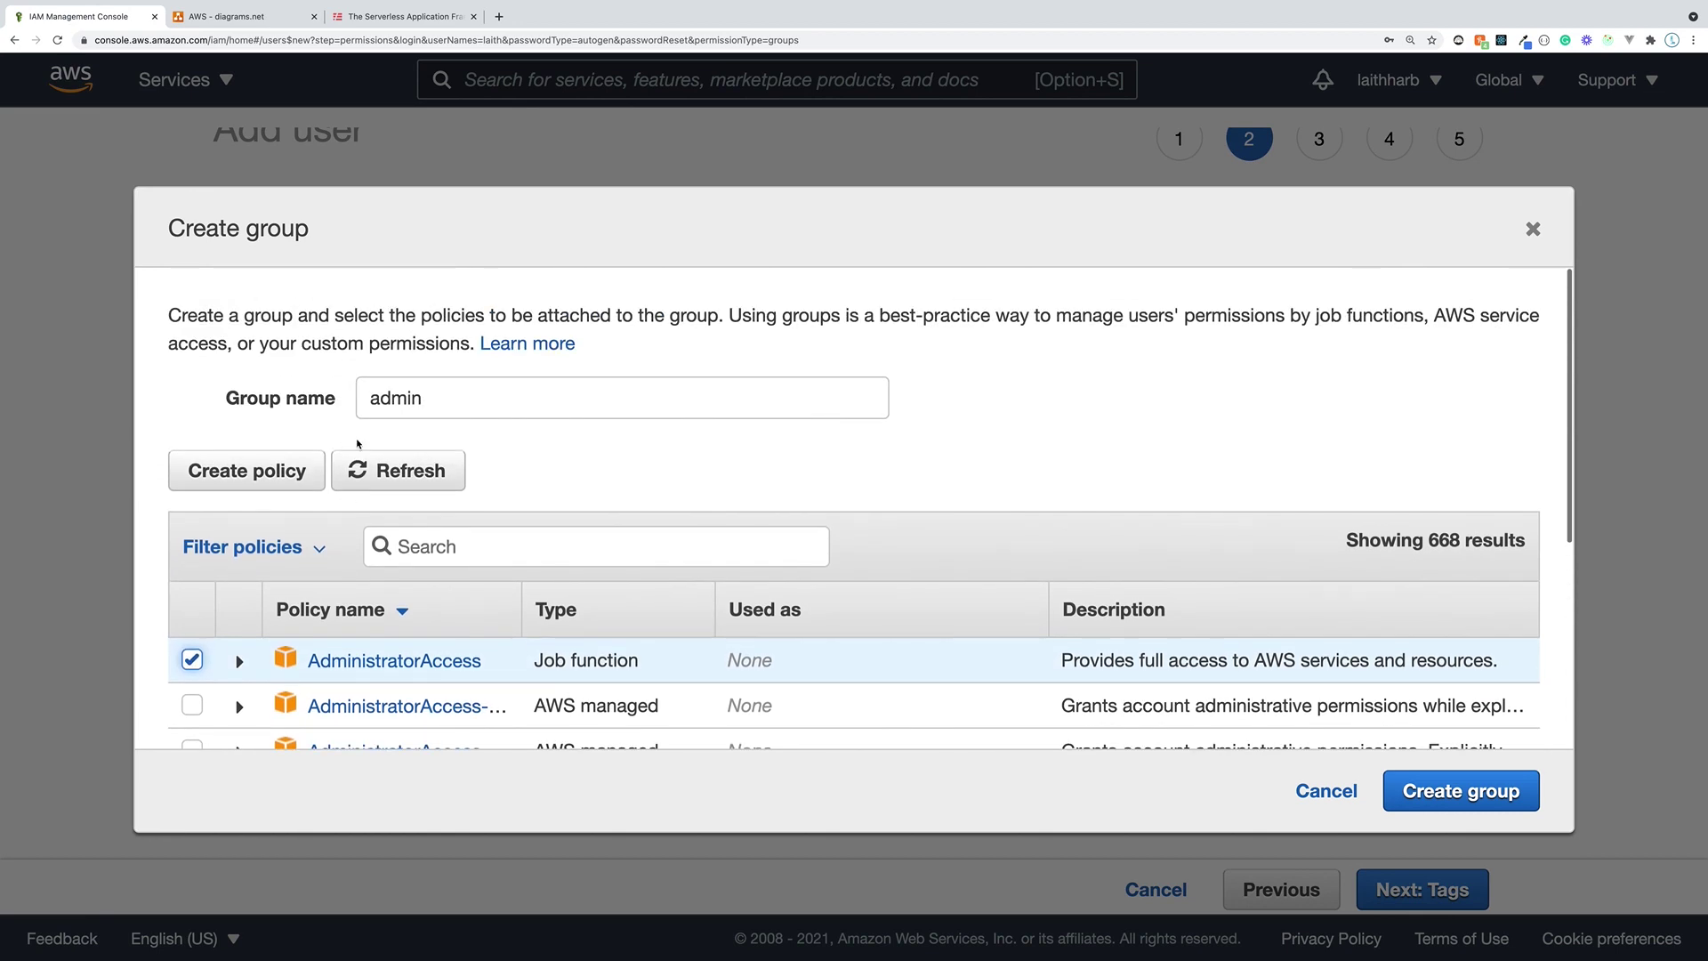
{"action": "scroll", "coordinate": [469, 401], "scroll_direction": "down", "scroll_amount": 5}
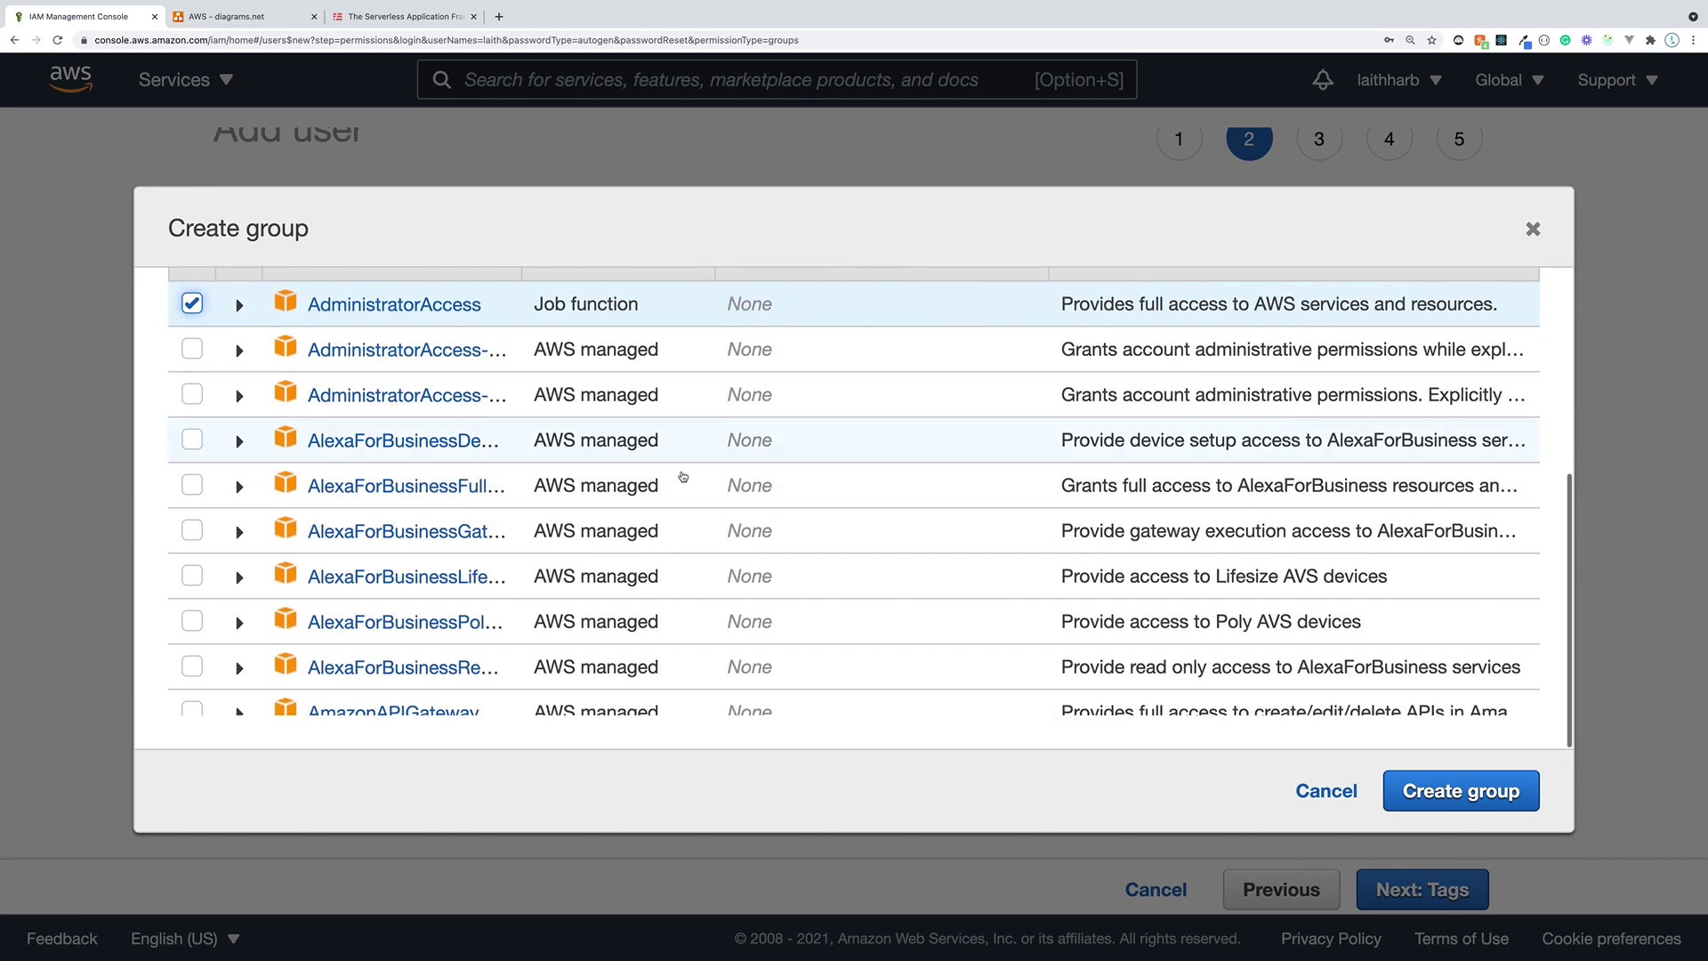
{"action": "left_click", "coordinate": [1477, 797]}
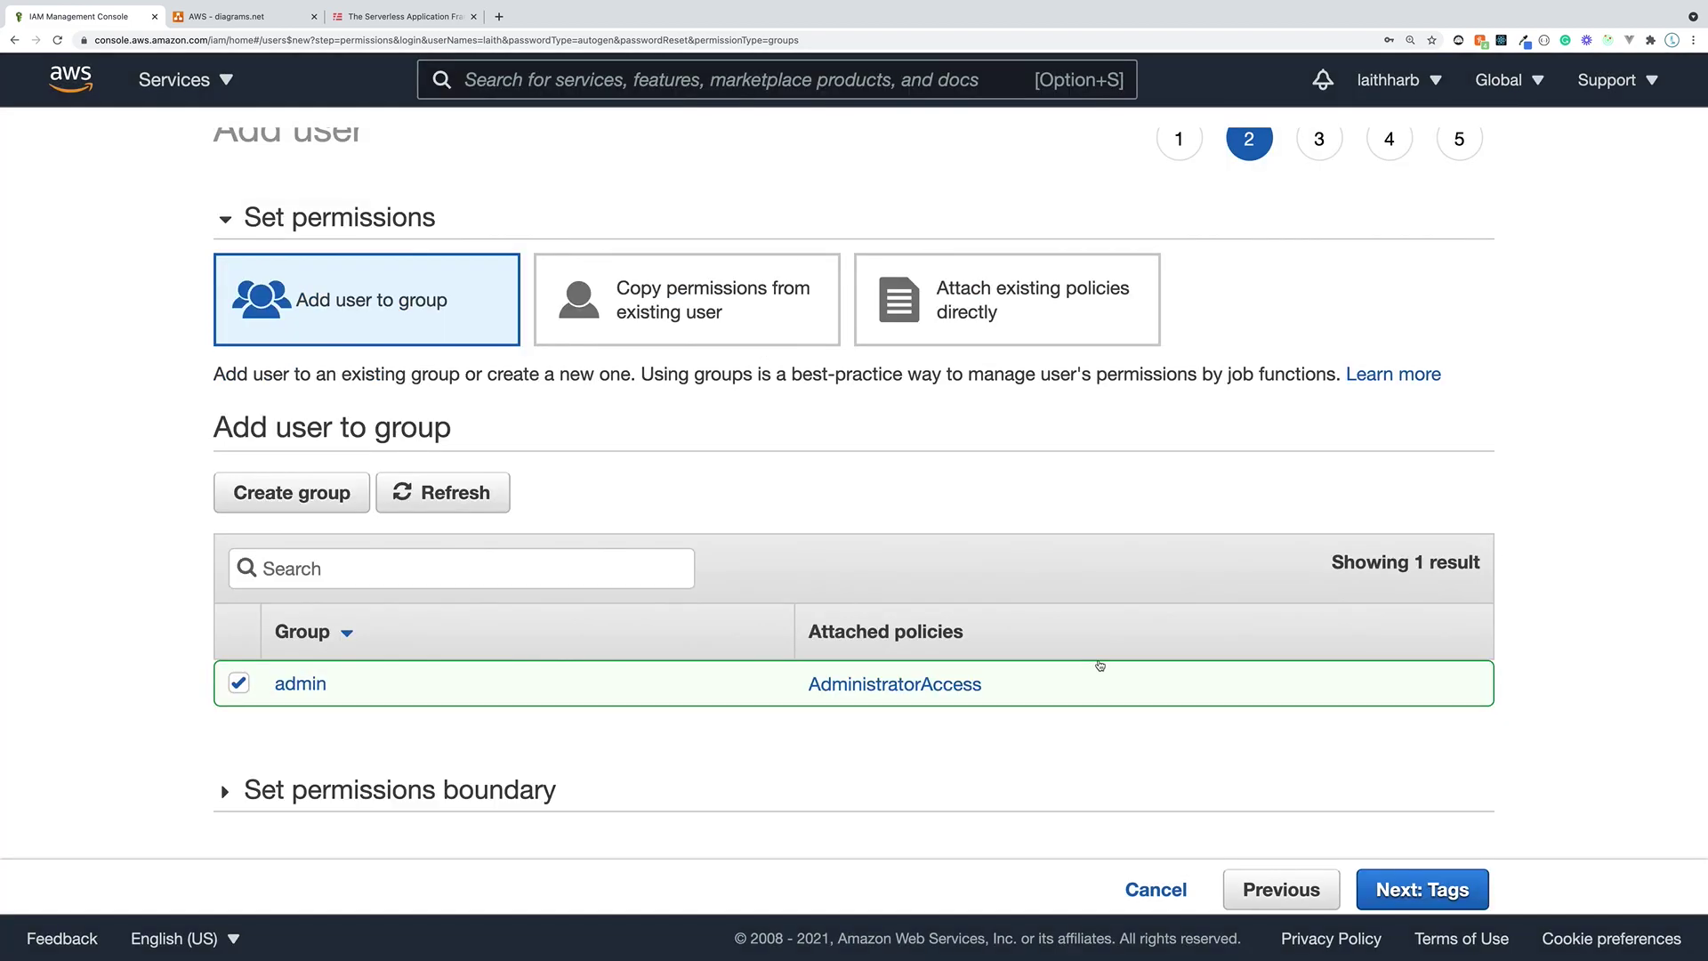
- Deselect and reselect the admin group for the new user, and continue to the tags stage
{"action": "scroll", "coordinate": [733, 623], "scroll_direction": "down", "scroll_amount": 1}
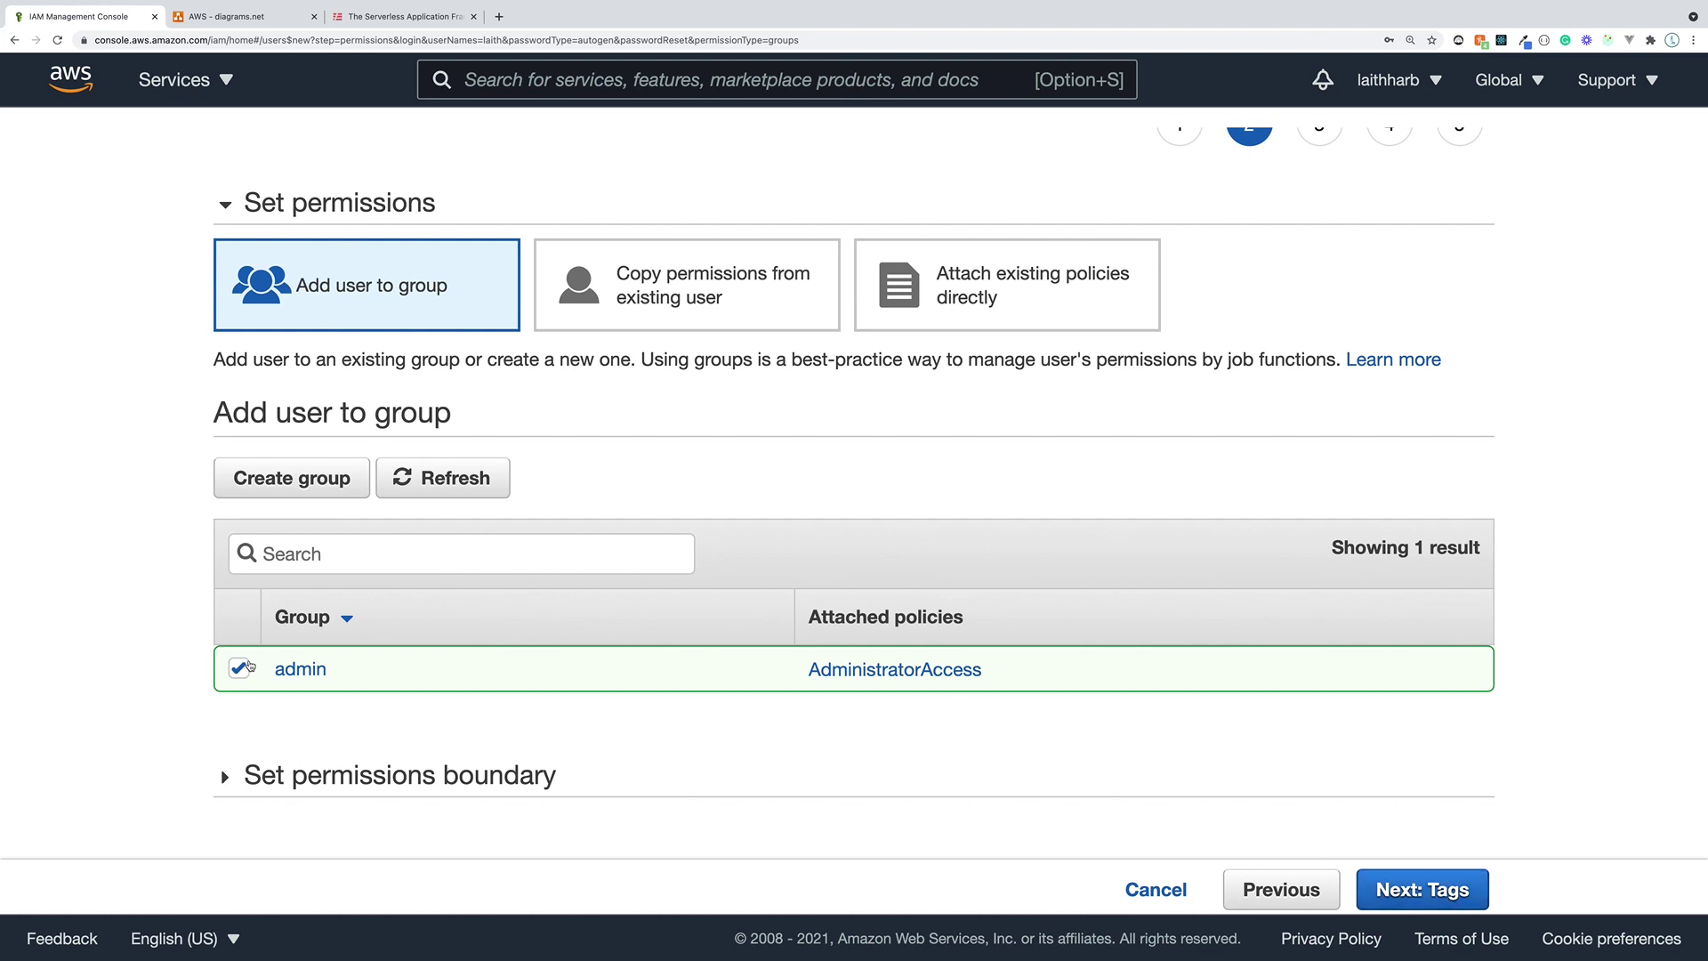
{"action": "left_click", "coordinate": [247, 667]}
{"action": "left_click", "coordinate": [244, 671]}
{"action": "scroll", "coordinate": [623, 384], "scroll_direction": "up", "scroll_amount": 1}
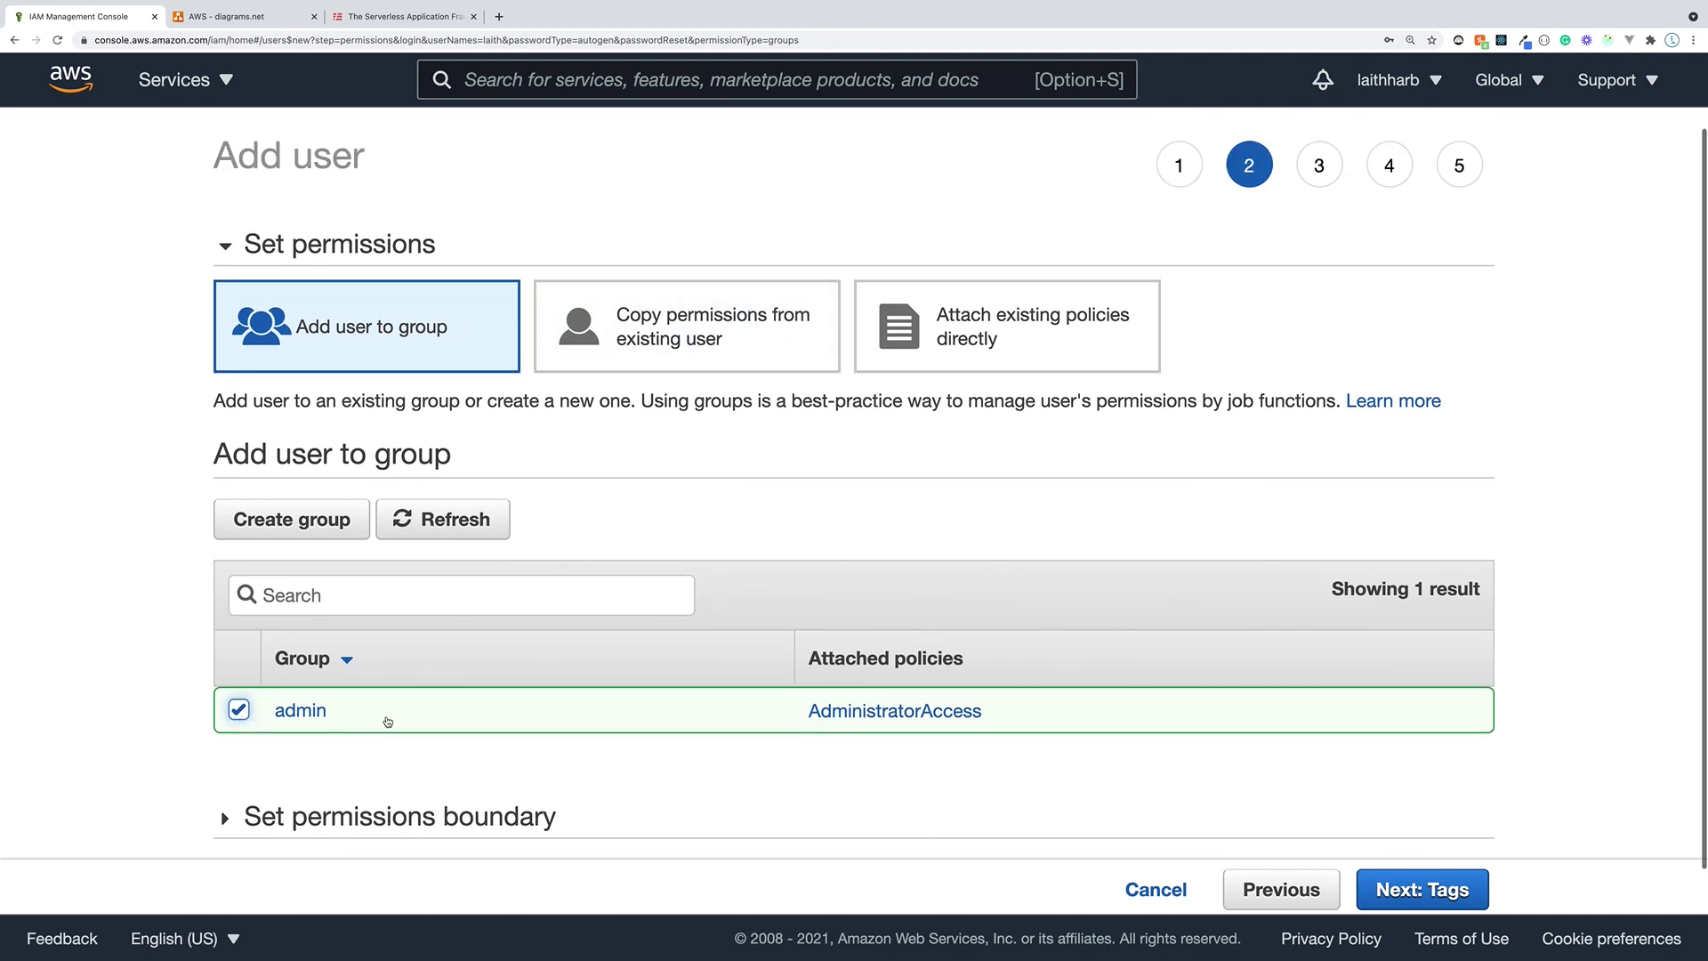
{"action": "scroll", "coordinate": [711, 730], "scroll_direction": "down", "scroll_amount": 1}
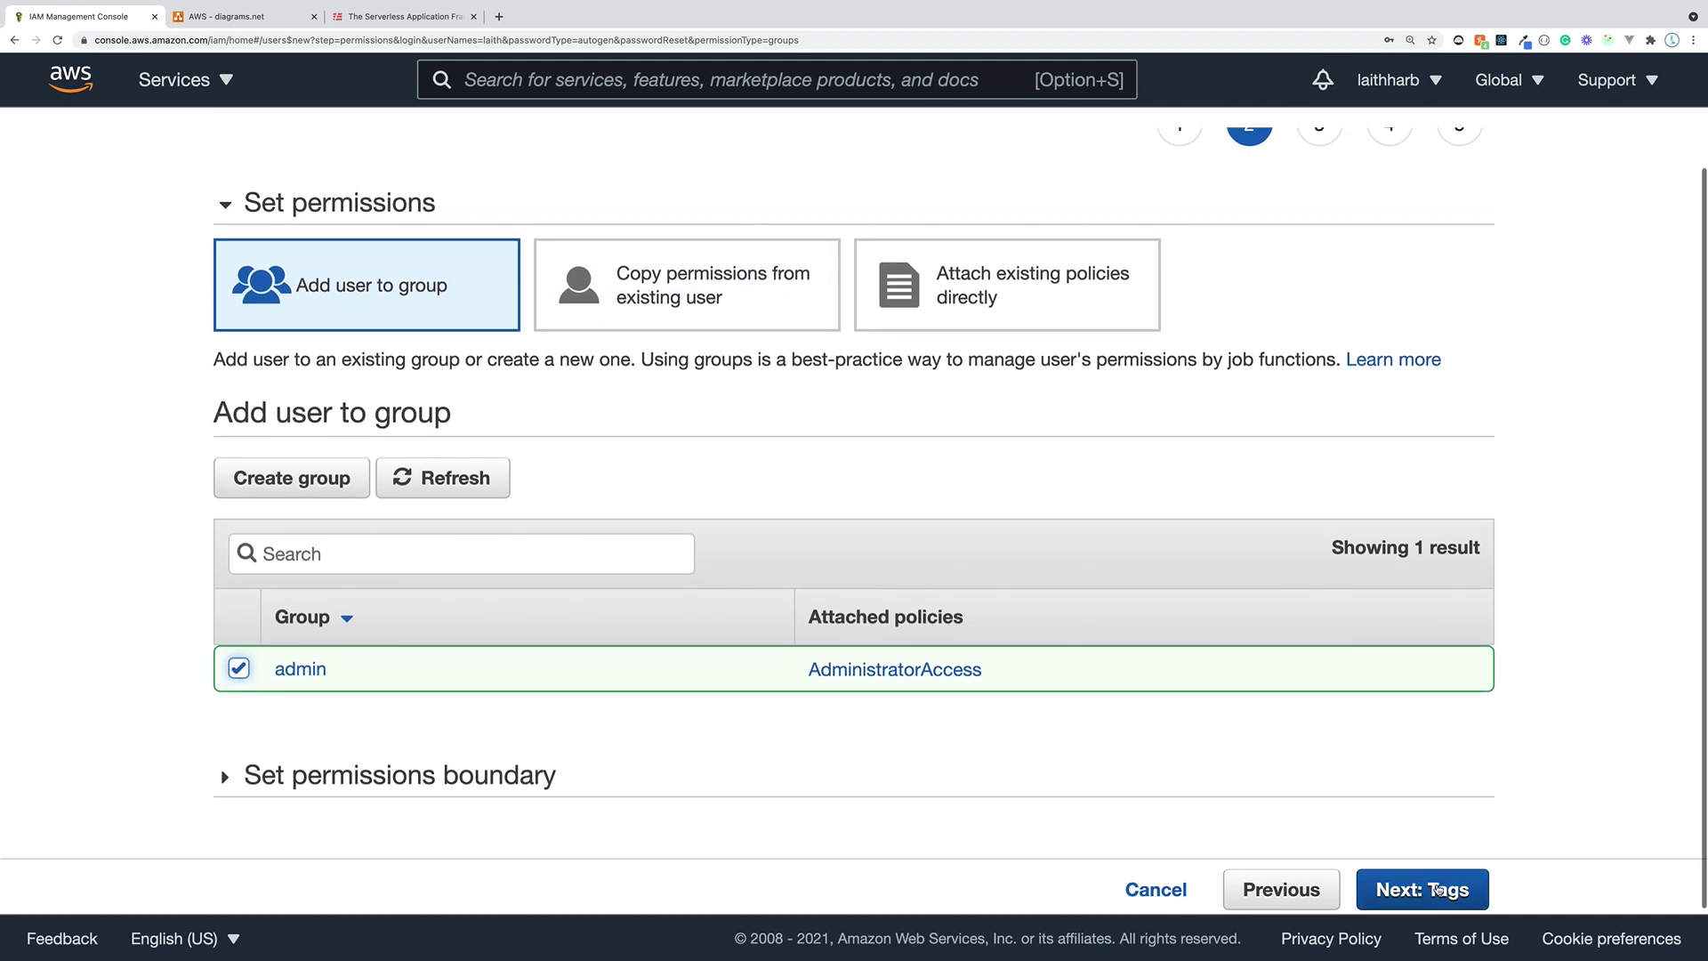
{"action": "left_click", "coordinate": [1422, 890]}
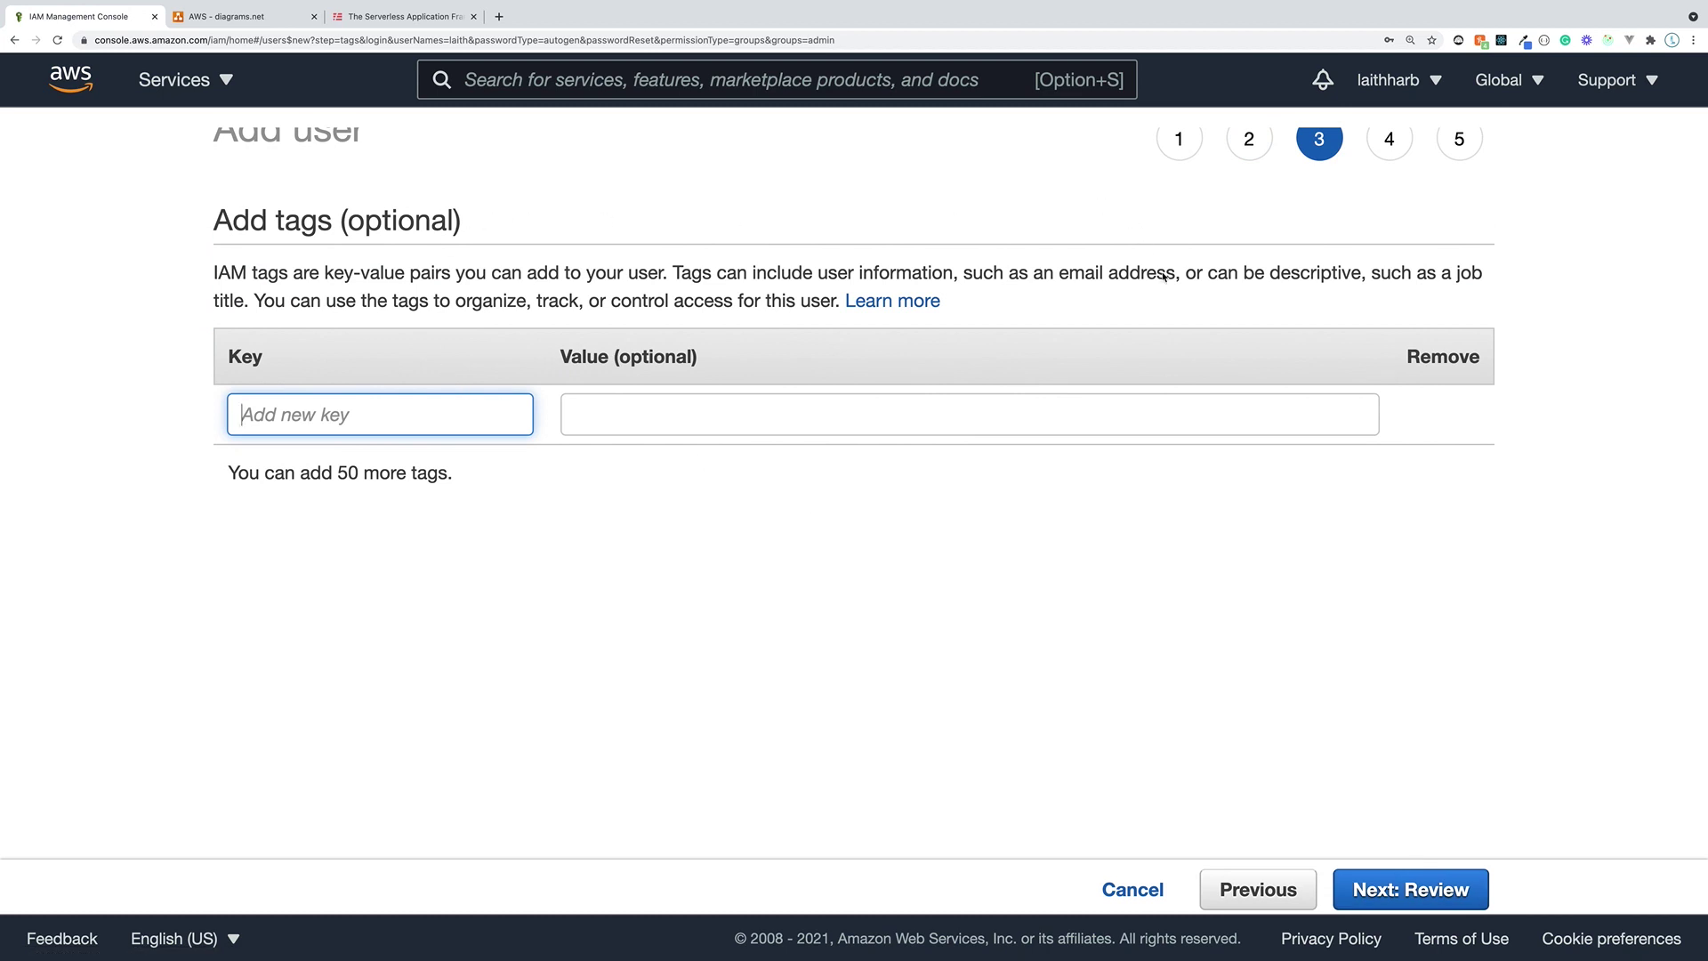
- Examine the description of IAM tags and the key and value fields for an optional user tag
{"action": "left_click_drag", "start_coordinate": [1108, 324], "coordinate": [151, 285]}
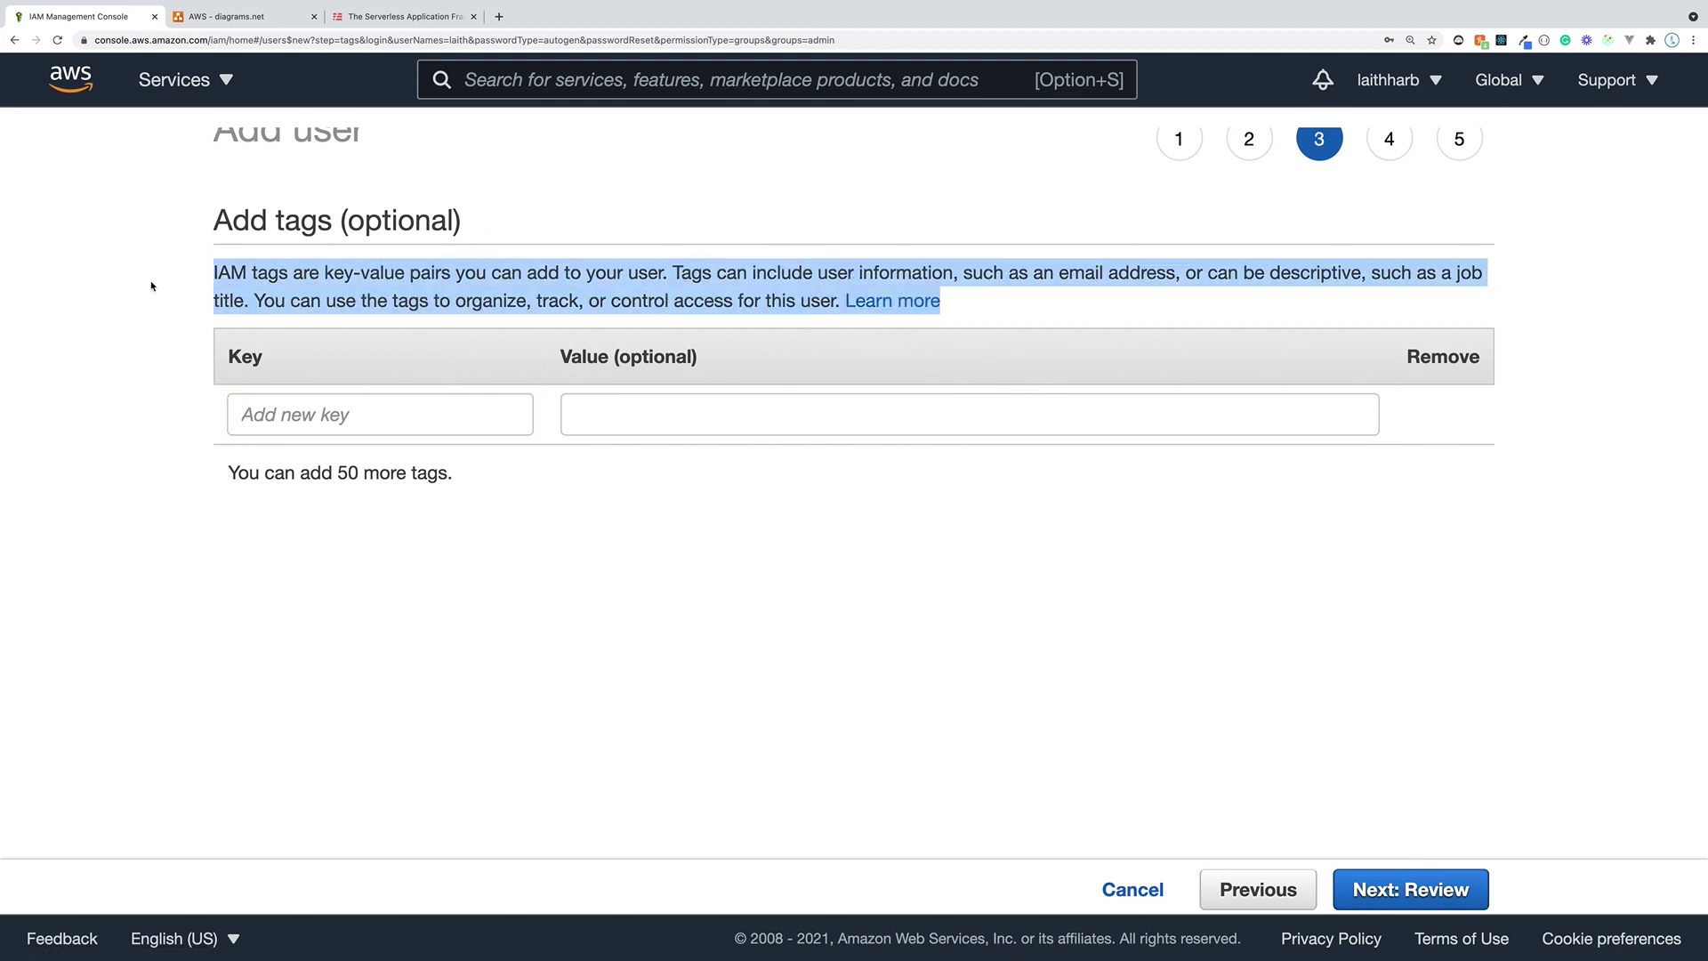
{"action": "left_click", "coordinate": [386, 276]}
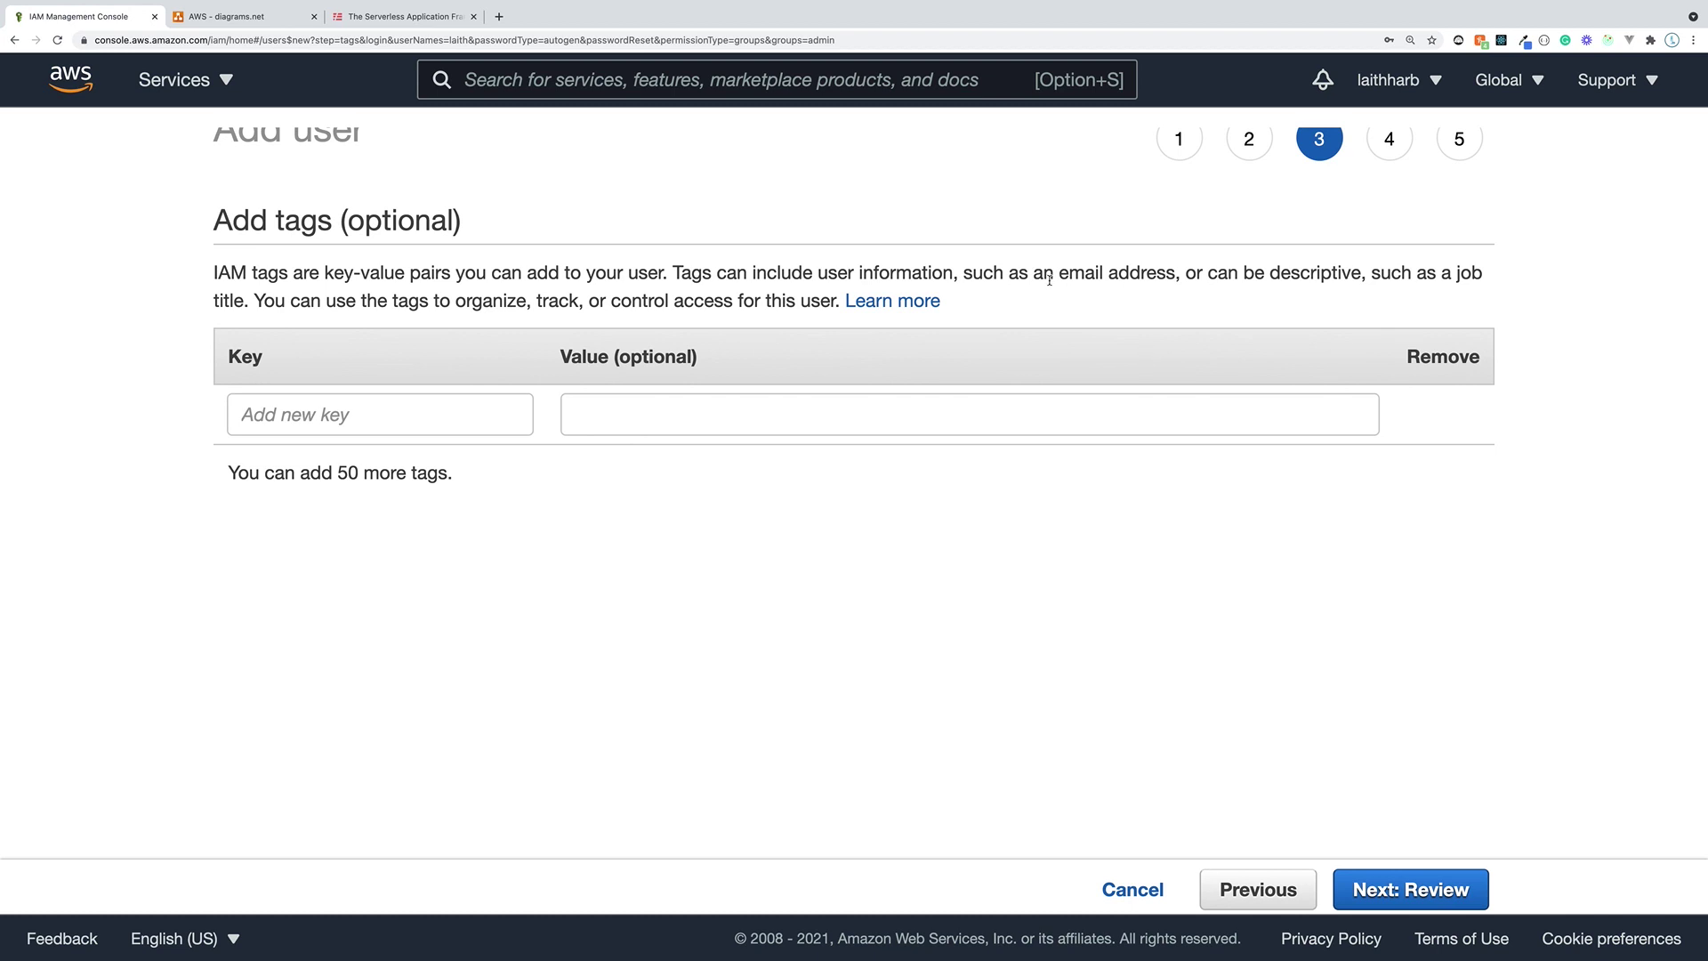
{"action": "left_click_drag", "start_coordinate": [1048, 280], "coordinate": [1412, 272]}
{"action": "left_click", "coordinate": [488, 418]}
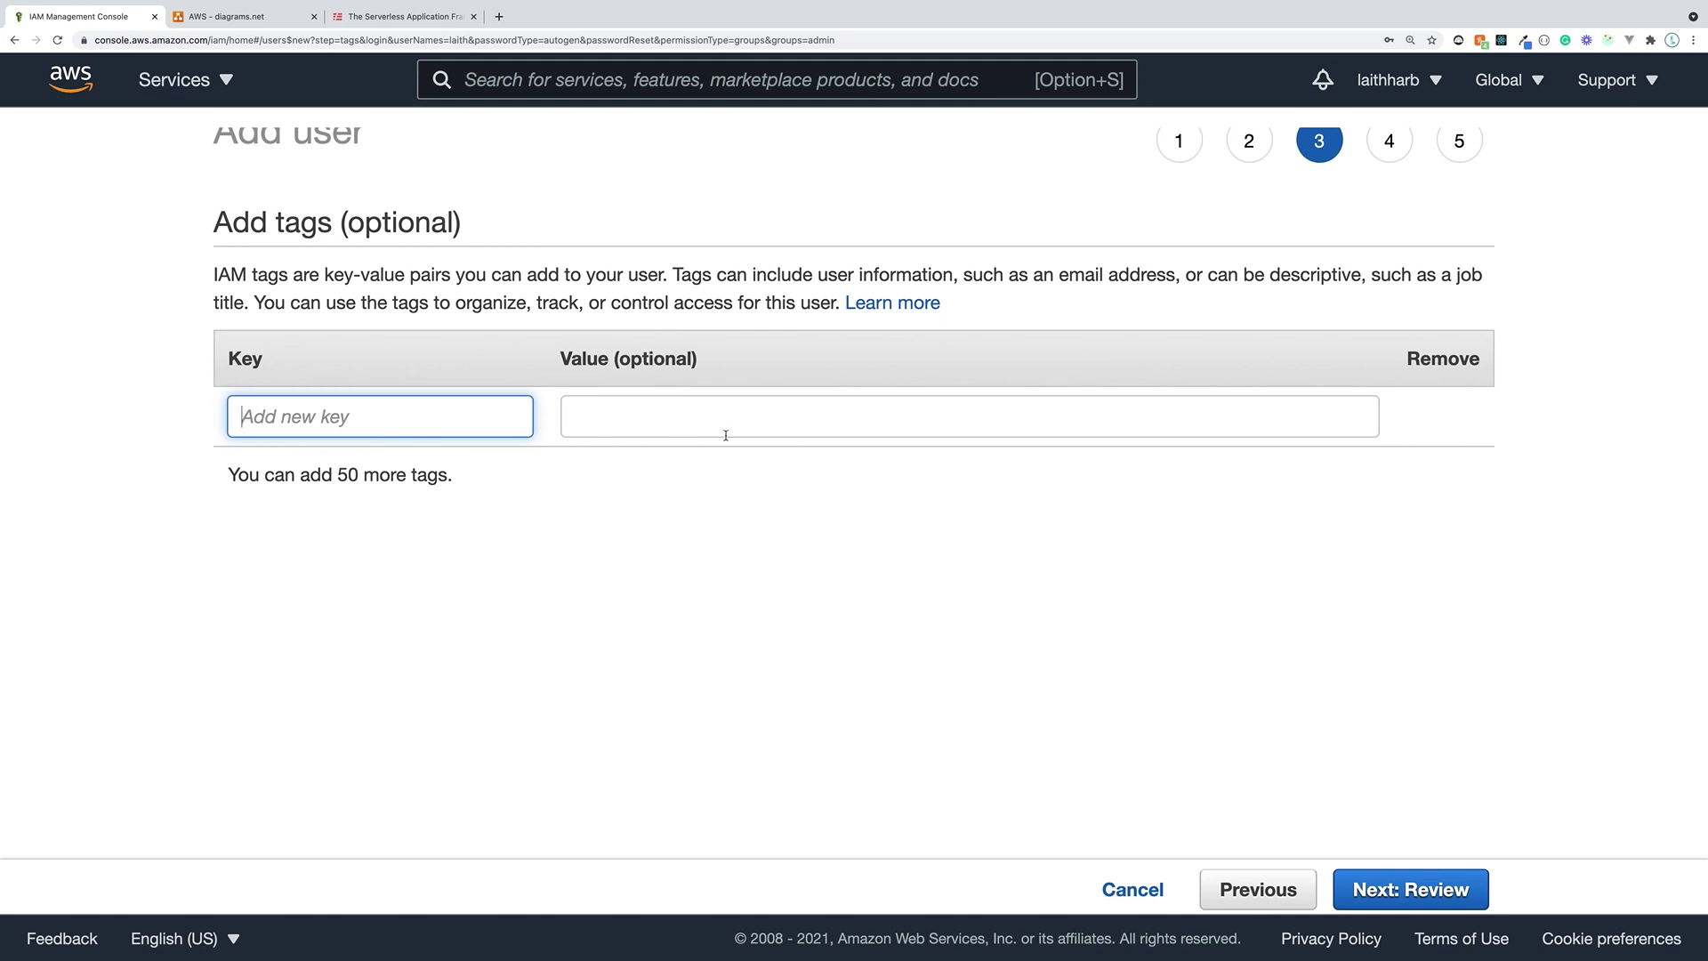
{"action": "left_click", "coordinate": [765, 418]}
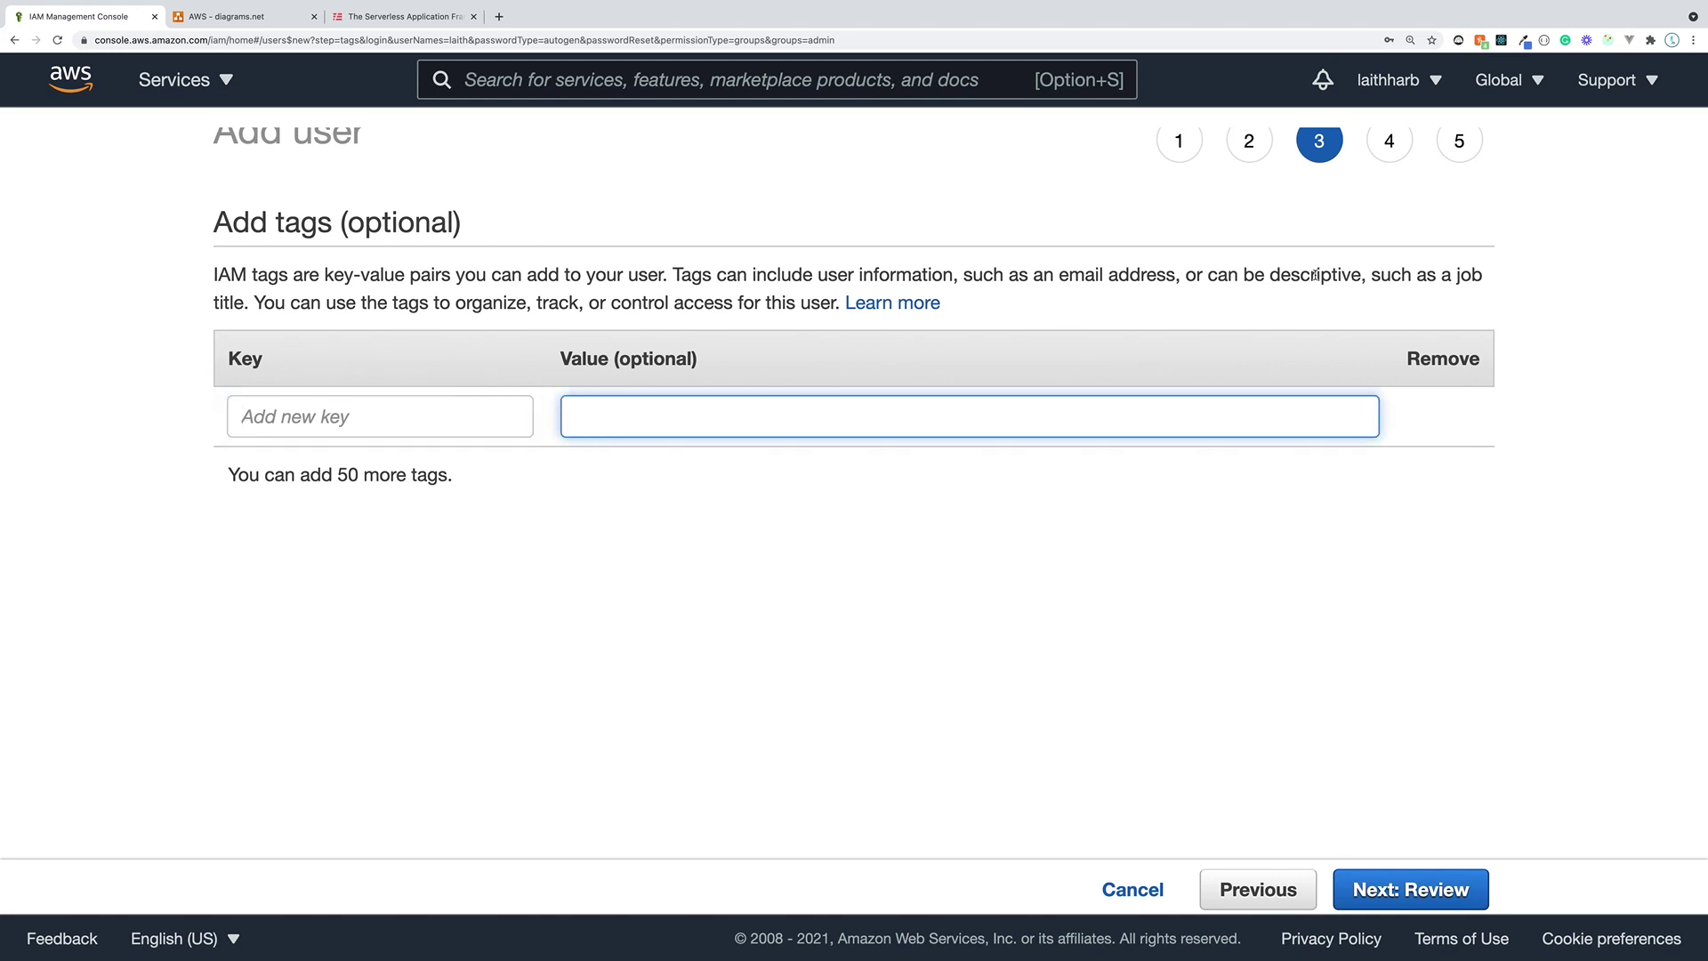
- Leave the optional tag key and value empty and continue to the review stage
{"action": "left_click", "coordinate": [248, 414]}
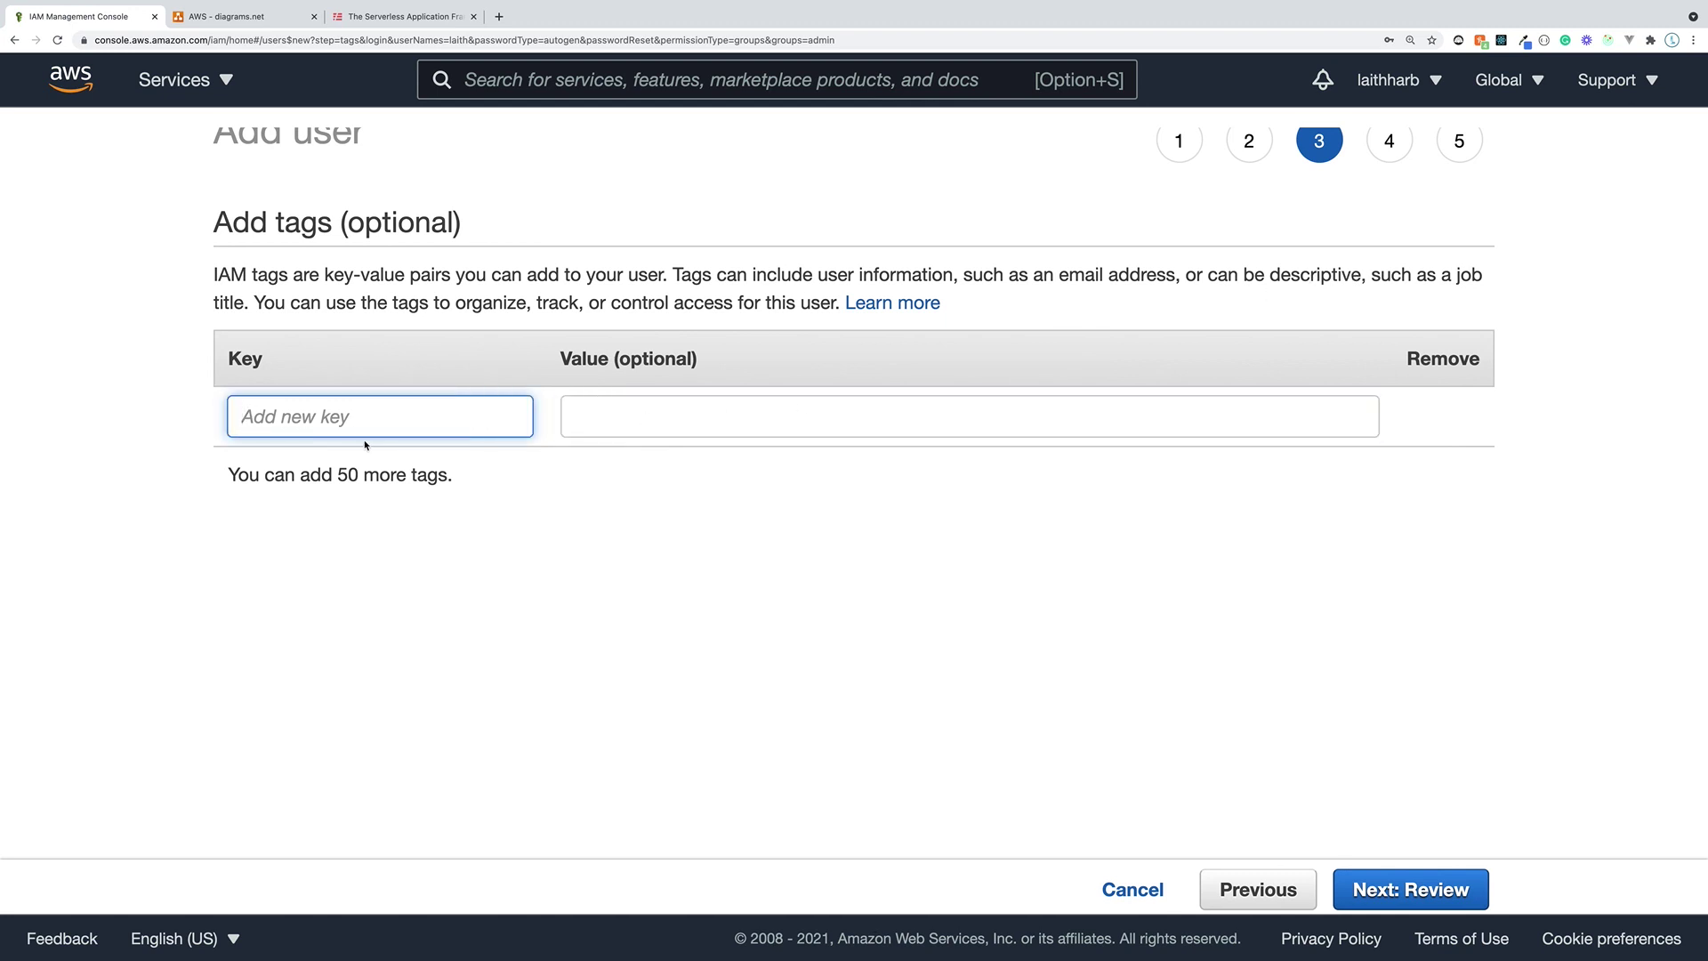
{"action": "left_click", "coordinate": [704, 434]}
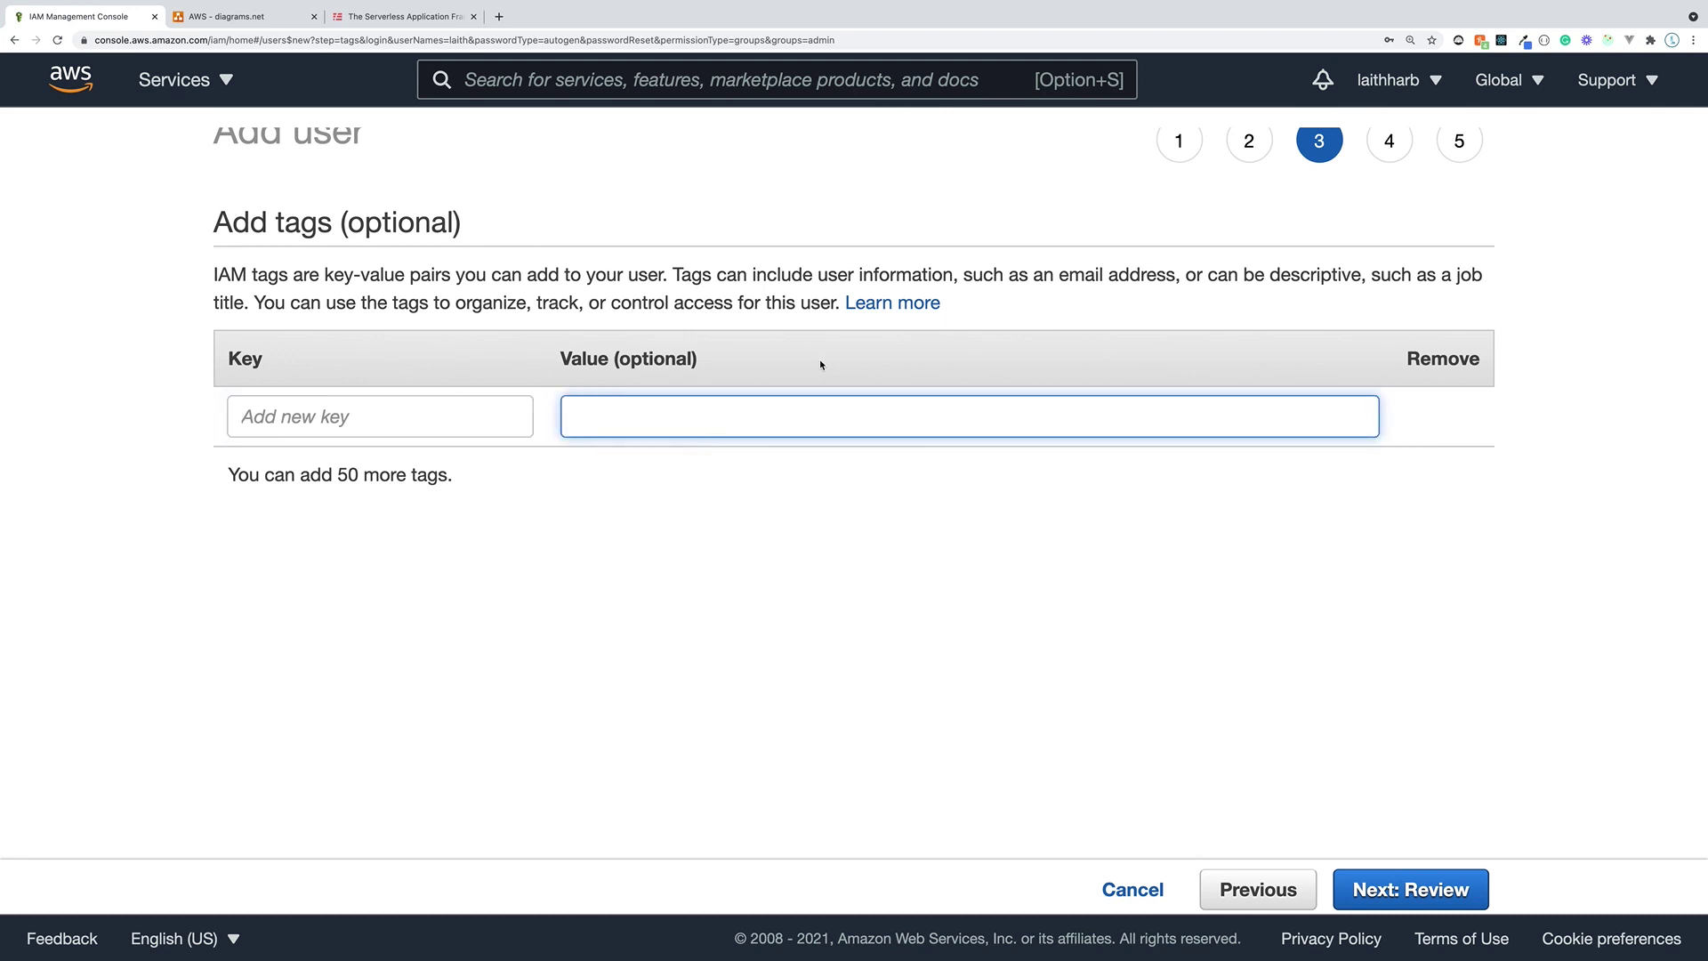
{"action": "left_click", "coordinate": [530, 274]}
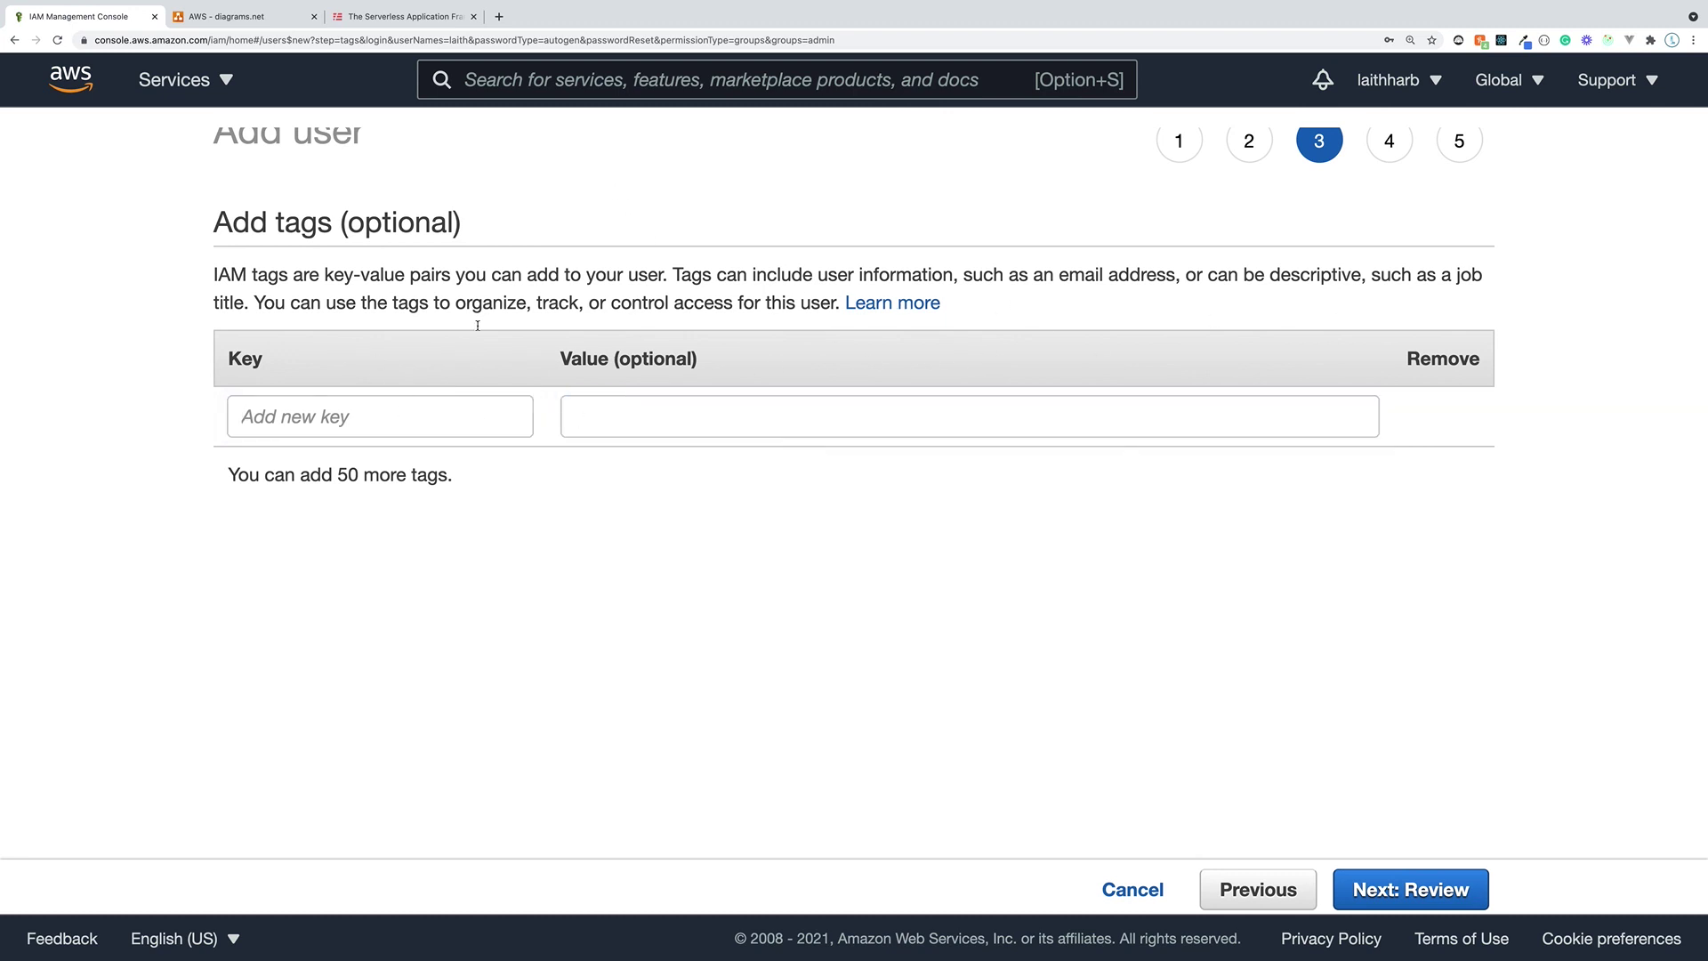
{"action": "left_click", "coordinate": [1423, 886]}
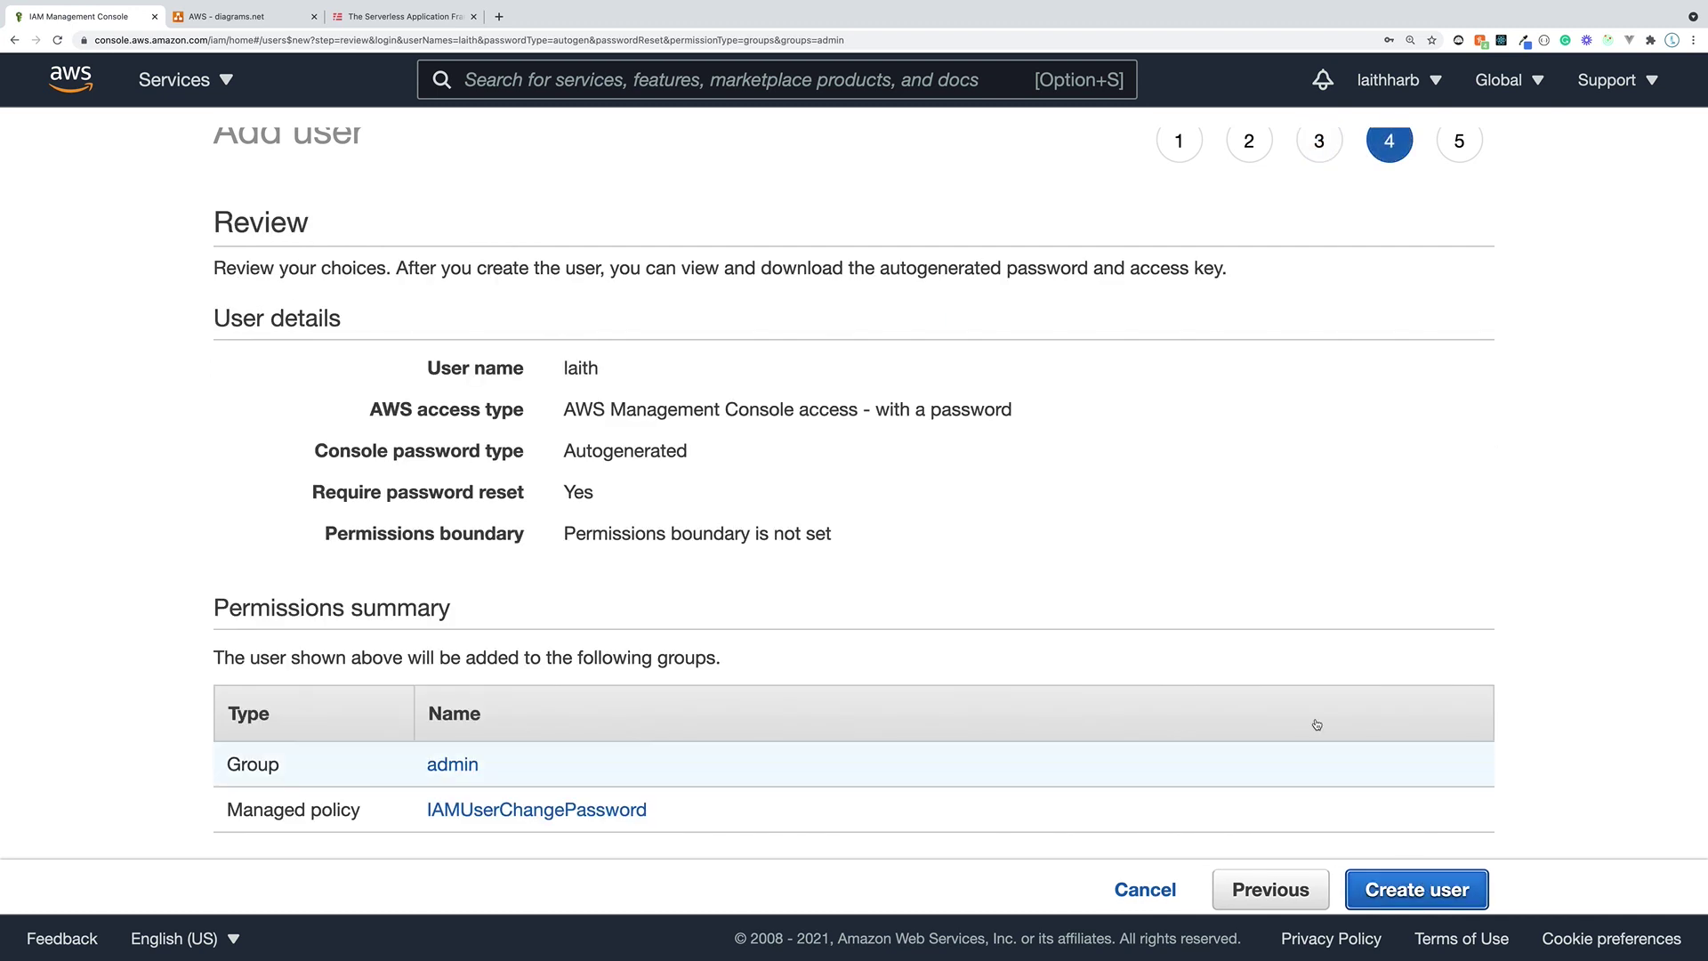
- Review the user details, permissions summary and tags, and create the user
{"action": "scroll", "coordinate": [1151, 520], "scroll_direction": "down", "scroll_amount": 2}
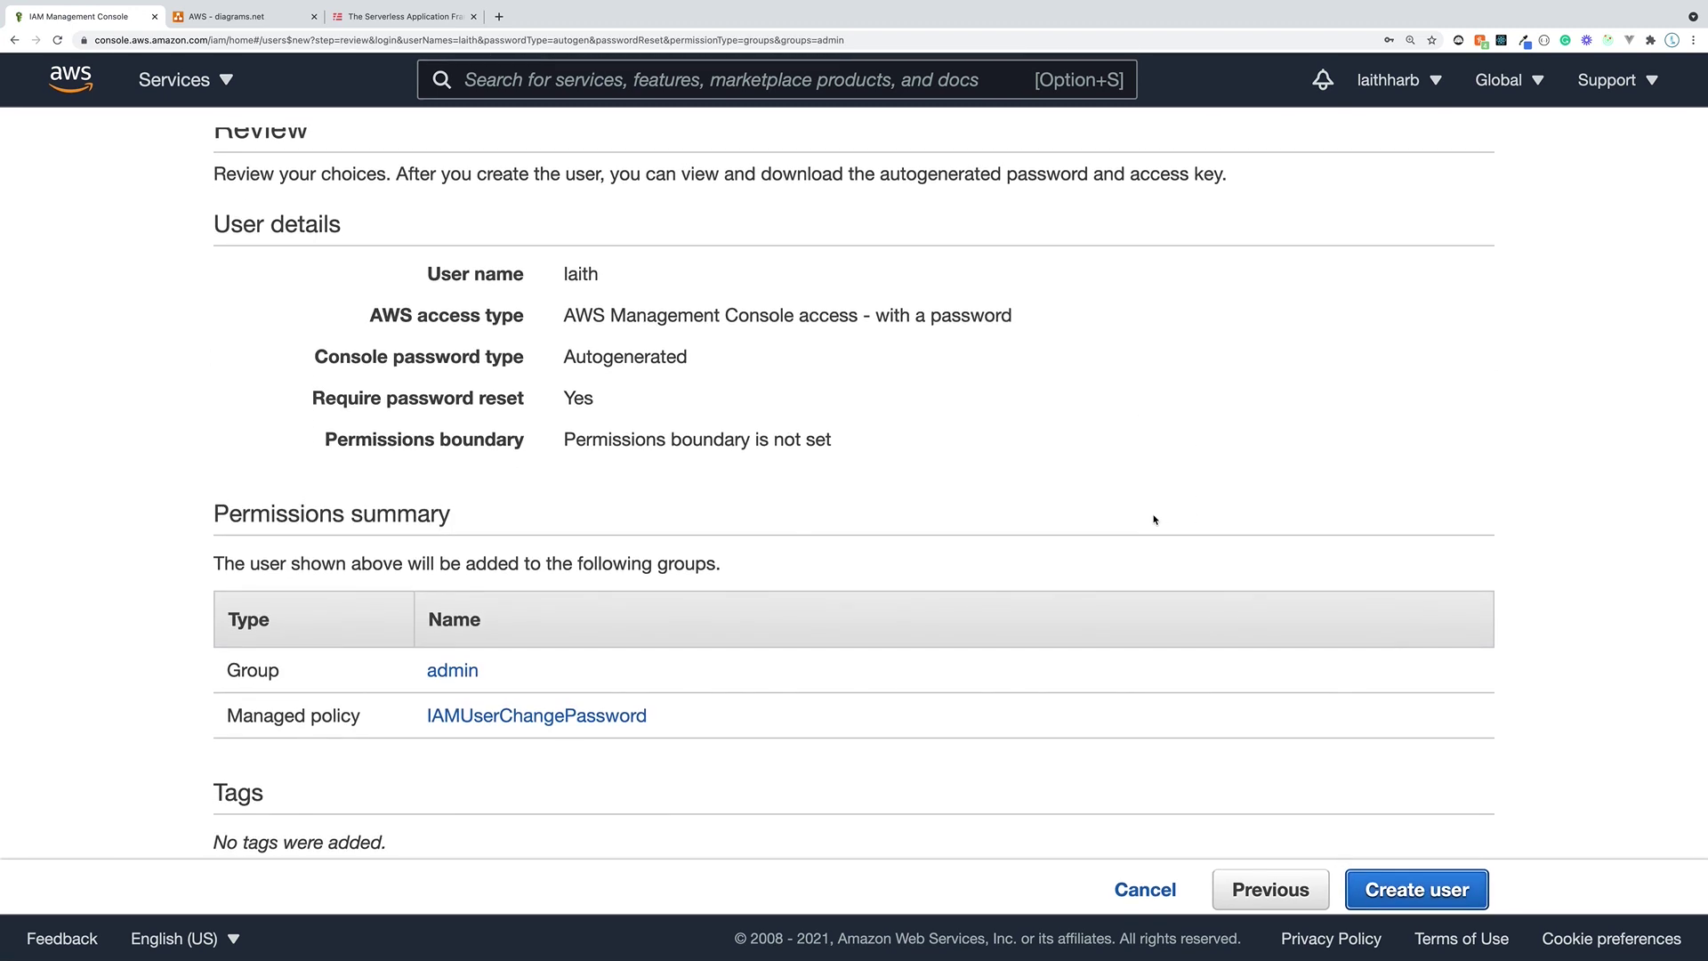
{"action": "scroll", "coordinate": [1153, 519], "scroll_direction": "up", "scroll_amount": 2}
{"action": "left_click_drag", "start_coordinate": [271, 247], "coordinate": [1452, 851]}
{"action": "scroll", "coordinate": [1418, 676], "scroll_direction": "down", "scroll_amount": 2}
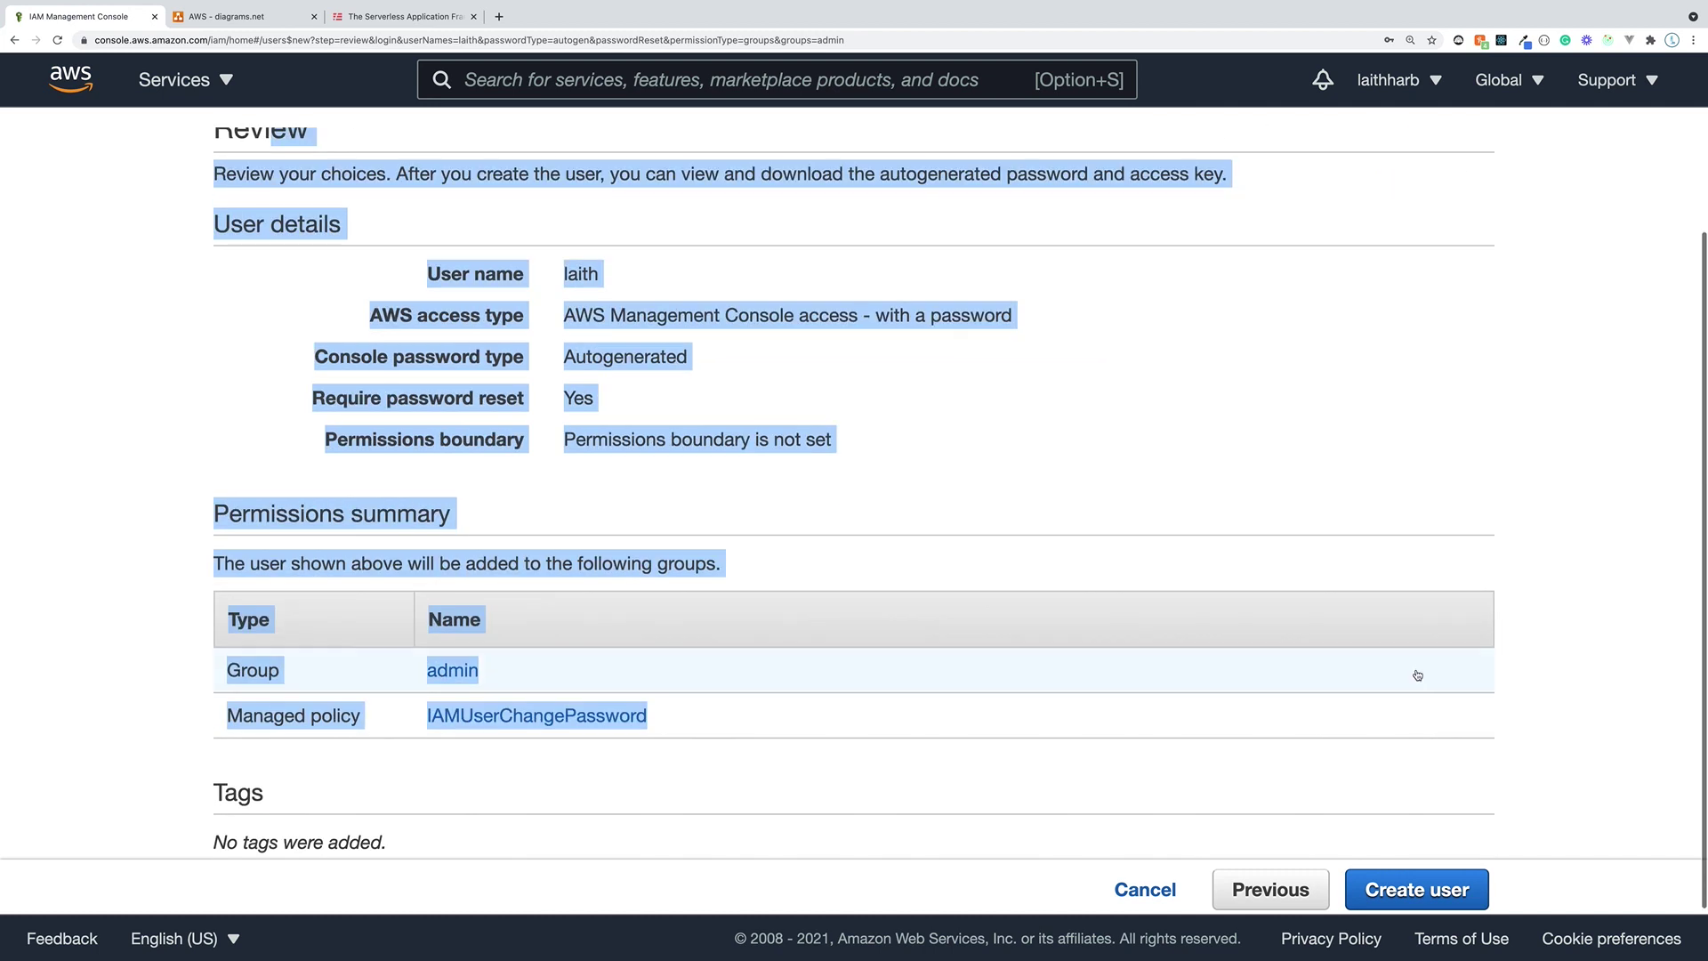
{"action": "left_click", "coordinate": [1160, 489]}
{"action": "scroll", "coordinate": [737, 326], "scroll_direction": "up", "scroll_amount": 1}
{"action": "left_click_drag", "start_coordinate": [595, 325], "coordinate": [353, 318]}
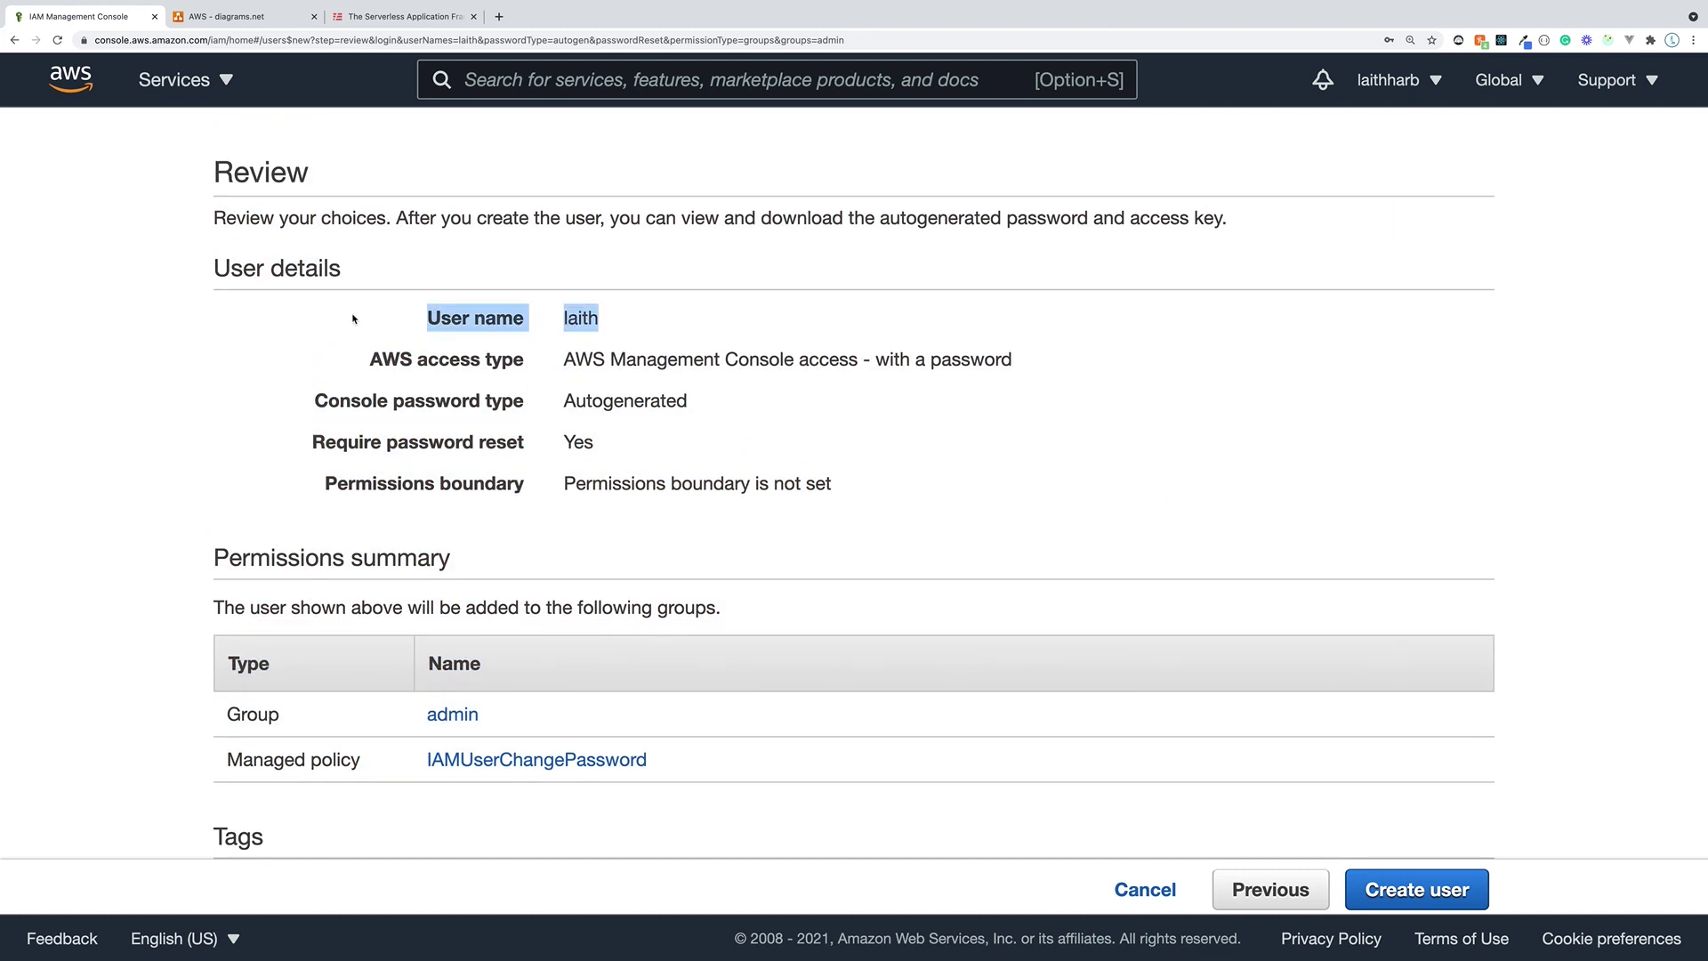
{"action": "scroll", "coordinate": [846, 495], "scroll_direction": "down", "scroll_amount": 1}
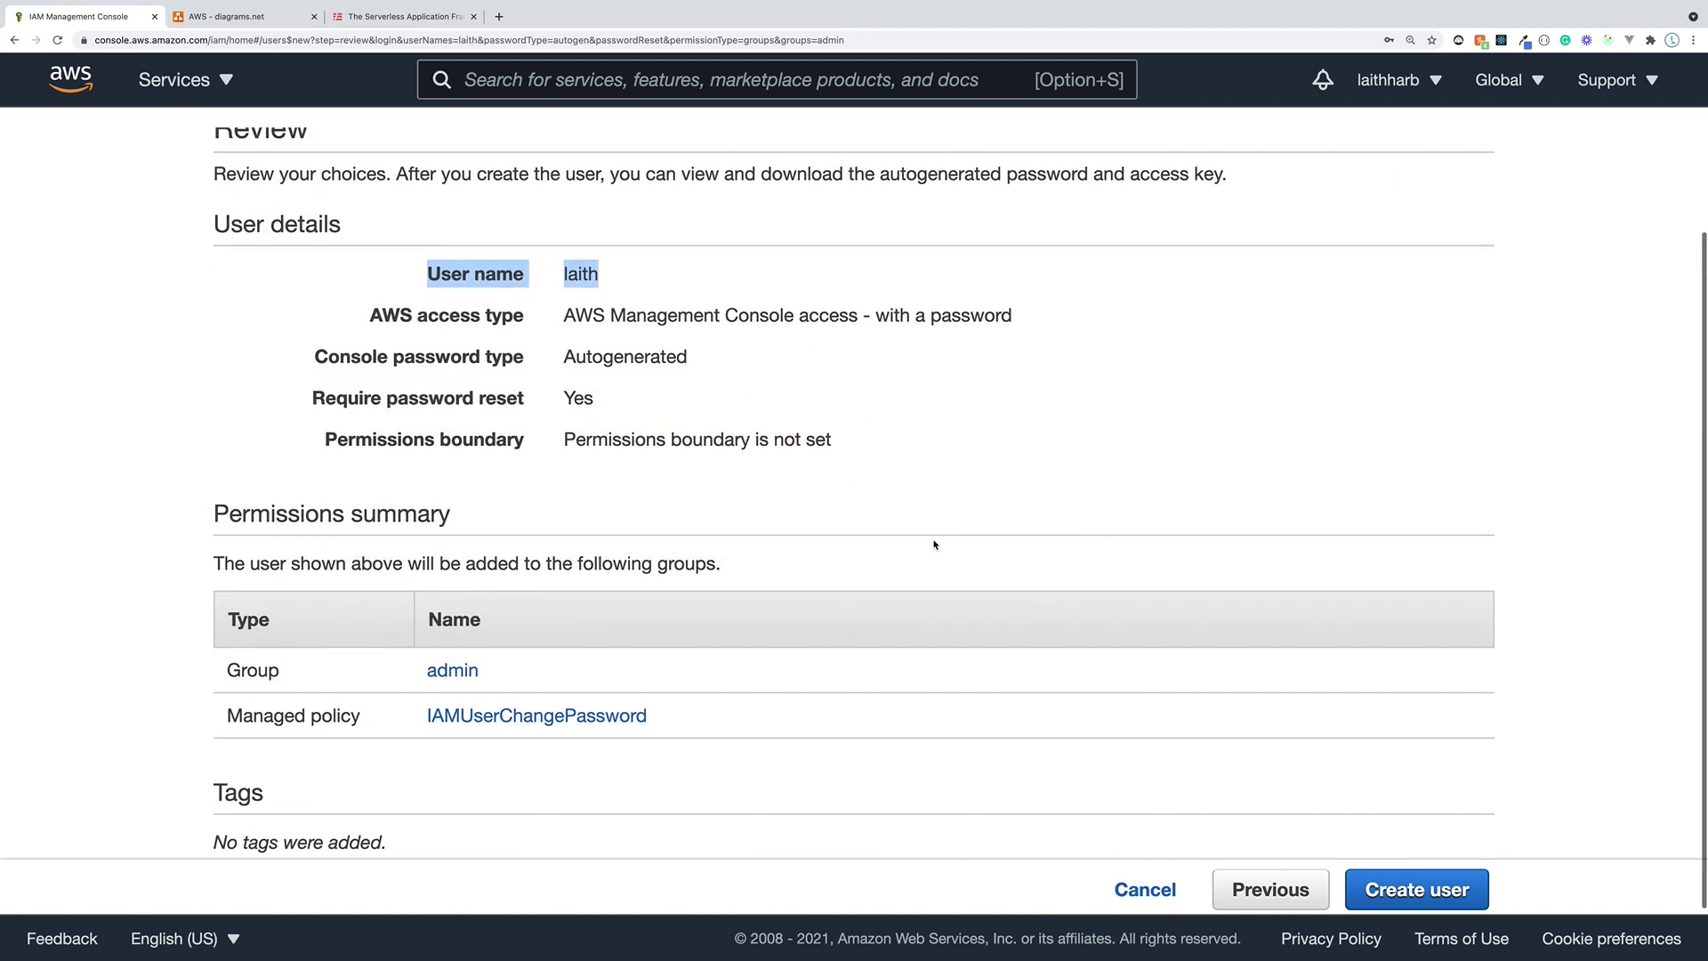
{"action": "scroll", "coordinate": [933, 537], "scroll_direction": "up", "scroll_amount": 3}
{"action": "left_click_drag", "start_coordinate": [310, 248], "coordinate": [212, 248]}
{"action": "scroll", "coordinate": [1402, 736], "scroll_direction": "down", "scroll_amount": 2}
{"action": "left_click", "coordinate": [1439, 874]}
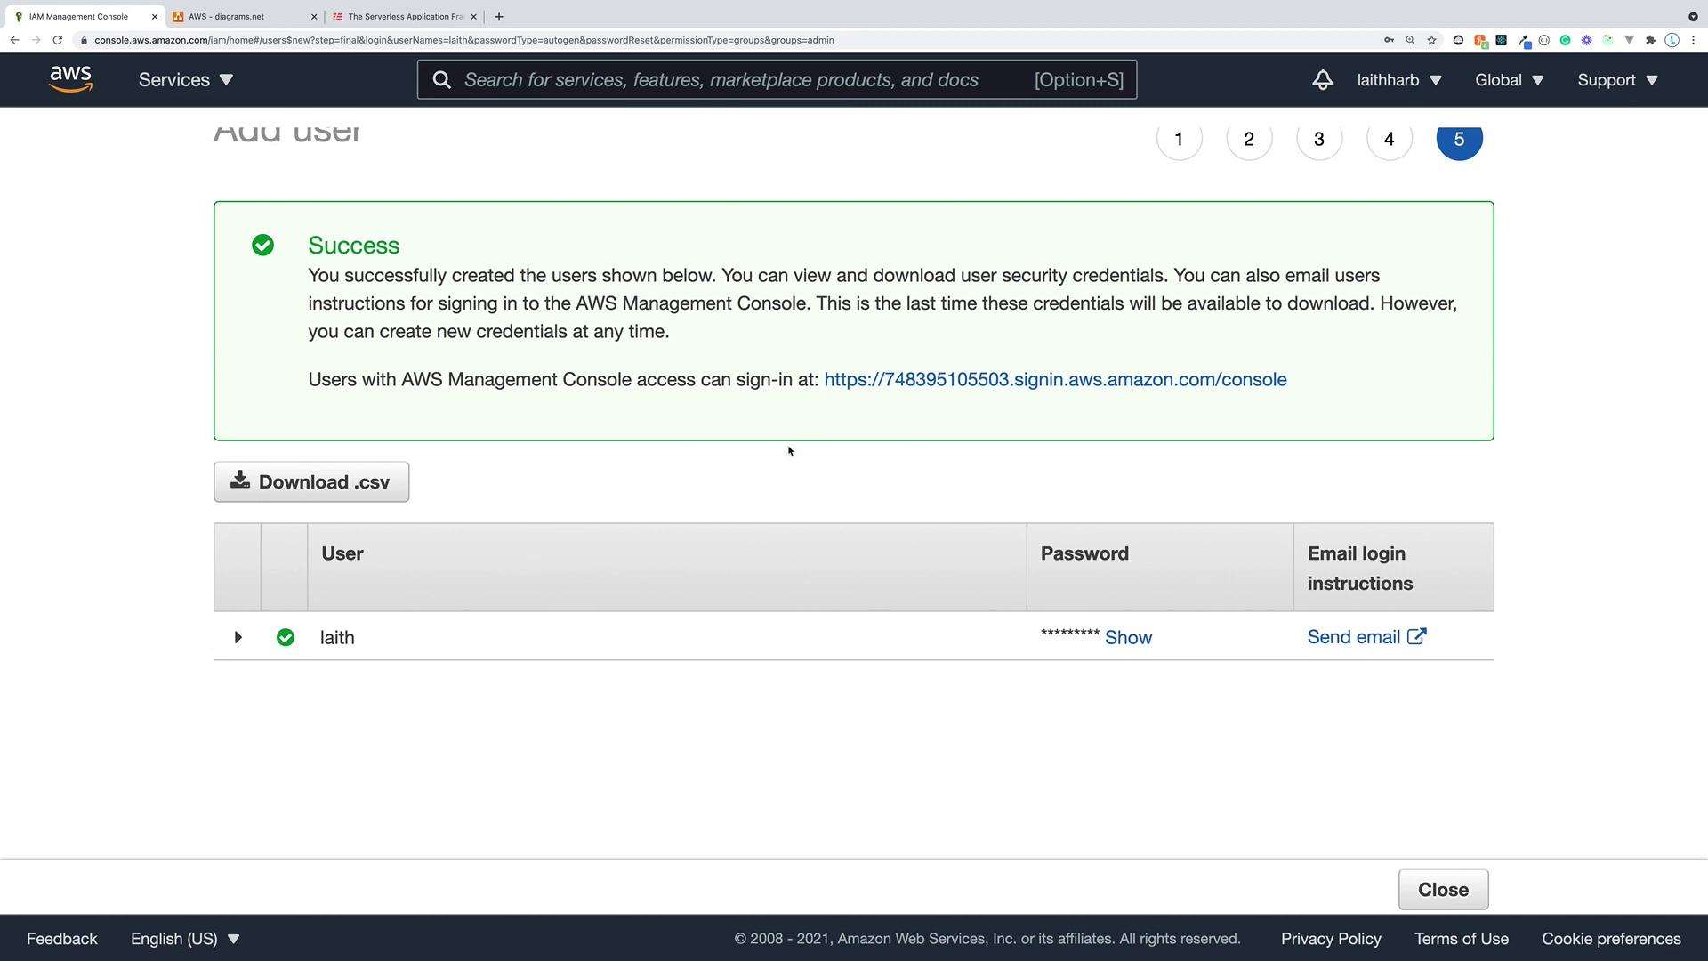
- Reveal the new user's autogenerated password and check it together with the user name and console sign-in link
{"action": "left_click_drag", "start_coordinate": [1319, 385], "coordinate": [821, 386]}
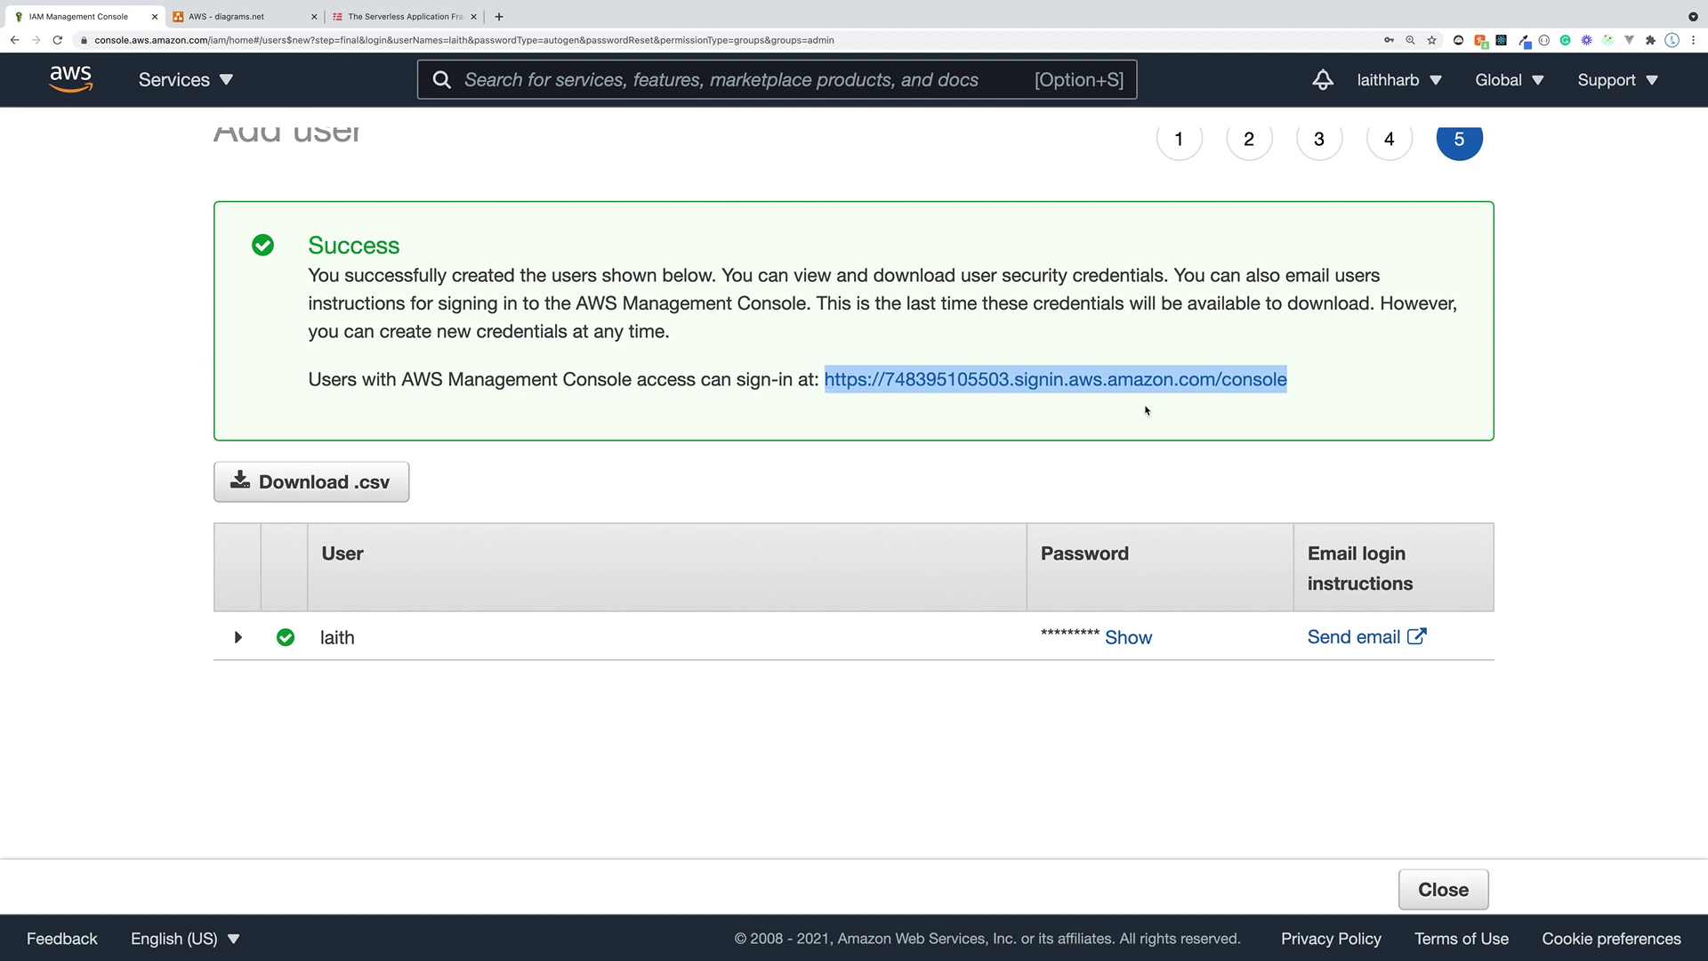
{"action": "left_click_drag", "start_coordinate": [360, 641], "coordinate": [320, 643]}
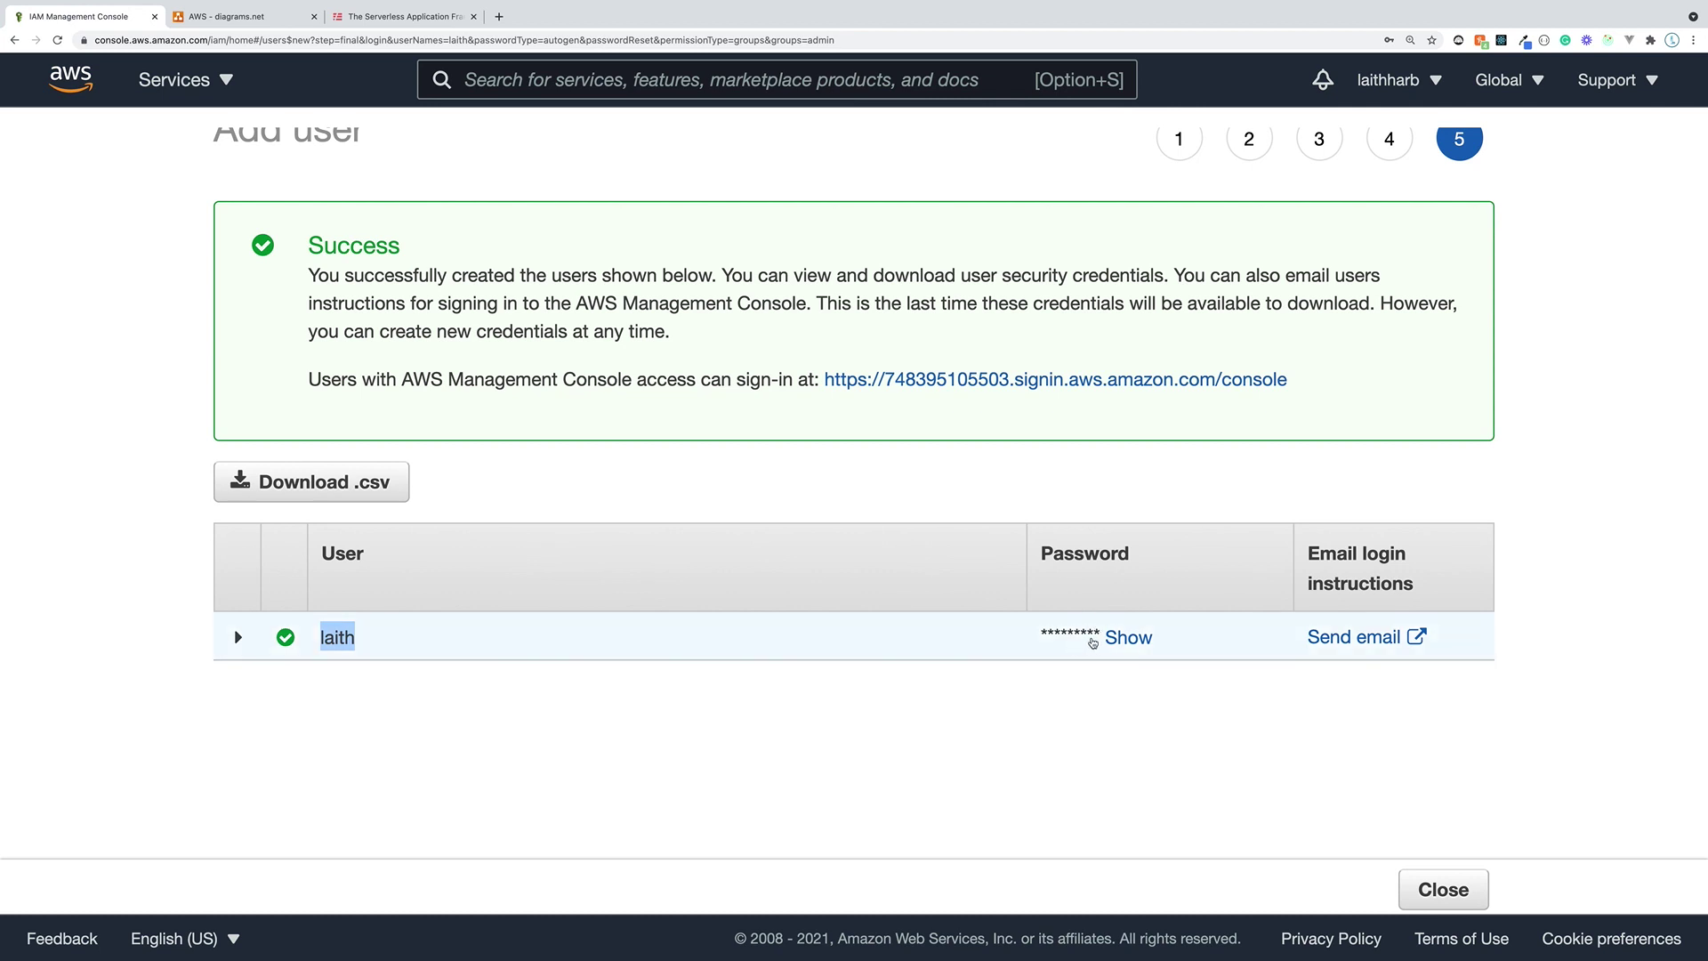
{"action": "left_click", "coordinate": [1125, 637]}
{"action": "left_click", "coordinate": [1241, 728]}
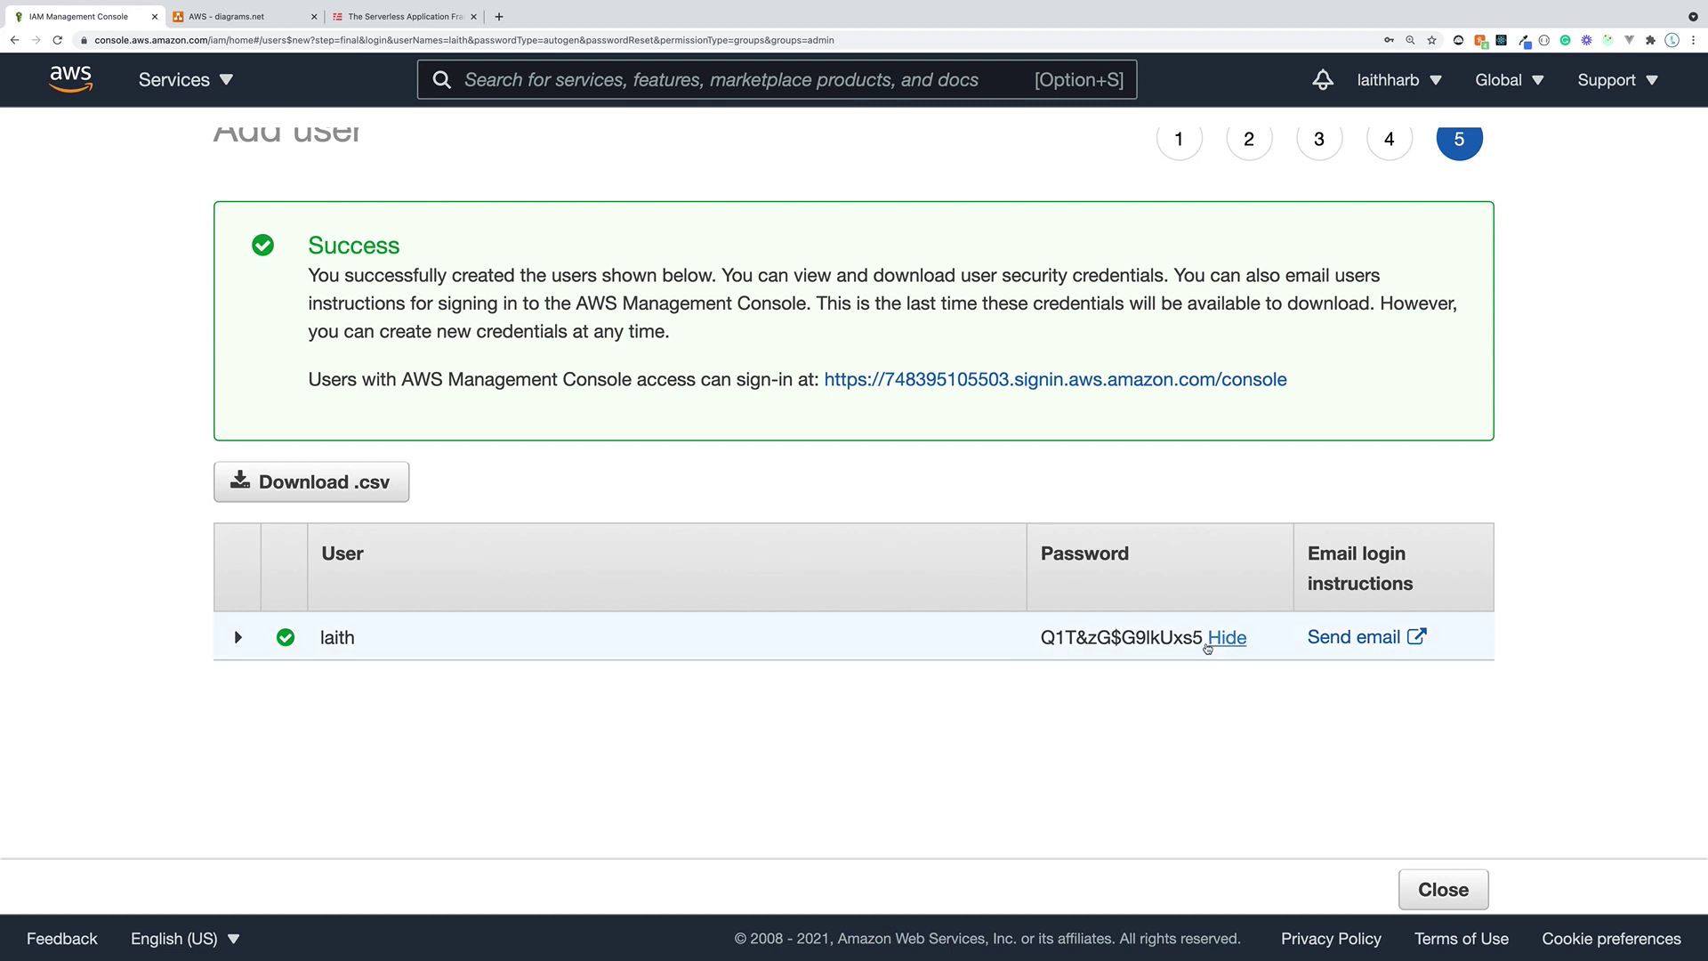
{"action": "left_click_drag", "start_coordinate": [1205, 646], "coordinate": [1038, 645]}
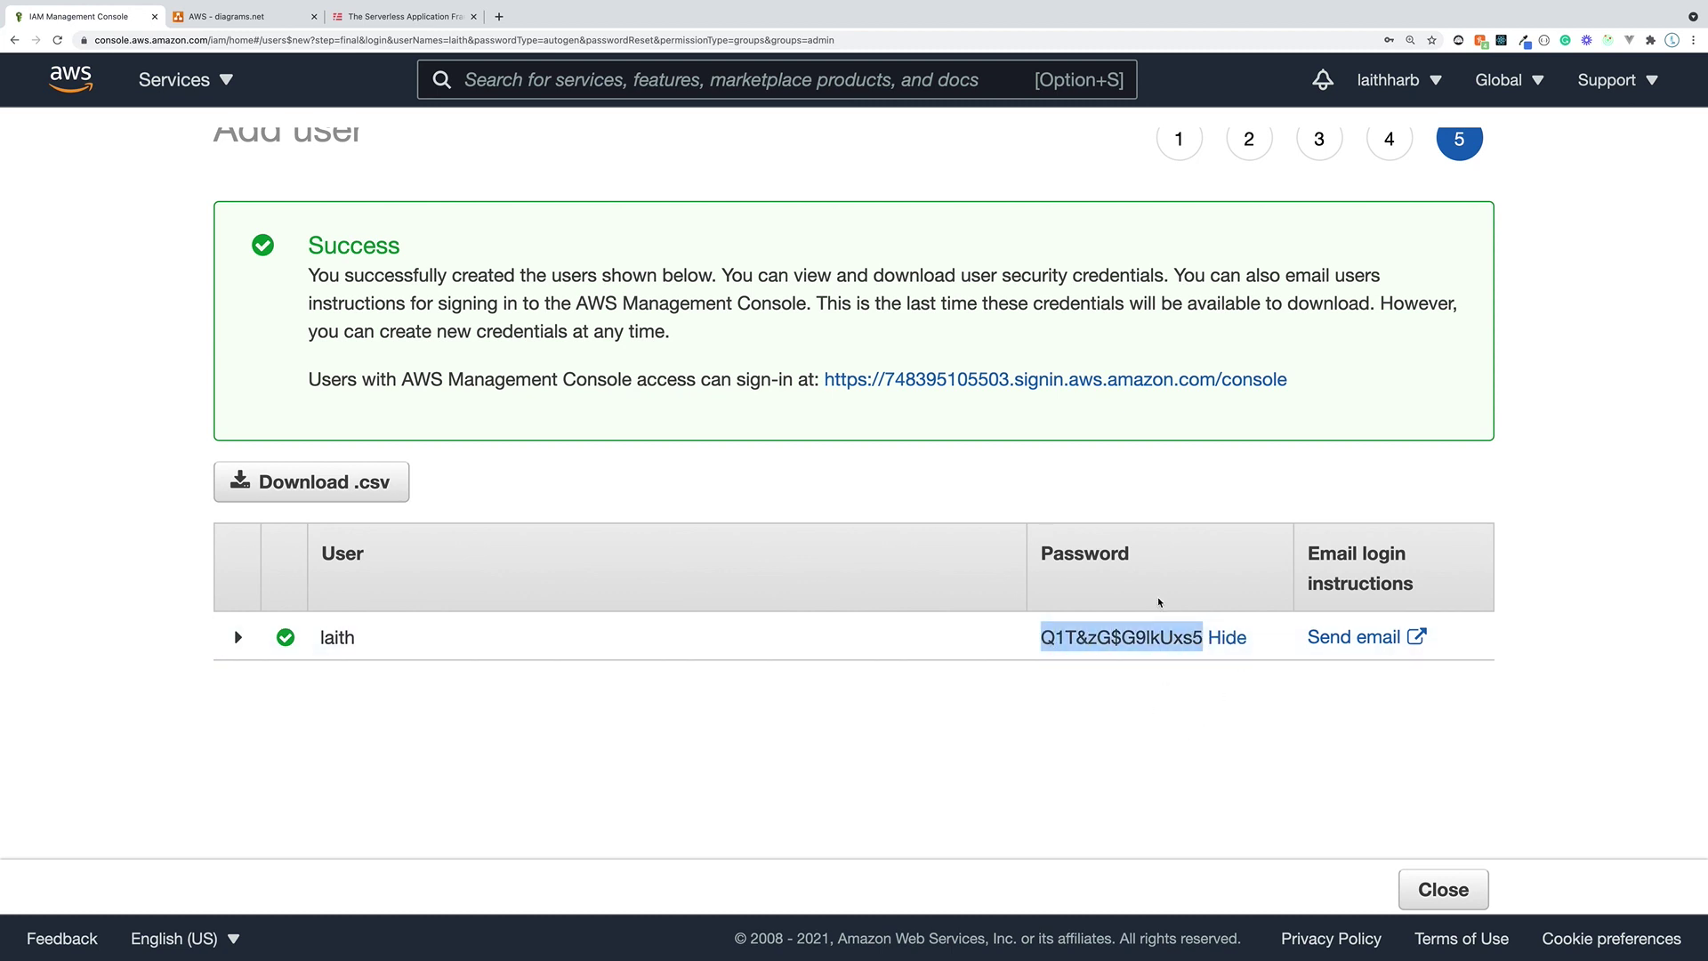
{"action": "left_click", "coordinate": [1171, 709]}
{"action": "scroll", "coordinate": [1171, 709], "scroll_direction": "up", "scroll_amount": 1}
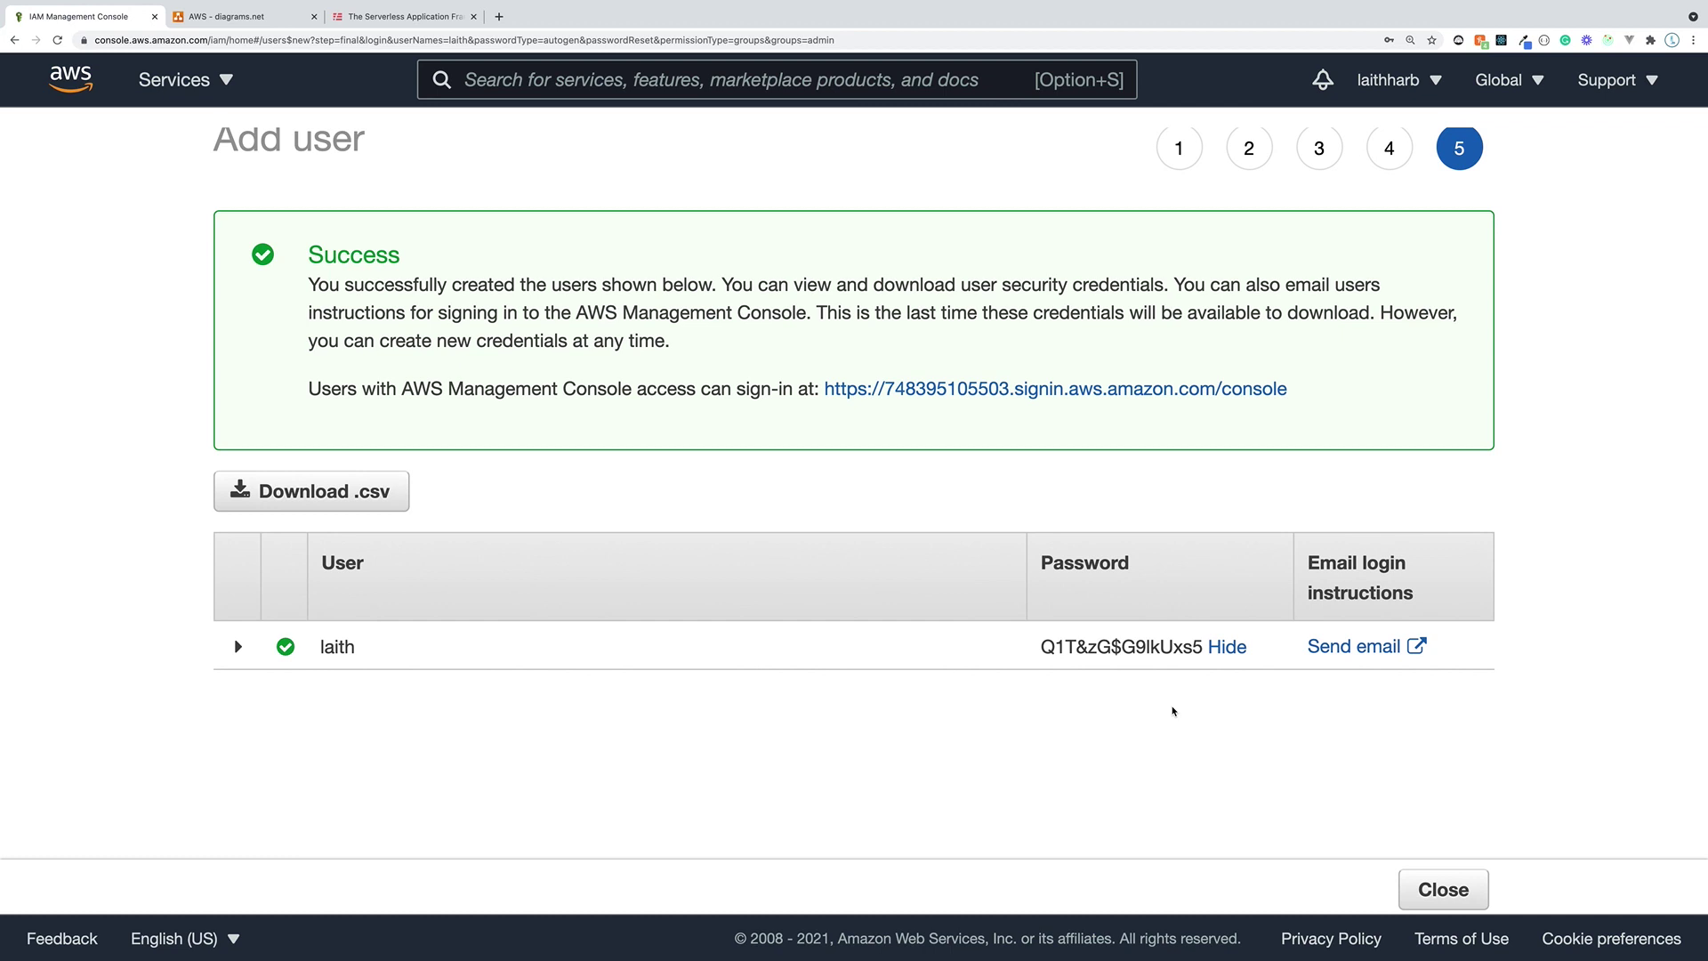
{"action": "left_click_drag", "start_coordinate": [1039, 646], "coordinate": [1203, 647]}
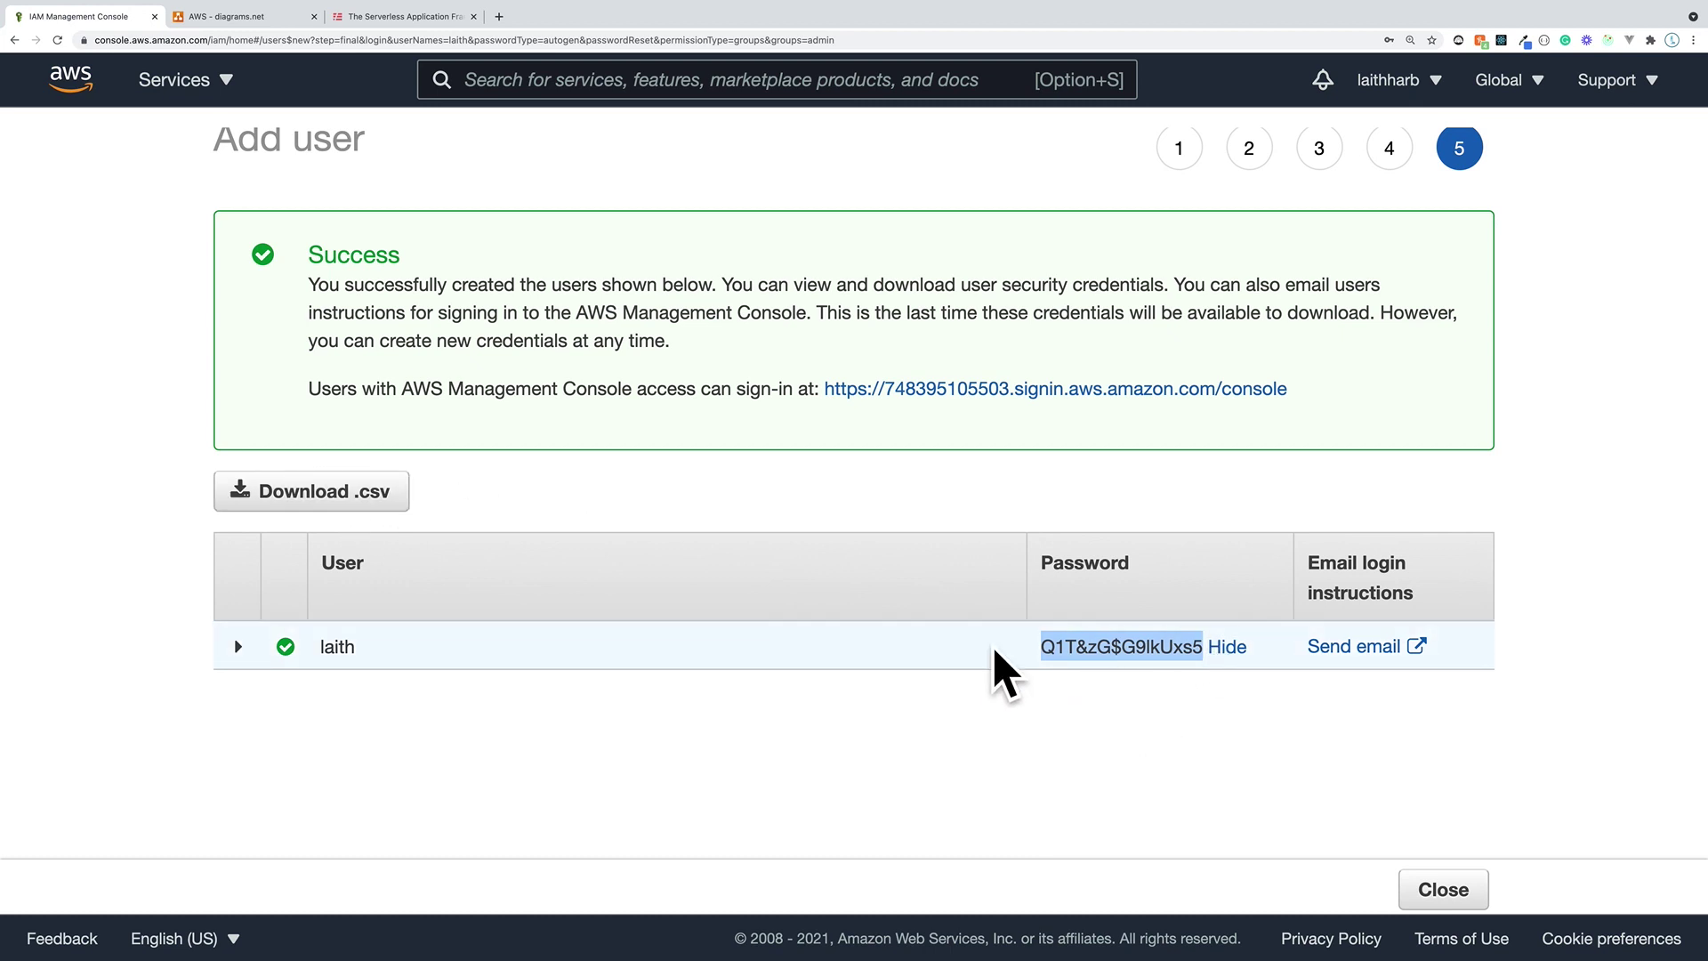
- Expand and collapse the new user's entry, and highlight the Management Console sign-in link
{"action": "left_click", "coordinate": [239, 647]}
{"action": "left_click", "coordinate": [250, 650]}
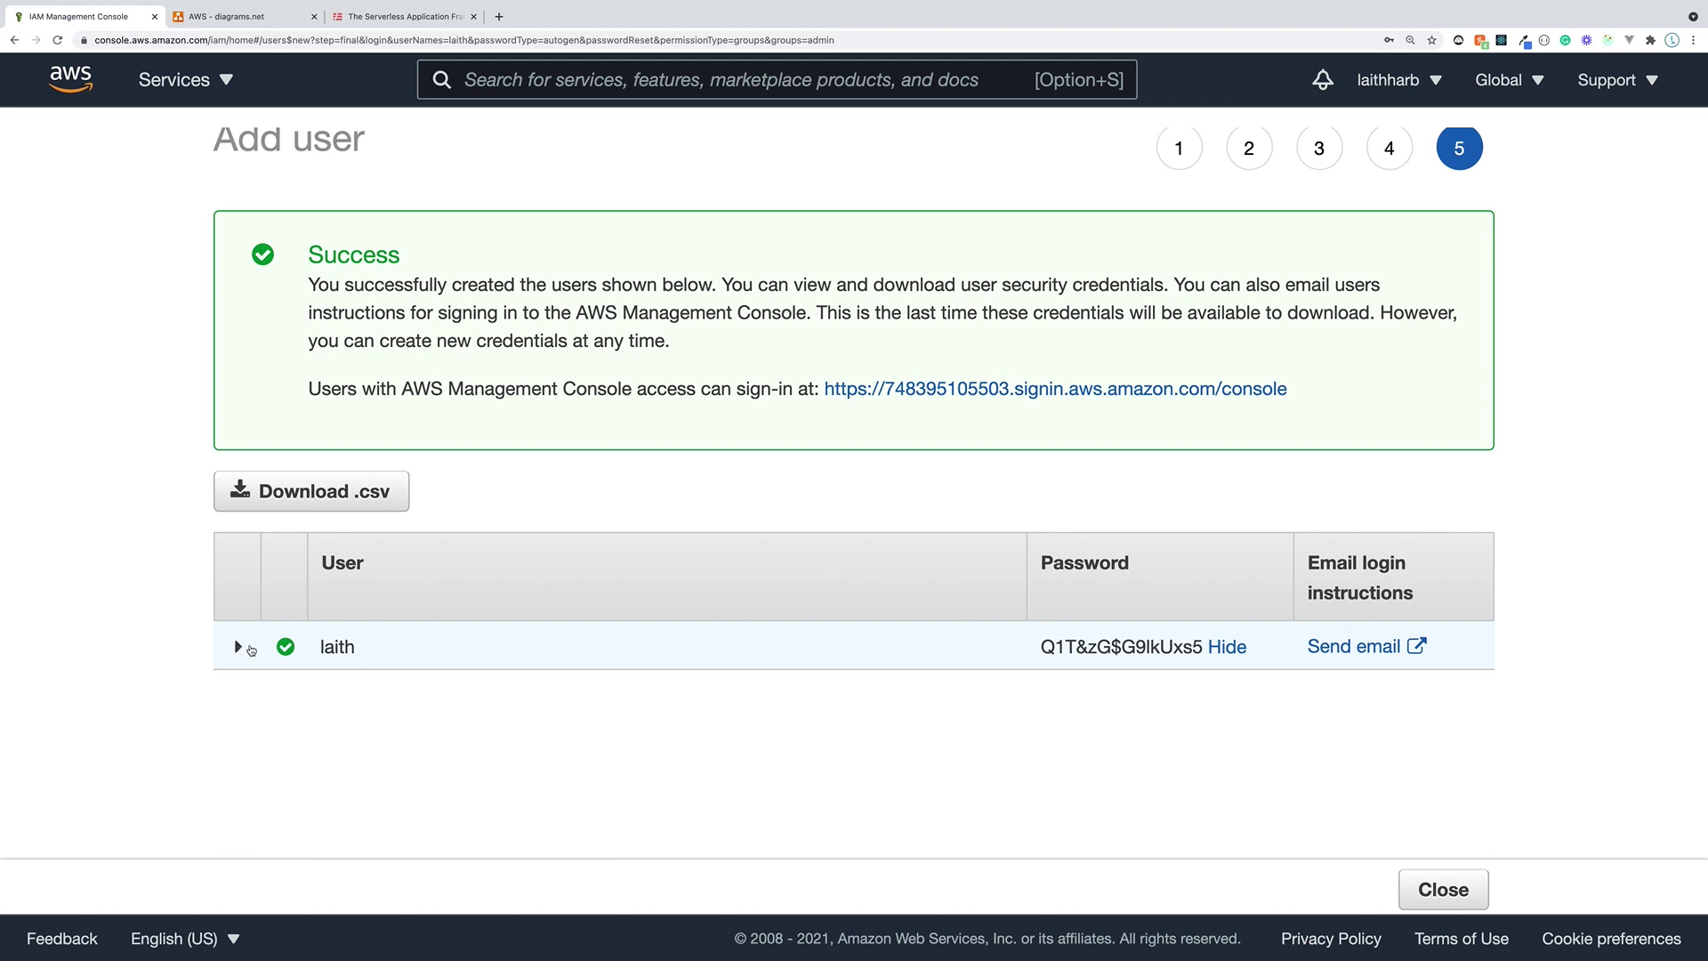
{"action": "scroll", "coordinate": [686, 690], "scroll_direction": "down", "scroll_amount": 1}
{"action": "left_click_drag", "start_coordinate": [1319, 382], "coordinate": [821, 385]}
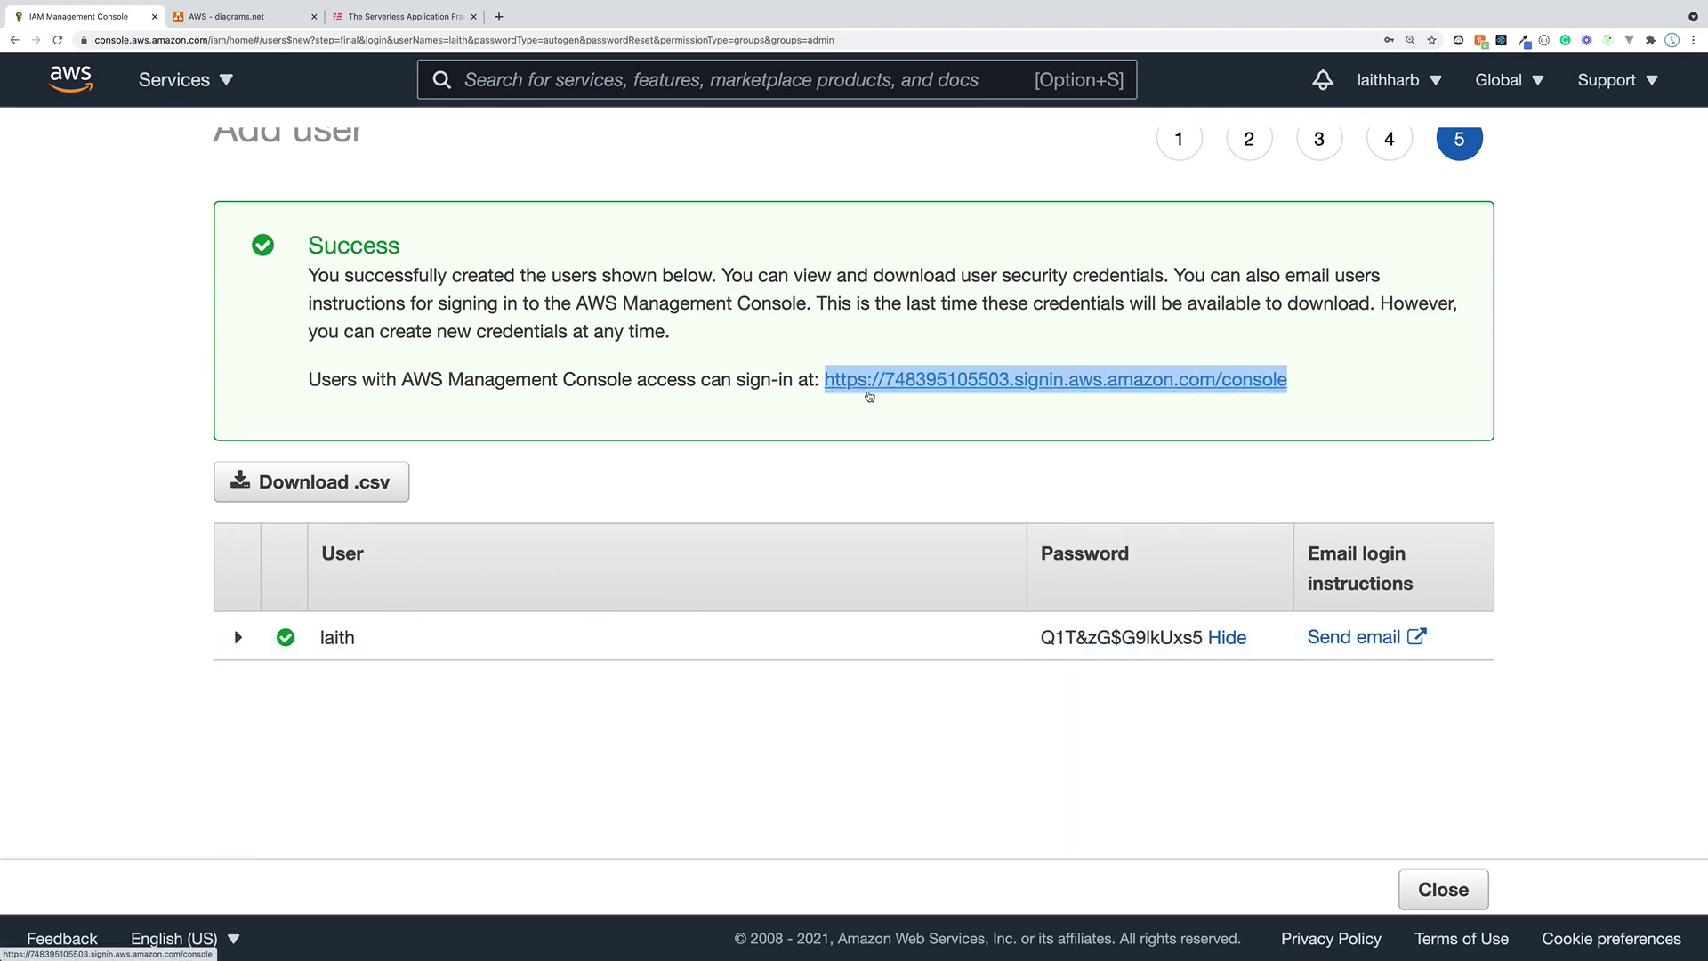
{"action": "left_click_drag", "start_coordinate": [1301, 383], "coordinate": [826, 380]}
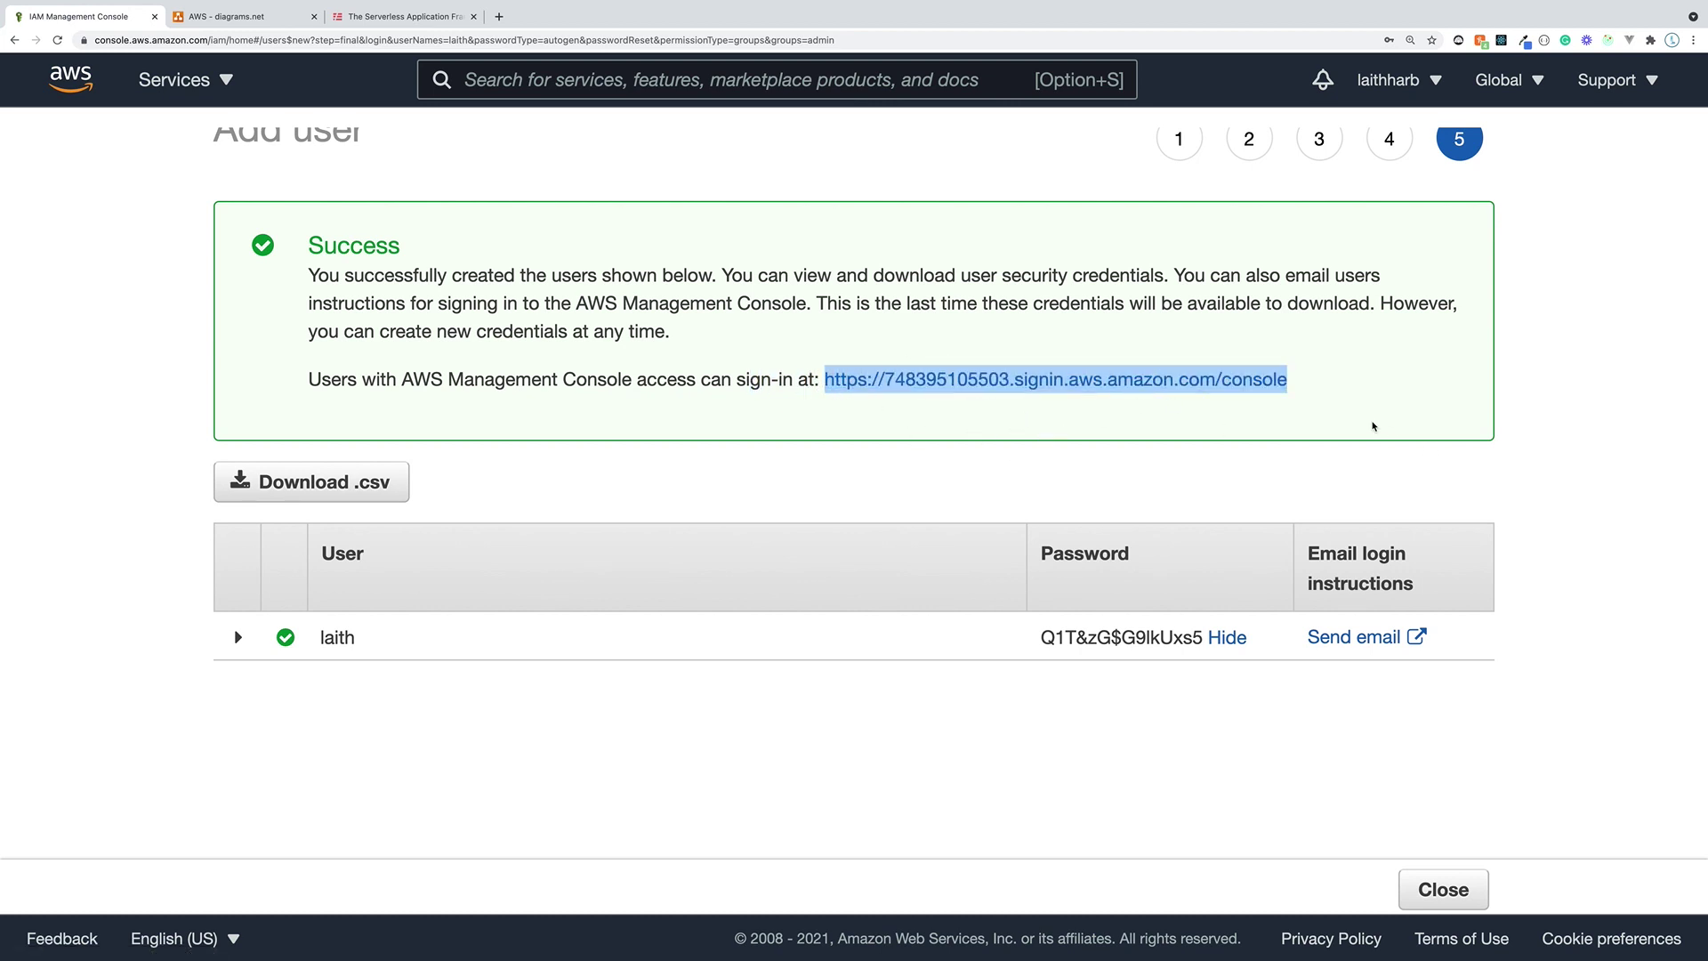
{"action": "key", "text": "ctrl+Left"}
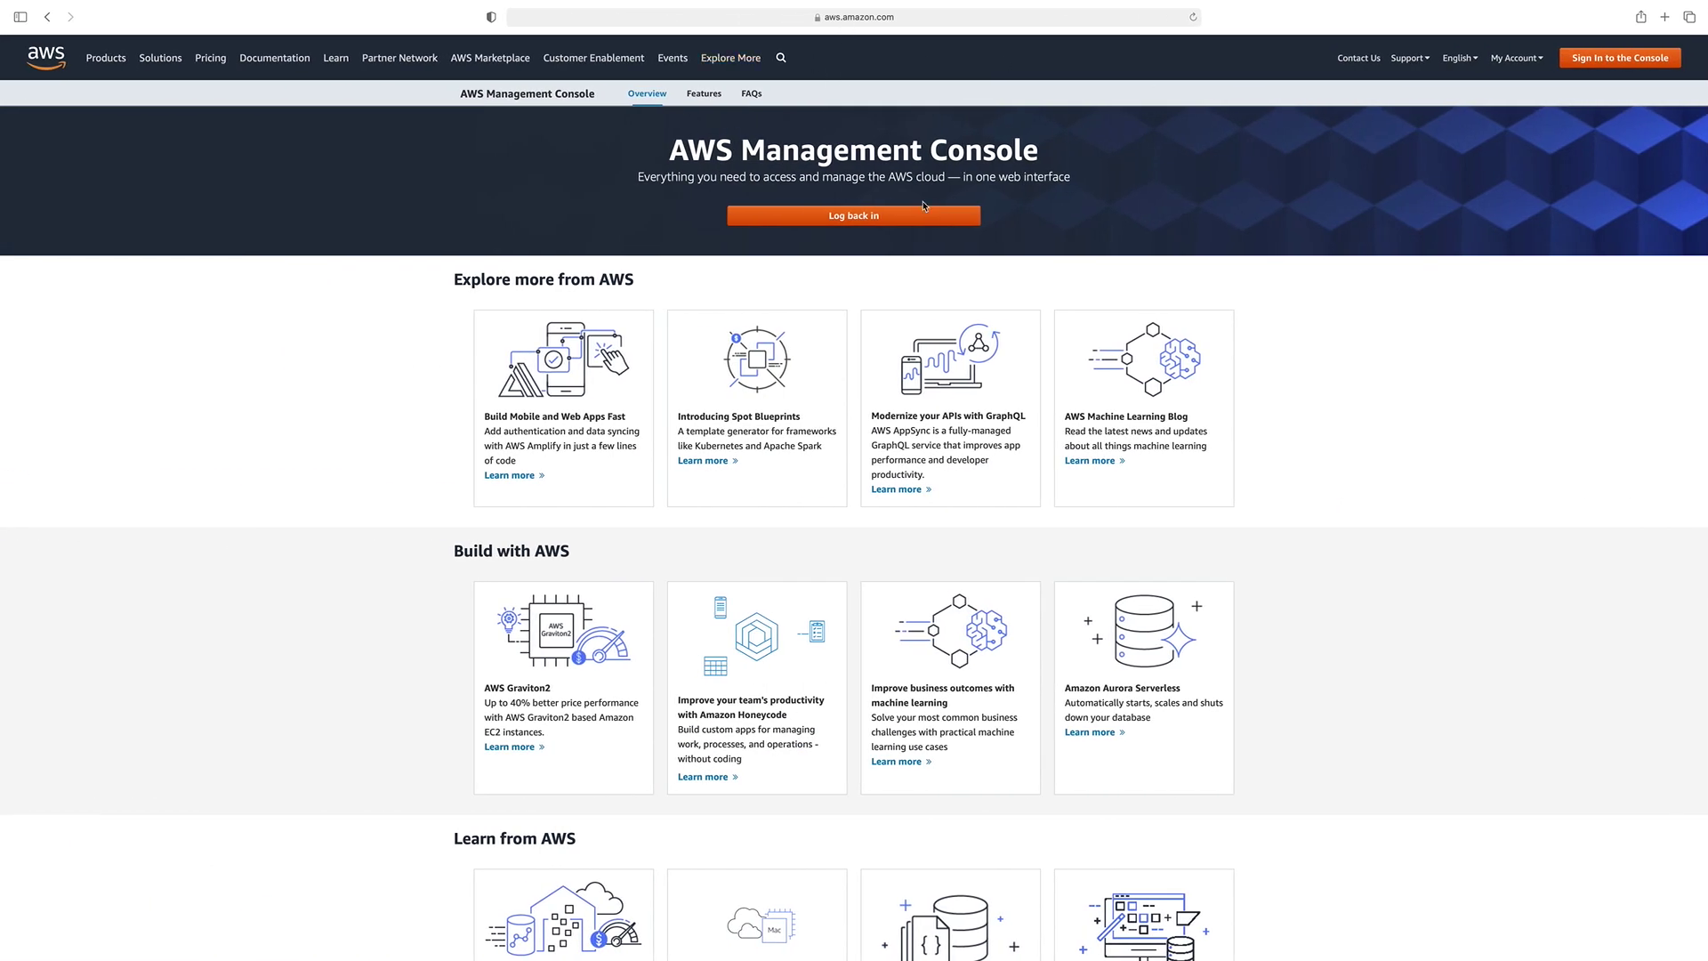
{"action": "key", "text": "ctrl+Right"}
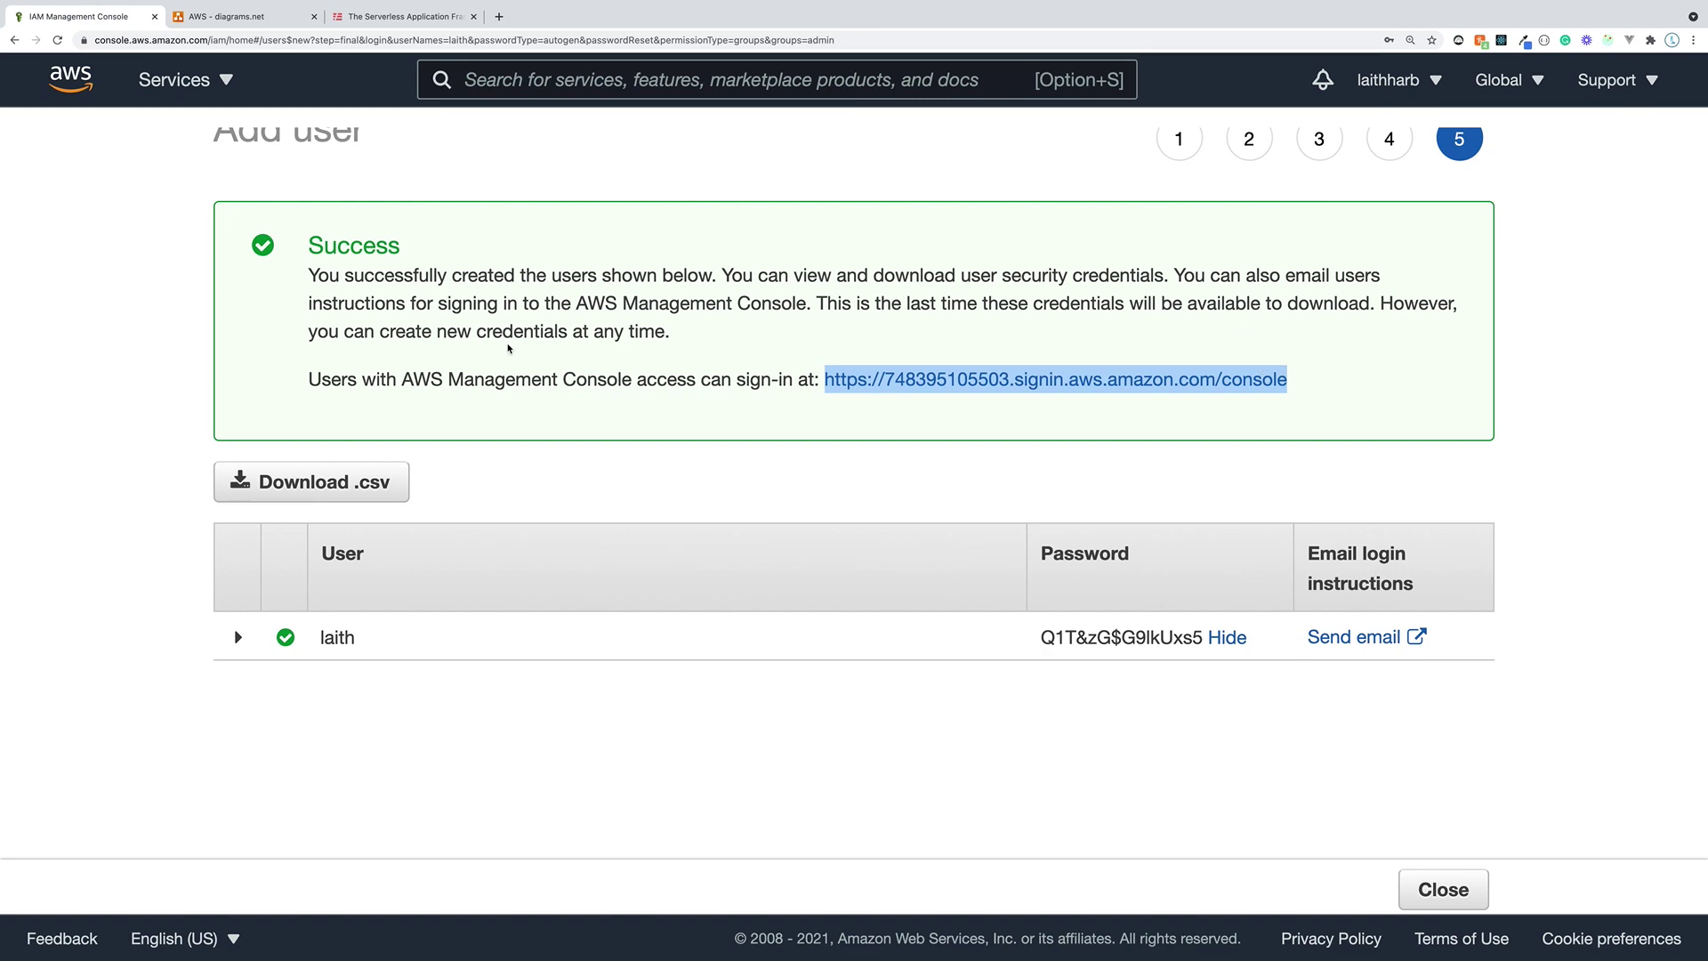
{"action": "key", "text": "ctrl+Left"}
{"action": "left_click", "coordinate": [1693, 41]}
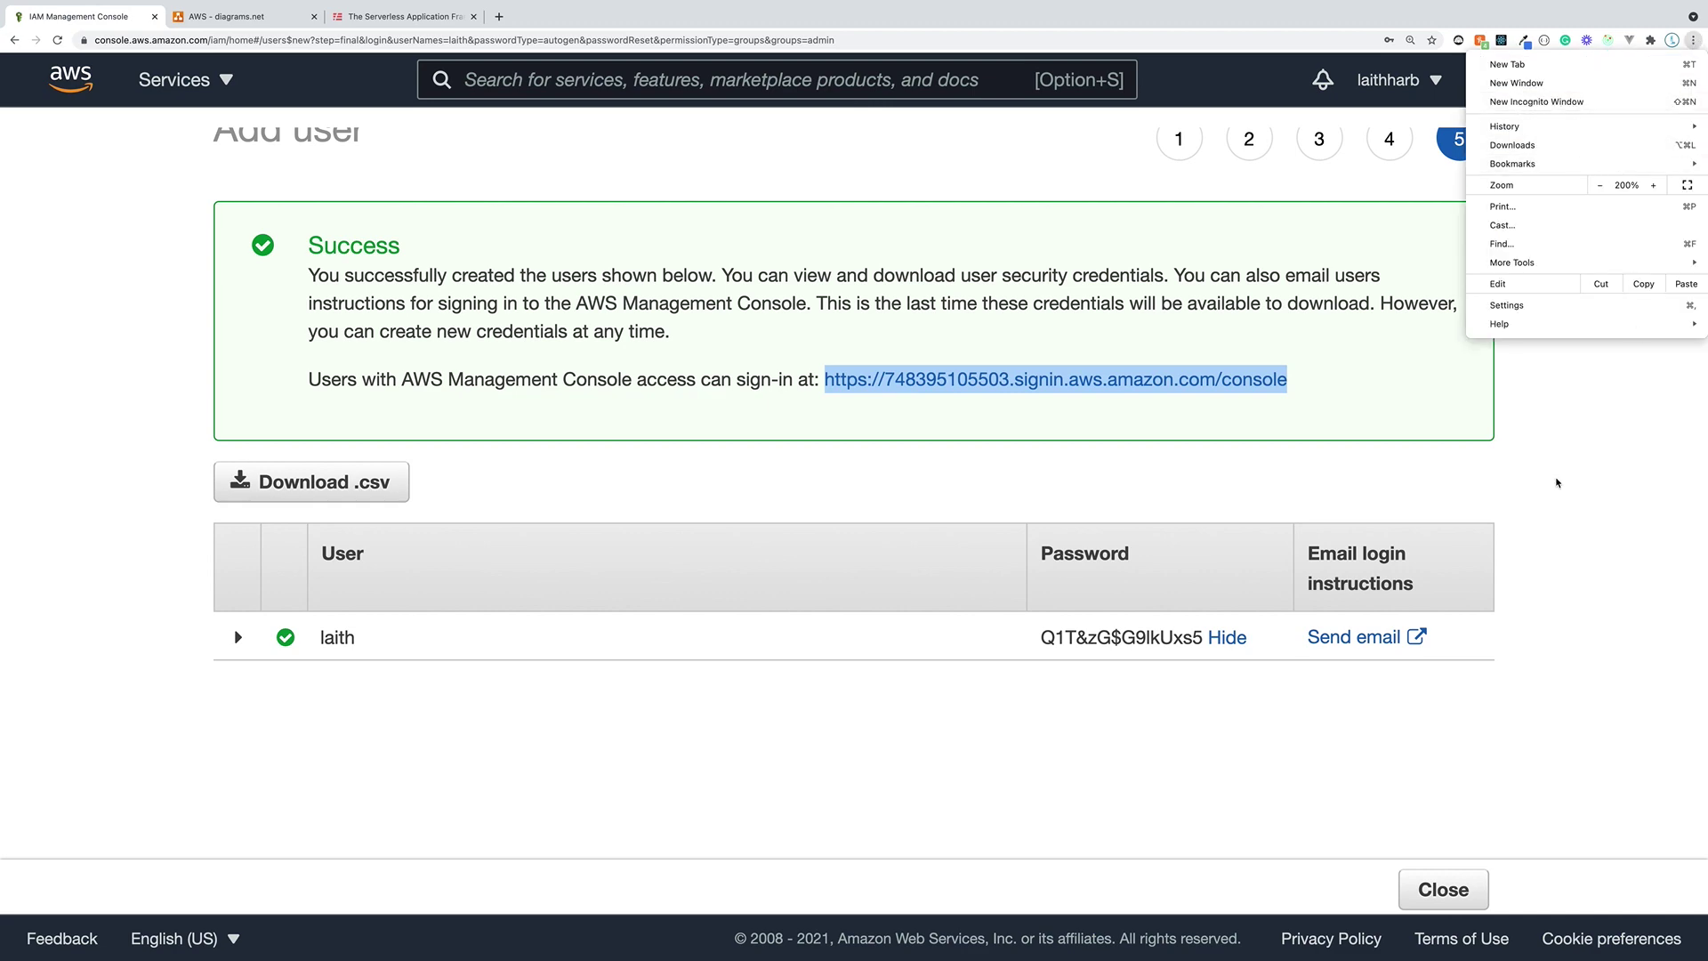
{"action": "left_click", "coordinate": [1598, 449]}
{"action": "key", "text": "ctrl+Left"}
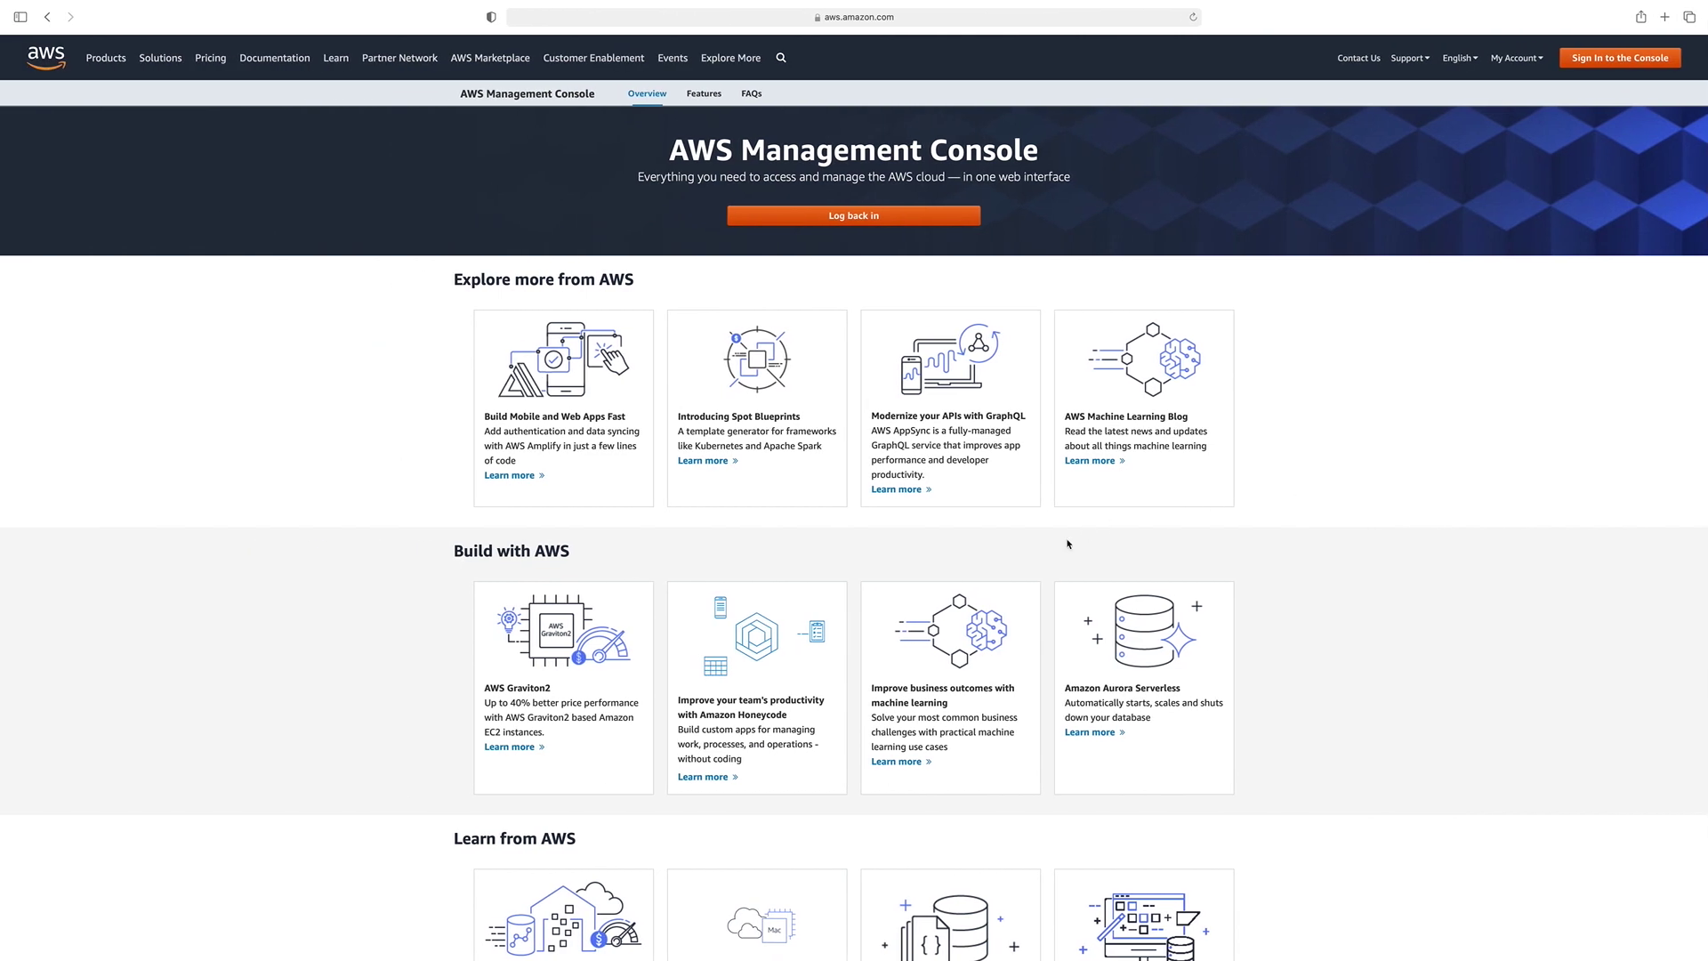
{"action": "key", "text": "ctrl+Right"}
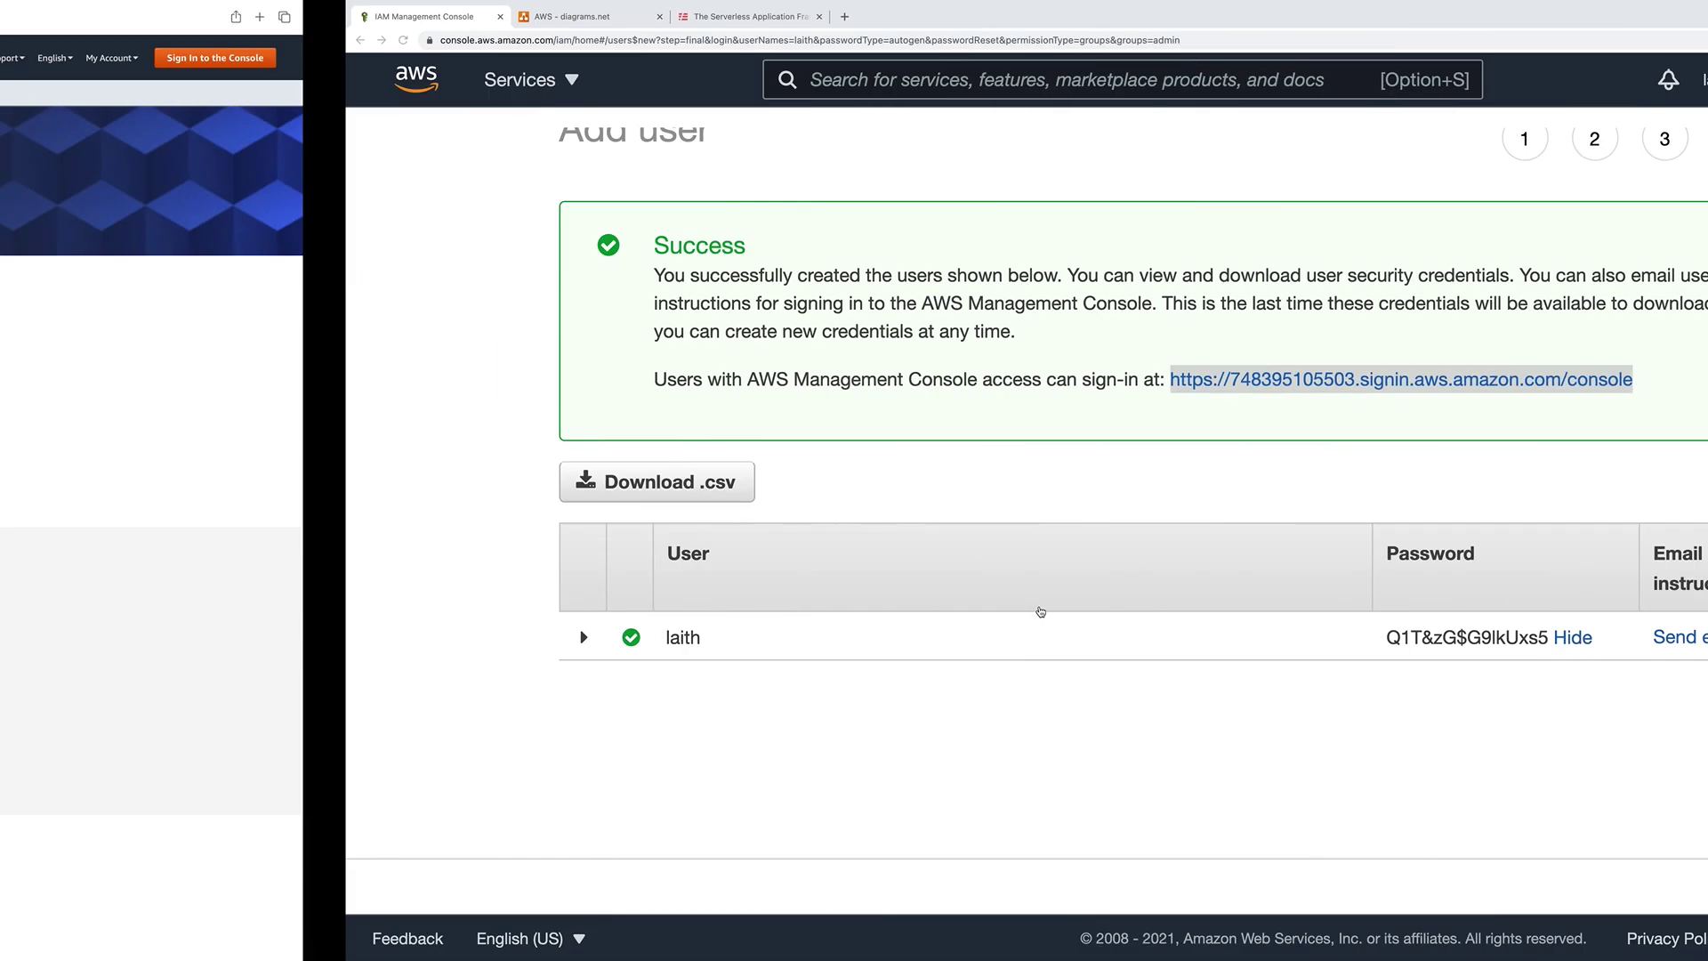
- Copy the IAM users' console sign-in link and open it in the other browser, Safari
{"action": "left_click_drag", "start_coordinate": [1325, 384], "coordinate": [831, 377]}
{"action": "key", "text": "super+c"}
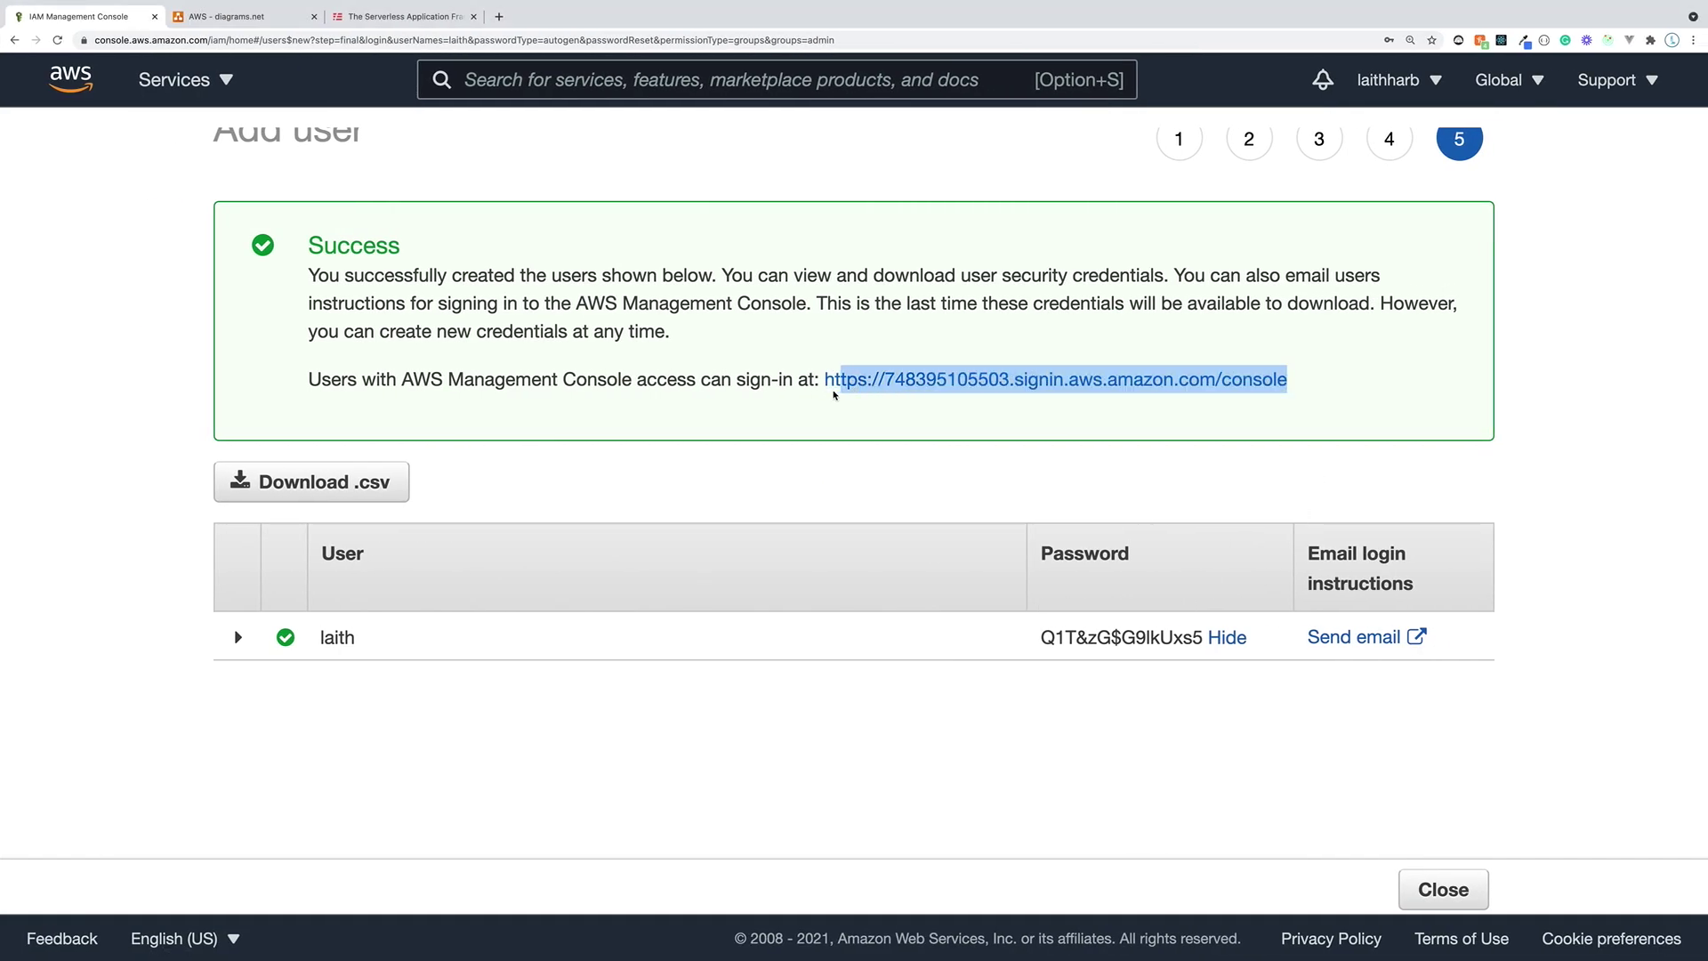
{"action": "key", "text": "ctrl+Left"}
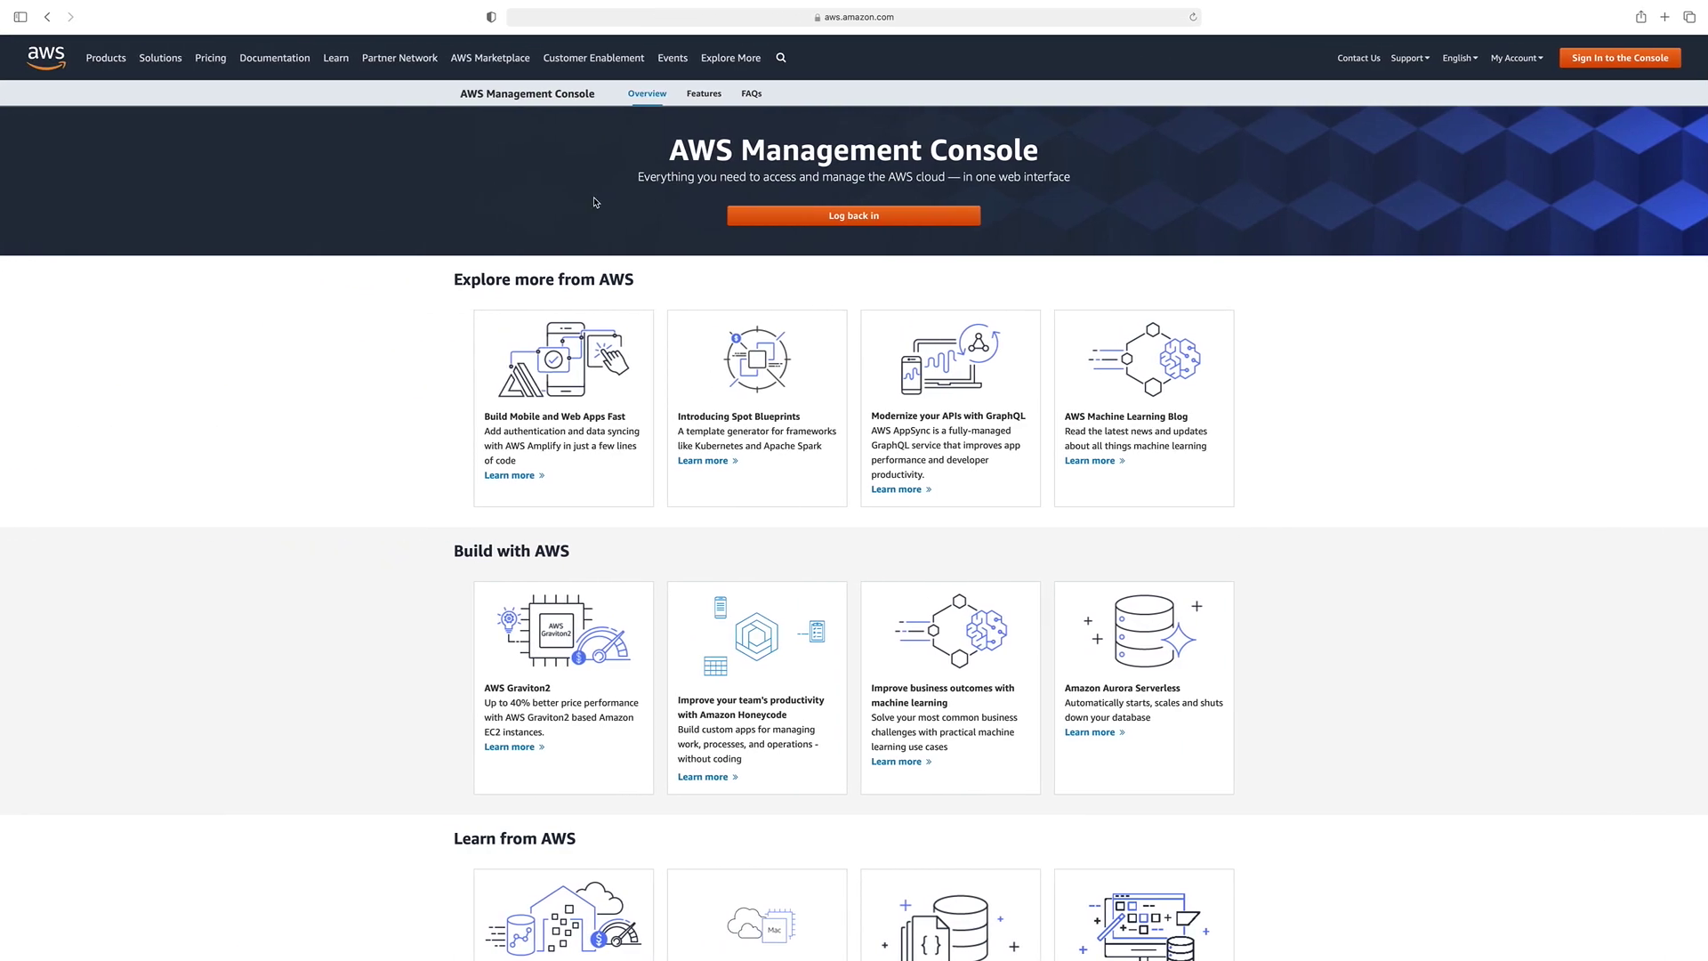
{"action": "left_click", "coordinate": [712, 23]}
{"action": "key", "text": "super+v"}
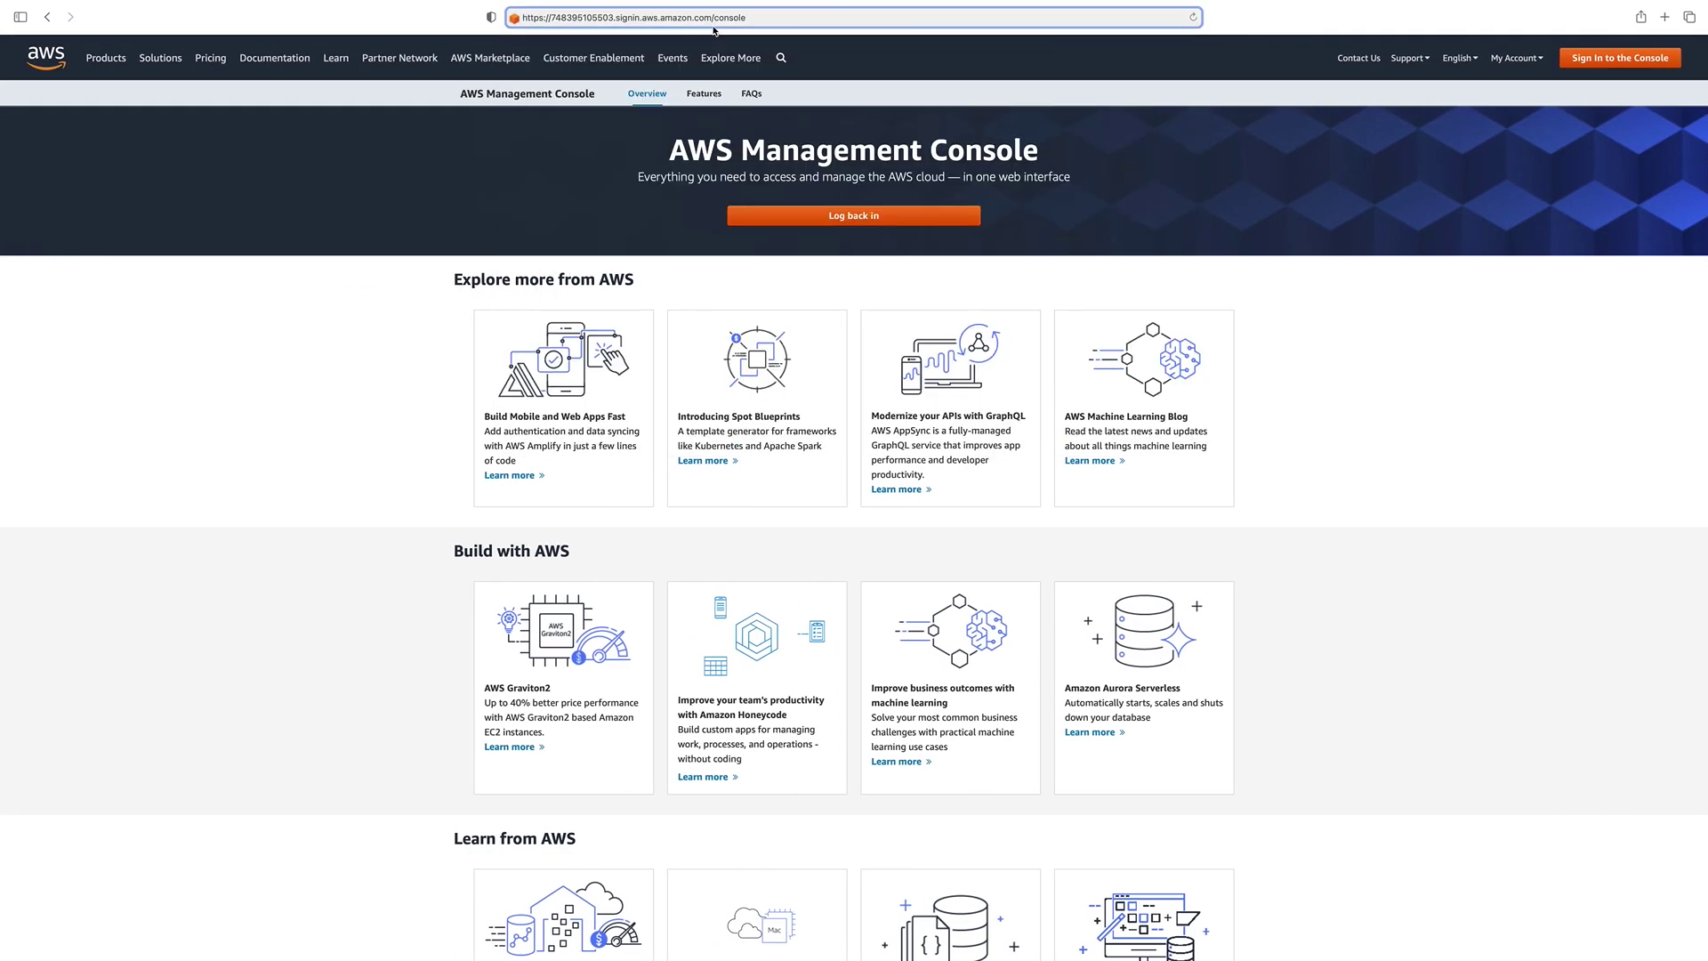
{"action": "key", "text": "Return"}
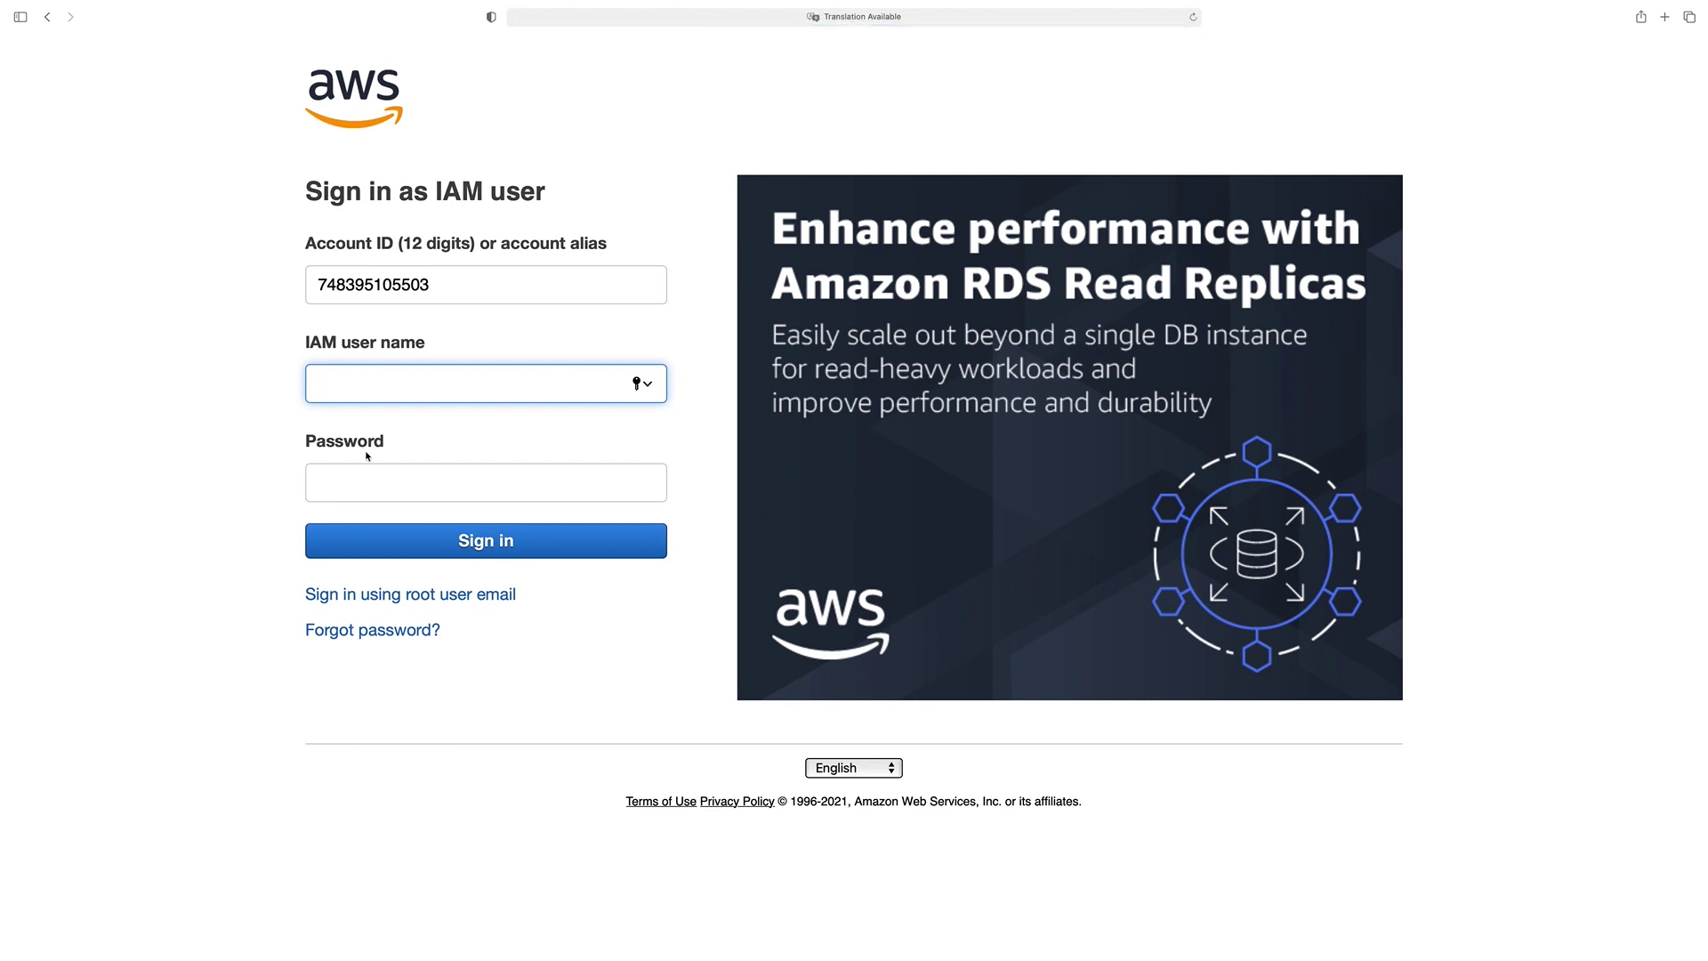
- Sign in as the IAM user with the new user name and the copied autogenerated password
{"action": "type", "text": "laith"}
{"action": "key", "text": "super+Tab"}
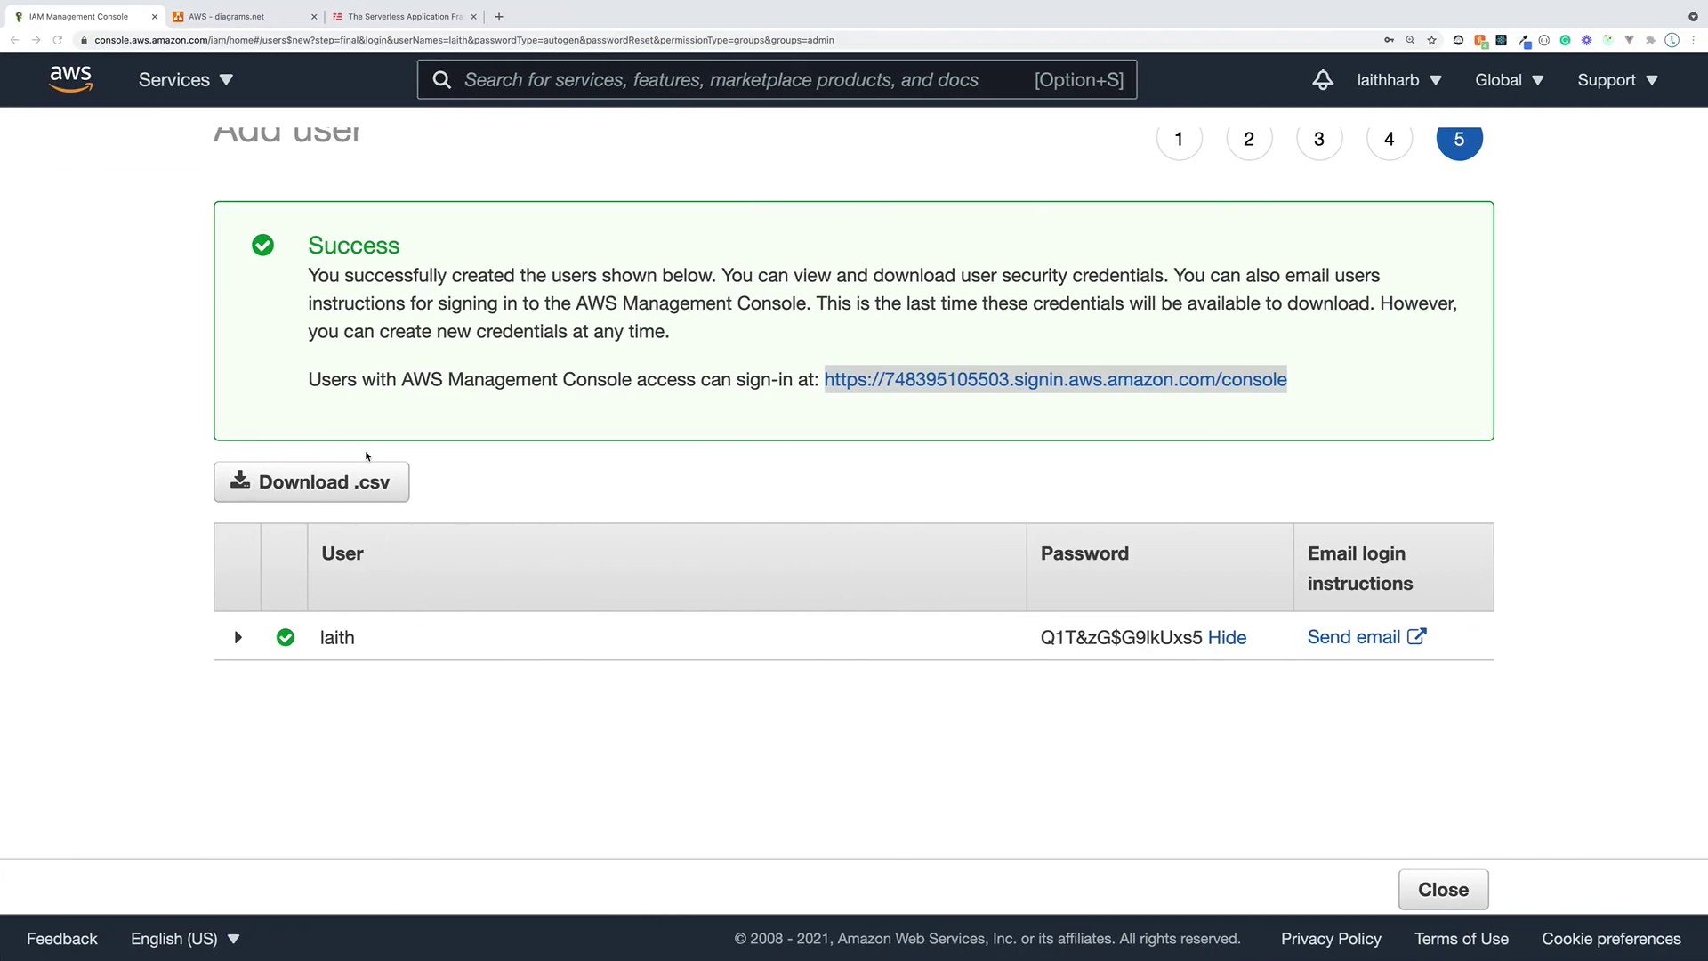
{"action": "left_click_drag", "start_coordinate": [1201, 640], "coordinate": [1036, 639]}
{"action": "key", "text": "super+Tab"}
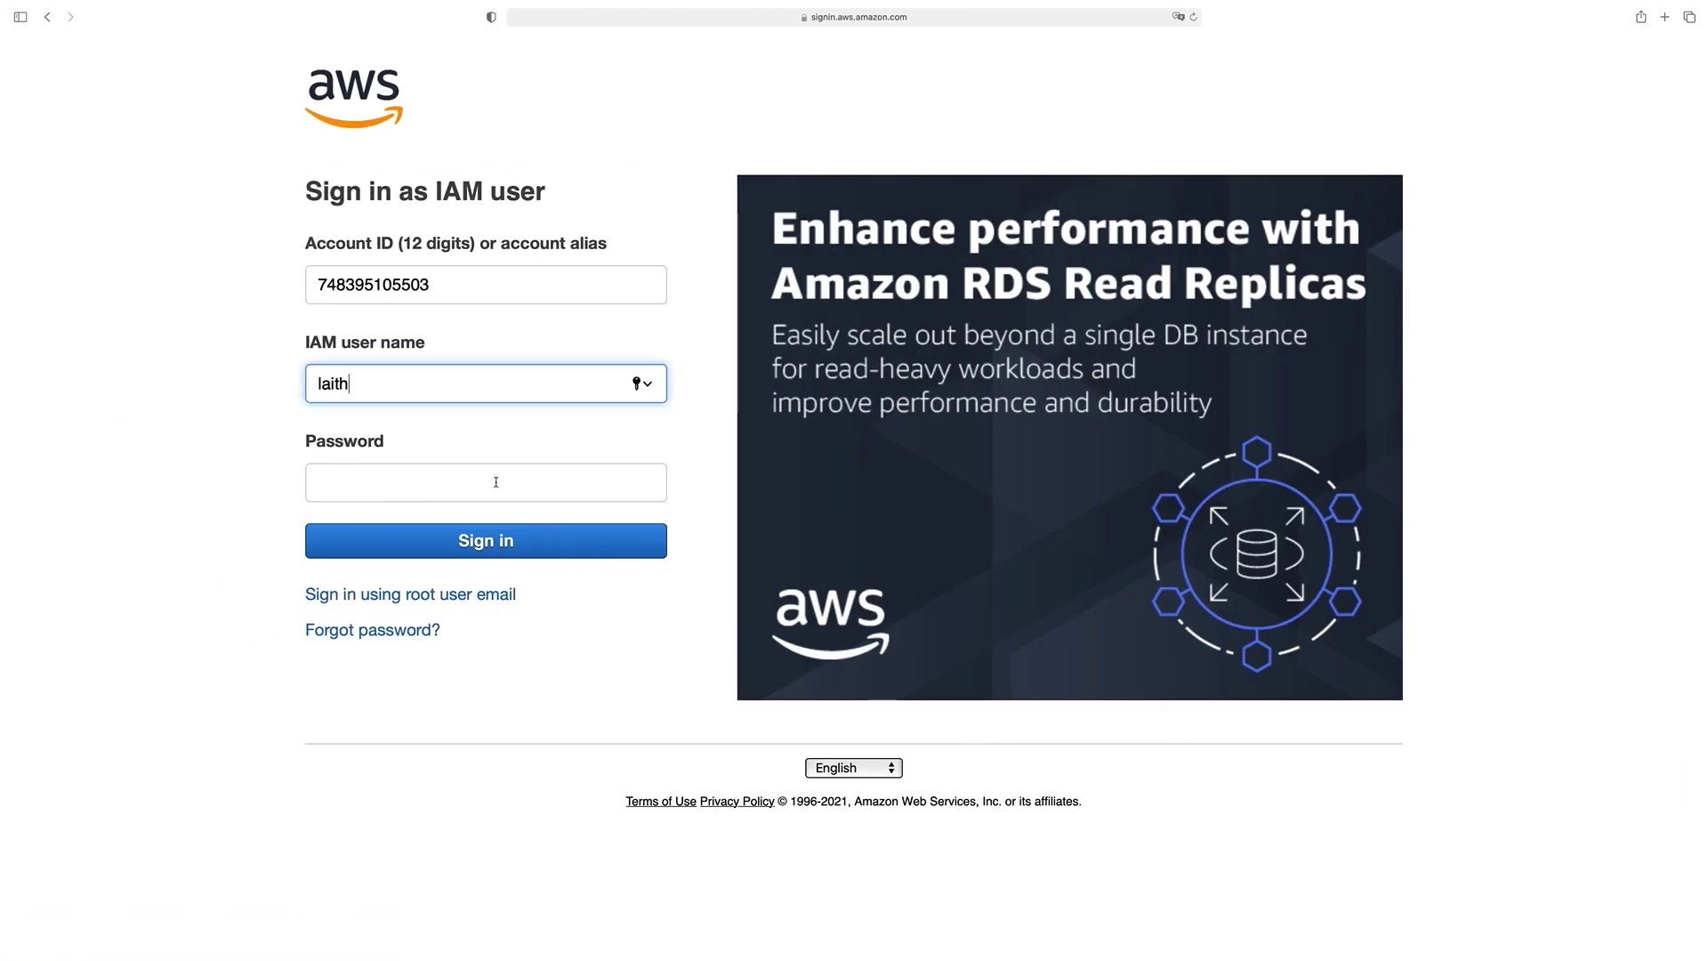
{"action": "left_click", "coordinate": [483, 480]}
{"action": "key", "text": "super+v"}
{"action": "left_click", "coordinate": [511, 544]}
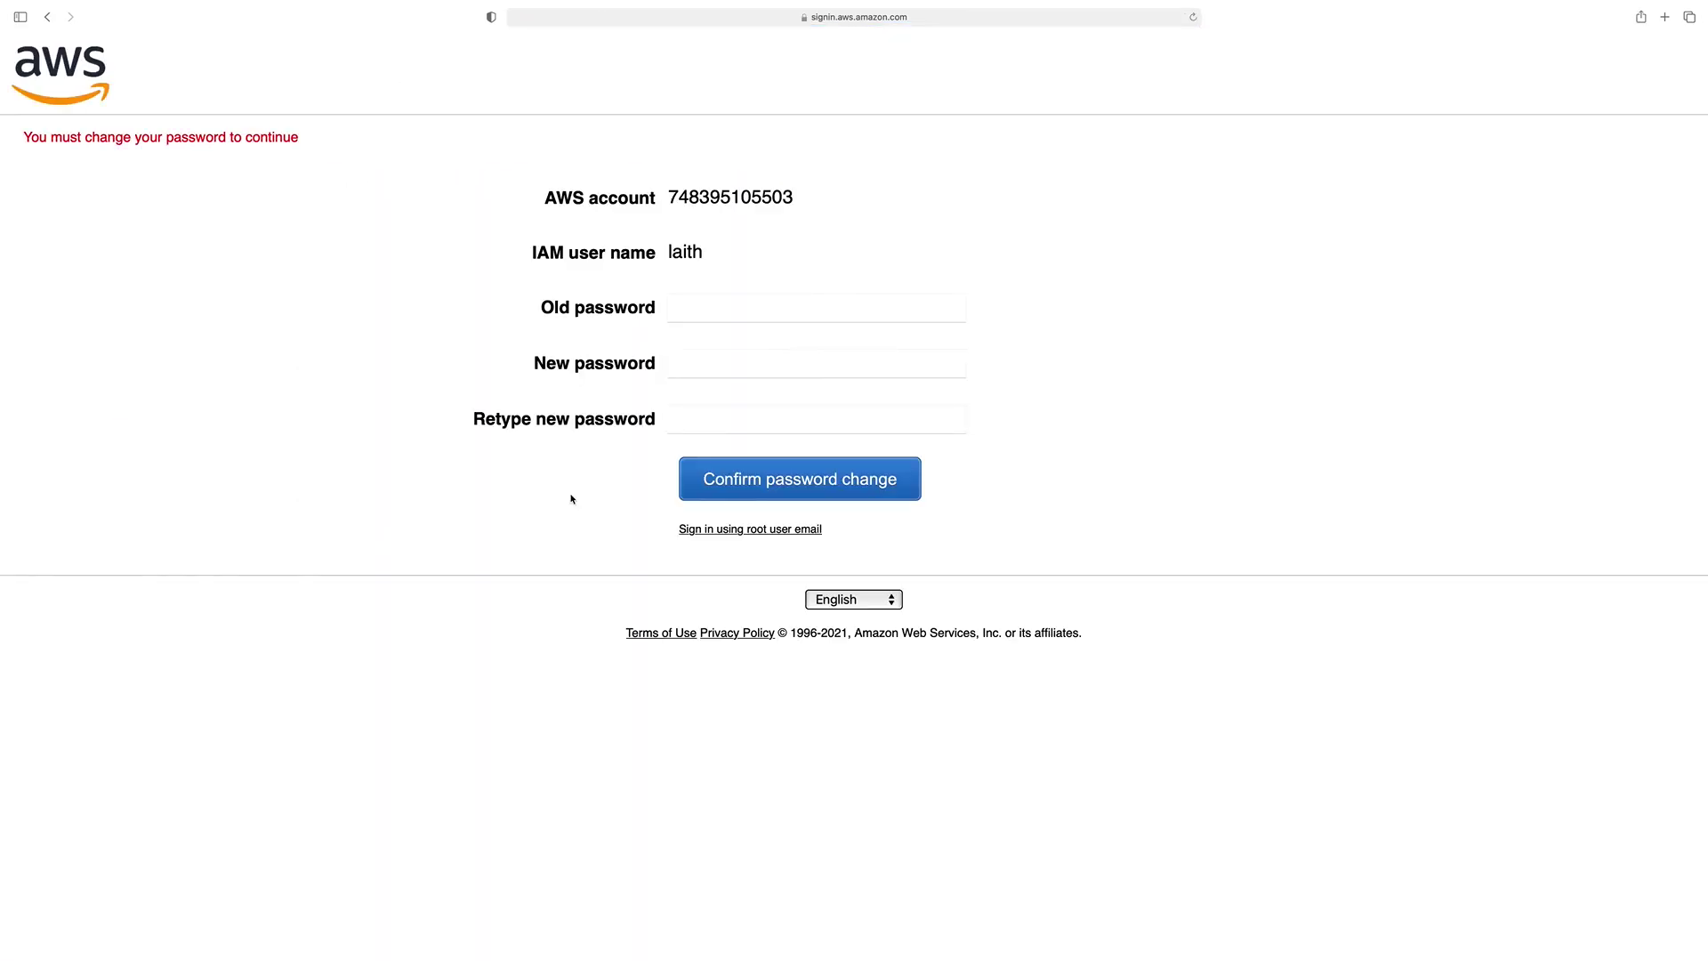
- Enter the old password, set and retype a new password, and confirm the password change
{"action": "left_click", "coordinate": [711, 316]}
{"action": "key", "text": "super+v"}
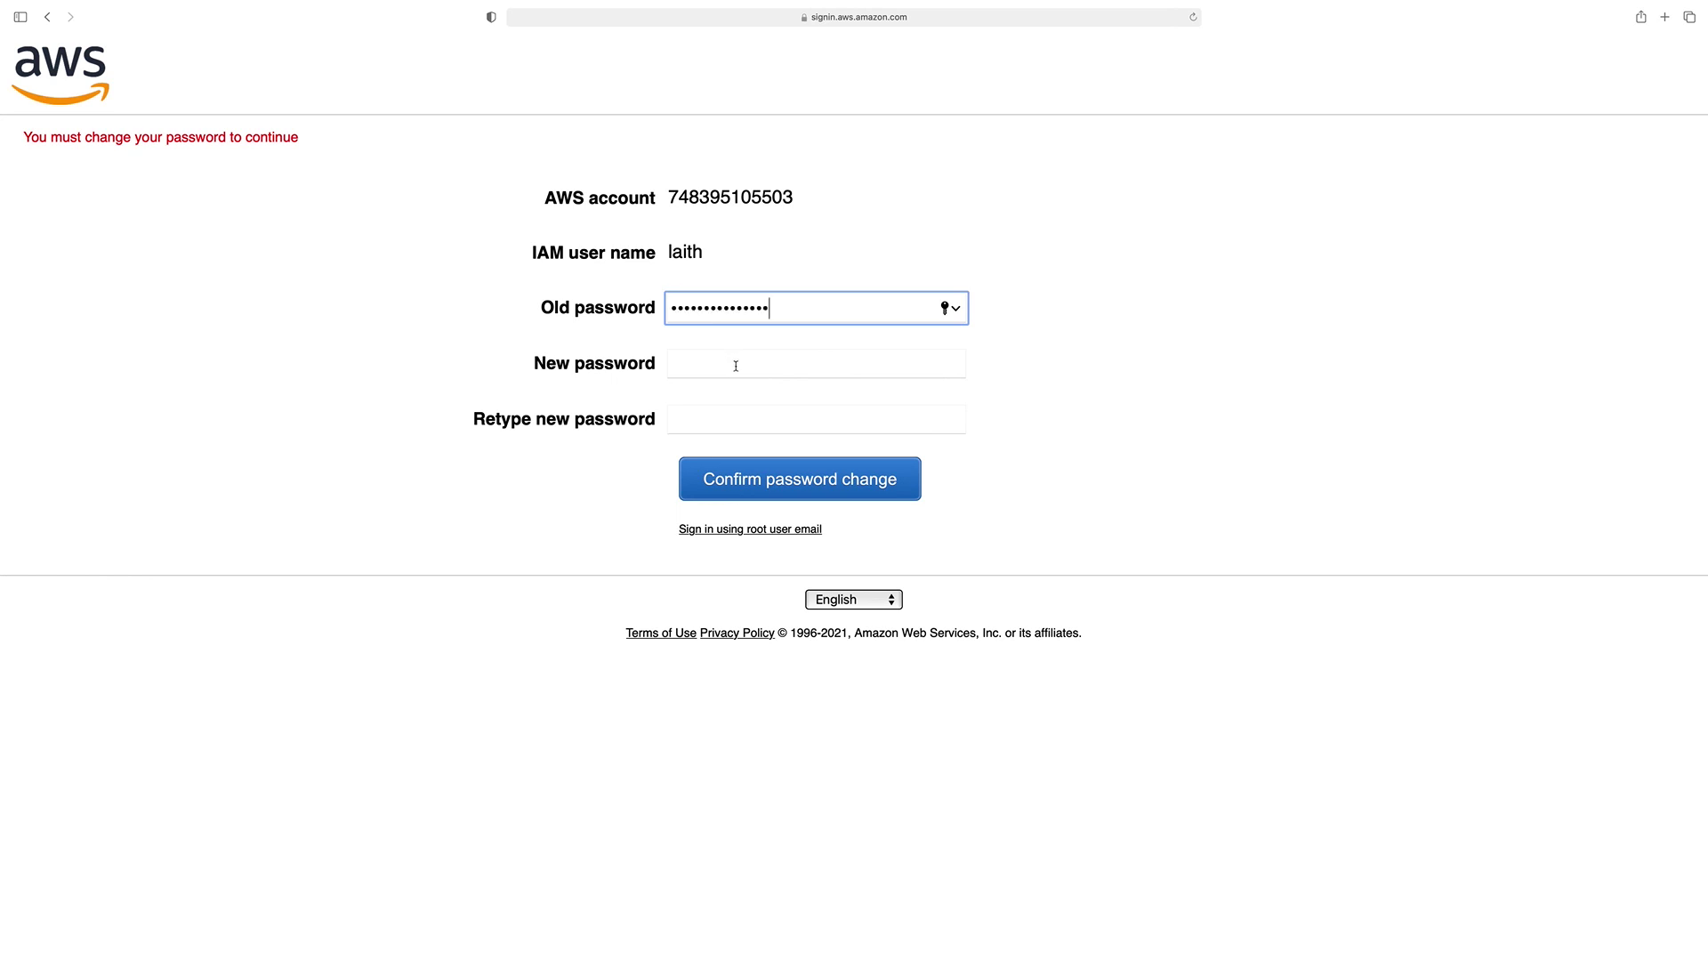
{"action": "left_click", "coordinate": [735, 366]}
{"action": "type", "text": "•"}
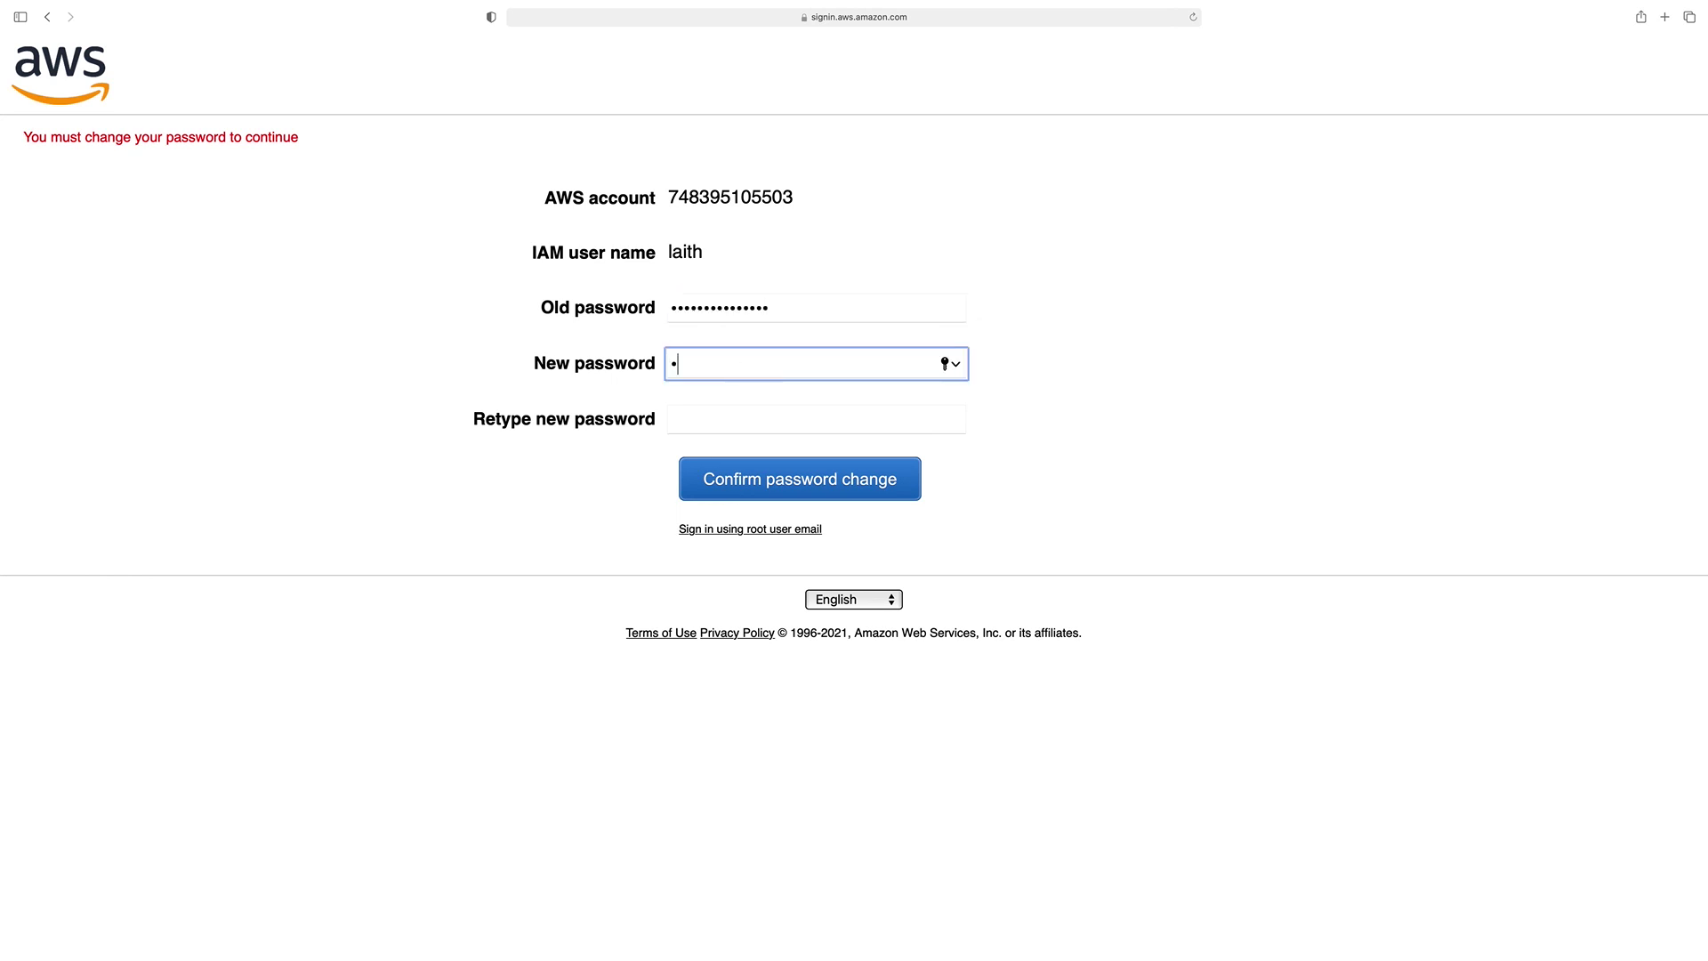
{"action": "type", "text": "•••••••••••"}
{"action": "left_click", "coordinate": [691, 417]}
{"action": "type", "text": "•••••••"}
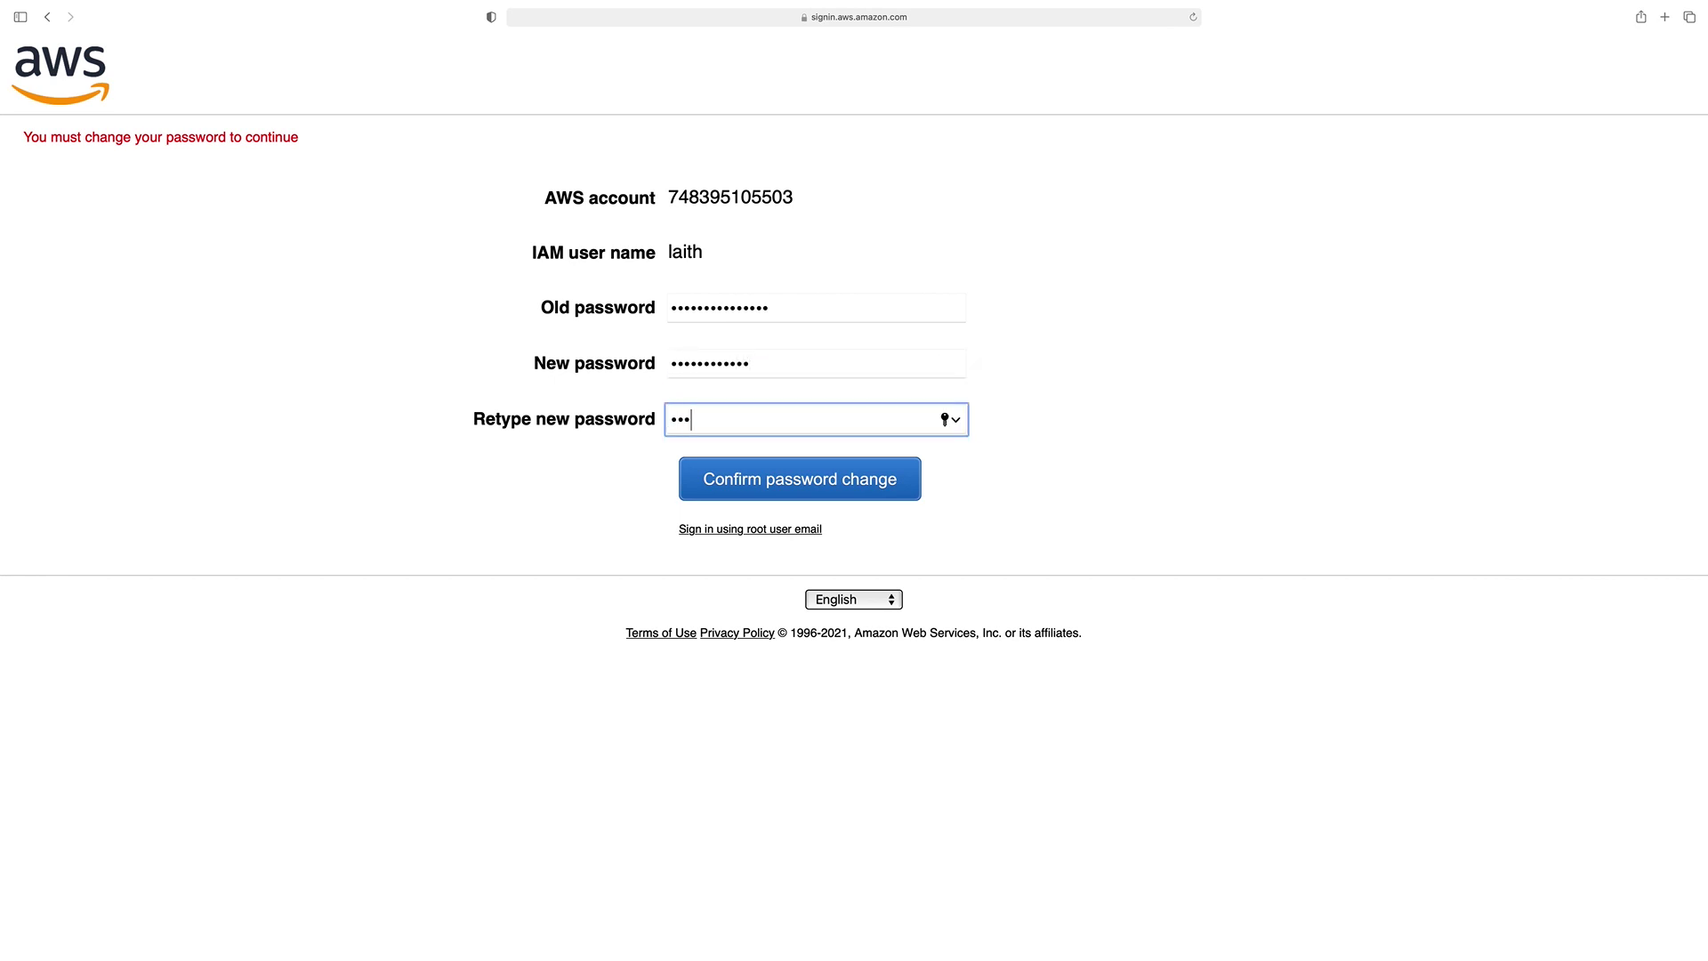
{"action": "type", "text": "•••••"}
{"action": "key", "text": "Return"}
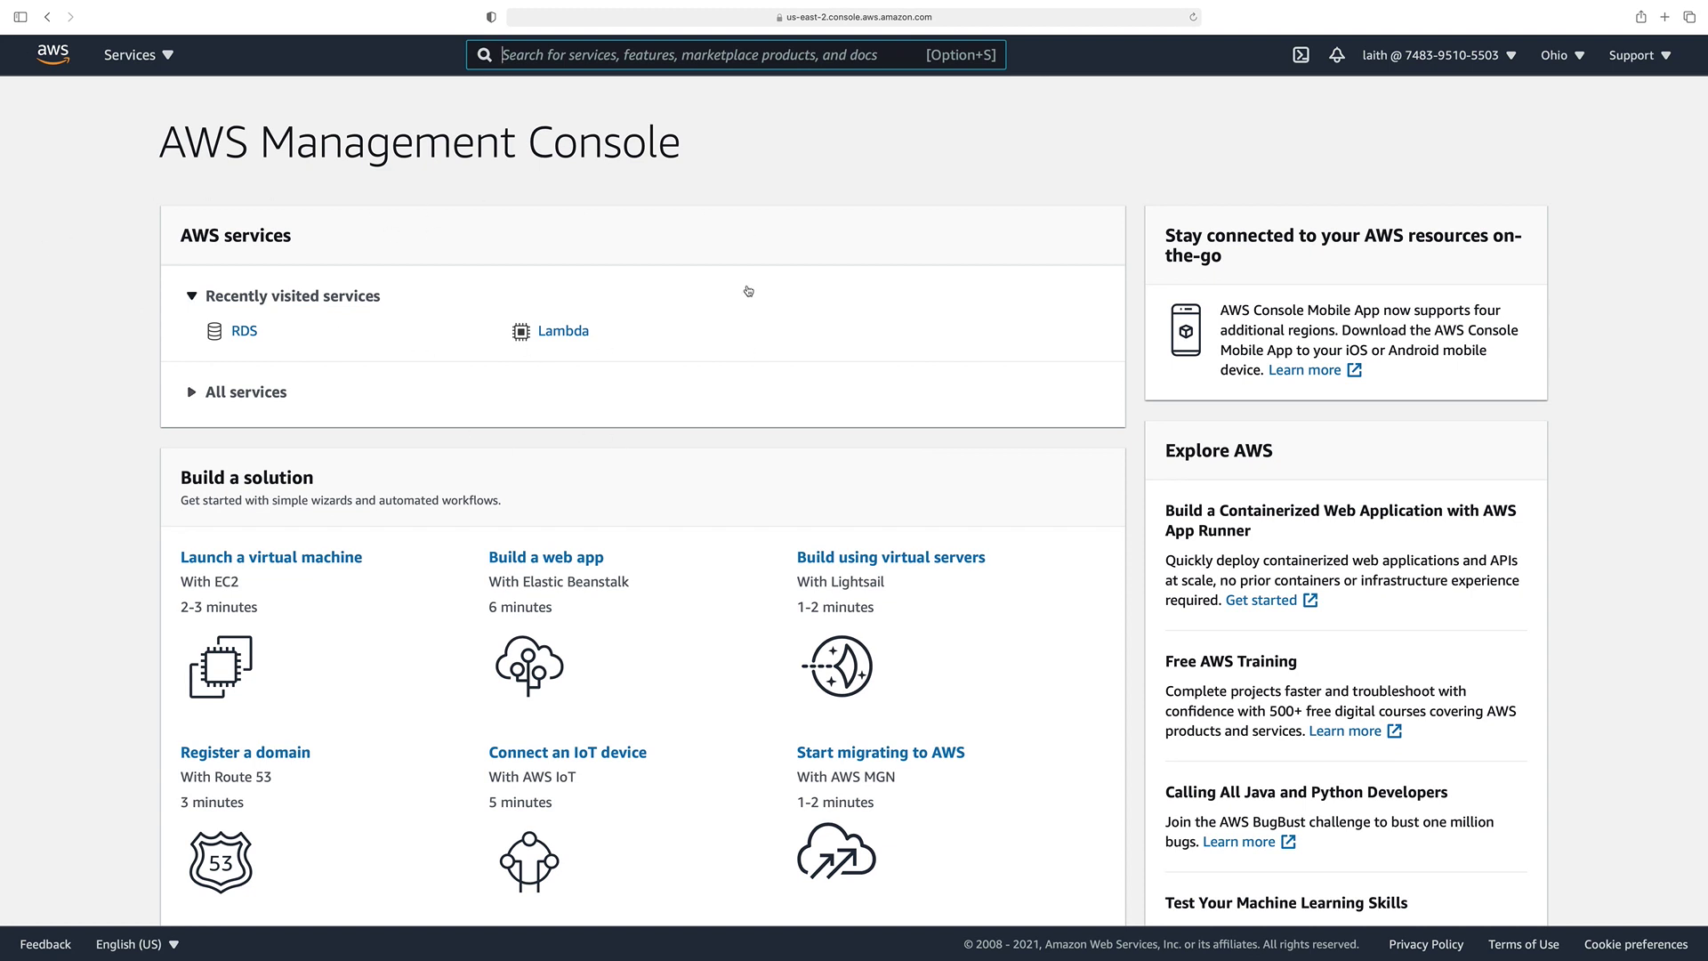
- Open the Elastic Beanstalk service from the full list of AWS services
{"action": "left_click", "coordinate": [142, 60]}
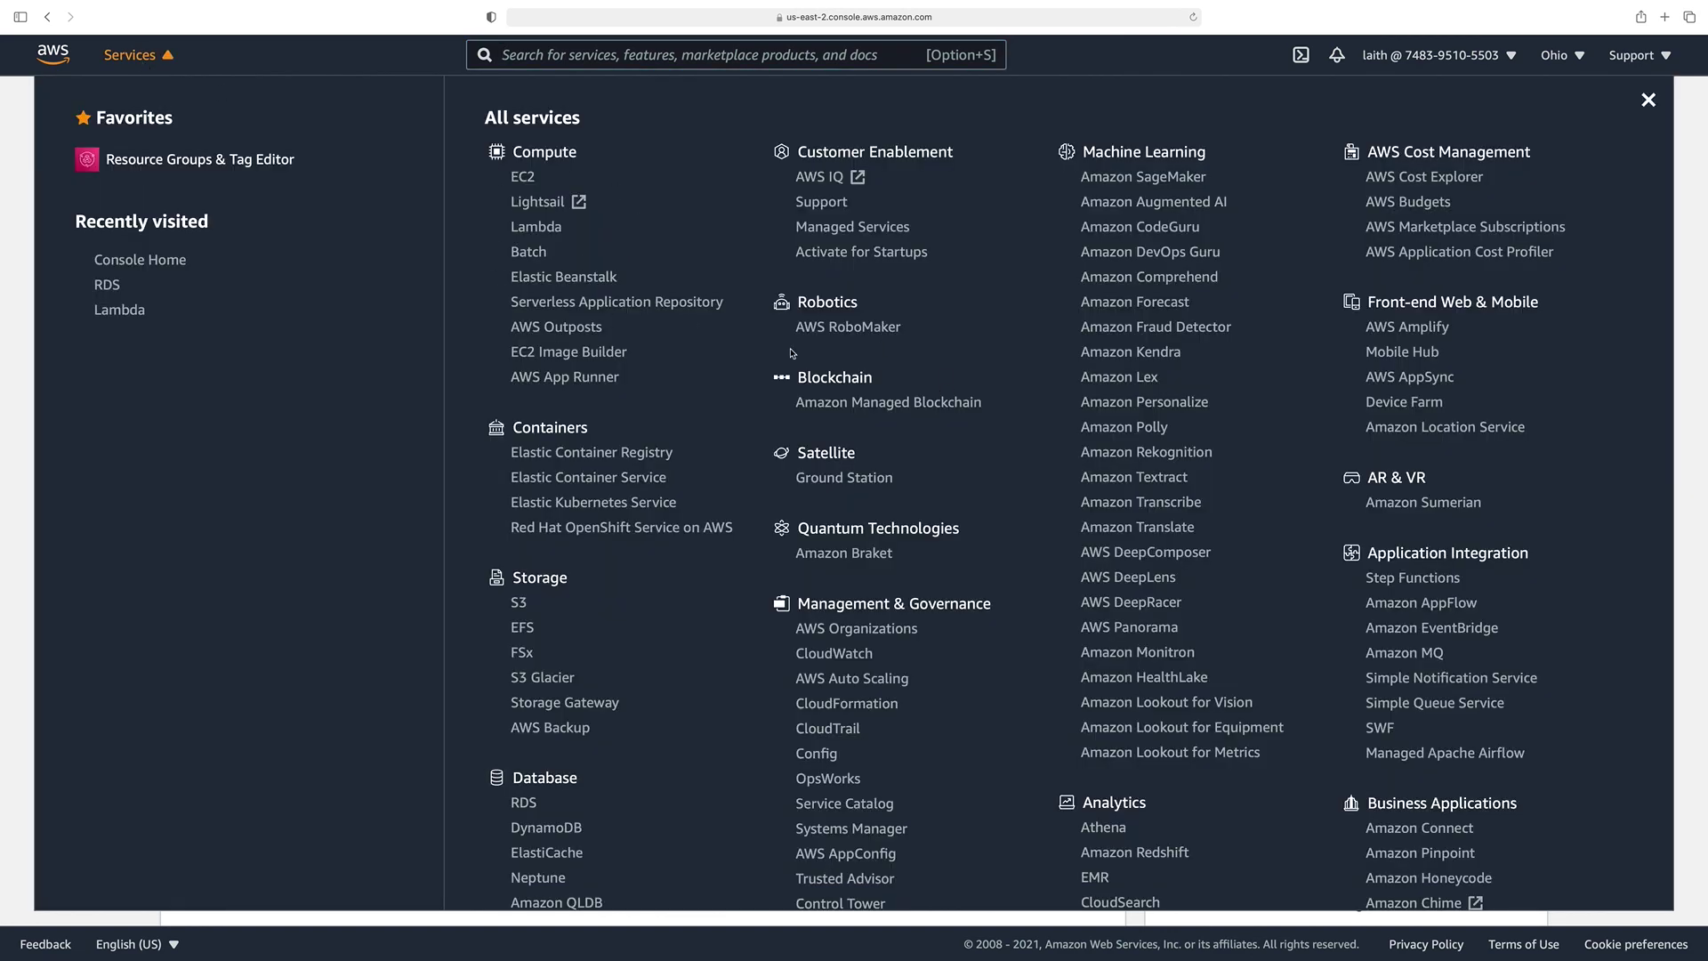
{"action": "left_click", "coordinate": [550, 276]}
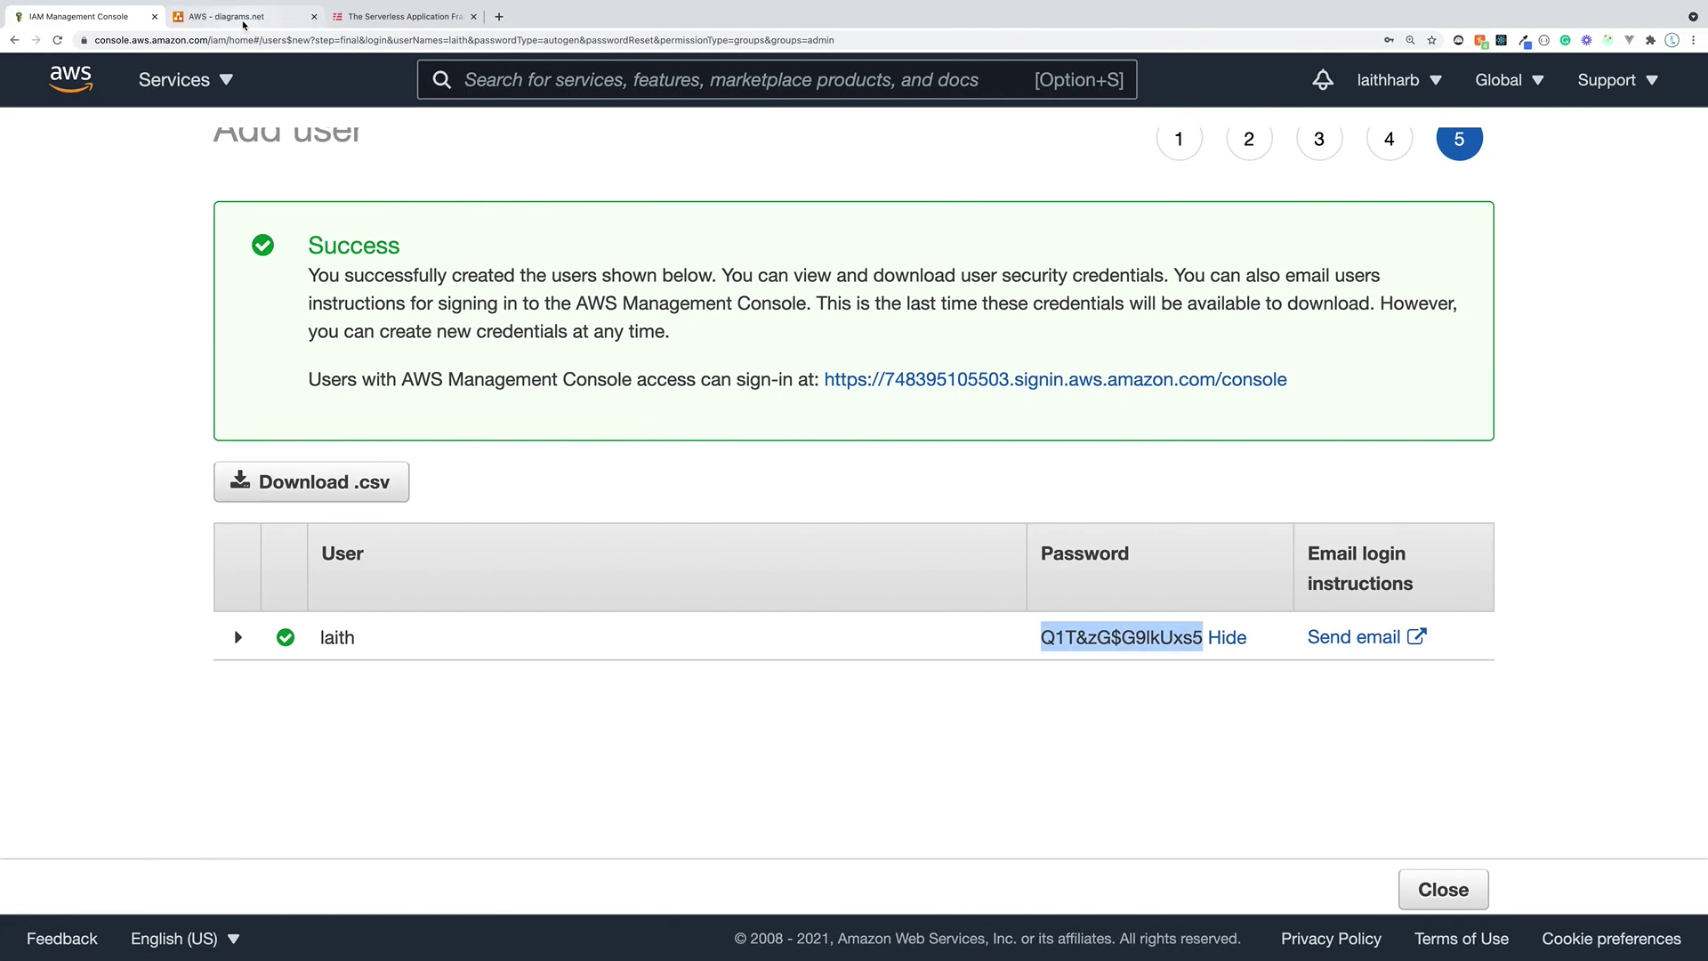
- Switch to the AWS diagram on diagrams.net in Chrome, marquee-select around the fourth figure, and open page IAM-4
{"action": "left_click", "coordinate": [244, 18]}
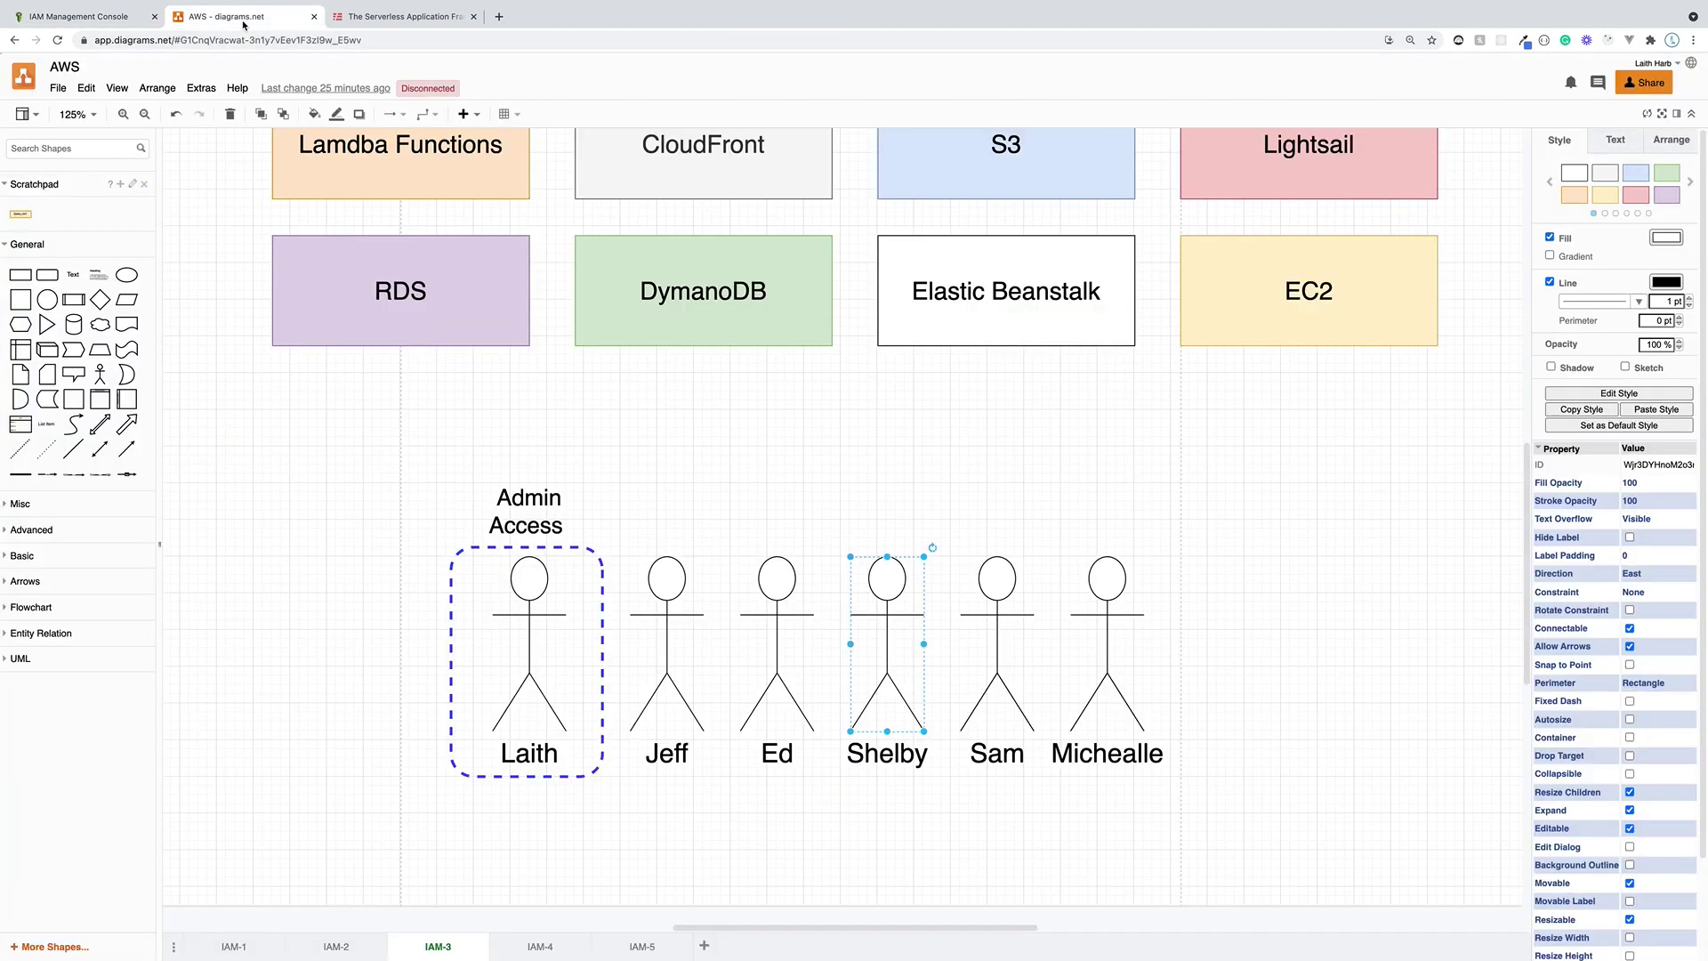
{"action": "left_click_drag", "start_coordinate": [818, 530], "coordinate": [937, 800]}
{"action": "left_click", "coordinate": [535, 945]}
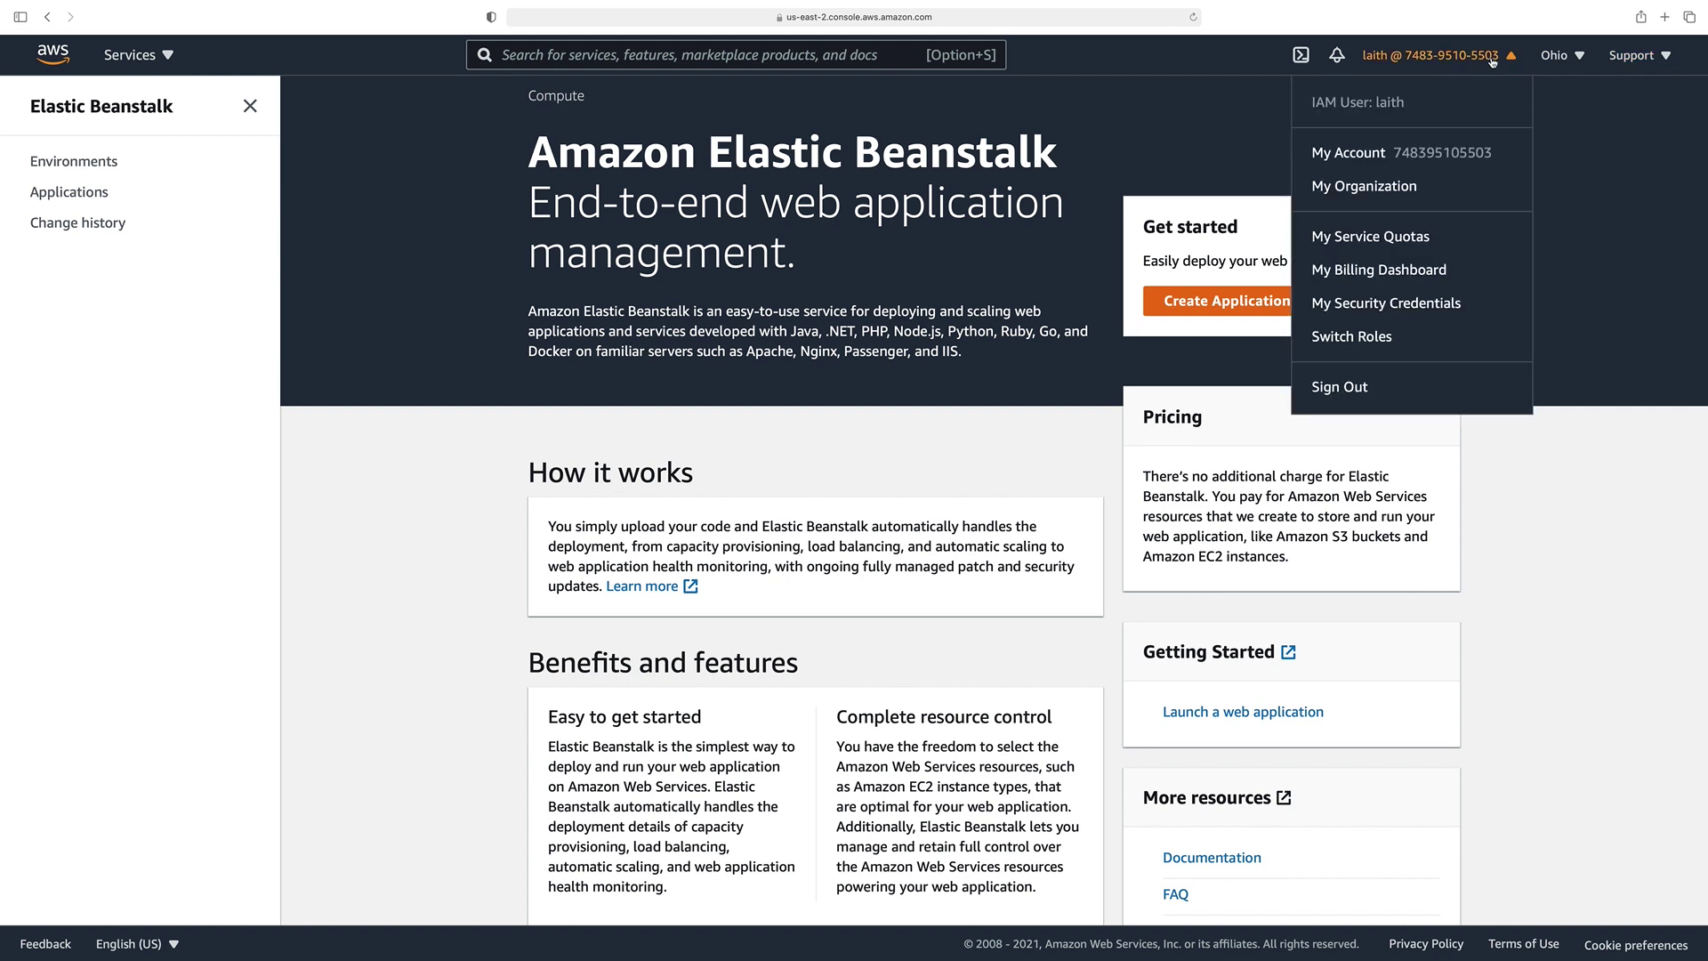
- Switch to Safari and sign the IAM user out of the AWS console
{"action": "mouse_move", "coordinate": [1630, 57]}
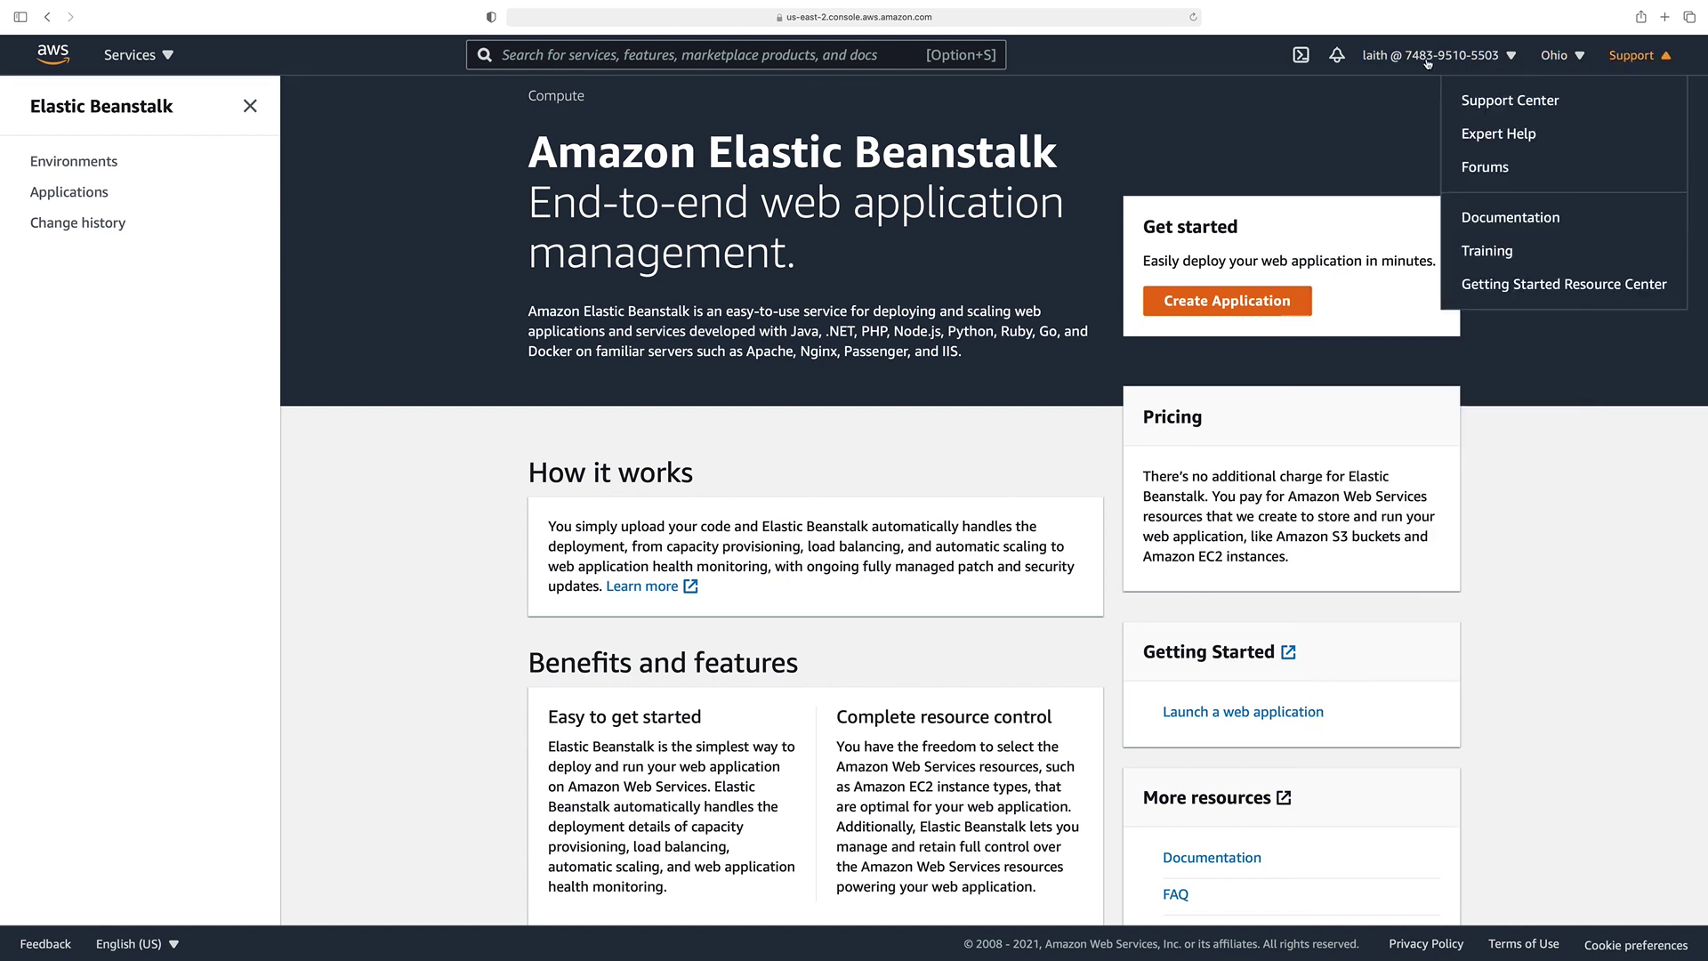
{"action": "mouse_move", "coordinate": [1427, 59]}
{"action": "left_click", "coordinate": [1370, 391]}
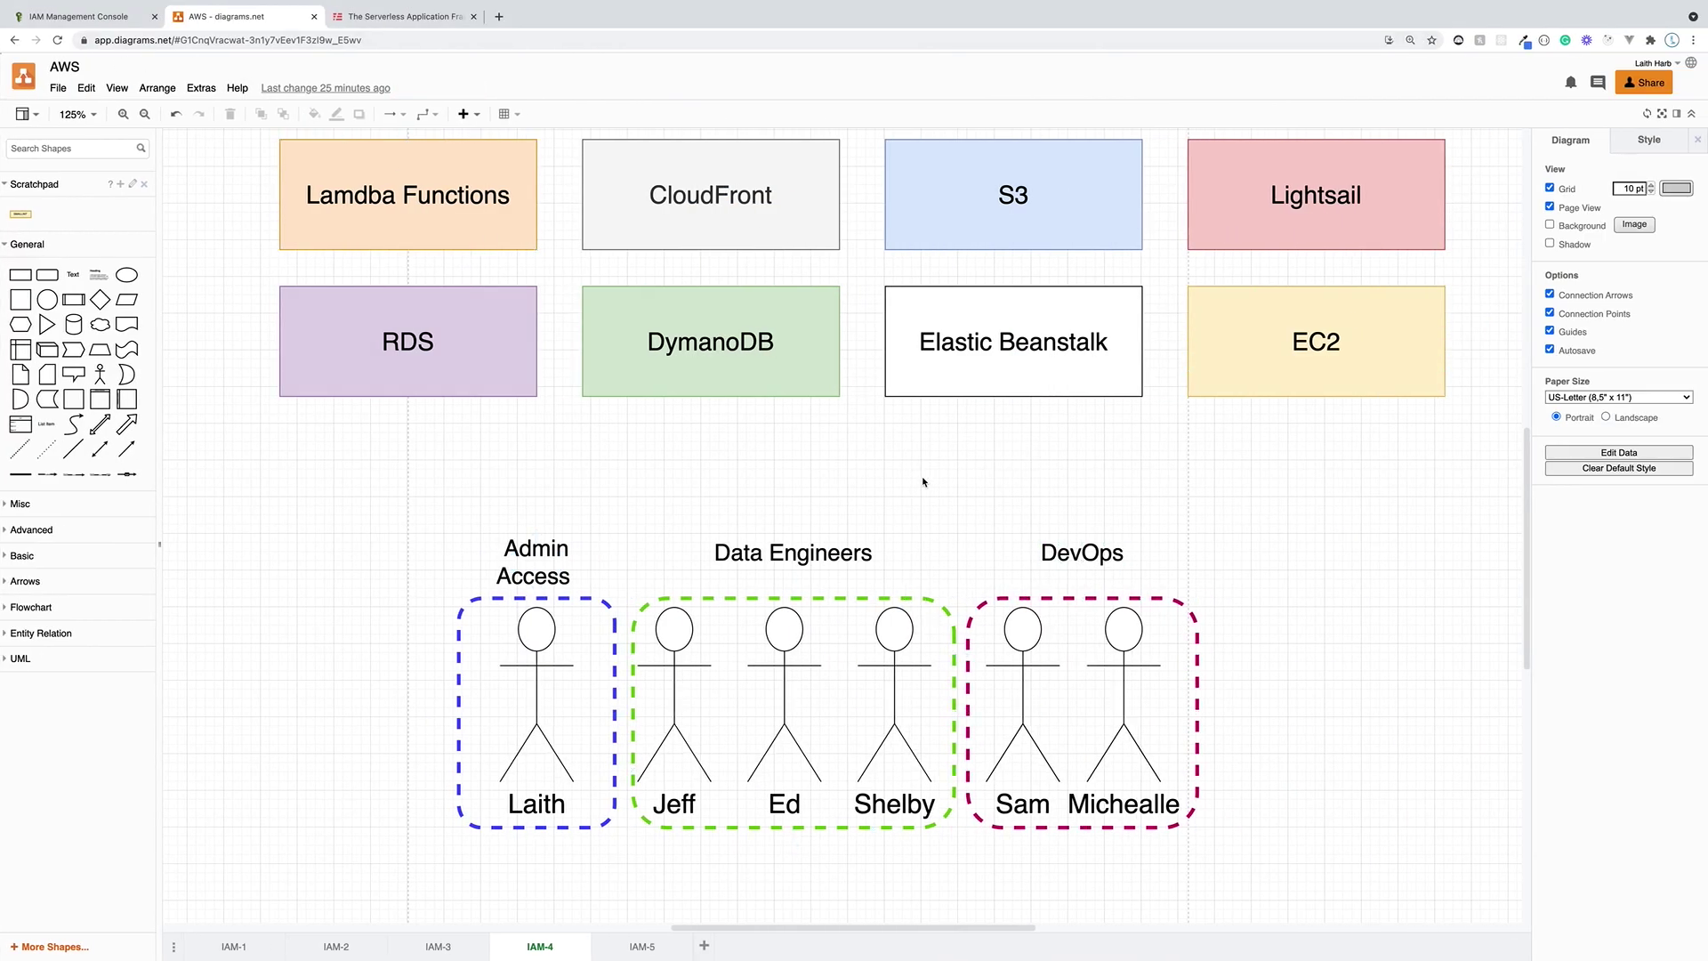
- Switch to the diagram in Chrome and highlight the RDS, DymanoDB and S3 boxes one after another
{"action": "left_click", "coordinate": [416, 347]}
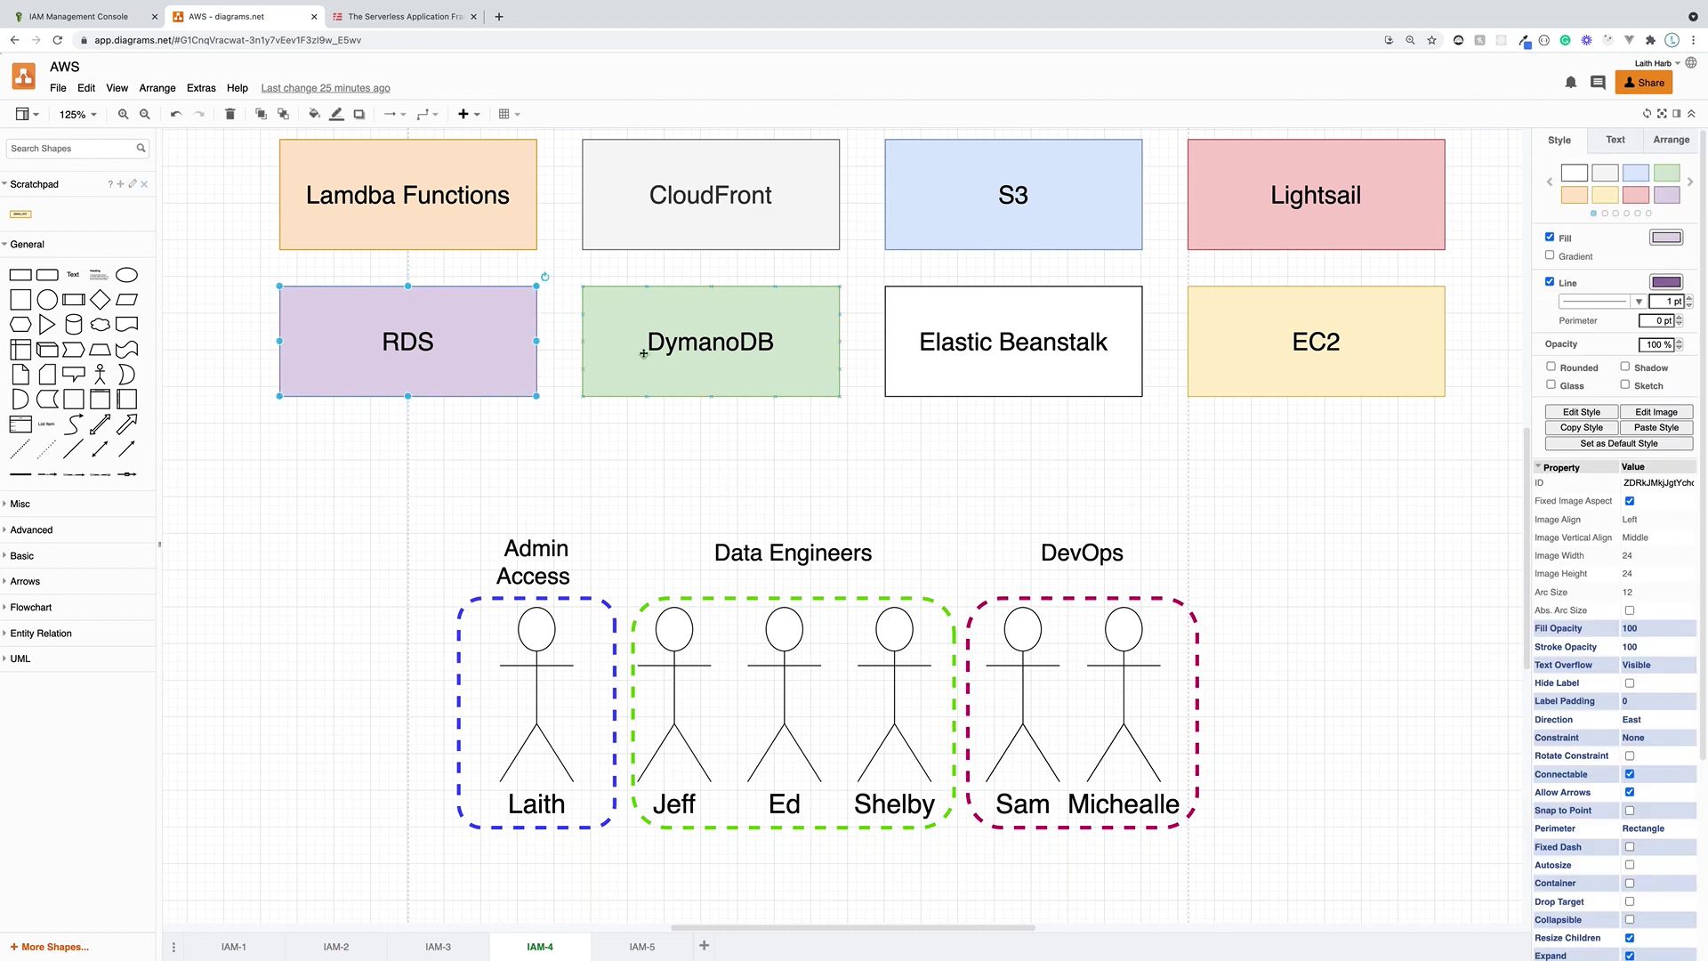
{"action": "left_click", "coordinate": [676, 352]}
{"action": "left_click", "coordinate": [1065, 194]}
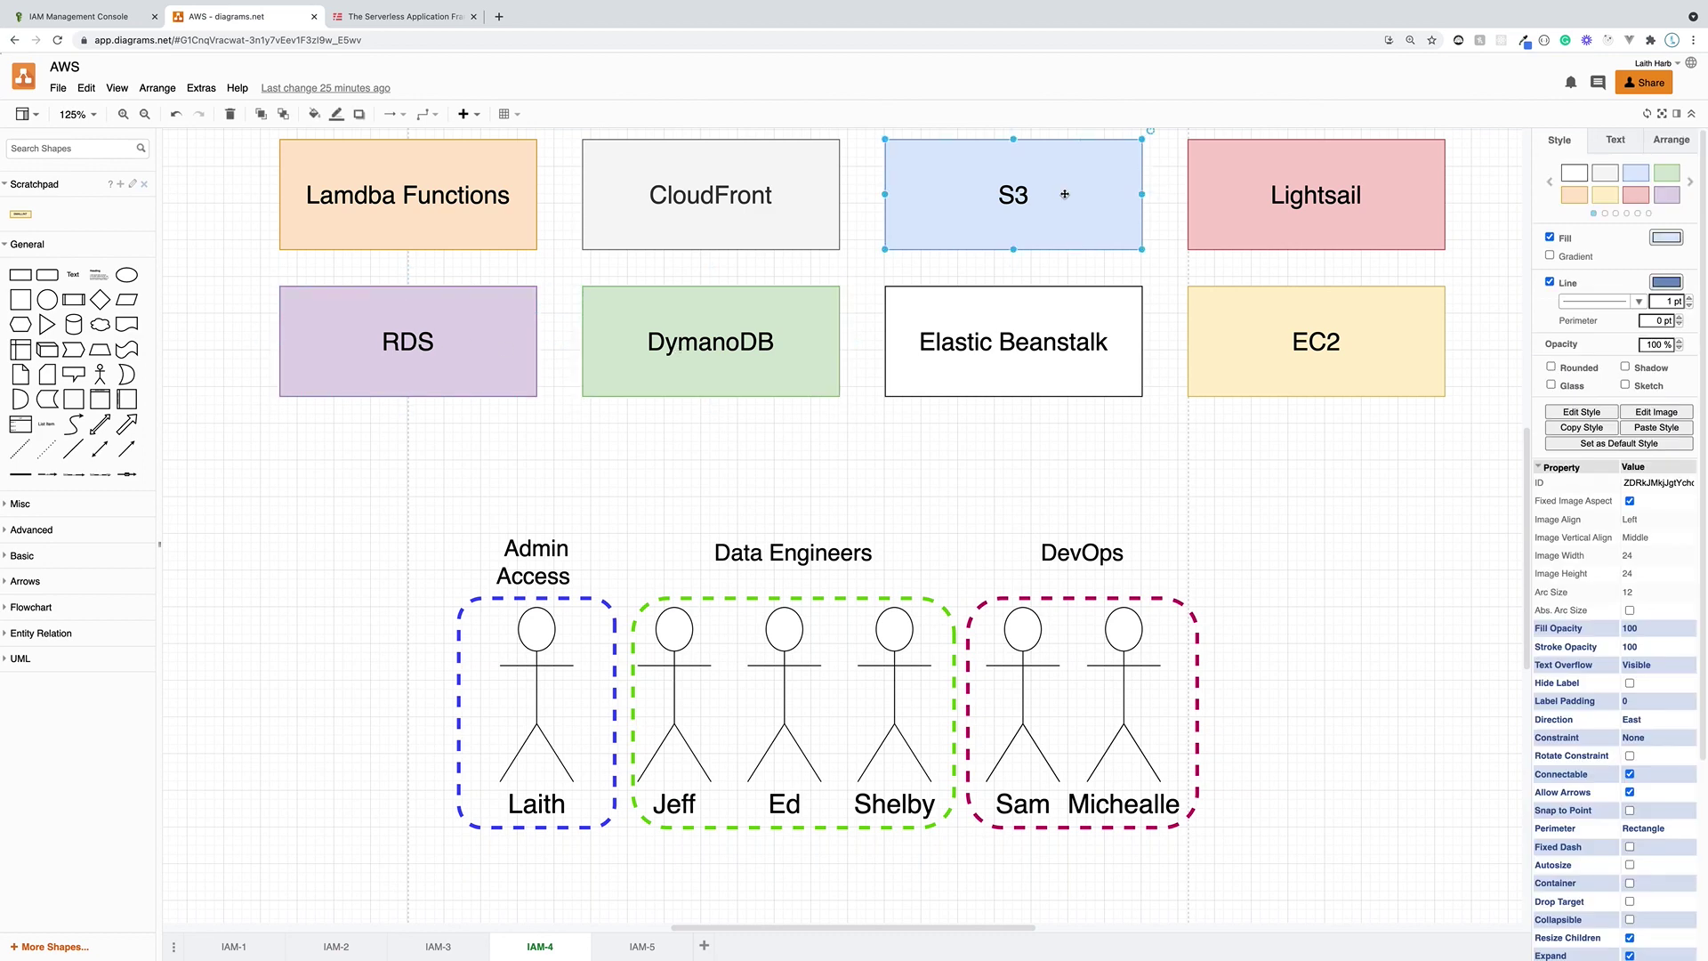
- Return to the AWS console in Chrome, search for "iam", open the IAM dashboard, and dismiss the search results
{"action": "left_click", "coordinate": [99, 24]}
{"action": "scroll", "coordinate": [507, 368], "scroll_direction": "up", "scroll_amount": 1}
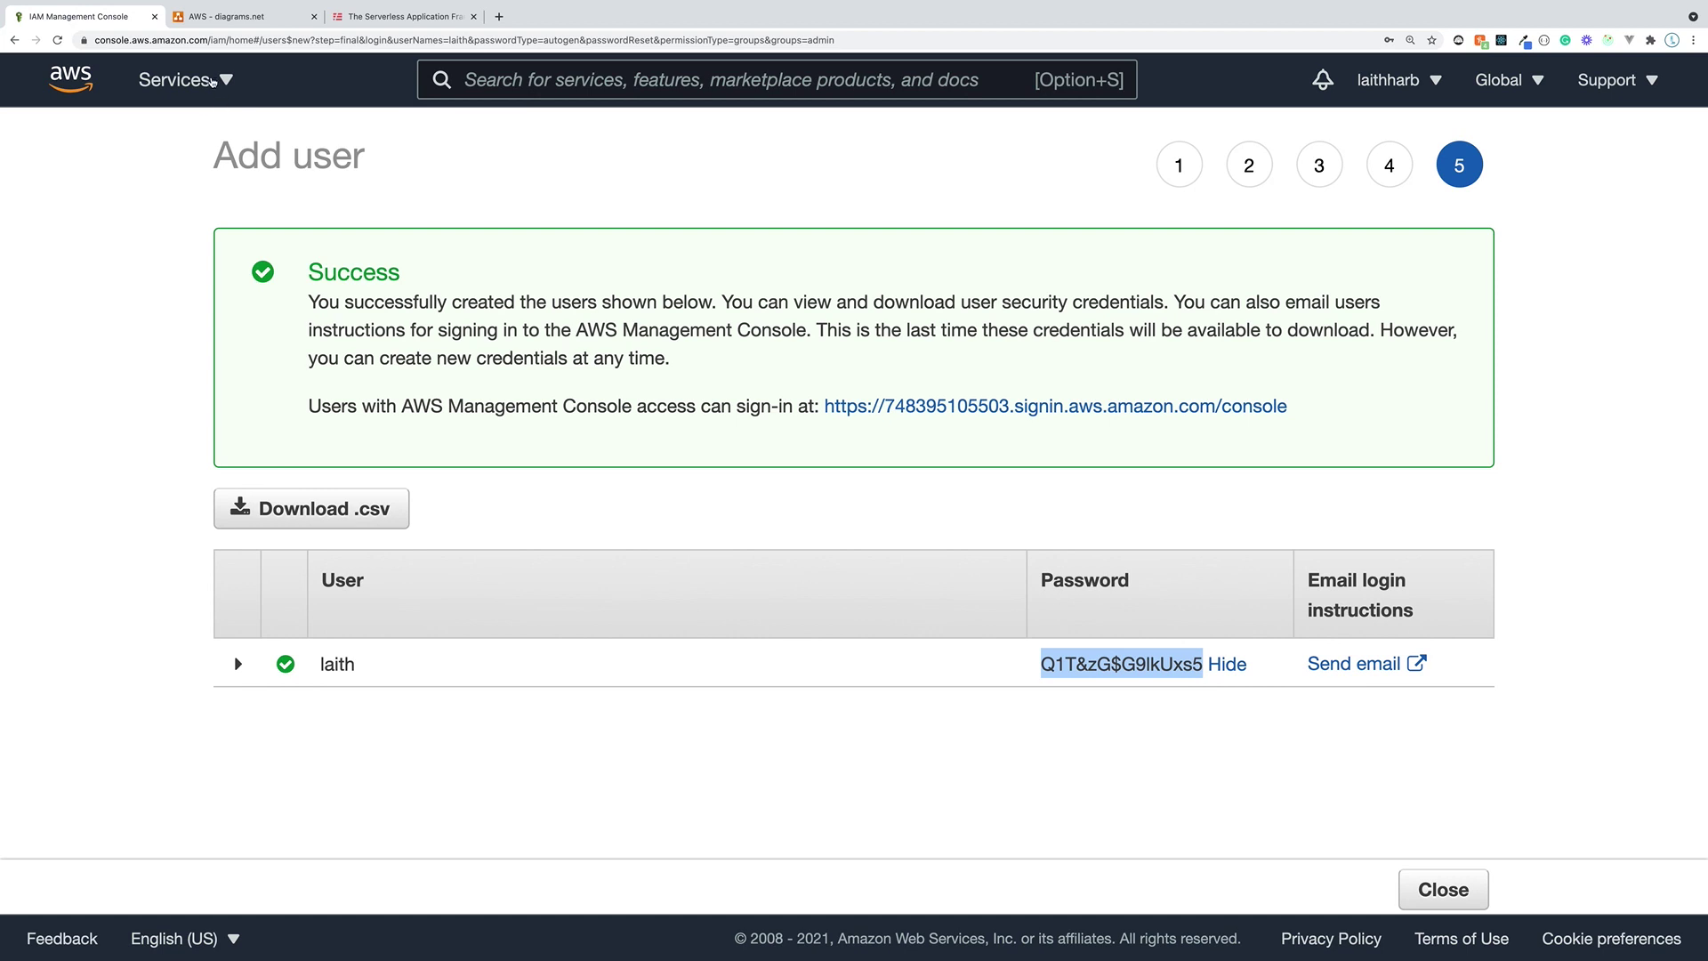
{"action": "left_click", "coordinate": [211, 82]}
{"action": "left_click", "coordinate": [527, 80]}
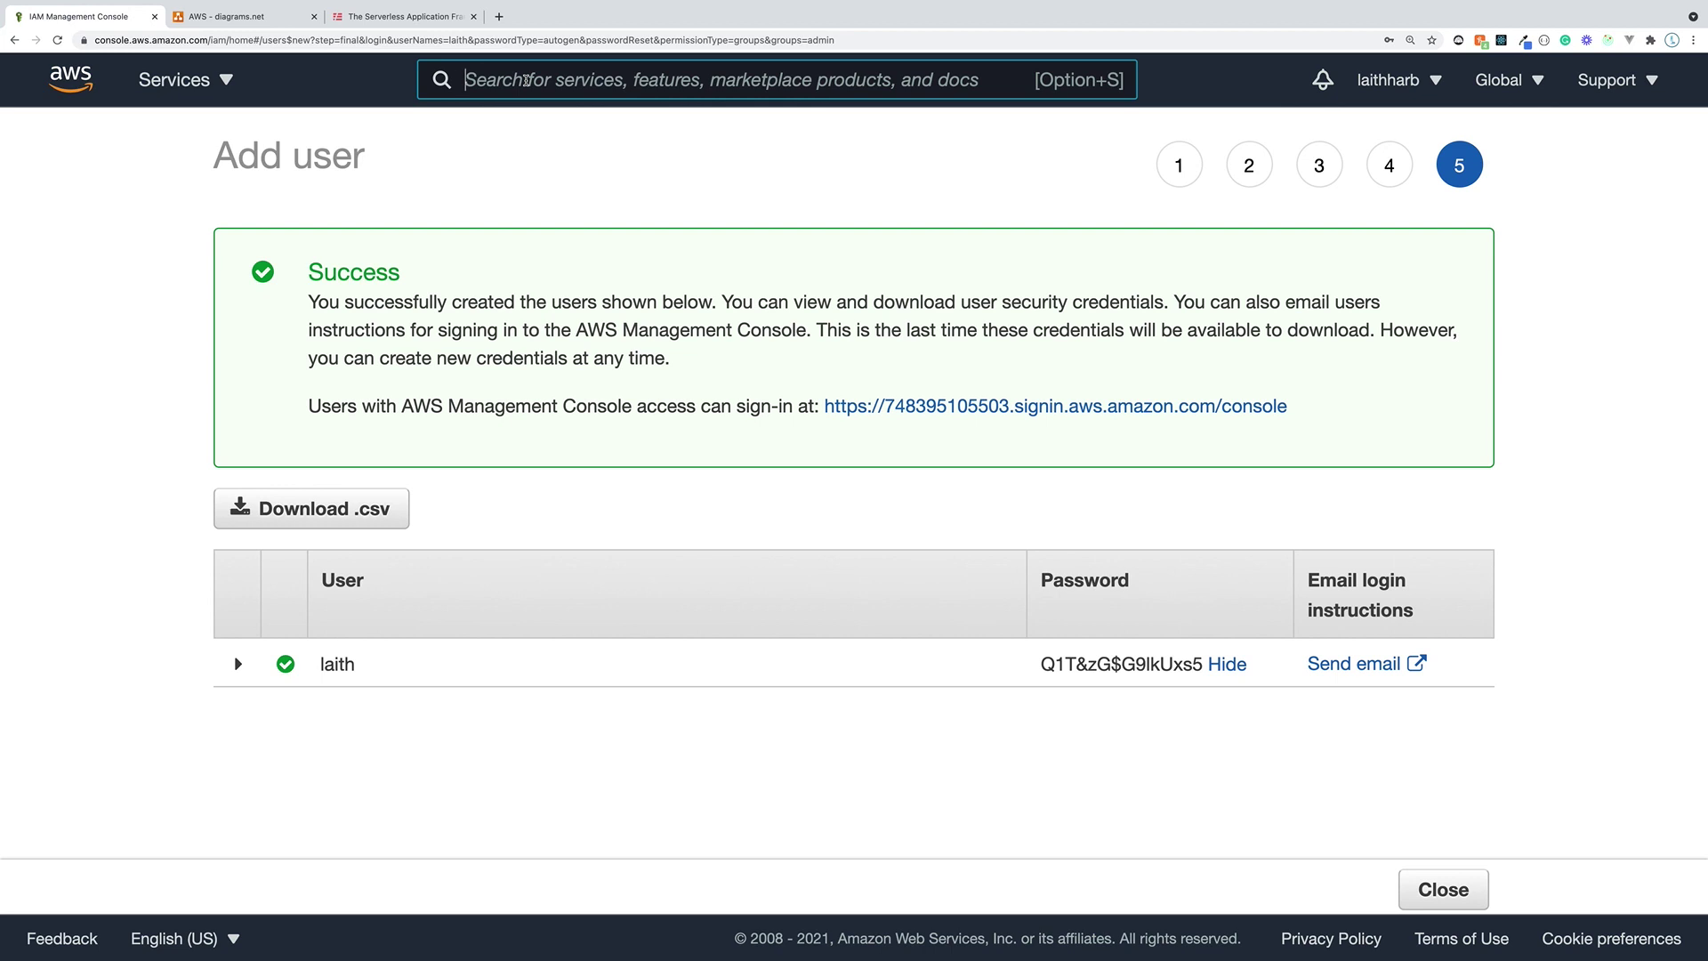
{"action": "type", "text": "iam"}
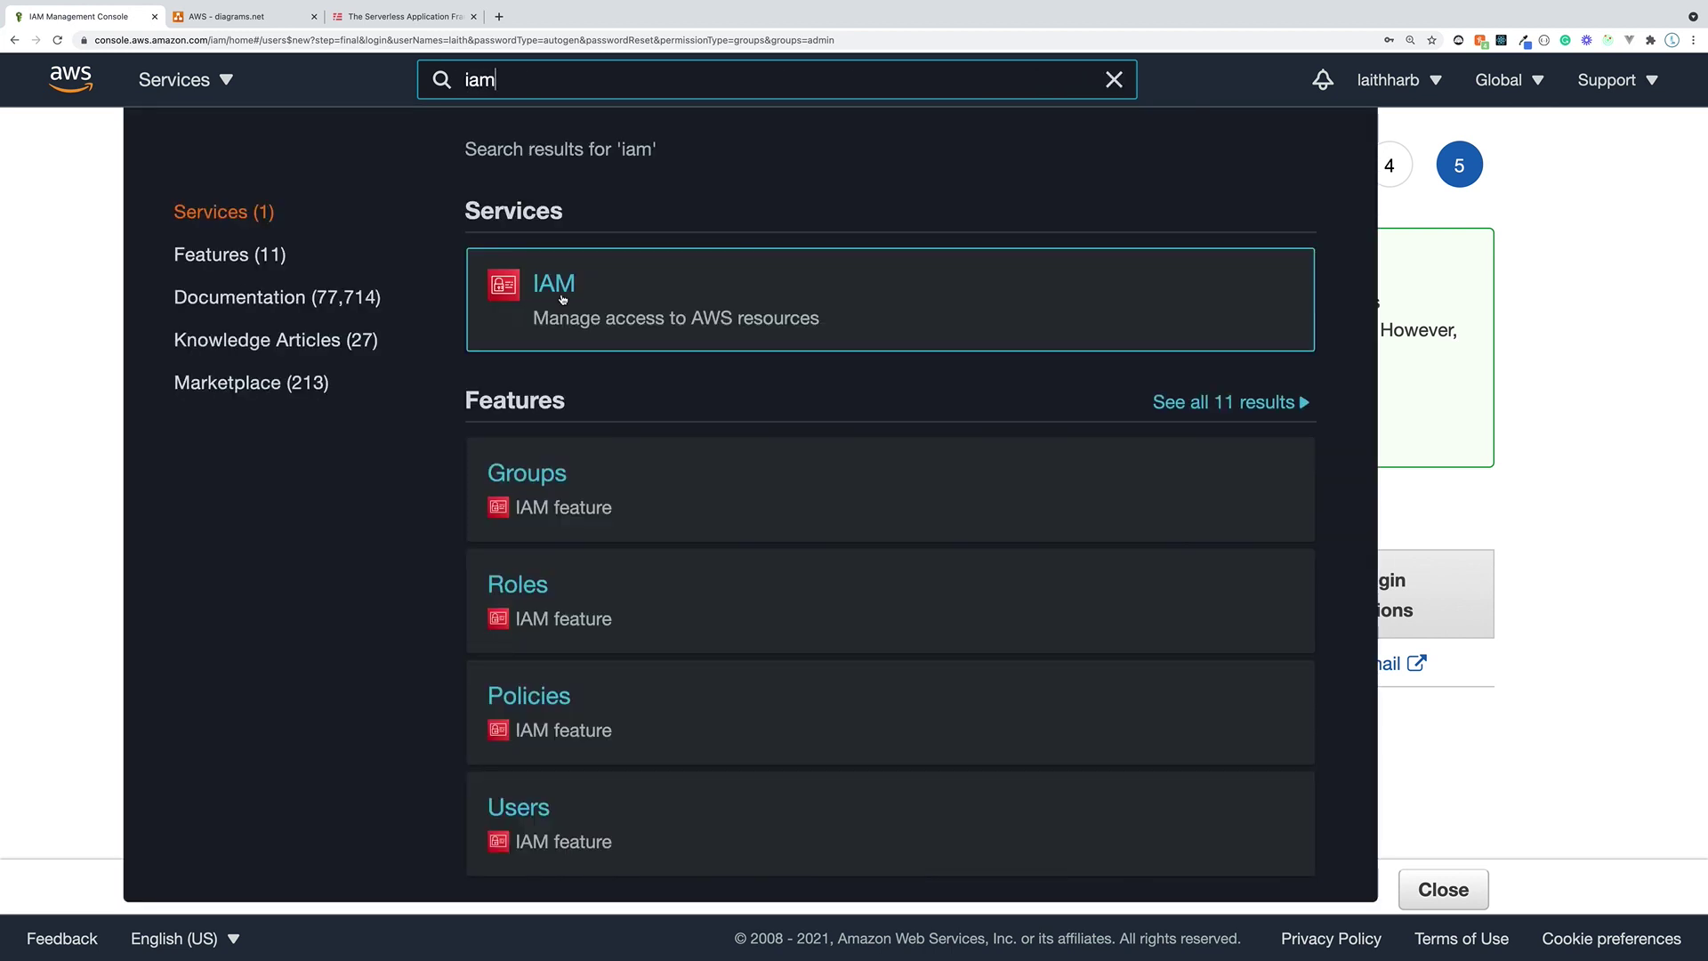
{"action": "left_click", "coordinate": [566, 286]}
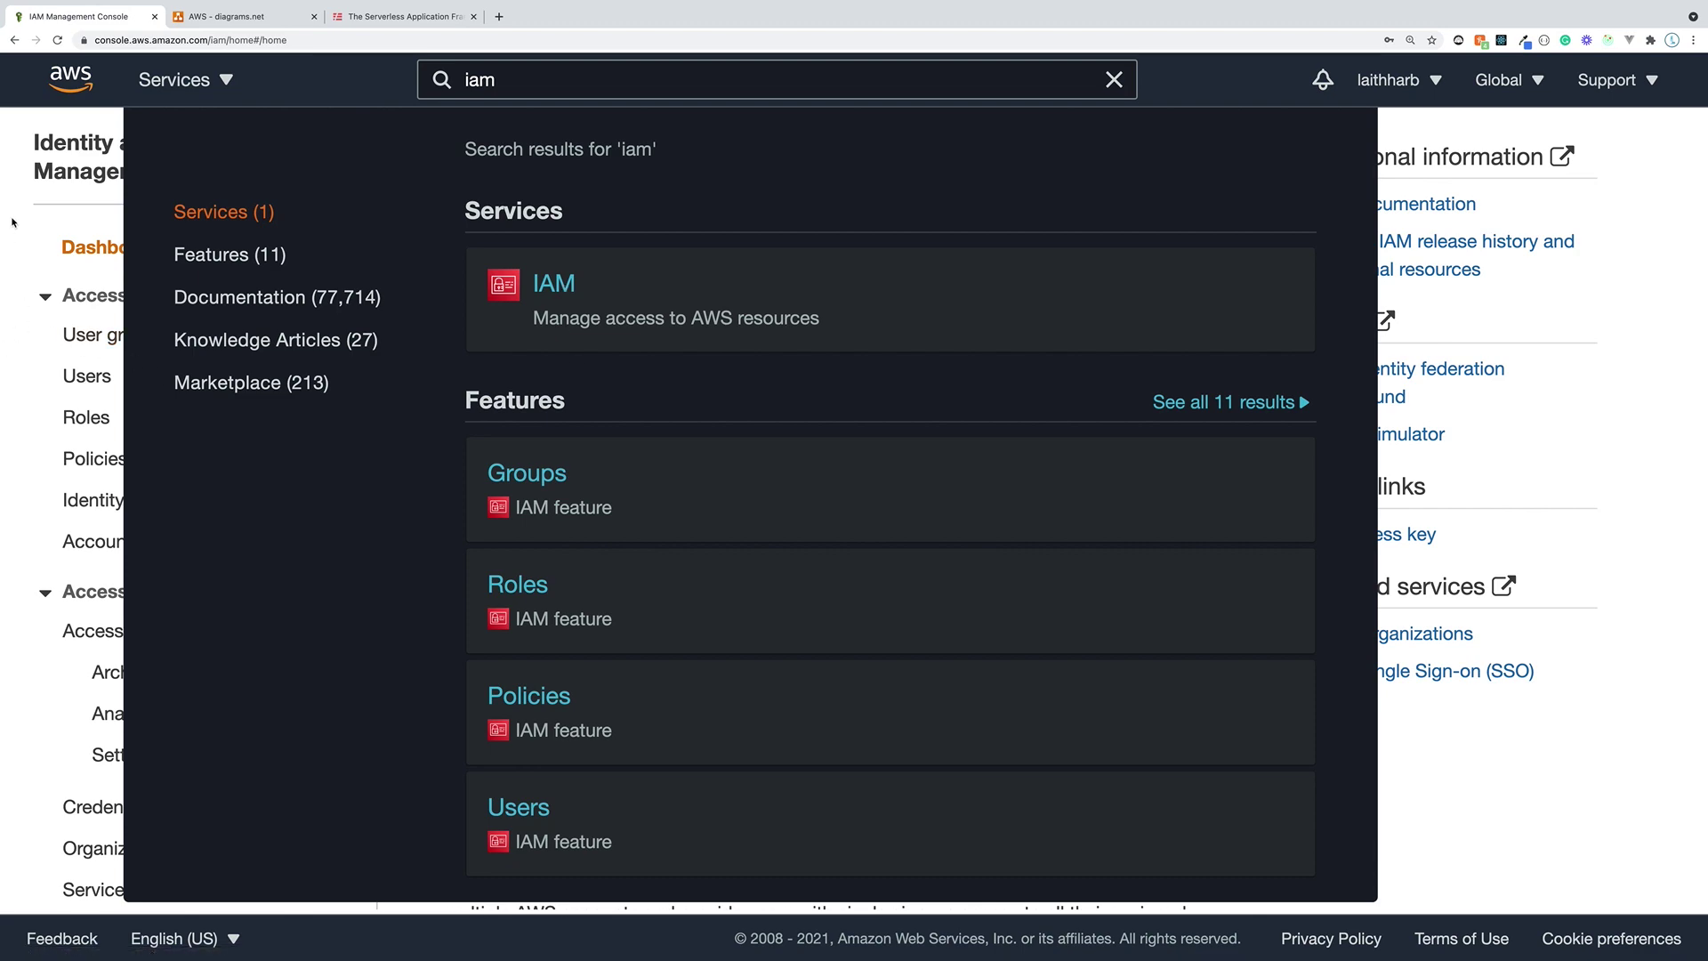
{"action": "left_click", "coordinate": [13, 222]}
- Open the list of IAM users and filter it by the data engineer's first name
{"action": "scroll", "coordinate": [222, 400], "scroll_direction": "down", "scroll_amount": 4}
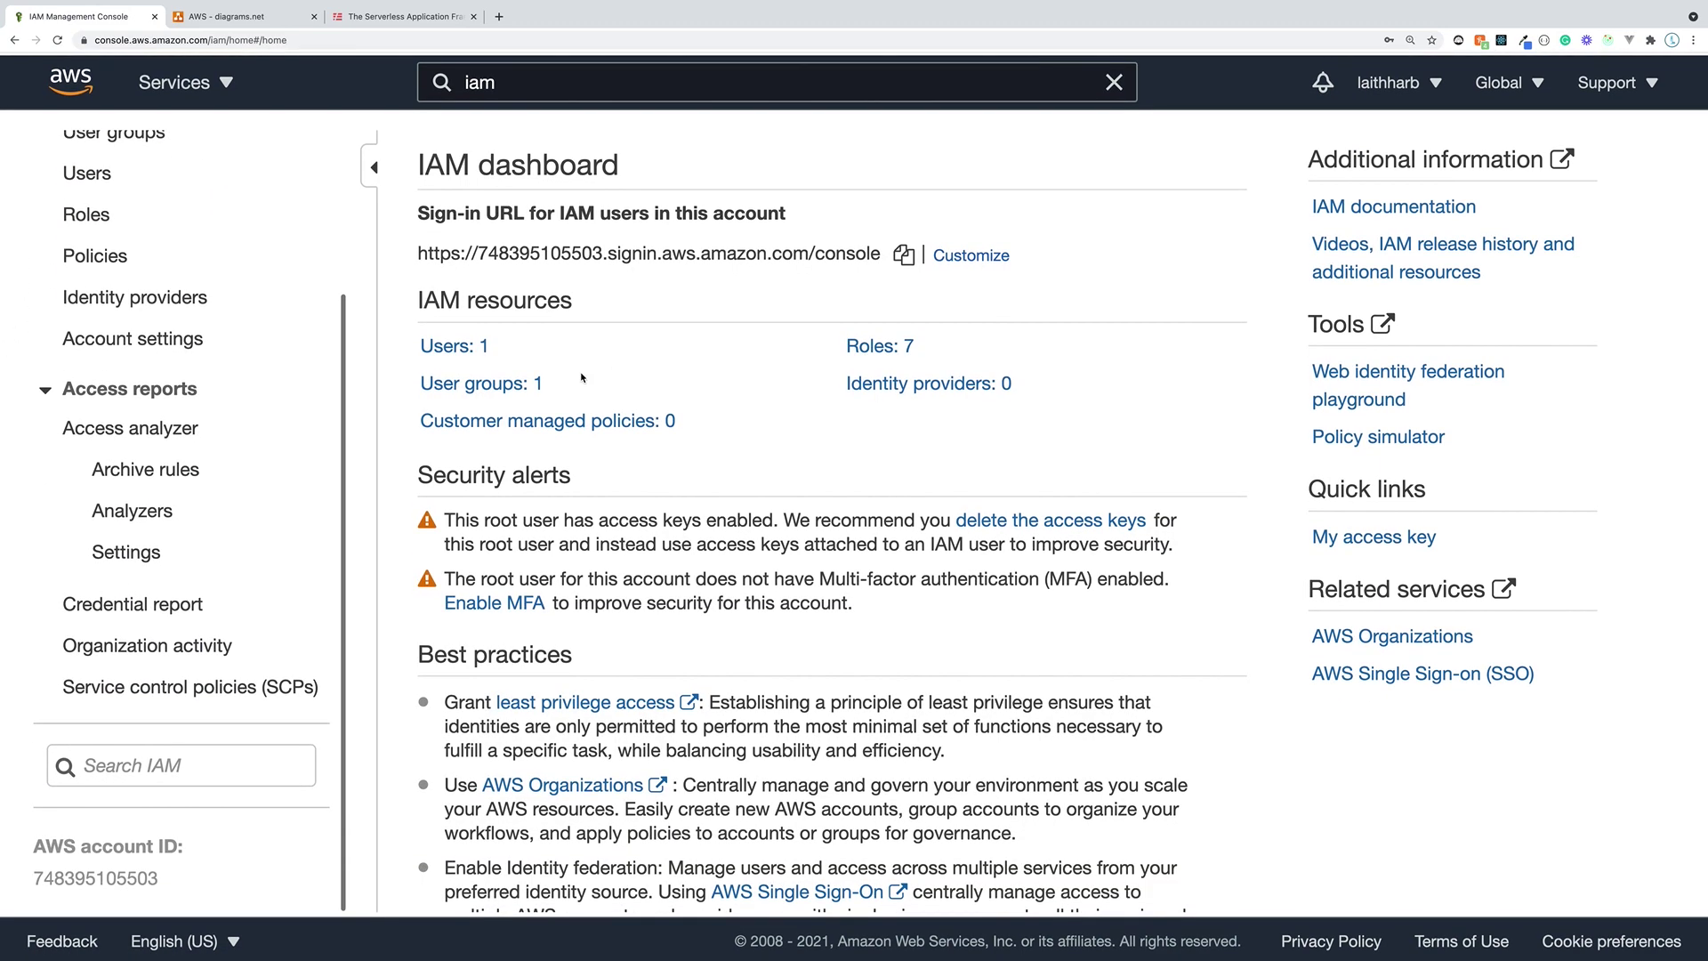
{"action": "scroll", "coordinate": [134, 356], "scroll_direction": "up", "scroll_amount": 3}
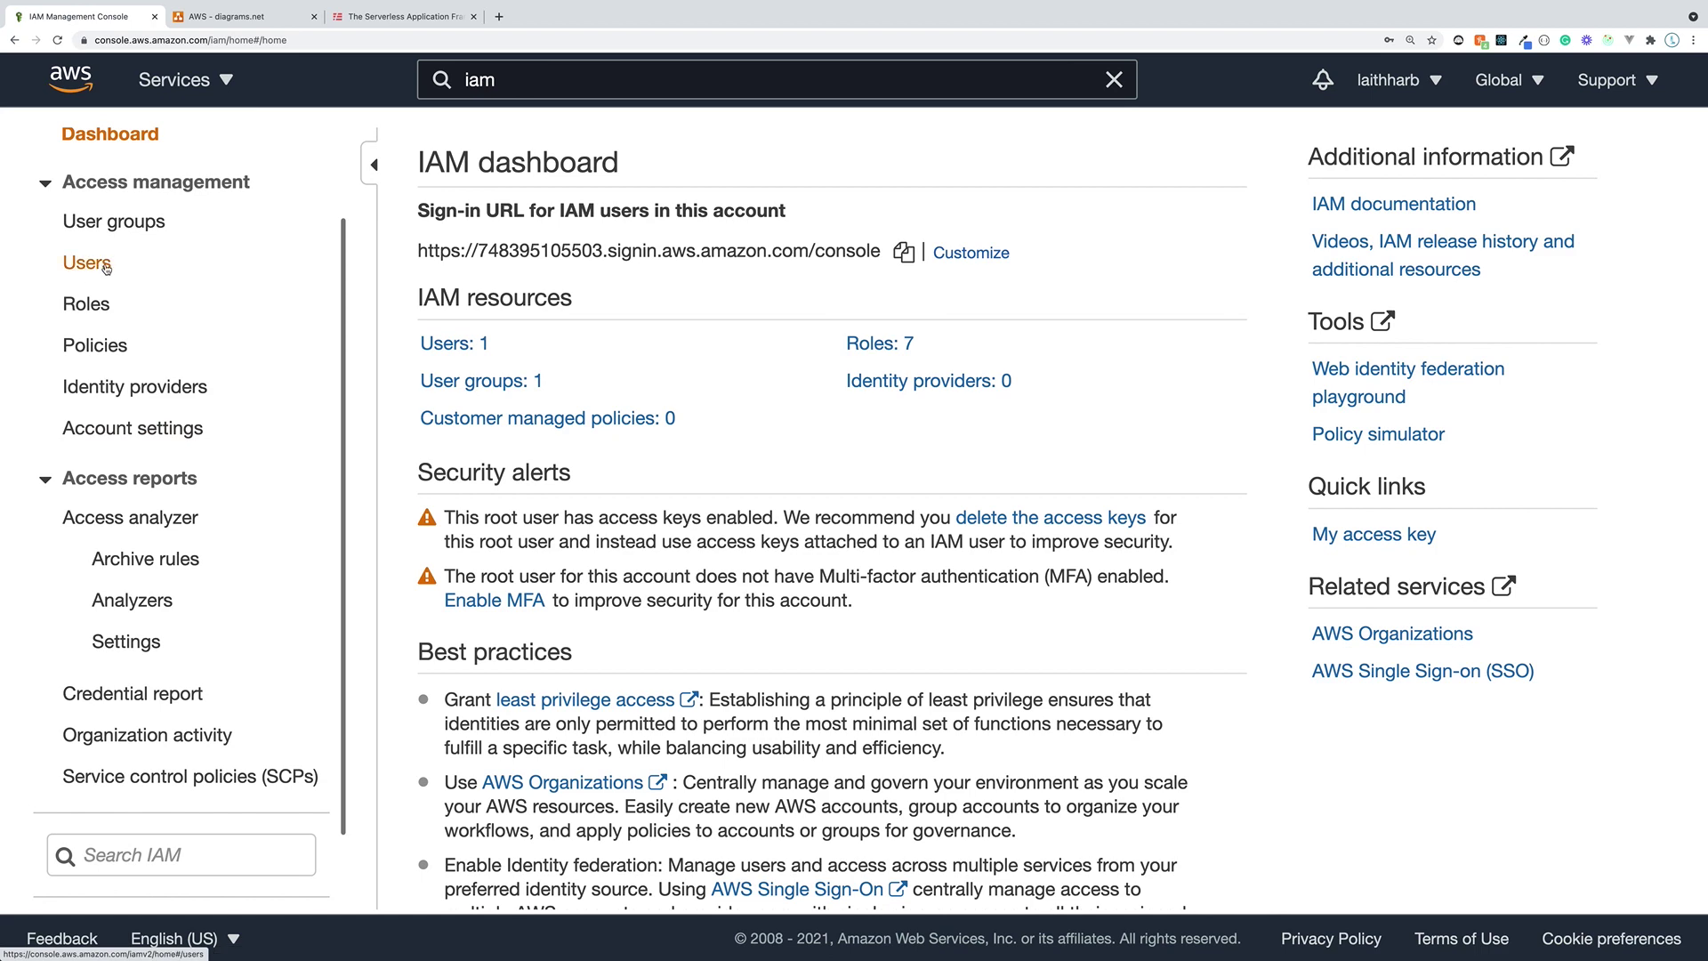
{"action": "left_click", "coordinate": [105, 265]}
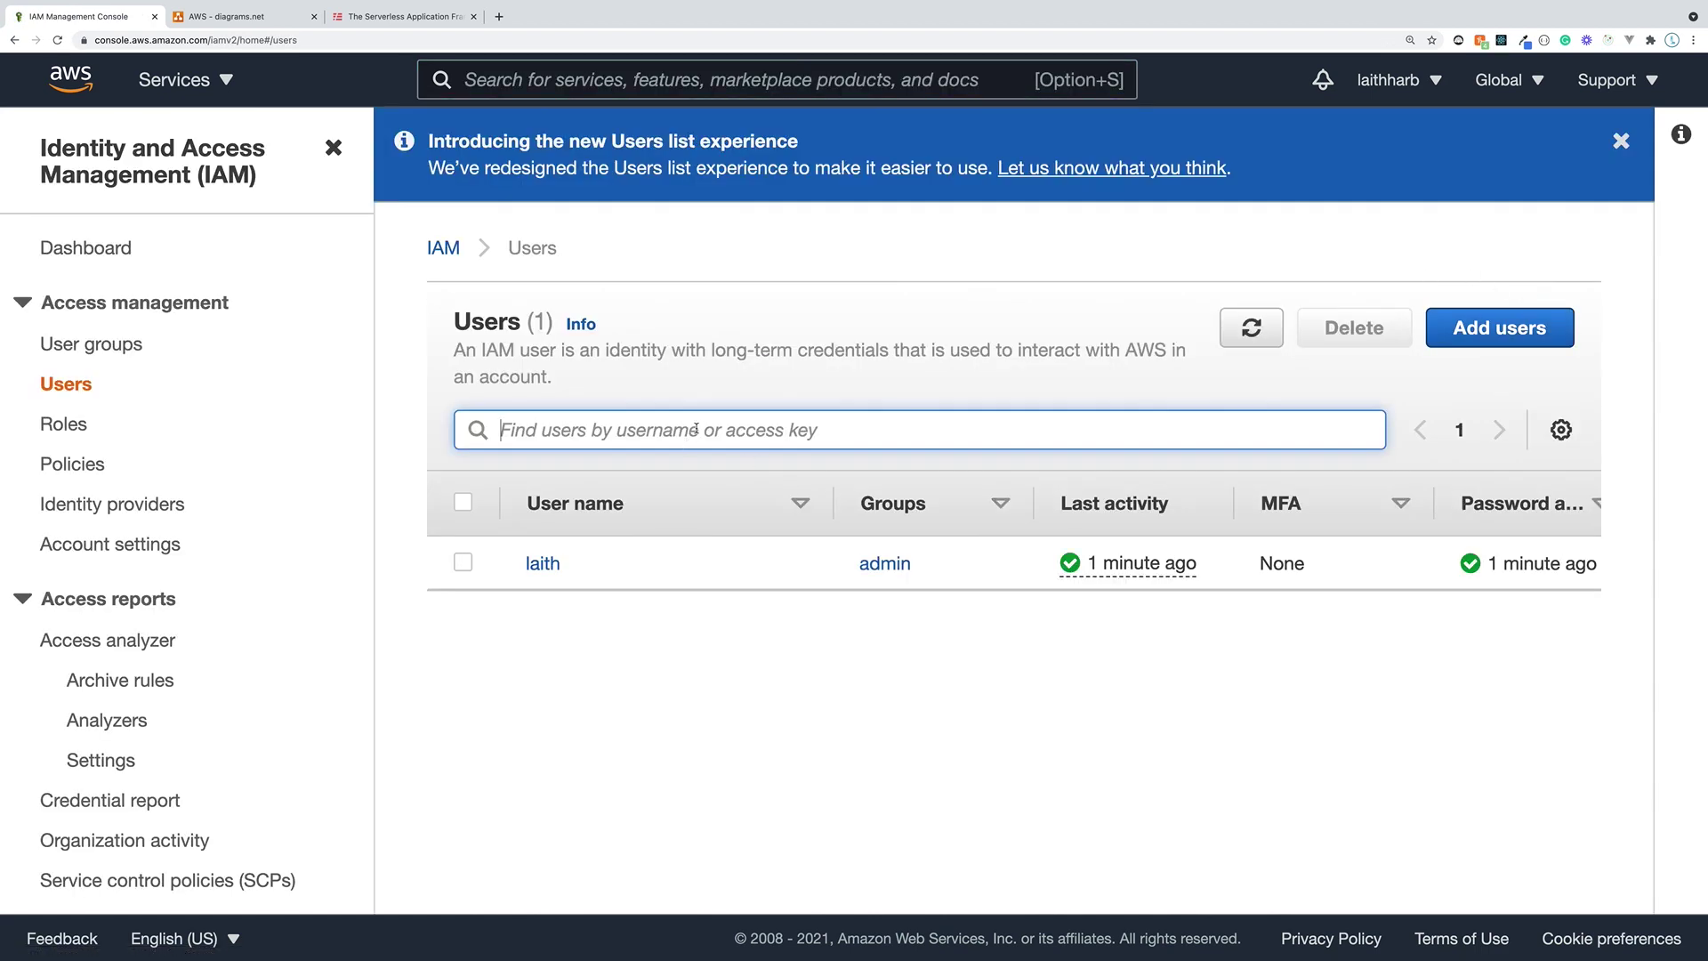
{"action": "type", "text": "shelby"}
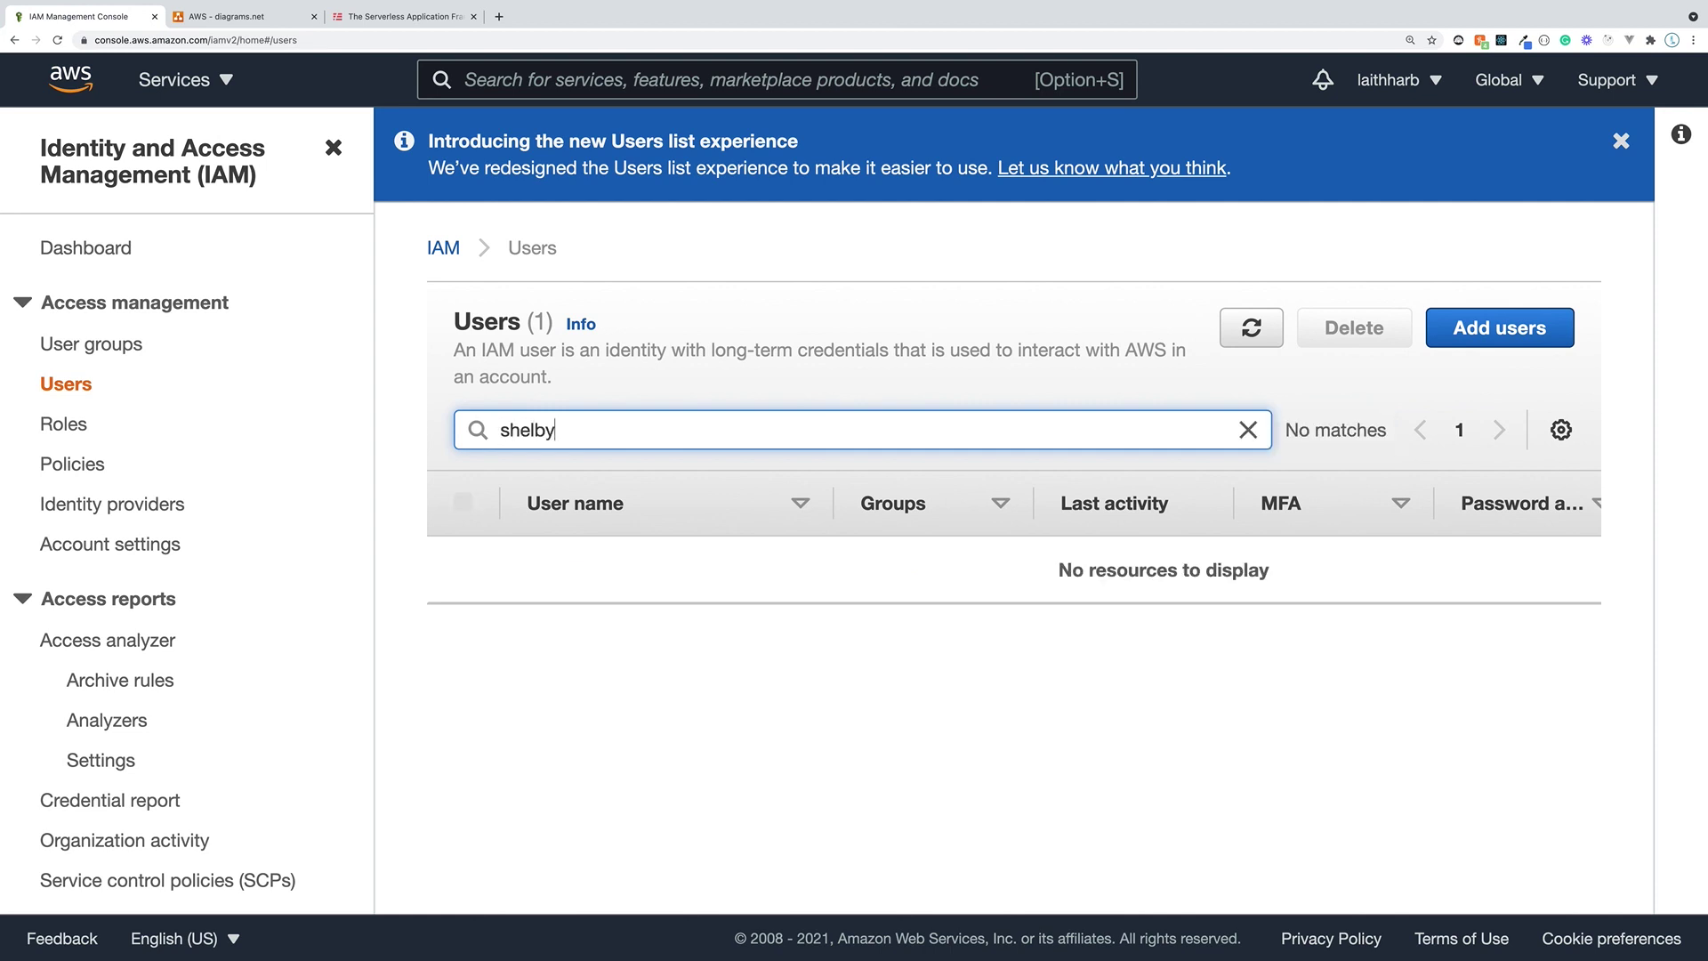
- Start adding a single IAM user, entering the data engineer's first name as the user name
{"action": "left_click", "coordinate": [1499, 327]}
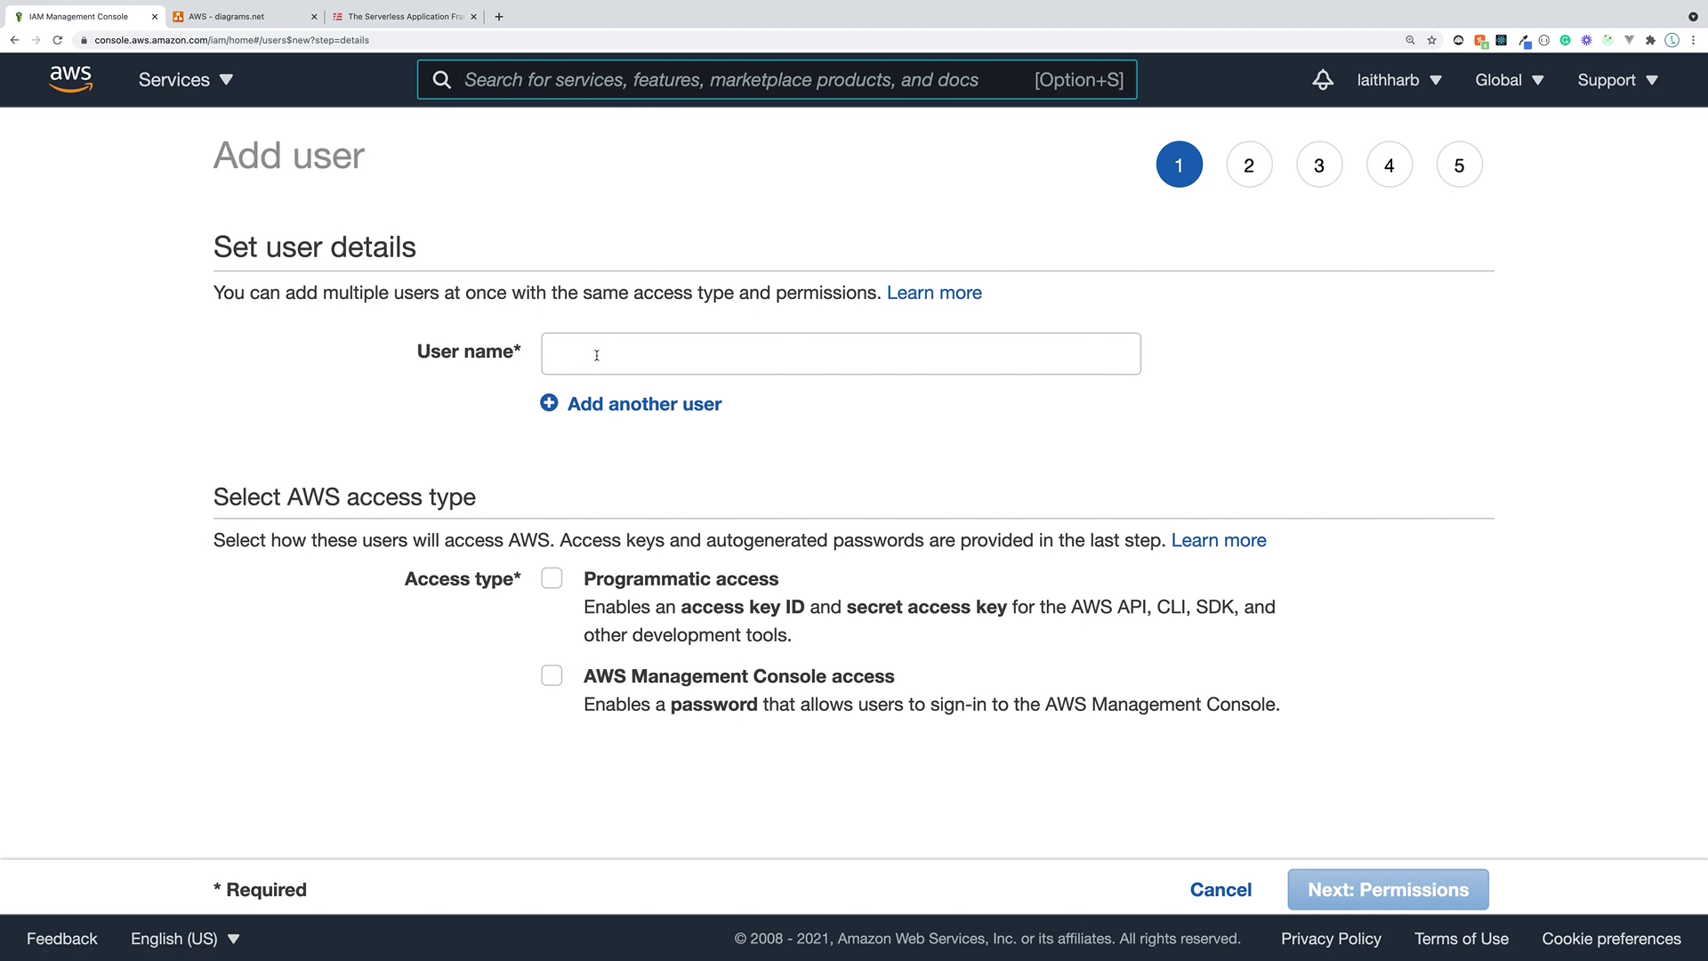
{"action": "left_click", "coordinate": [602, 351]}
{"action": "type", "text": "shelby"}
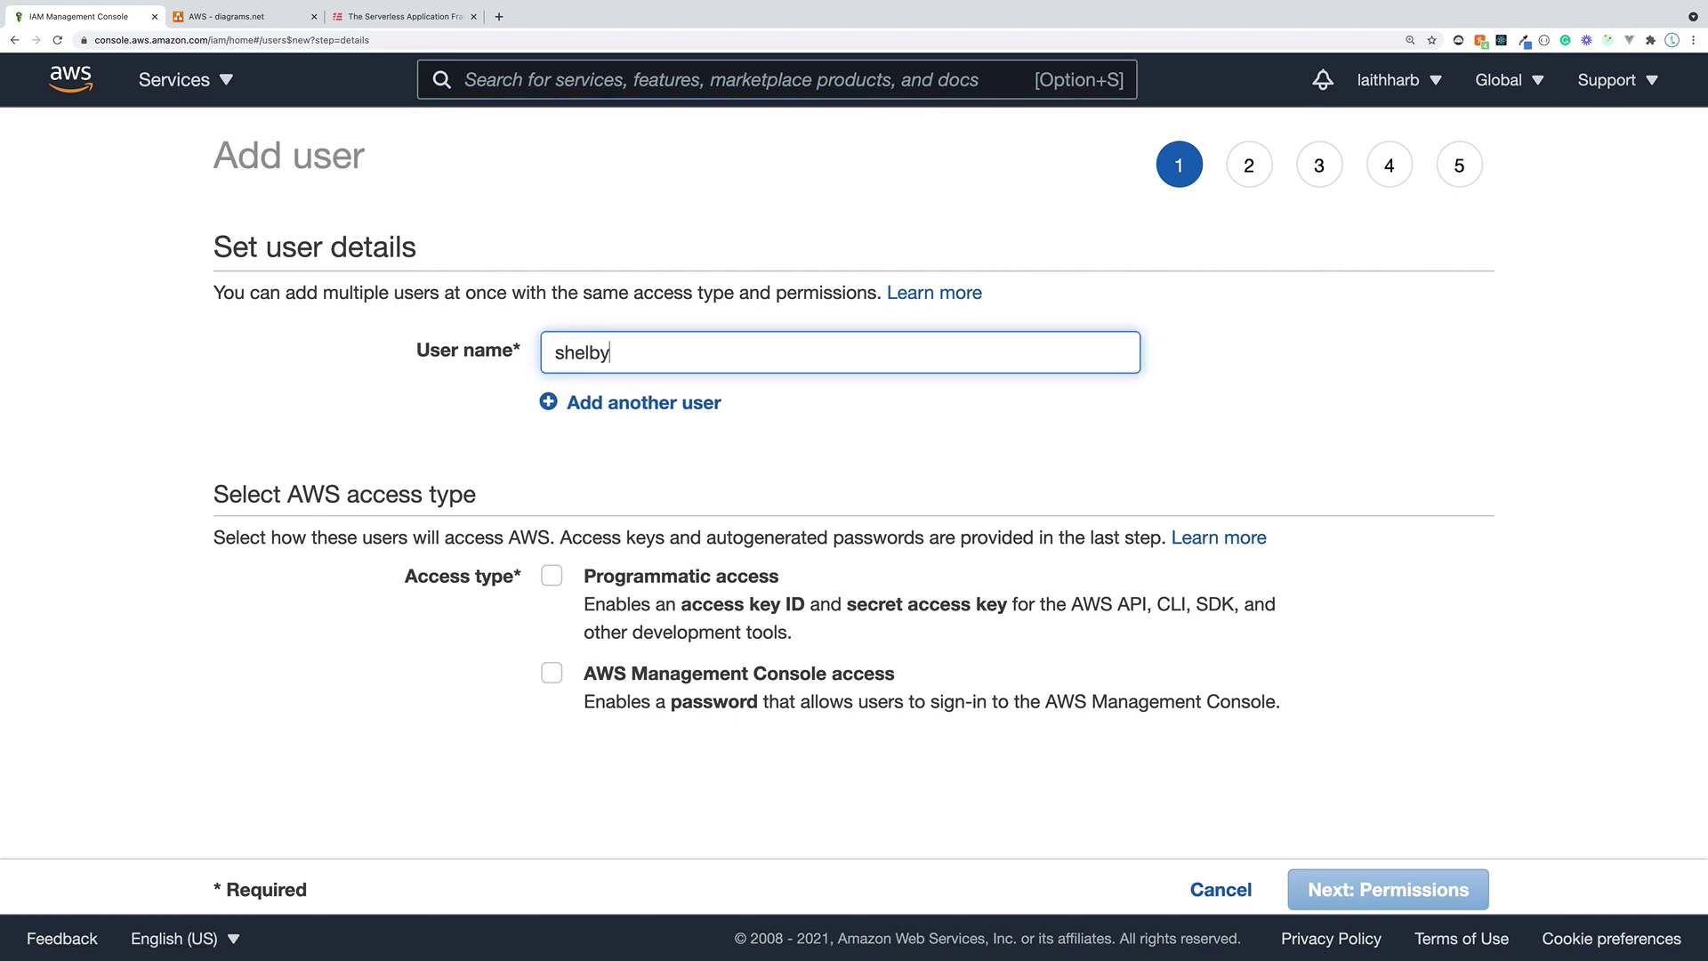
{"action": "left_click", "coordinate": [590, 406]}
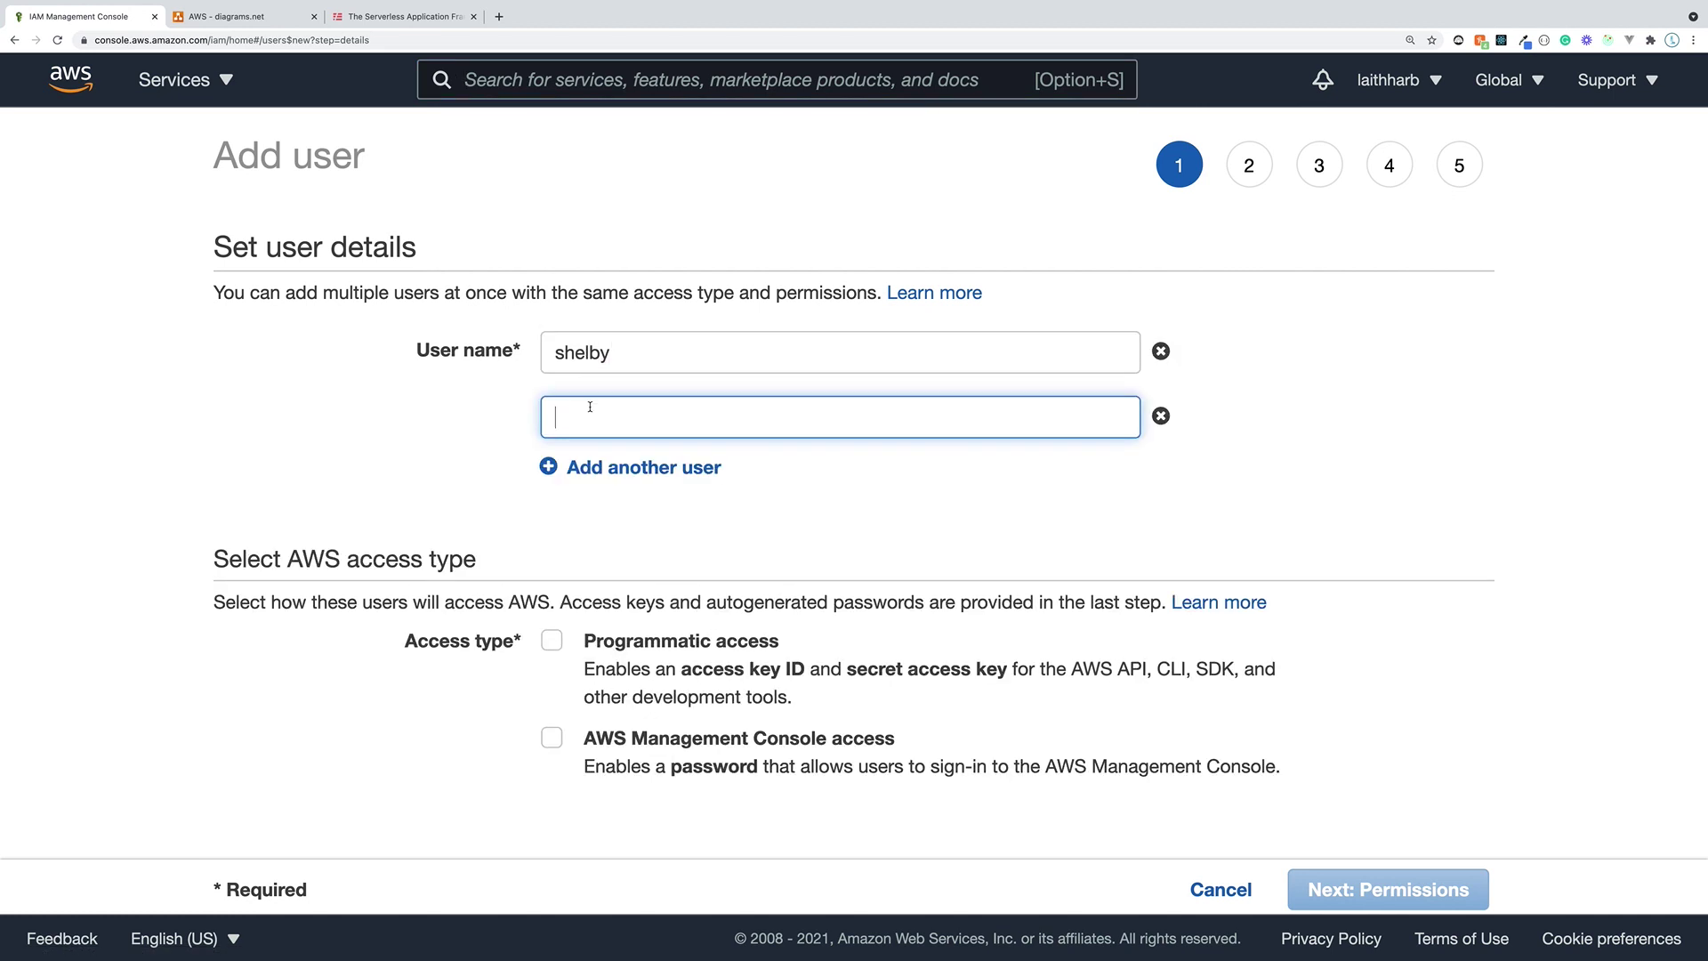
{"action": "left_click", "coordinate": [1161, 417]}
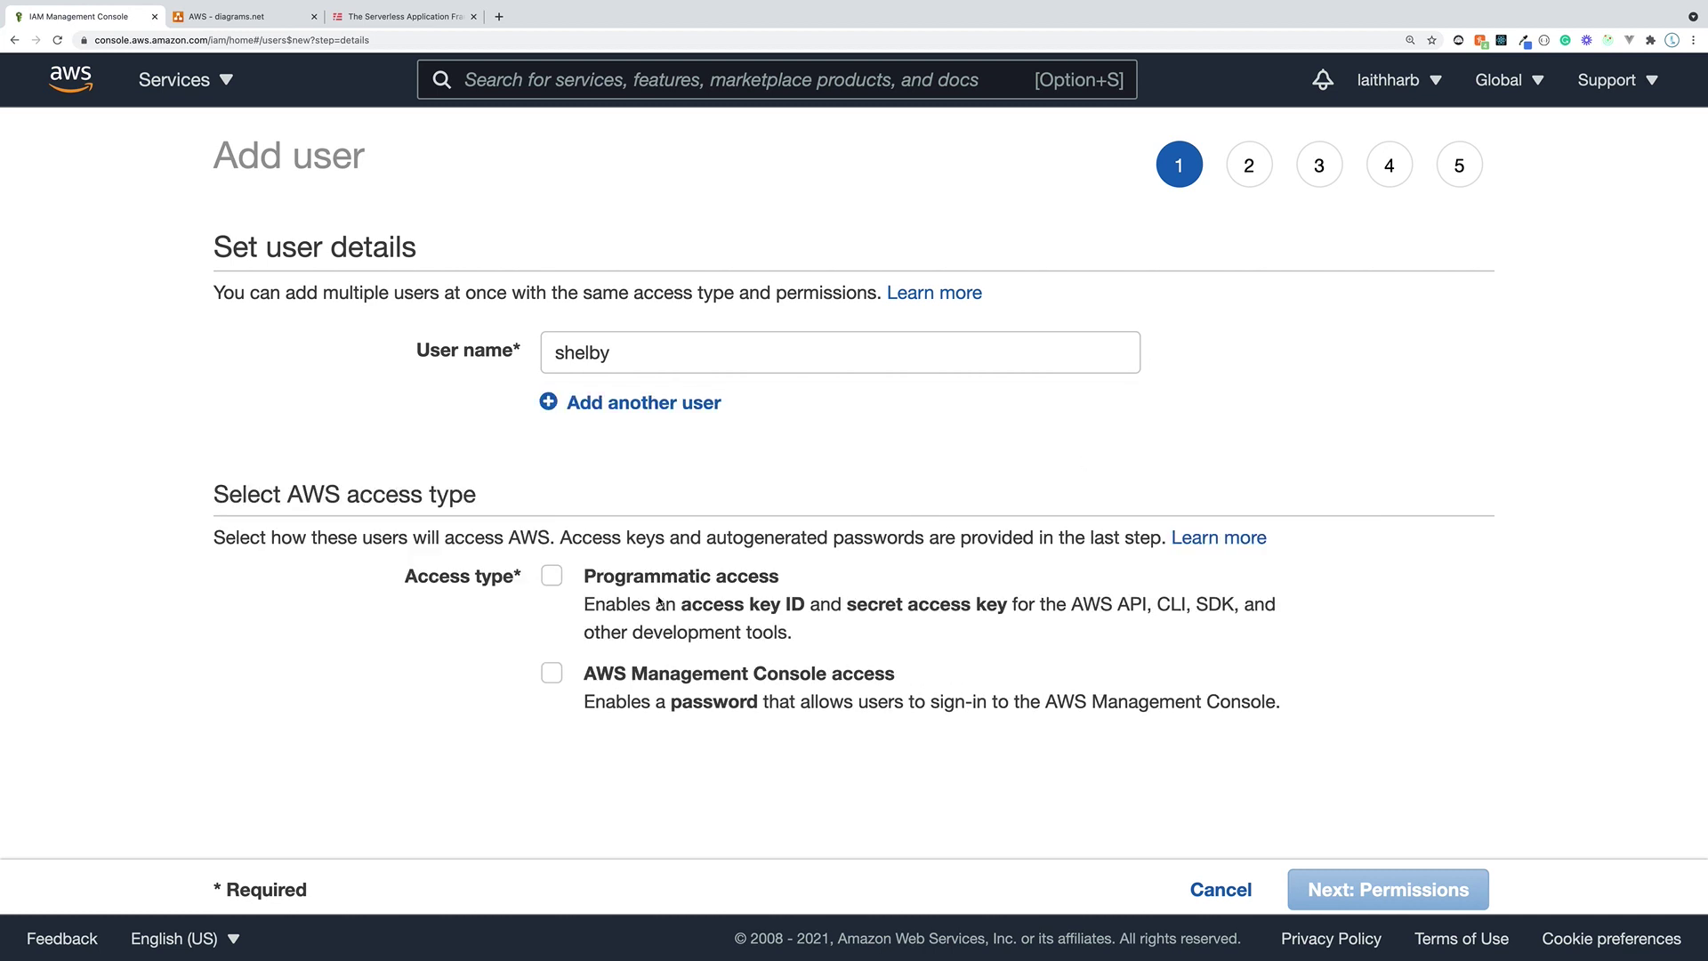
- Give the user AWS Management Console access with an autogenerated password and required reset, and proceed to the permissions
{"action": "left_click", "coordinate": [593, 679]}
{"action": "scroll", "coordinate": [774, 649], "scroll_direction": "down", "scroll_amount": 3}
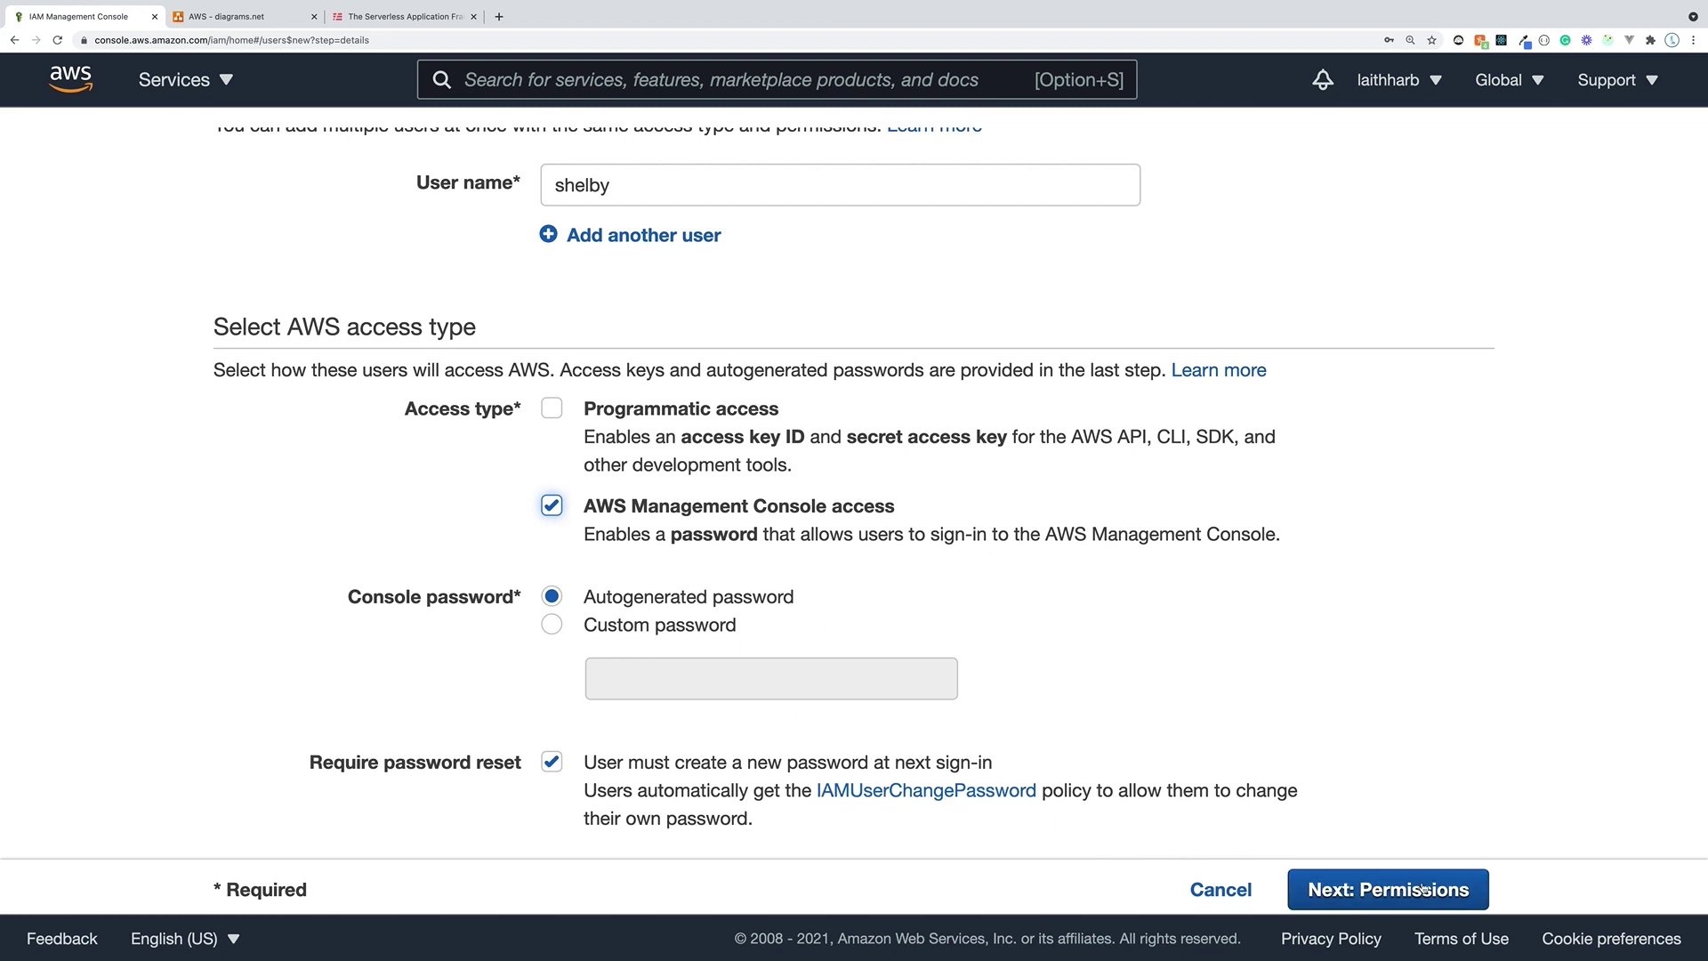
{"action": "left_click", "coordinate": [1353, 890]}
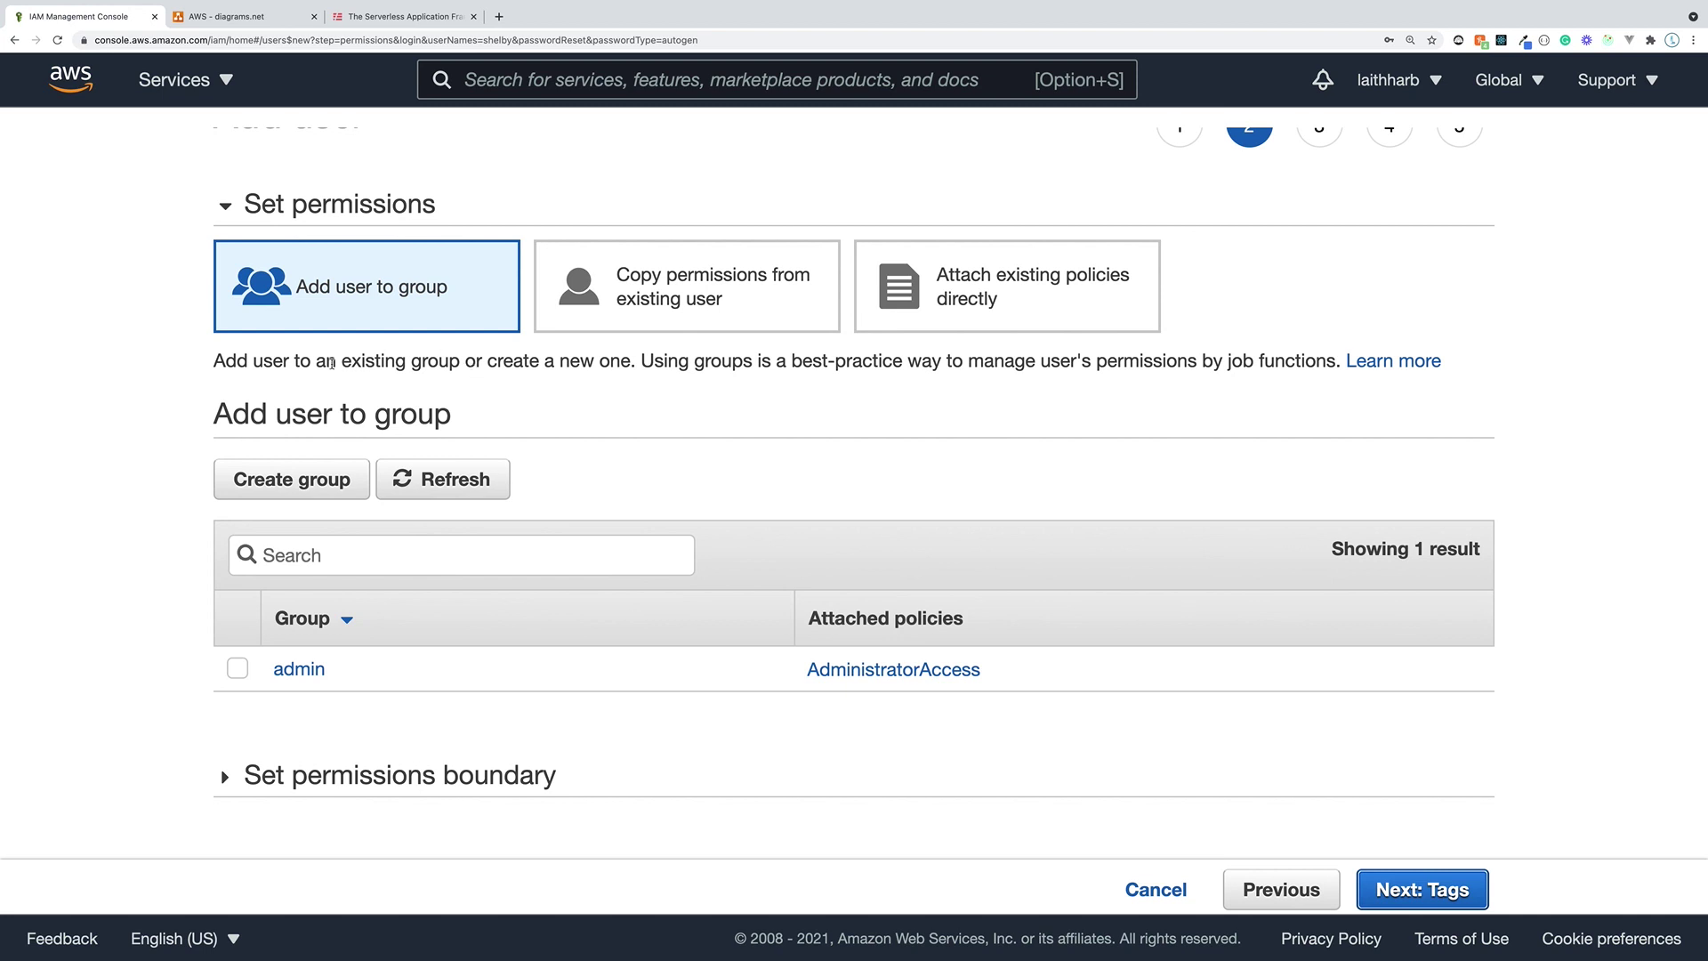
- Check the Data Engineers group in the diagram, highlight the RDS box, and return to the IAM console
{"action": "left_click", "coordinate": [223, 18]}
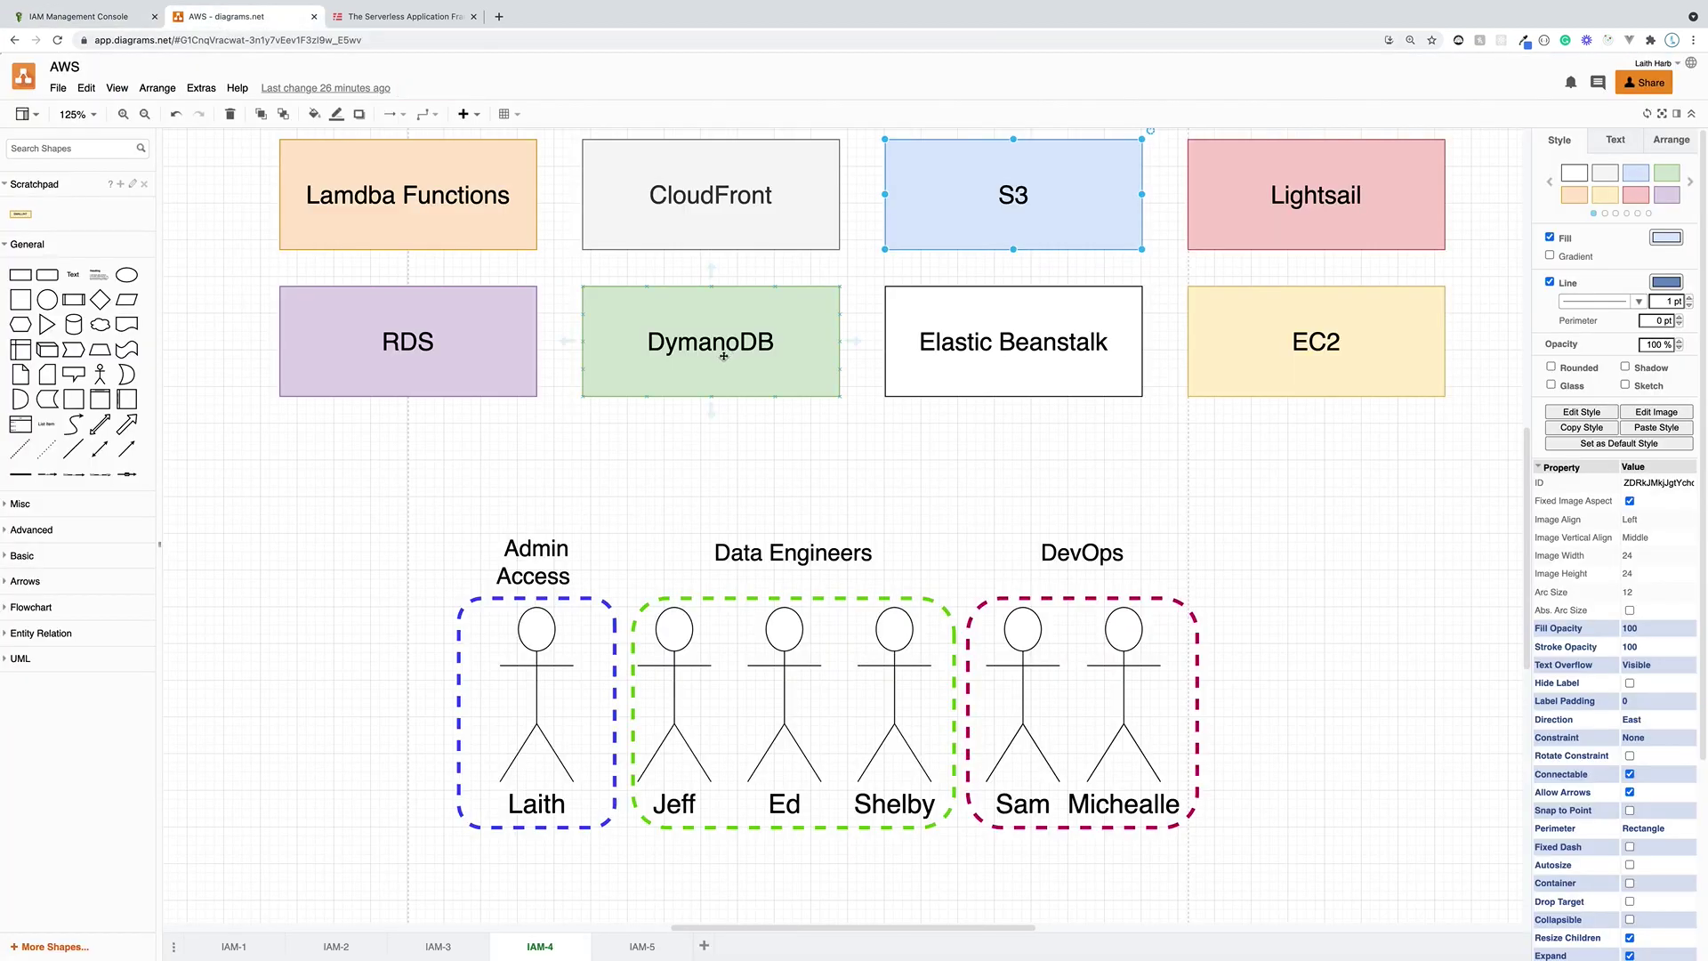
{"action": "left_click", "coordinate": [418, 355]}
{"action": "left_click", "coordinate": [89, 16]}
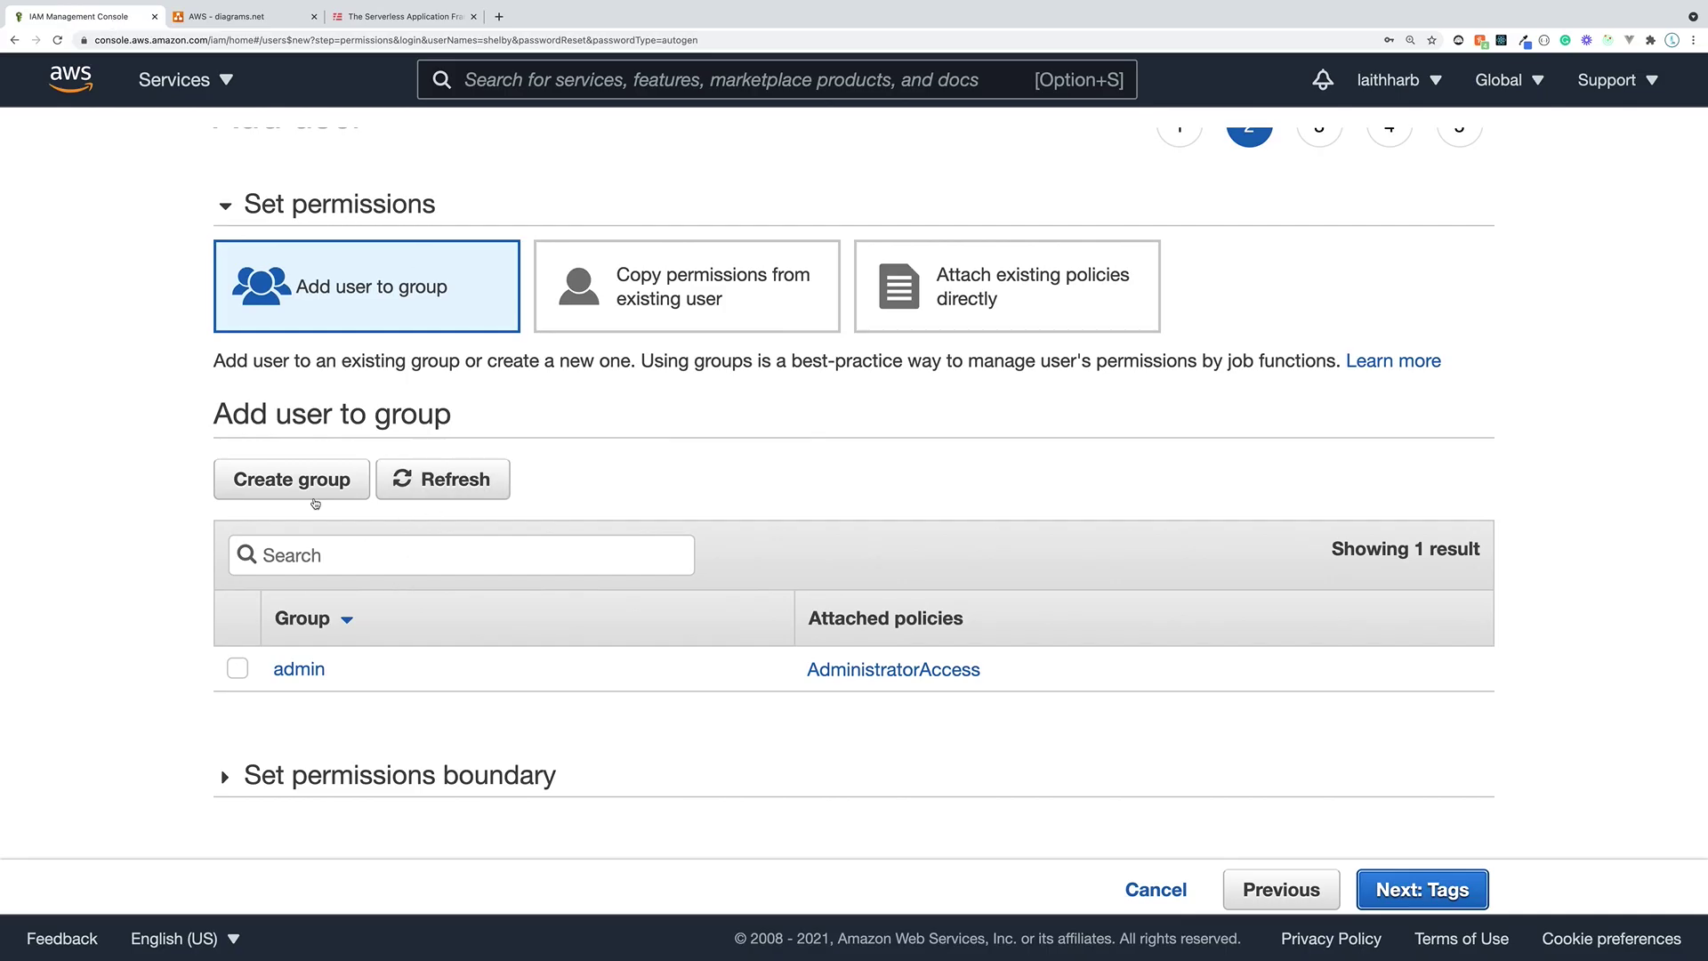
- Start creating a user group and name it data_engineer
{"action": "left_click", "coordinate": [320, 485]}
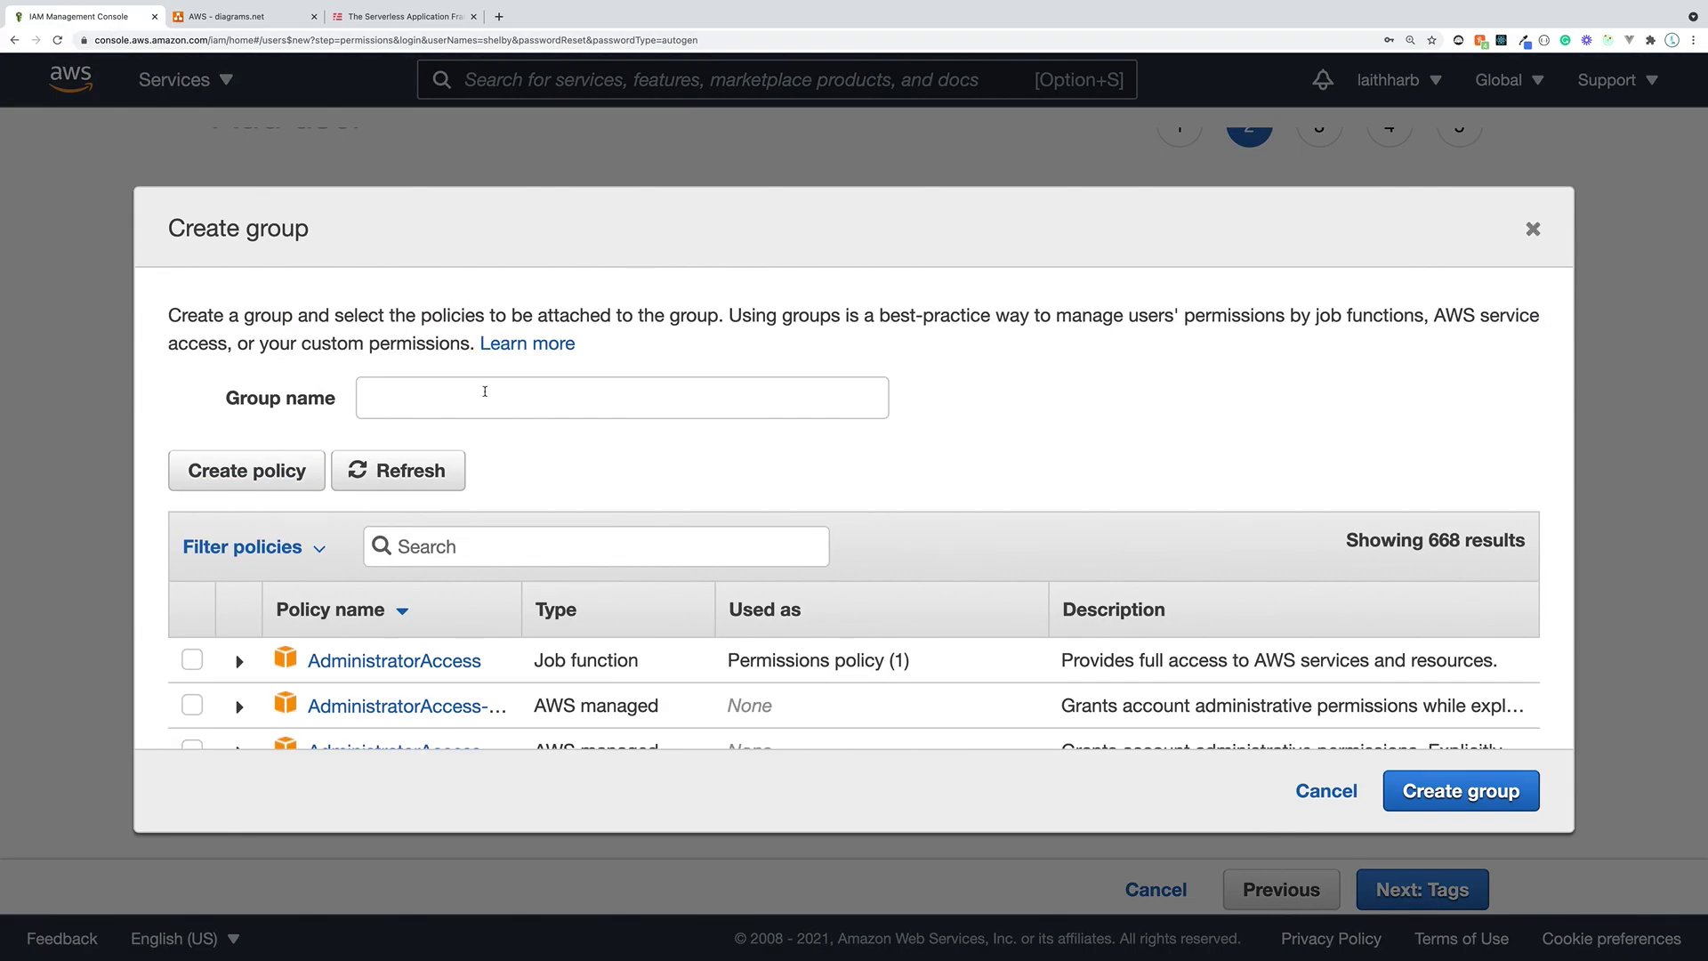
{"action": "left_click", "coordinate": [485, 391]}
{"action": "type", "text": "data)"}
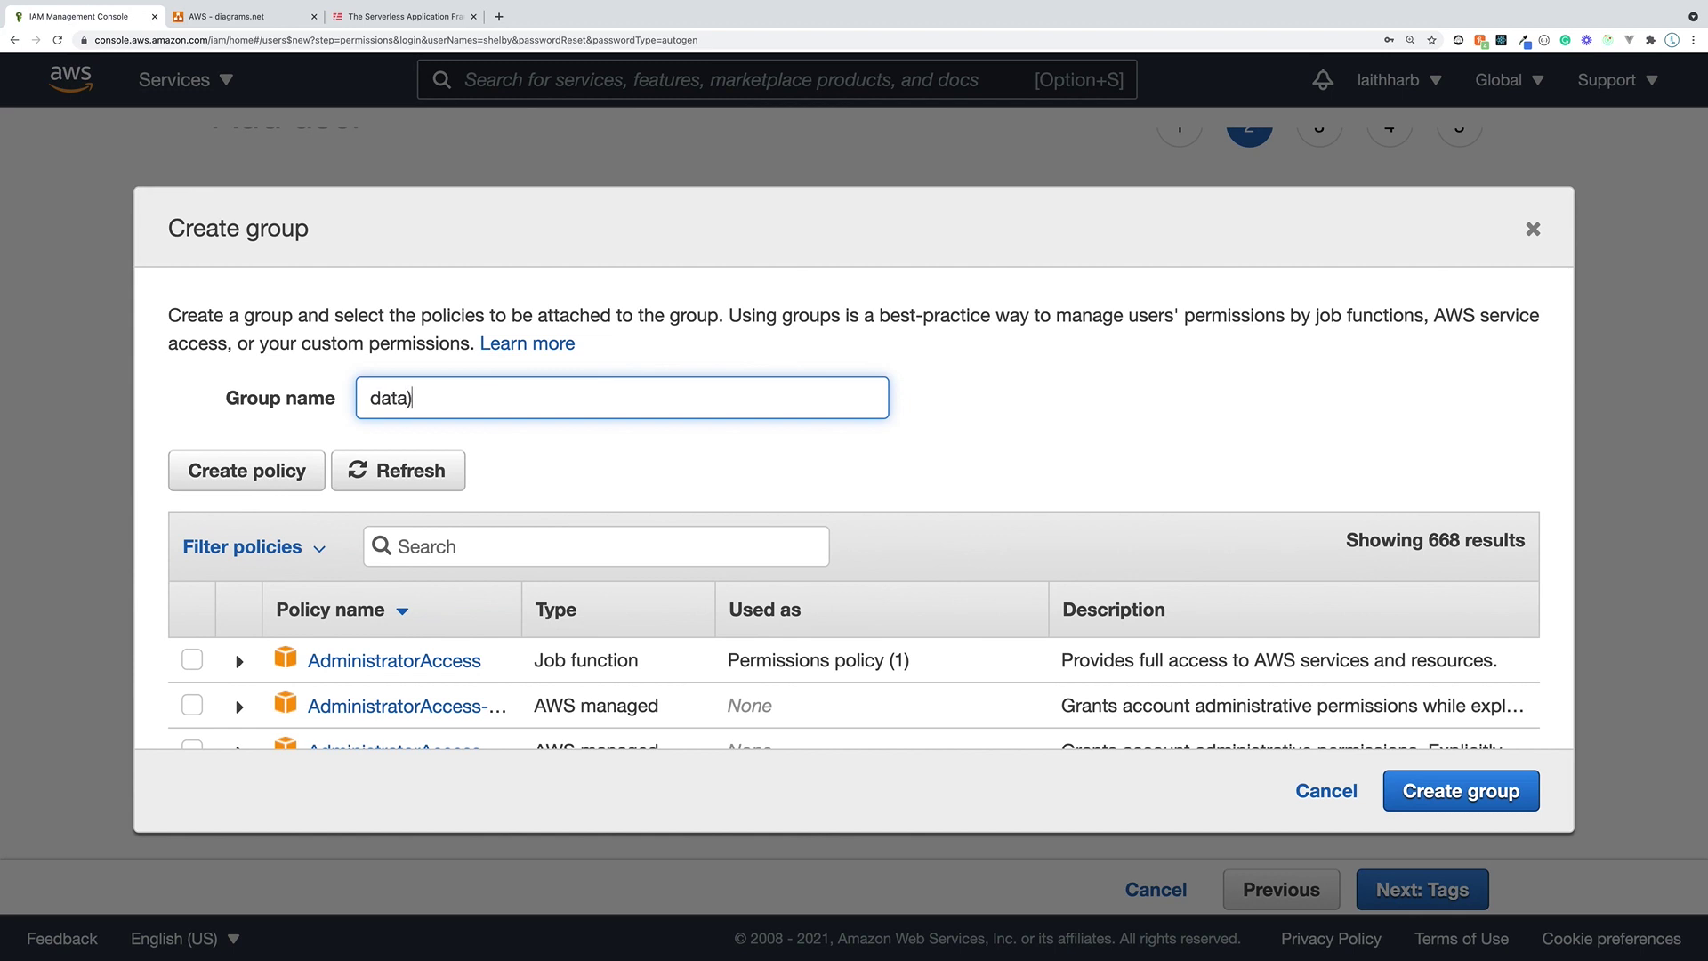
{"action": "type", "text": "engine"}
{"action": "key", "text": "BackSpace"}
{"action": "key", "text": "BackSpace"}
{"action": "key", "text": "BackSpace"}
{"action": "key", "text": "BackSpace"}
{"action": "key", "text": "BackSpace"}
{"action": "key", "text": "BackSpace"}
{"action": "key", "text": "BackSpace"}
{"action": "type", "text": "_enginner"}
{"action": "left_click", "coordinate": [469, 402]}
{"action": "key", "text": "BackSpace"}
{"action": "type", "text": "e"}
{"action": "key", "text": "BackSpace"}
{"action": "type", "text": "-"}
{"action": "scroll", "coordinate": [543, 442], "scroll_direction": "down", "scroll_amount": 2}
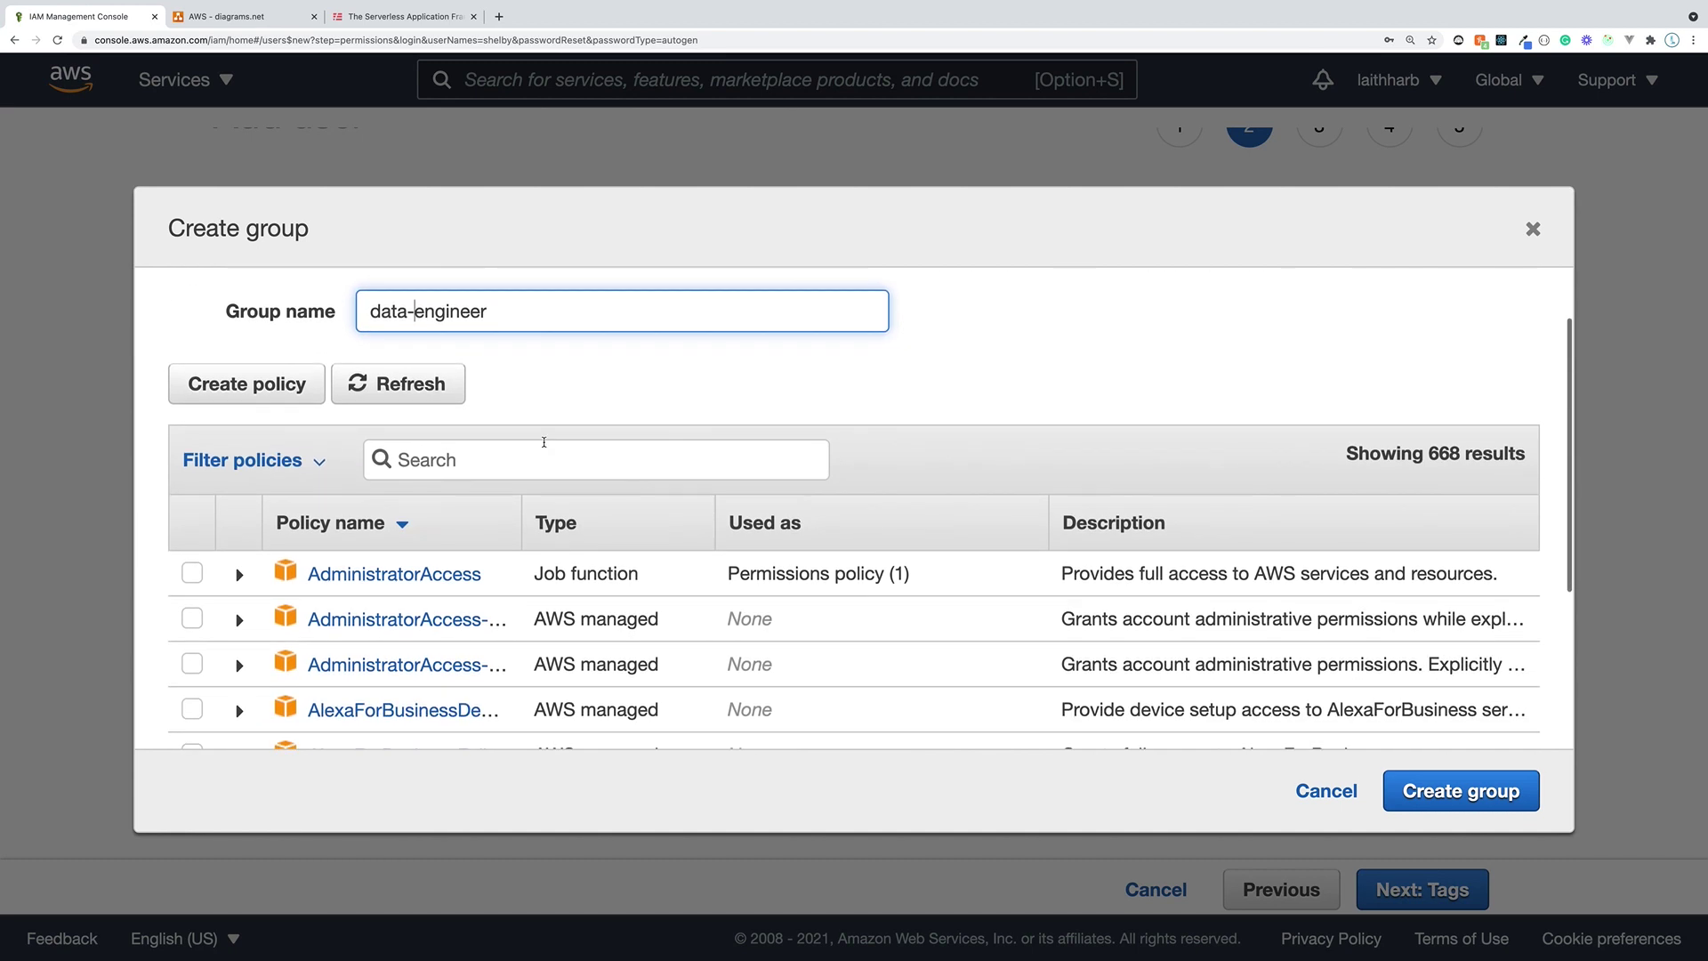
{"action": "key", "text": "BackSpace"}
{"action": "type", "text": "_"}
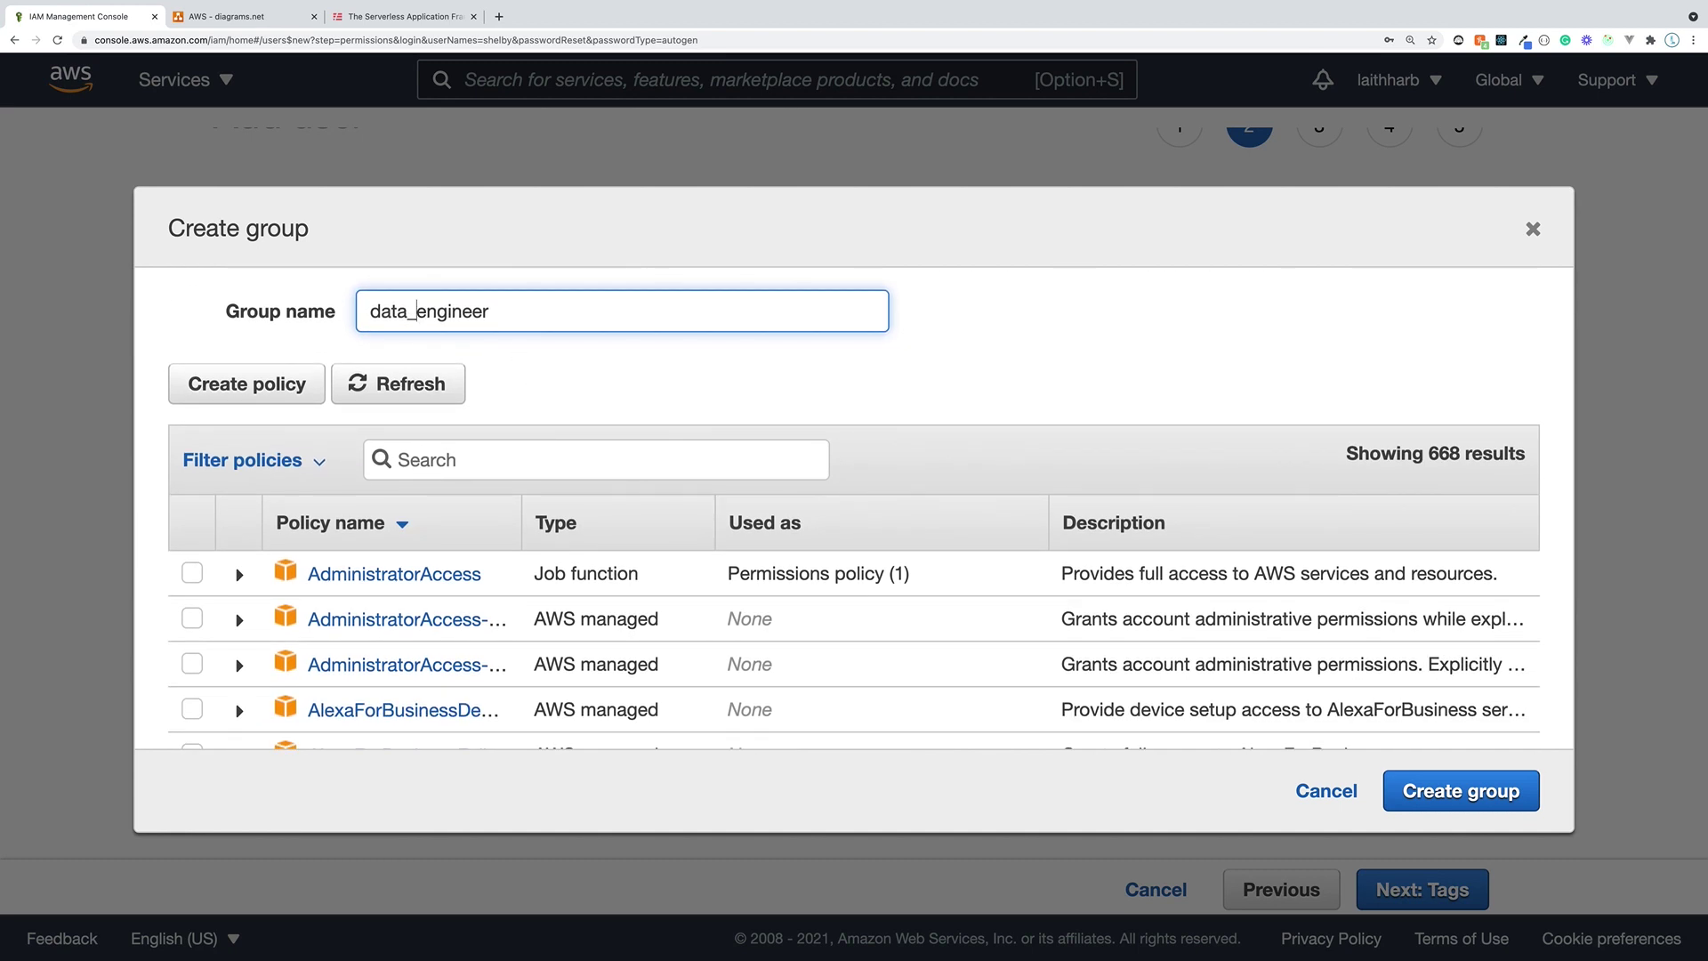
- Filter the policies by "rds", look at the AmazonRDSDataFullAccess details, and select that policy for the group
{"action": "scroll", "coordinate": [557, 365], "scroll_direction": "down", "scroll_amount": 1}
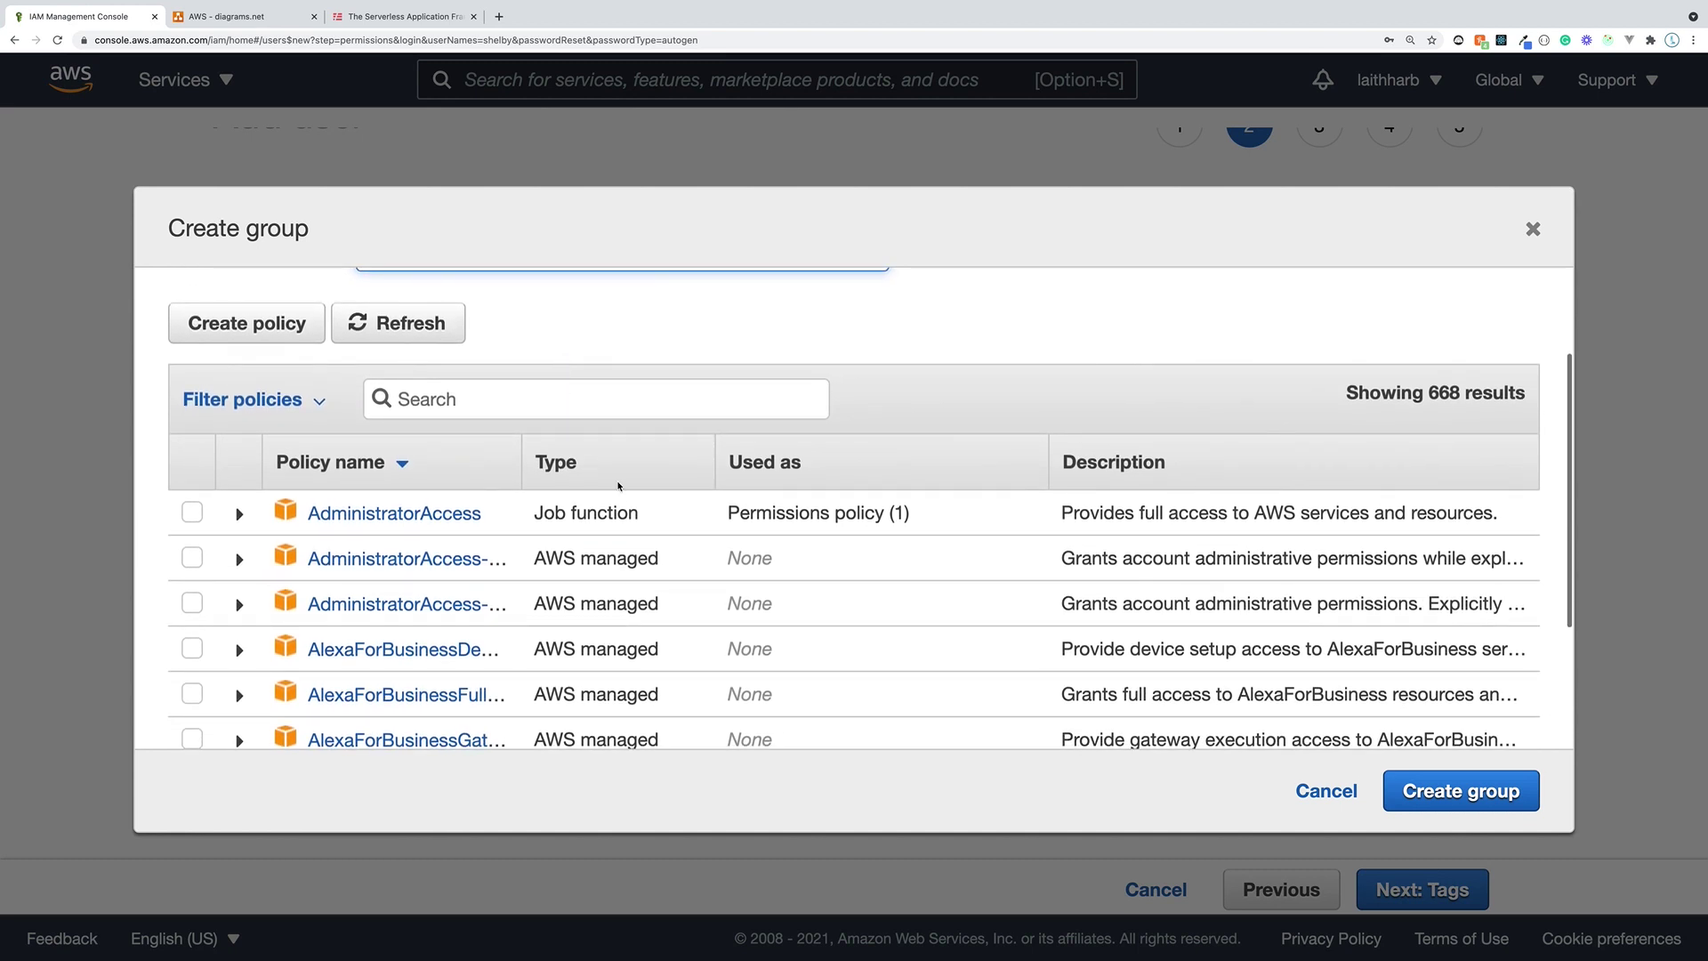
{"action": "scroll", "coordinate": [472, 543], "scroll_direction": "down", "scroll_amount": 2}
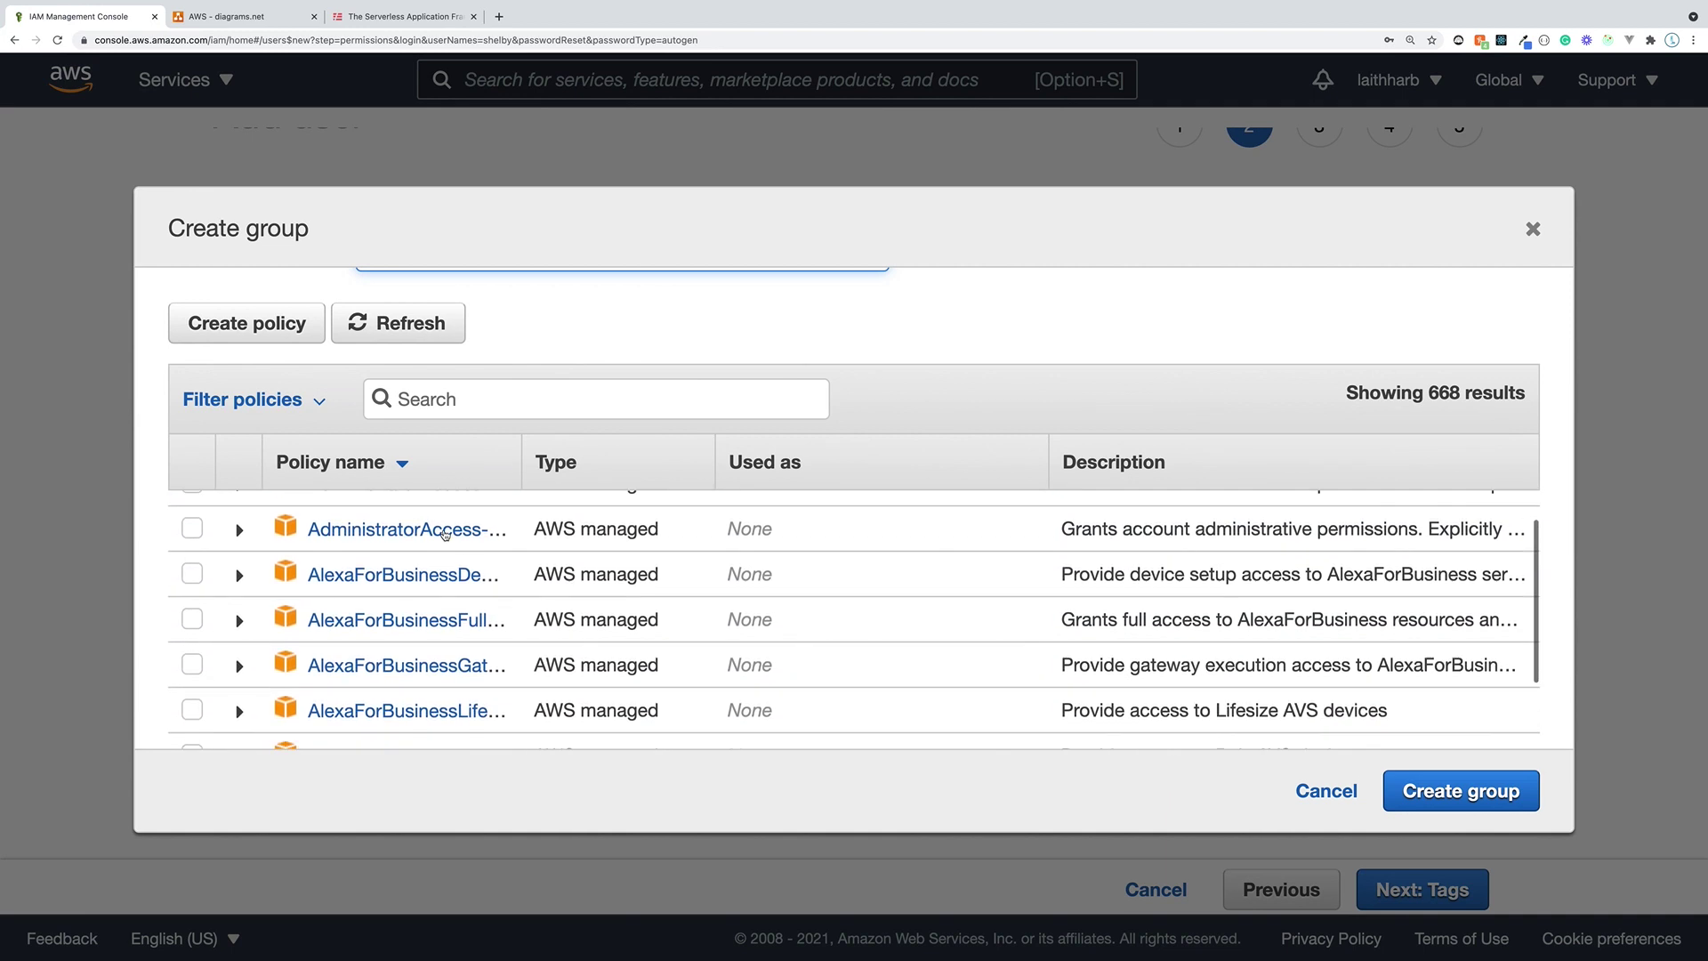
{"action": "scroll", "coordinate": [471, 534], "scroll_direction": "up", "scroll_amount": 2}
{"action": "left_click", "coordinate": [465, 404]}
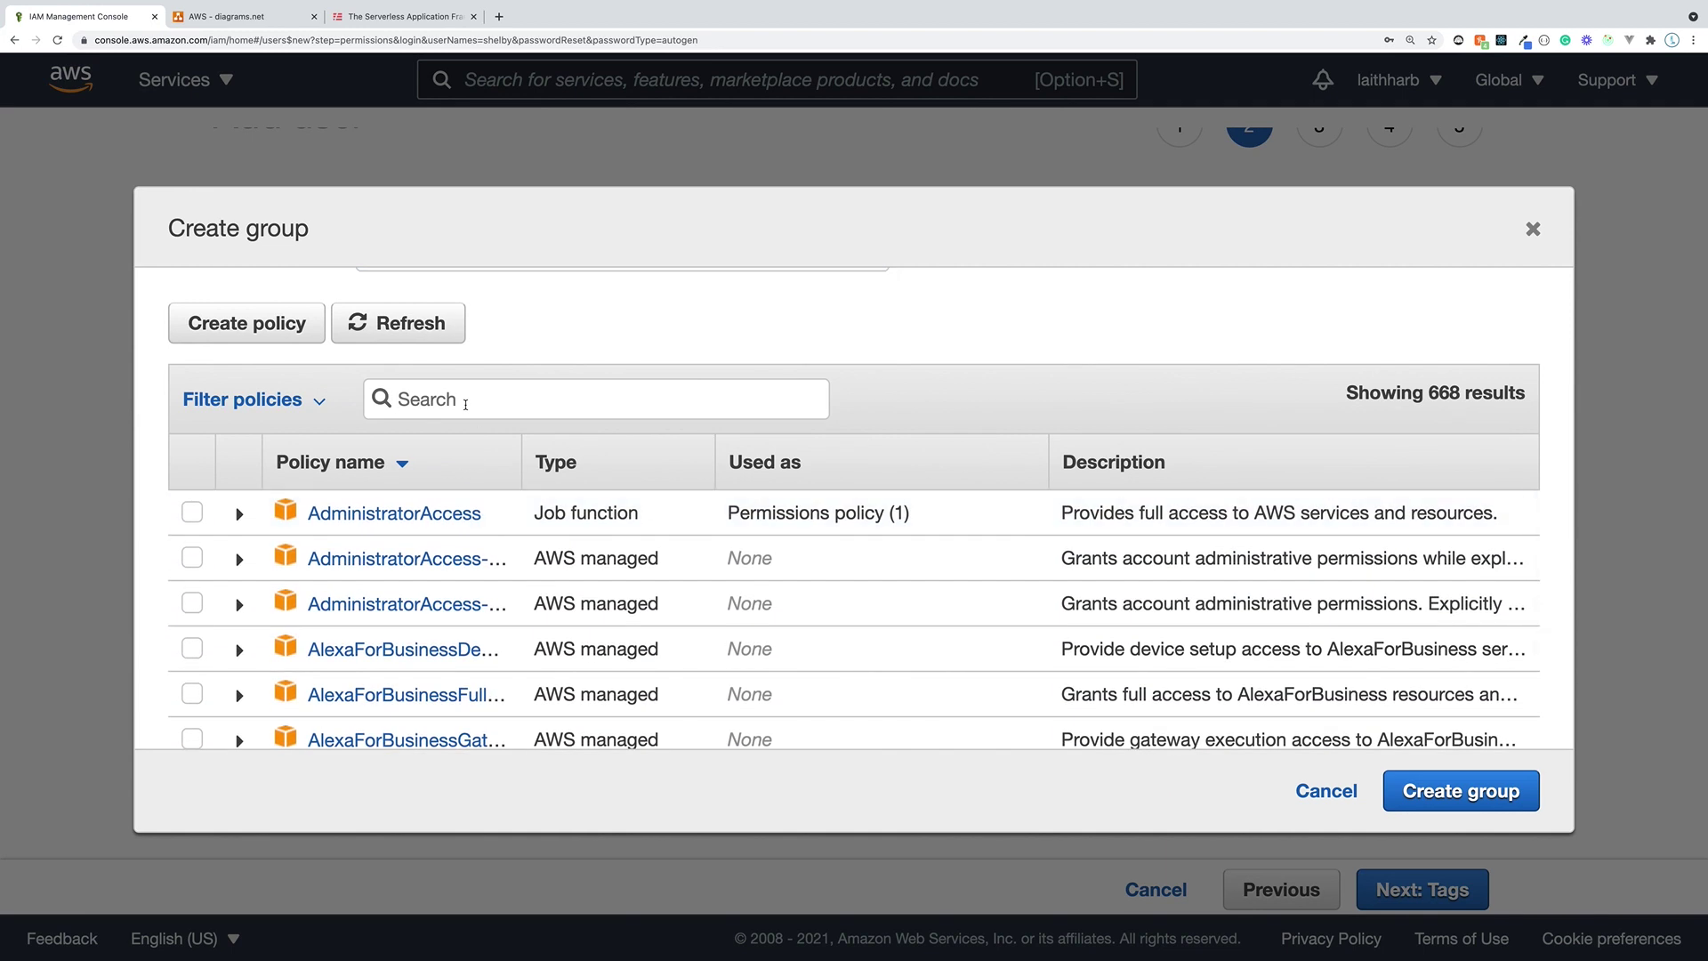
{"action": "type", "text": "rds"}
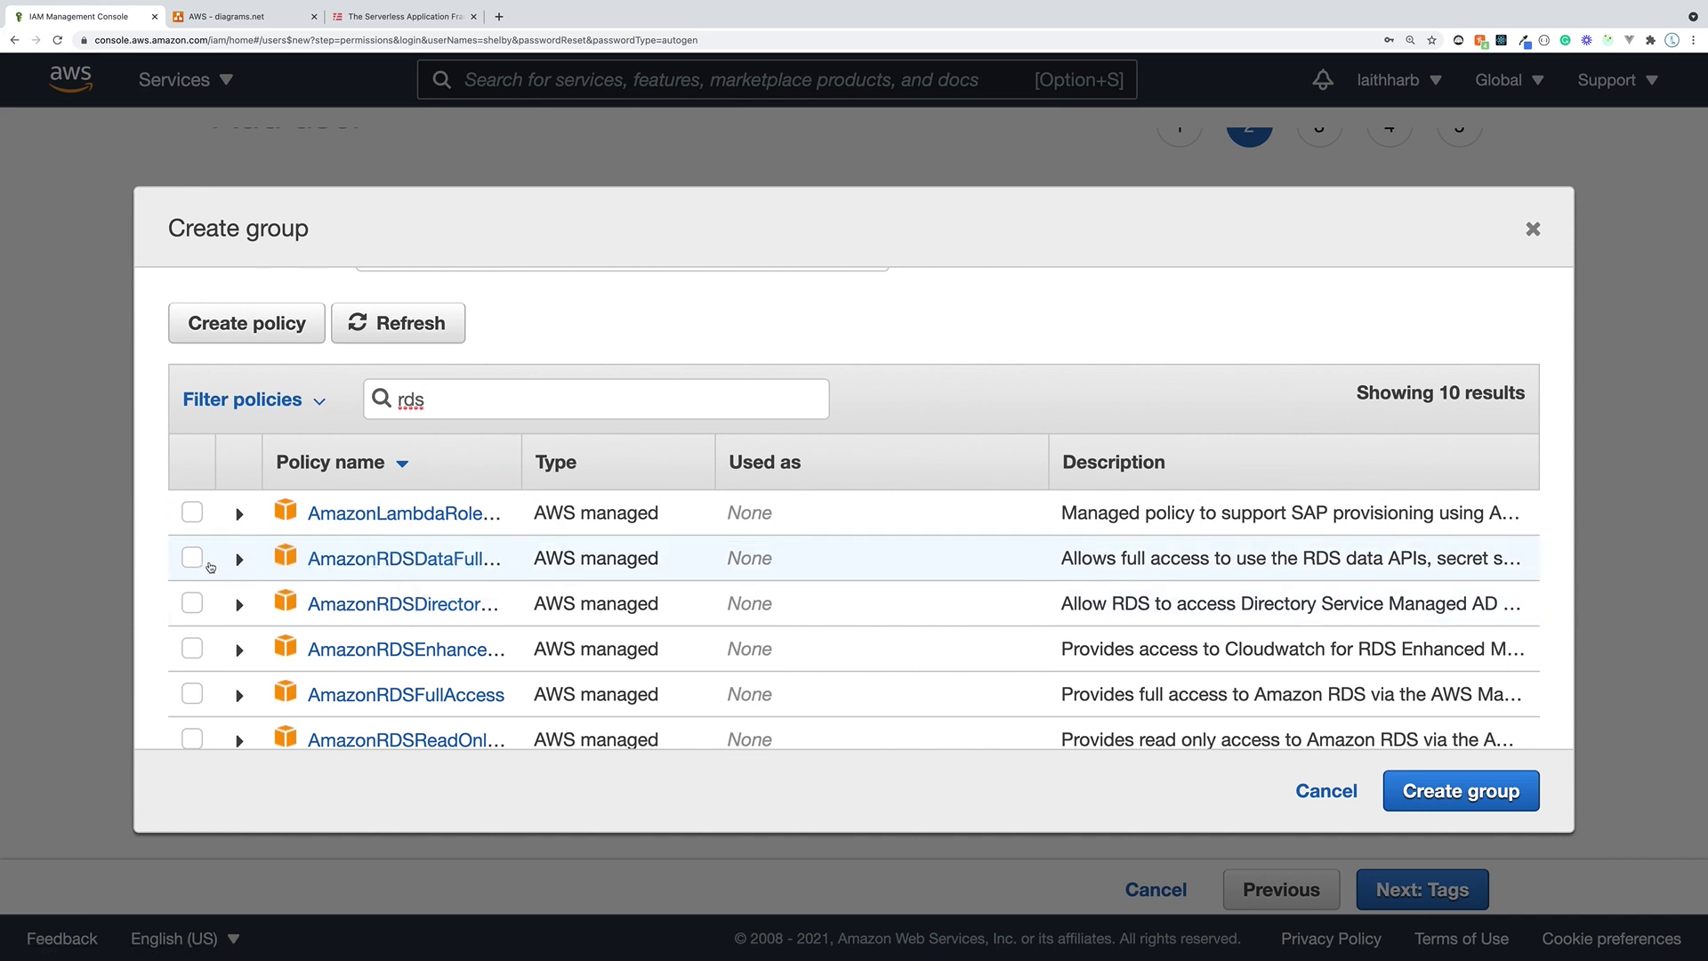
{"action": "left_click", "coordinate": [238, 560]}
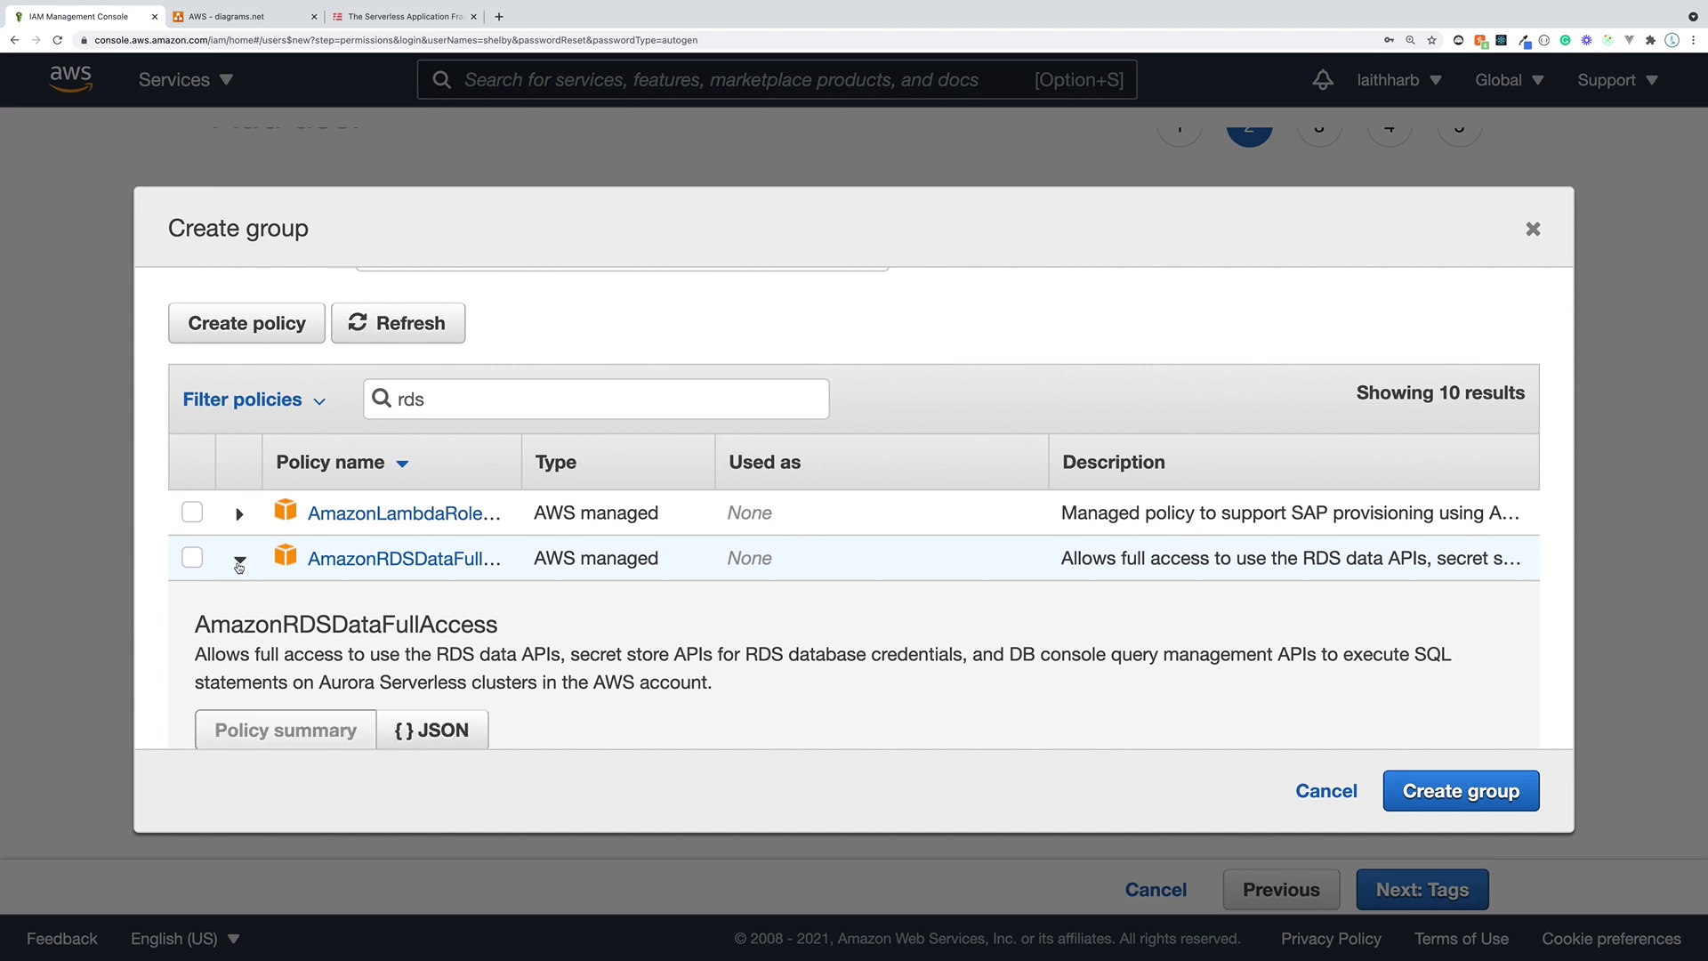
{"action": "left_click", "coordinate": [239, 562]}
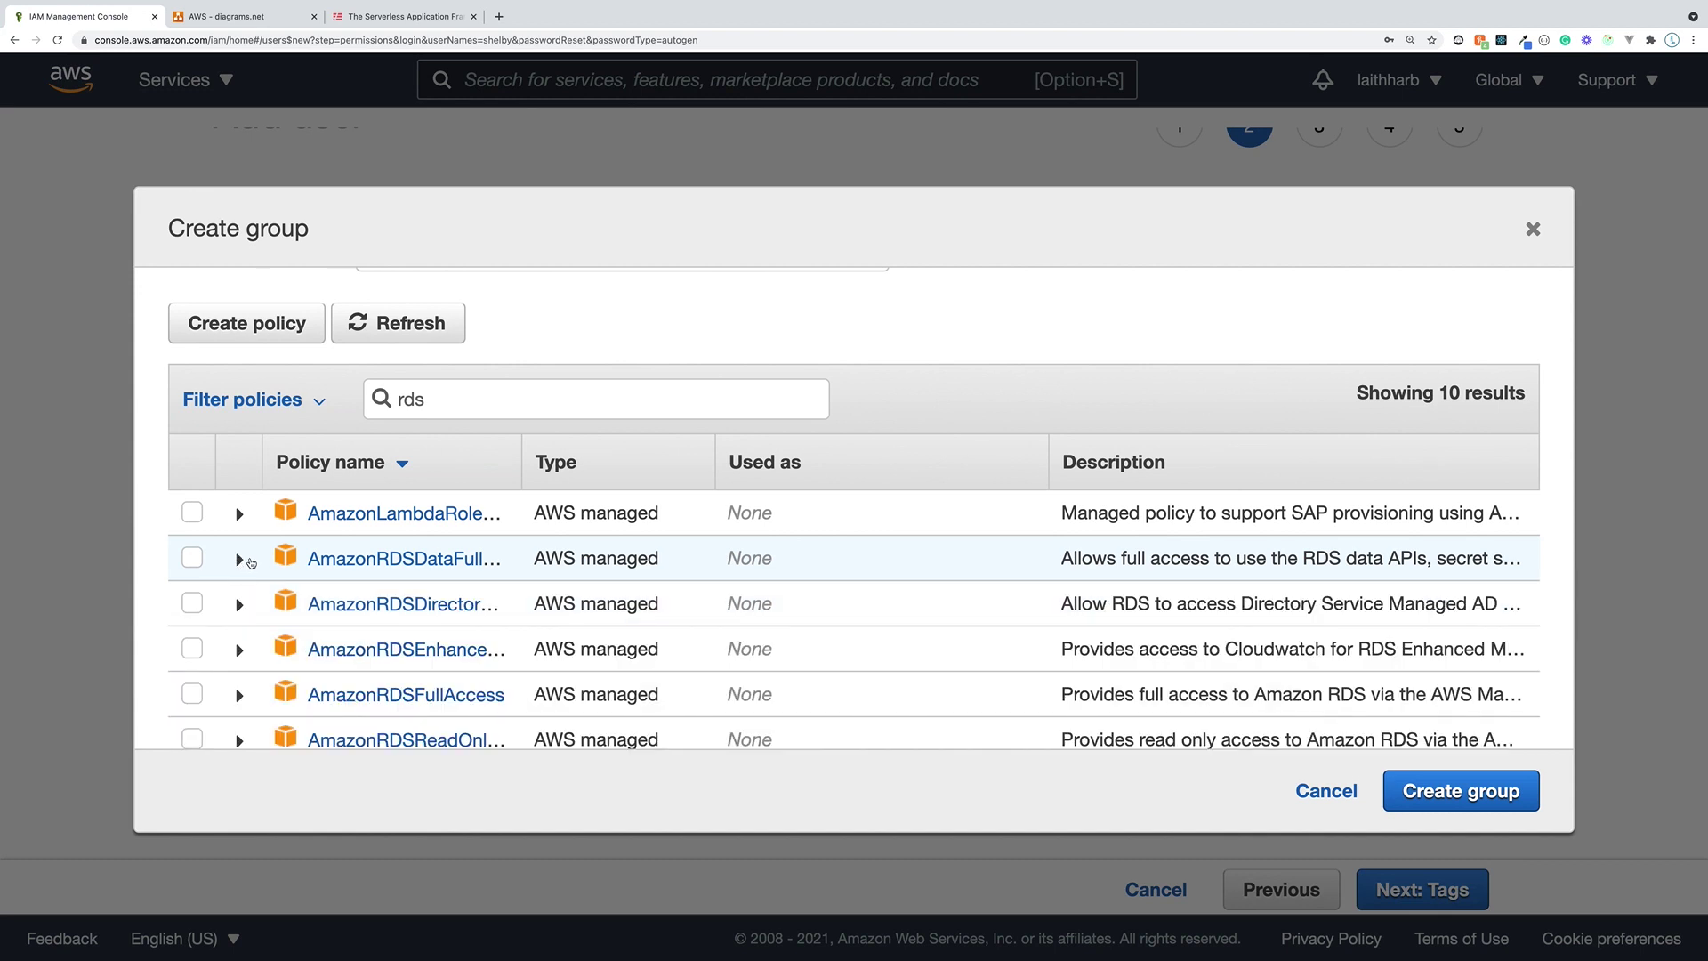
{"action": "left_click", "coordinate": [192, 557]}
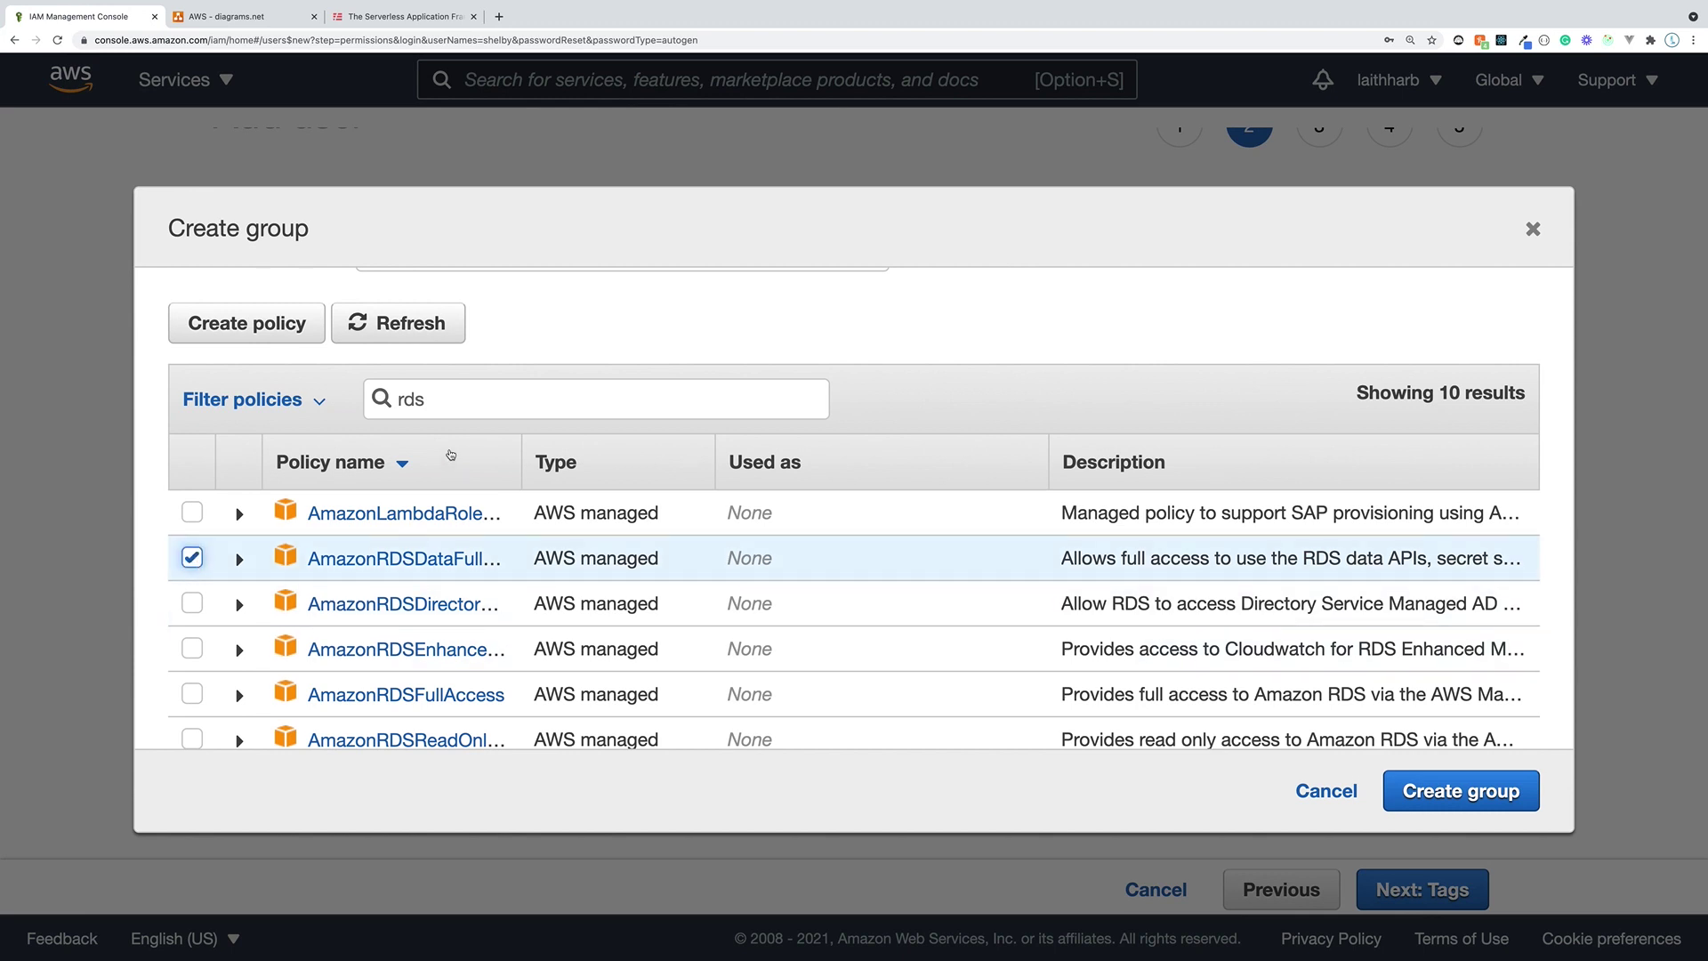
- Filter the policies by "dy" and select the Amazon DynamoDB full access policy for the group
{"action": "left_click_drag", "start_coordinate": [435, 398], "coordinate": [303, 397]}
{"action": "type", "text": "dya"}
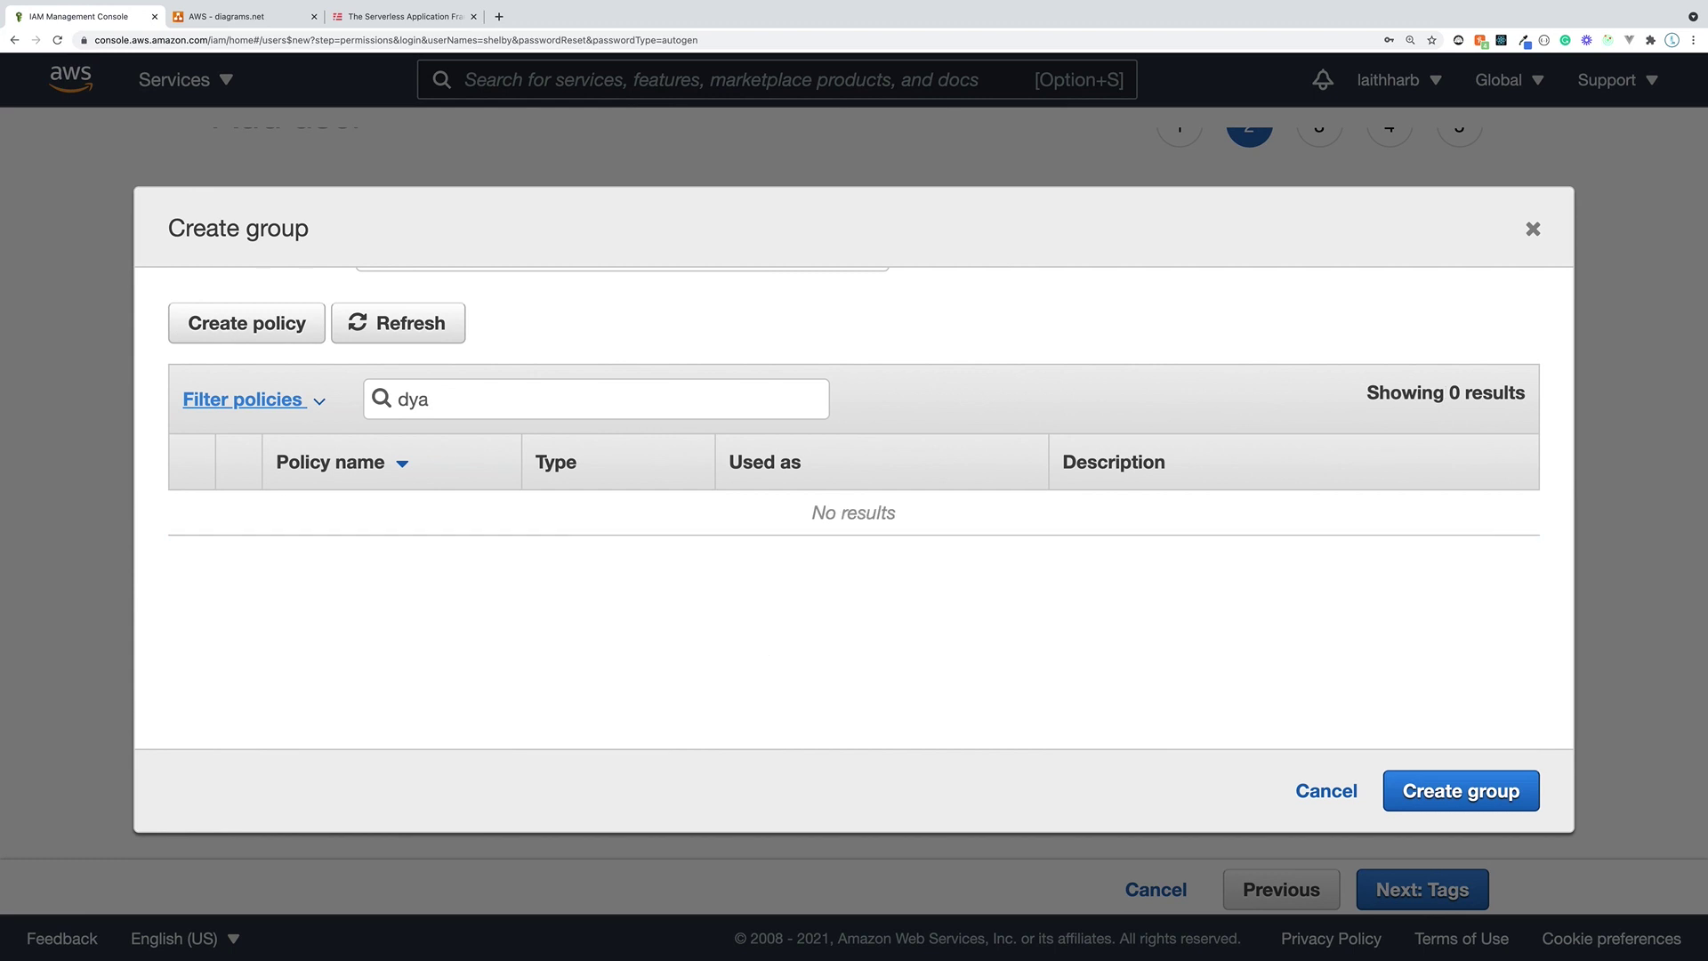
{"action": "type", "text": "n"}
{"action": "key", "text": "BackSpace"}
{"action": "type", "text": "m"}
{"action": "key", "text": "BackSpace"}
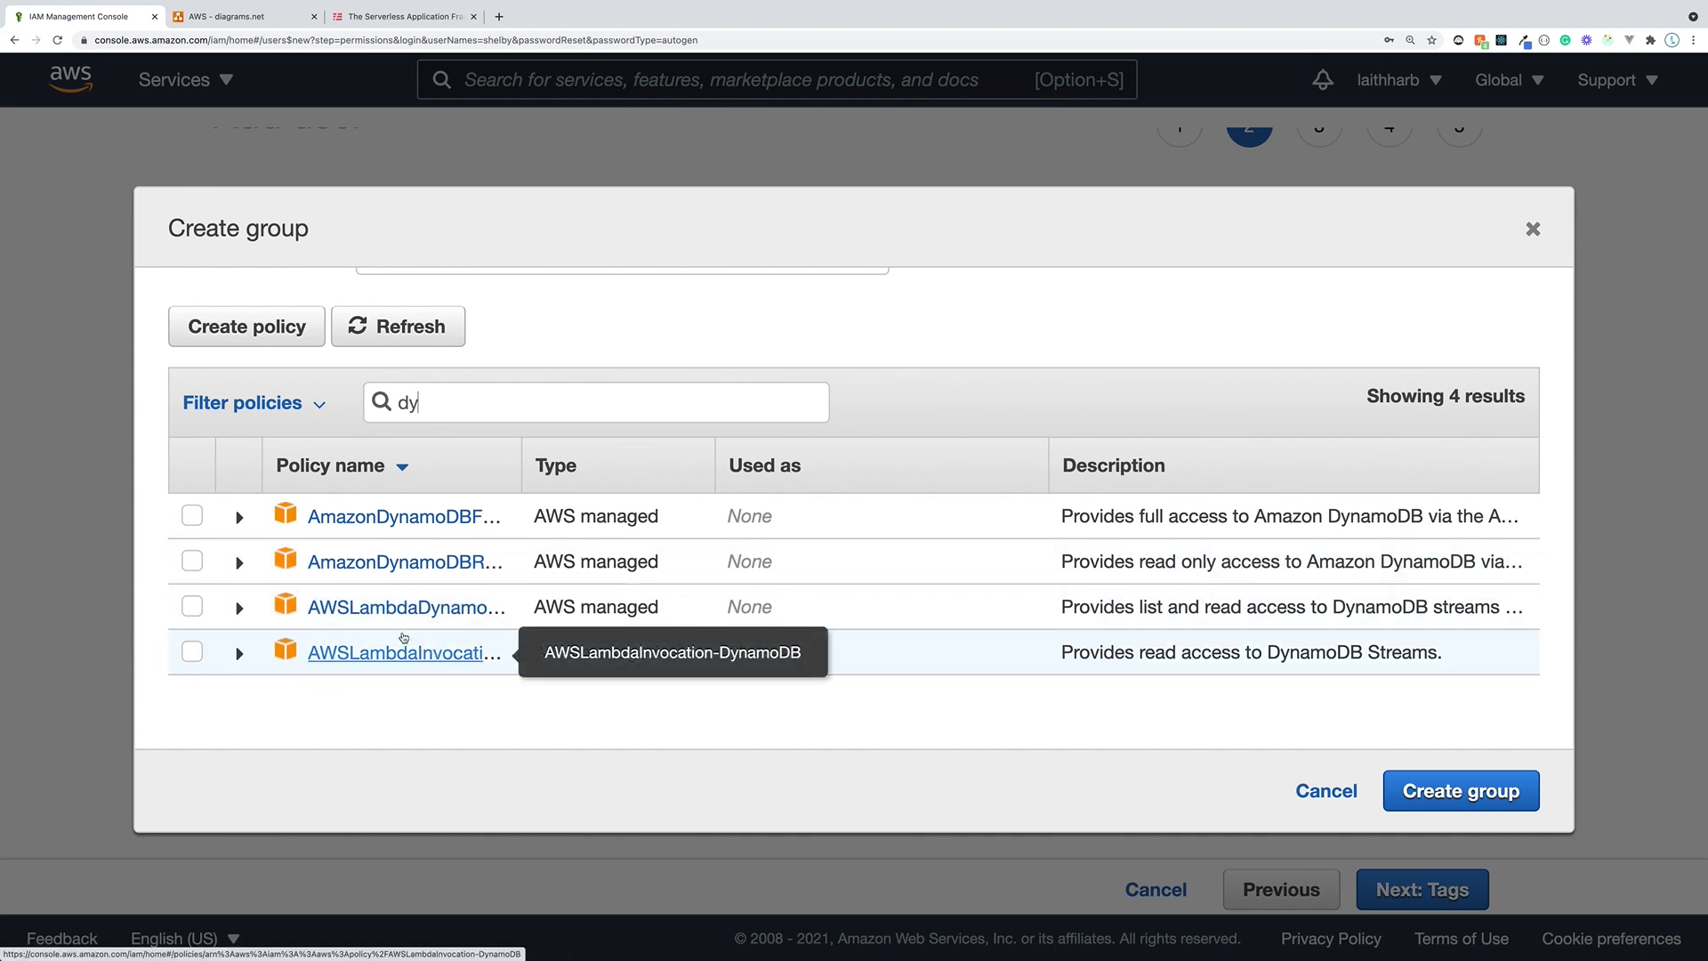
{"action": "left_click", "coordinate": [193, 516]}
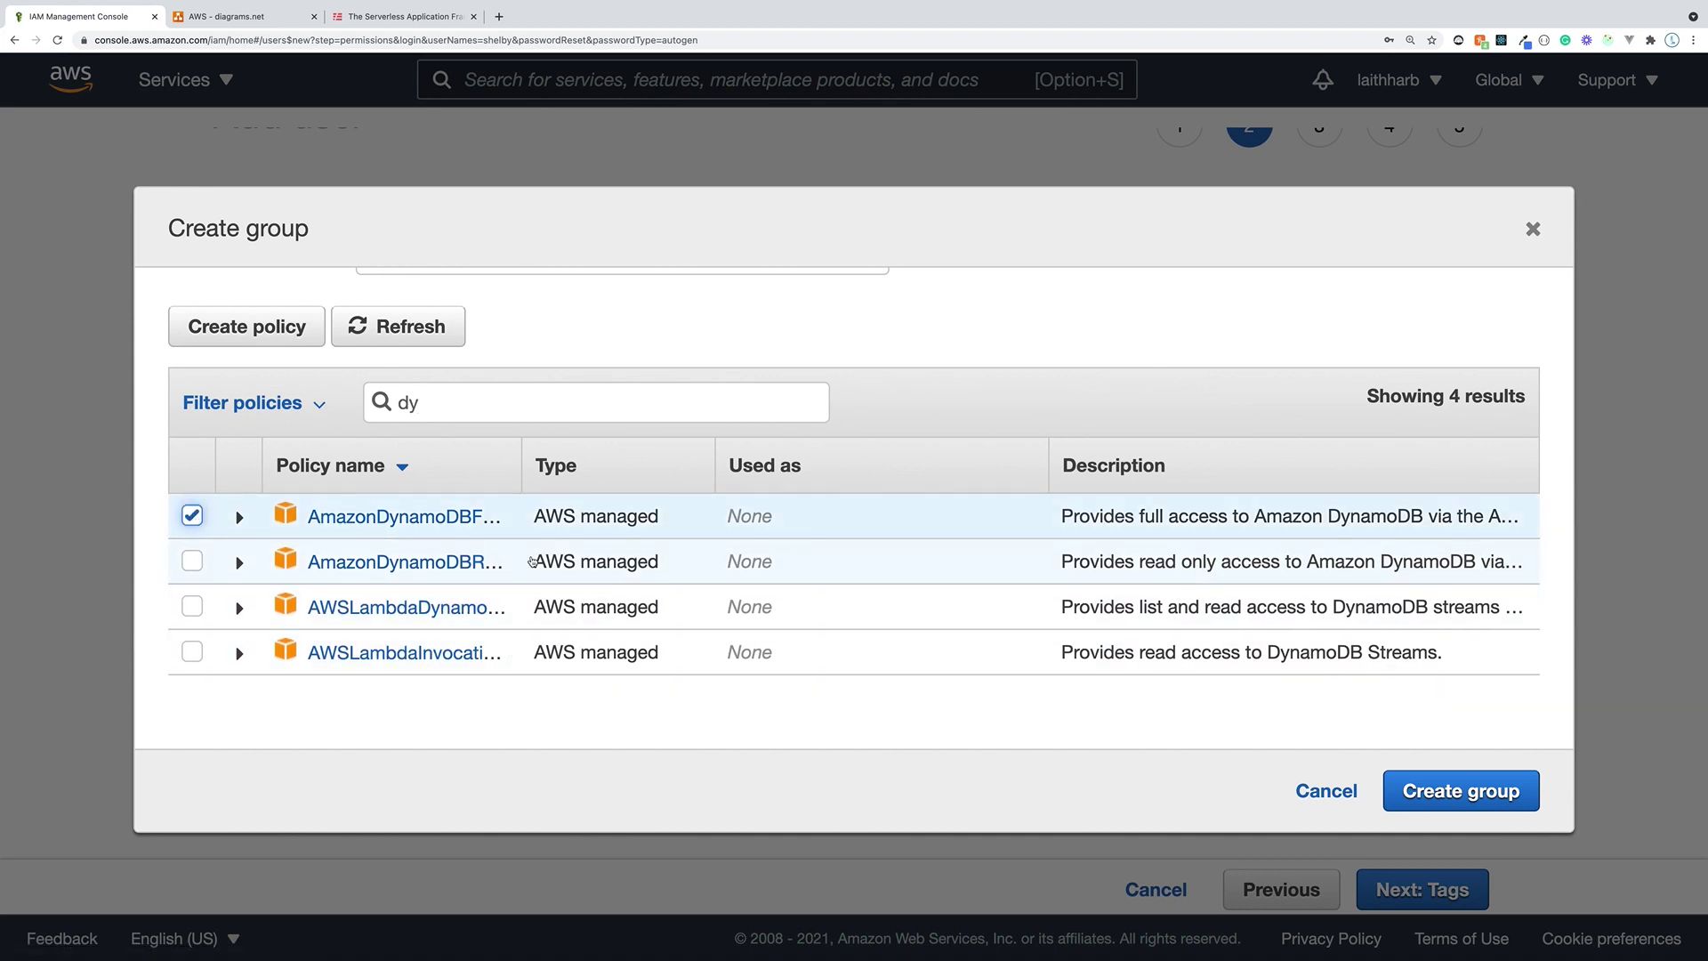
- Filter the policies by "s3" and examine which S3 access policies are available for the group
{"action": "scroll", "coordinate": [466, 405], "scroll_direction": "up", "scroll_amount": 1}
{"action": "key", "text": "super+a"}
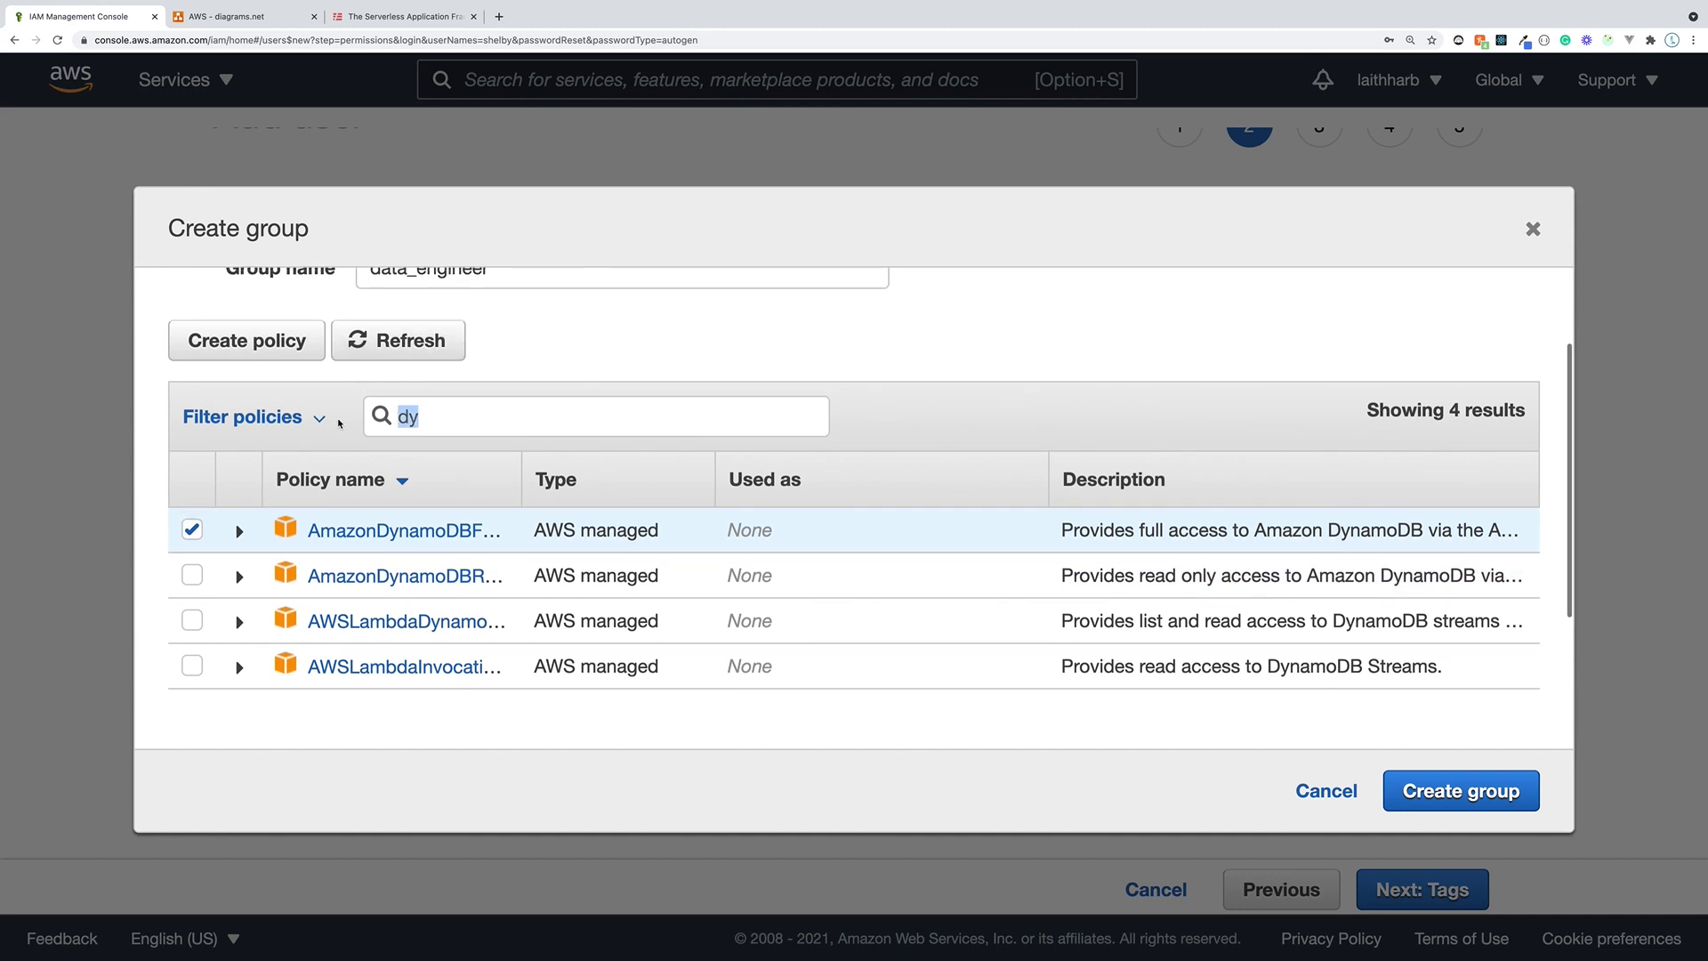
{"action": "type", "text": "s3"}
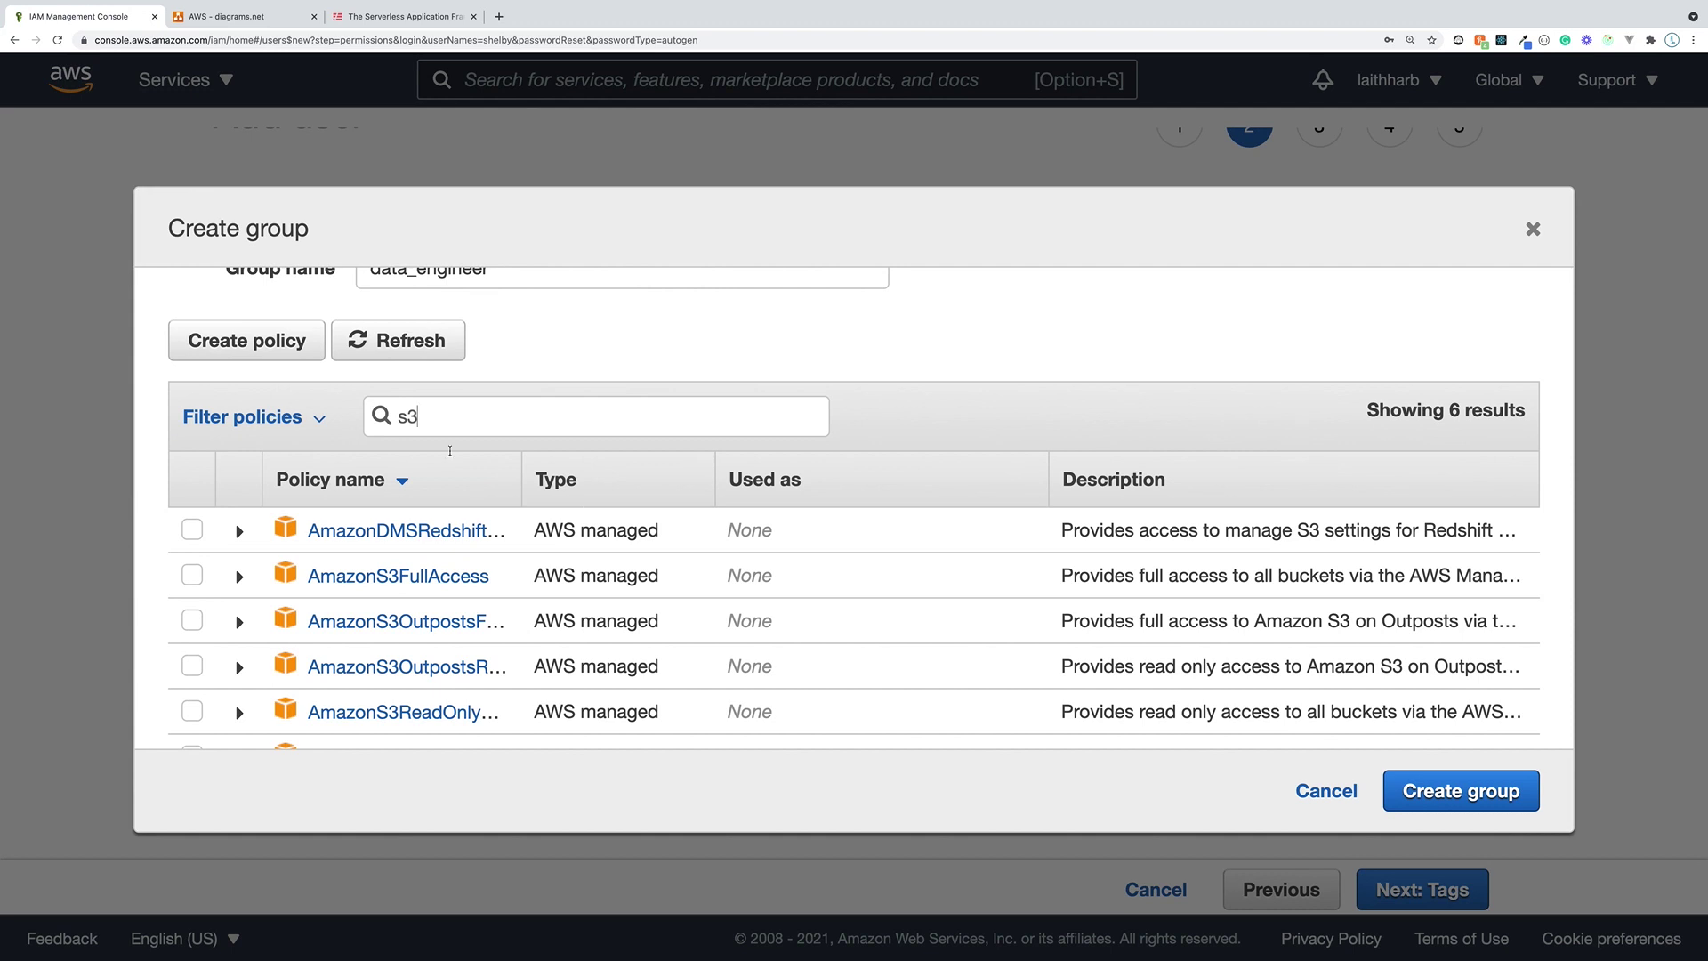
{"action": "scroll", "coordinate": [671, 602], "scroll_direction": "down", "scroll_amount": 2}
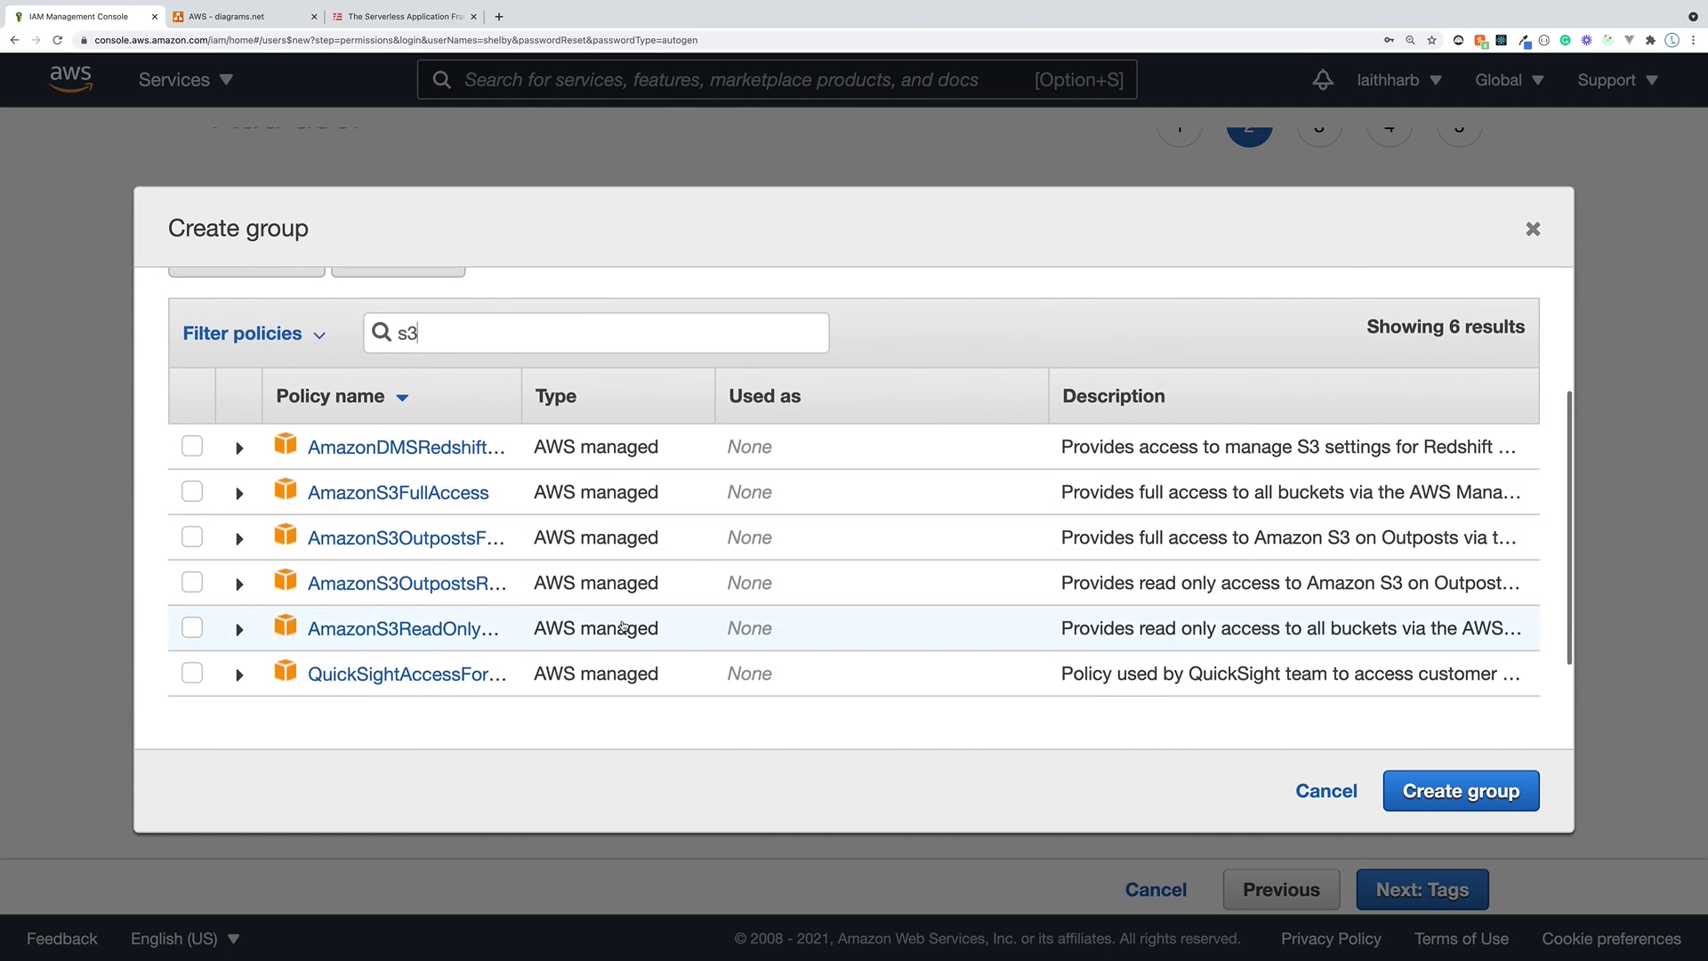
{"action": "scroll", "coordinate": [623, 628], "scroll_direction": "up", "scroll_amount": 1}
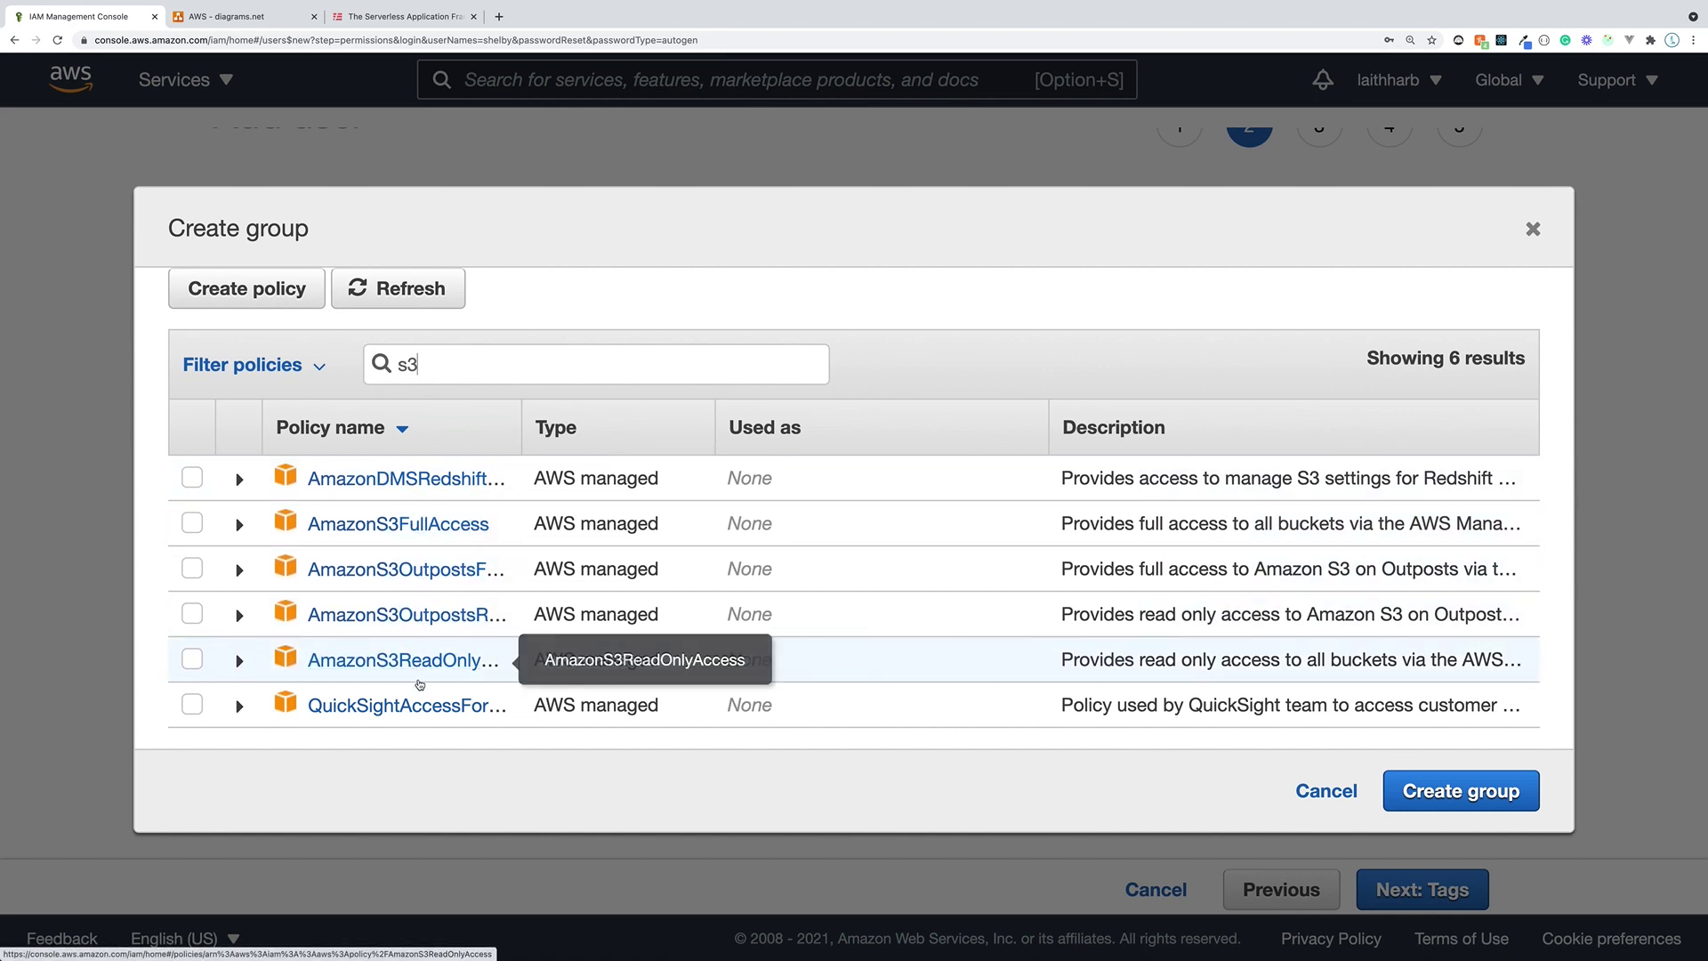
{"action": "scroll", "coordinate": [394, 440], "scroll_direction": "up", "scroll_amount": 5}
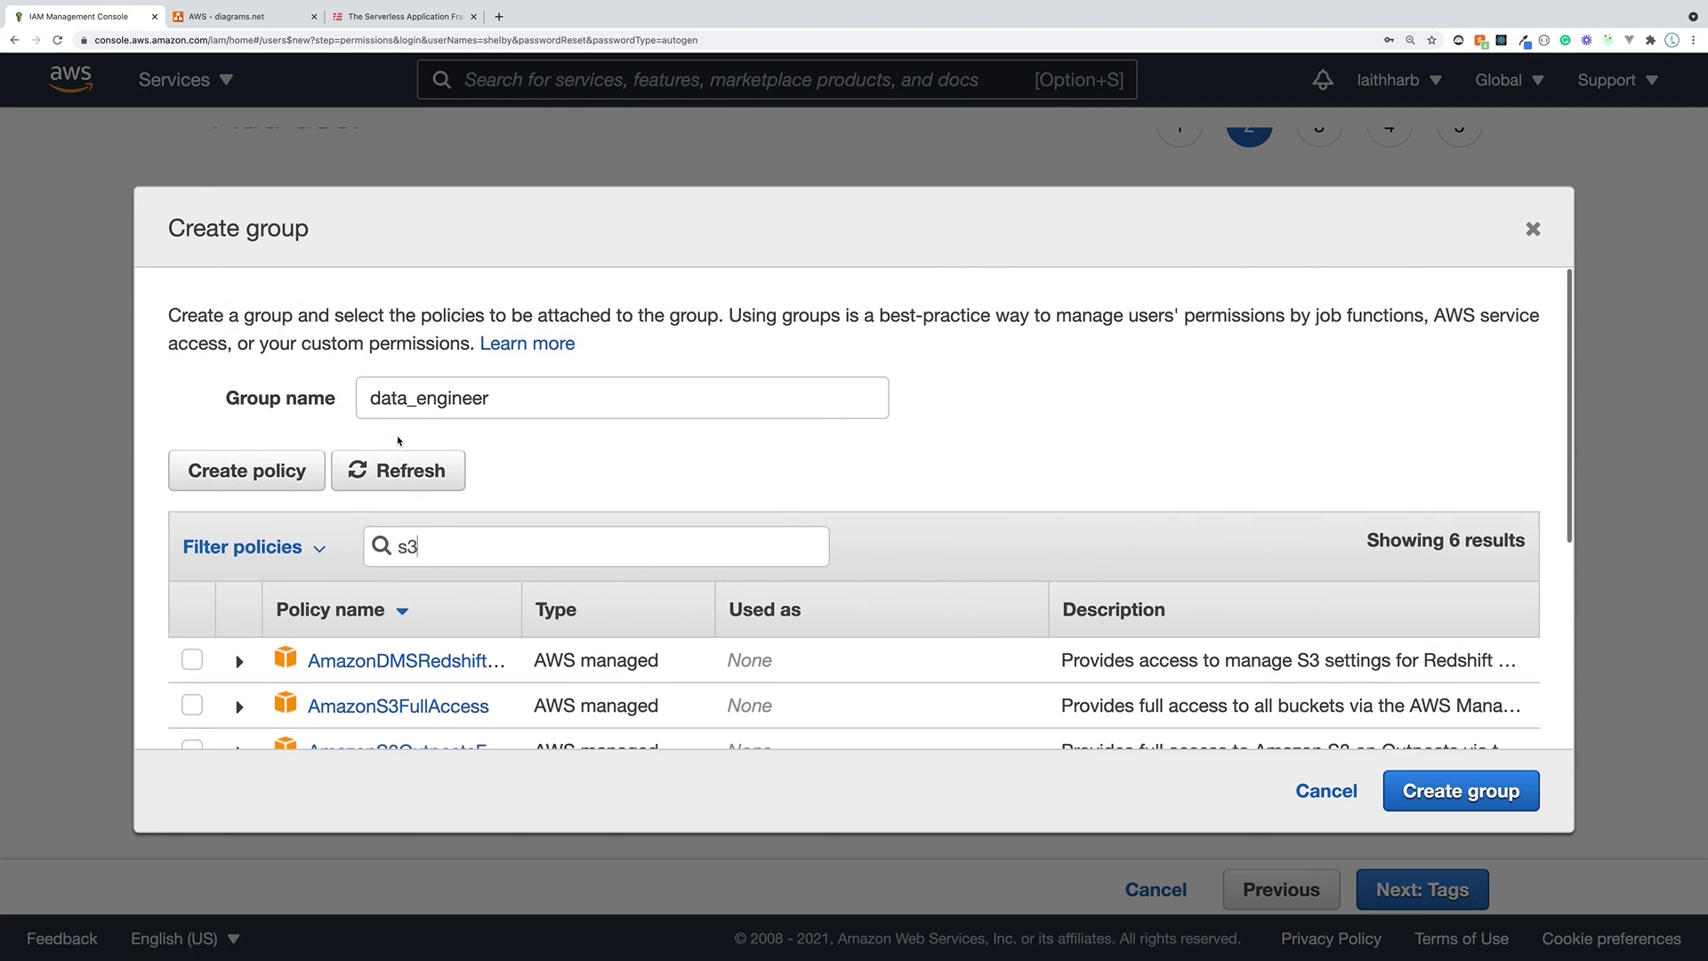
- Start creating a custom policy from the group creation dialog
{"action": "left_click", "coordinate": [283, 478]}
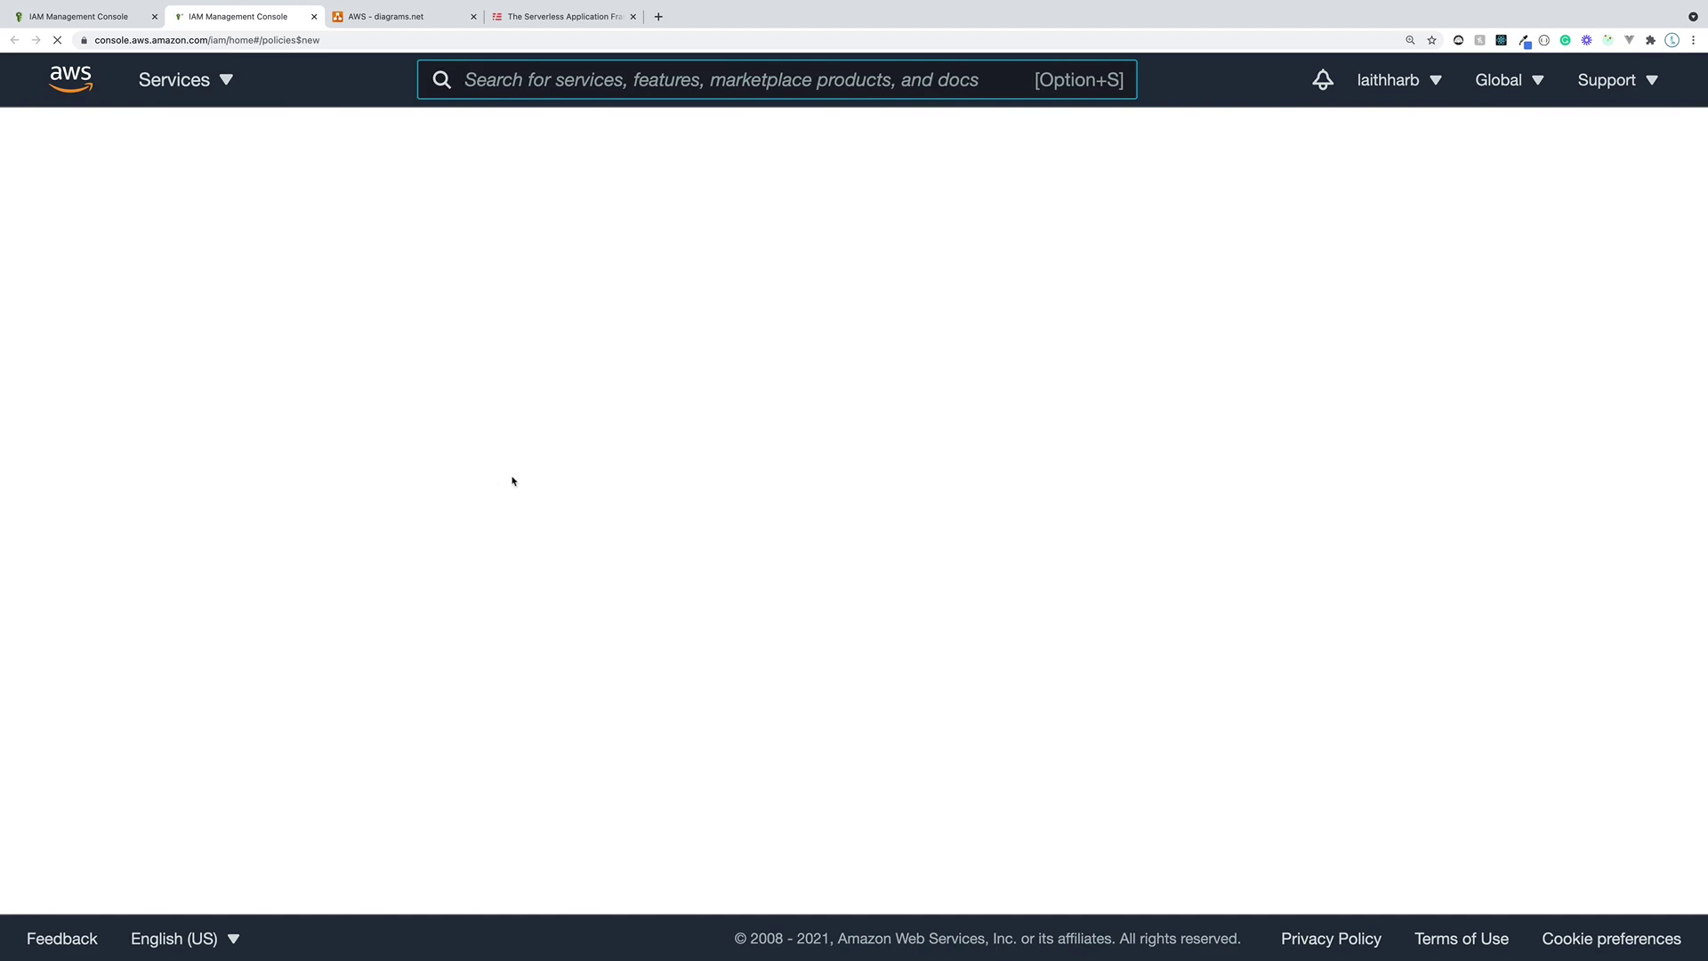
{"action": "scroll", "coordinate": [604, 516], "scroll_direction": "down", "scroll_amount": 2}
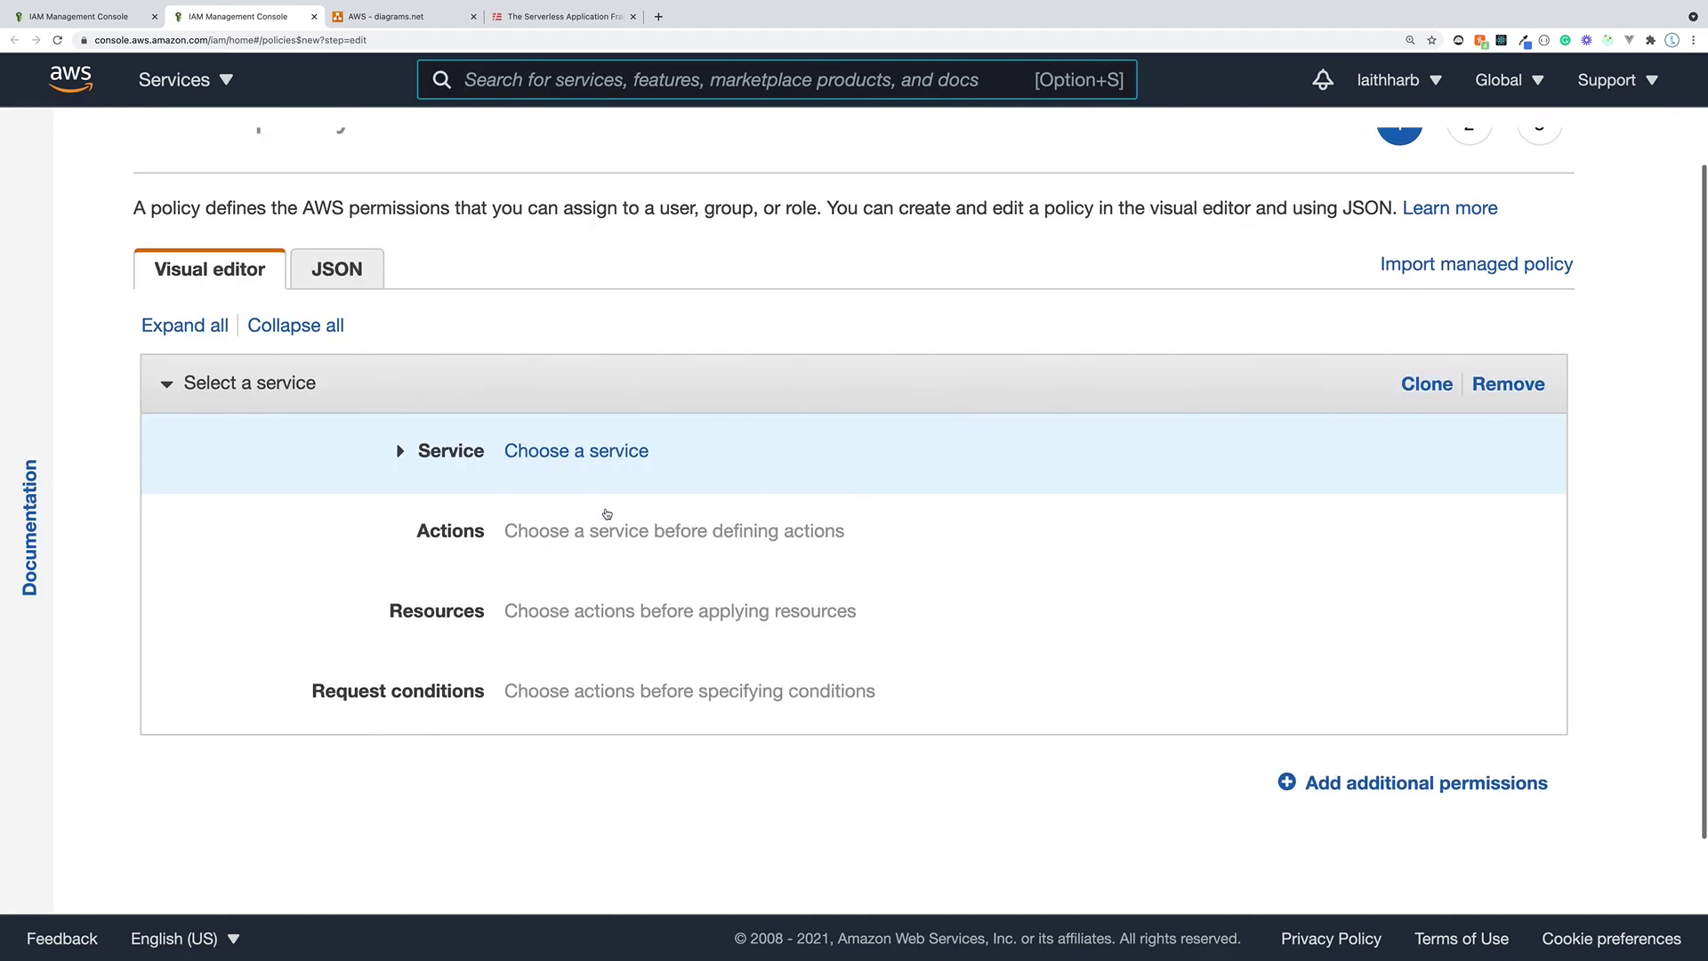
{"action": "scroll", "coordinate": [606, 513], "scroll_direction": "down", "scroll_amount": 1}
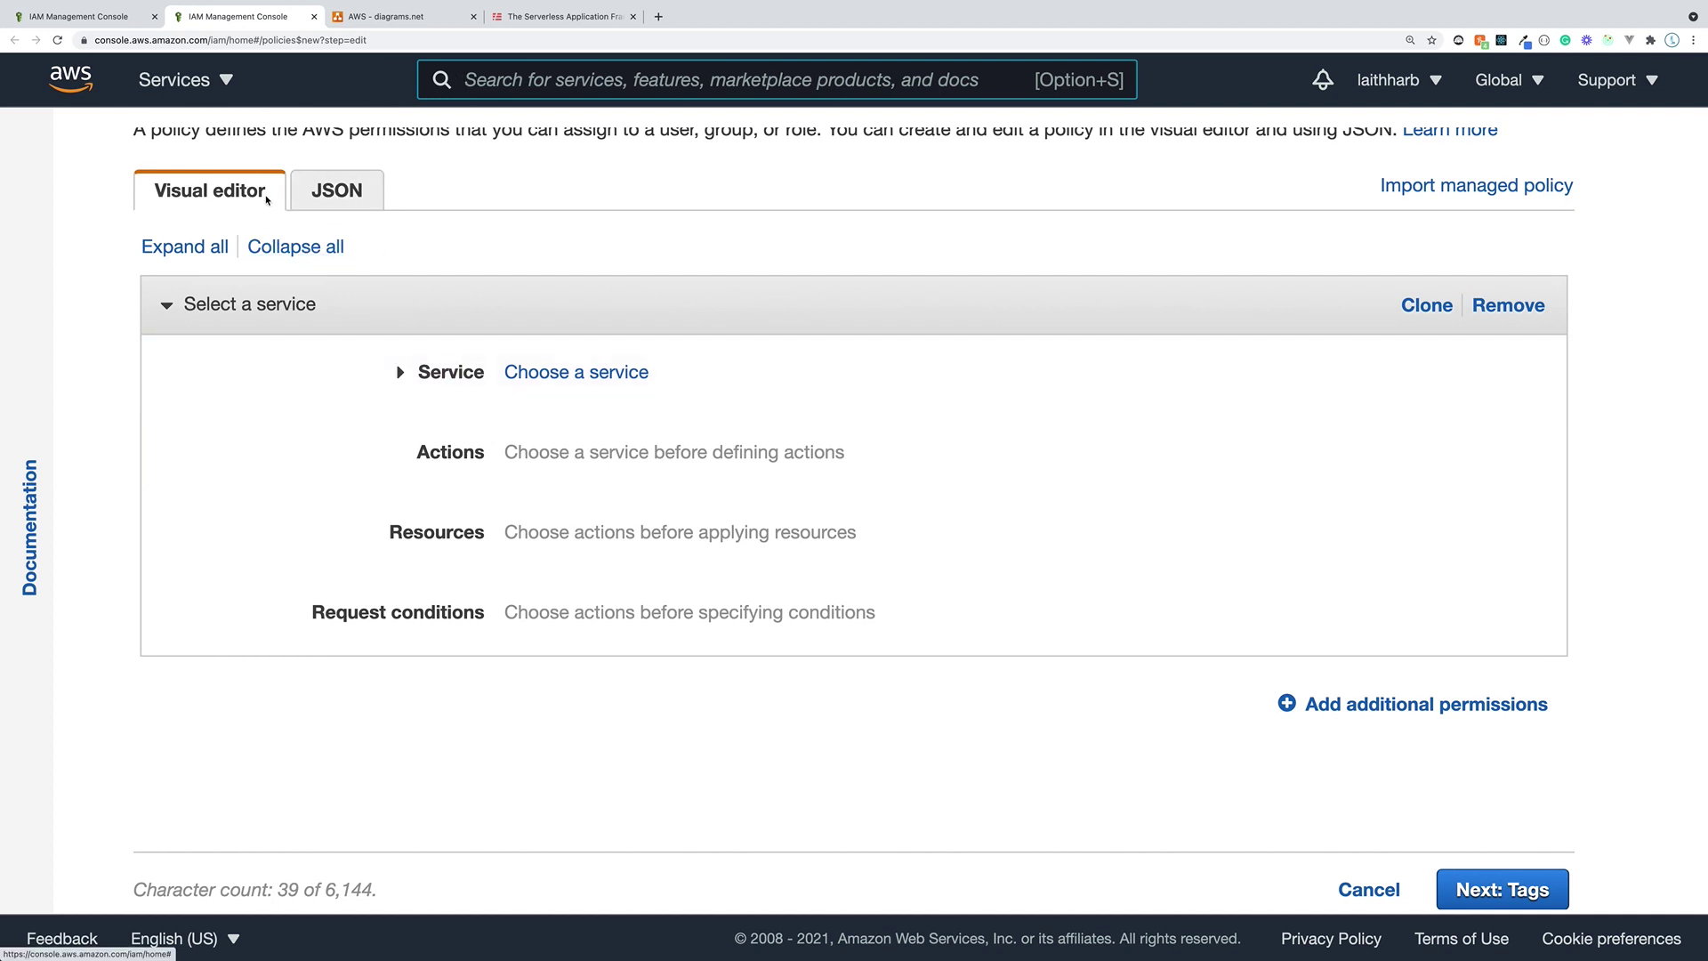
- Look at the JSON definition of the new policy and return to the visual editor
{"action": "left_click", "coordinate": [337, 192]}
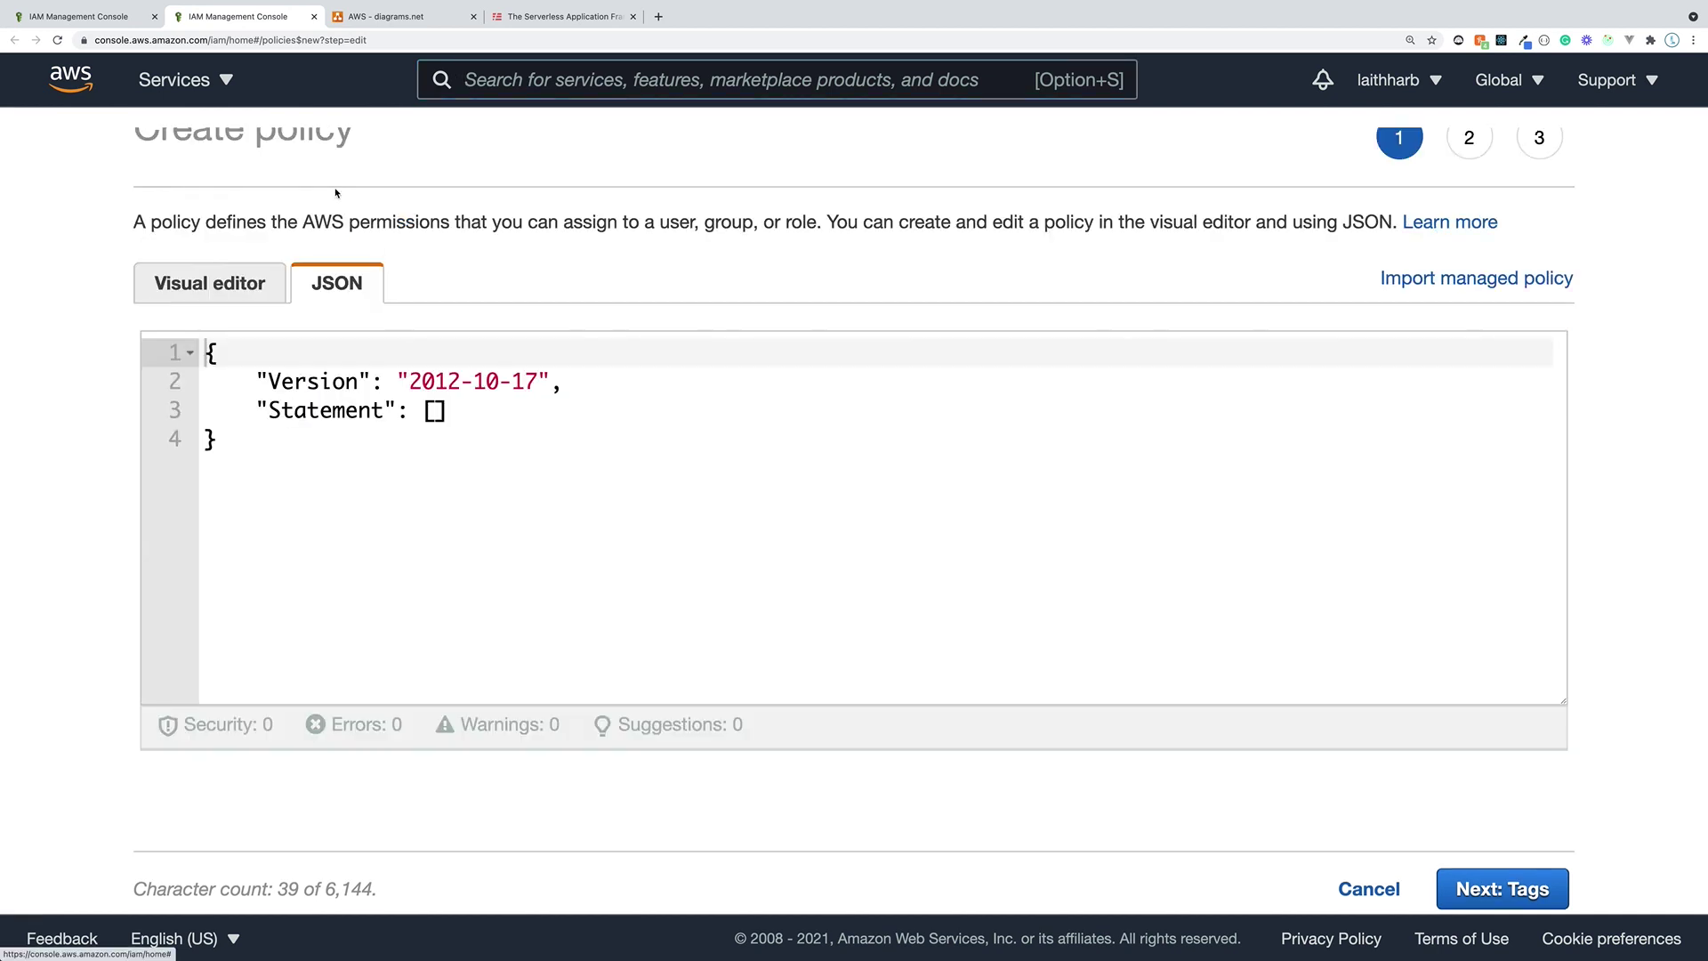
{"action": "key", "text": "super+a"}
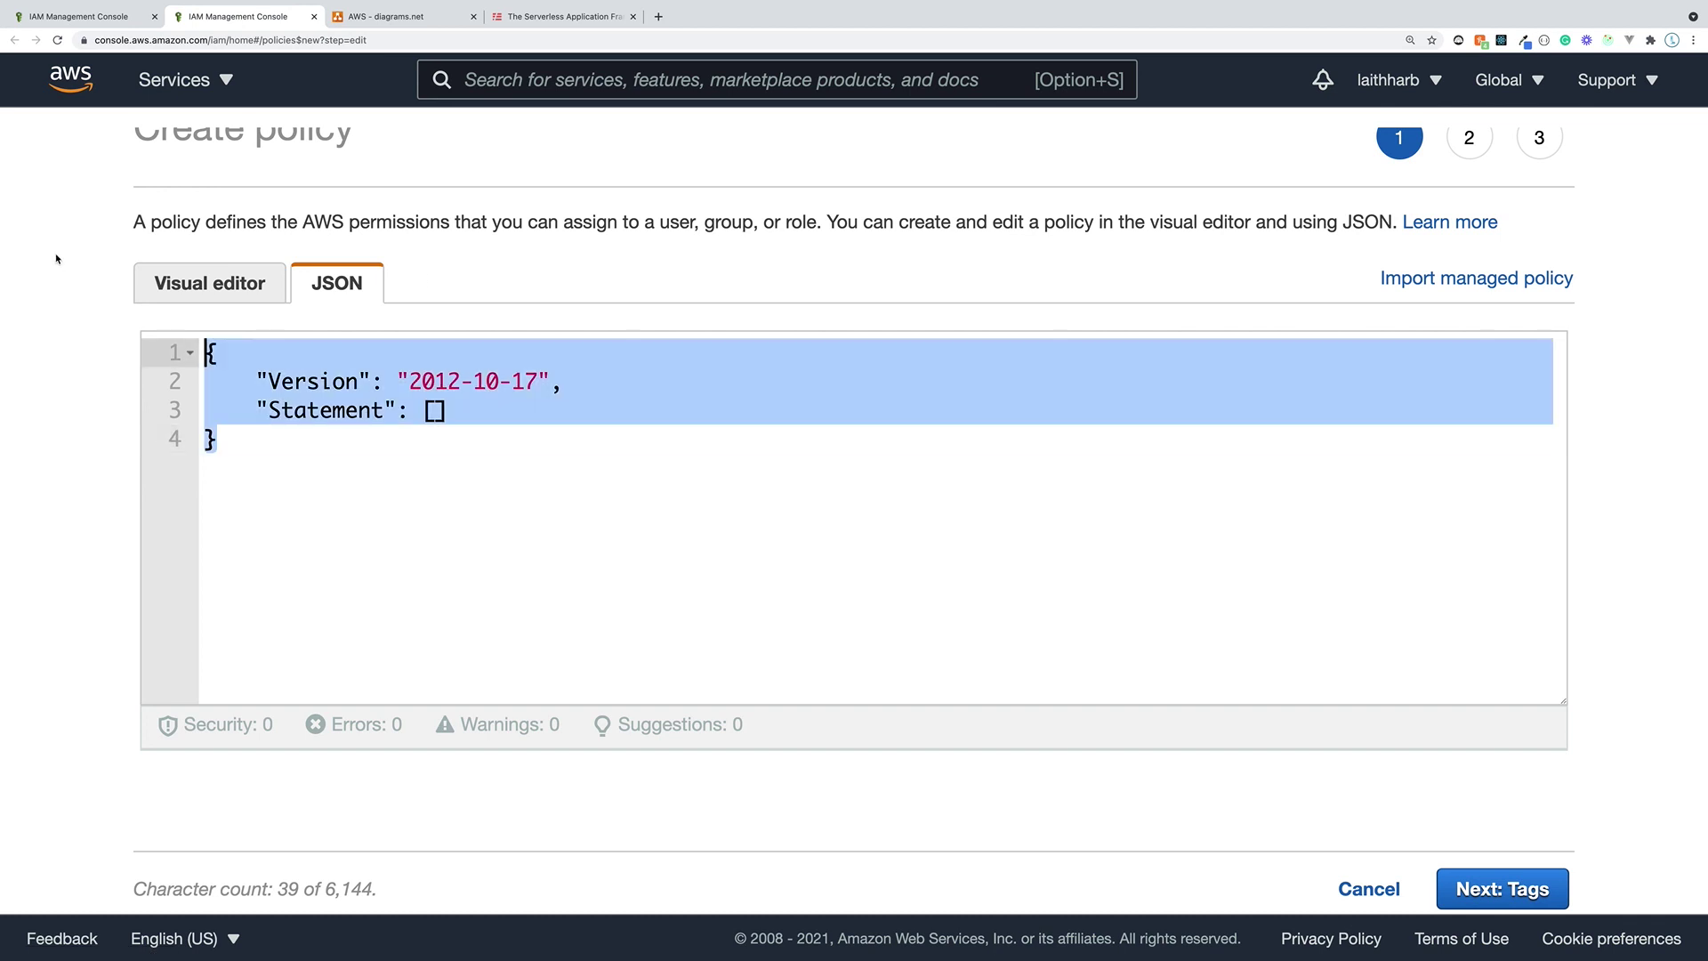
{"action": "left_click", "coordinate": [472, 509]}
{"action": "key", "text": "super+a"}
{"action": "left_click", "coordinate": [243, 293]}
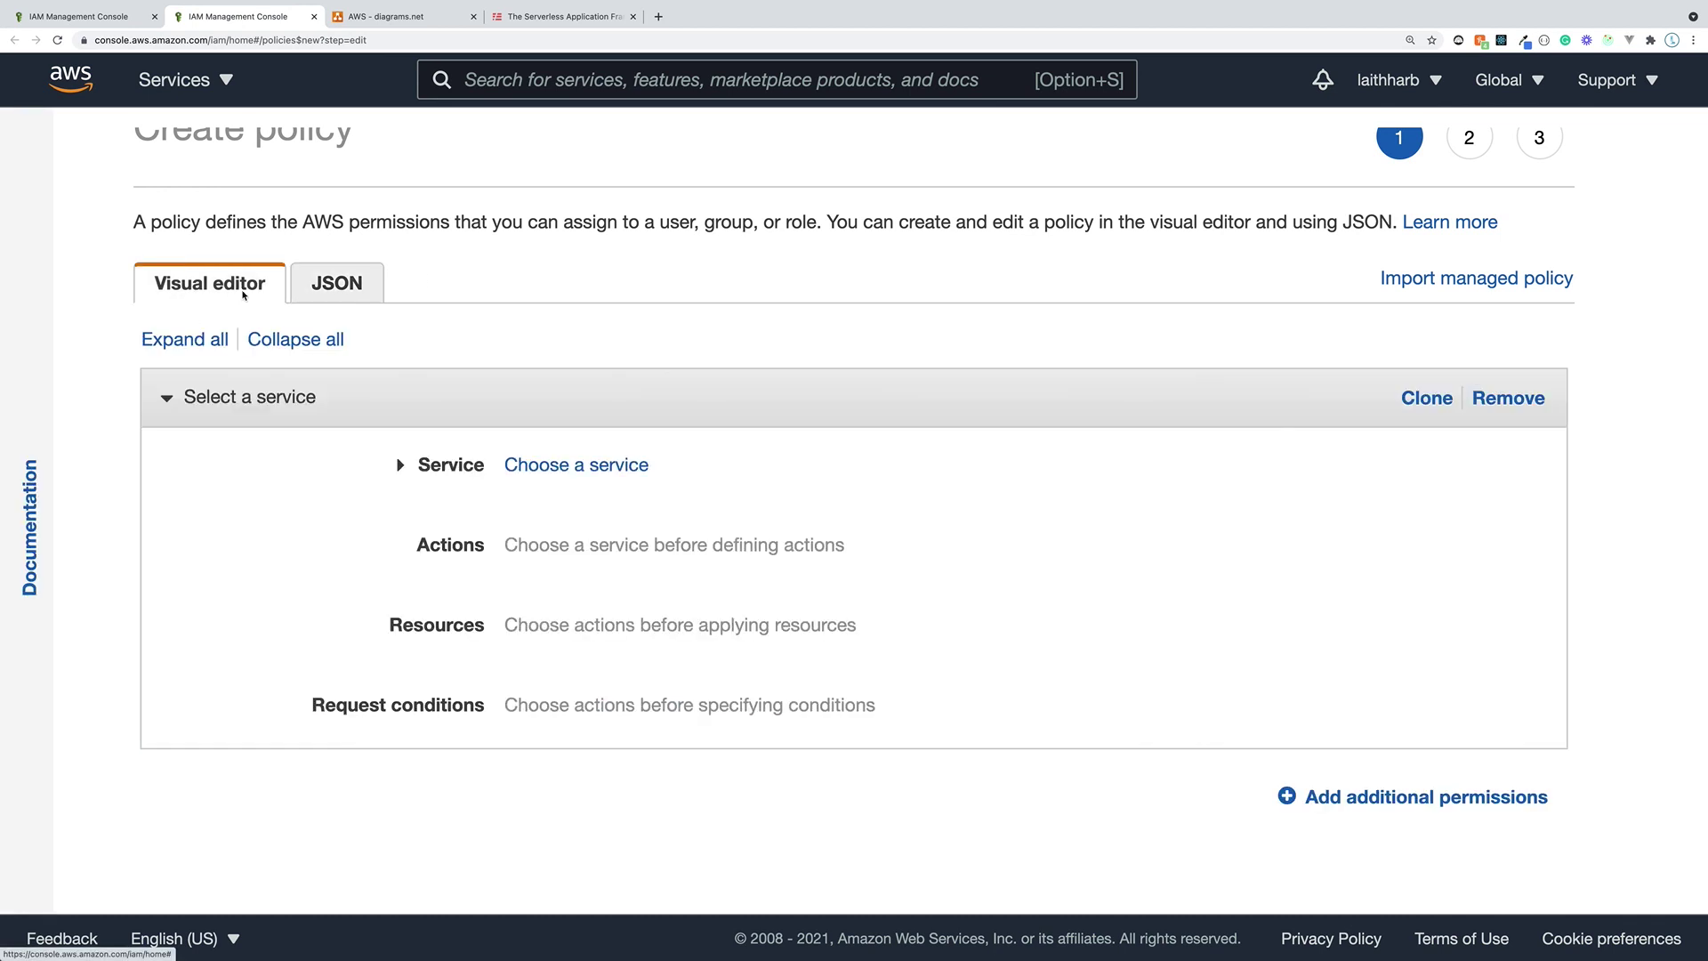
- Search the services for "s3" and choose S3 as the service of the custom policy
{"action": "scroll", "coordinate": [502, 433], "scroll_direction": "down", "scroll_amount": 2}
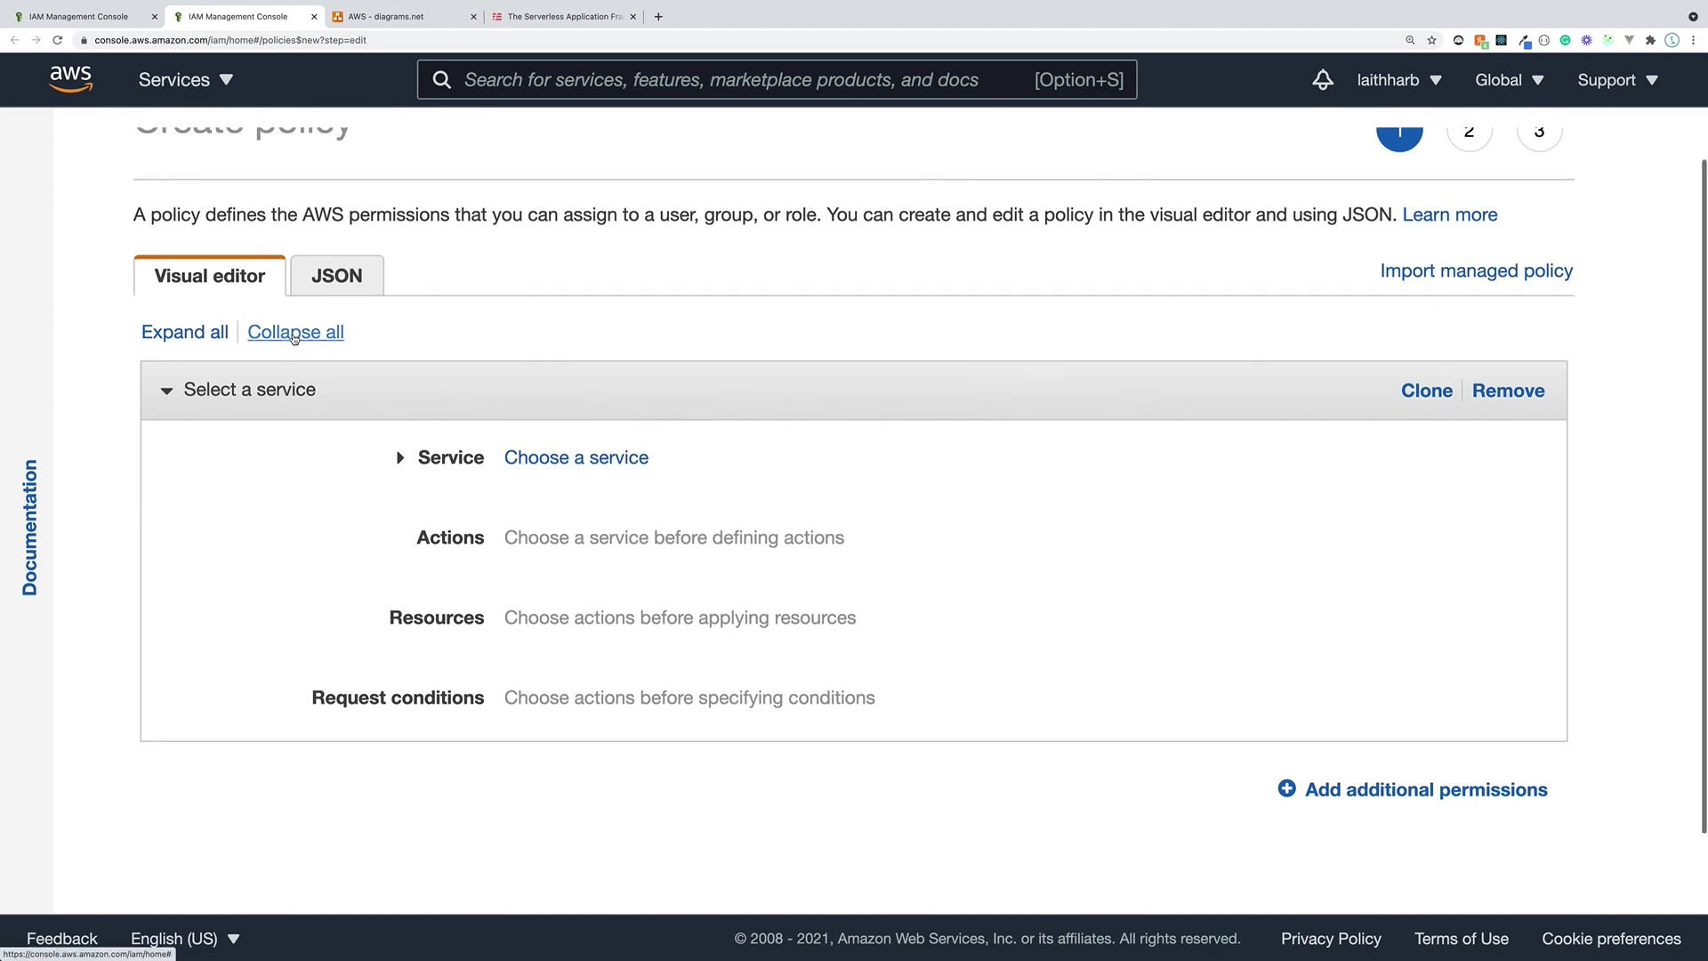
{"action": "left_click", "coordinate": [573, 422]}
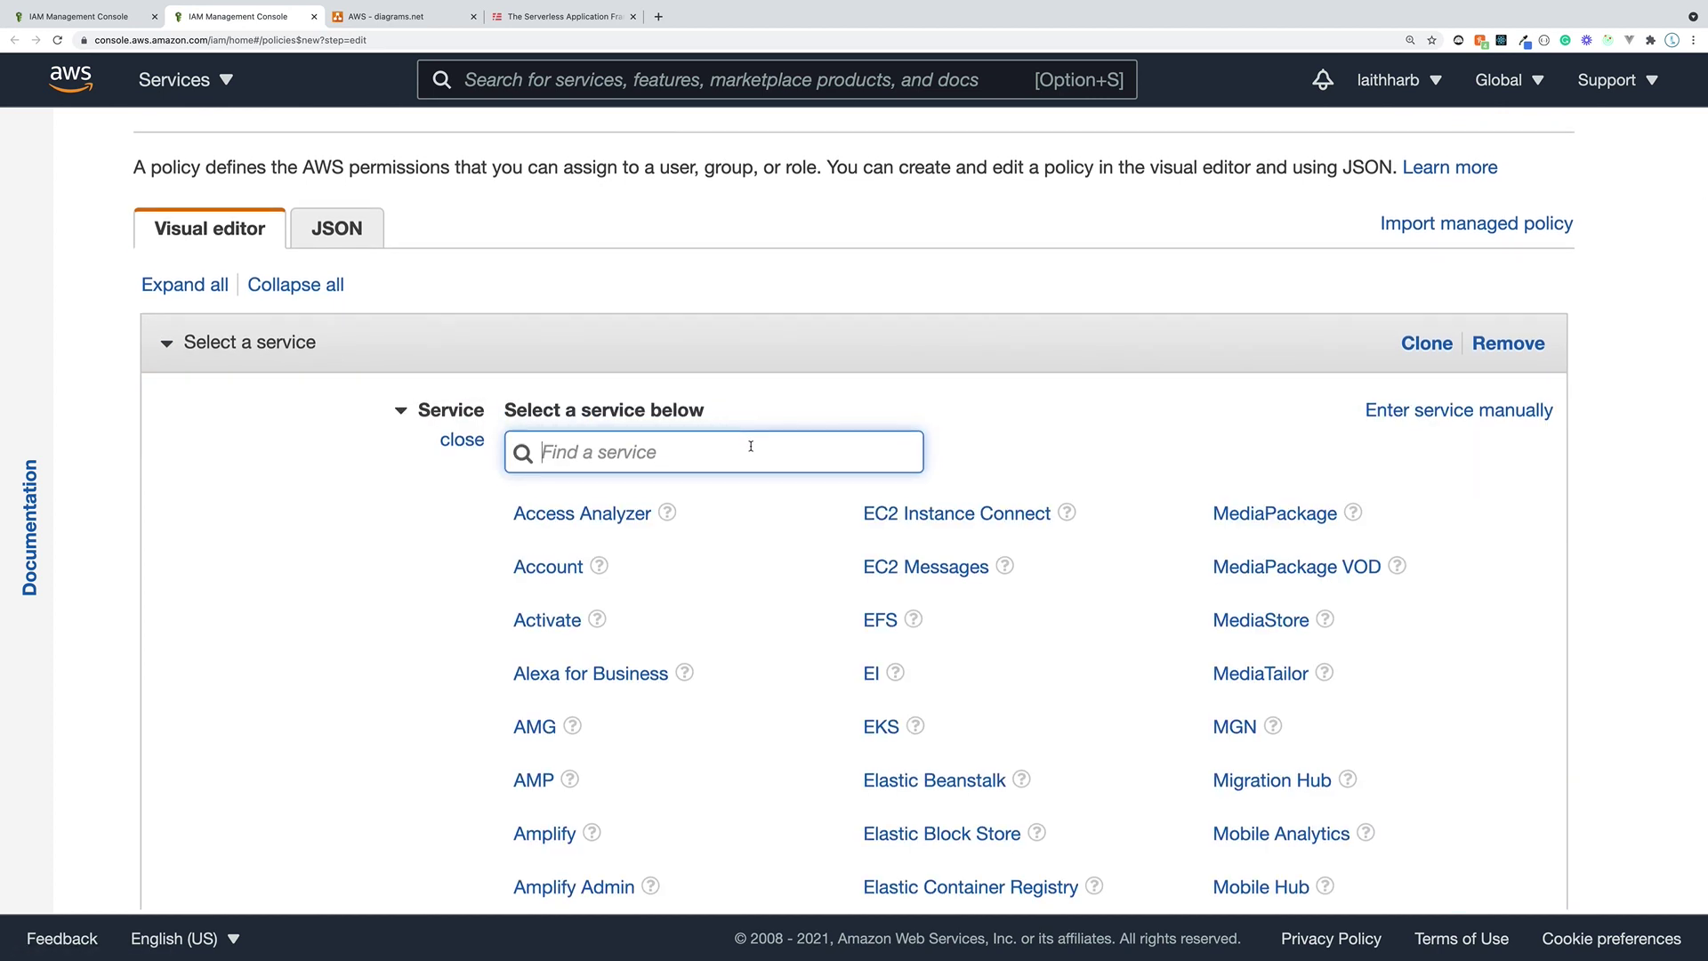
{"action": "scroll", "coordinate": [712, 440], "scroll_direction": "down", "scroll_amount": 1}
{"action": "type", "text": "s3"}
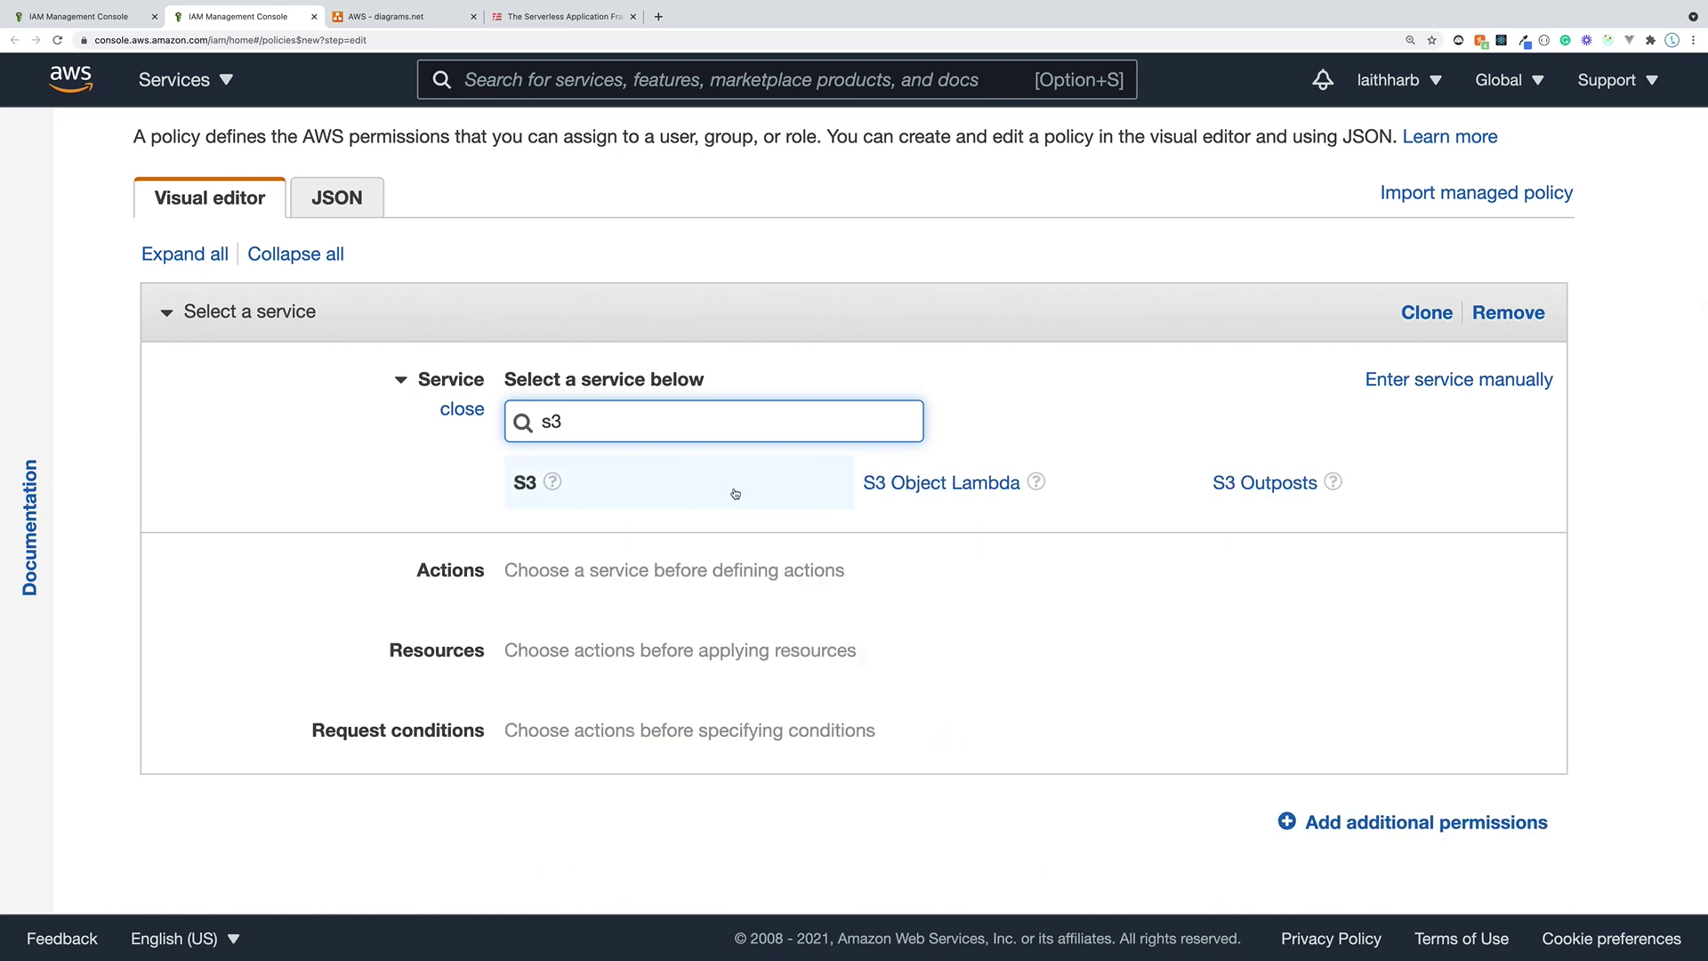
{"action": "left_click", "coordinate": [551, 482]}
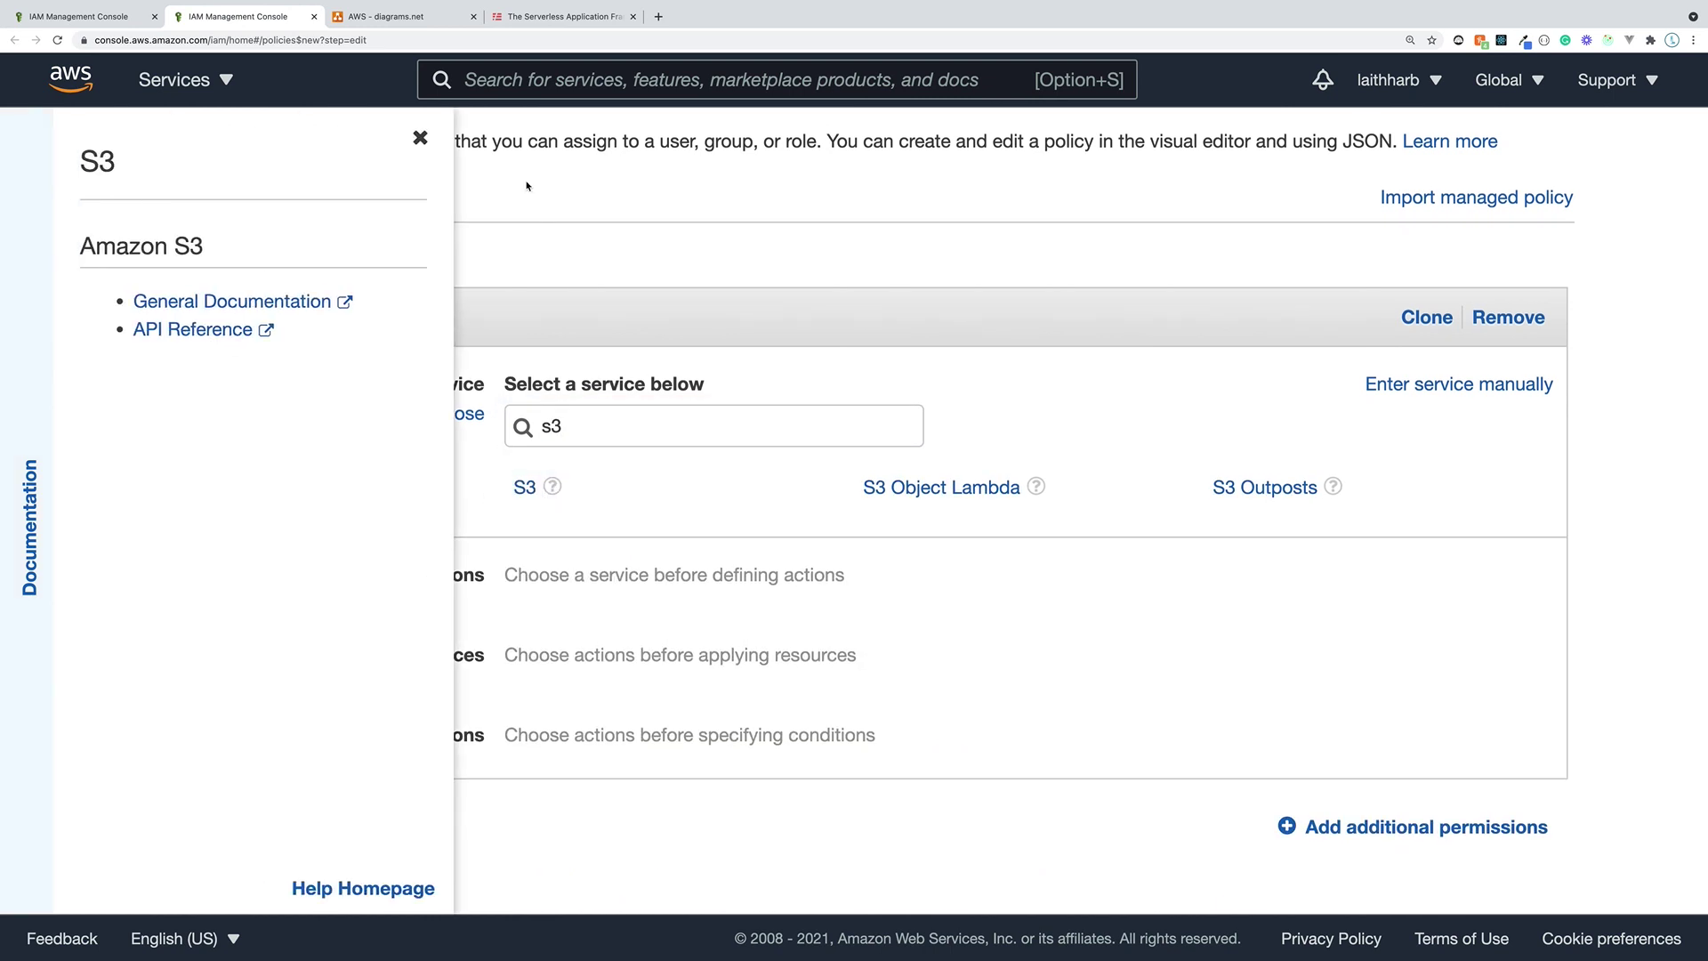
{"action": "left_click", "coordinate": [412, 143]}
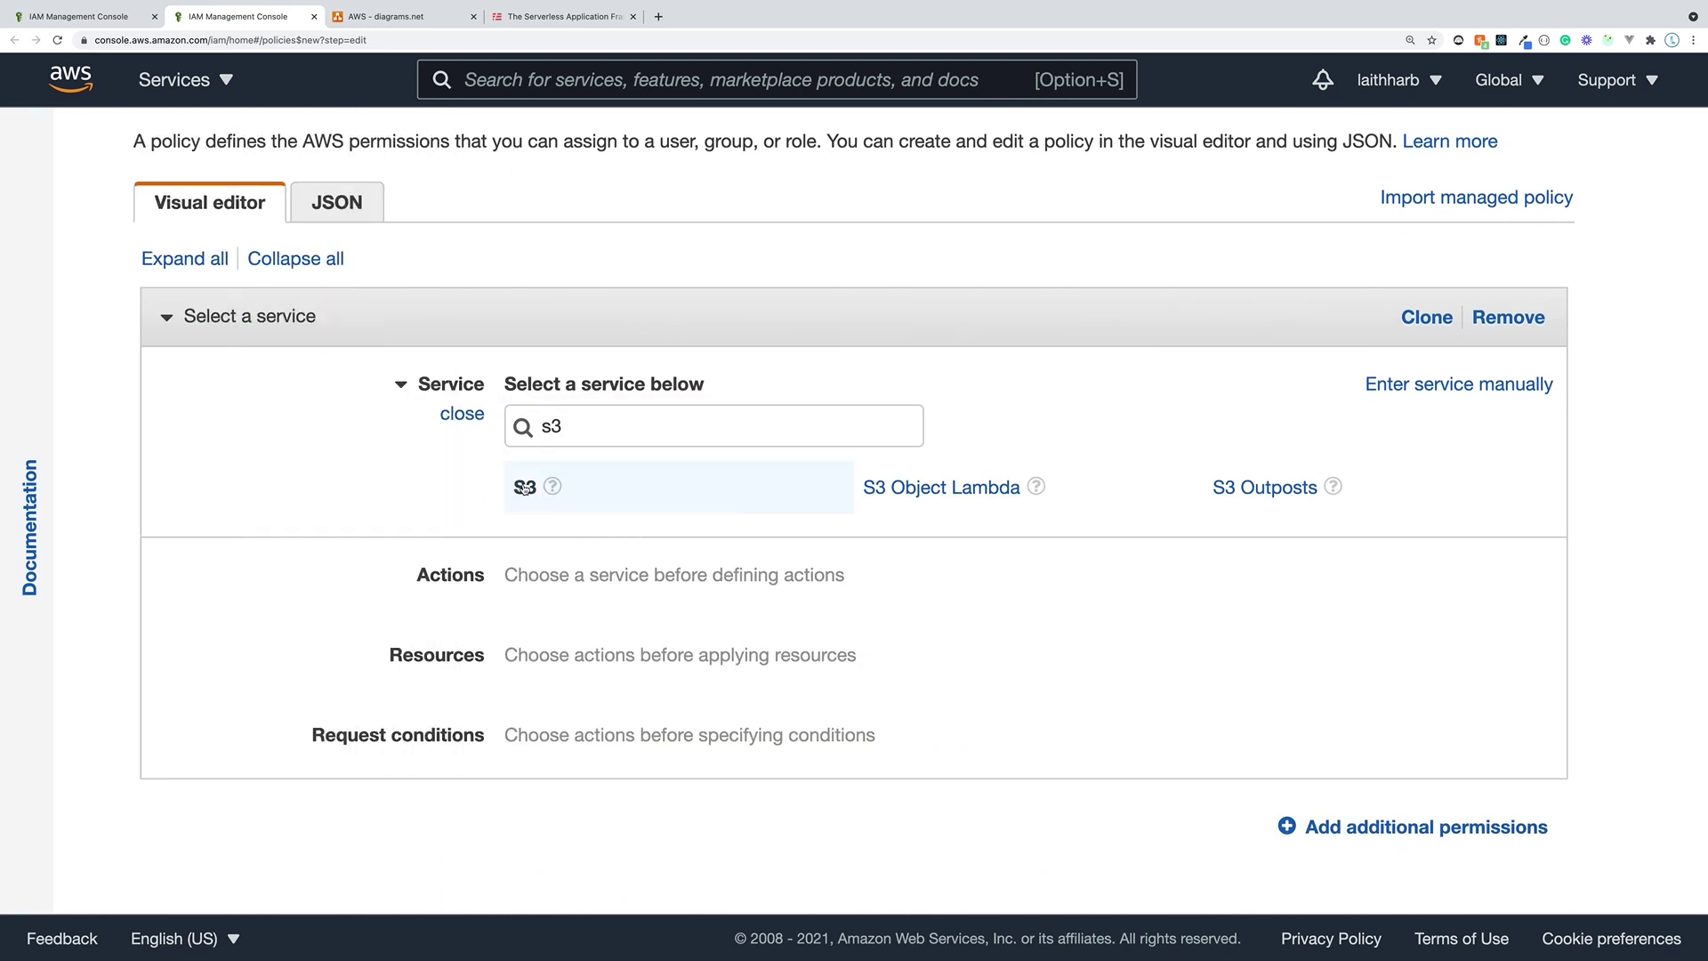
{"action": "left_click", "coordinate": [637, 515]}
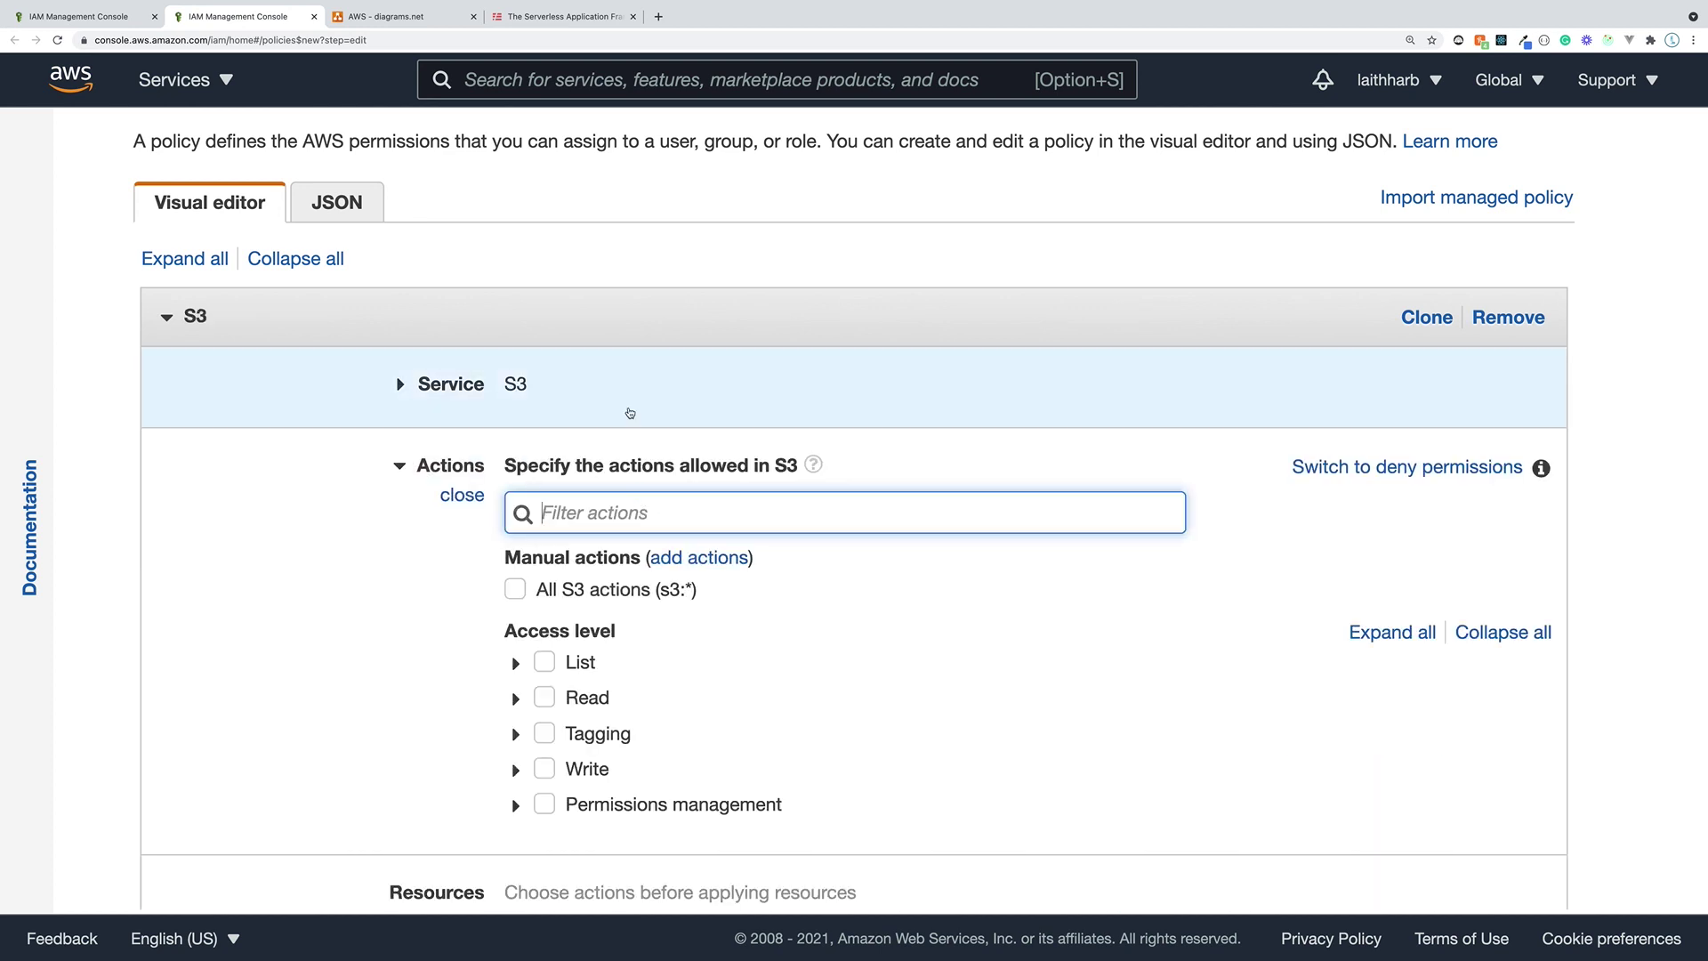
{"action": "scroll", "coordinate": [650, 412], "scroll_direction": "down", "scroll_amount": 3}
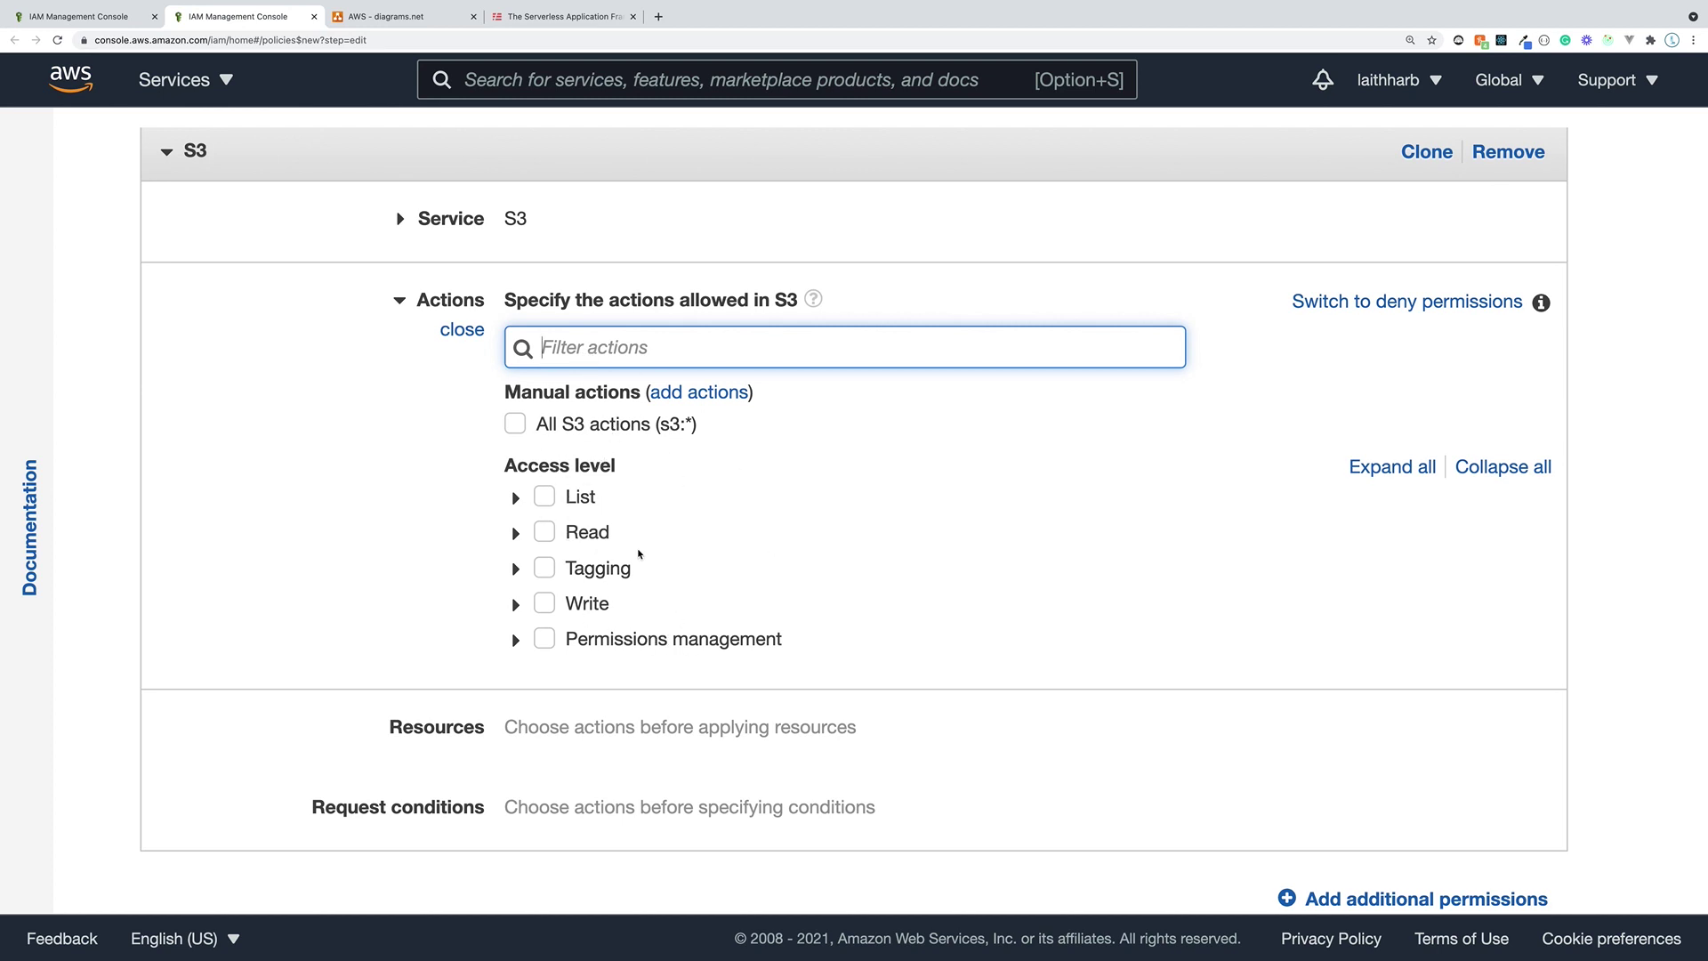
{"action": "left_click", "coordinate": [514, 424]}
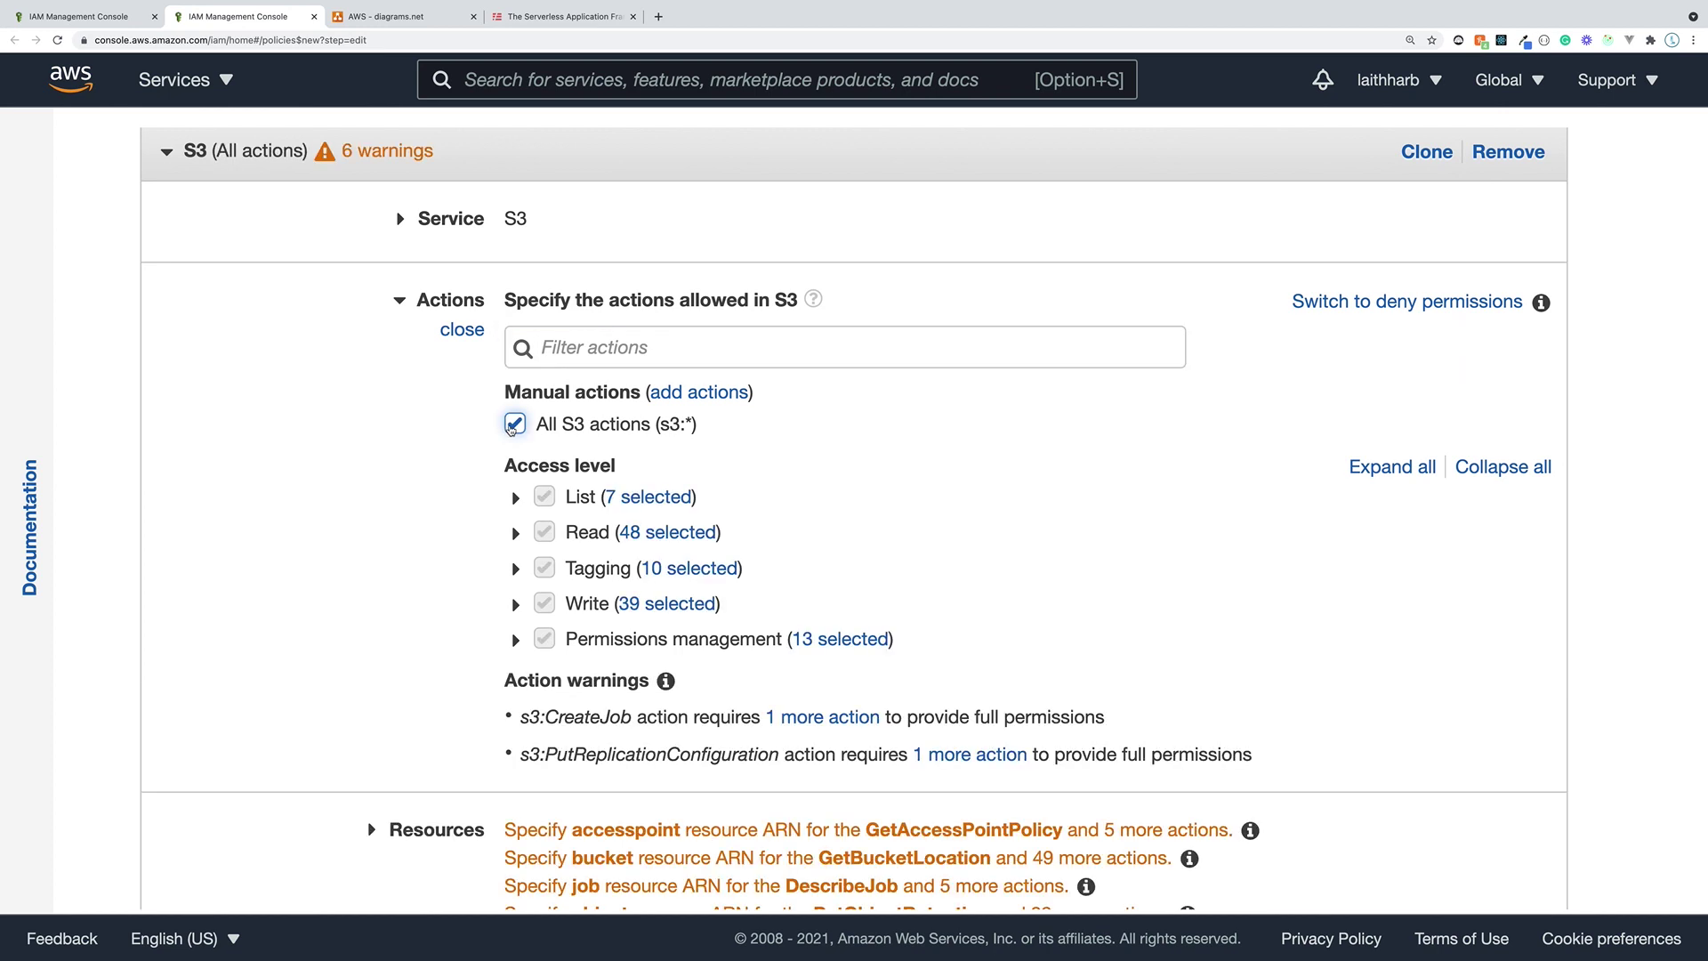
{"action": "left_click", "coordinate": [514, 424]}
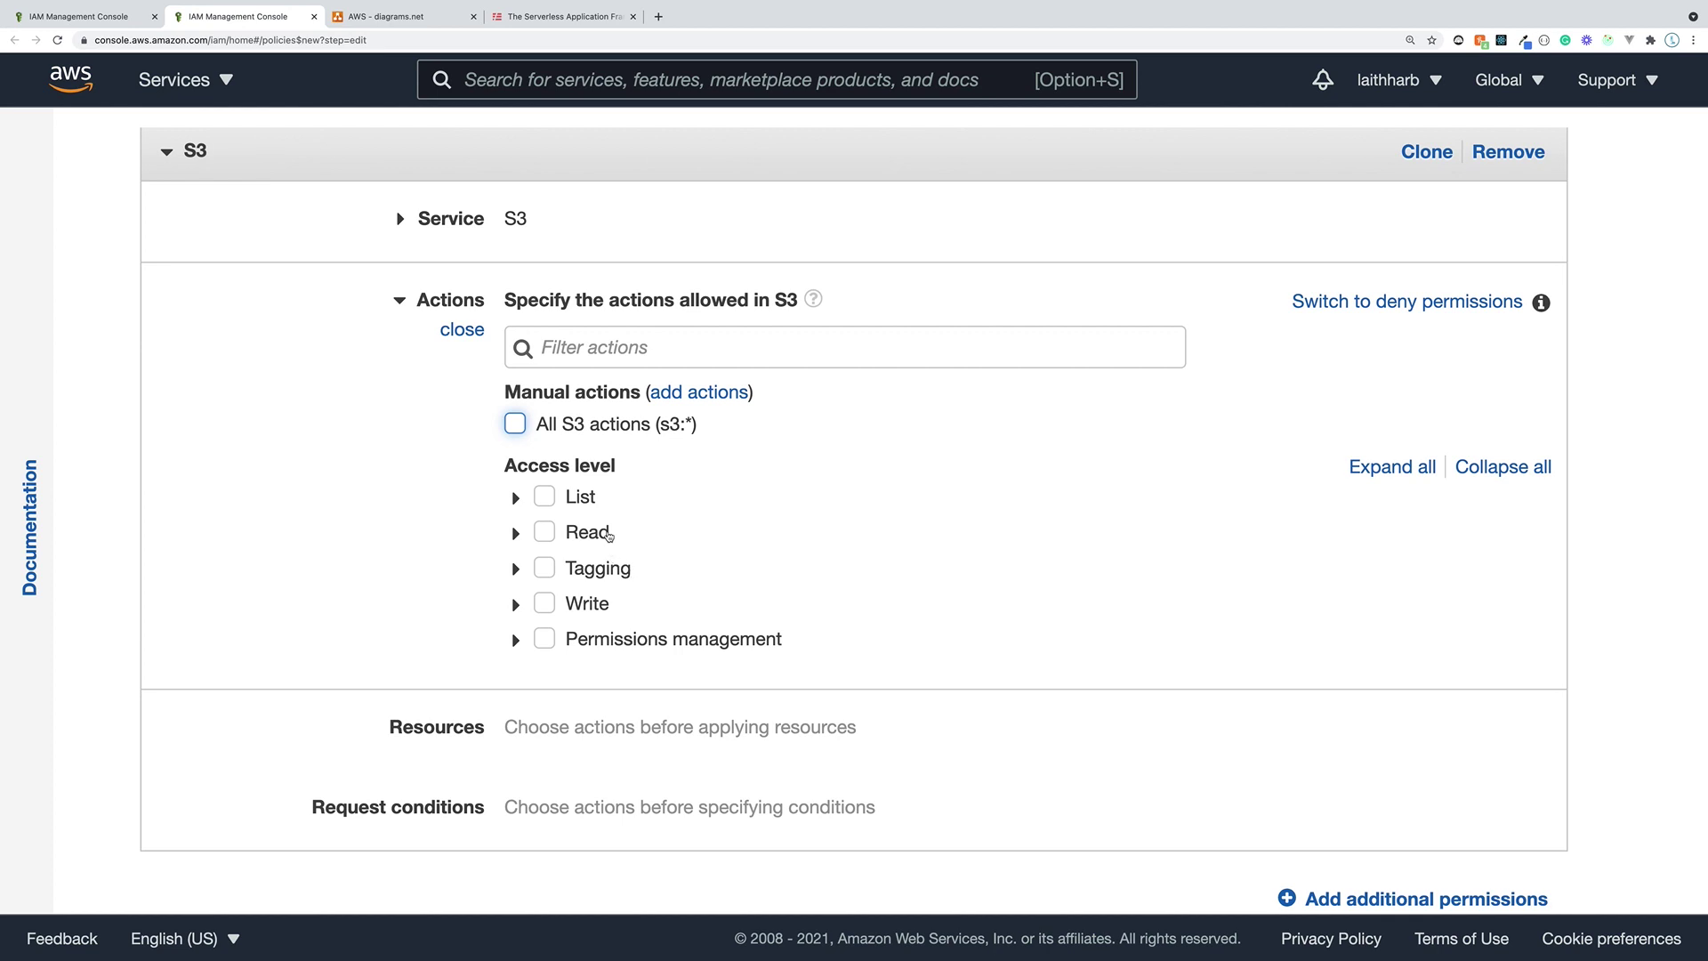
- Allow the List, Read and Write access levels for S3, leaving out Tagging and Permissions management
{"action": "left_click", "coordinate": [544, 496]}
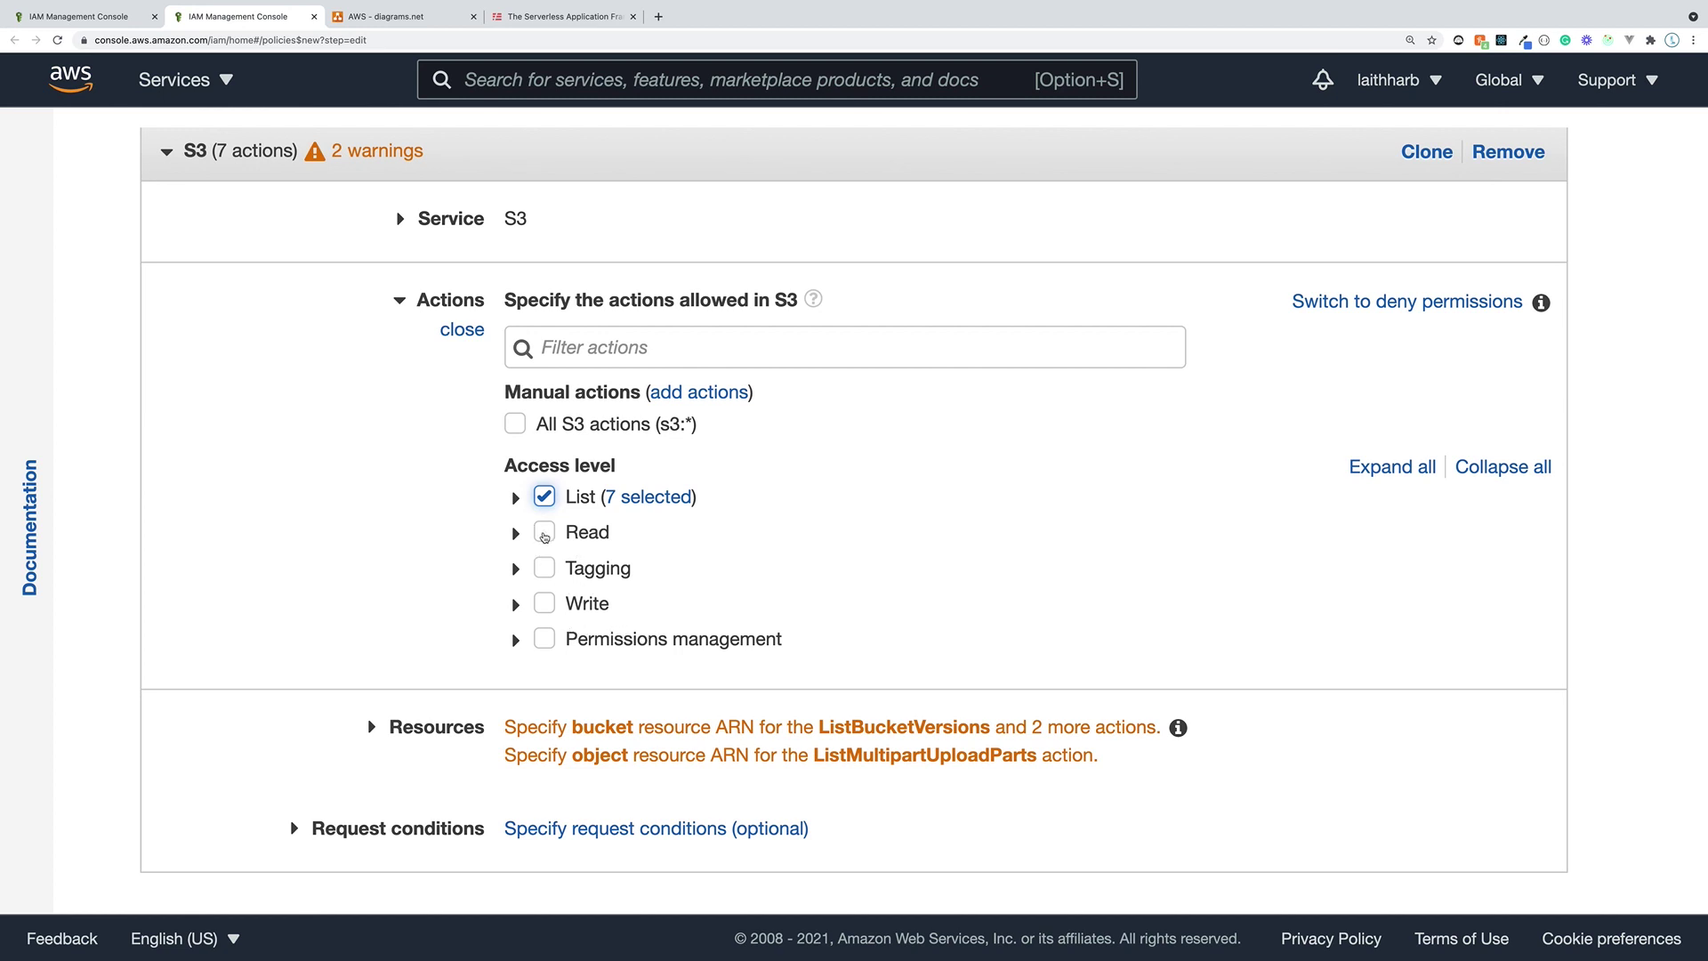
{"action": "left_click", "coordinate": [545, 534]}
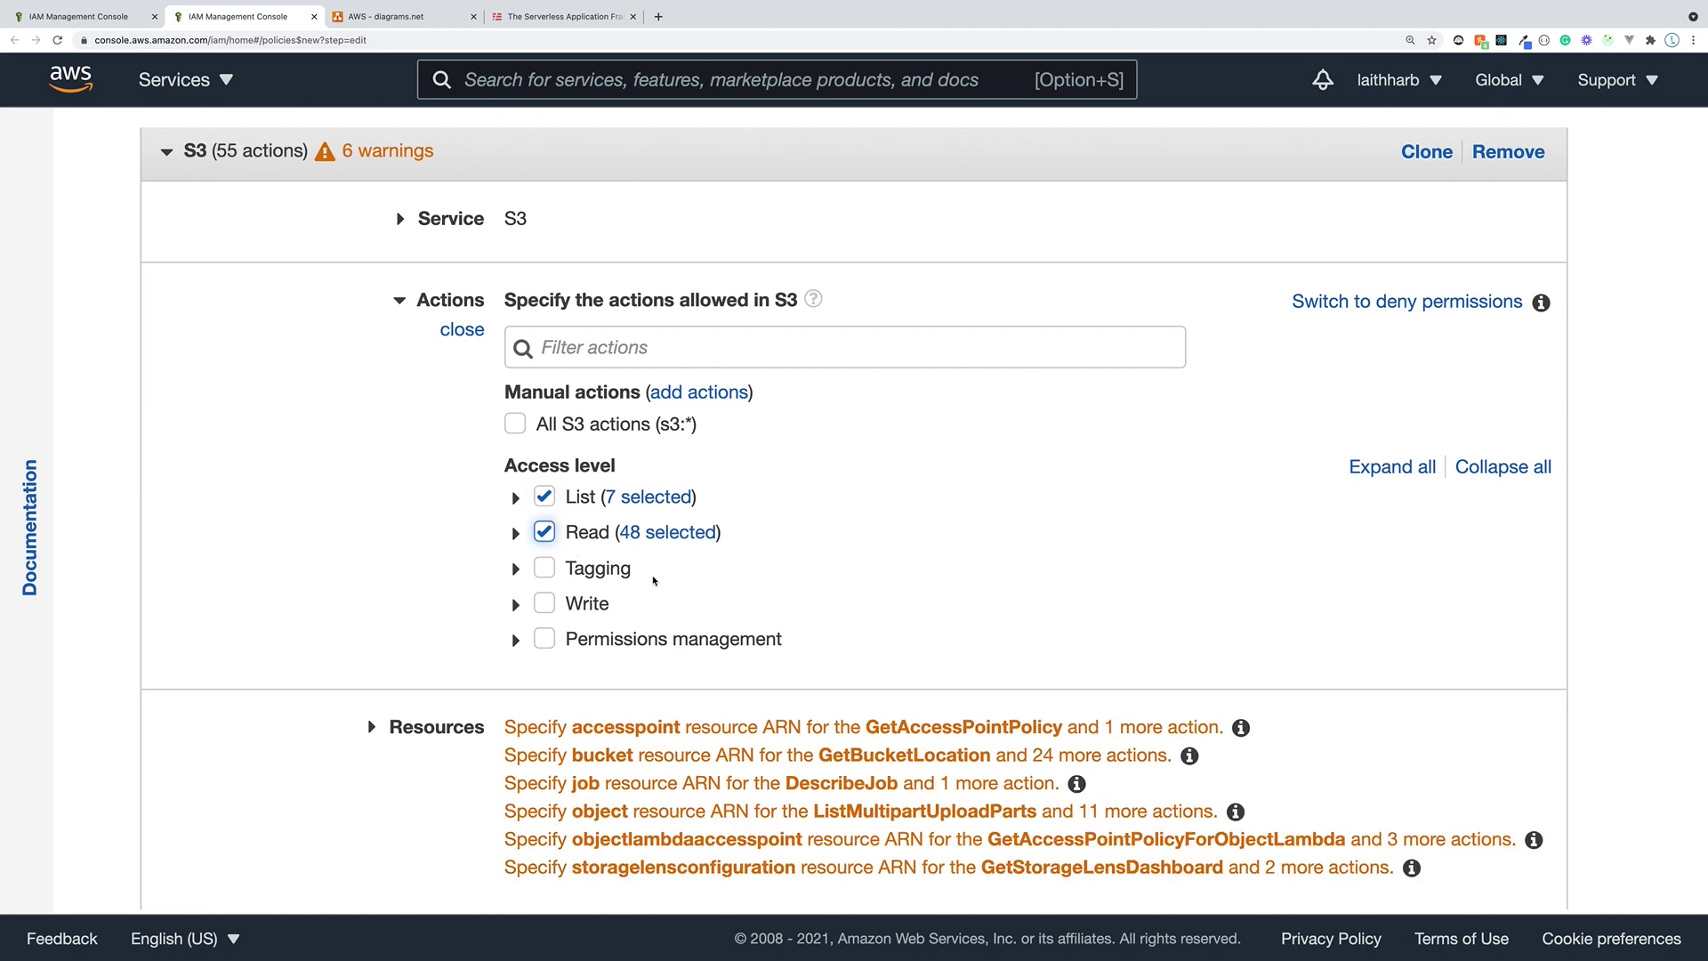
{"action": "double_click", "coordinate": [594, 573]}
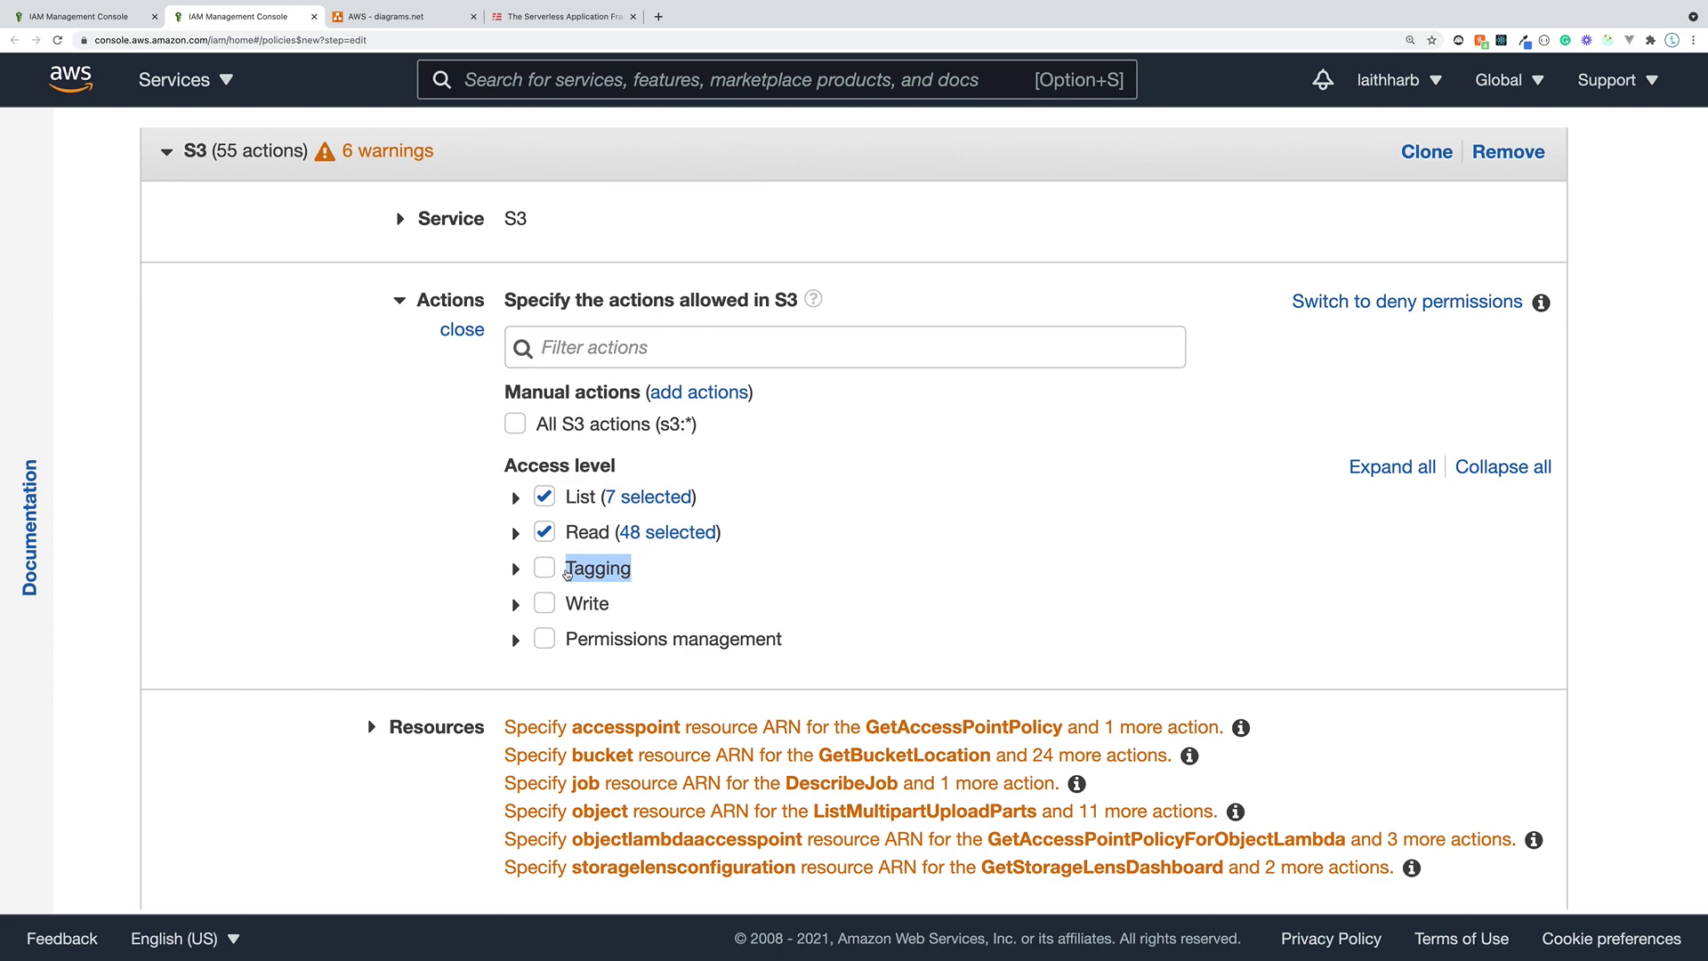
{"action": "left_click", "coordinate": [518, 569]}
{"action": "left_click", "coordinate": [519, 569]}
{"action": "left_click", "coordinate": [518, 569]}
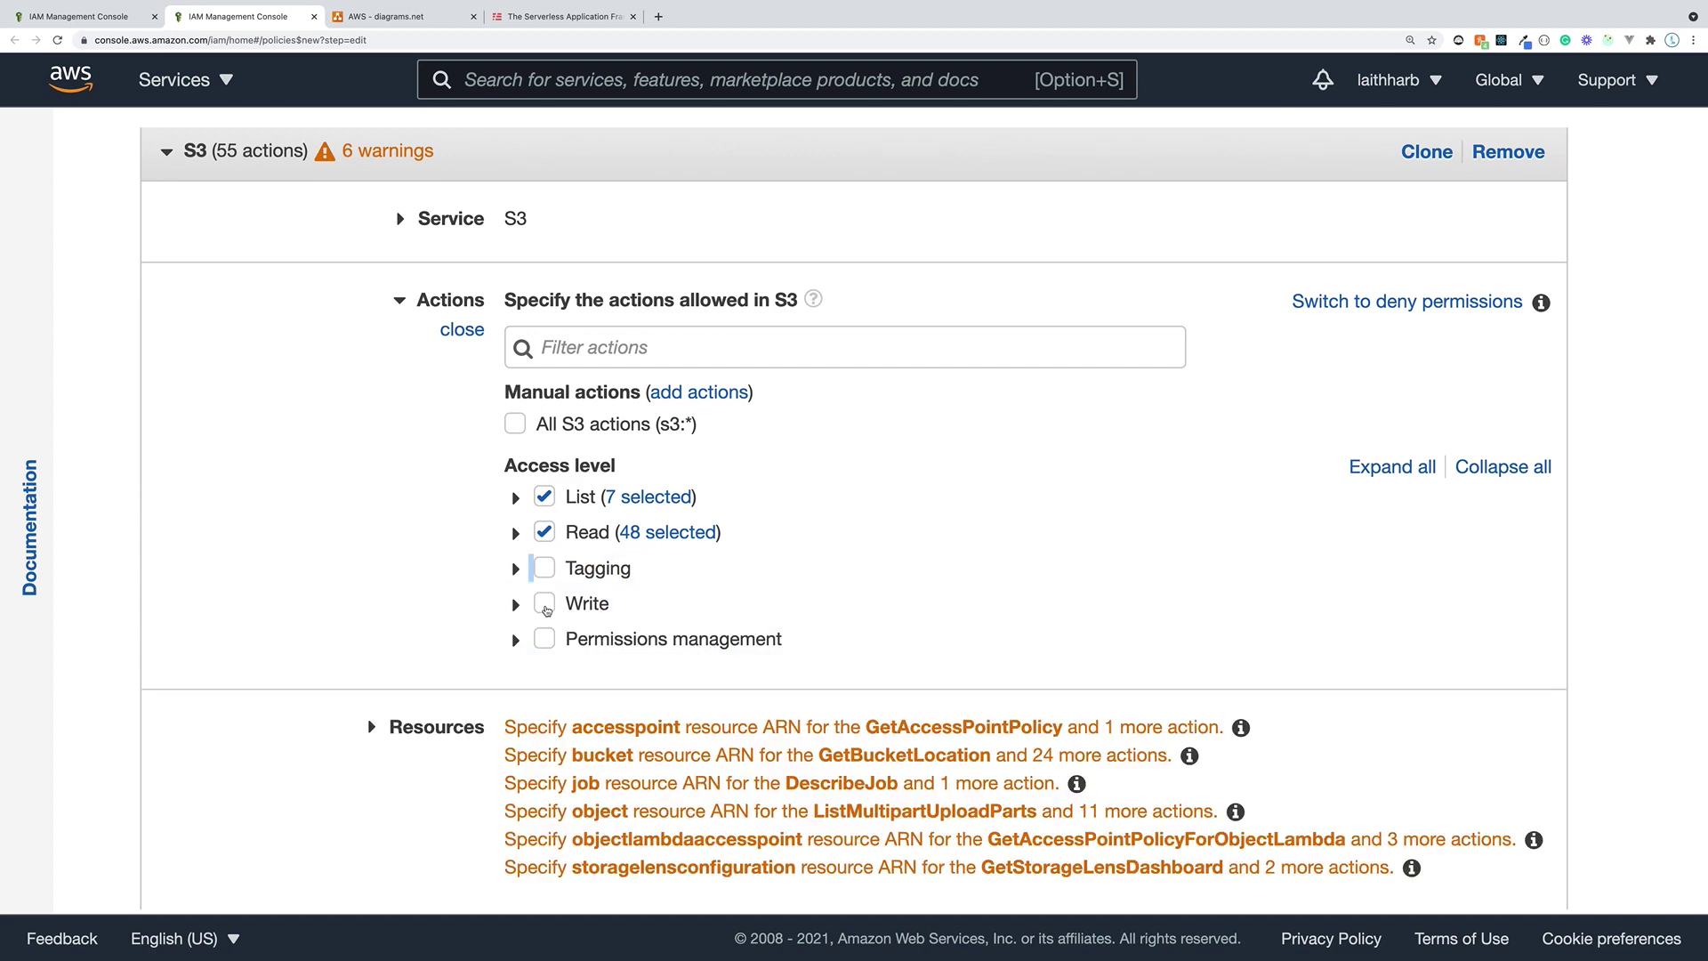
{"action": "left_click", "coordinate": [545, 607]}
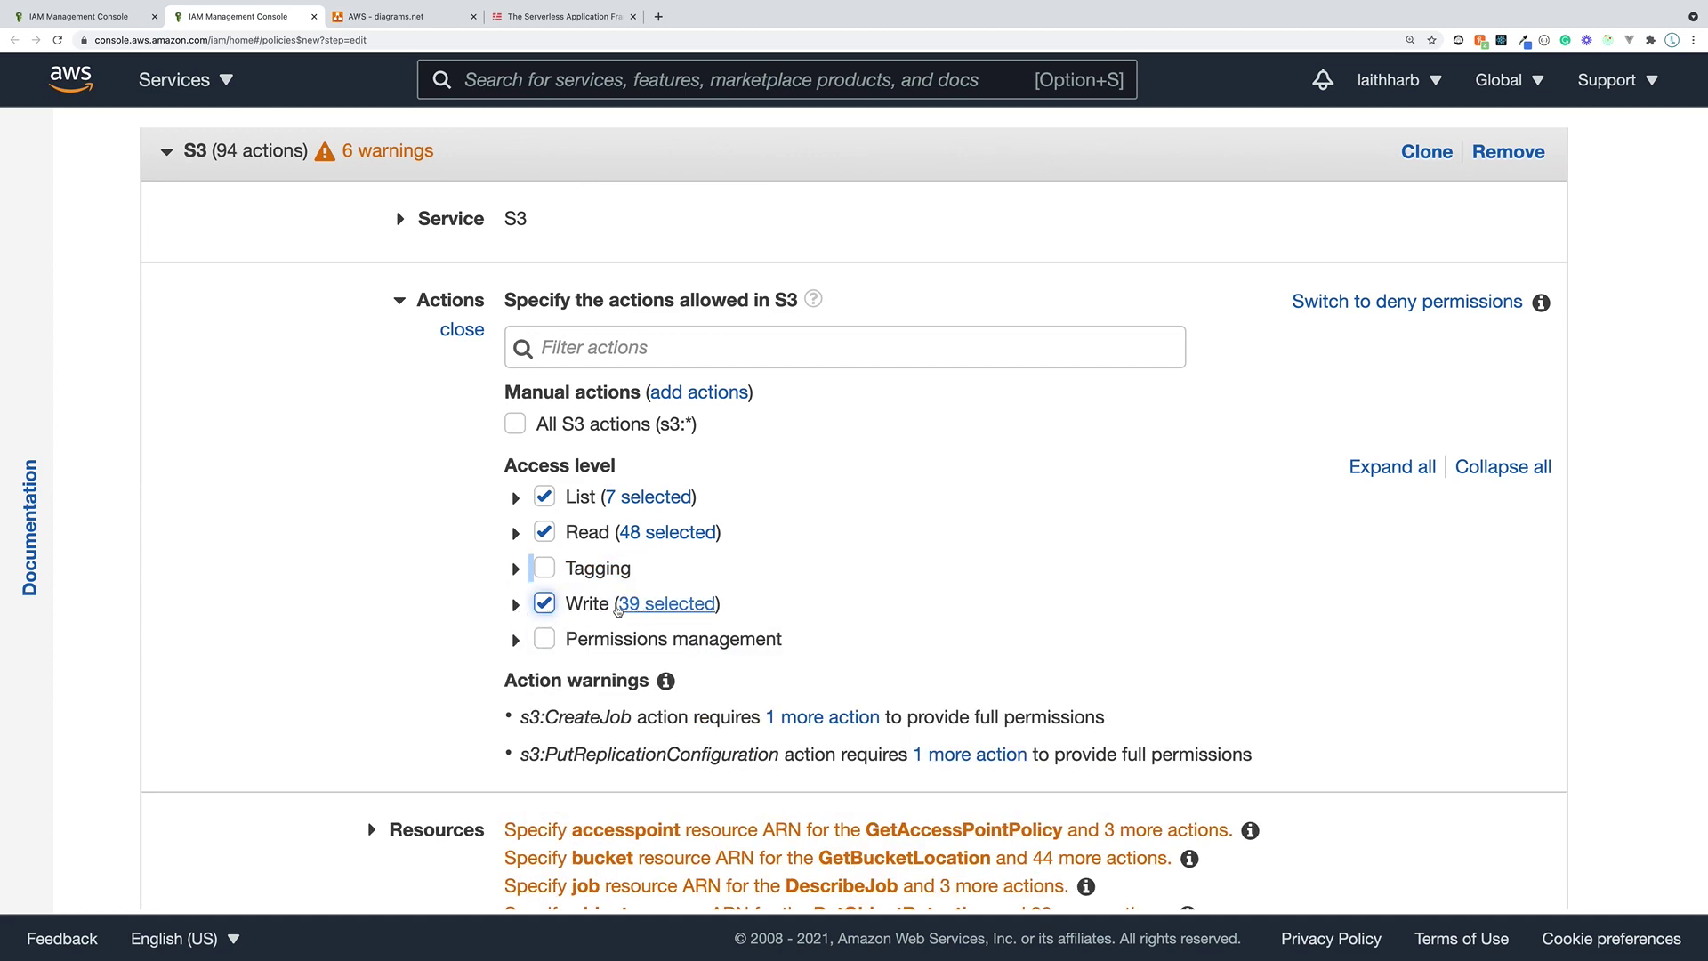
- Expand the Write actions, exclude every Delete action from DeleteAccessPoint to DeleteStorageLensConfiguration, and collapse the list
{"action": "left_click_drag", "start_coordinate": [723, 605], "coordinate": [623, 613]}
{"action": "left_click", "coordinate": [626, 613]}
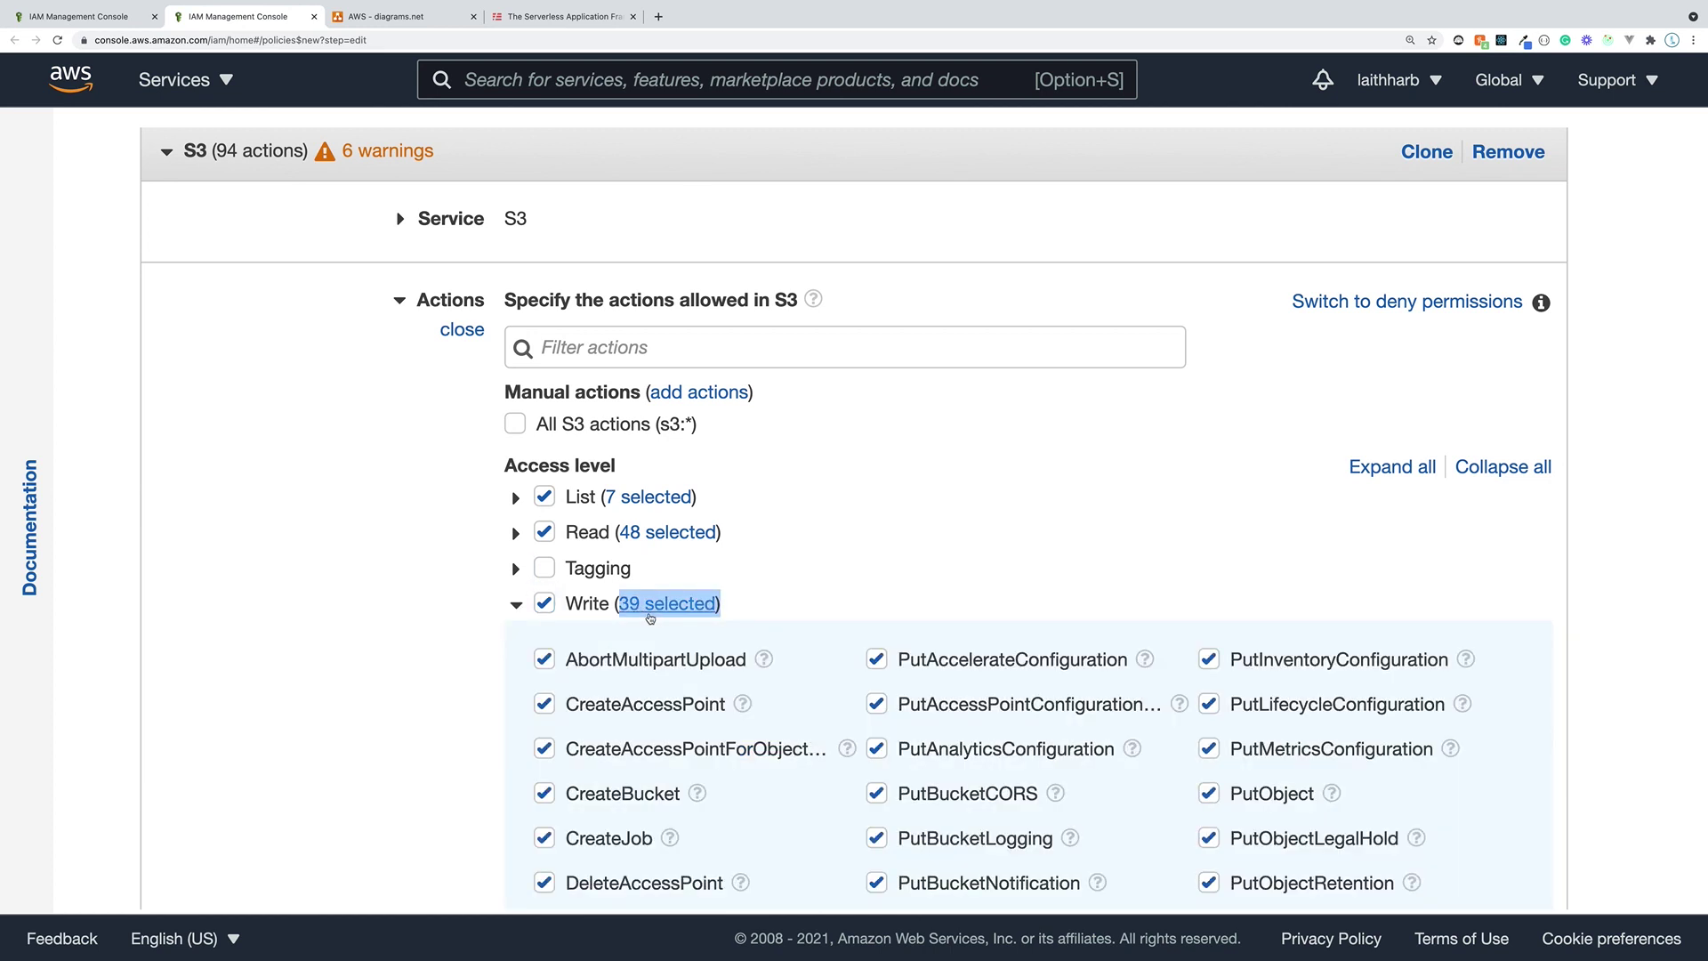
{"action": "scroll", "coordinate": [686, 628], "scroll_direction": "down", "scroll_amount": 4}
{"action": "scroll", "coordinate": [686, 628], "scroll_direction": "down", "scroll_amount": 1}
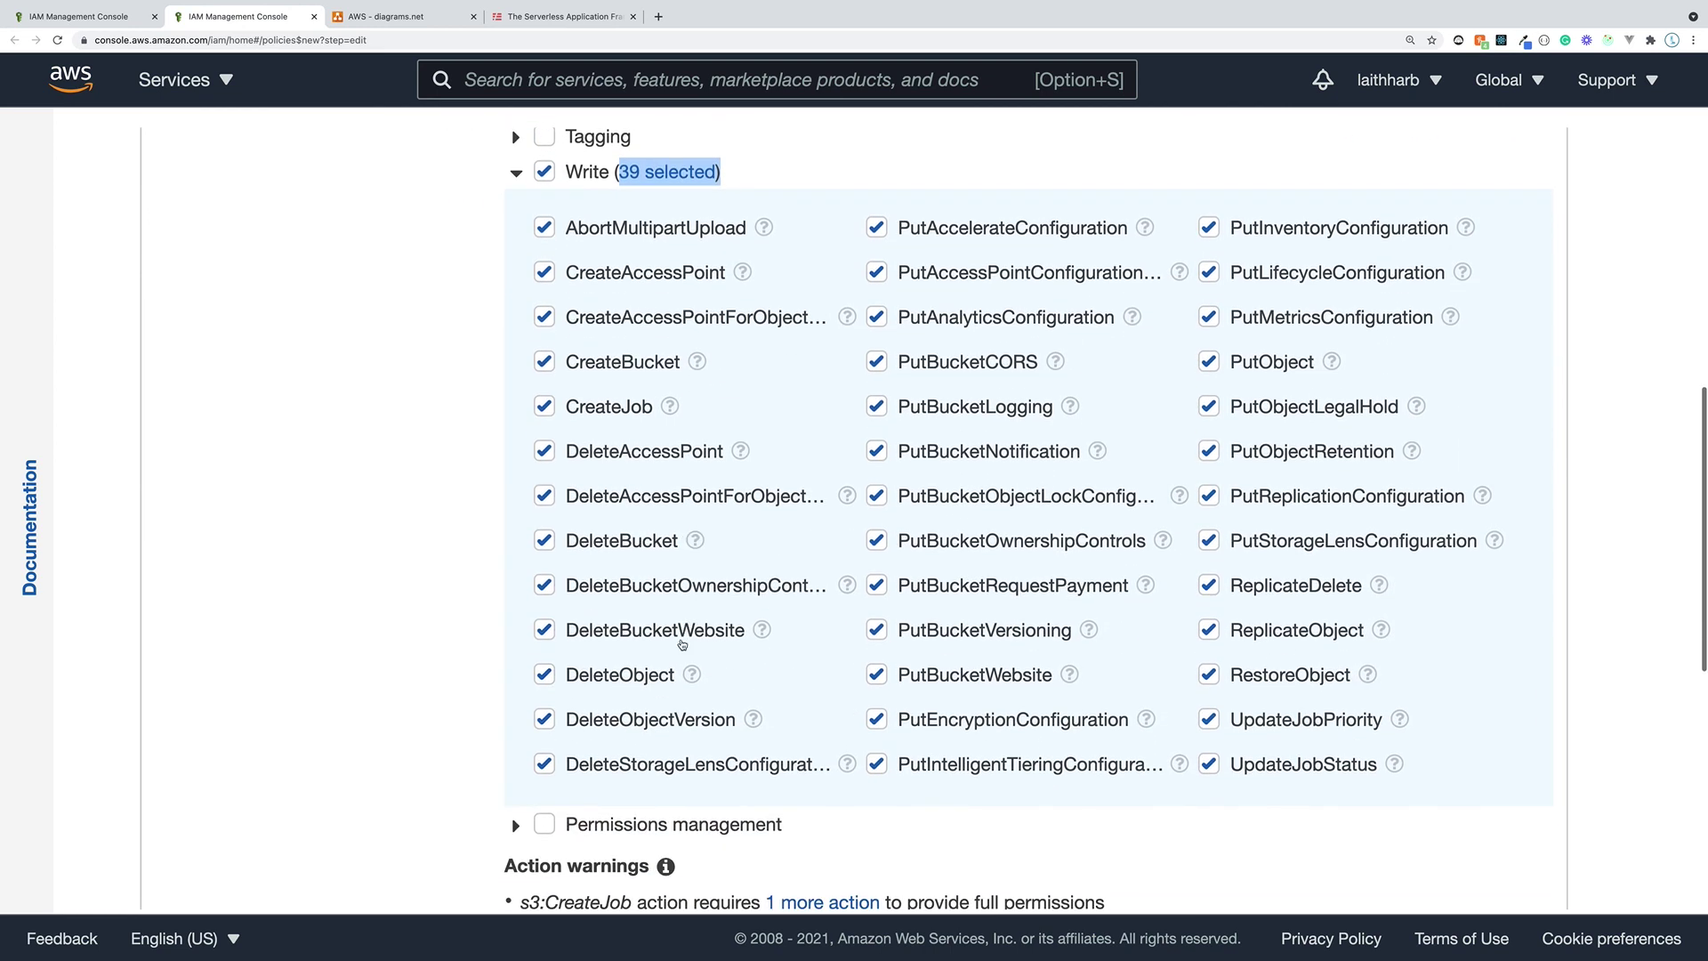
{"action": "left_click", "coordinate": [545, 674]}
{"action": "left_click", "coordinate": [544, 719]}
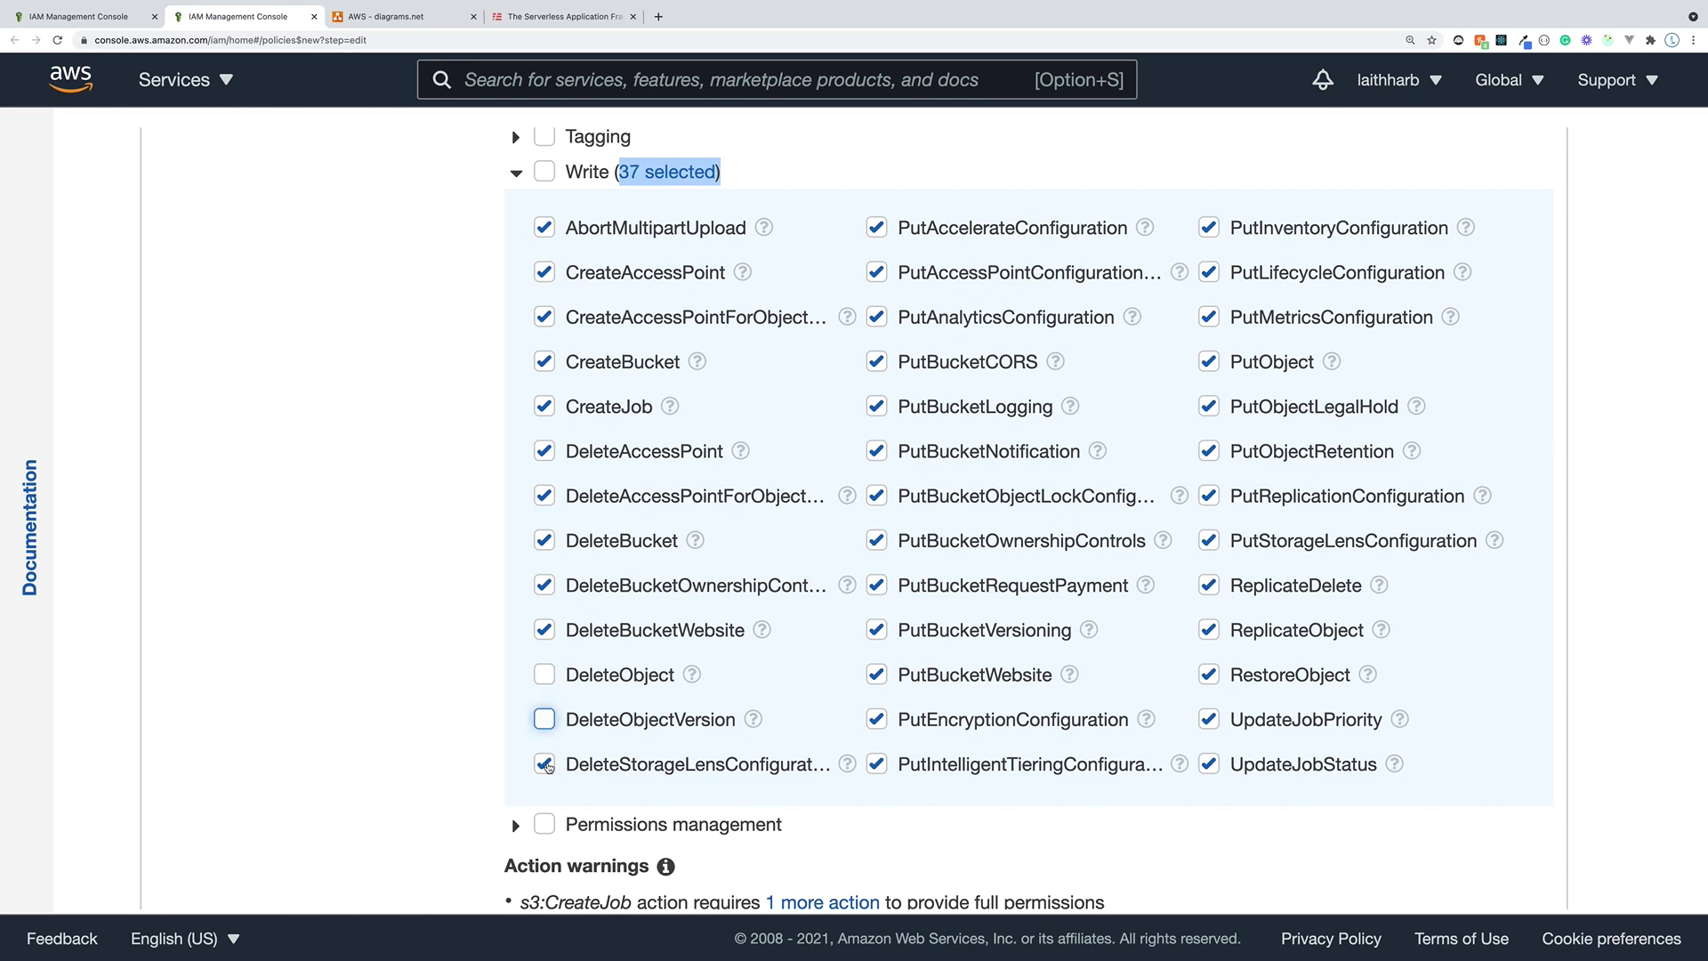
{"action": "left_click", "coordinate": [544, 763]}
{"action": "left_click", "coordinate": [544, 630]}
{"action": "left_click", "coordinate": [544, 586]}
{"action": "left_click", "coordinate": [544, 541]}
{"action": "left_click", "coordinate": [545, 495]}
{"action": "left_click", "coordinate": [545, 451]}
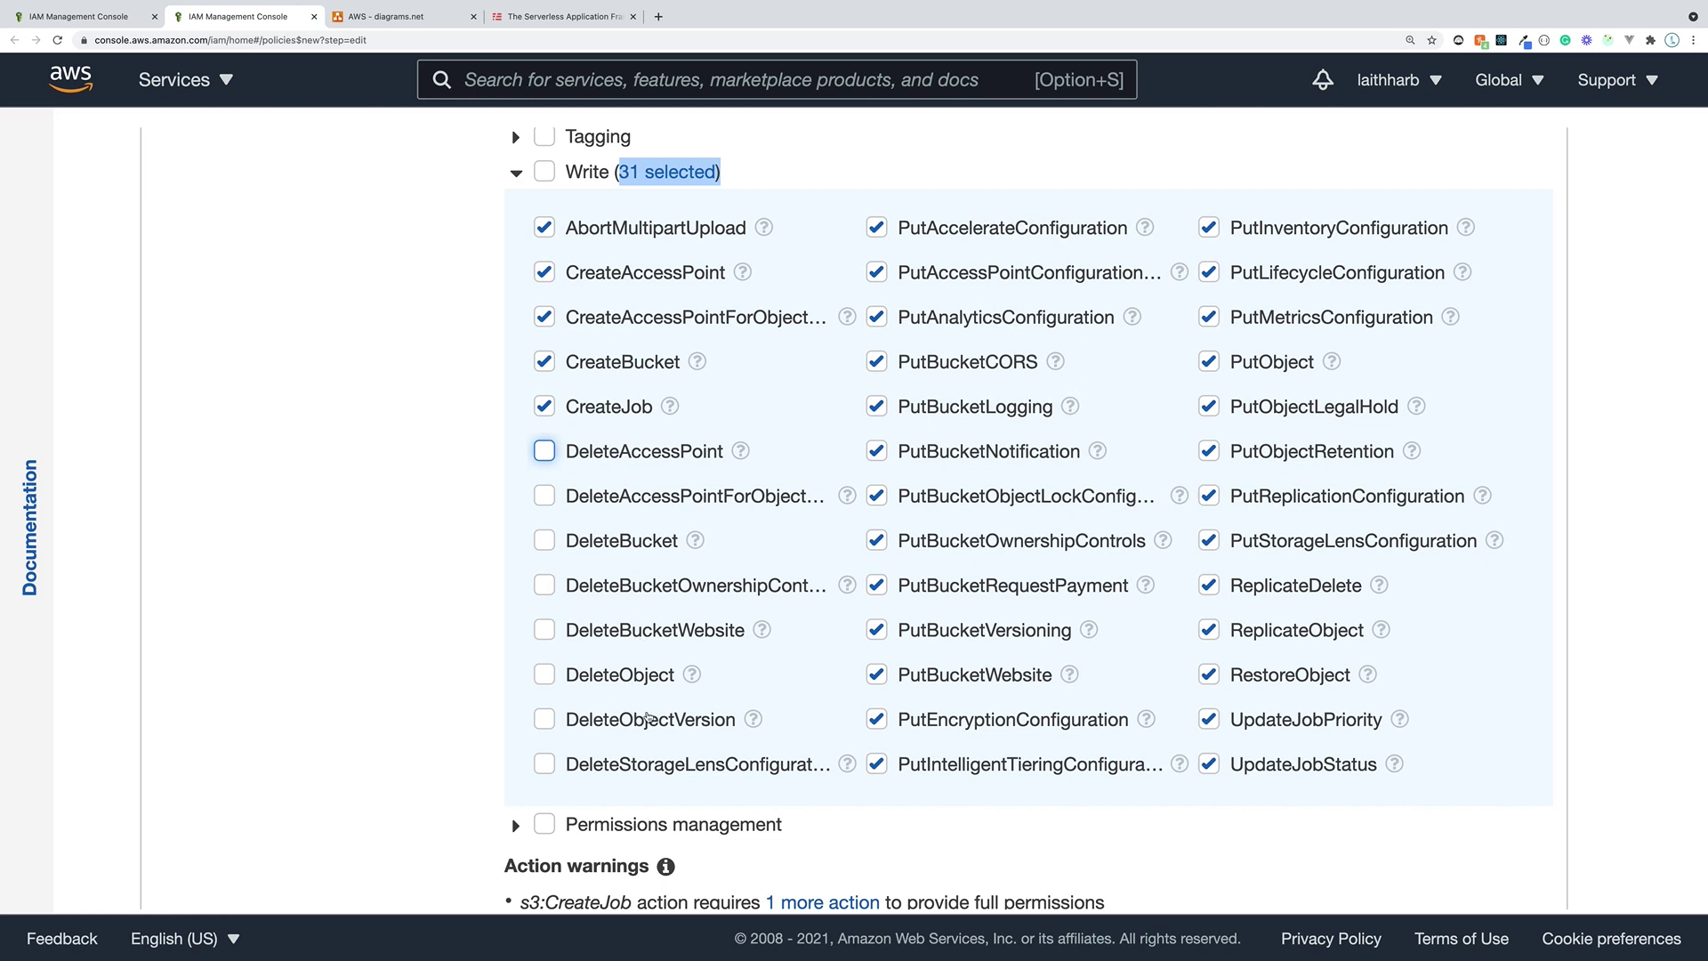
{"action": "scroll", "coordinate": [647, 717], "scroll_direction": "up", "scroll_amount": 2}
{"action": "left_click", "coordinate": [516, 252]}
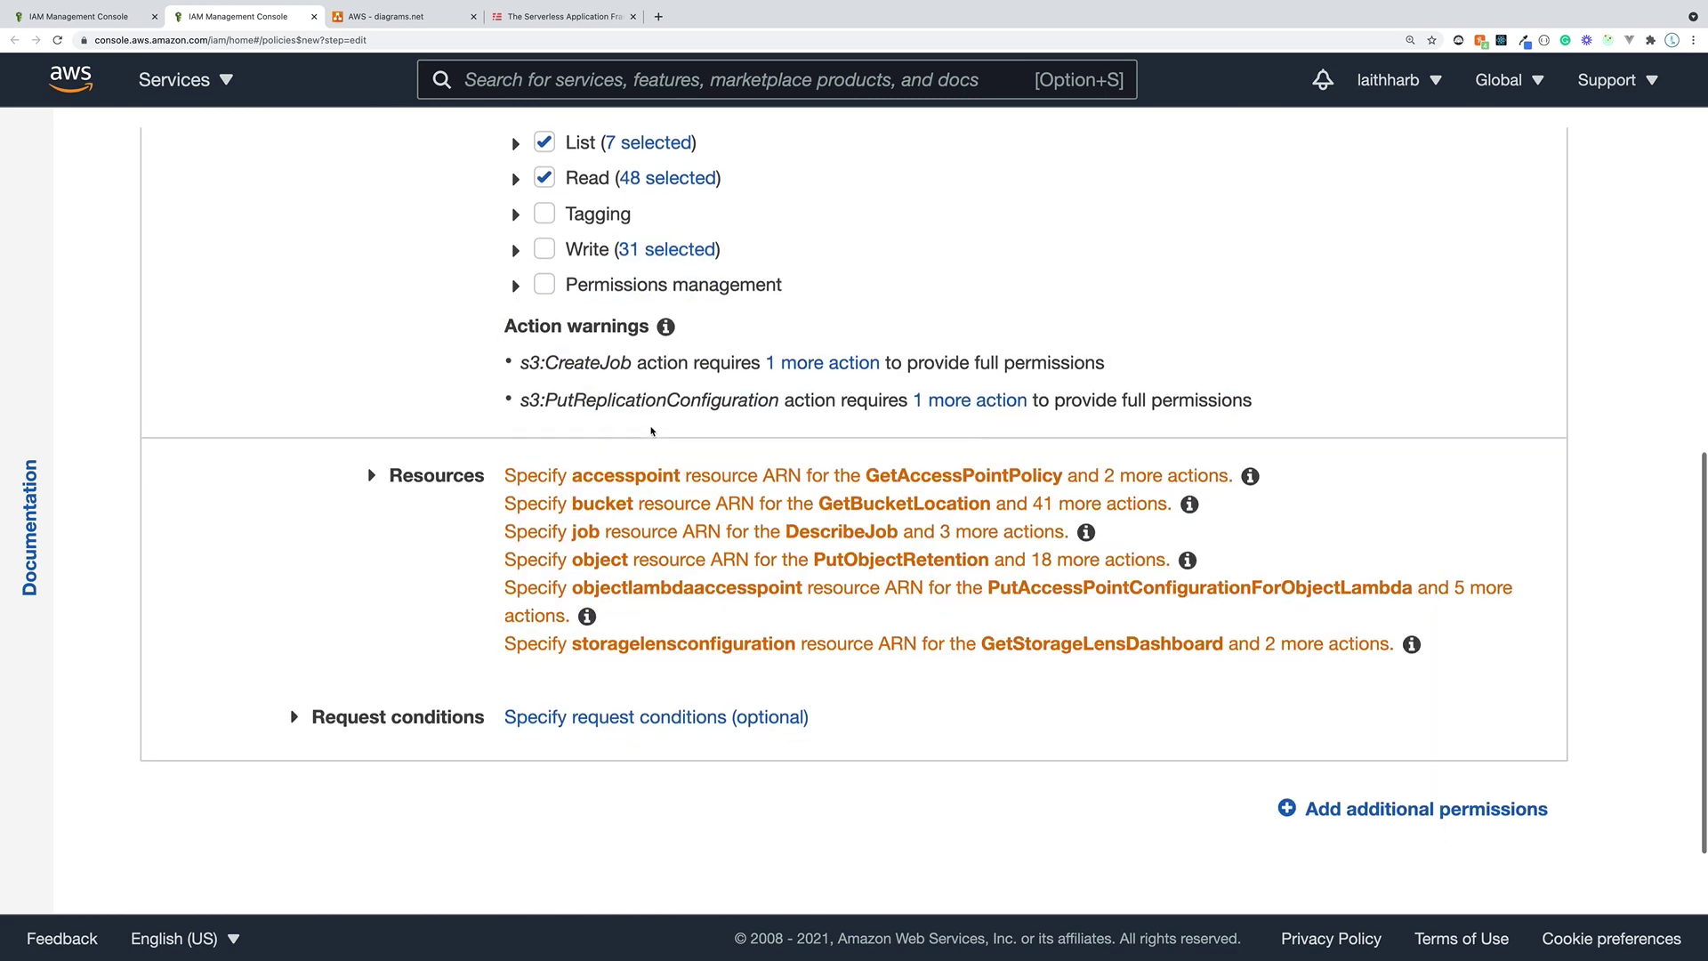
{"action": "scroll", "coordinate": [650, 431], "scroll_direction": "up", "scroll_amount": 5}
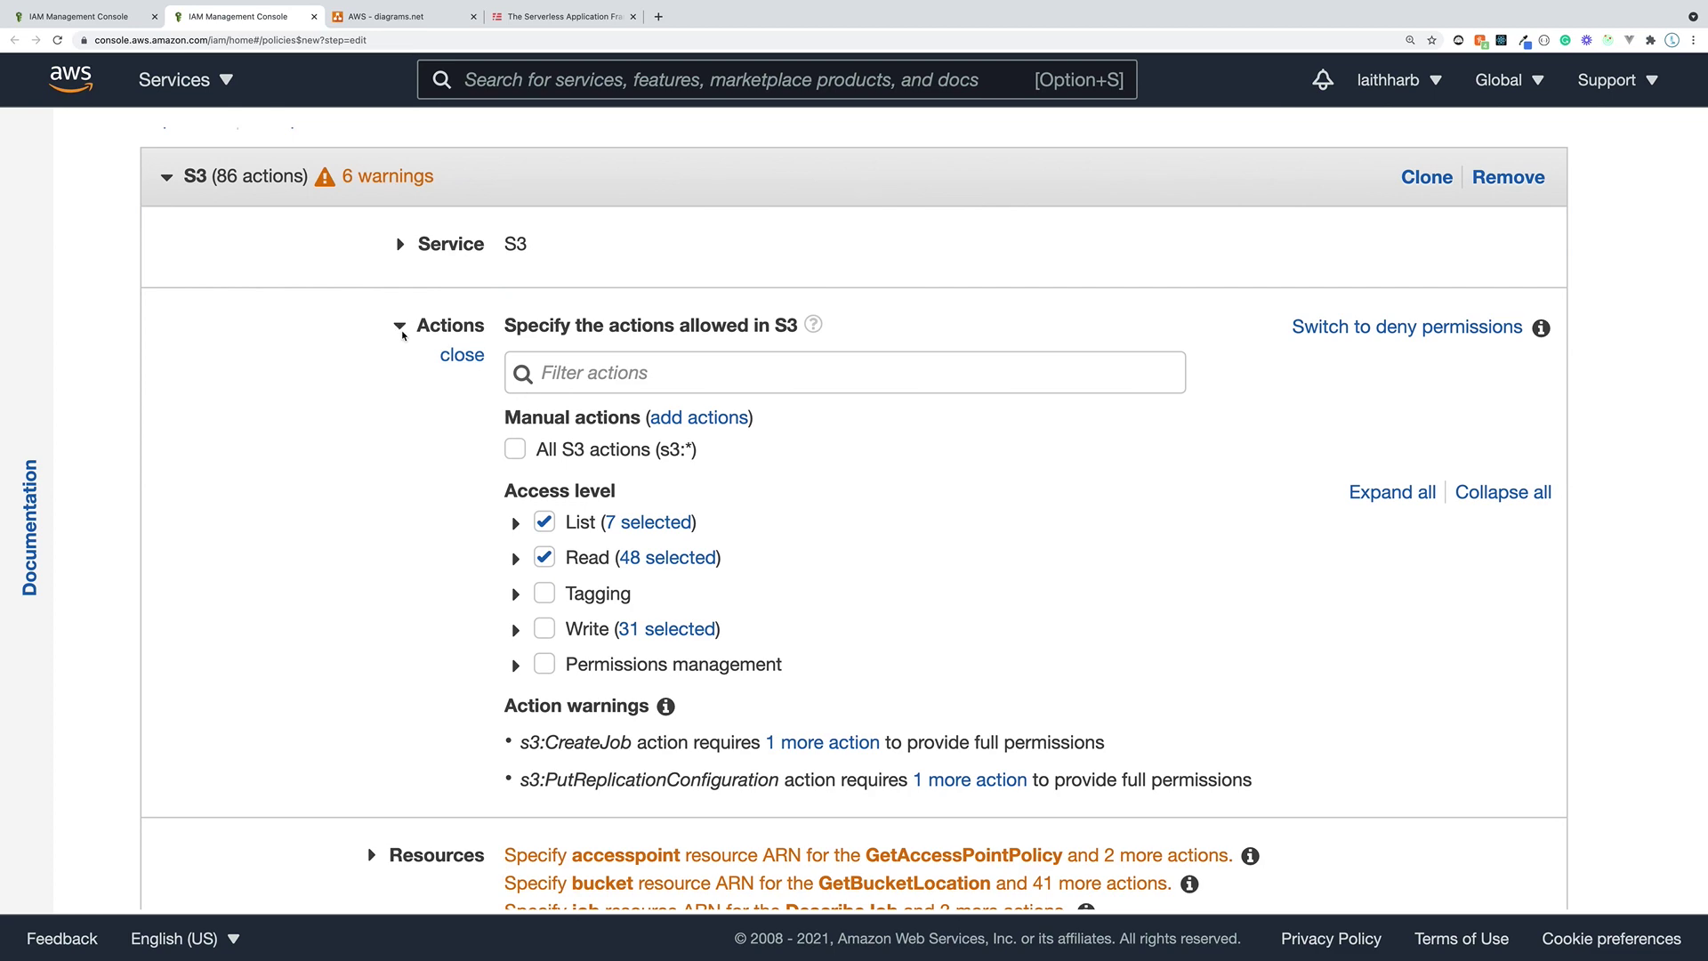
{"action": "scroll", "coordinate": [532, 405], "scroll_direction": "up", "scroll_amount": 3}
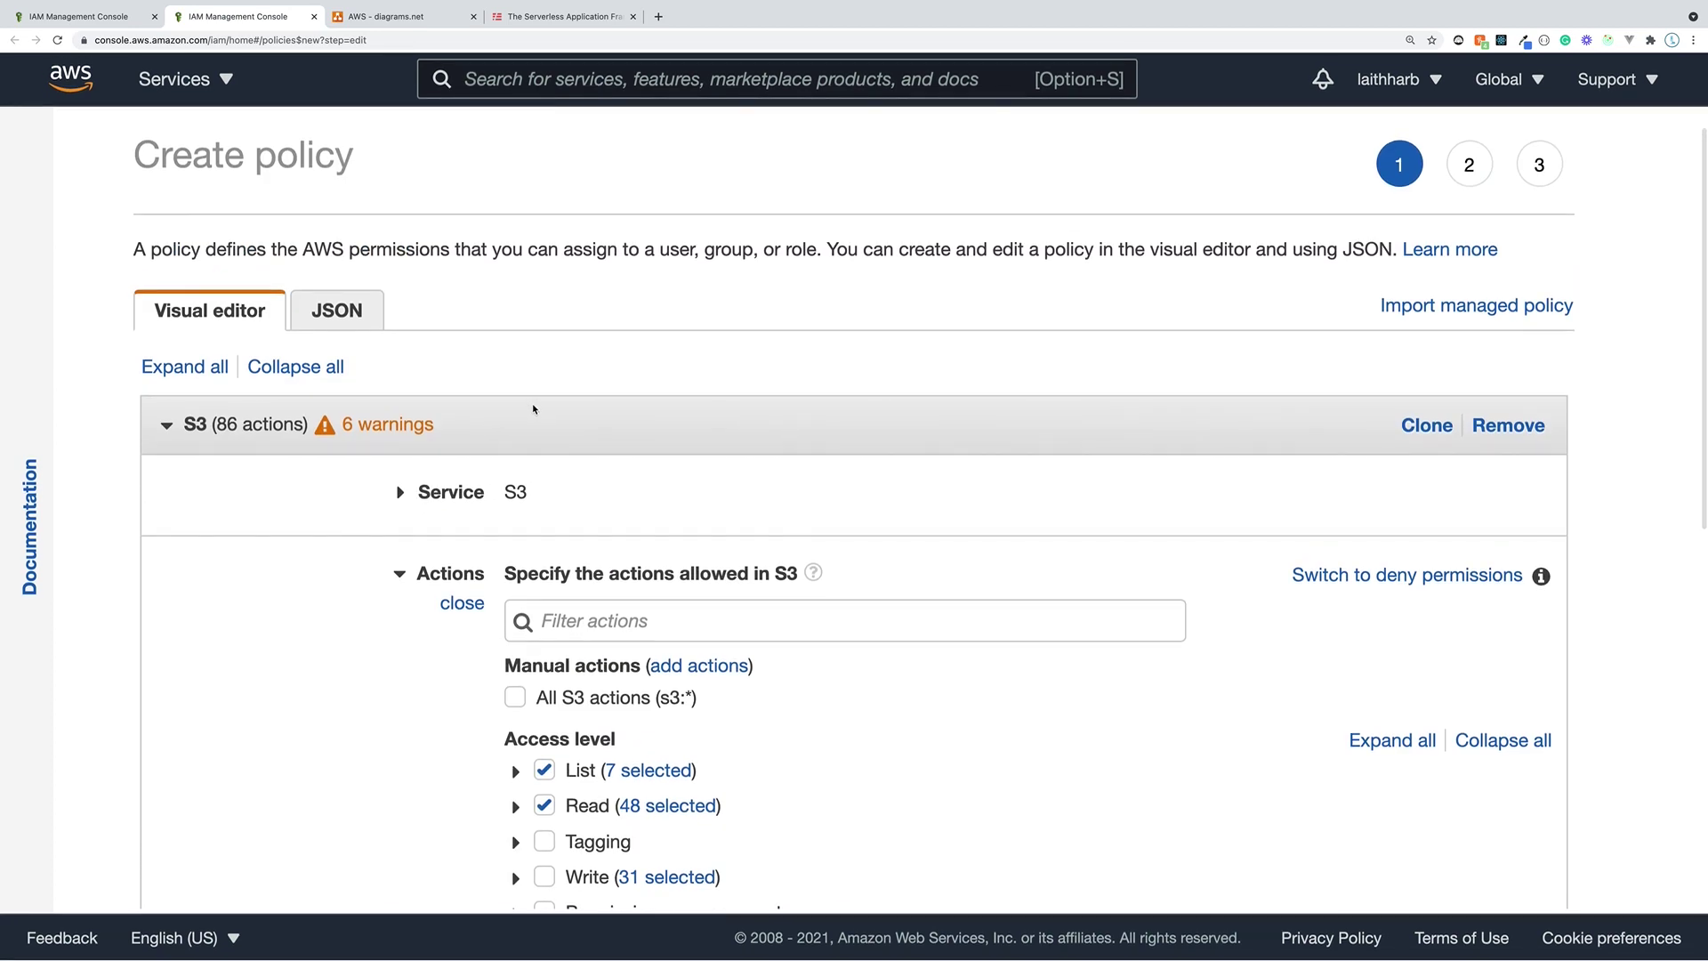
- Apply the custom S3 policy to all resources and proceed to its review without adding any tags
{"action": "scroll", "coordinate": [532, 403], "scroll_direction": "down", "scroll_amount": 8}
{"action": "left_click", "coordinate": [378, 381]}
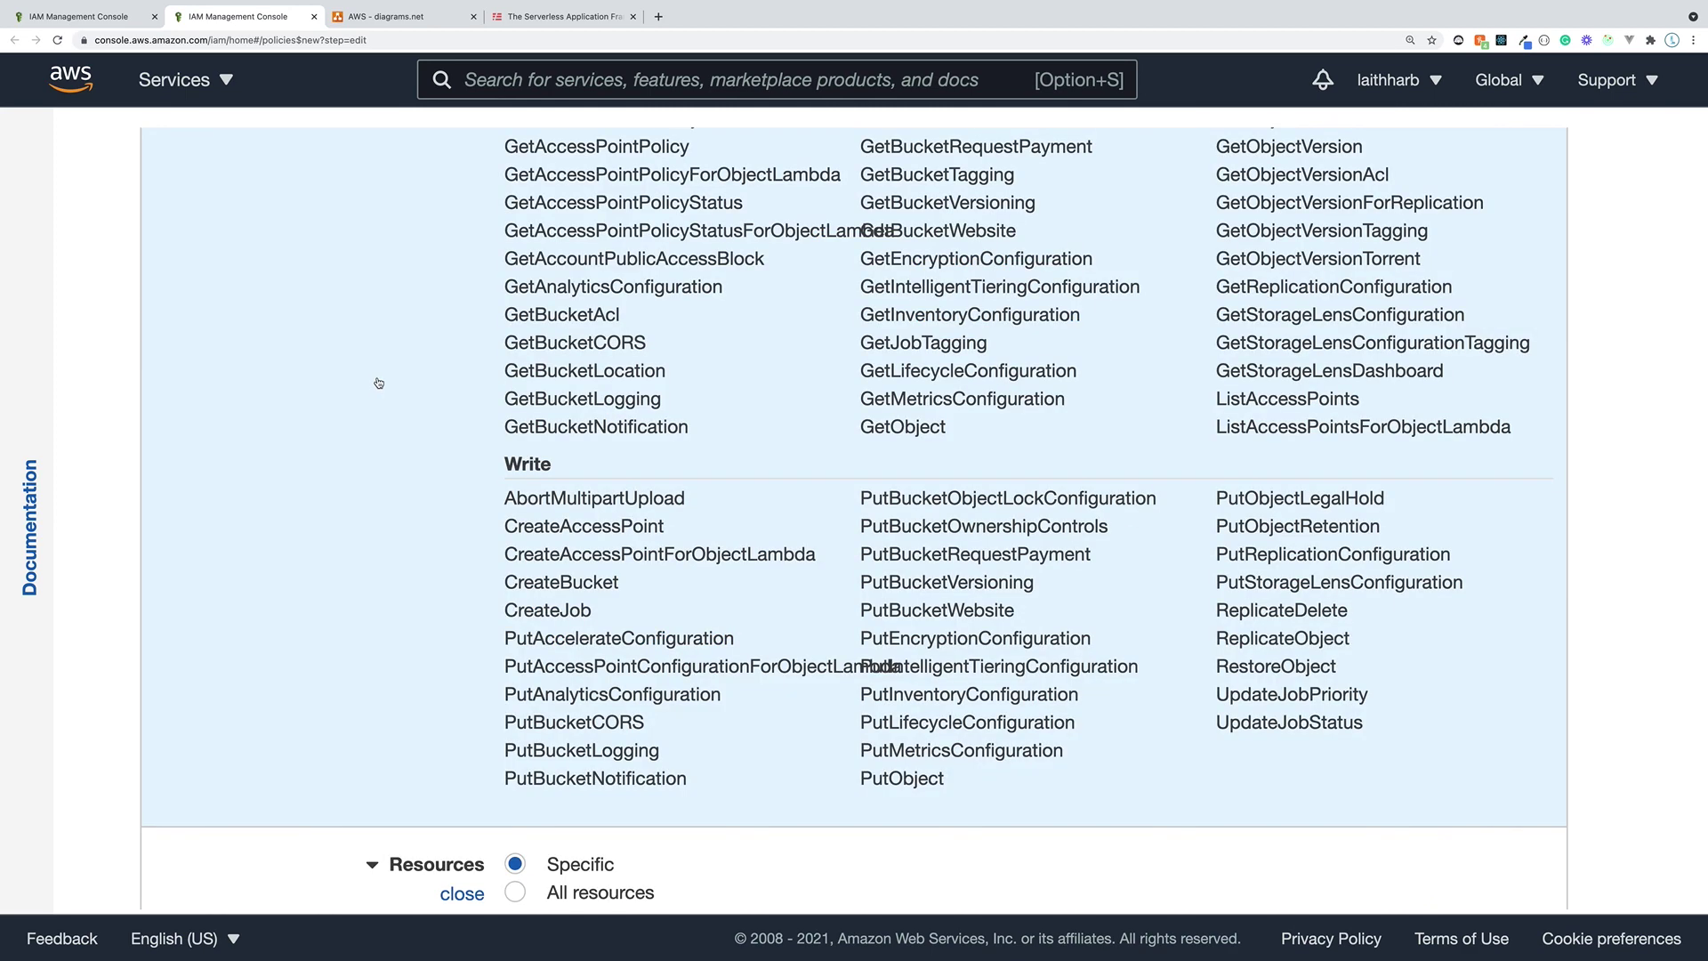
{"action": "scroll", "coordinate": [397, 383], "scroll_direction": "down", "scroll_amount": 4}
{"action": "scroll", "coordinate": [577, 464], "scroll_direction": "down", "scroll_amount": 1}
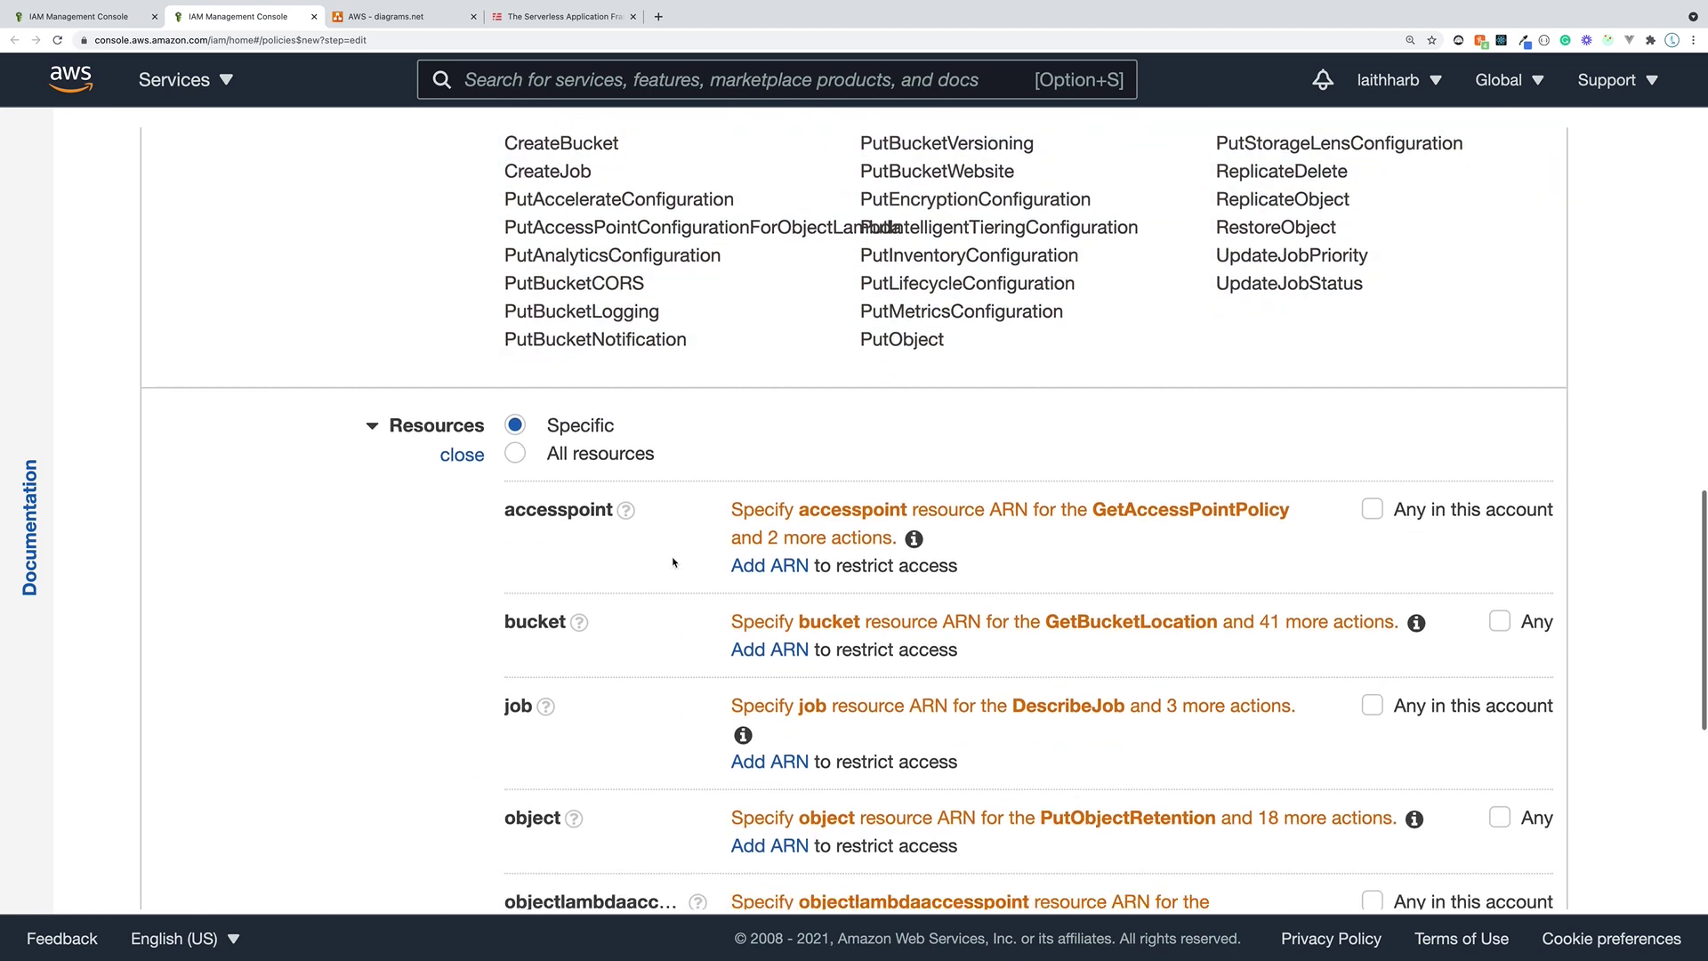
{"action": "left_click", "coordinate": [616, 458]}
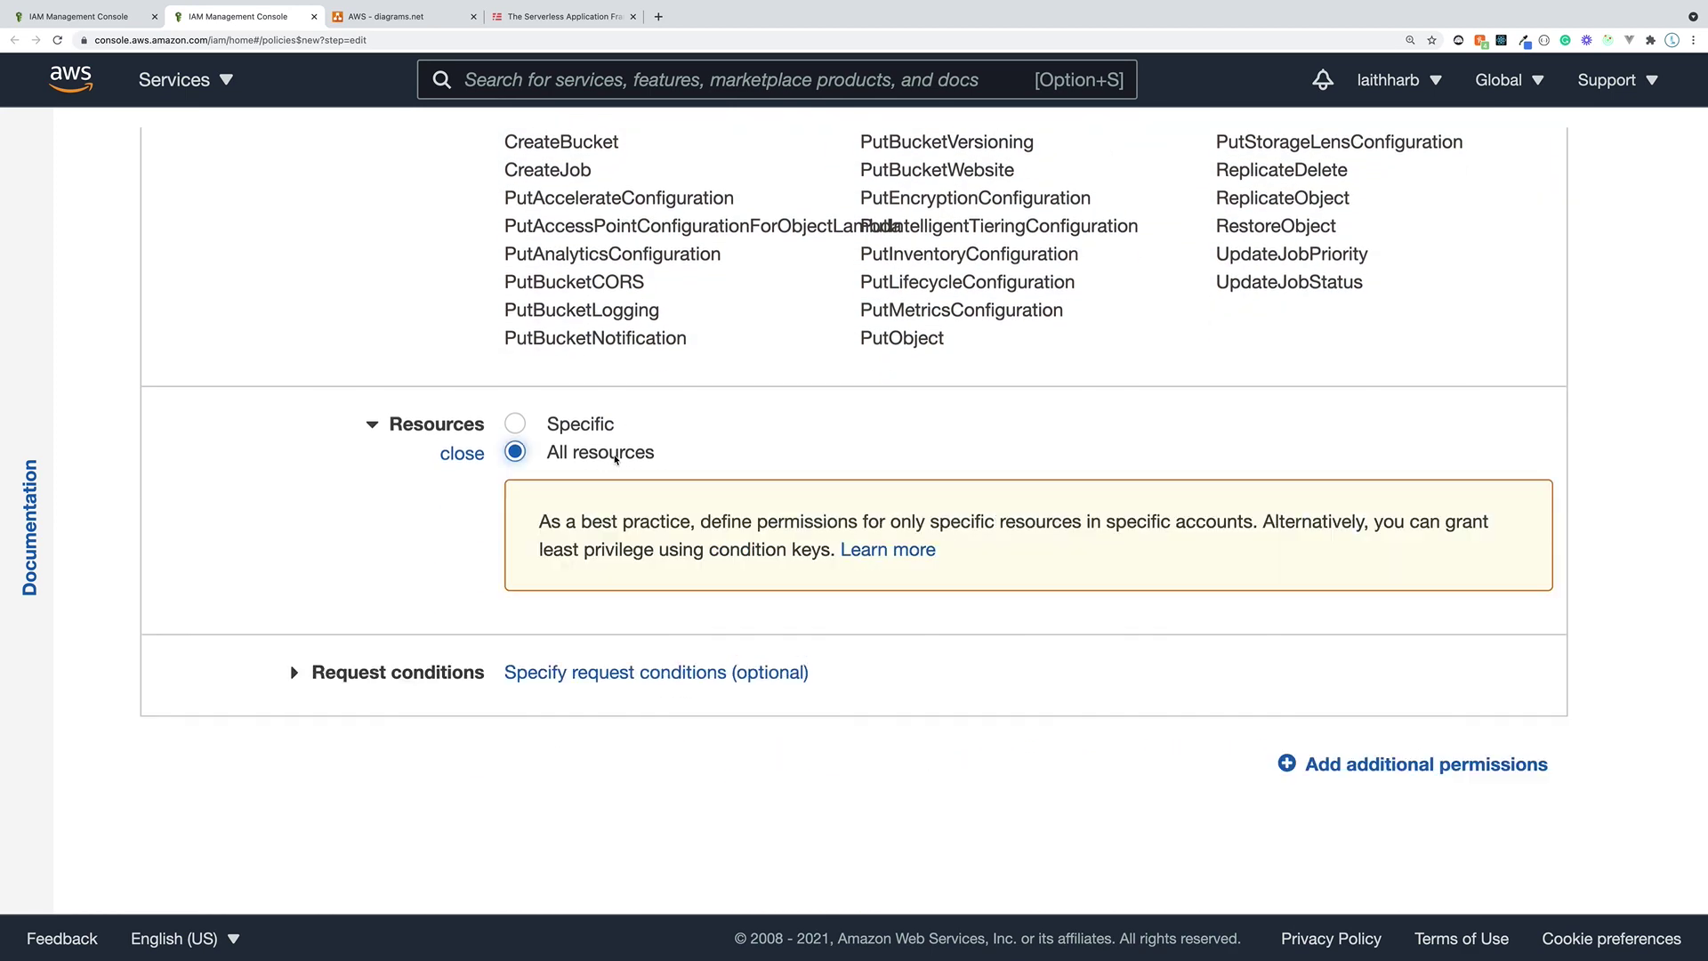
{"action": "scroll", "coordinate": [614, 463], "scroll_direction": "down", "scroll_amount": 1}
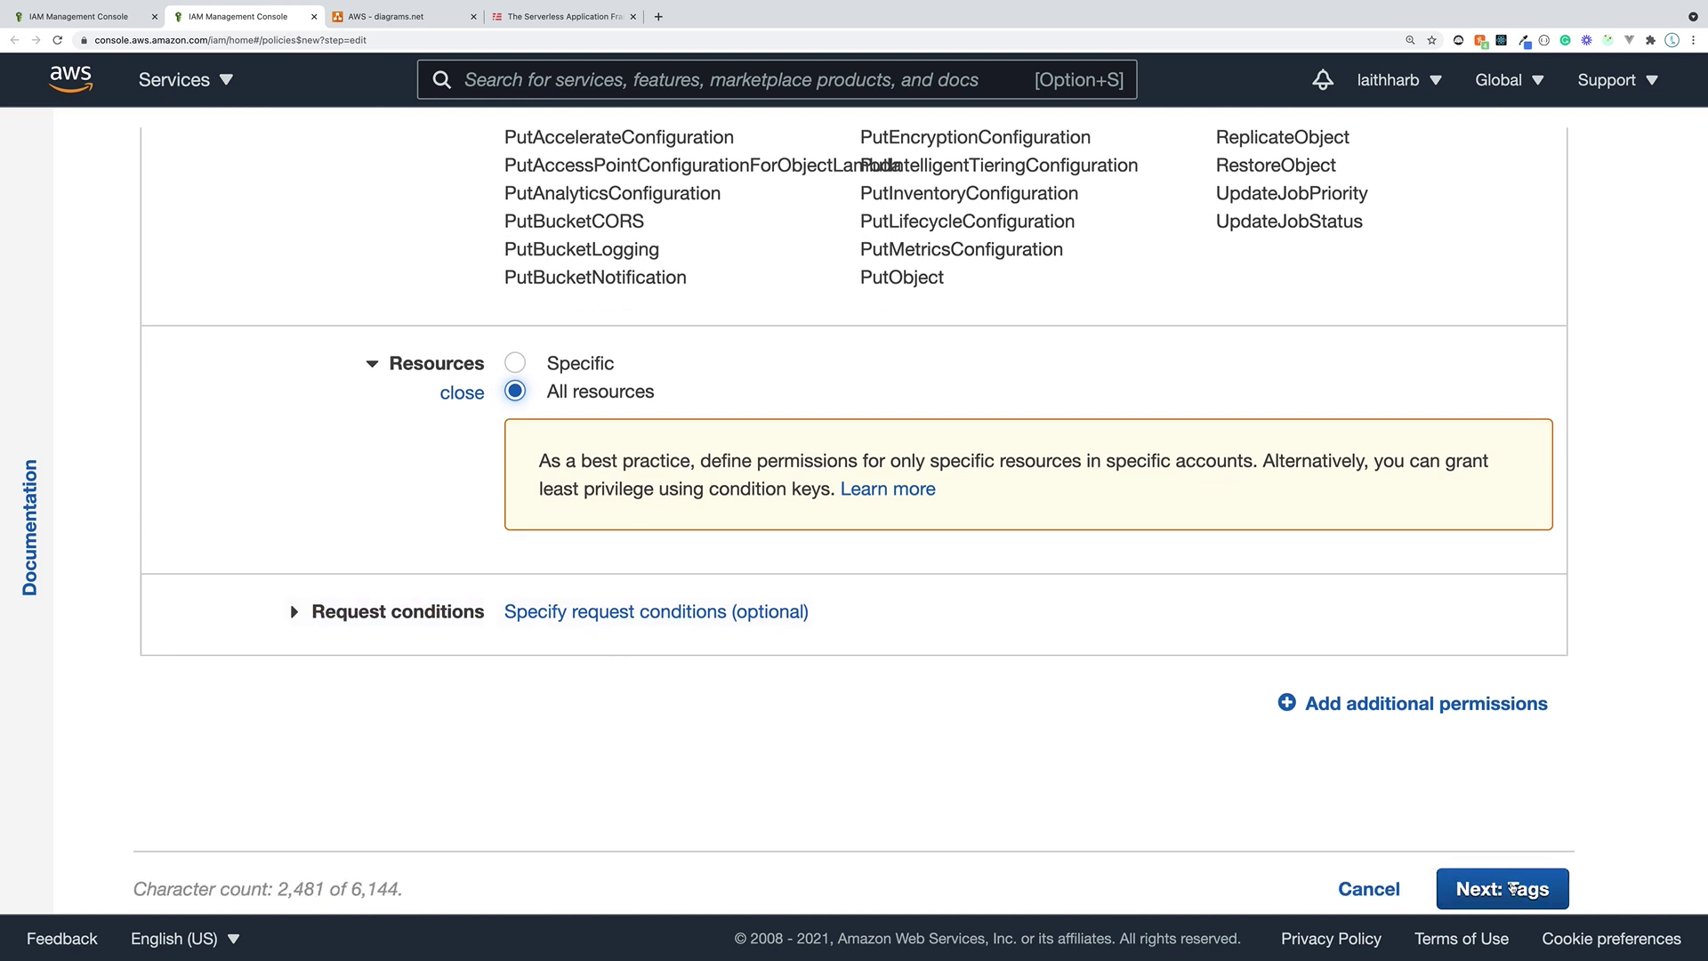
{"action": "left_click", "coordinate": [1512, 888]}
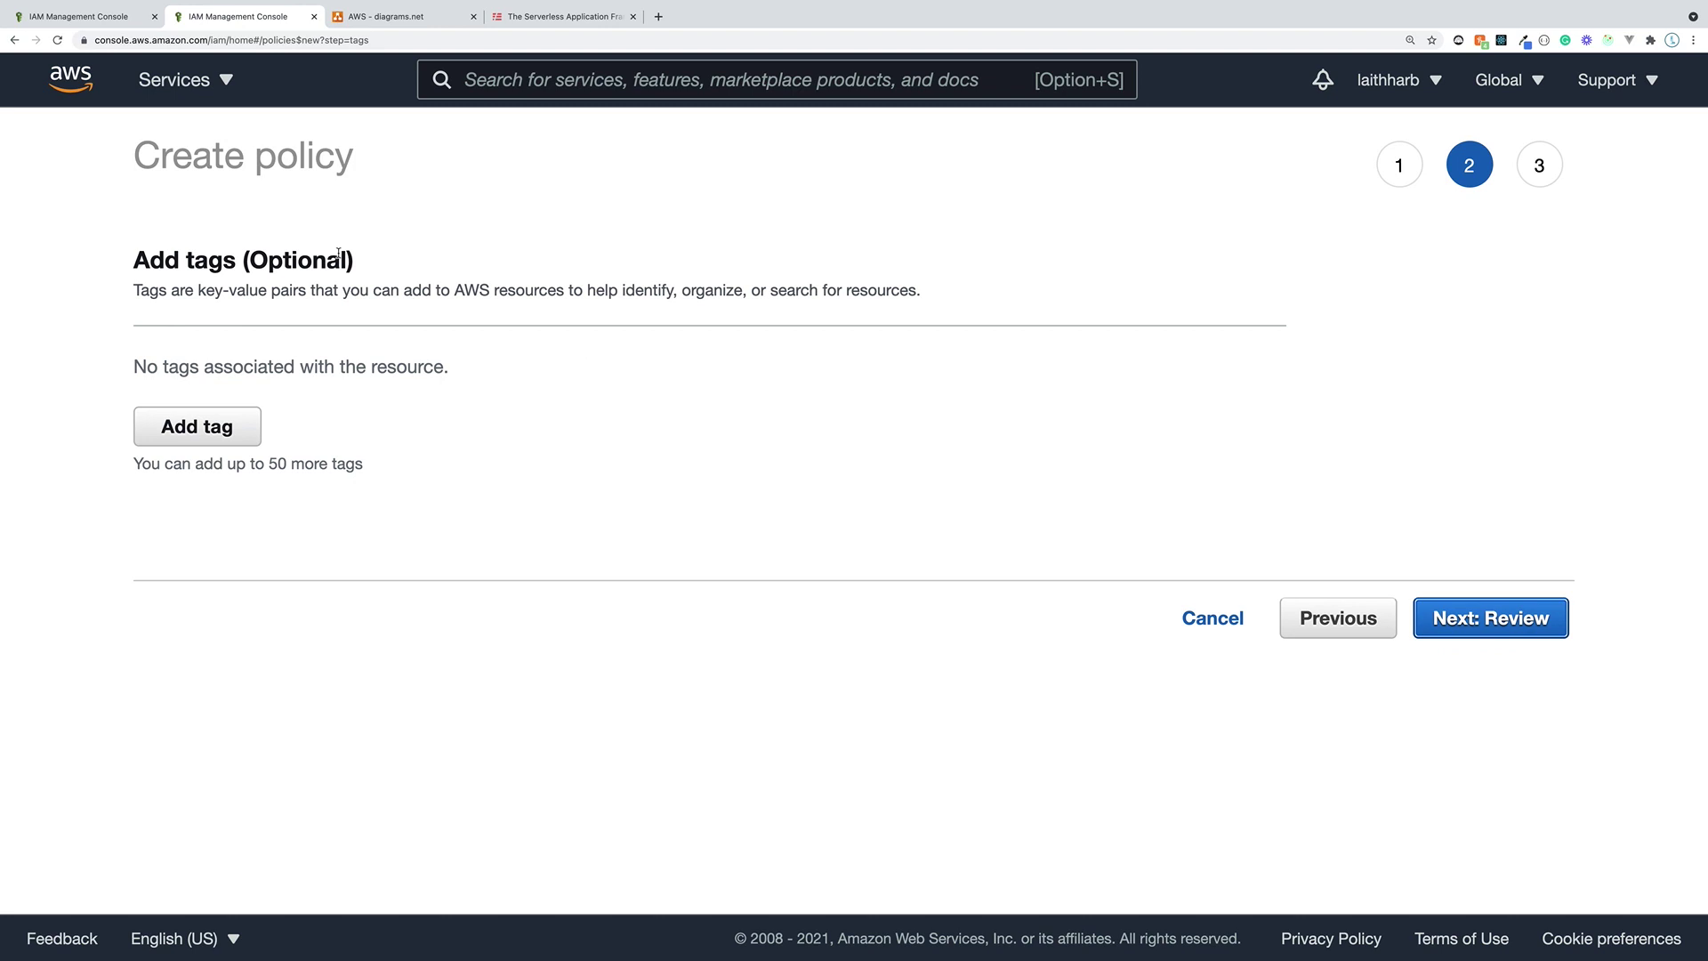
{"action": "left_click", "coordinate": [1494, 631]}
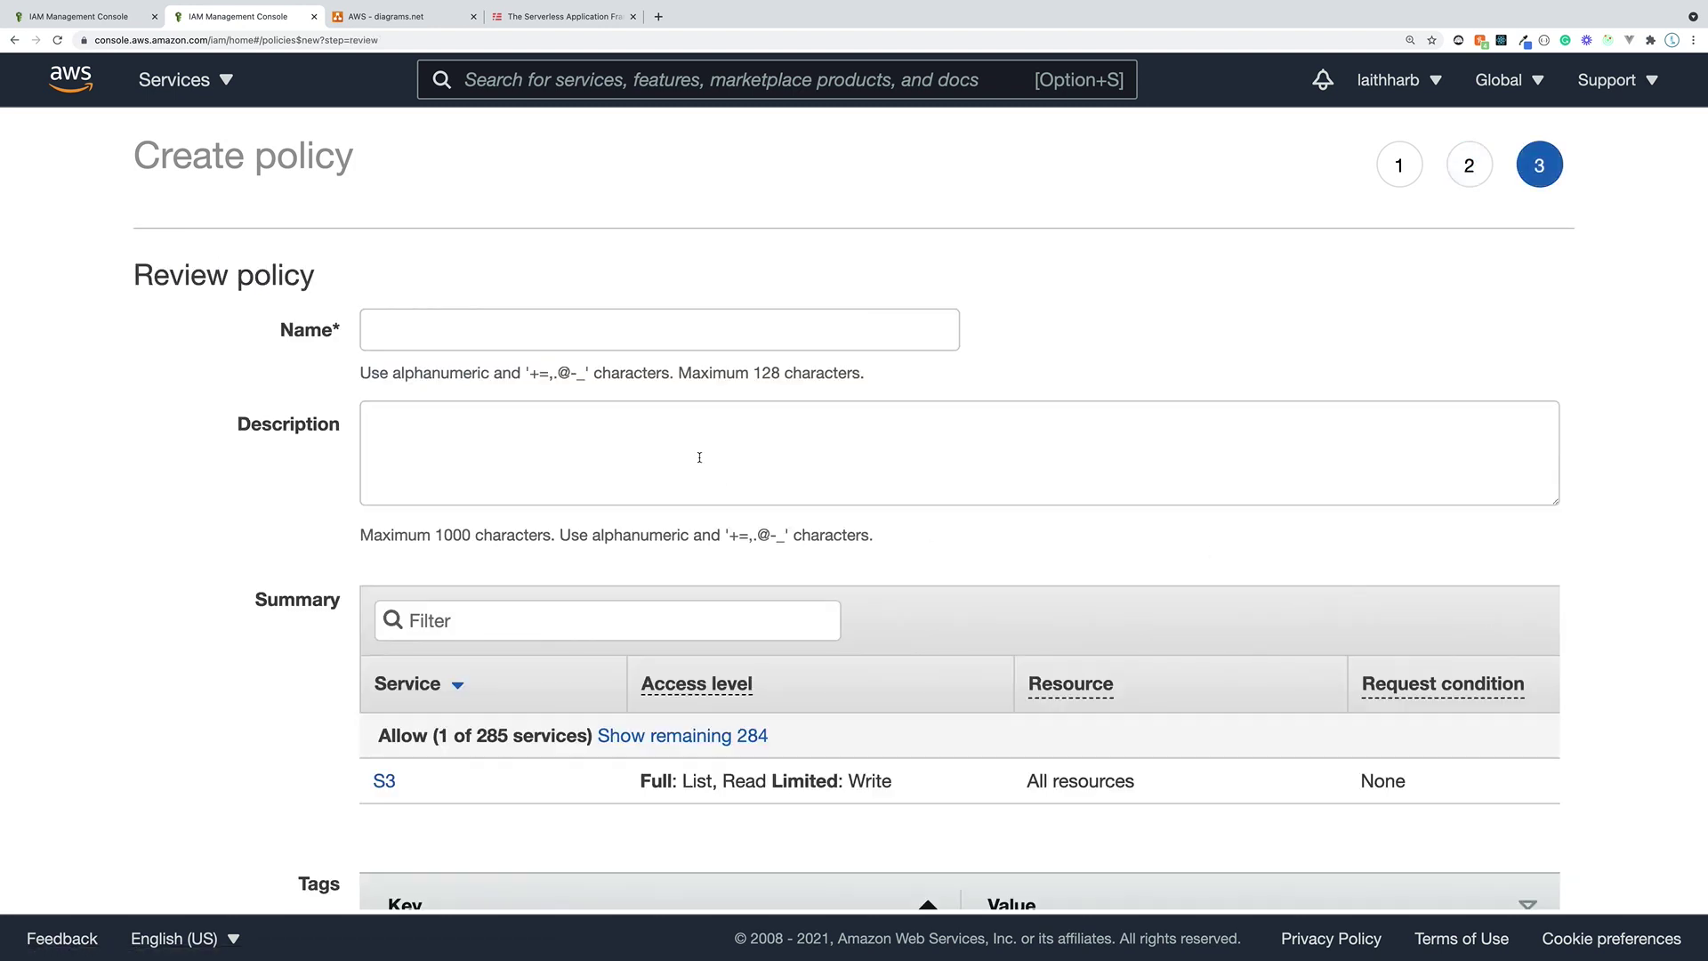
- Name the policy s3_data_engineer, leave its description empty and create it
{"action": "left_click", "coordinate": [537, 328]}
{"action": "scroll", "coordinate": [727, 373], "scroll_direction": "down", "scroll_amount": 2}
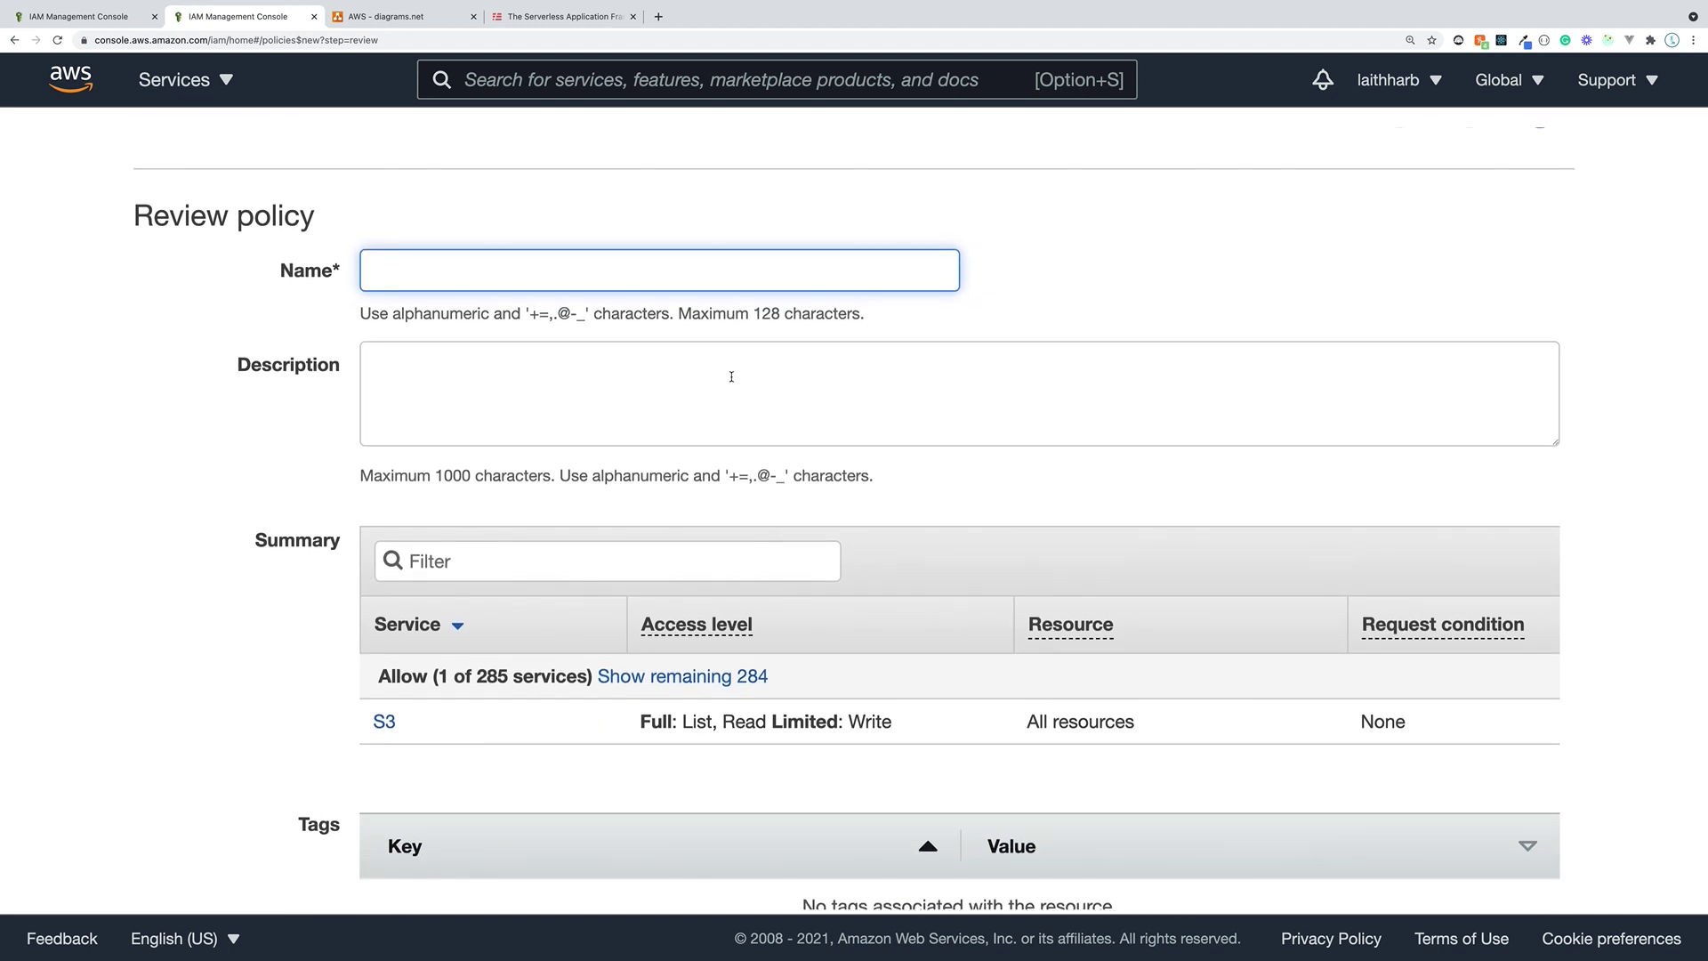
{"action": "type", "text": "s3_"}
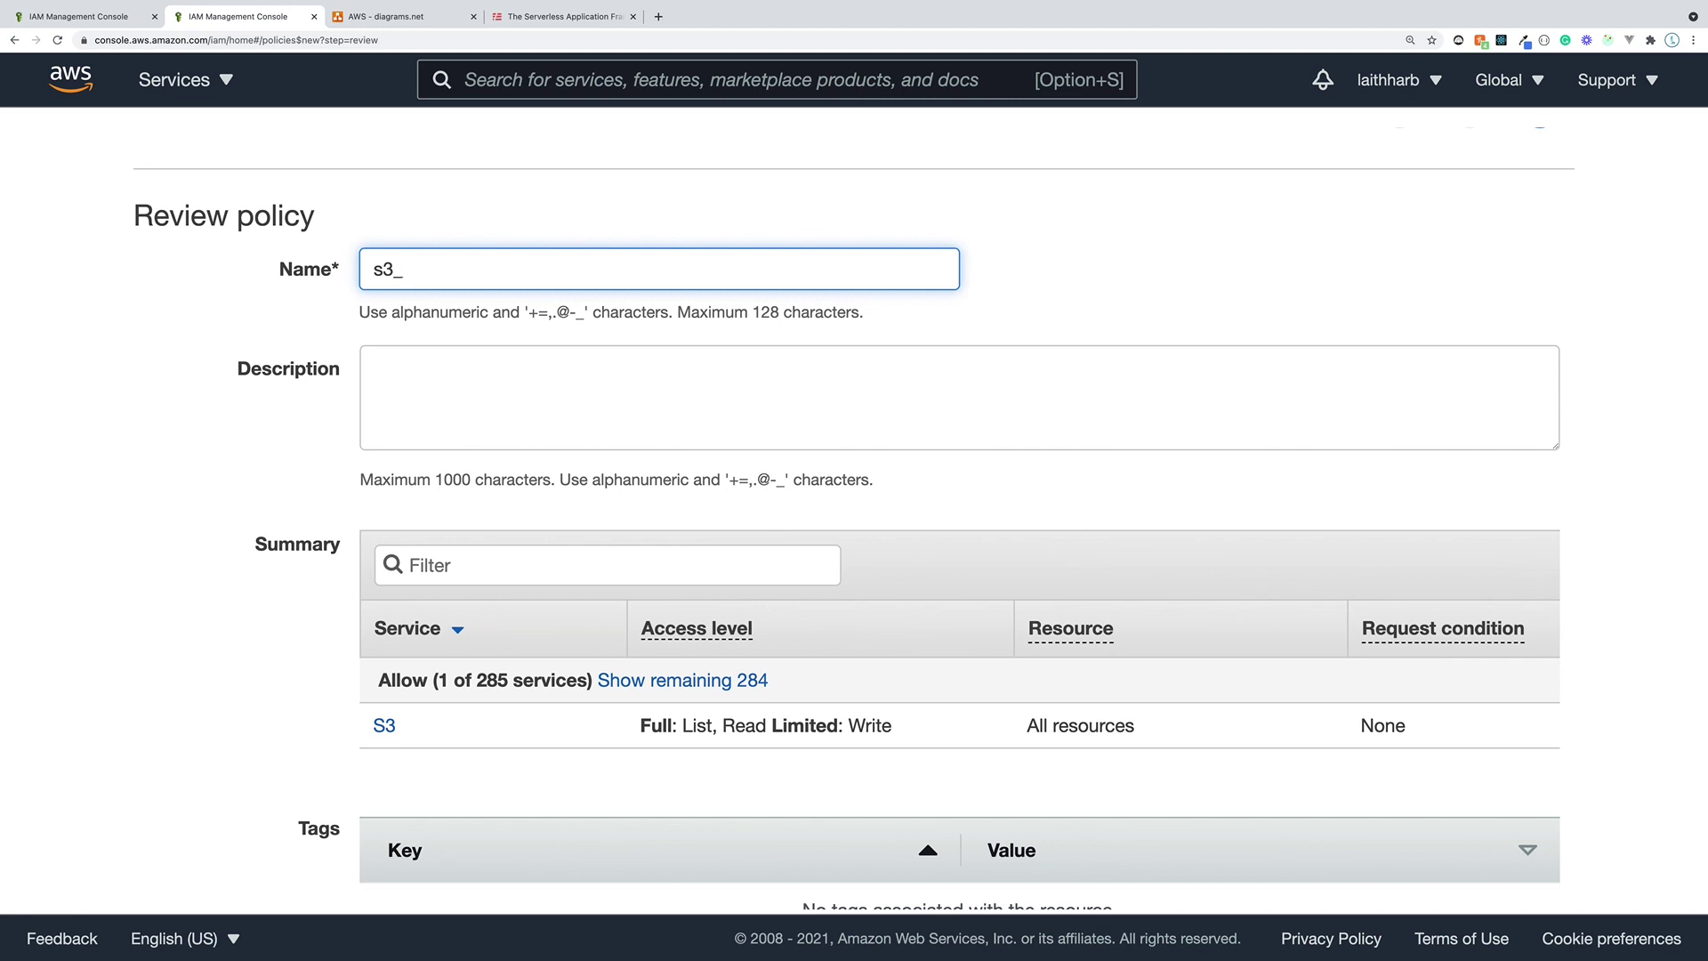
{"action": "type", "text": "data_engineer"}
{"action": "scroll", "coordinate": [808, 474], "scroll_direction": "down", "scroll_amount": 1}
{"action": "left_click", "coordinate": [667, 373]}
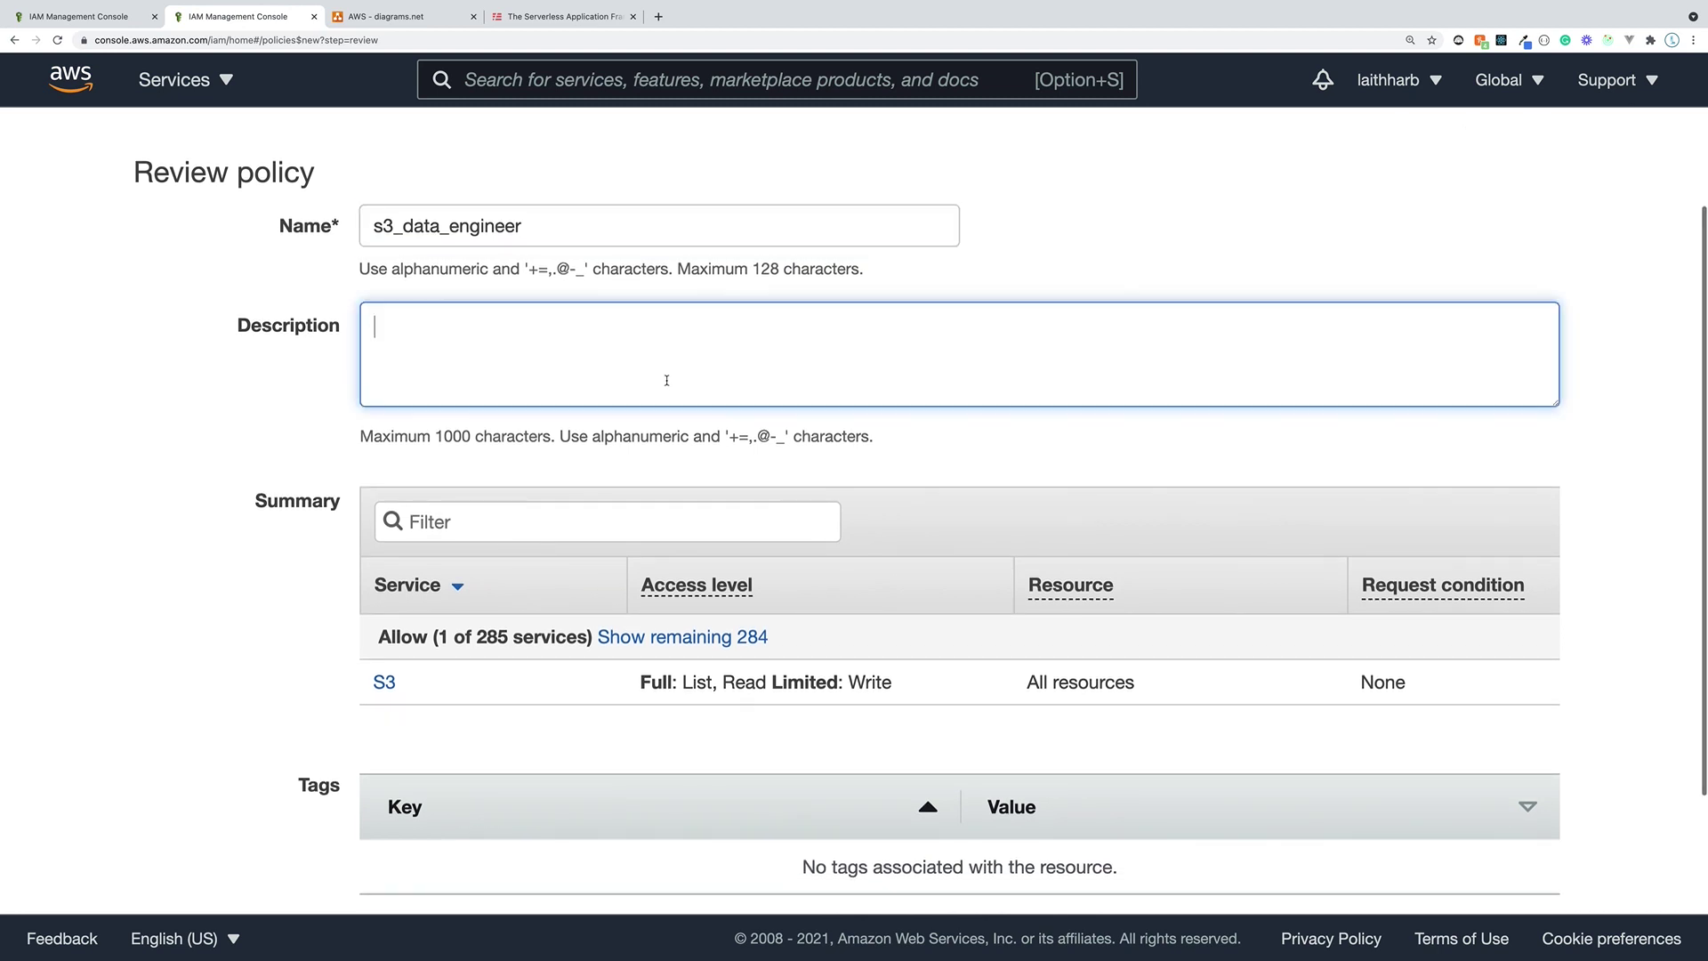
{"action": "scroll", "coordinate": [667, 454], "scroll_direction": "down", "scroll_amount": 3}
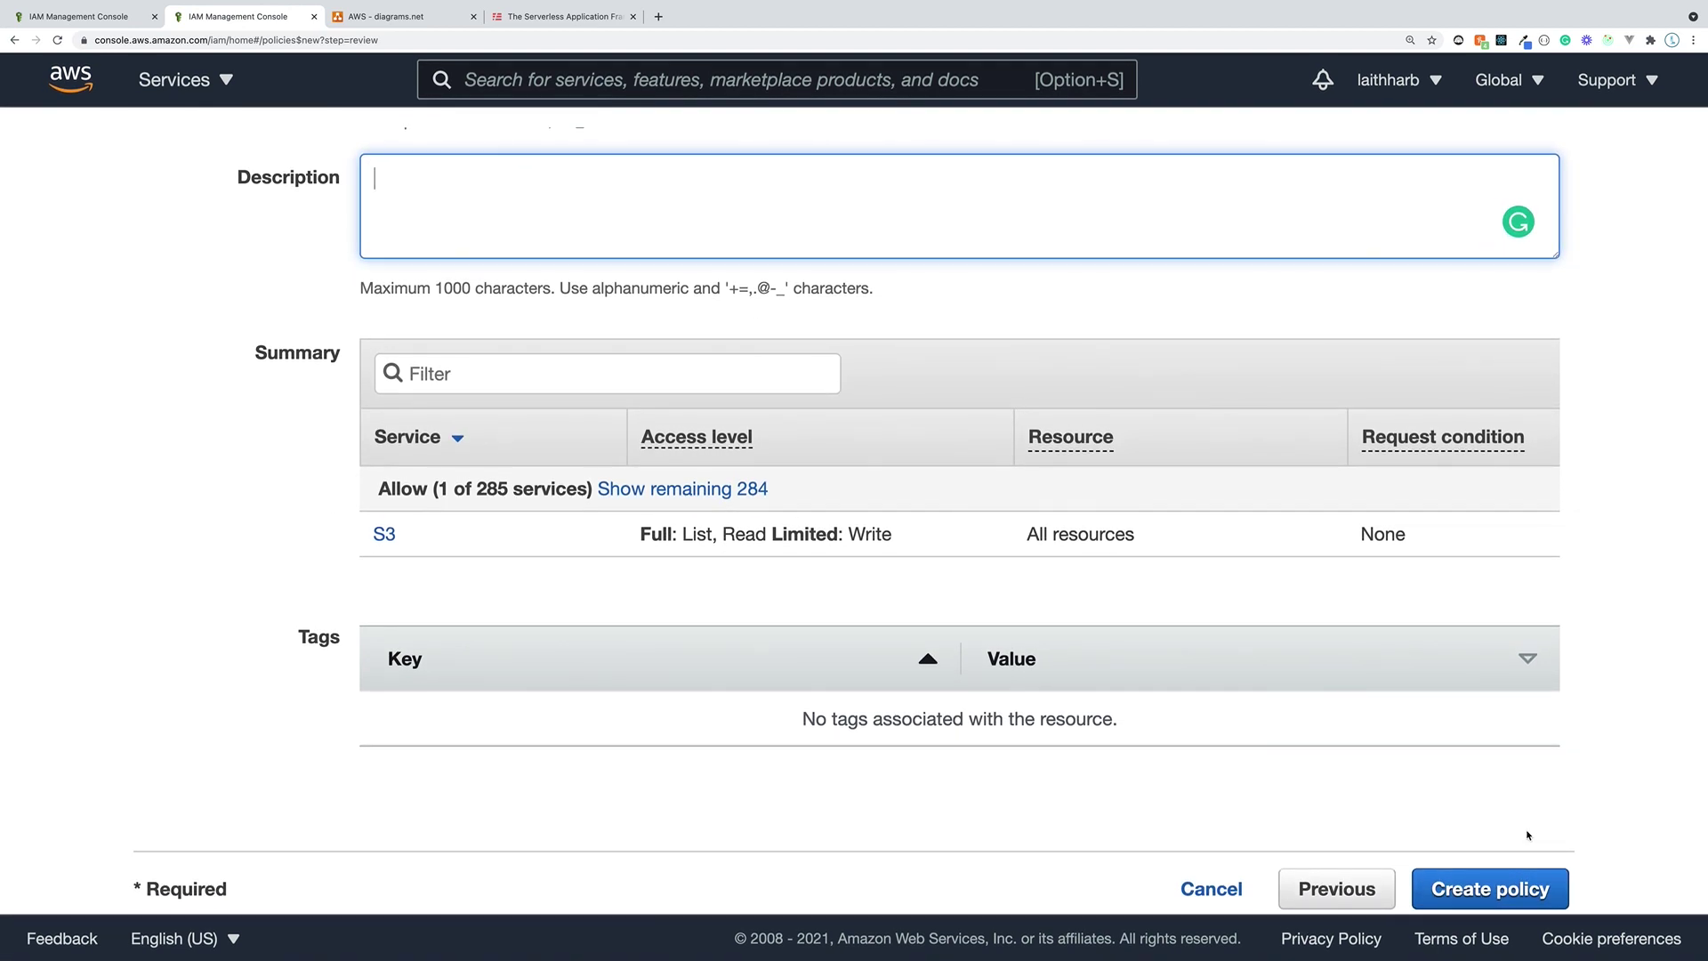
{"action": "left_click", "coordinate": [1512, 888]}
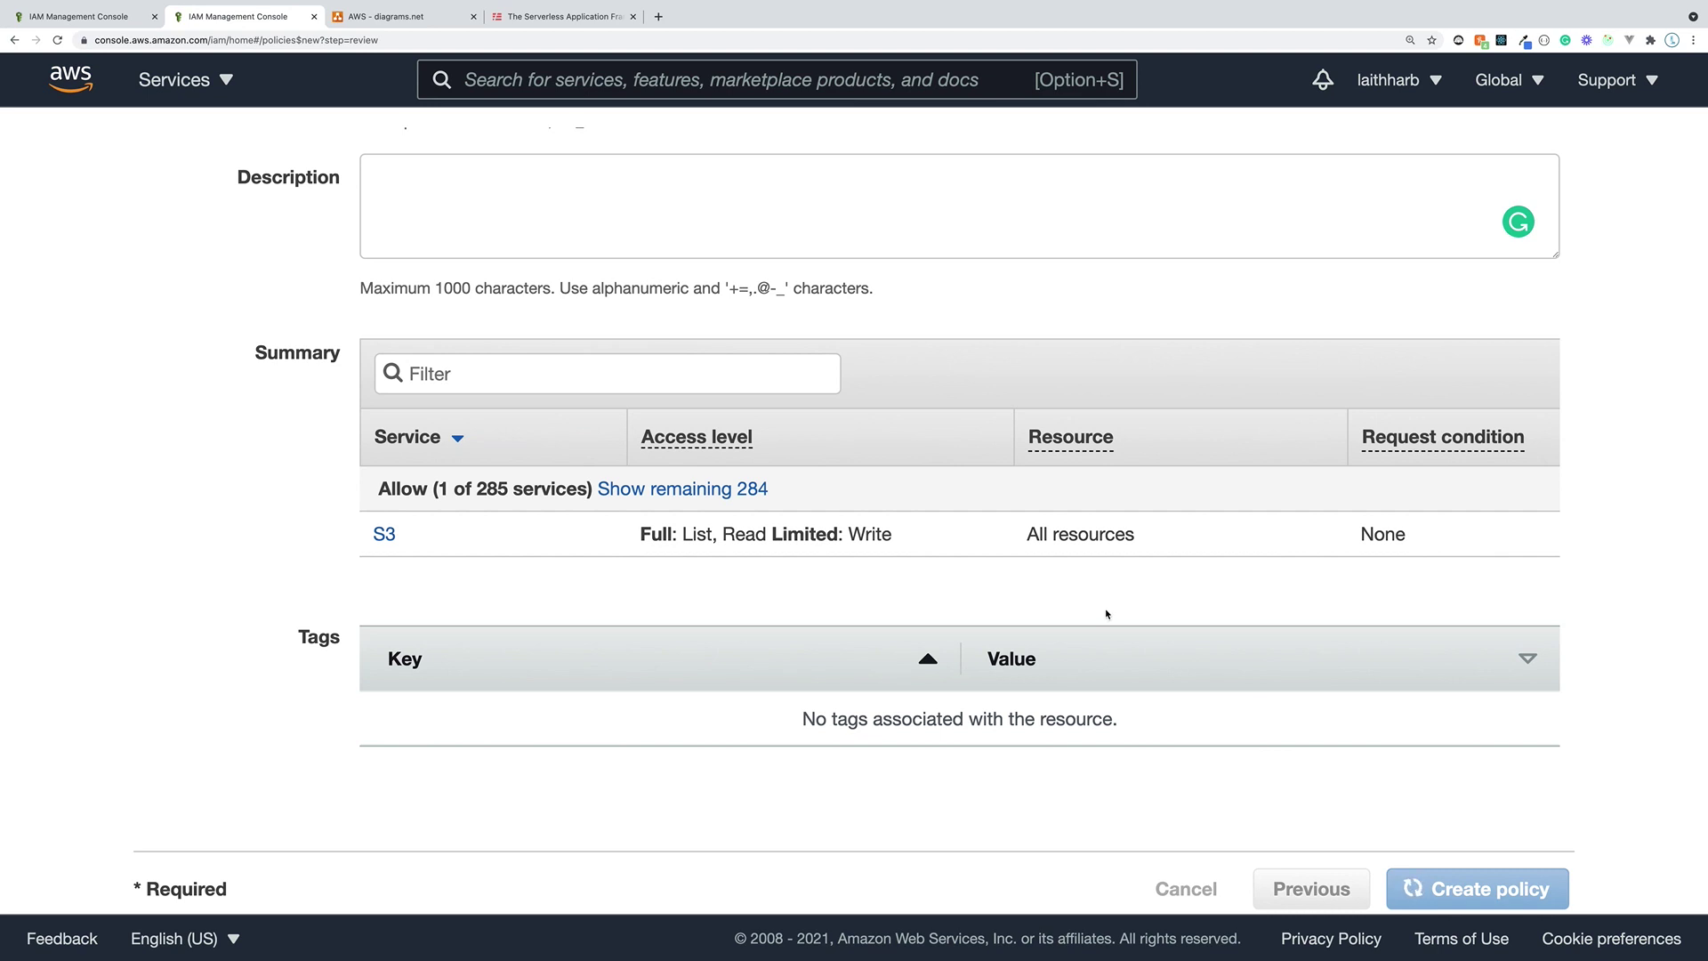
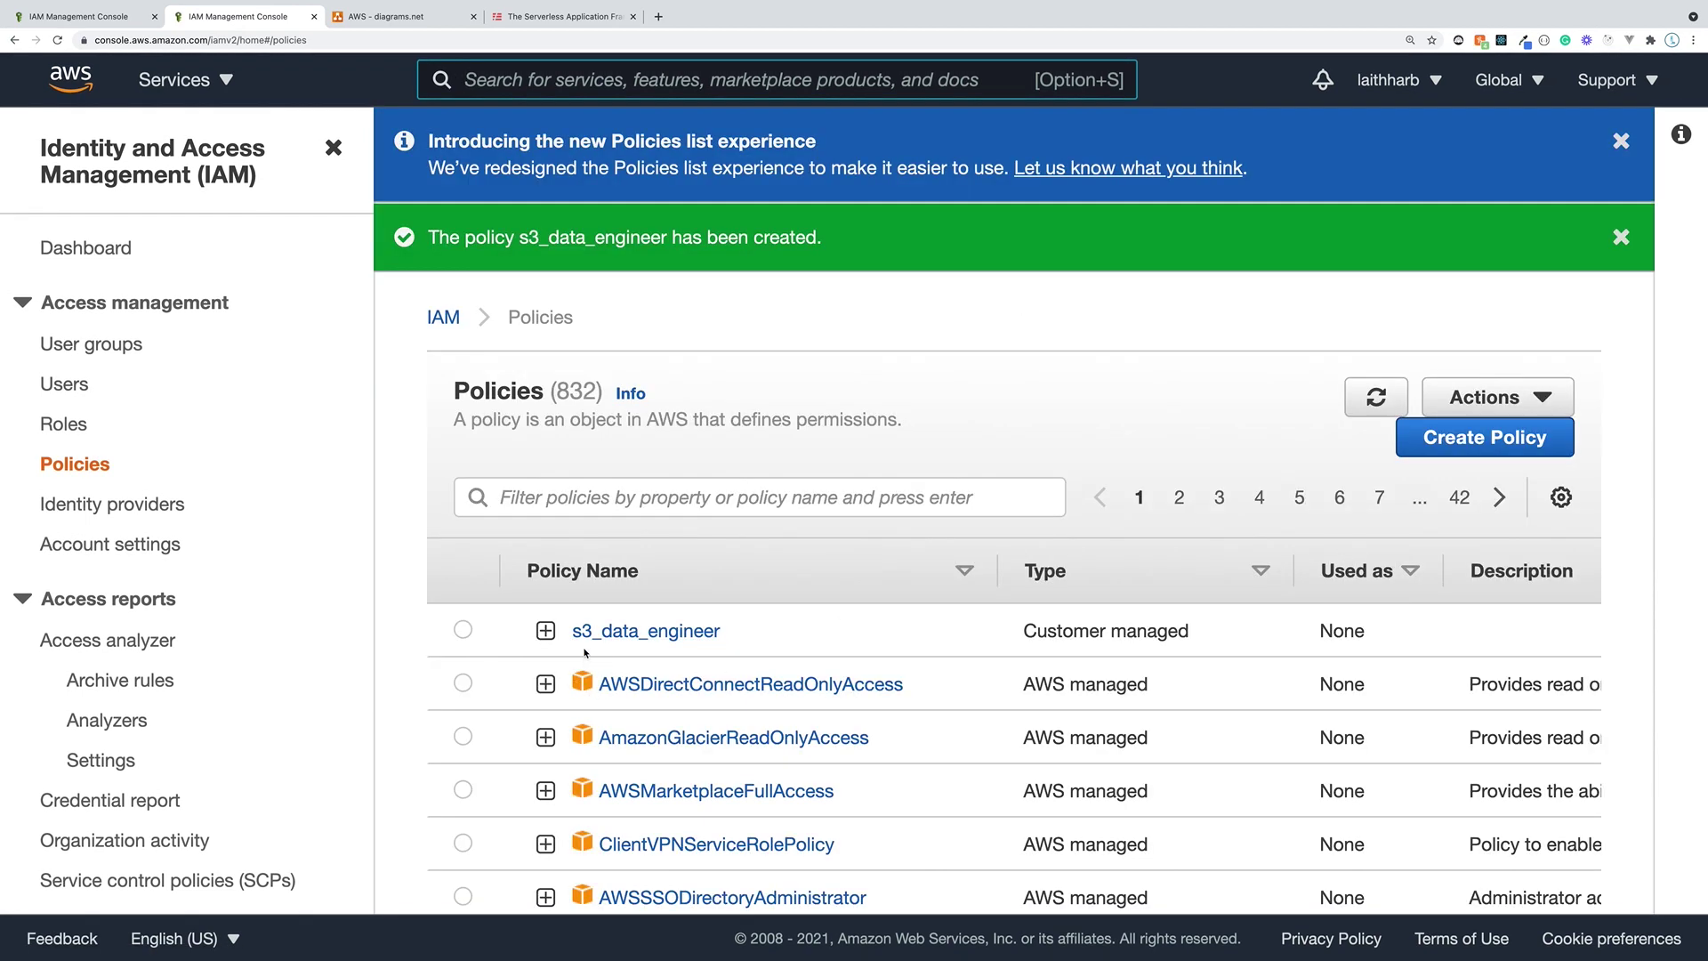
- Return to the data_engineer group setup, refresh the policy list and select the s3_data_engineer policy
{"action": "scroll", "coordinate": [587, 690], "scroll_direction": "down", "scroll_amount": 1}
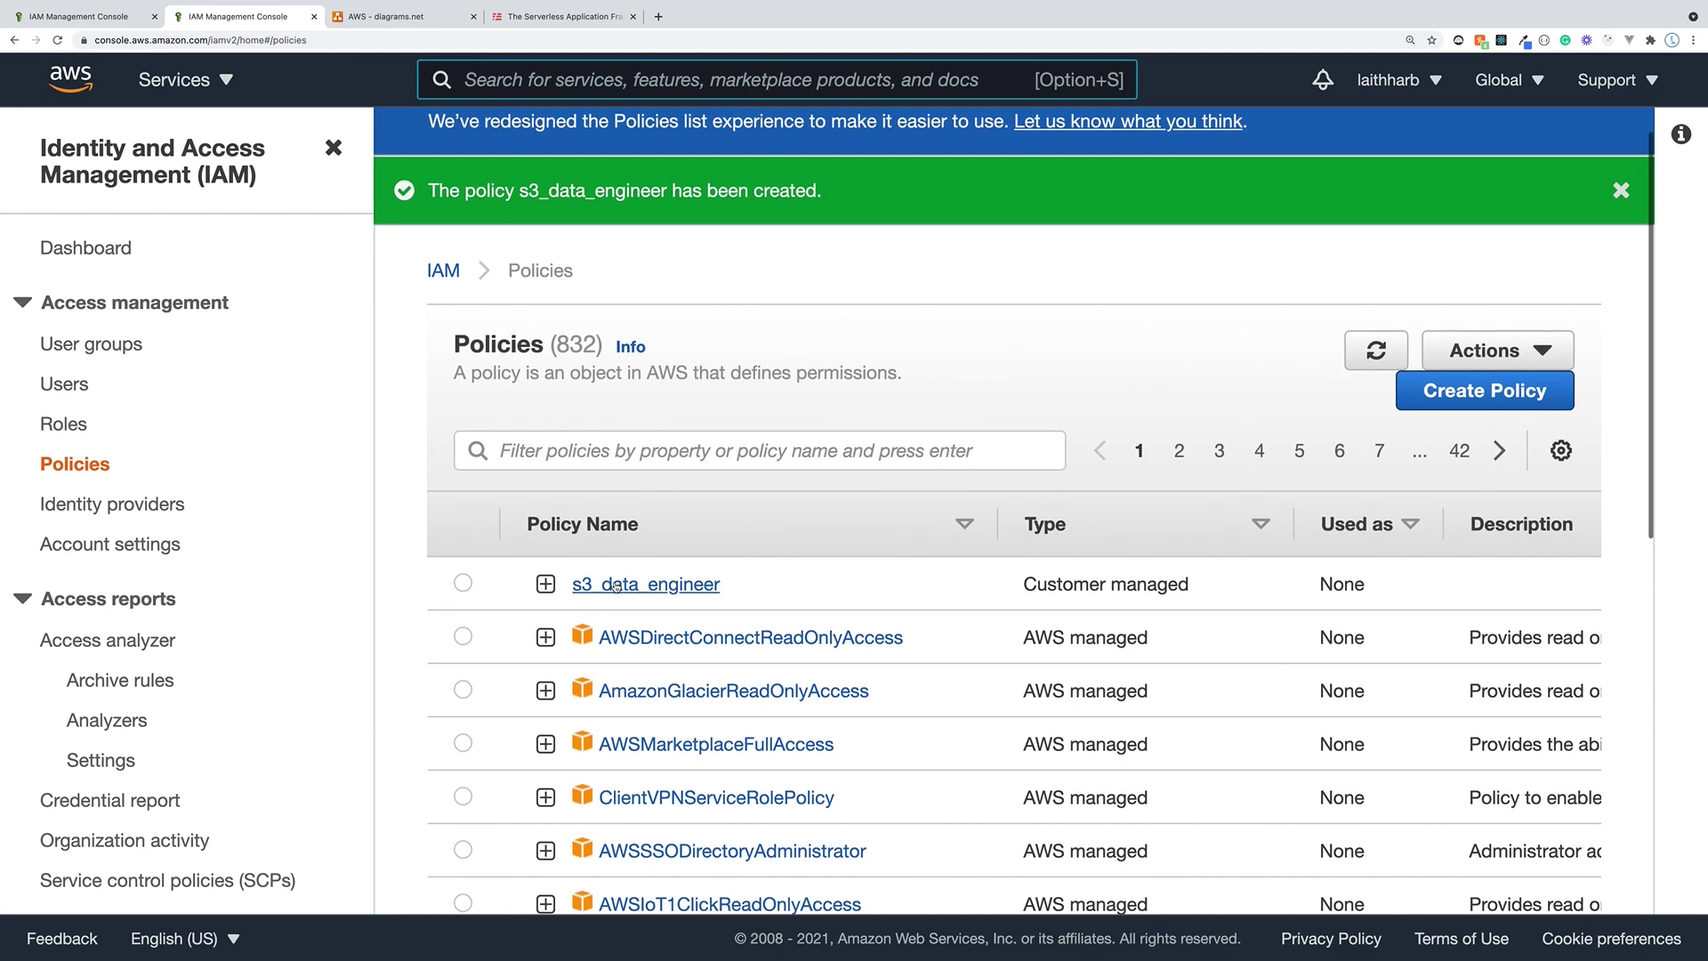
{"action": "key", "text": "super+plus"}
{"action": "key", "text": "super+plus"}
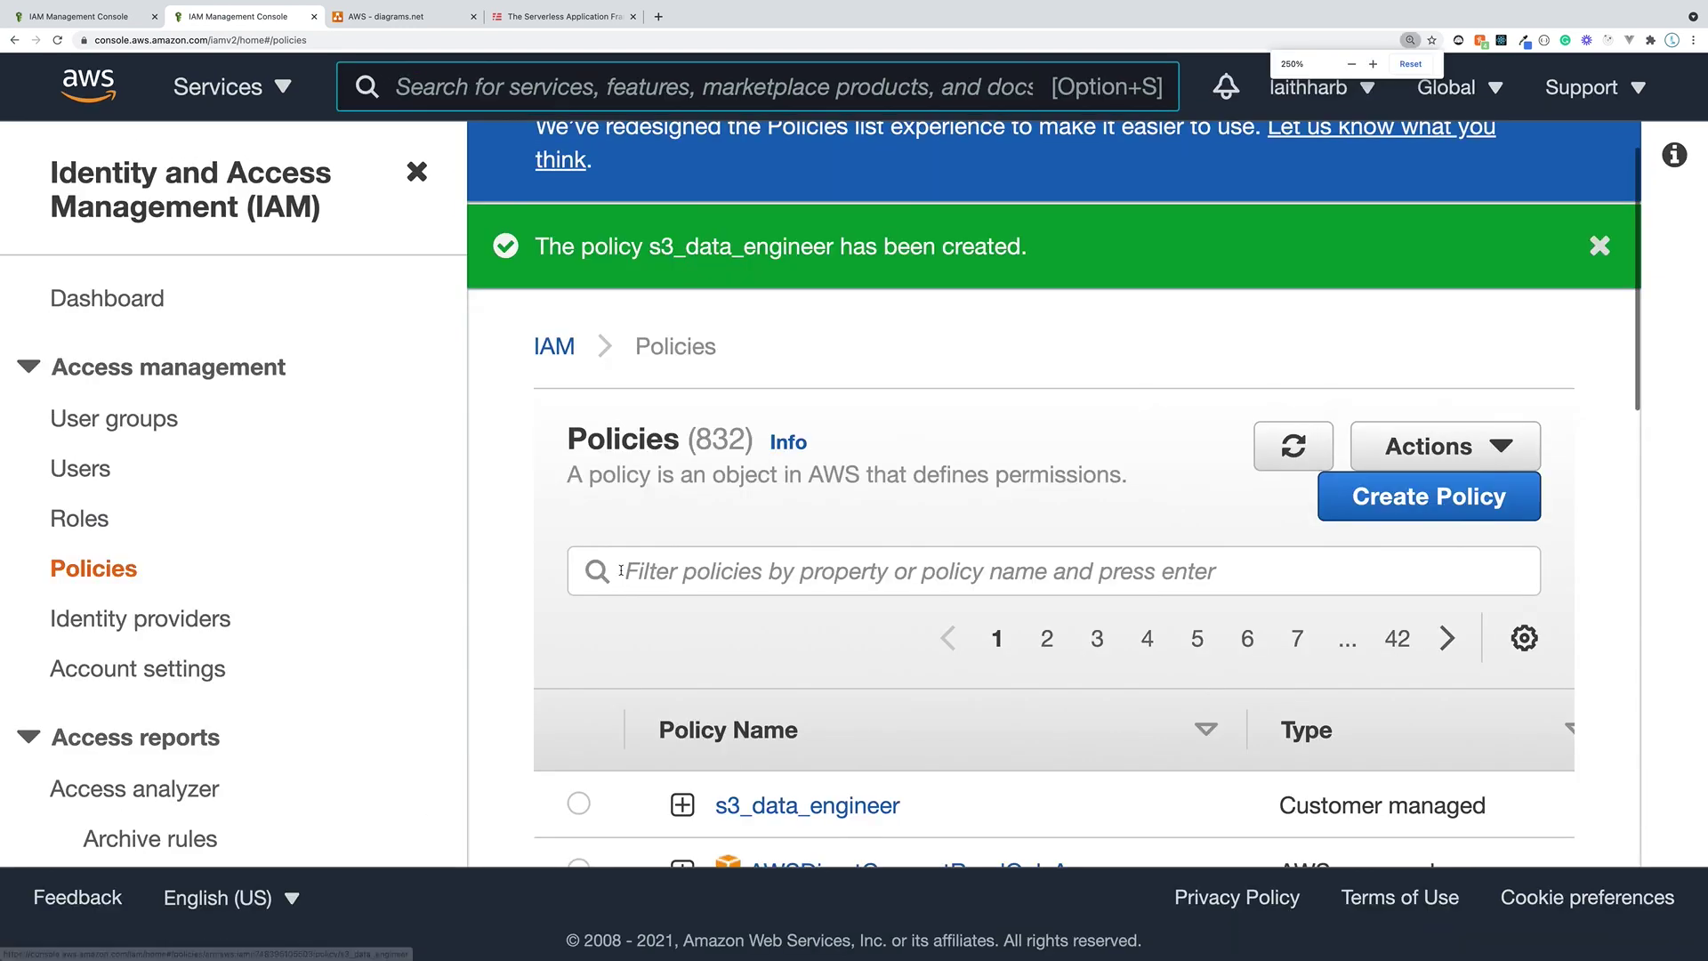
{"action": "scroll", "coordinate": [622, 574], "scroll_direction": "down", "scroll_amount": 3}
{"action": "scroll", "coordinate": [780, 568], "scroll_direction": "up", "scroll_amount": 1}
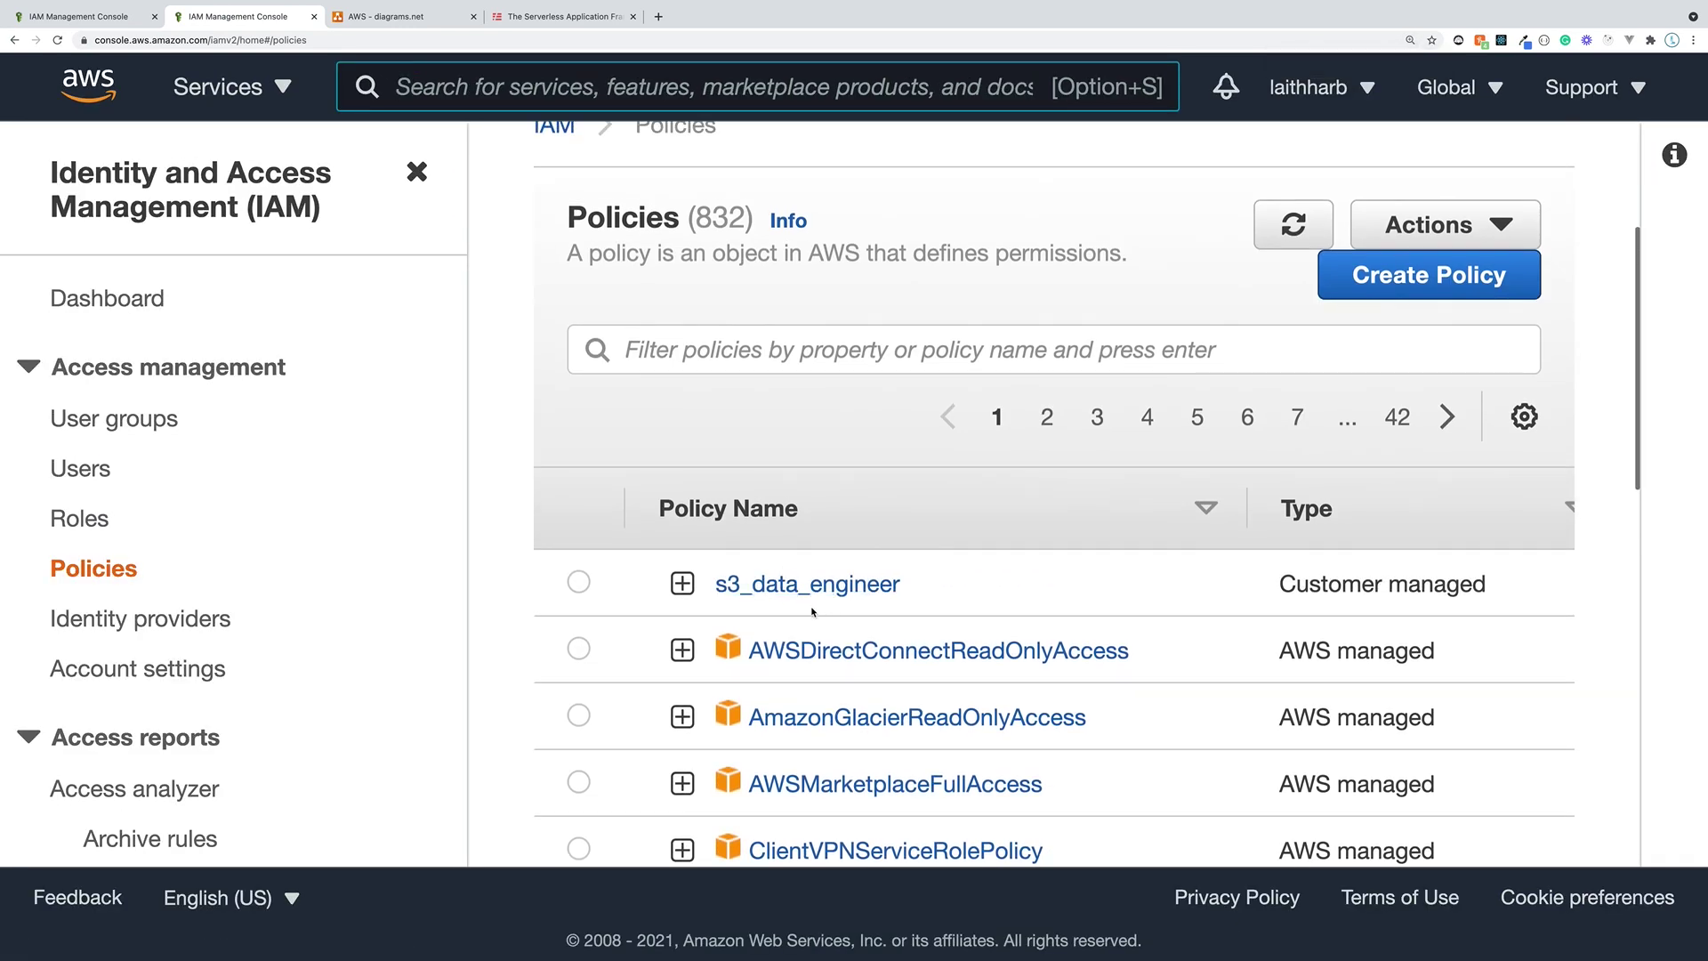
{"action": "left_click", "coordinate": [53, 16]}
{"action": "scroll", "coordinate": [774, 356], "scroll_direction": "down", "scroll_amount": 3}
{"action": "left_click", "coordinate": [498, 333]}
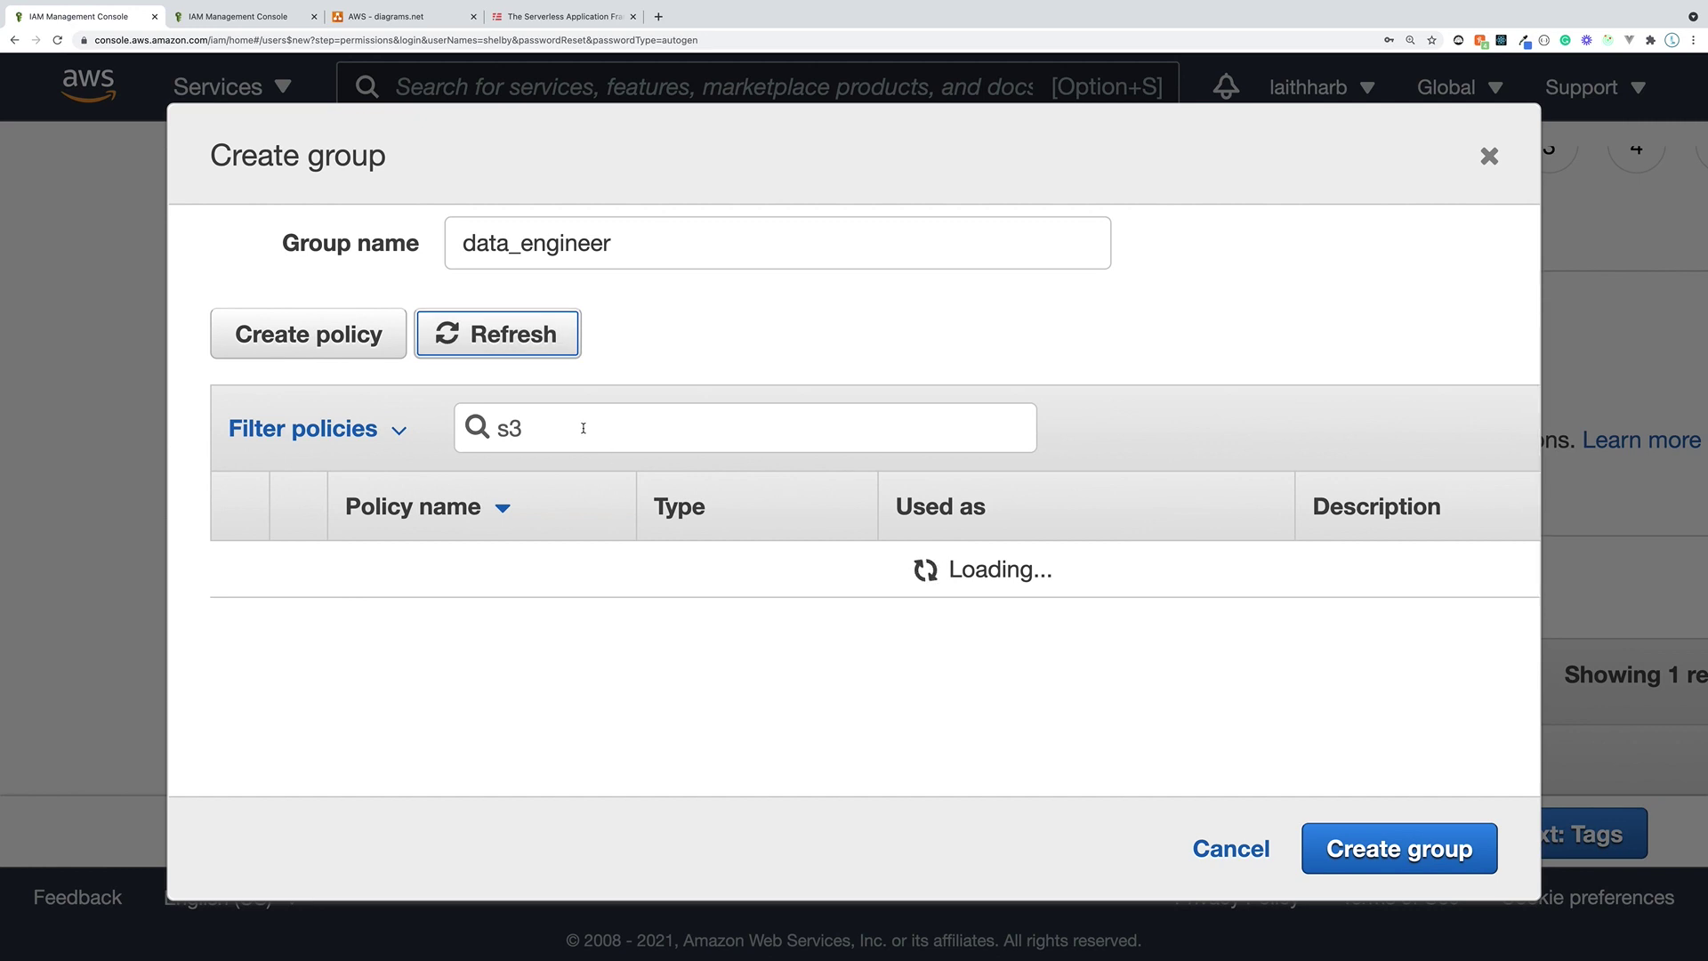
{"action": "scroll", "coordinate": [498, 622], "scroll_direction": "down", "scroll_amount": 3}
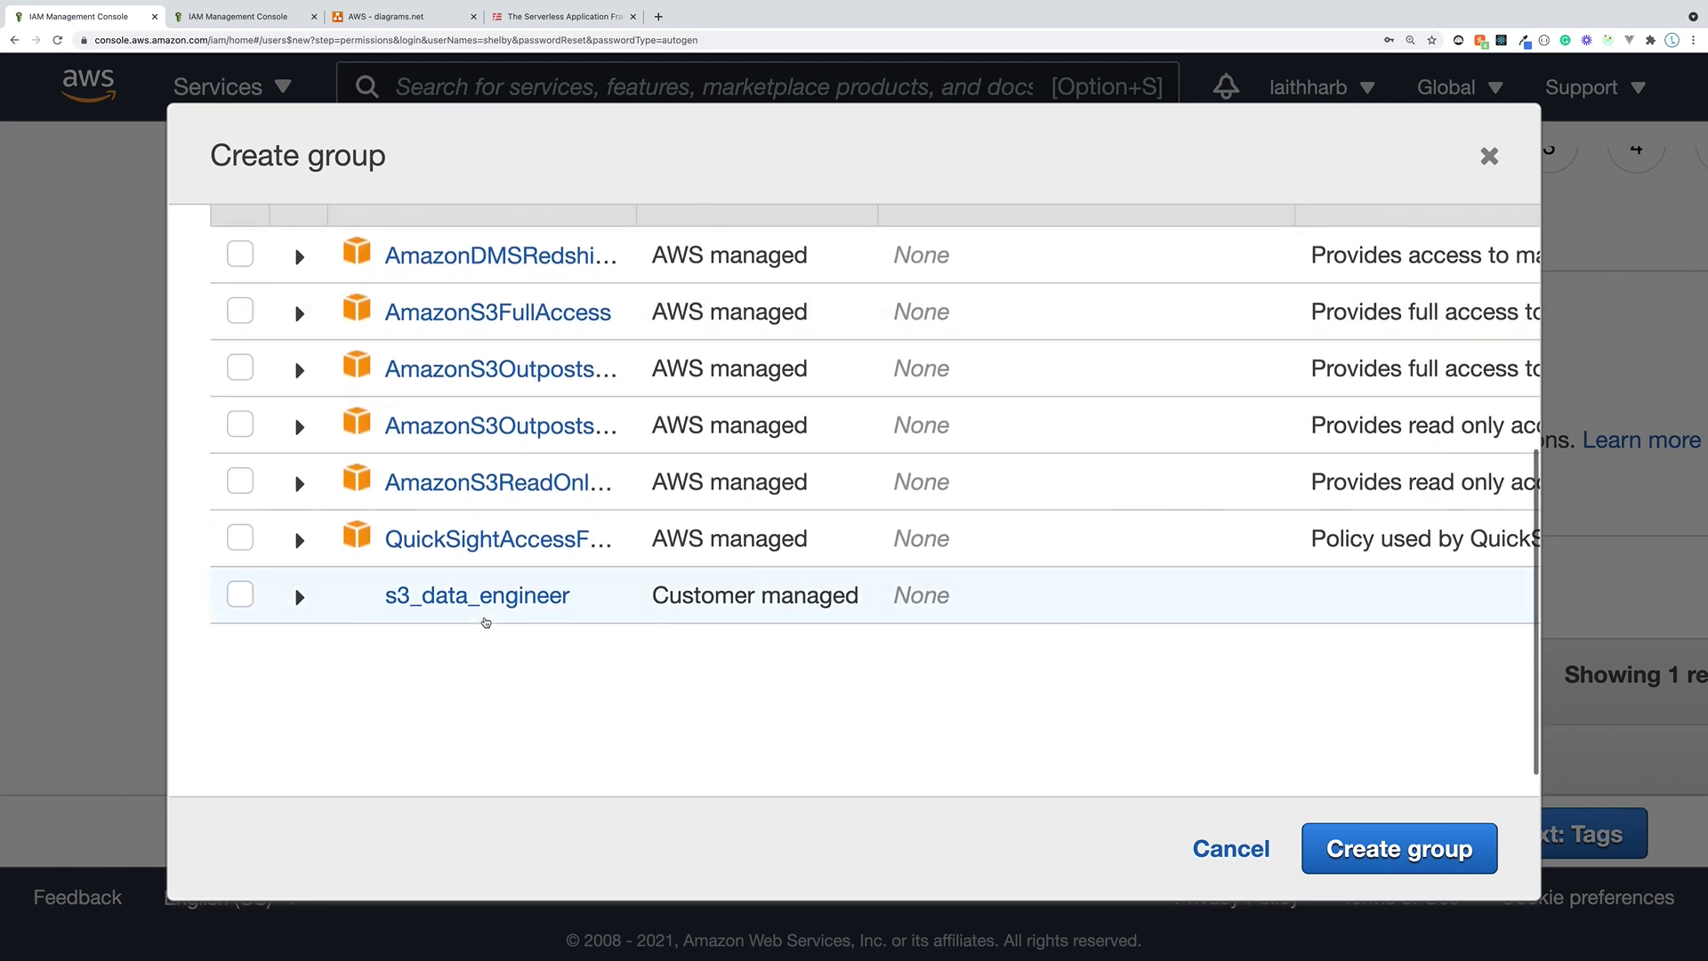
{"action": "left_click", "coordinate": [239, 594]}
- Create the data_engineer group with its selected policies
{"action": "scroll", "coordinate": [471, 534], "scroll_direction": "up", "scroll_amount": 3}
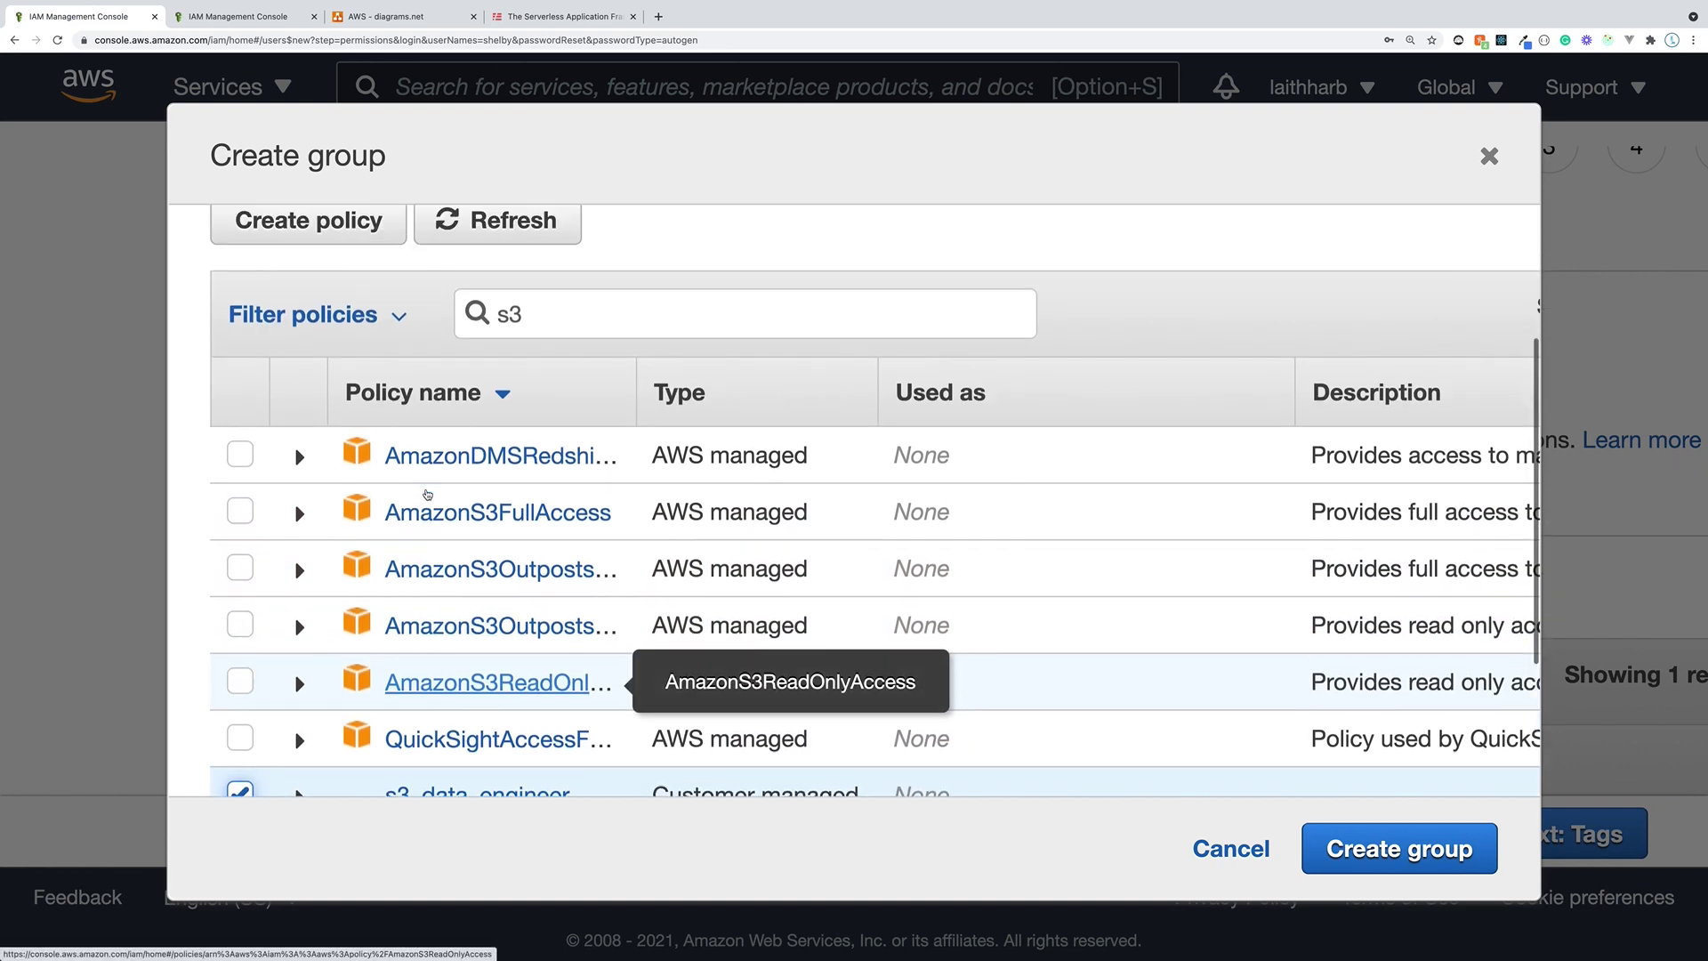
{"action": "scroll", "coordinate": [470, 469], "scroll_direction": "up", "scroll_amount": 3}
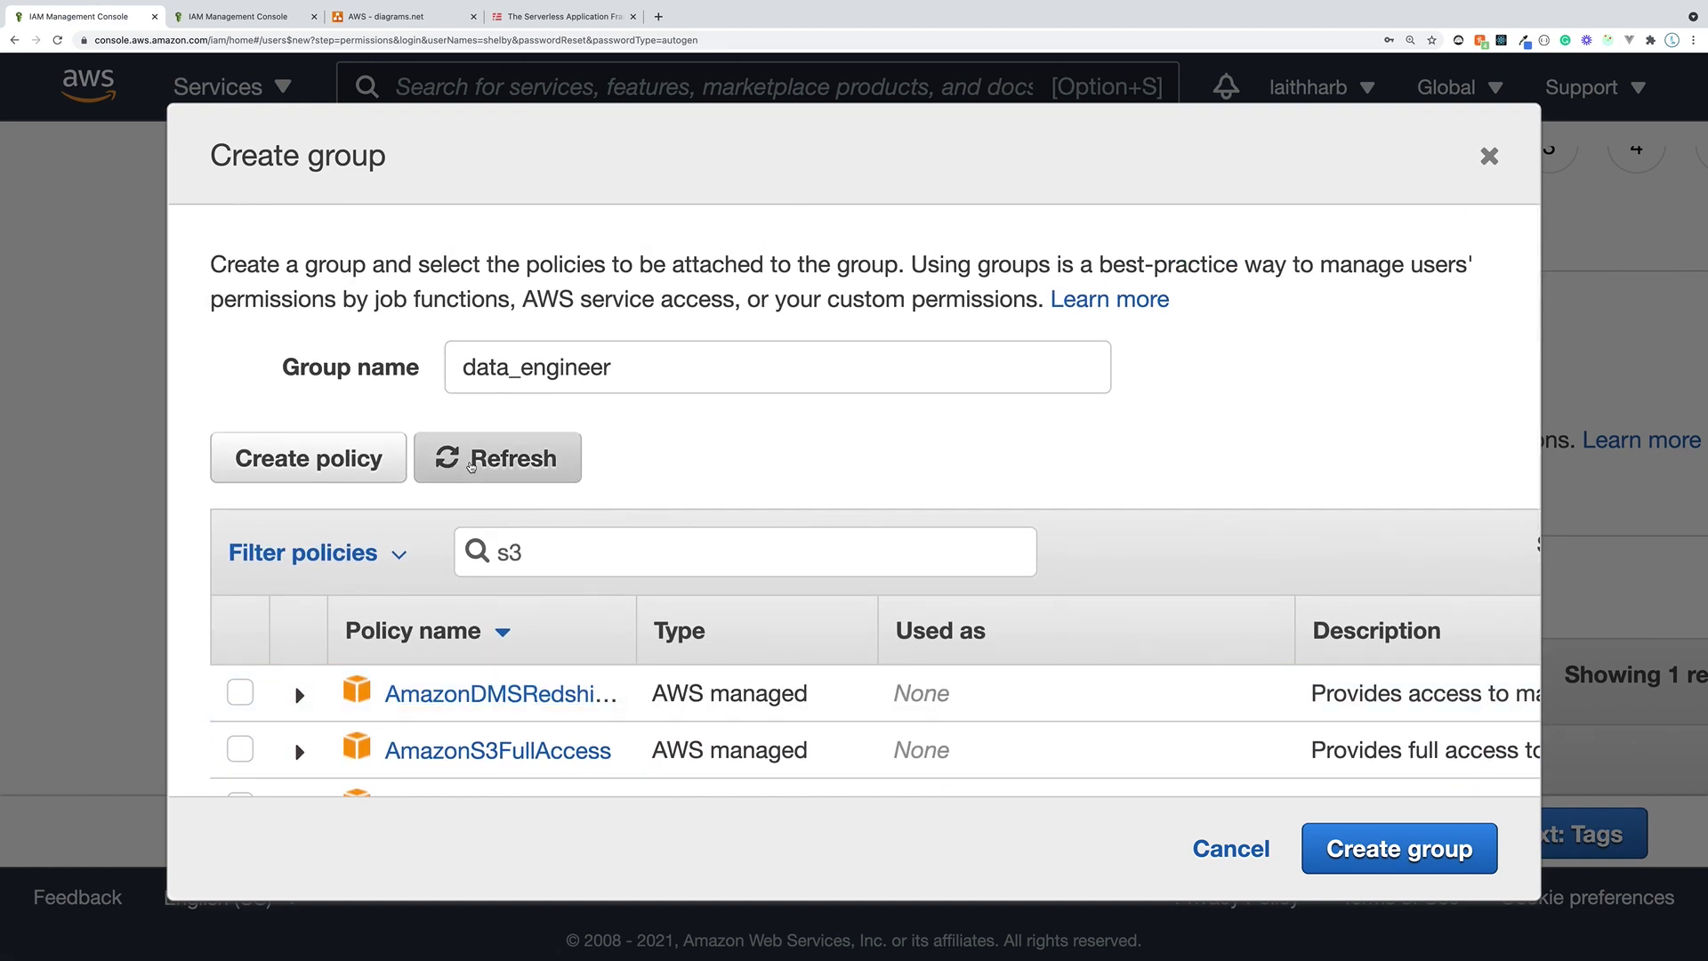
{"action": "scroll", "coordinate": [847, 514], "scroll_direction": "down", "scroll_amount": 1}
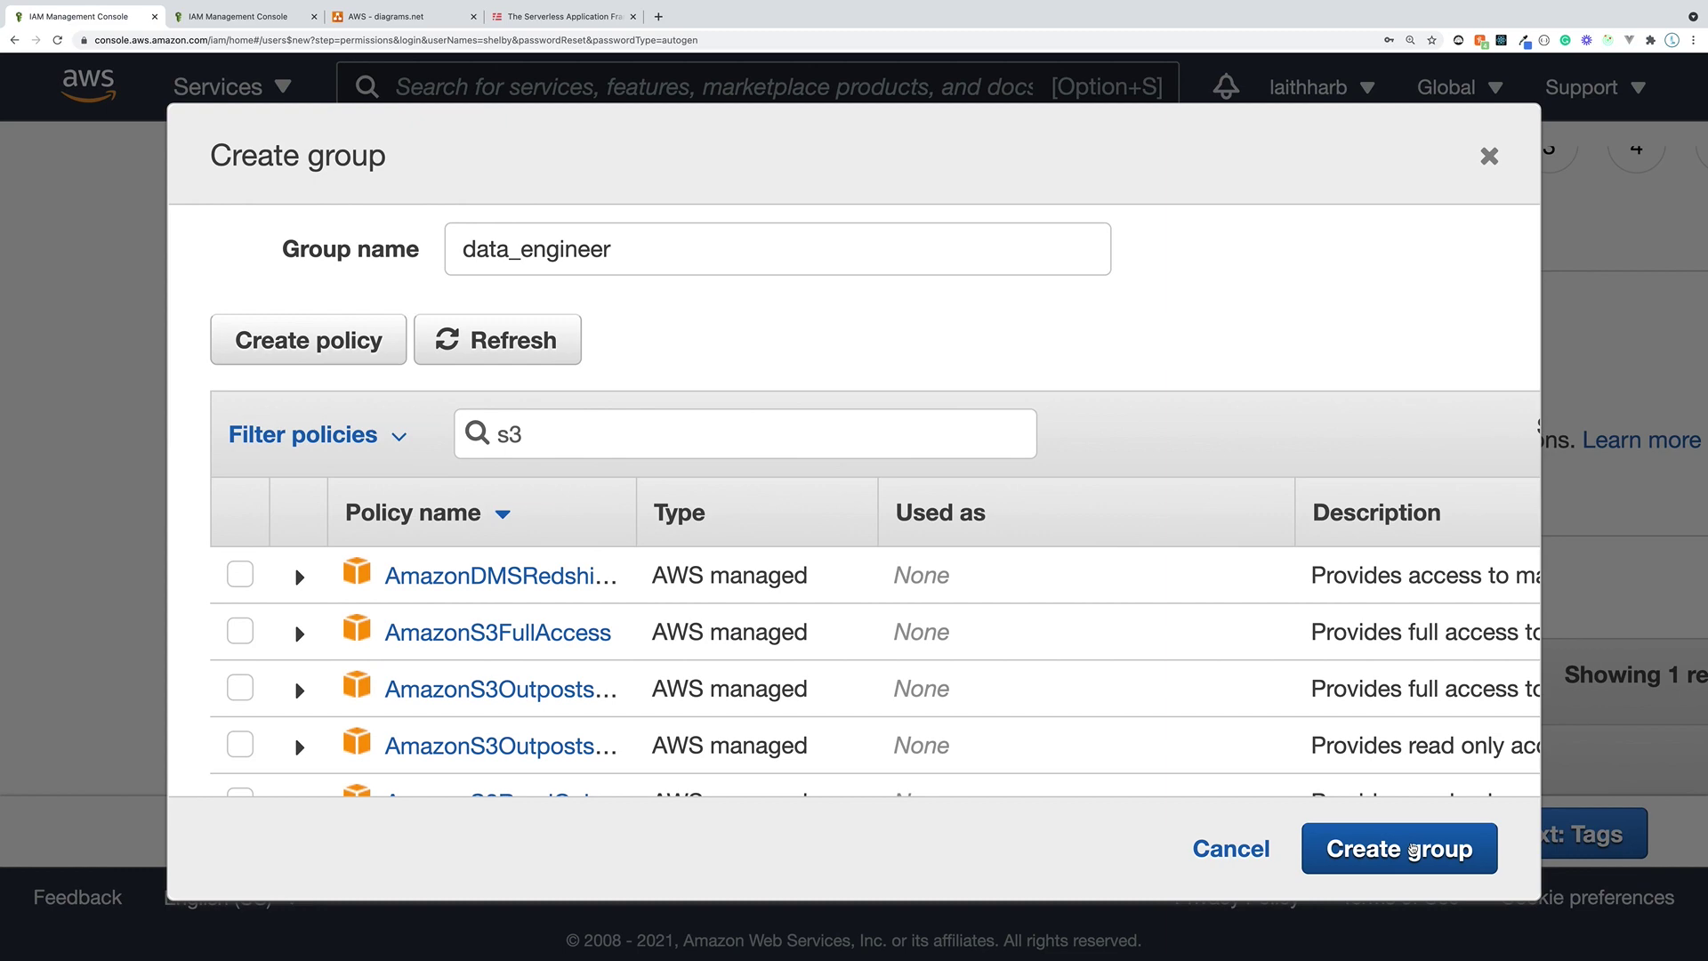
{"action": "left_click", "coordinate": [1412, 849]}
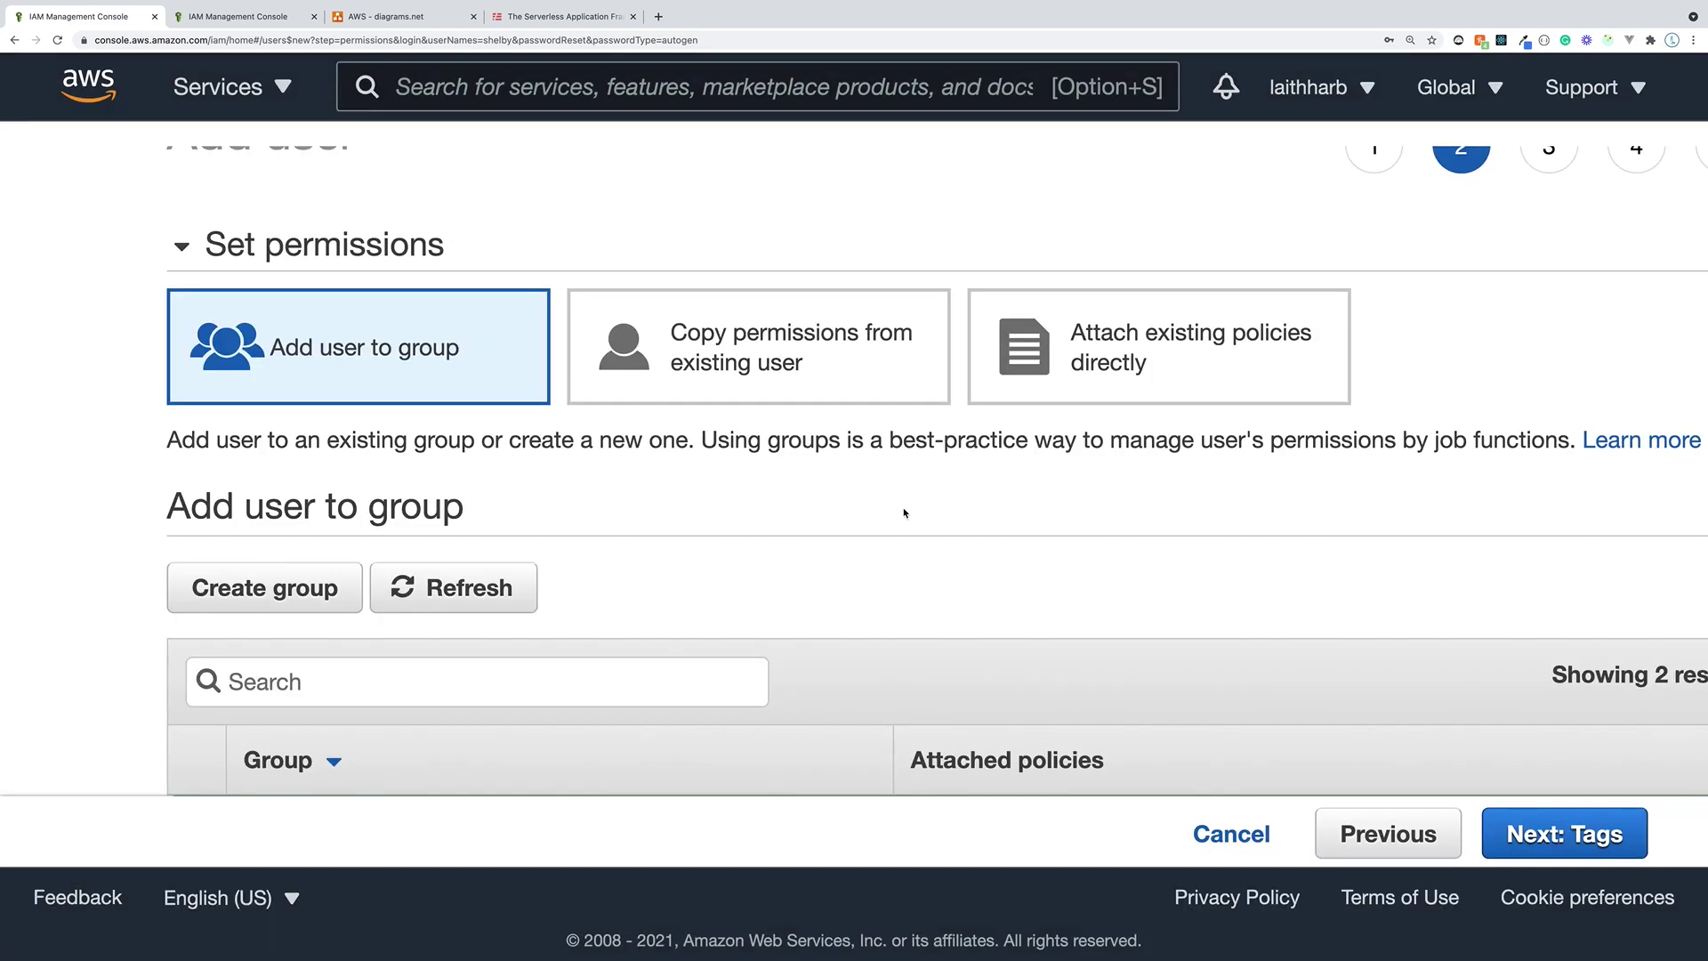
- Keep data_engineer as the new user's group, skip the tags and proceed to the user review
{"action": "scroll", "coordinate": [904, 513], "scroll_direction": "down", "scroll_amount": 3}
{"action": "scroll", "coordinate": [421, 431], "scroll_direction": "up", "scroll_amount": 3}
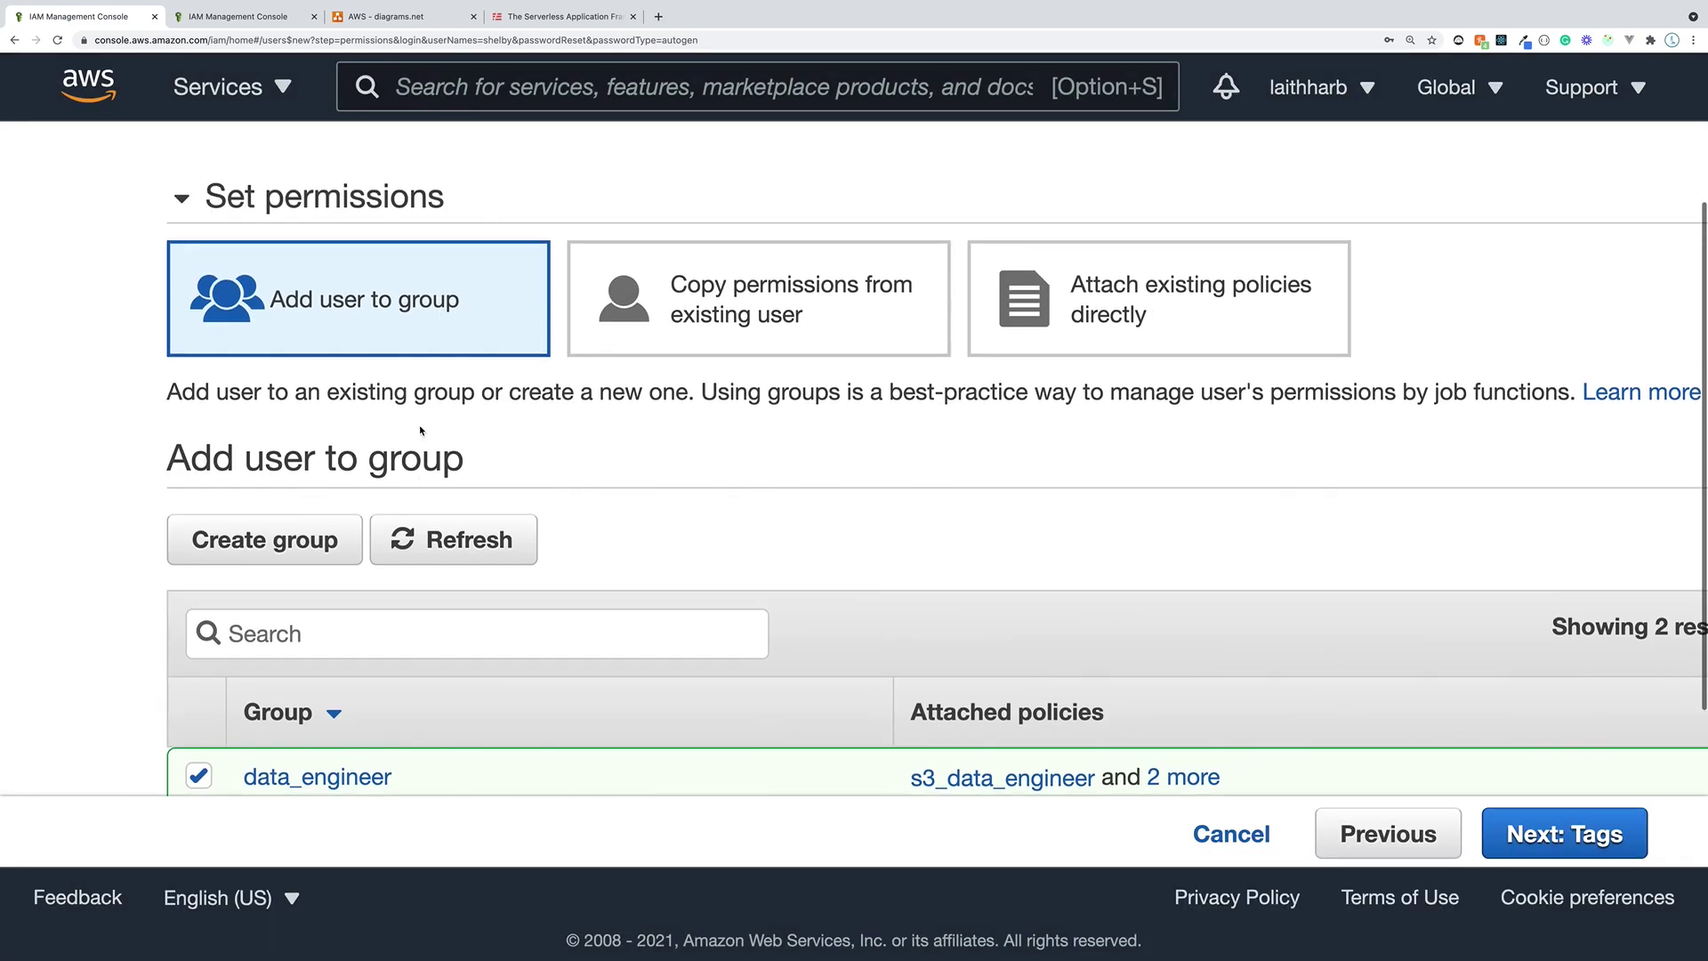
{"action": "scroll", "coordinate": [421, 430], "scroll_direction": "down", "scroll_amount": 3}
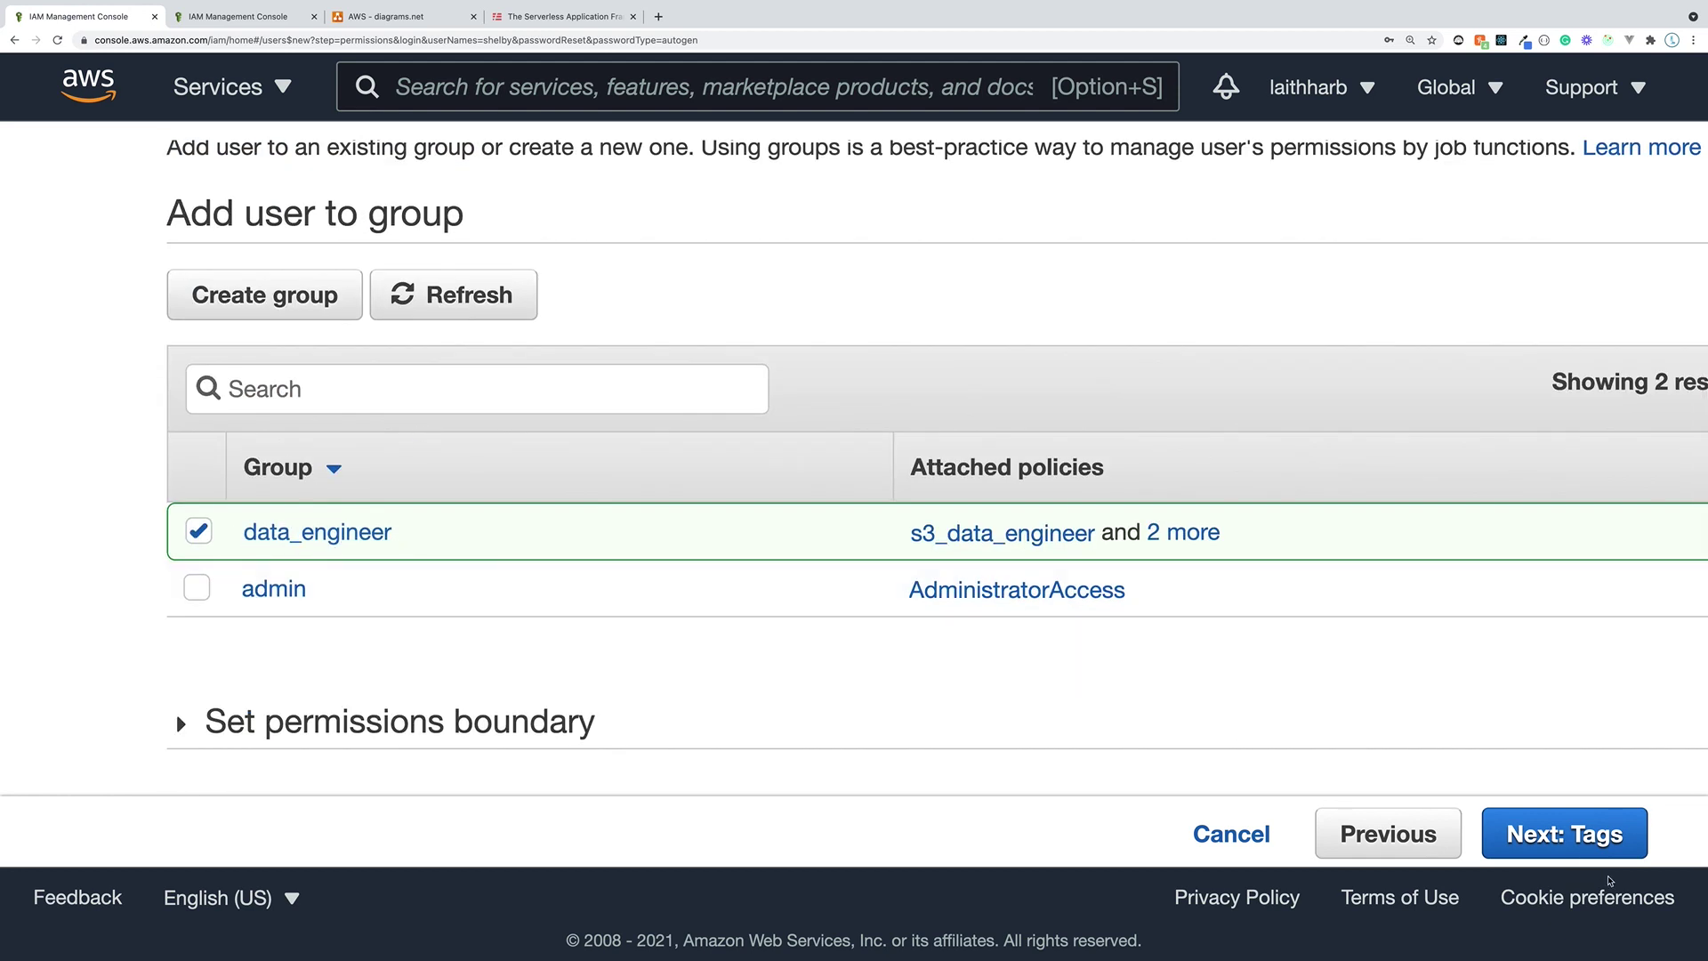
{"action": "left_click", "coordinate": [1588, 838]}
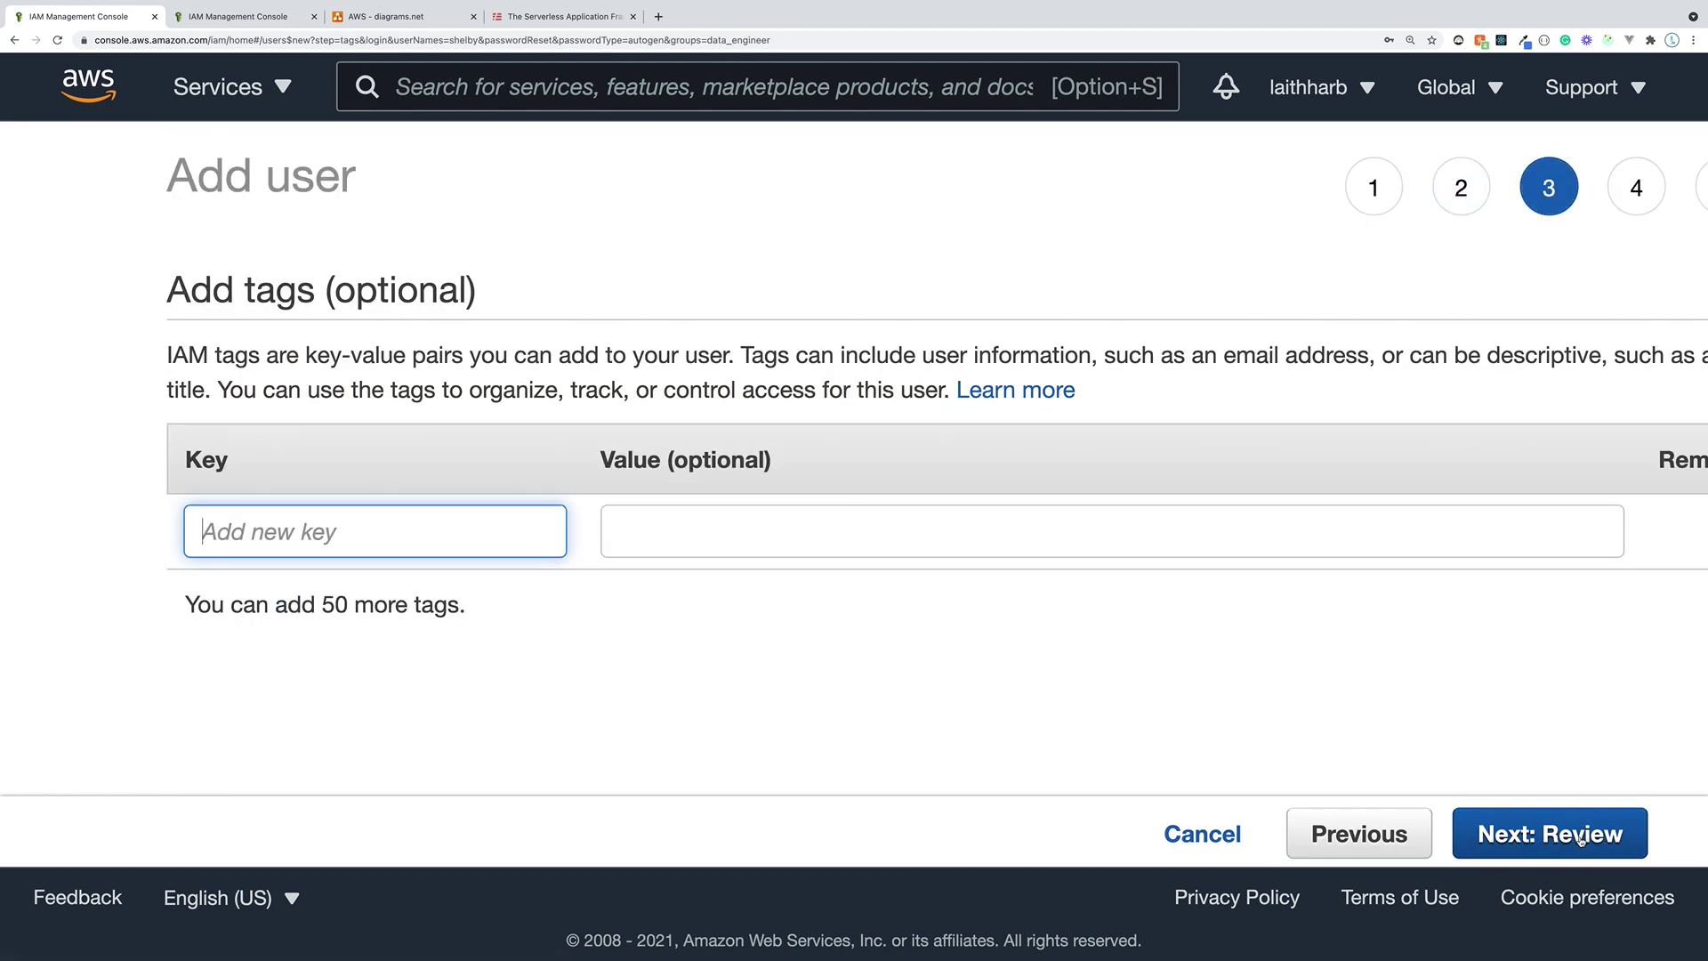
{"action": "left_click", "coordinate": [1579, 839]}
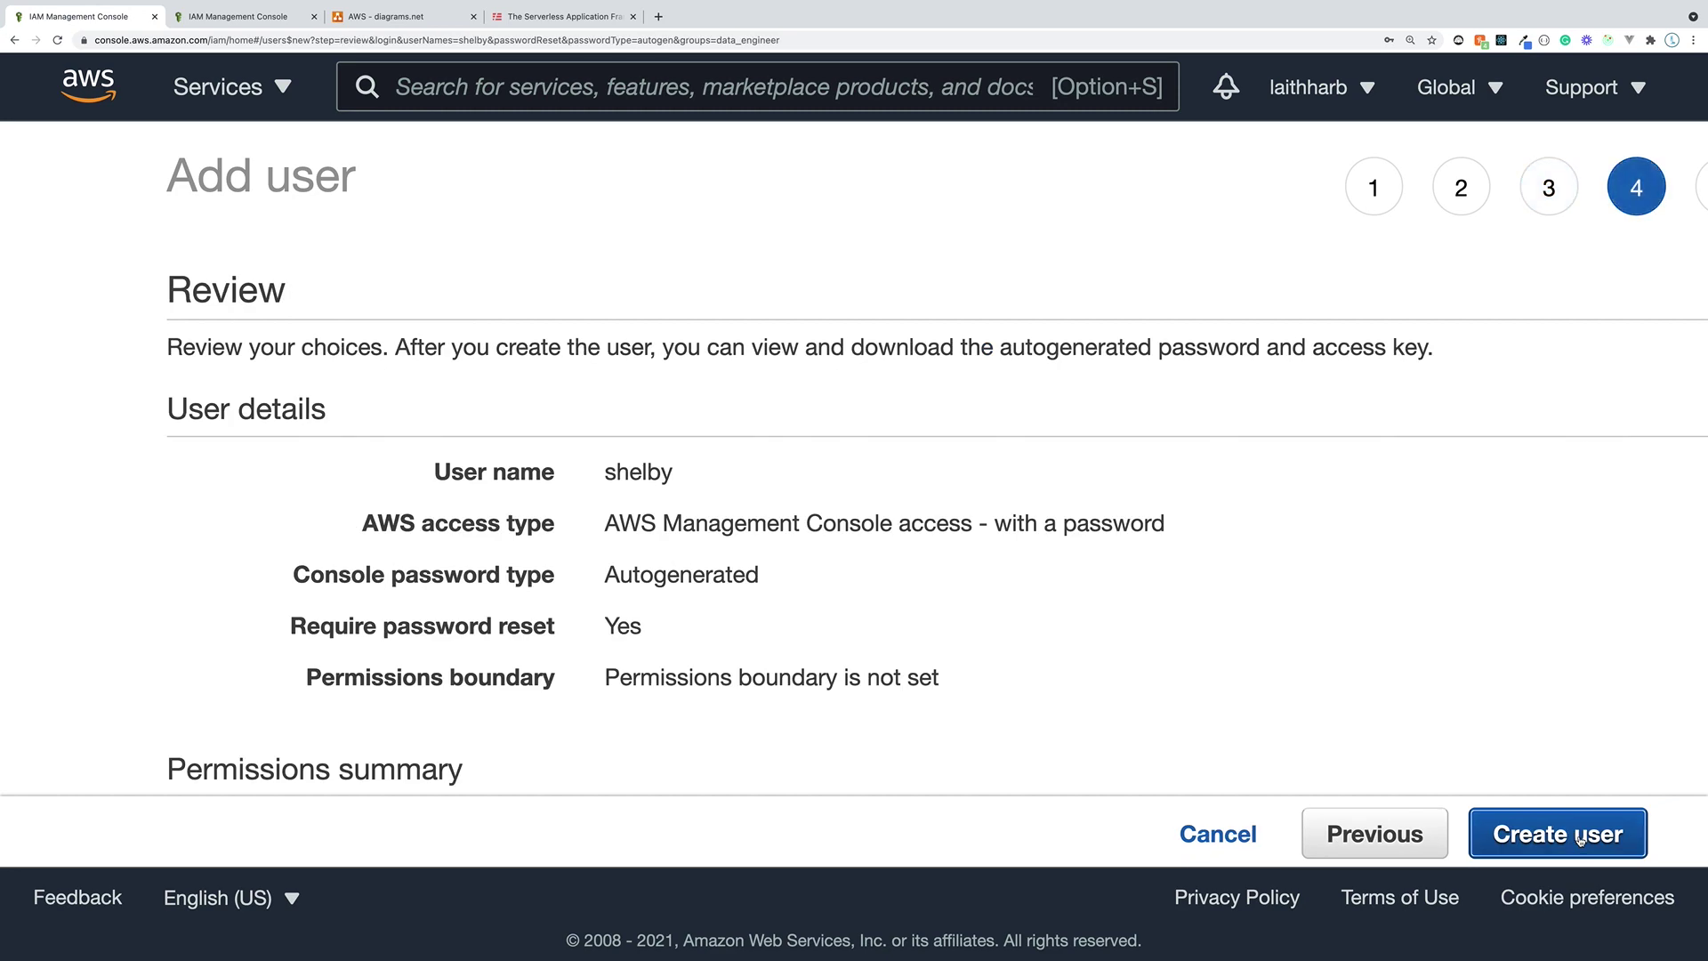
- Check the user's permissions summary, then open the data_engineer group separately and examine its attached permissions policies
{"action": "scroll", "coordinate": [774, 484], "scroll_direction": "down", "scroll_amount": 5}
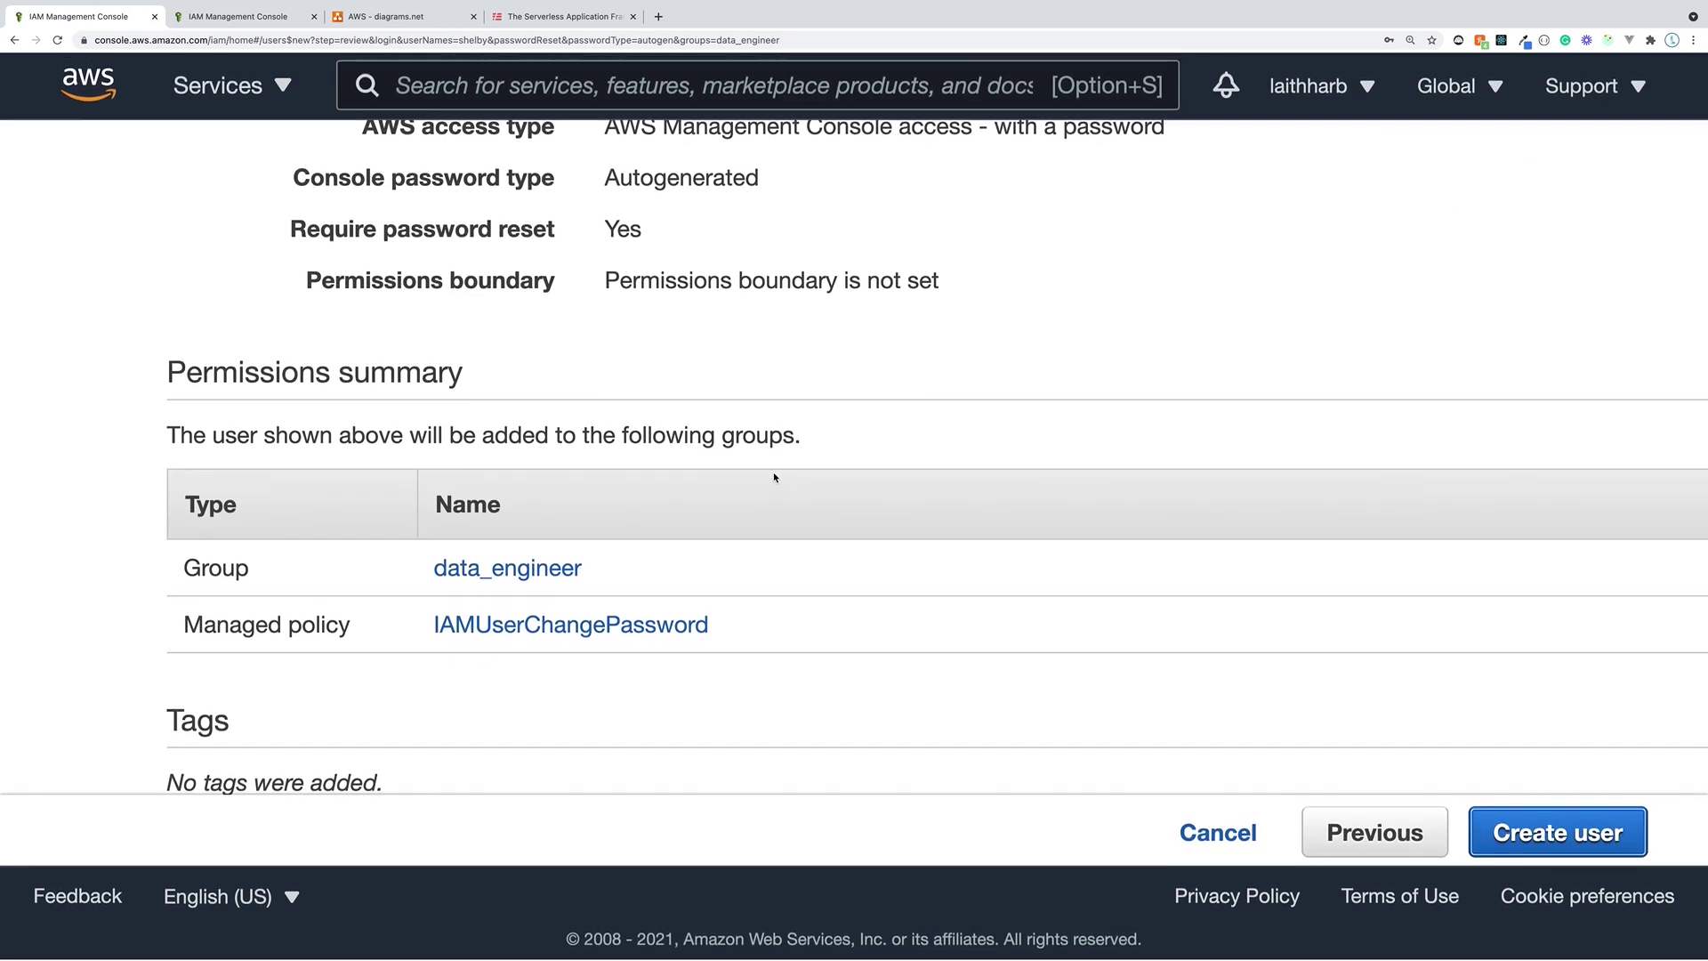
{"action": "scroll", "coordinate": [848, 450], "scroll_direction": "up", "scroll_amount": 1}
{"action": "scroll", "coordinate": [847, 450], "scroll_direction": "up", "scroll_amount": 3}
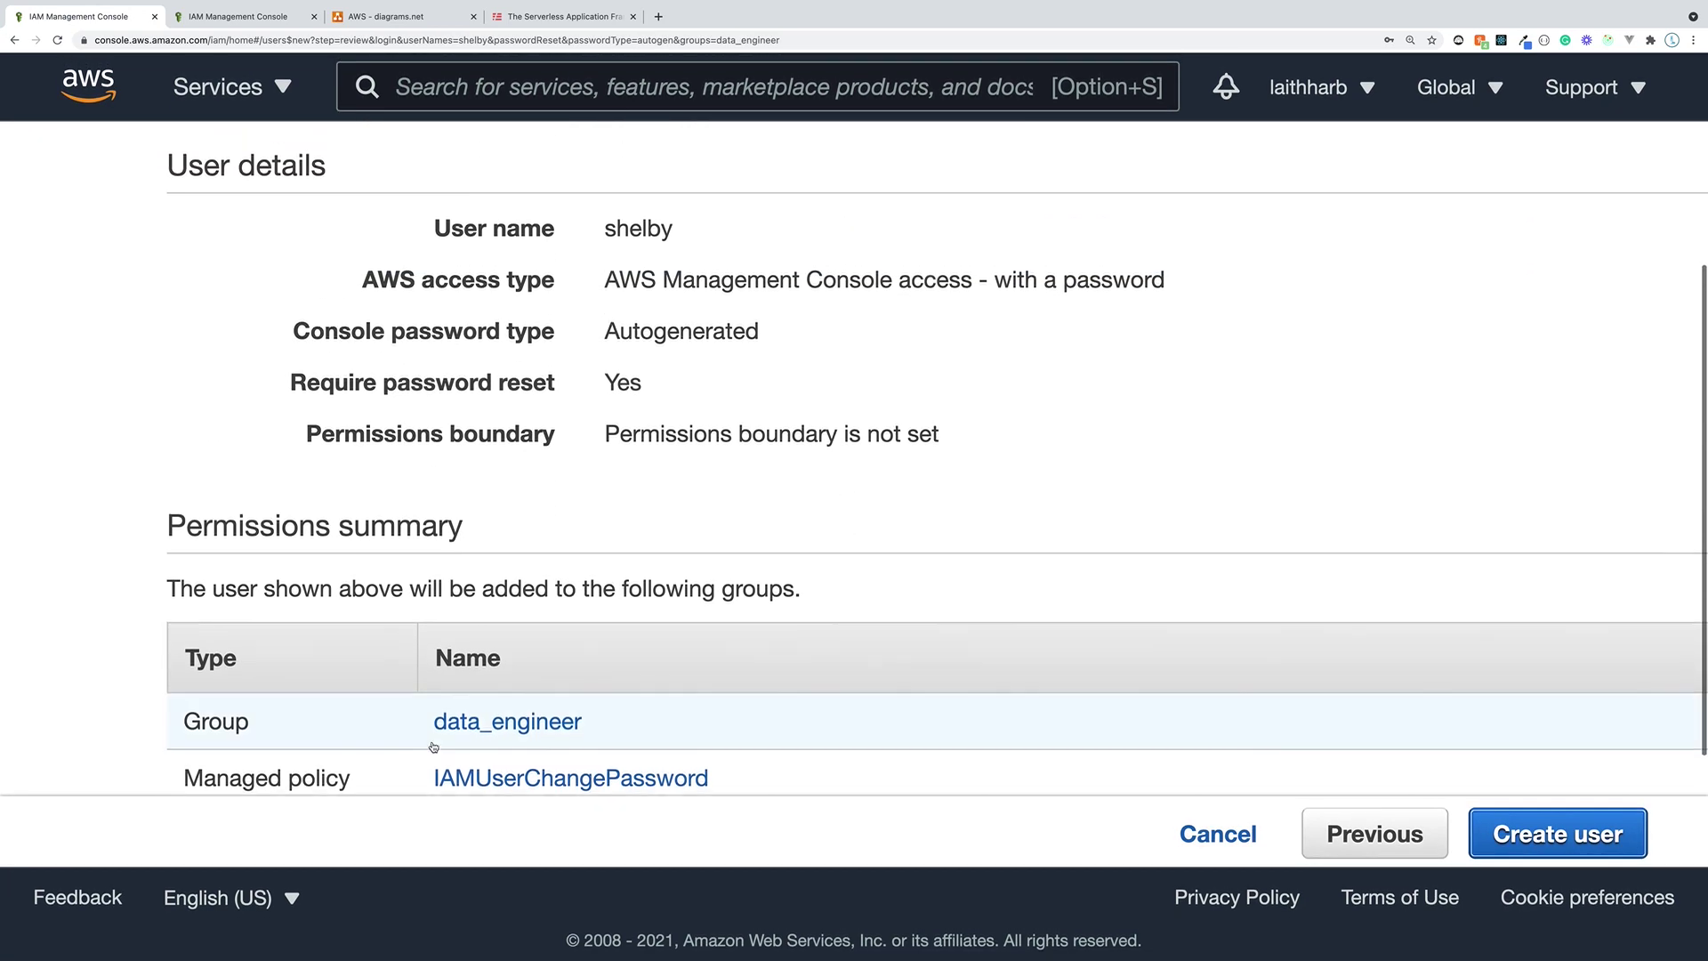
{"action": "right_click", "coordinate": [522, 731]}
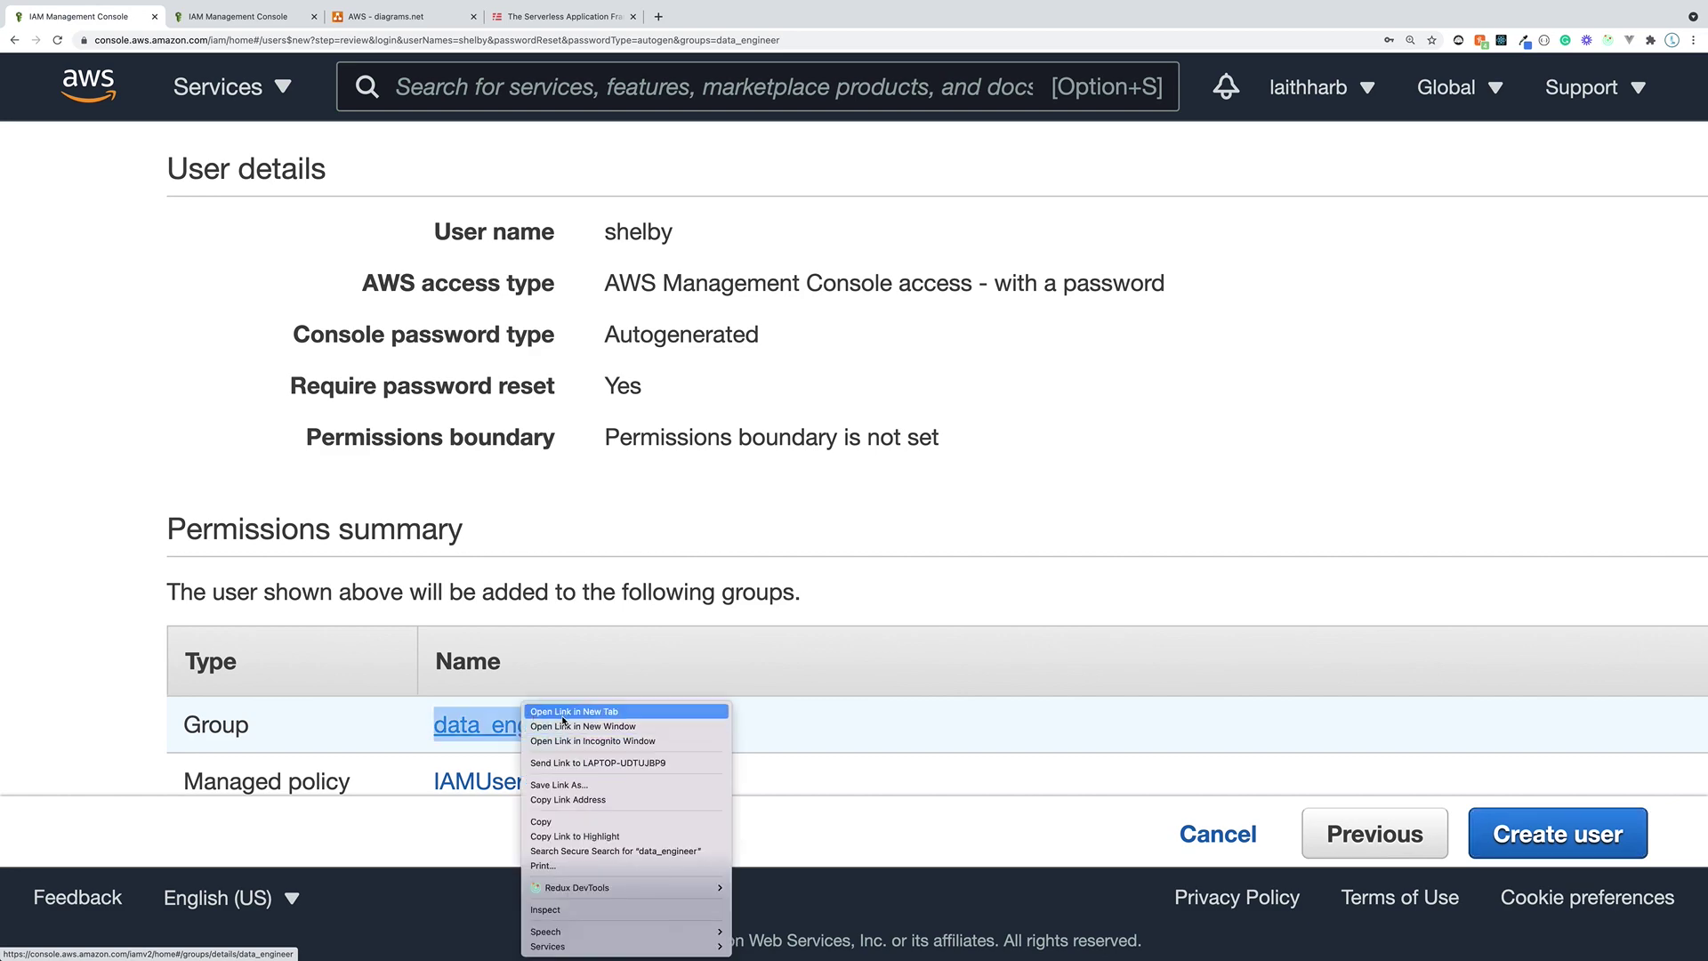
{"action": "left_click", "coordinate": [569, 709]}
{"action": "left_click", "coordinate": [401, 16]}
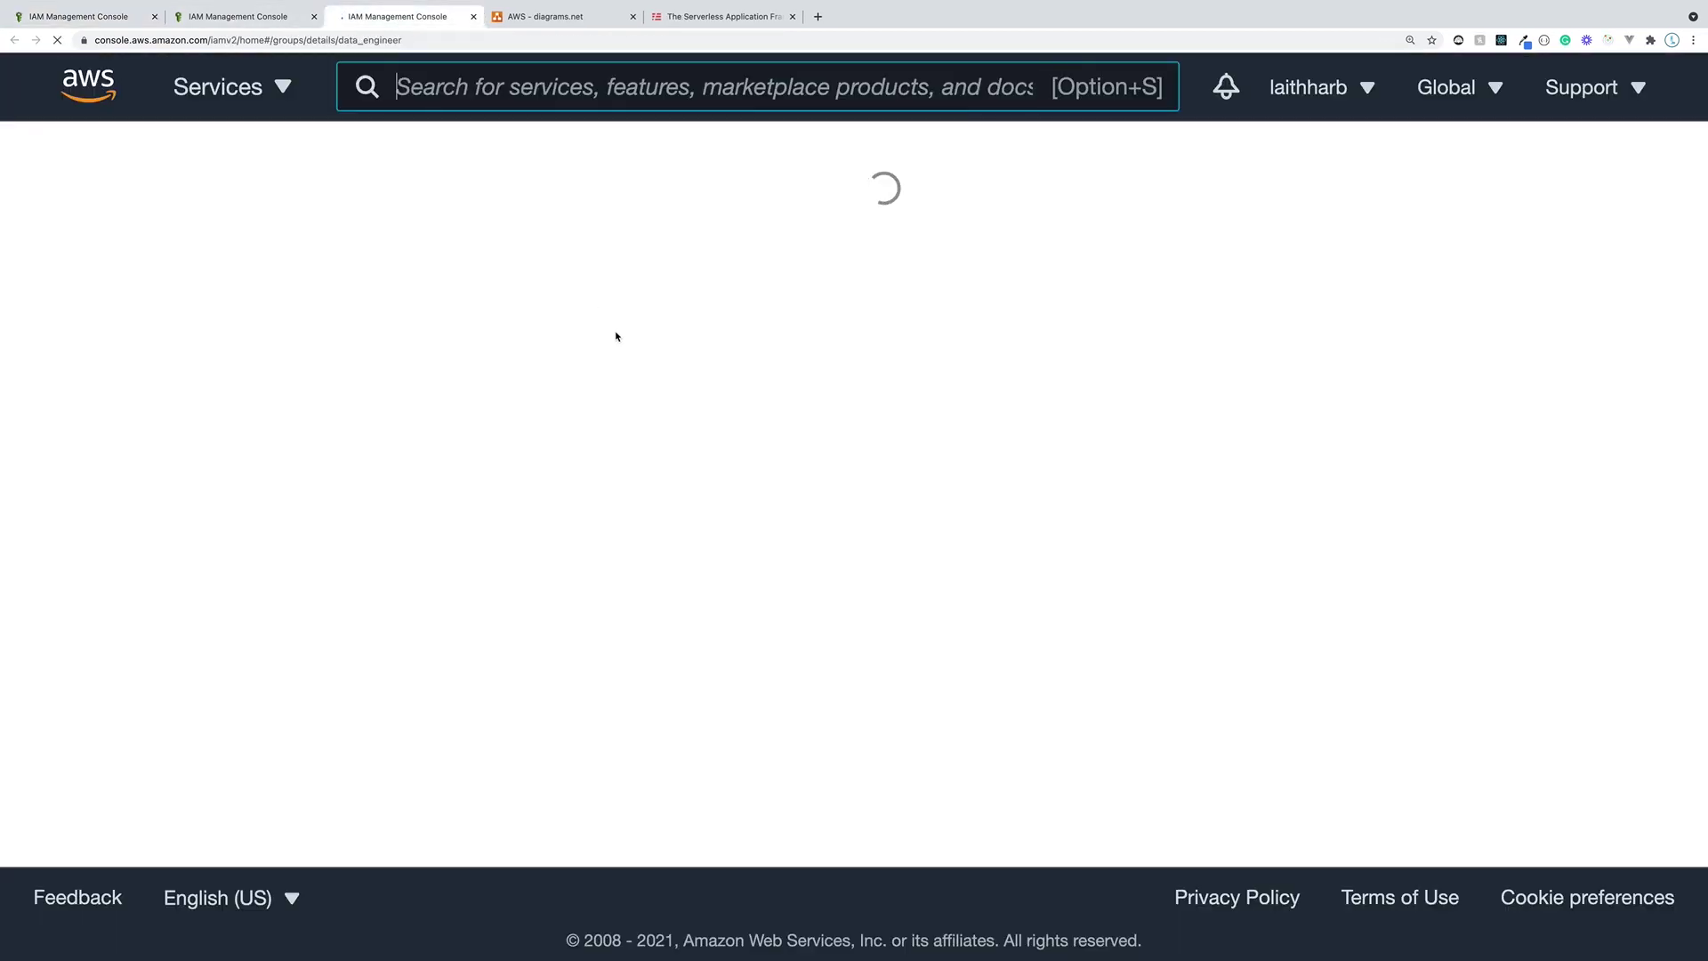
{"action": "scroll", "coordinate": [795, 397], "scroll_direction": "down", "scroll_amount": 5}
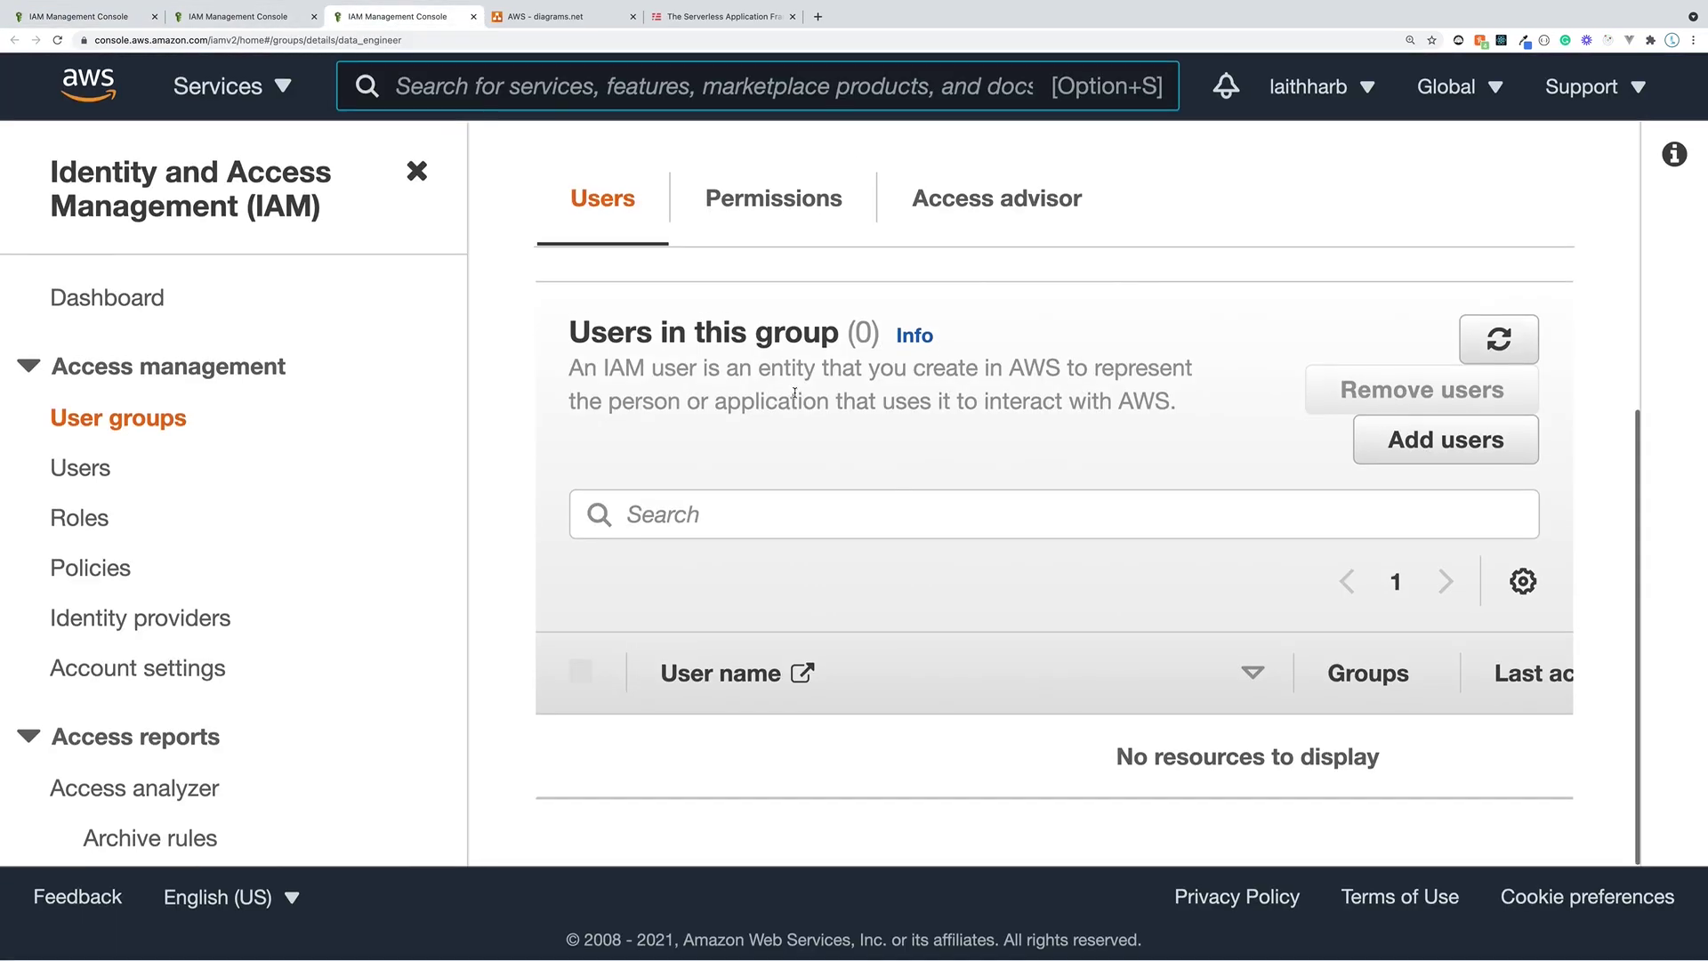
{"action": "scroll", "coordinate": [795, 396], "scroll_direction": "up", "scroll_amount": 3}
{"action": "scroll", "coordinate": [795, 397], "scroll_direction": "up", "scroll_amount": 1}
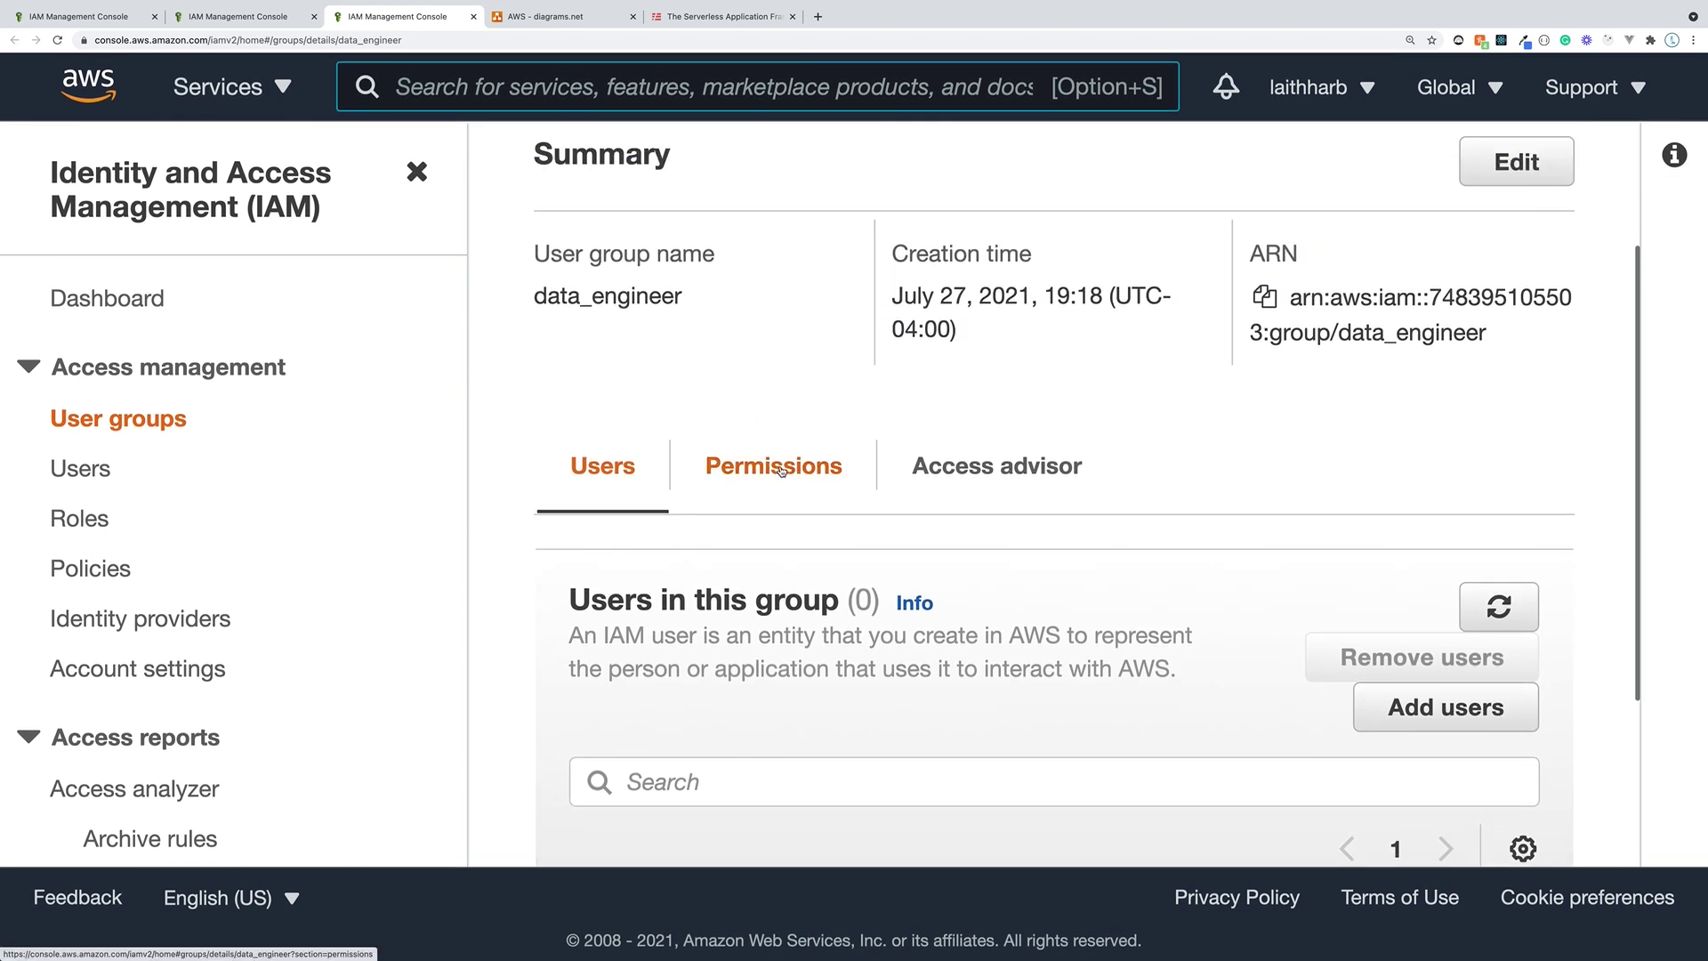
{"action": "left_click", "coordinate": [781, 468]}
{"action": "scroll", "coordinate": [929, 445], "scroll_direction": "down", "scroll_amount": 4}
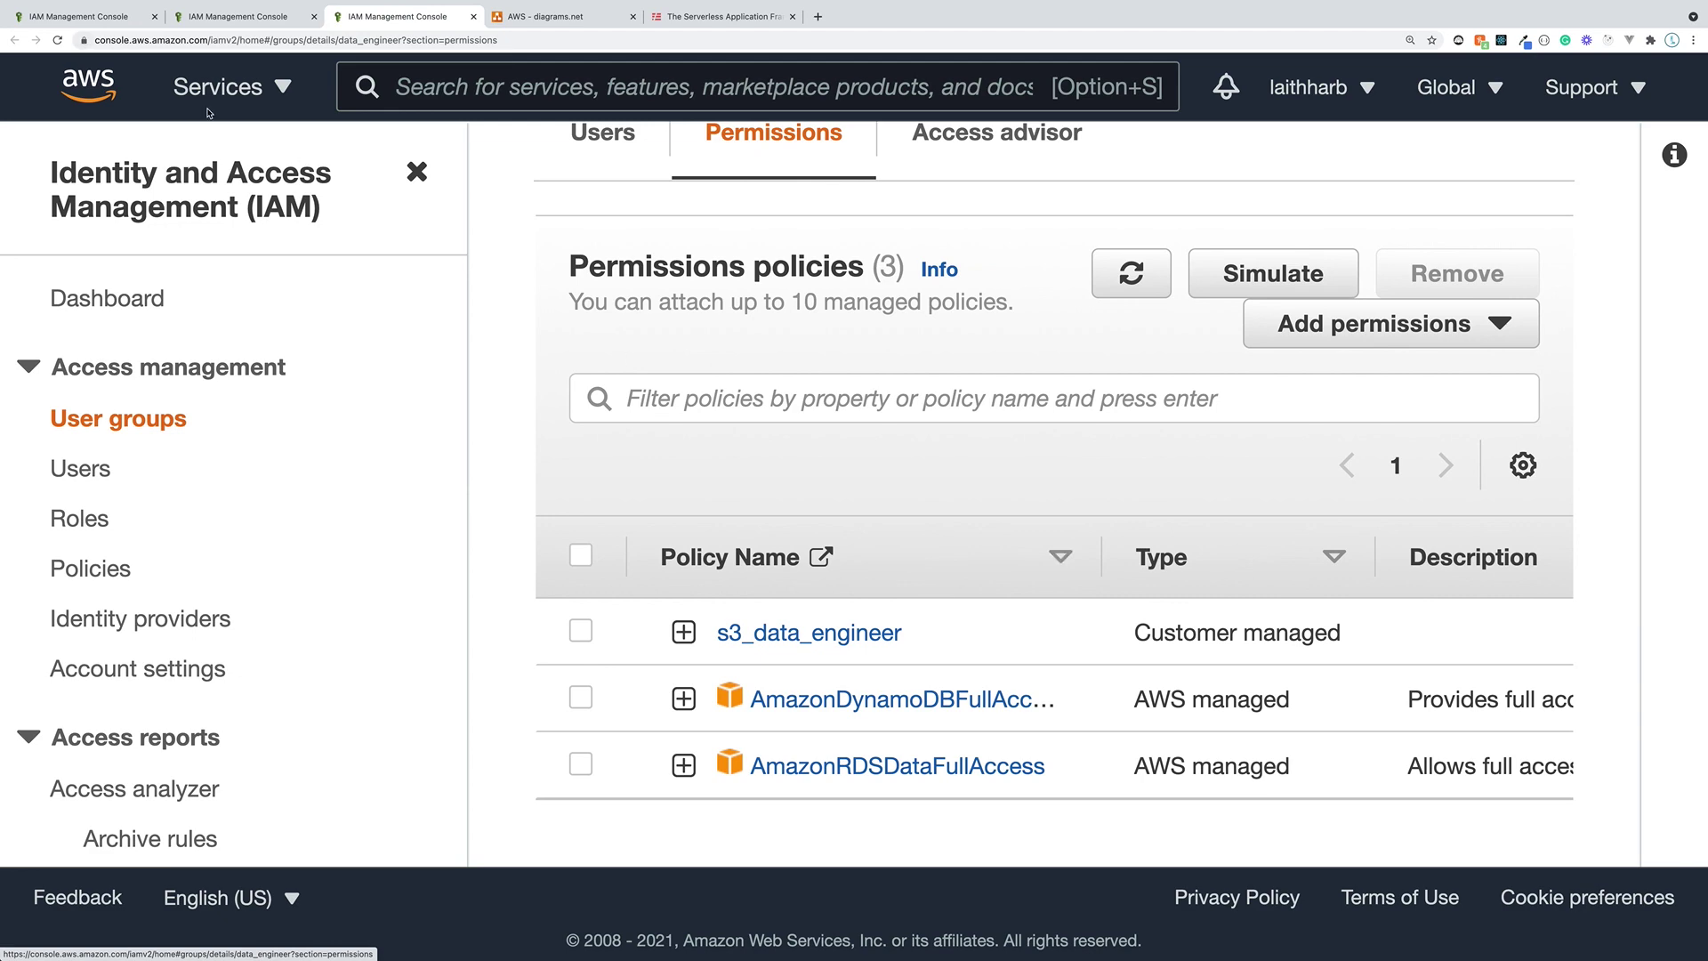
- Return to the user review and create the new user
{"action": "left_click", "coordinate": [80, 17]}
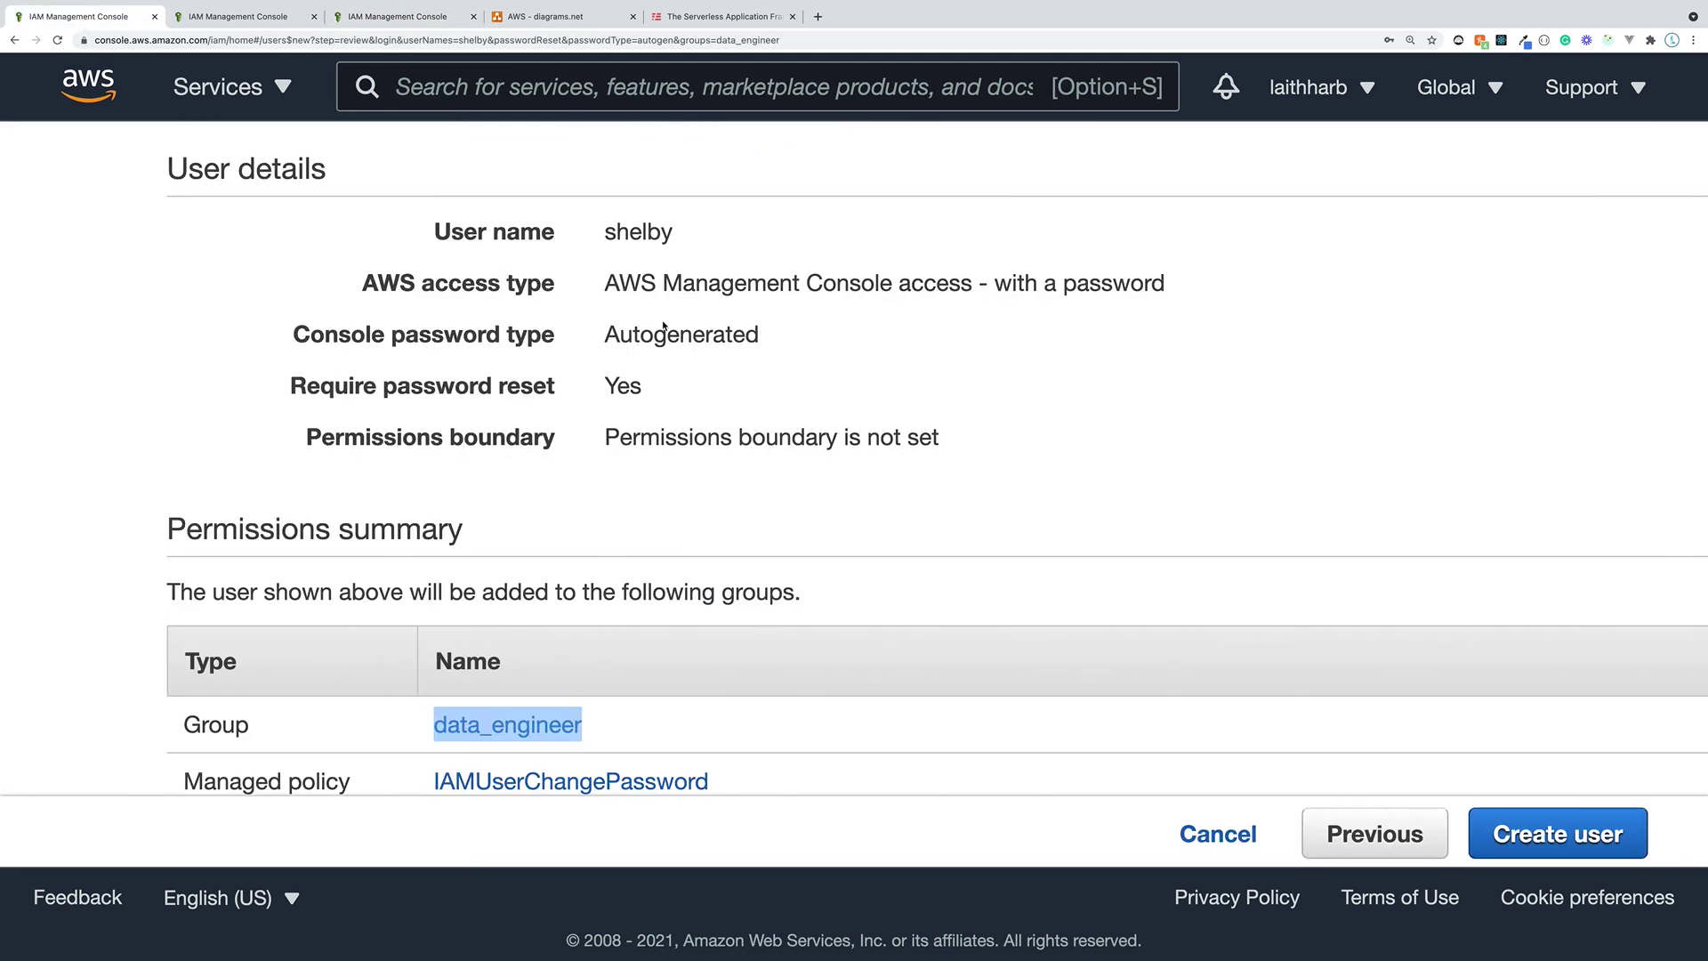
{"action": "left_click", "coordinate": [1635, 831]}
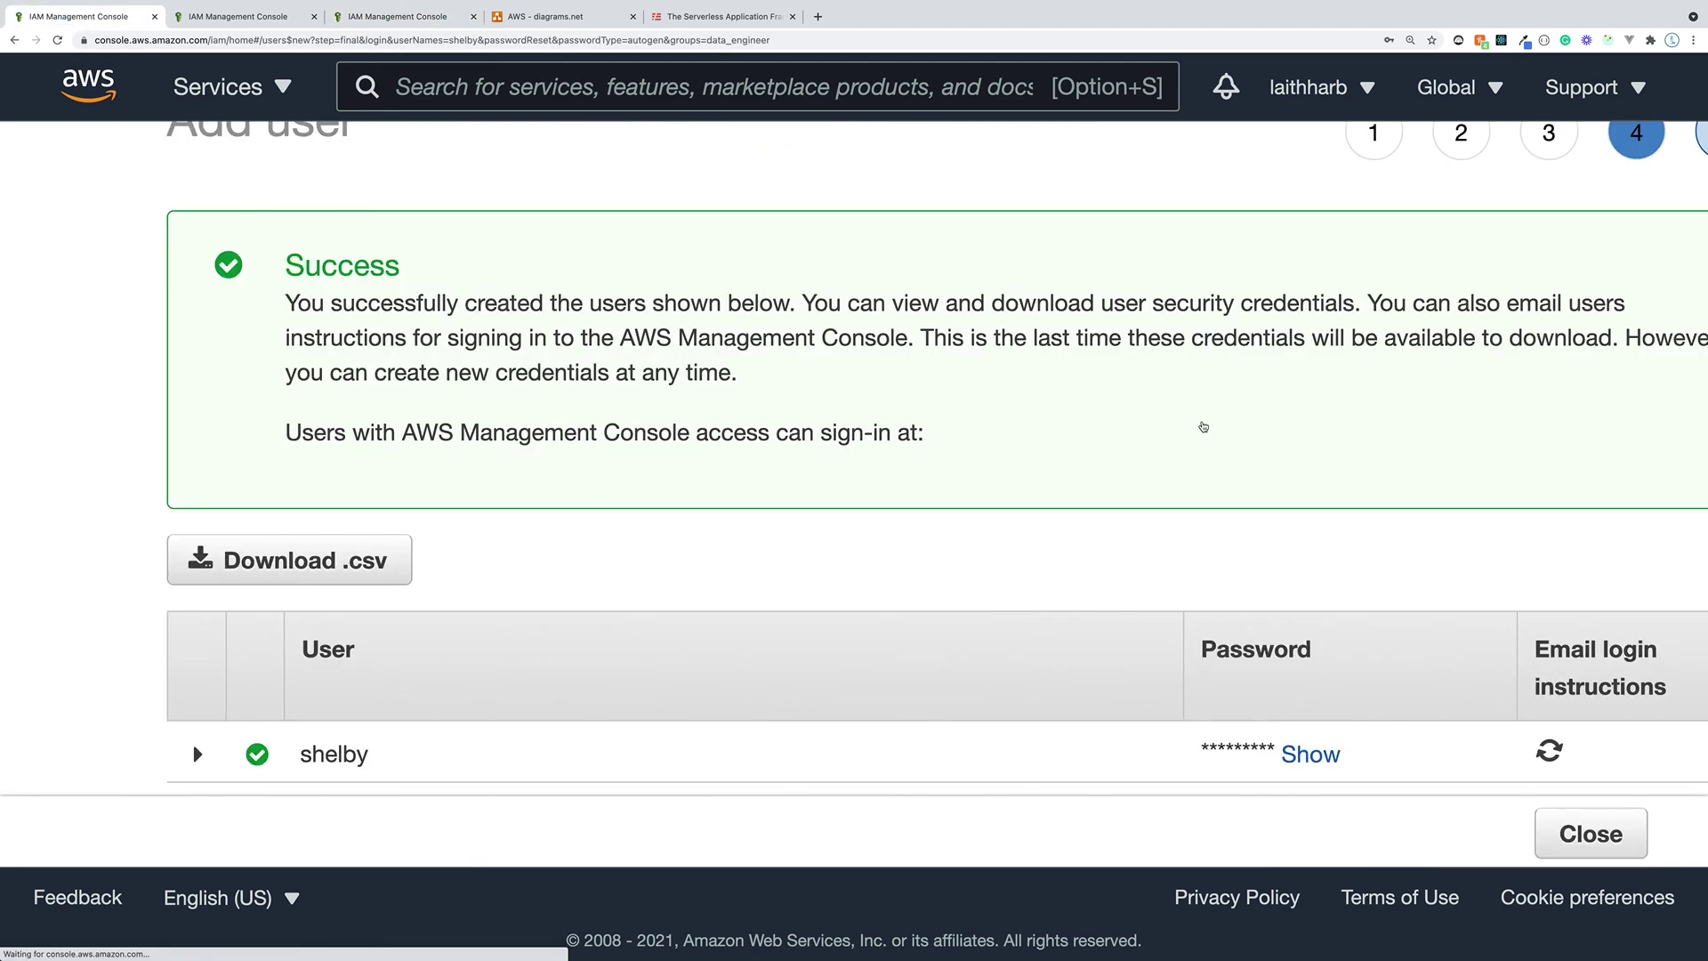
- Copy the AWS Management Console sign-in link for the new user and switch to Safari
{"action": "left_click_drag", "start_coordinate": [1552, 443], "coordinate": [935, 433]}
{"action": "key", "text": "super+c"}
{"action": "key", "text": "super+Tab"}
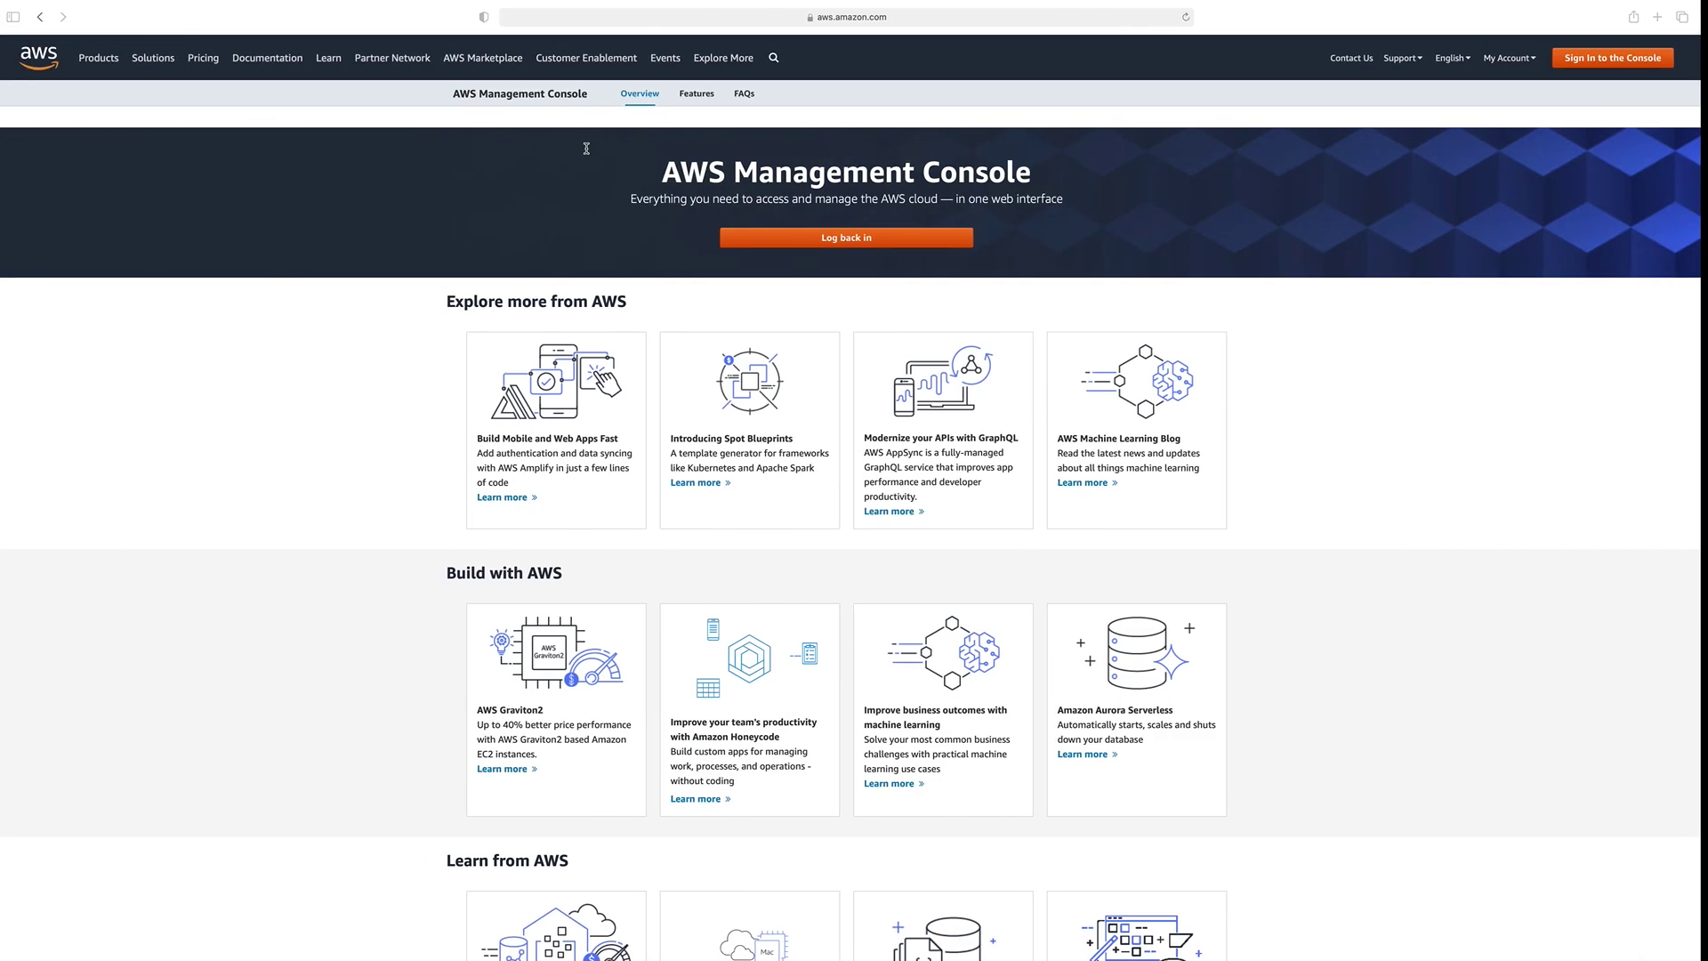
- Open the copied AWS Management Console sign-in link to reach the IAM user sign-in form
{"action": "left_click", "coordinate": [593, 17]}
{"action": "key", "text": "super+v"}
{"action": "key", "text": "Return"}
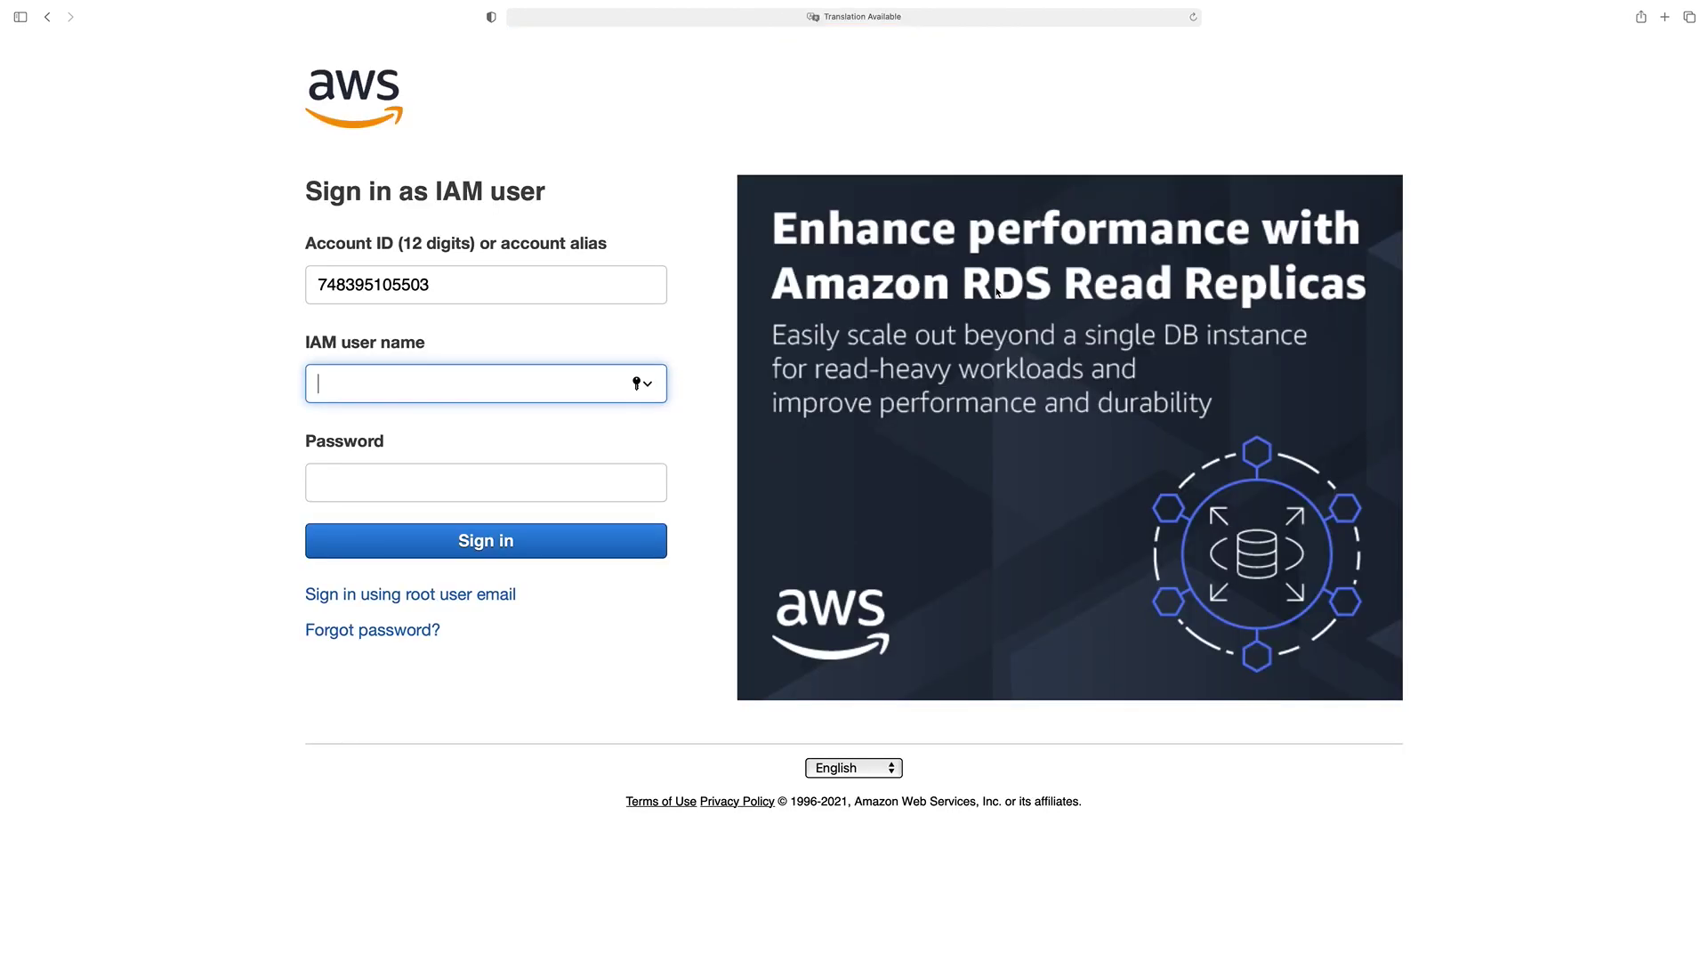
- Copy the new user's name from the user creation page in Chrome and enter it as the IAM user name in Safari
{"action": "key", "text": "super+Tab"}
{"action": "left_click_drag", "start_coordinate": [389, 754], "coordinate": [299, 754]}
{"action": "key", "text": "super+c"}
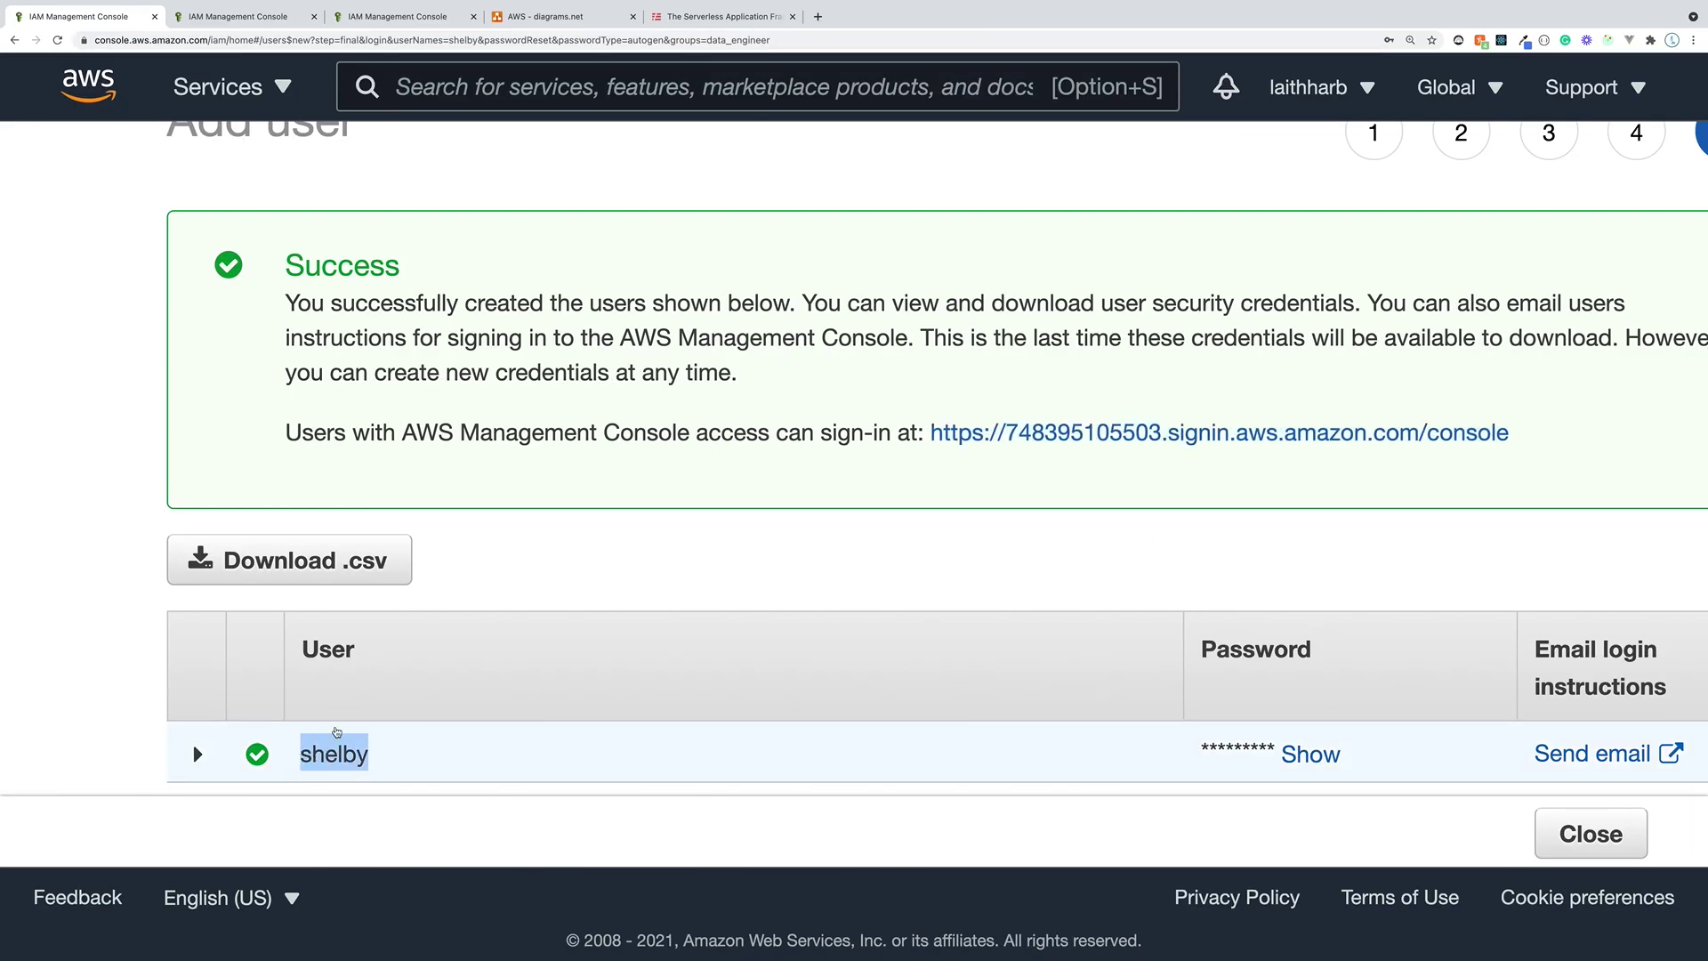
{"action": "key", "text": "super+Tab"}
{"action": "left_click", "coordinate": [458, 396]}
{"action": "key", "text": "super+v"}
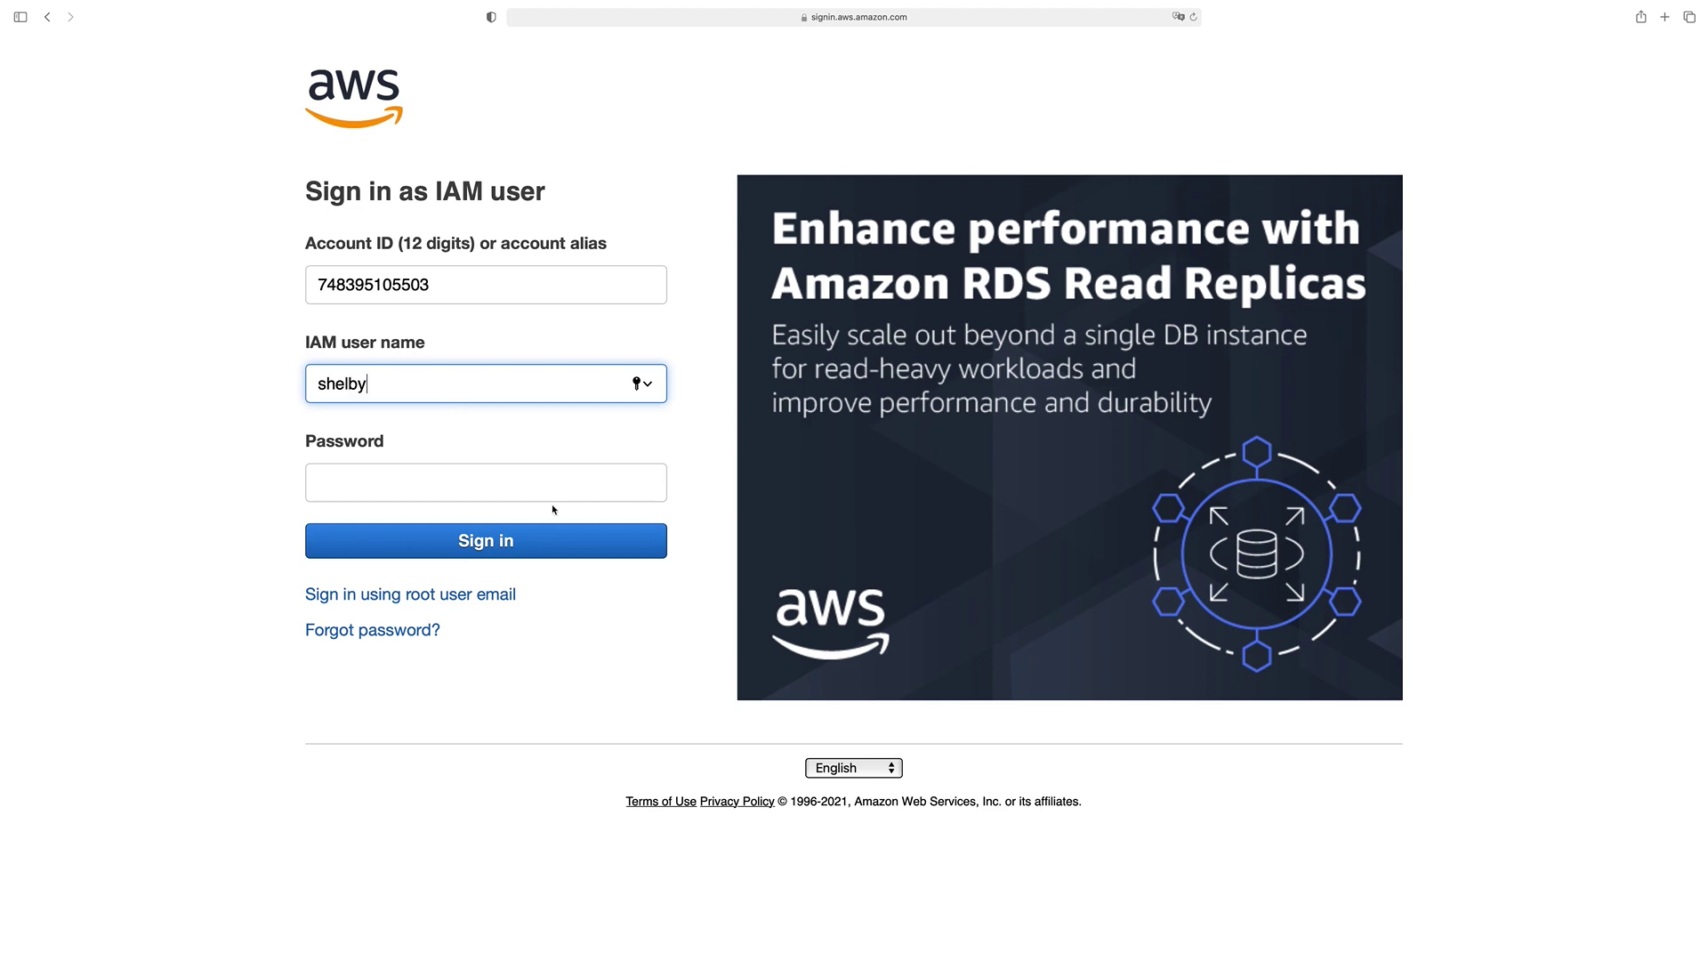
- Reveal and copy the generated password in Chrome, enter it in Safari's password field and sign in as the IAM user
{"action": "key", "text": "super+Tab"}
{"action": "left_click", "coordinate": [1310, 756]}
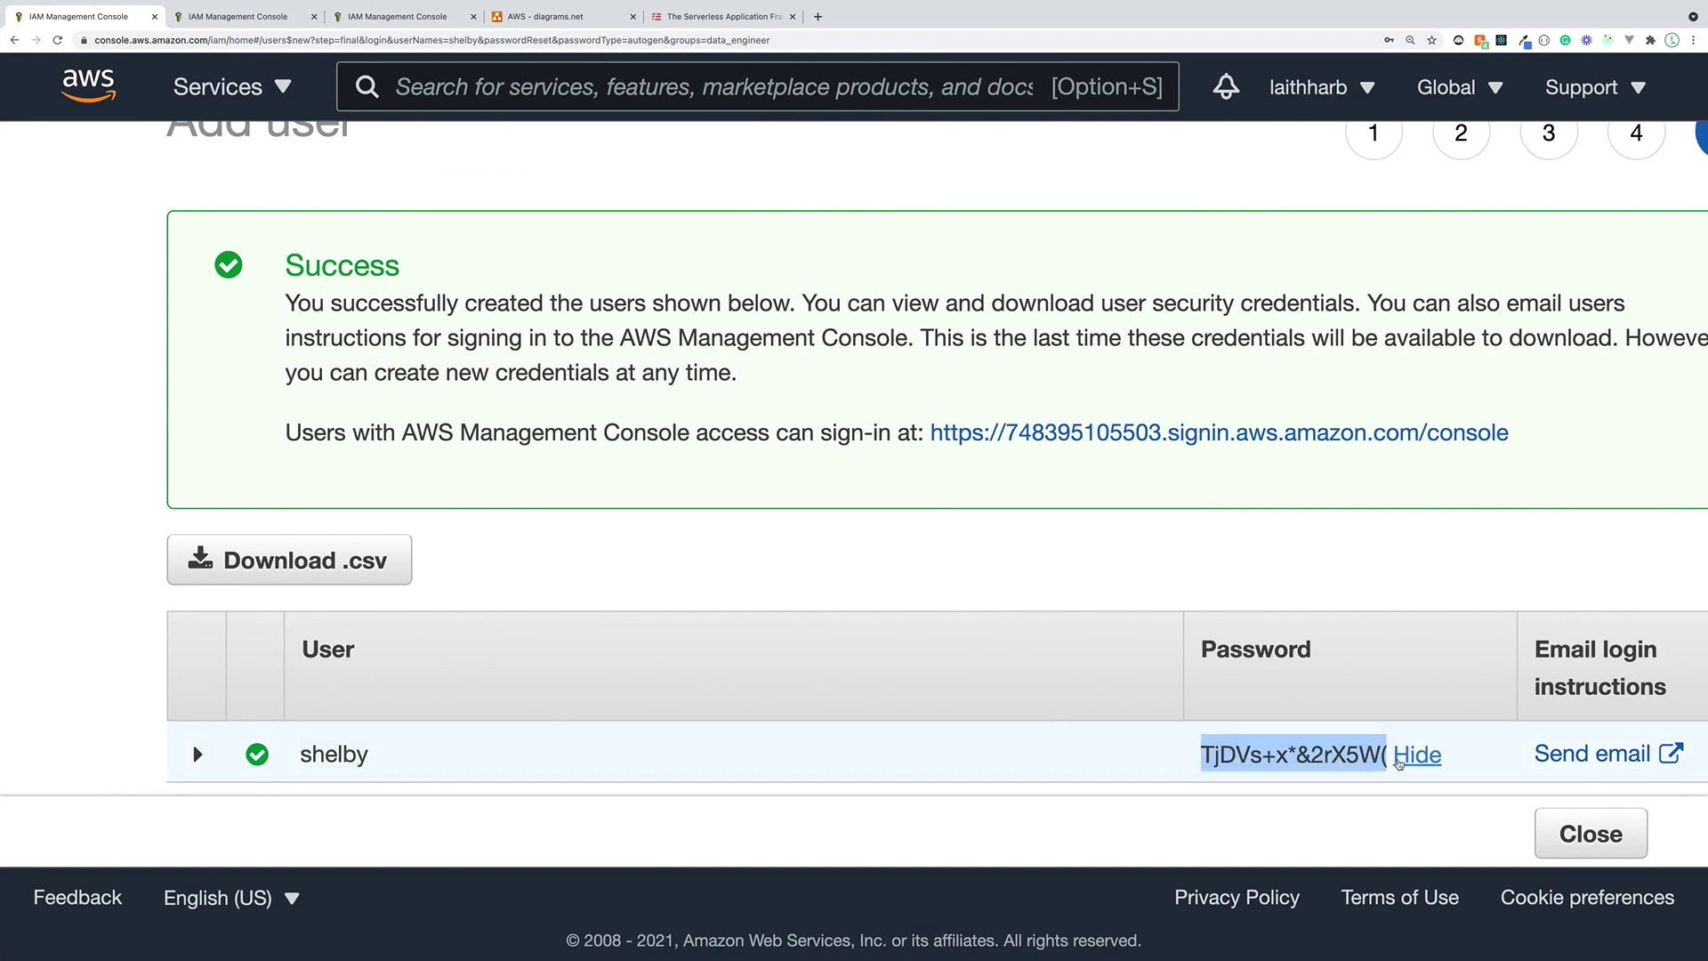
{"action": "key", "text": "super+Tab"}
{"action": "left_click", "coordinate": [464, 472]}
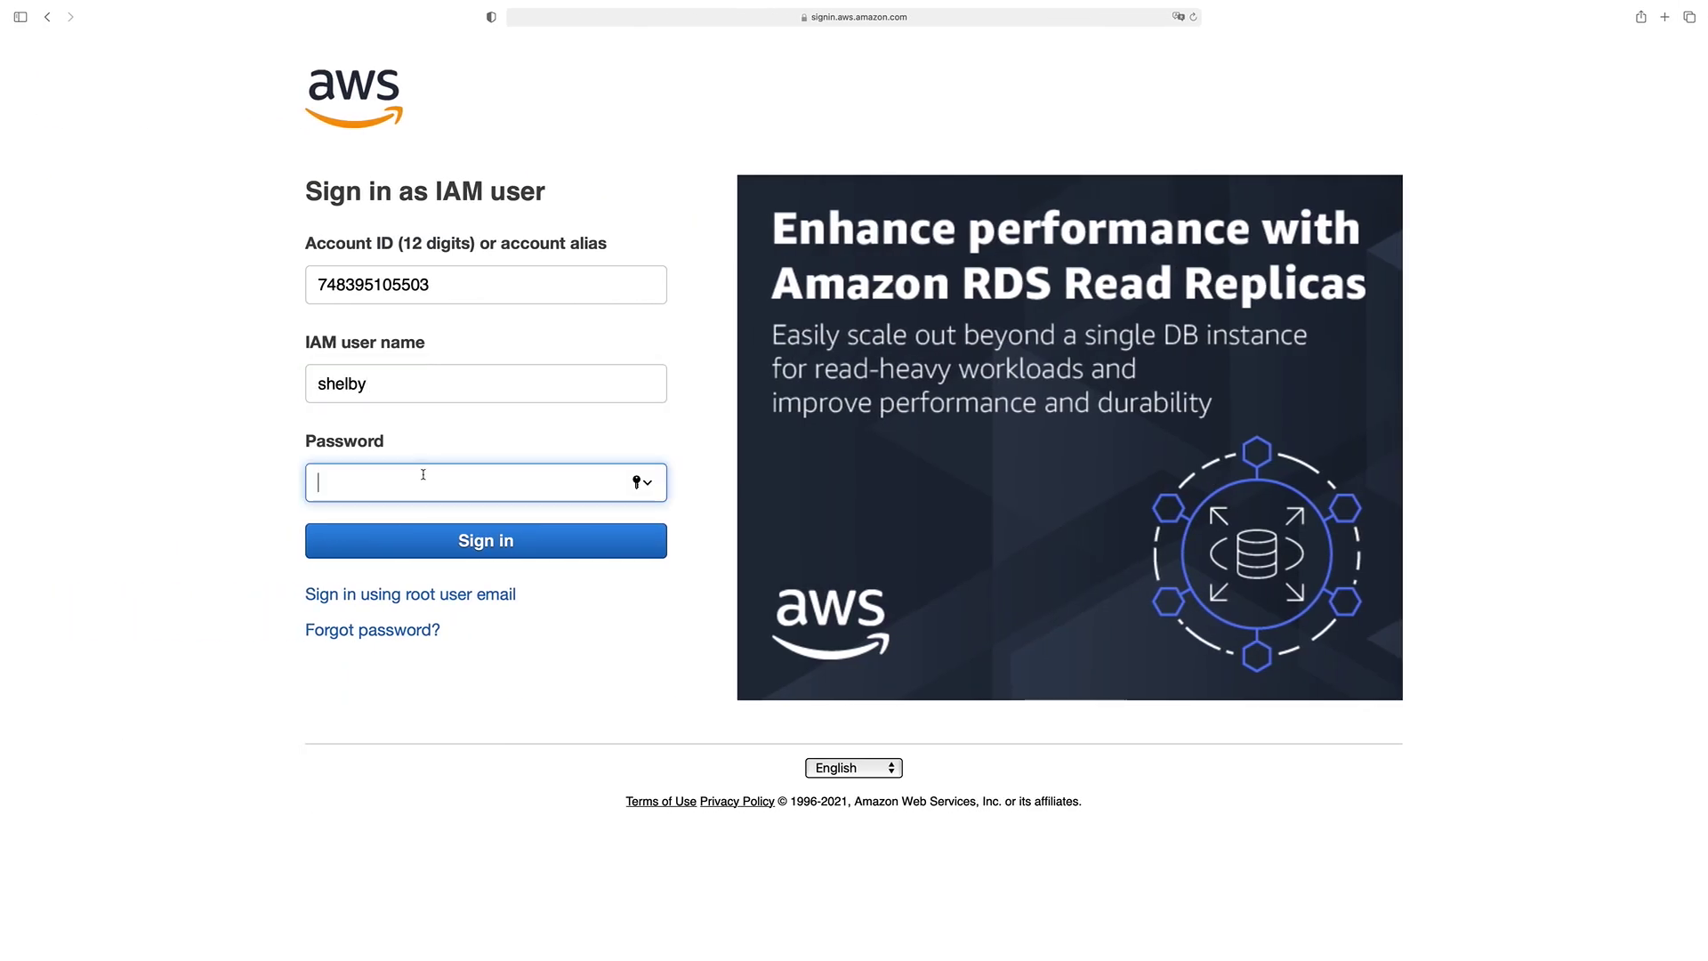
{"action": "key", "text": "super+v"}
{"action": "left_click", "coordinate": [519, 544]}
- Try to change the IAM user's password by entering the old password, a new password and its repetition
{"action": "left_click", "coordinate": [701, 317]}
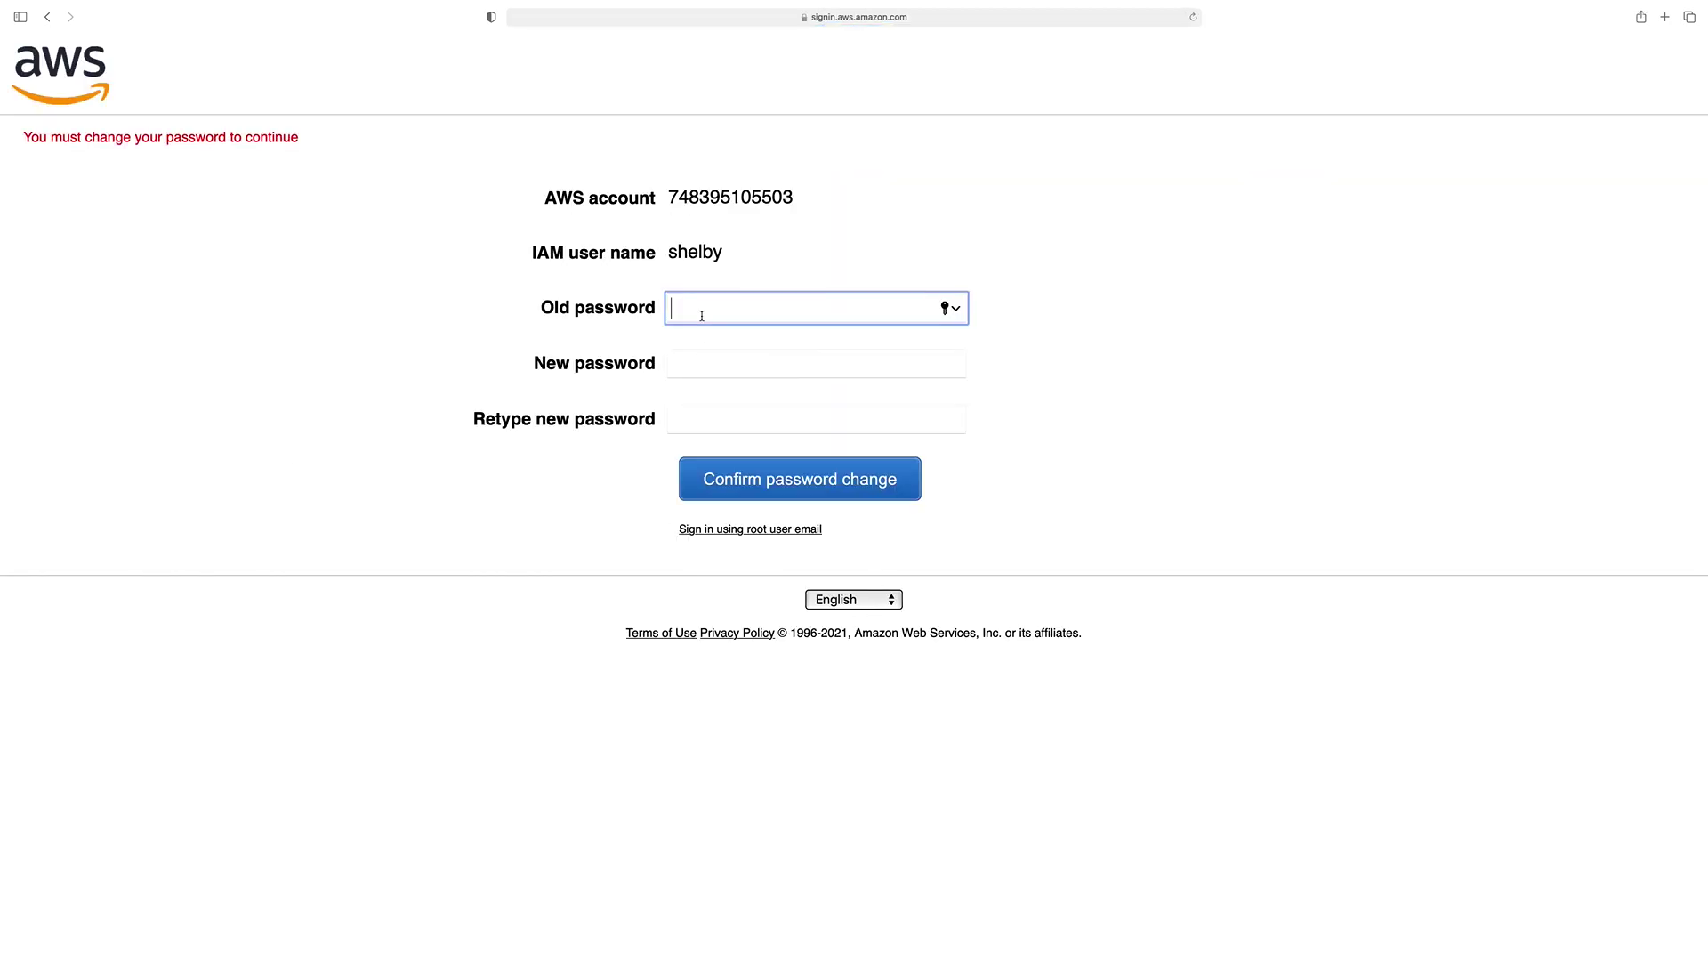
{"action": "key", "text": "super+v"}
{"action": "left_click", "coordinate": [710, 357]}
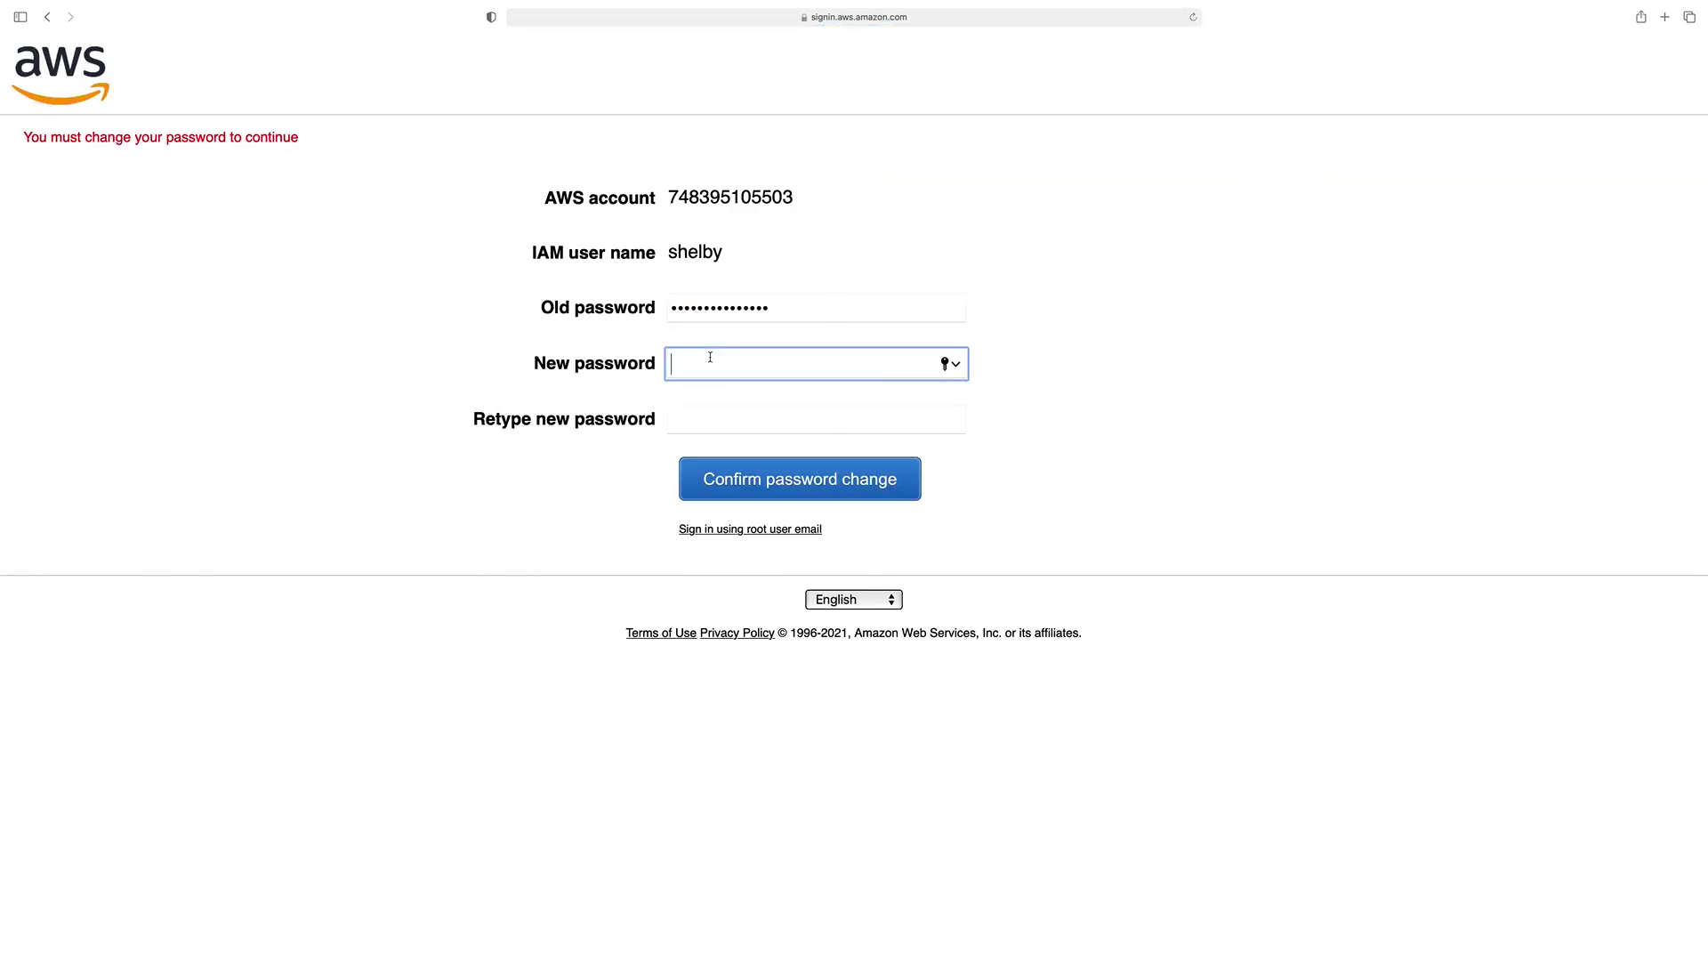
{"action": "type", "text": "•••••••••••••••••••"}
{"action": "key", "text": "Tab"}
{"action": "type", "text": "•"}
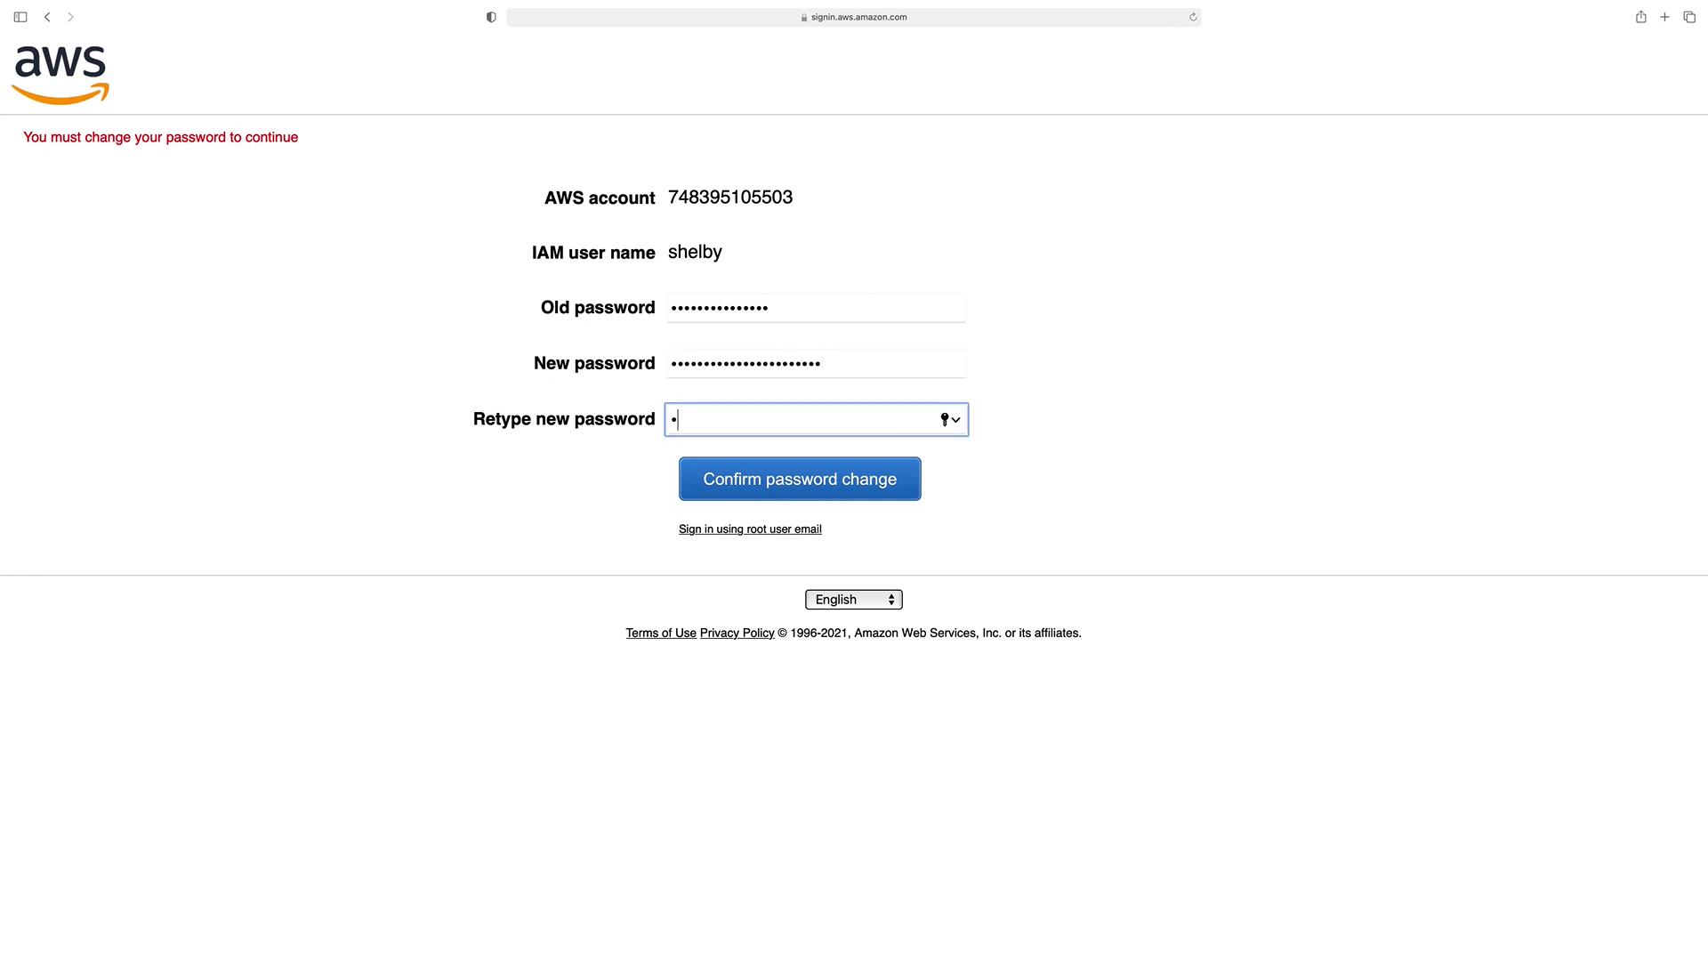
{"action": "type", "text": "••••••••••••••••"}
{"action": "left_click", "coordinate": [879, 492]}
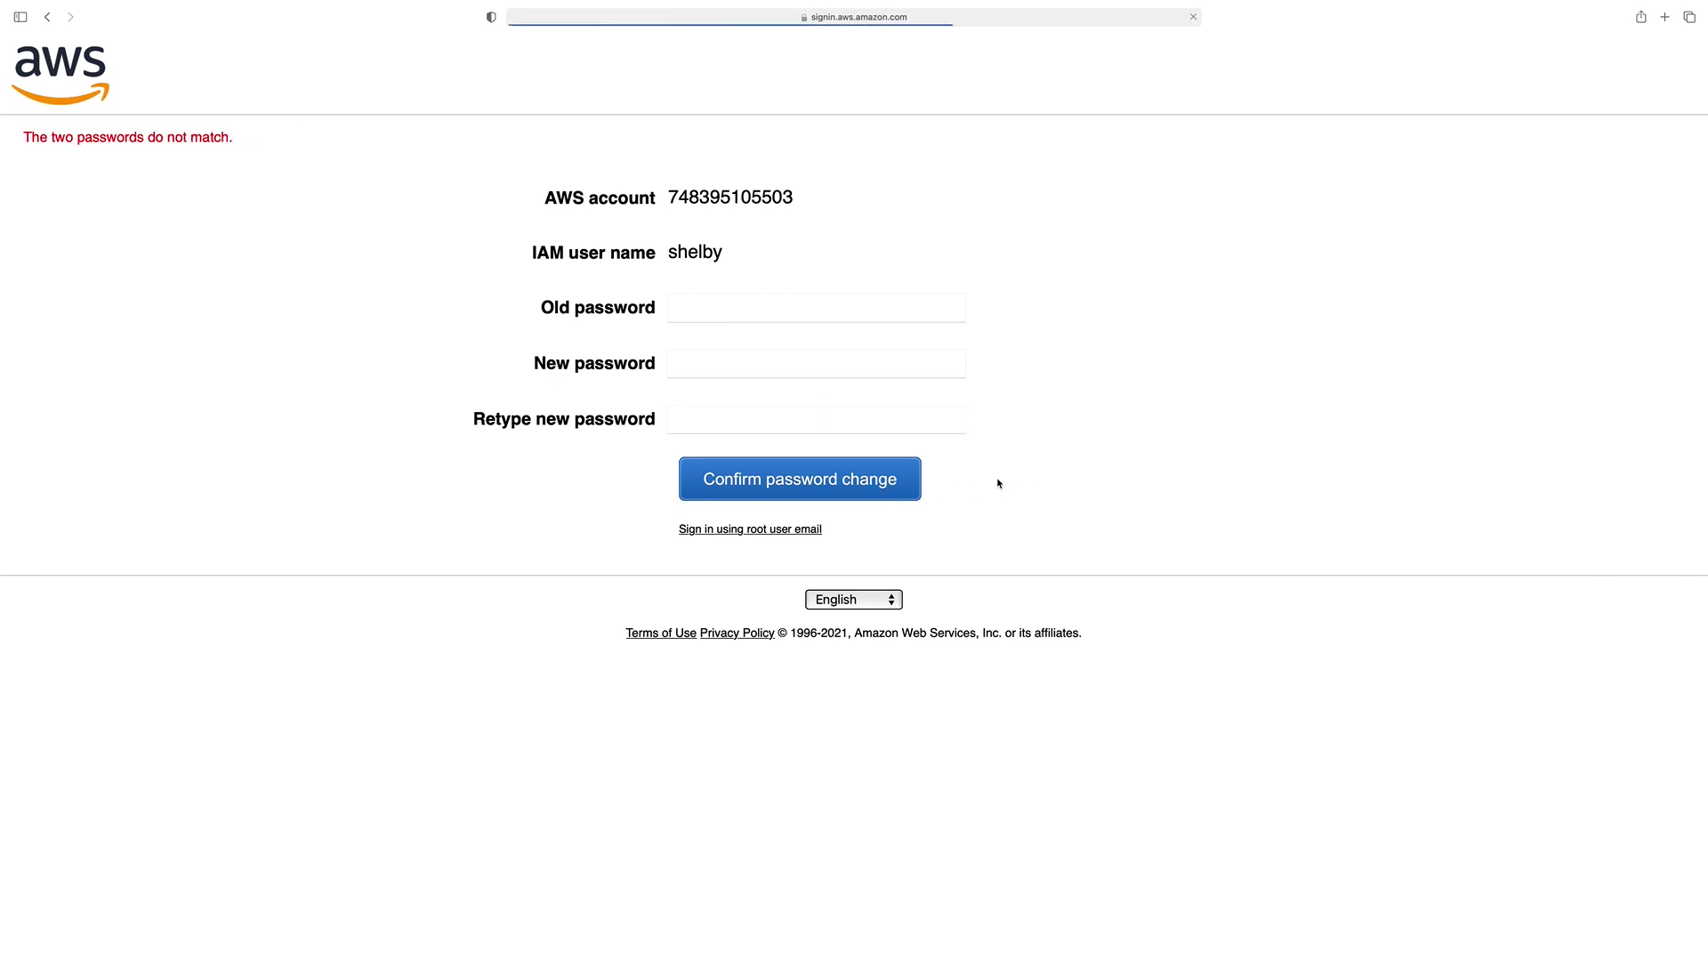
- Re-enter the old password, set a matching new password in both fields and confirm the password change
{"action": "left_click", "coordinate": [719, 305]}
{"action": "key", "text": "super+v"}
{"action": "left_click", "coordinate": [755, 363]}
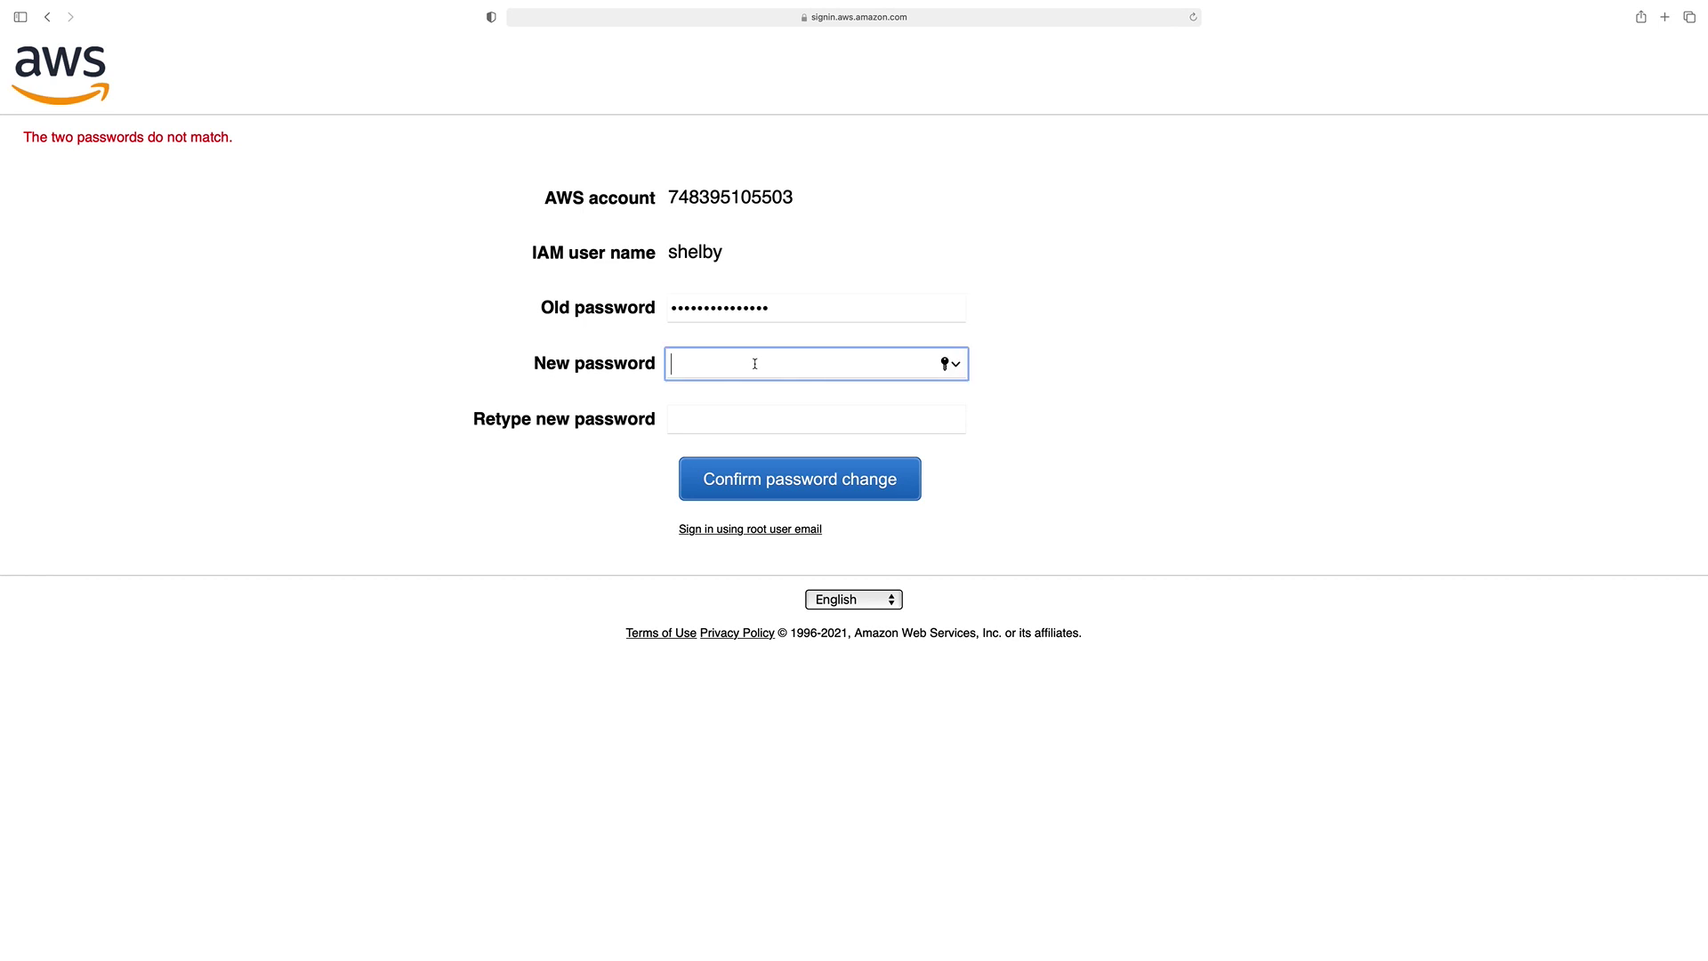
{"action": "type", "text": "•••••"}
{"action": "left_click", "coordinate": [743, 420]}
{"action": "type", "text": "••••••"}
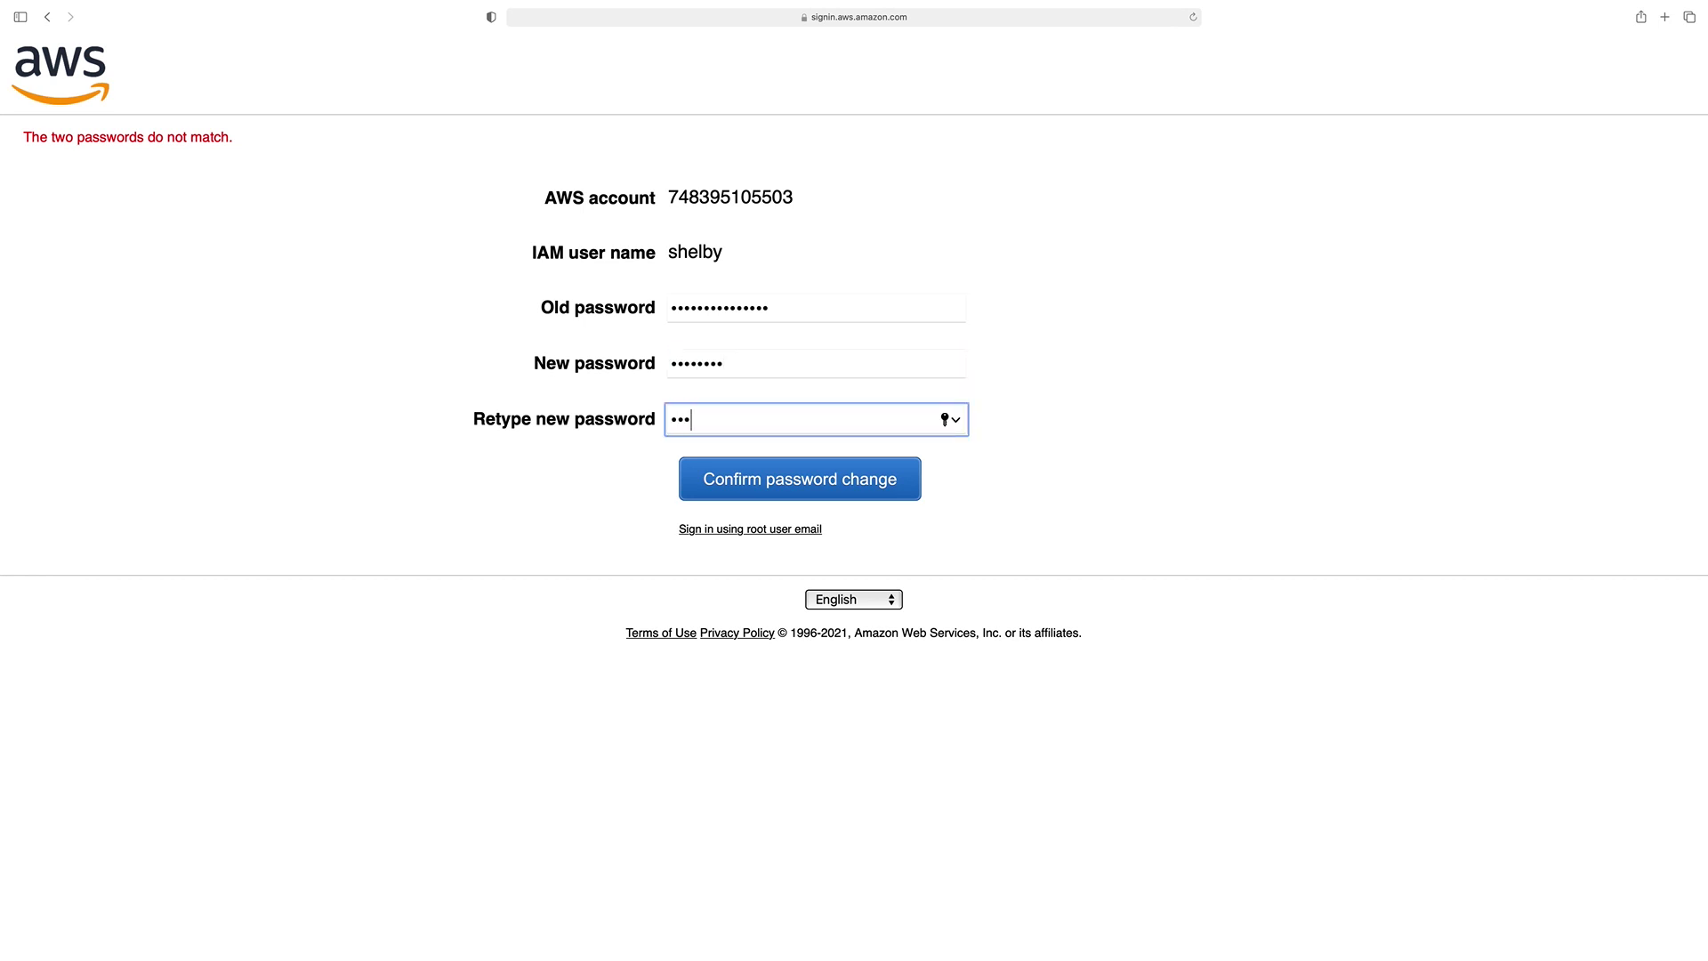
{"action": "left_click", "coordinate": [765, 472]}
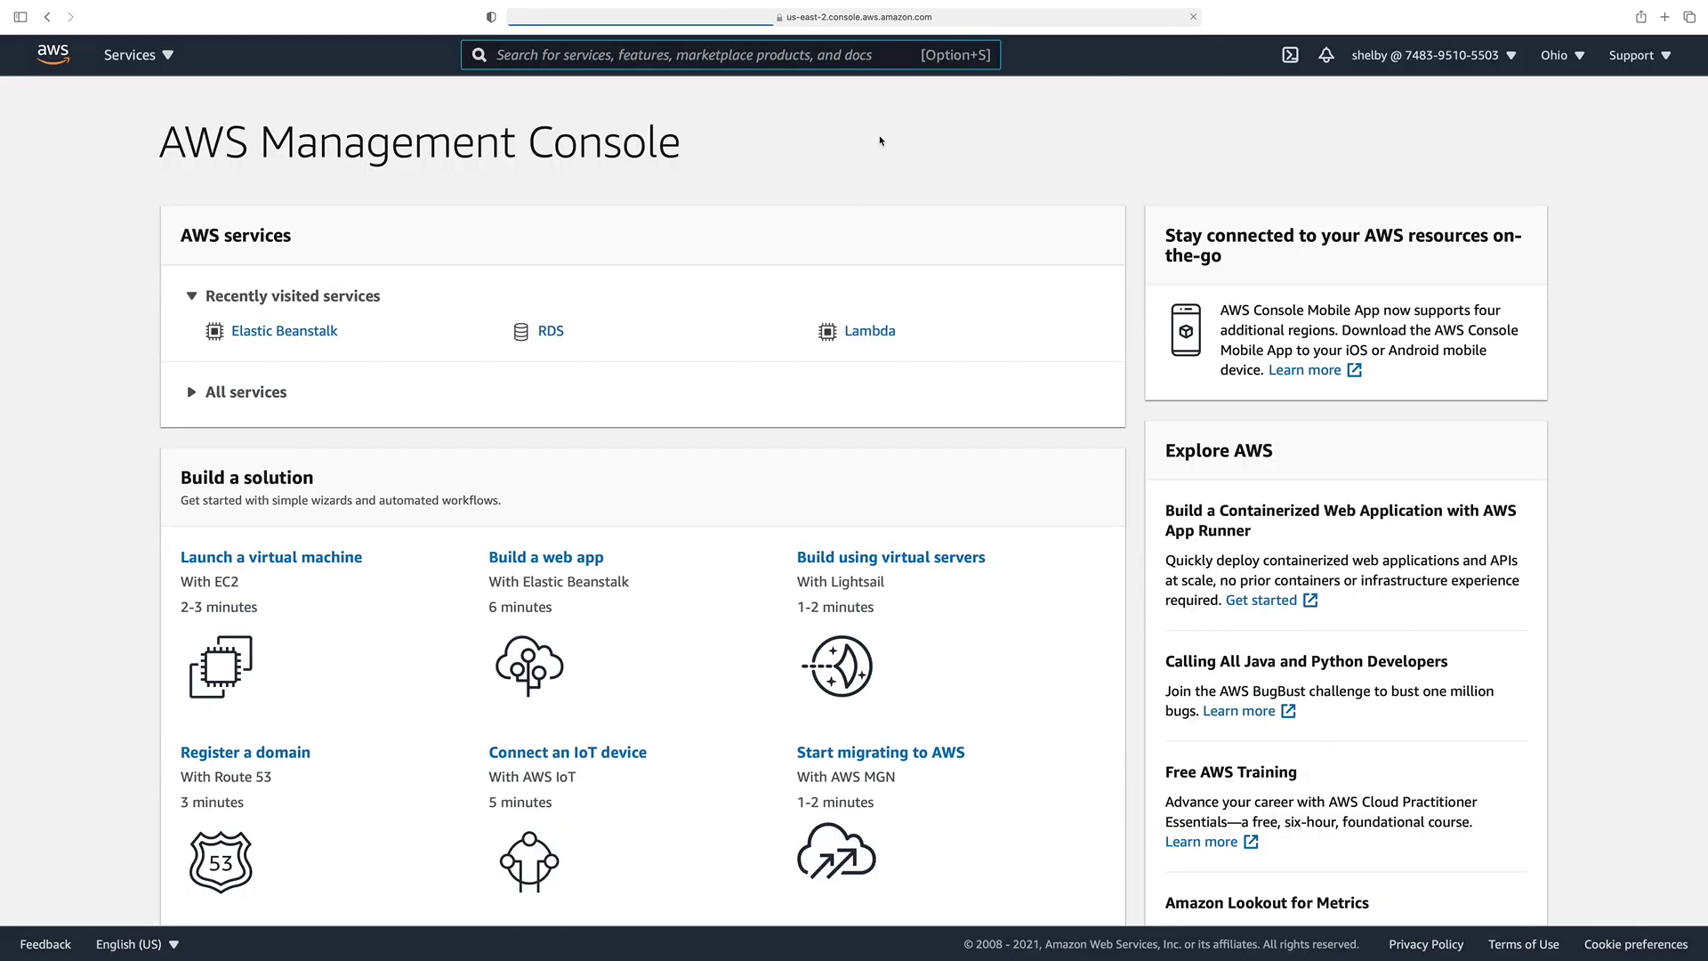
- Open RDS from the recently visited services and check the user's access to its DB instances
{"action": "key", "text": "super+plus"}
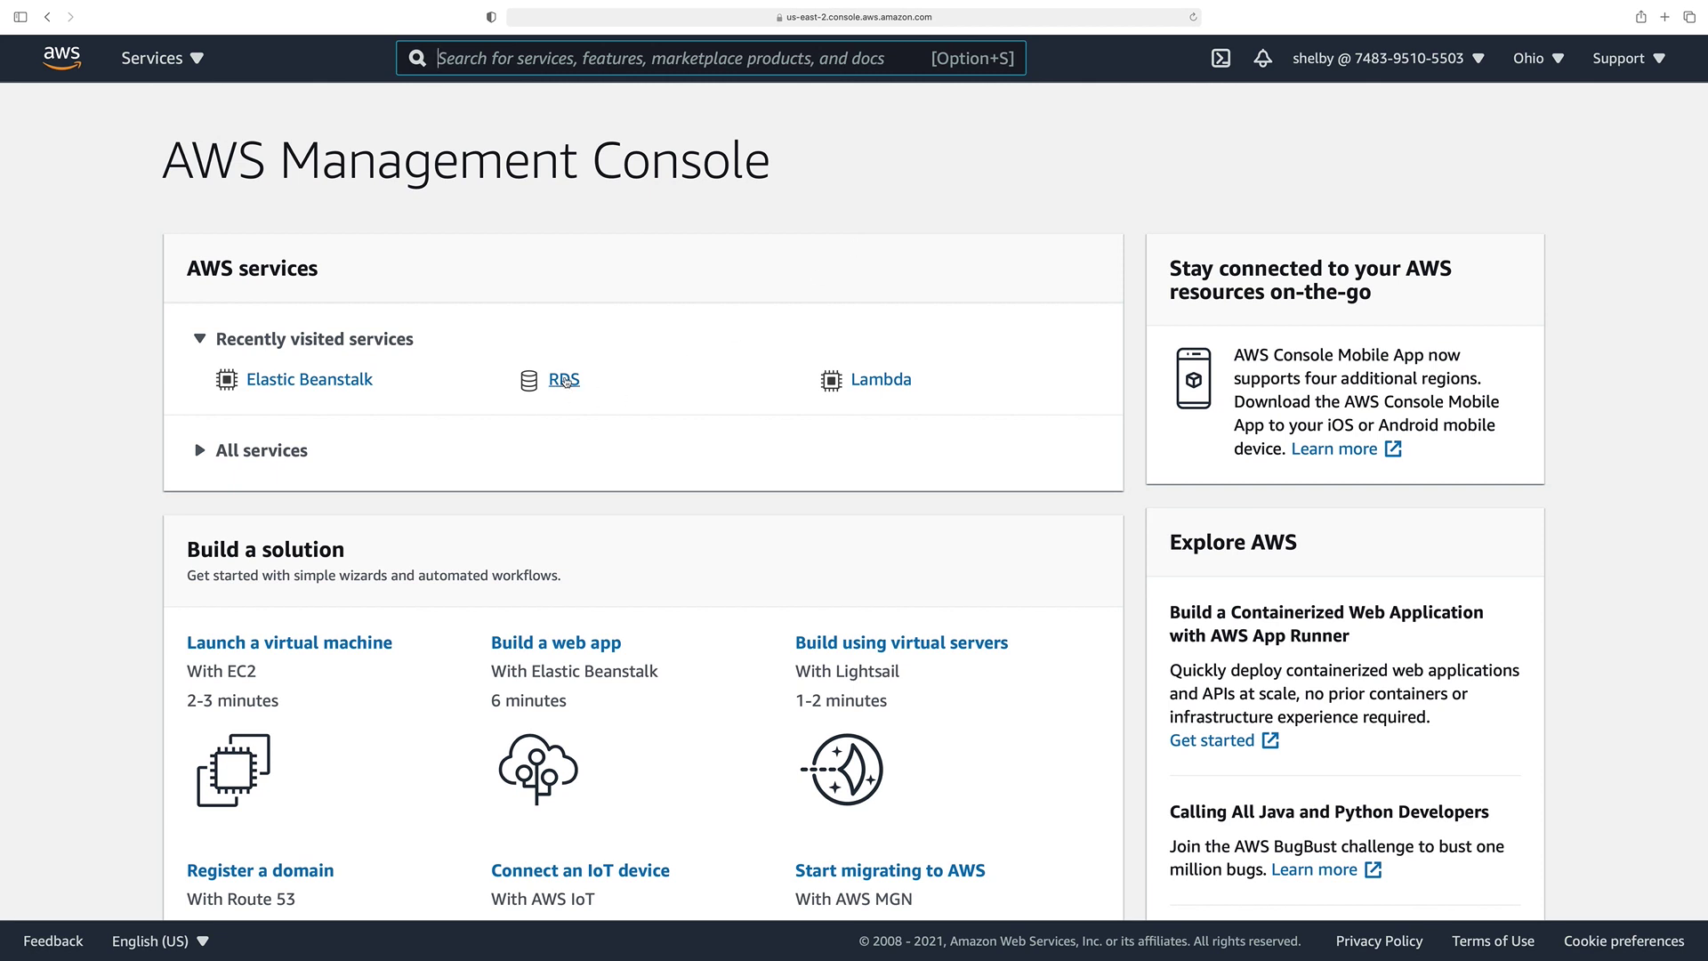
{"action": "left_click", "coordinate": [564, 380]}
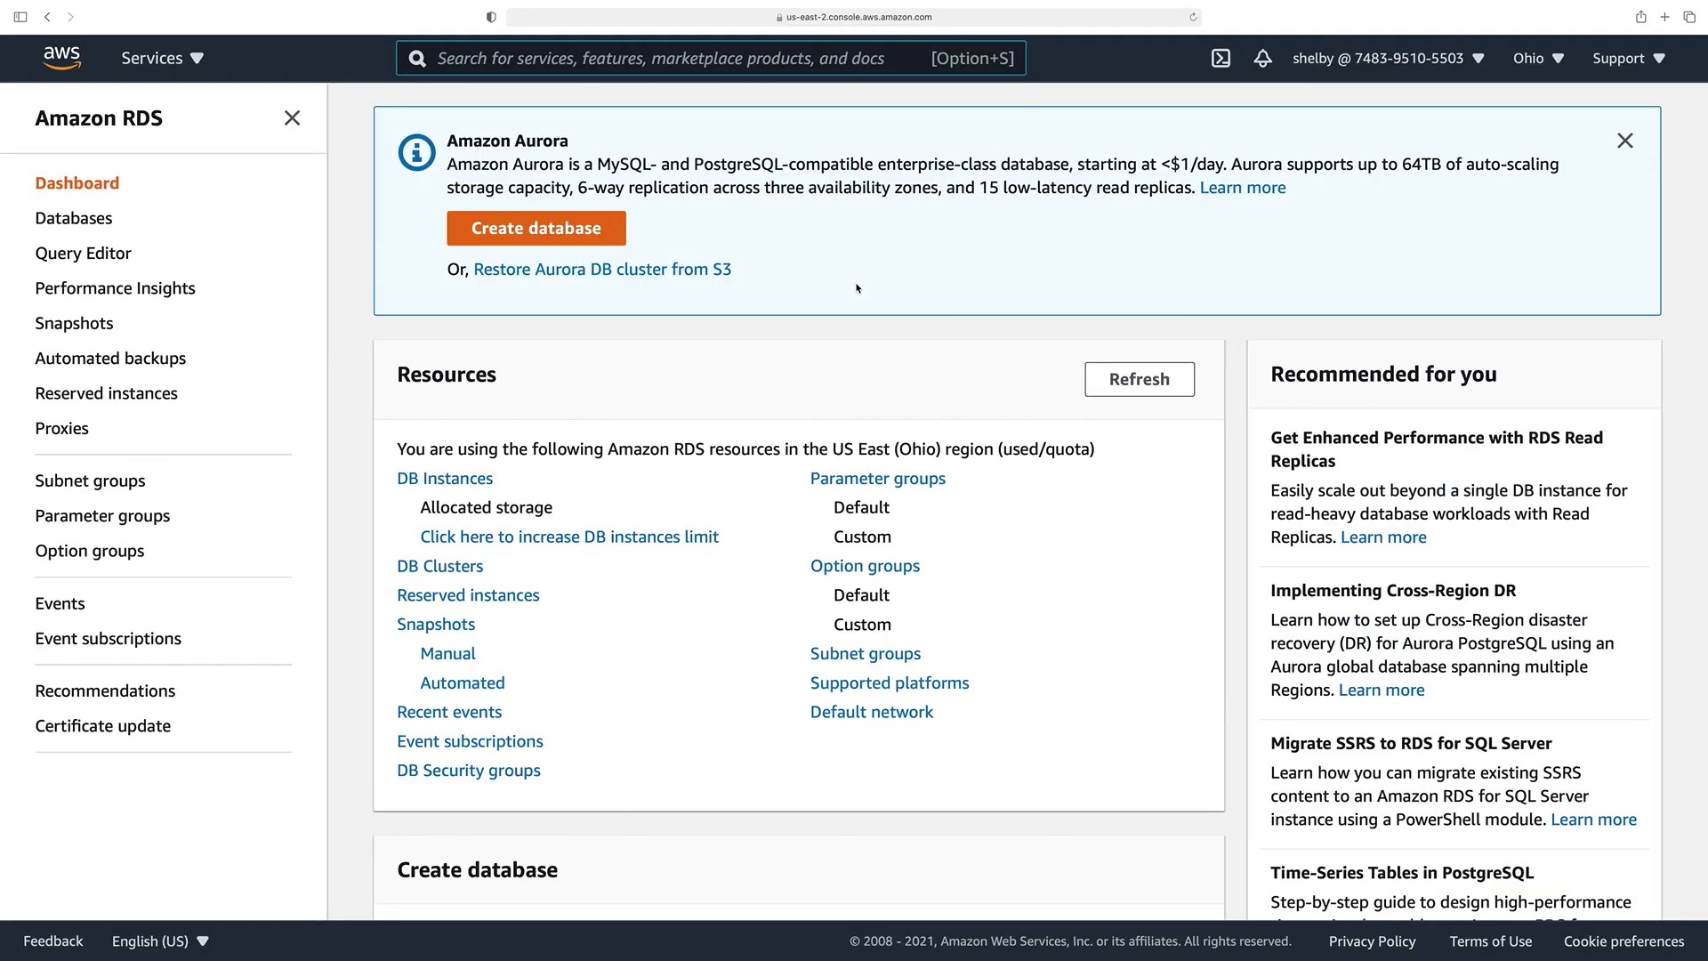
{"action": "scroll", "coordinate": [829, 308], "scroll_direction": "down", "scroll_amount": 2}
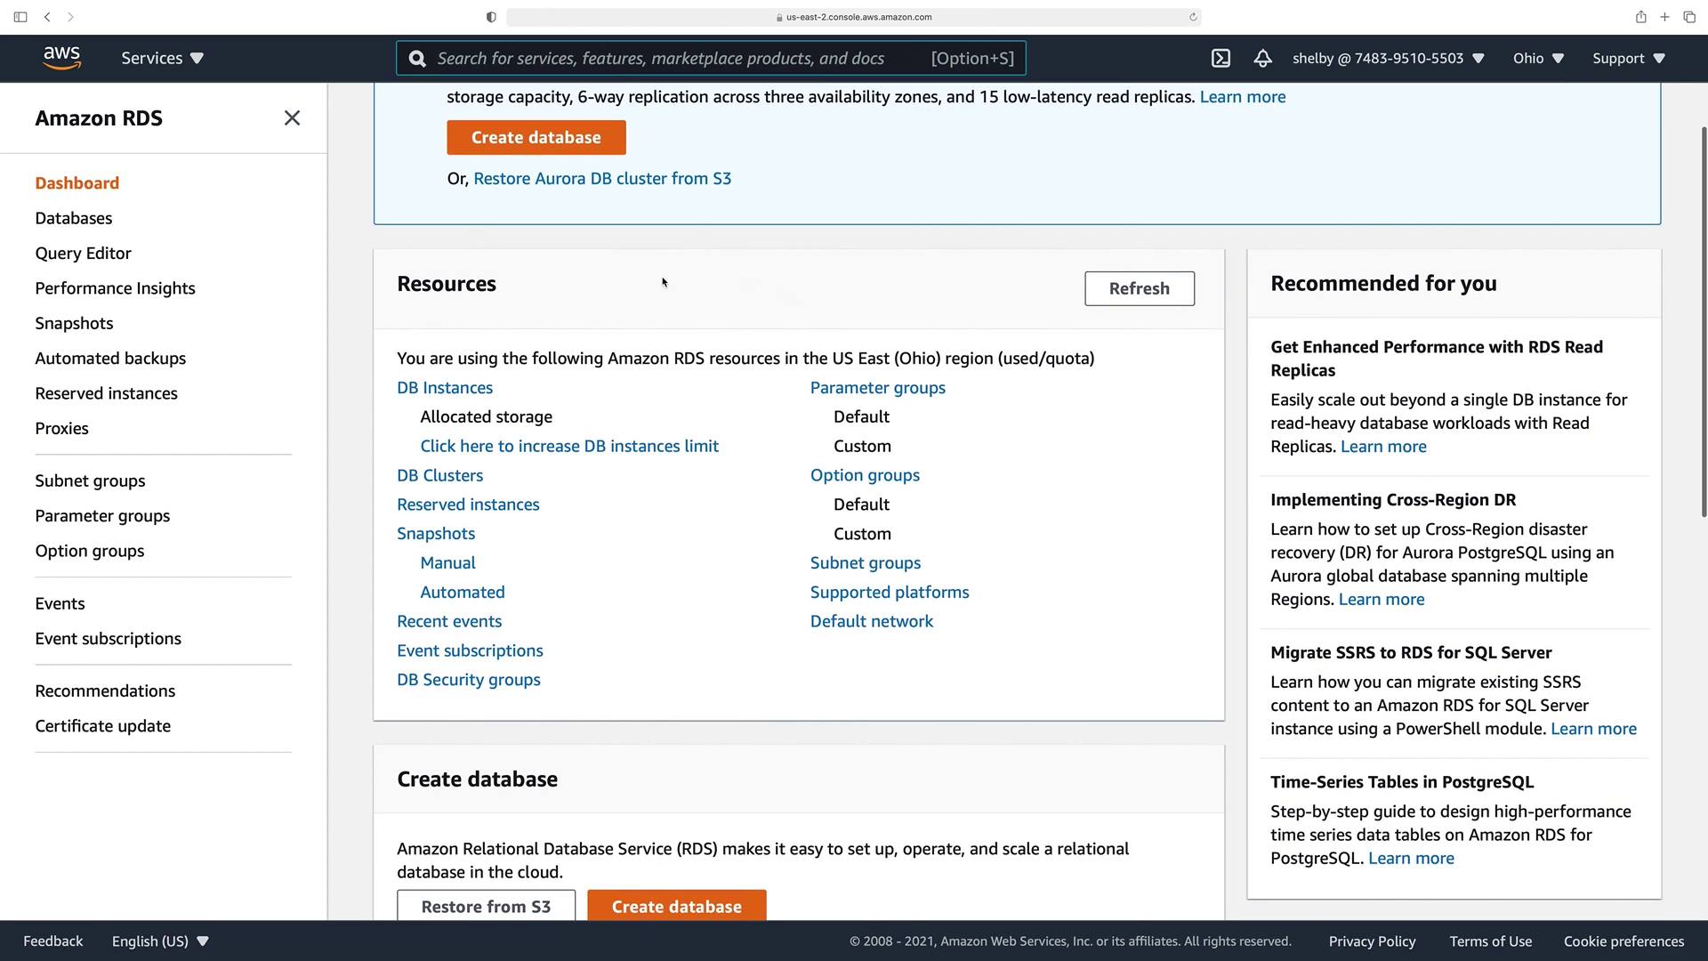
{"action": "scroll", "coordinate": [662, 282], "scroll_direction": "up", "scroll_amount": 2}
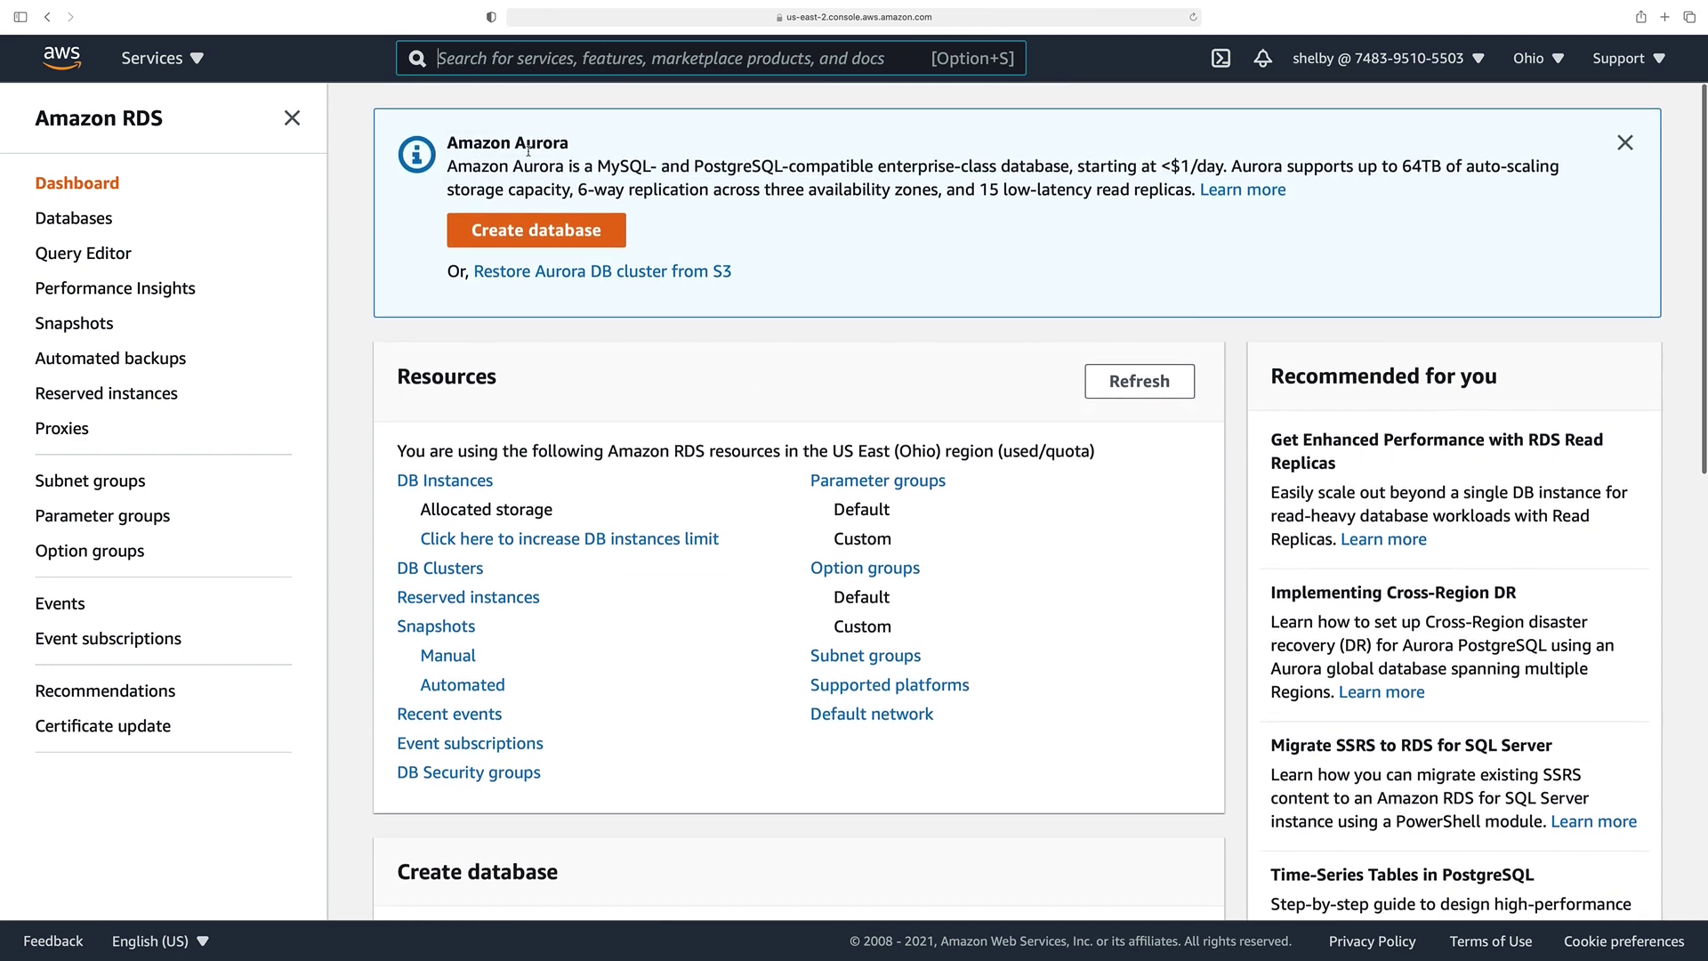
{"action": "left_click", "coordinate": [465, 481]}
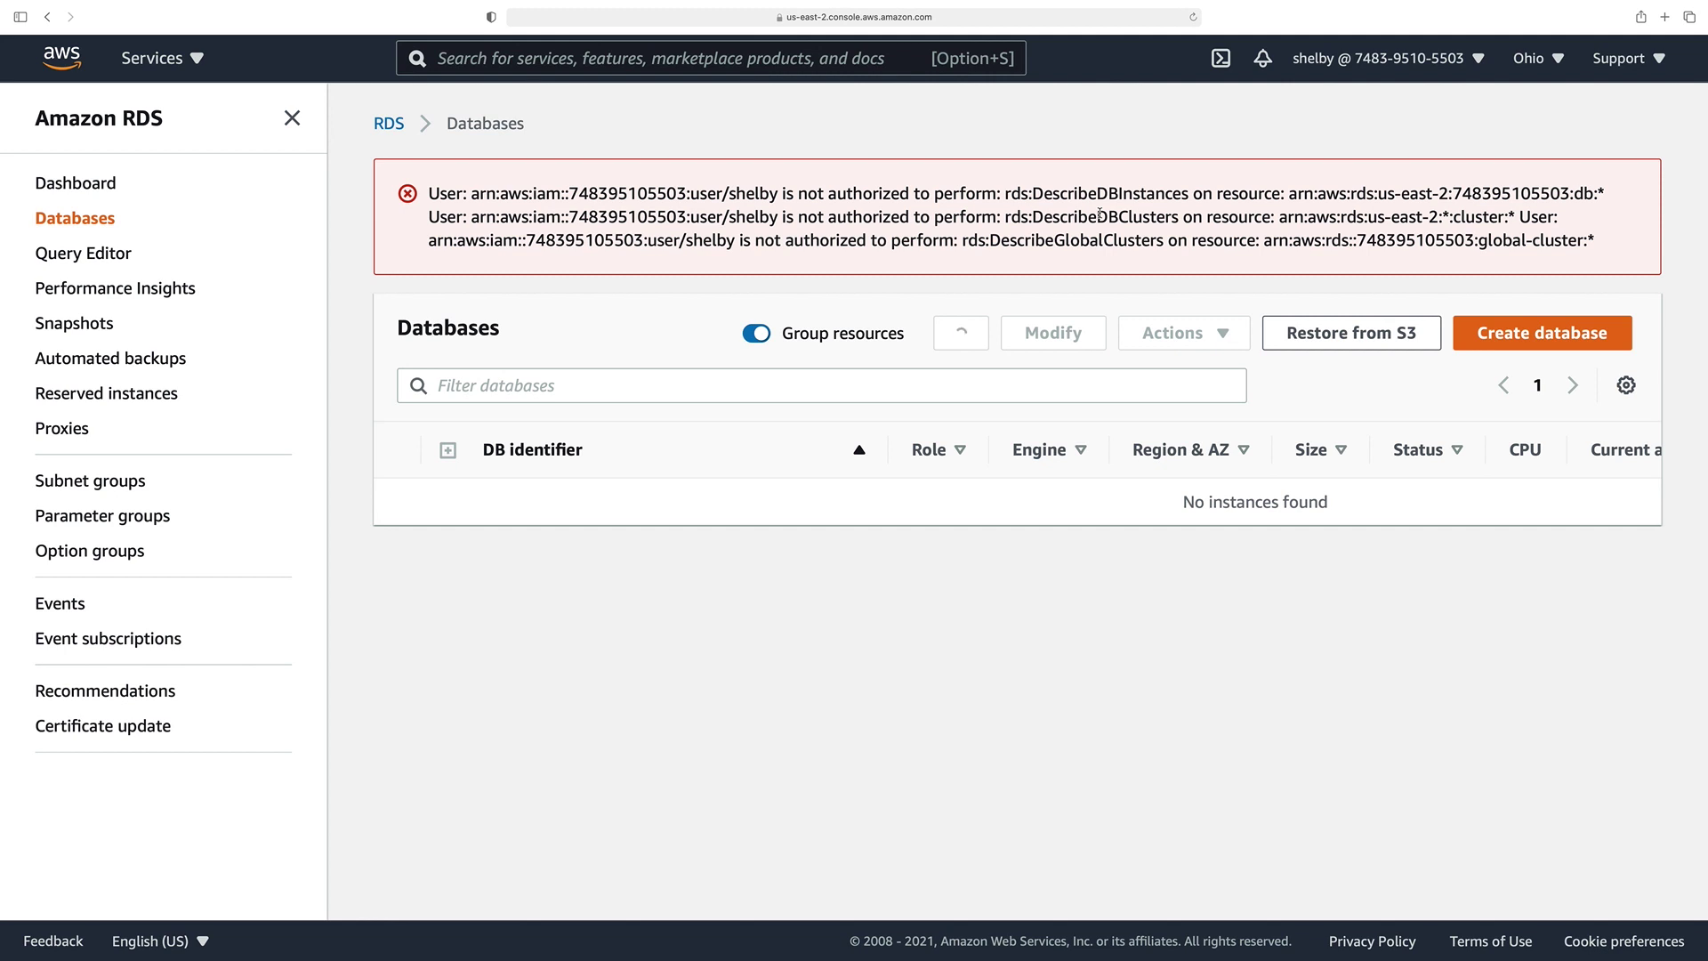
{"action": "left_click_drag", "start_coordinate": [1051, 196], "coordinate": [1232, 196]}
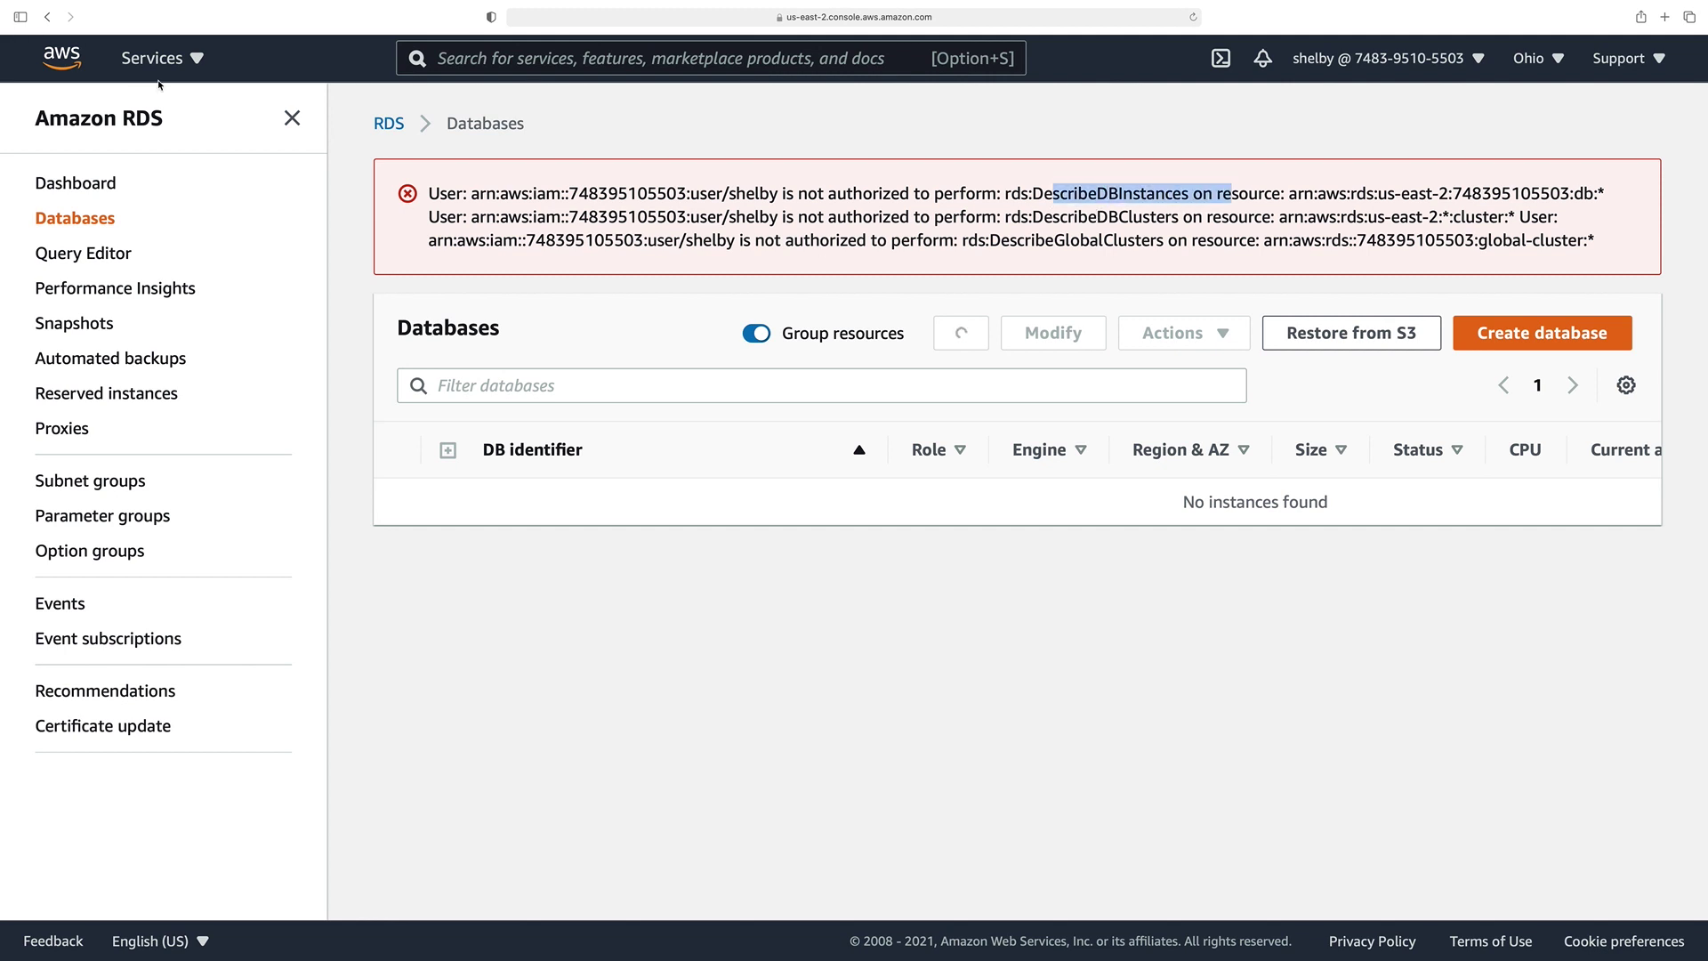
- Return to the RDS dashboard, search the services for "dy" and open DynamoDB
{"action": "left_click", "coordinate": [389, 123]}
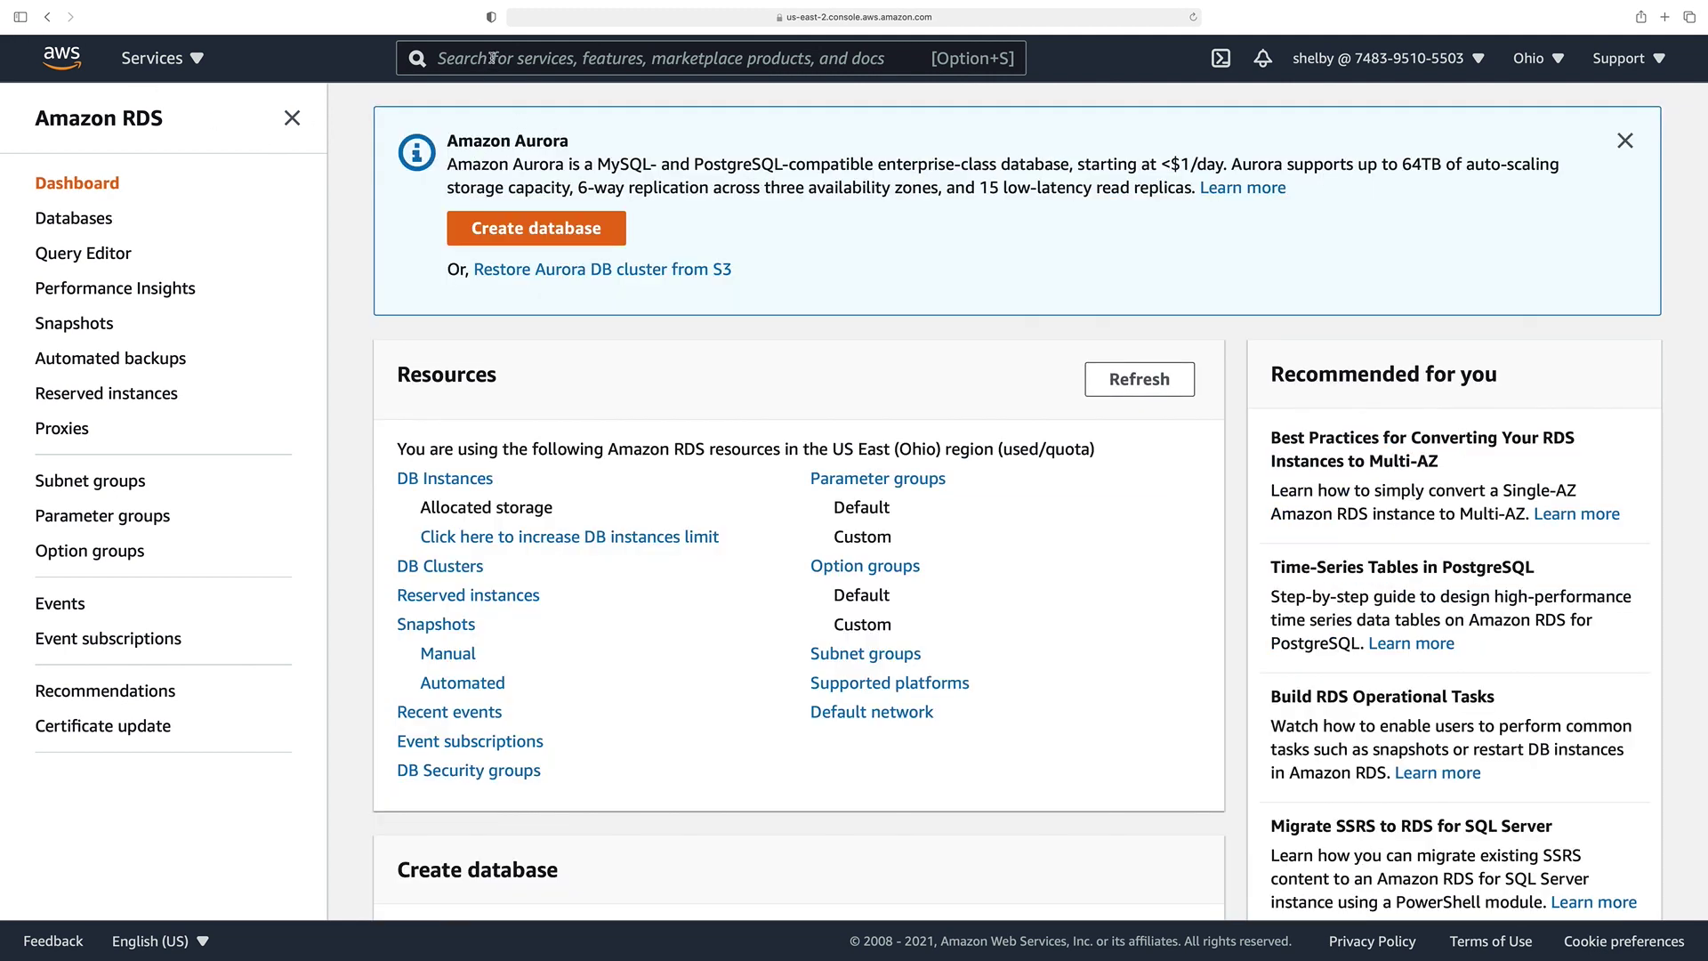
{"action": "type", "text": "dy"}
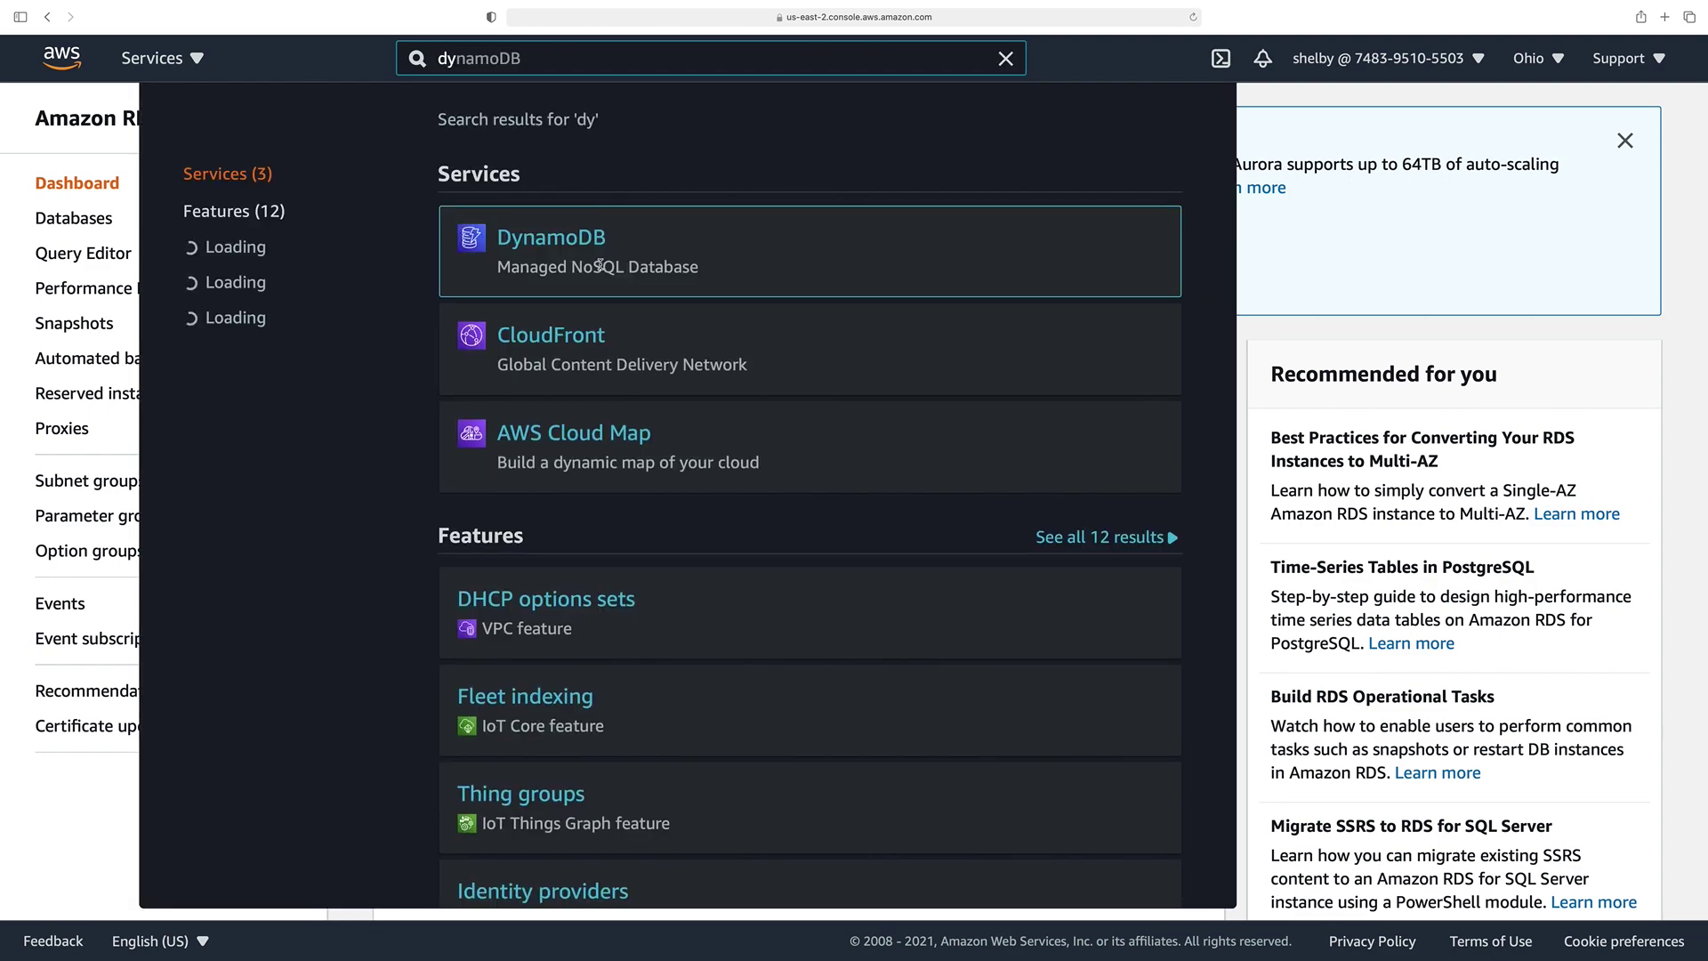
{"action": "left_click", "coordinate": [537, 259]}
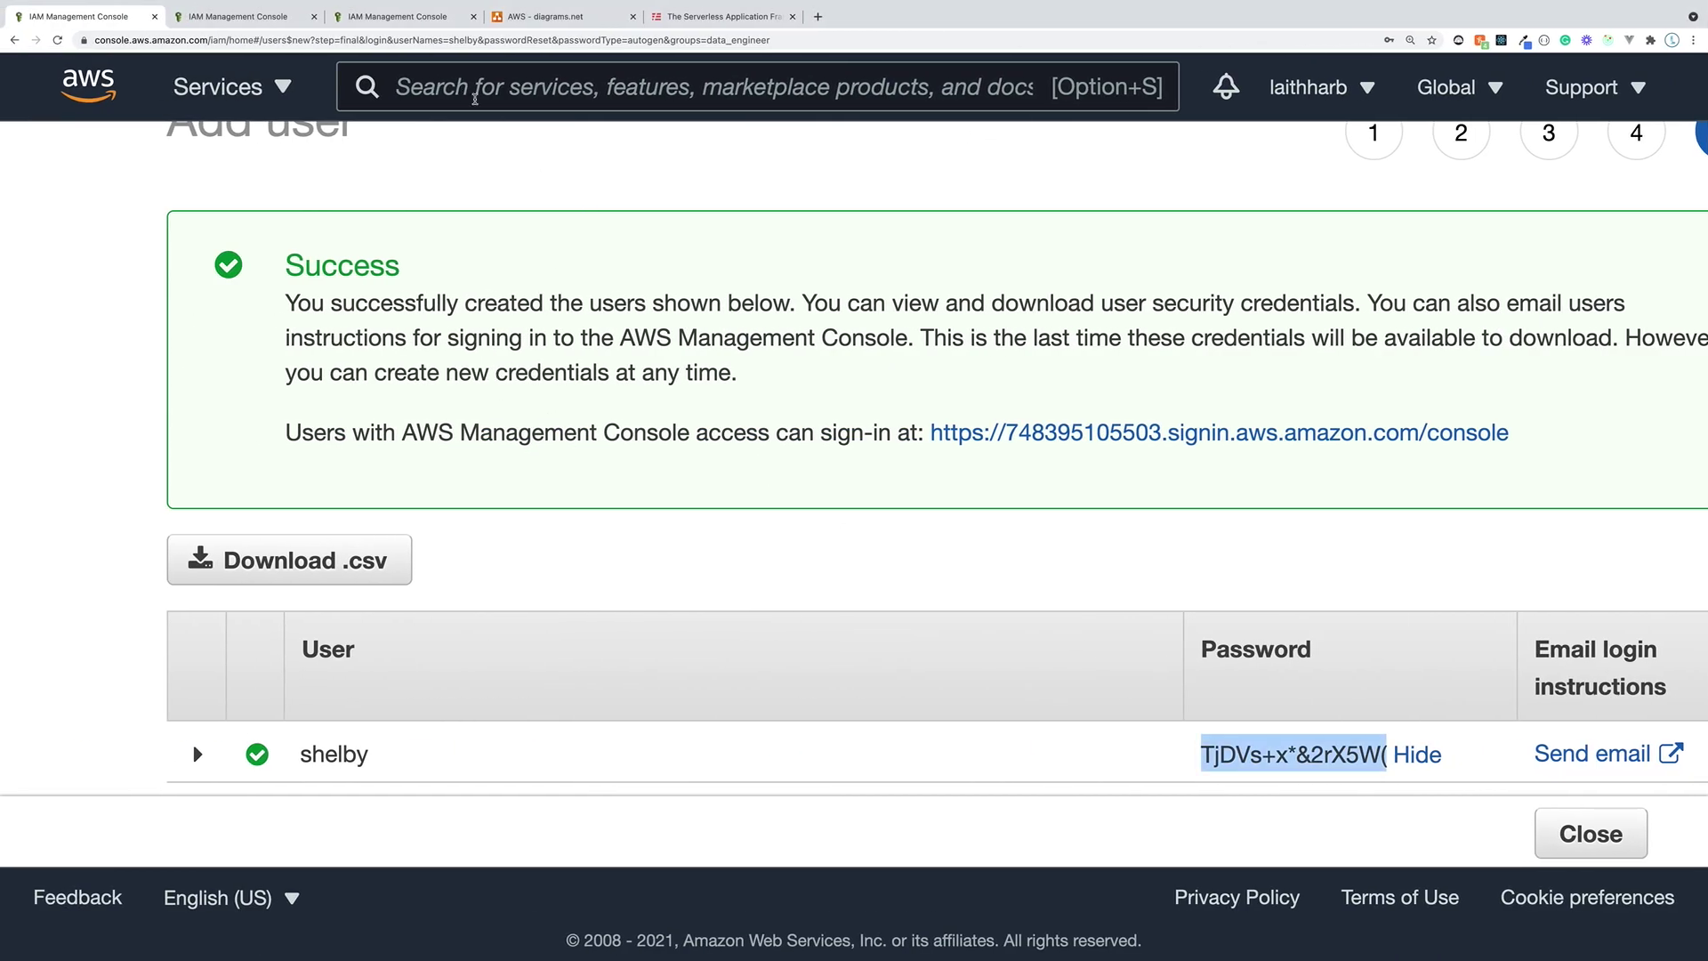
- Check the policies attached to the data_engineer group in Chrome, then return to Safari and open the DynamoDB table creation form
{"action": "left_click", "coordinate": [240, 16]}
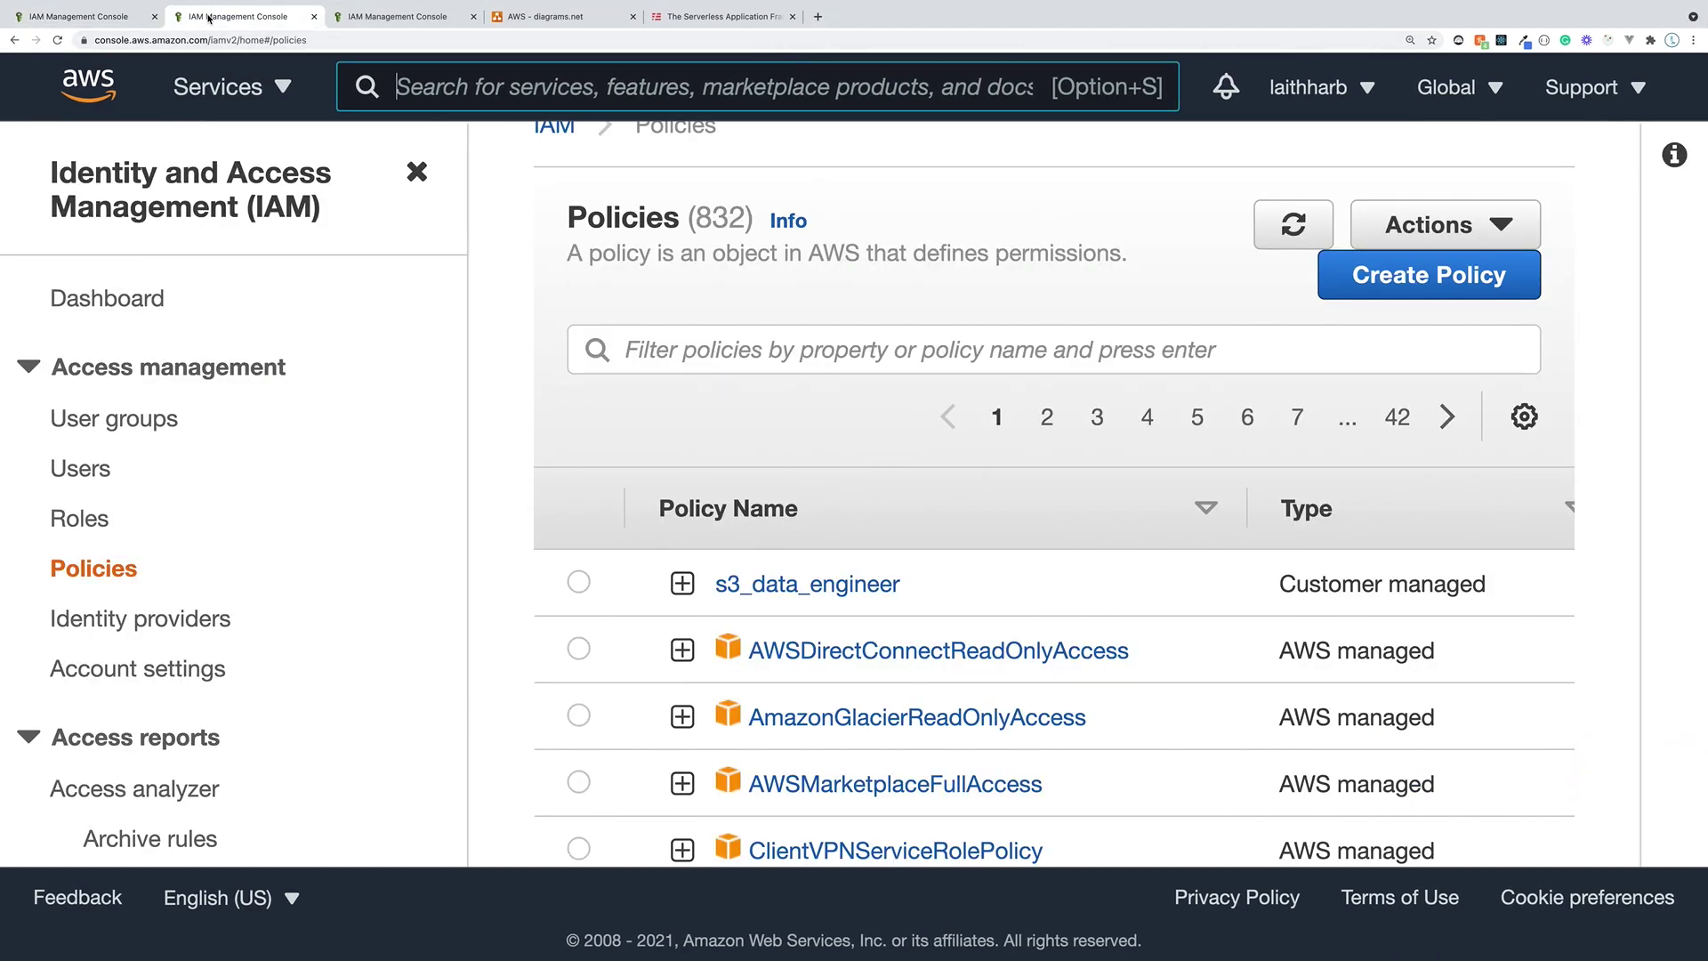
{"action": "left_click", "coordinate": [424, 17]}
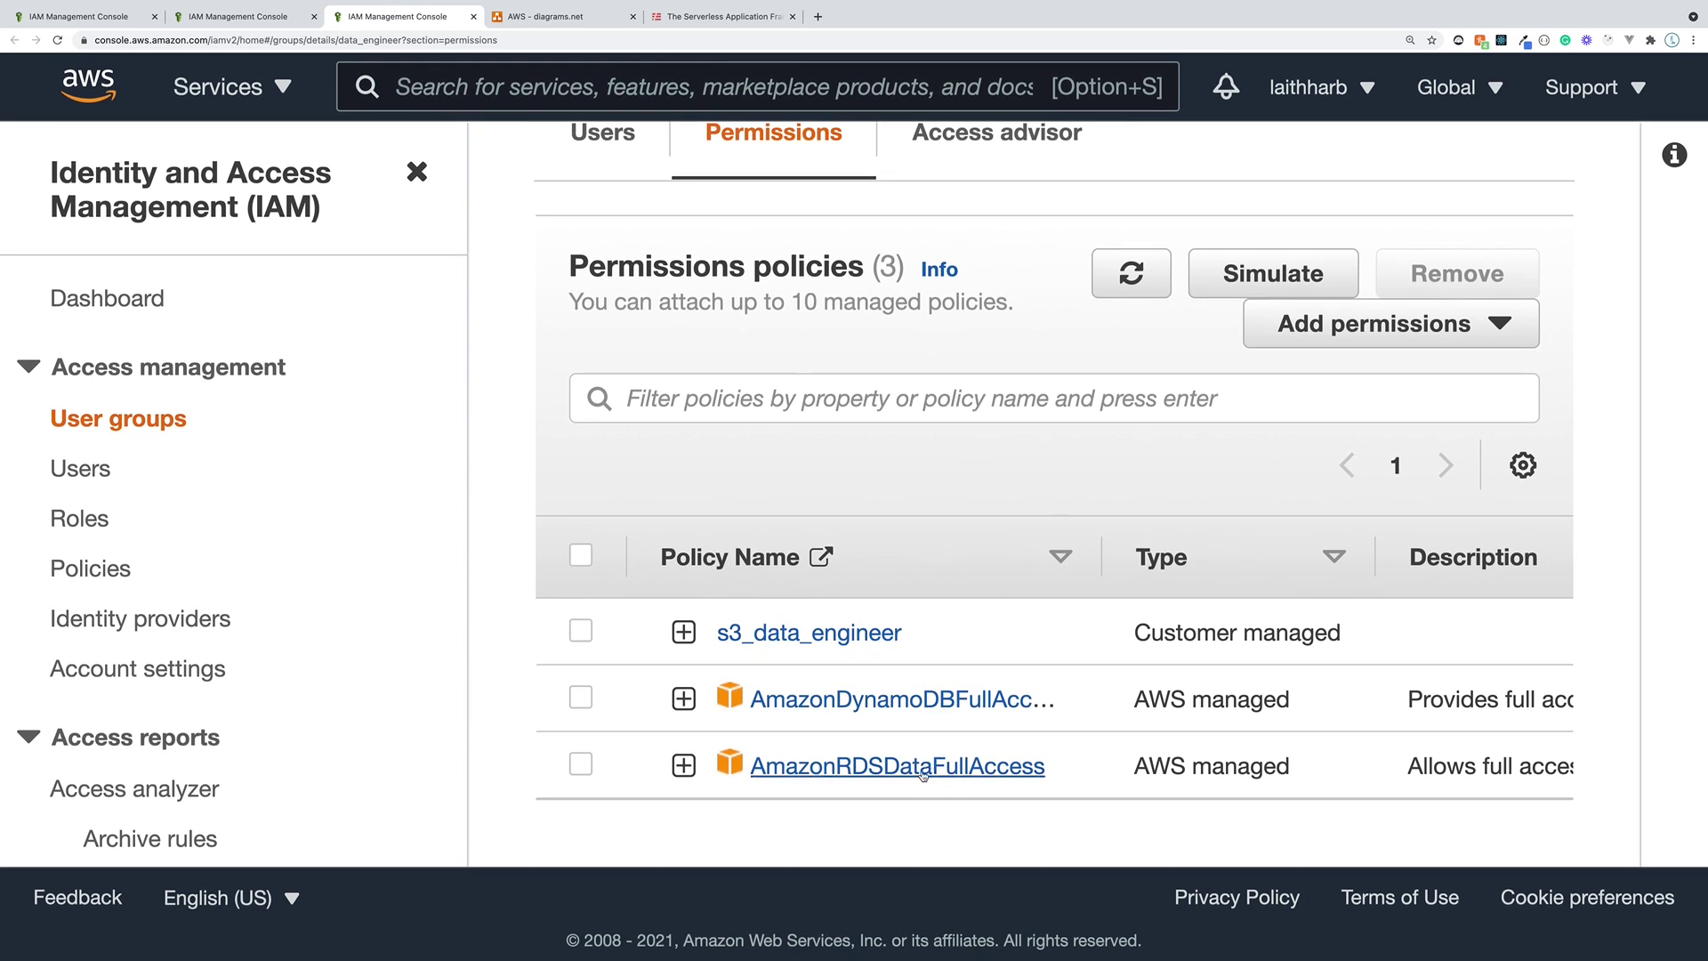
{"action": "left_click", "coordinate": [889, 398]}
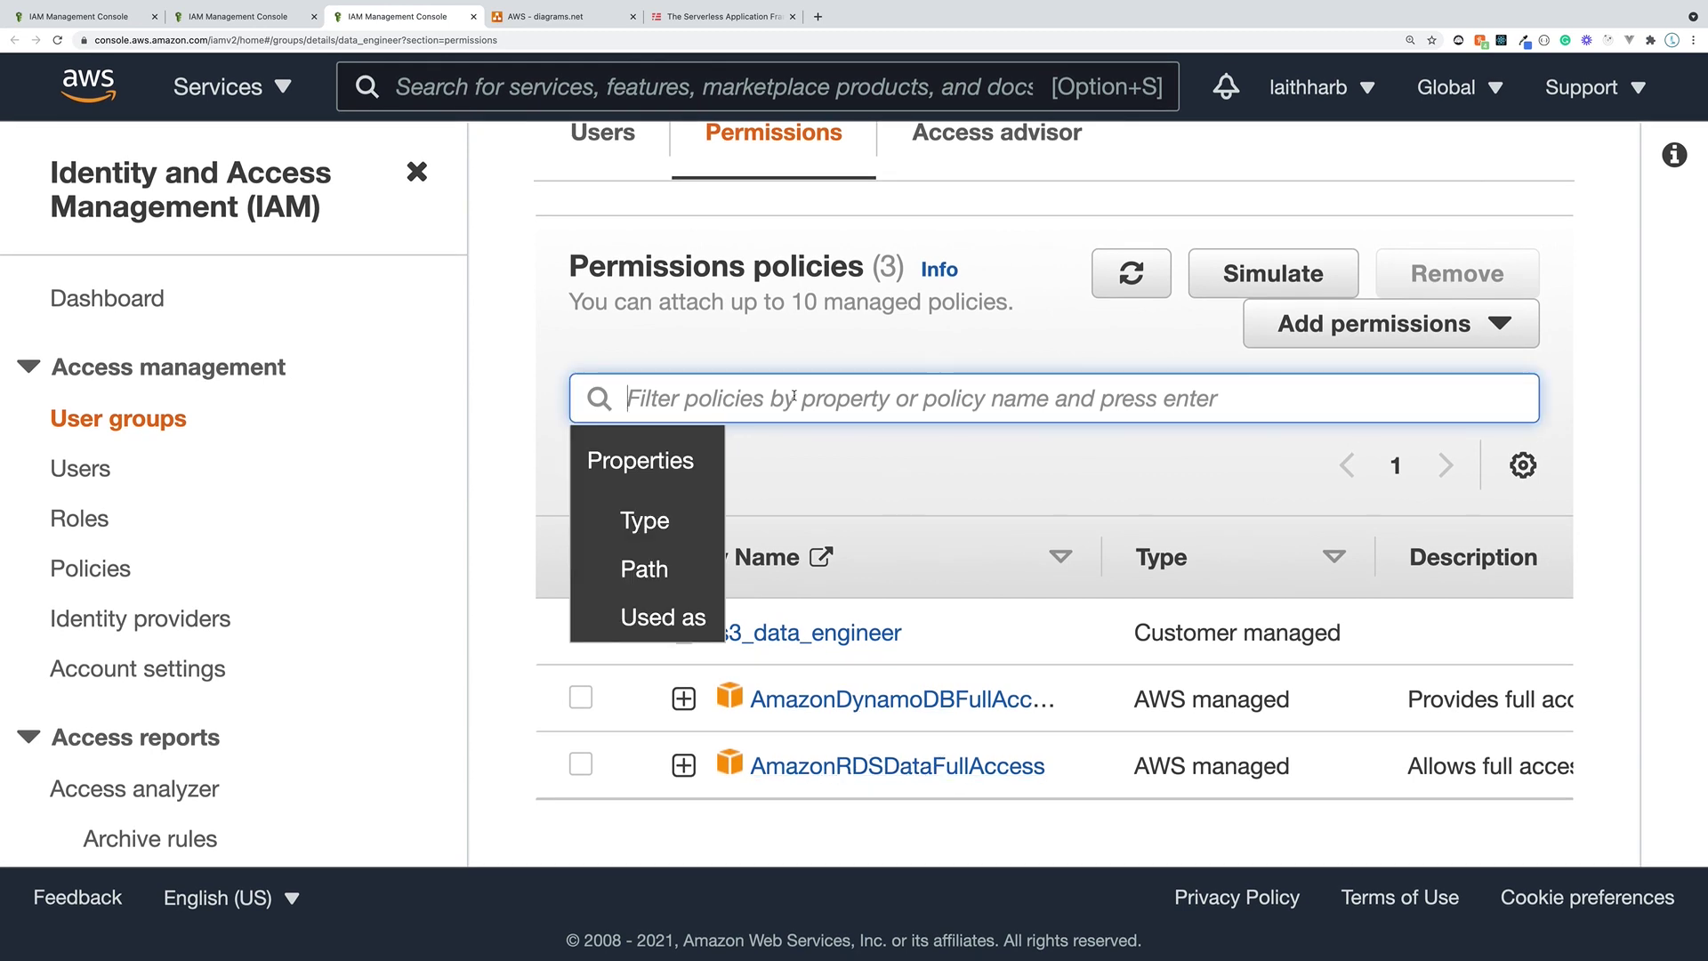
{"action": "left_click", "coordinate": [886, 539]}
{"action": "left_click", "coordinate": [886, 539]}
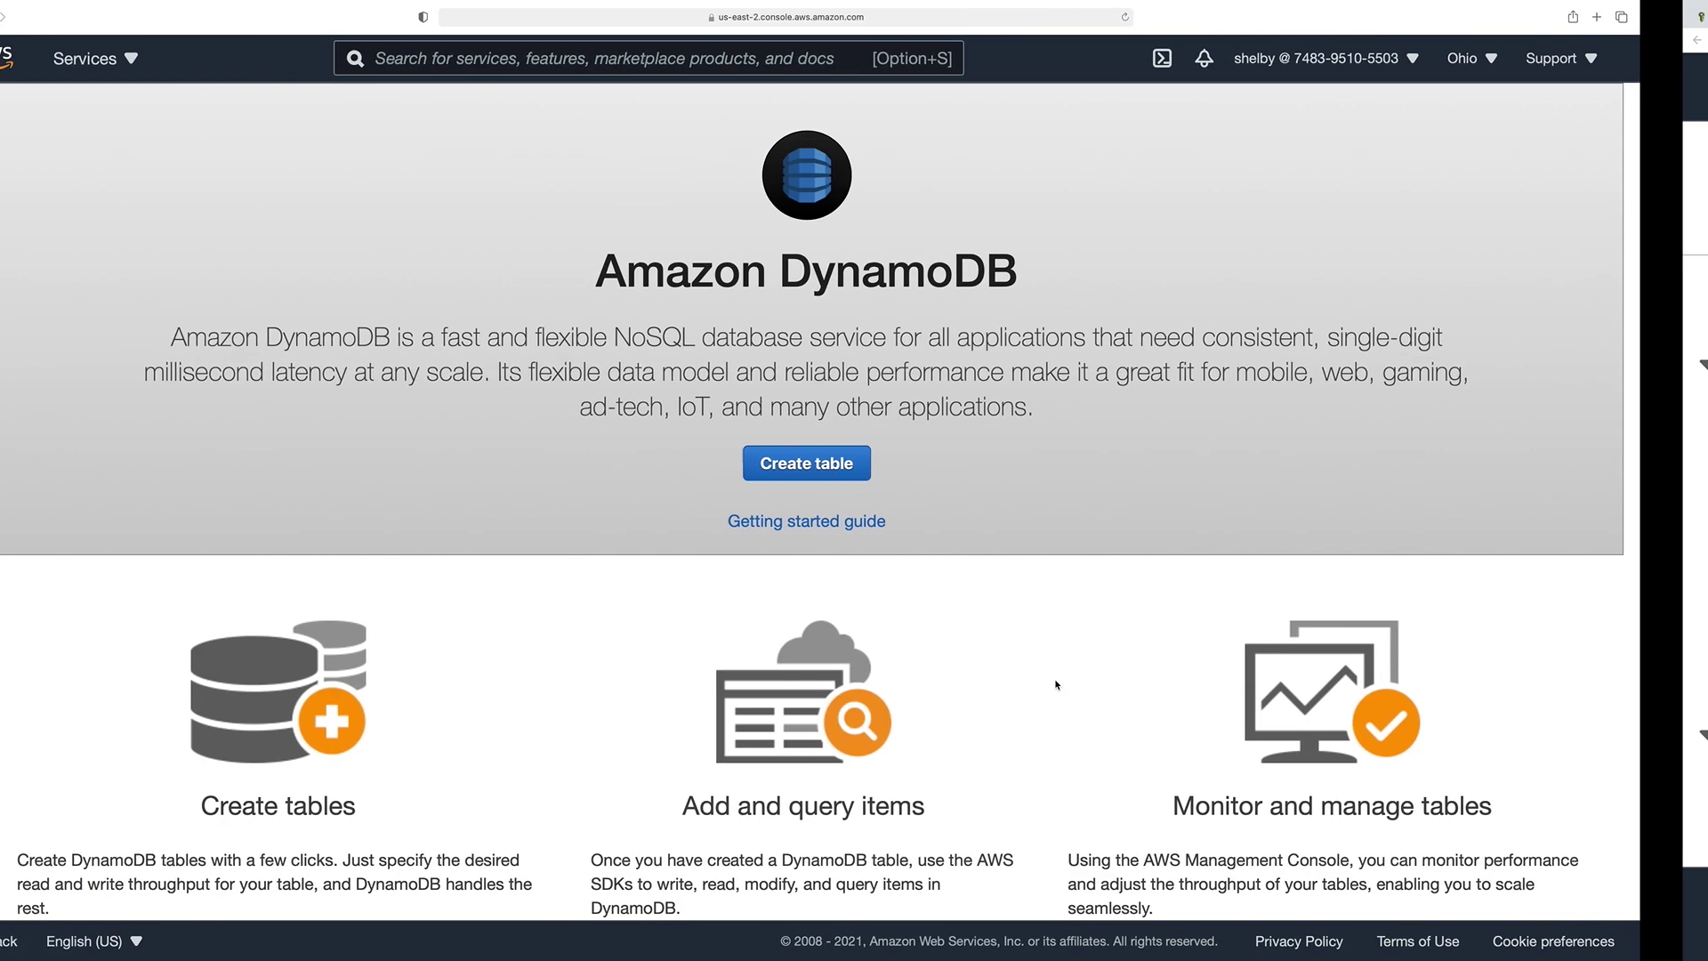
{"action": "left_click", "coordinate": [885, 467]}
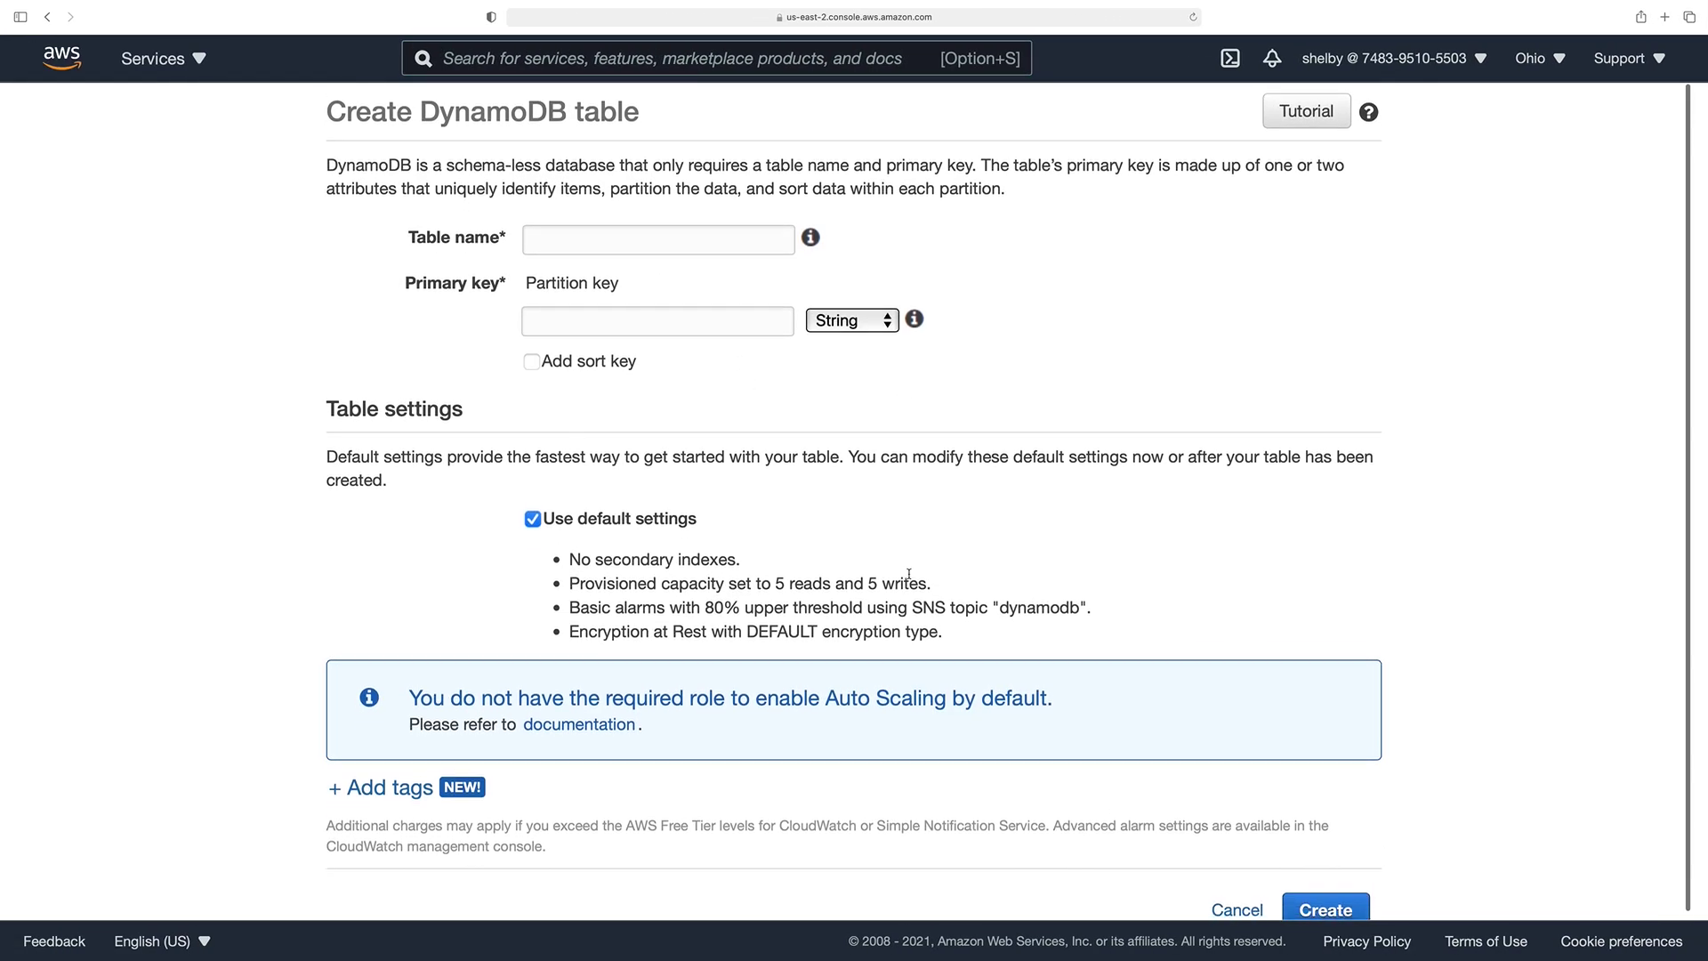
- Open Lambda and check whether the user is authorized to view its functions
{"action": "left_click", "coordinate": [197, 60]}
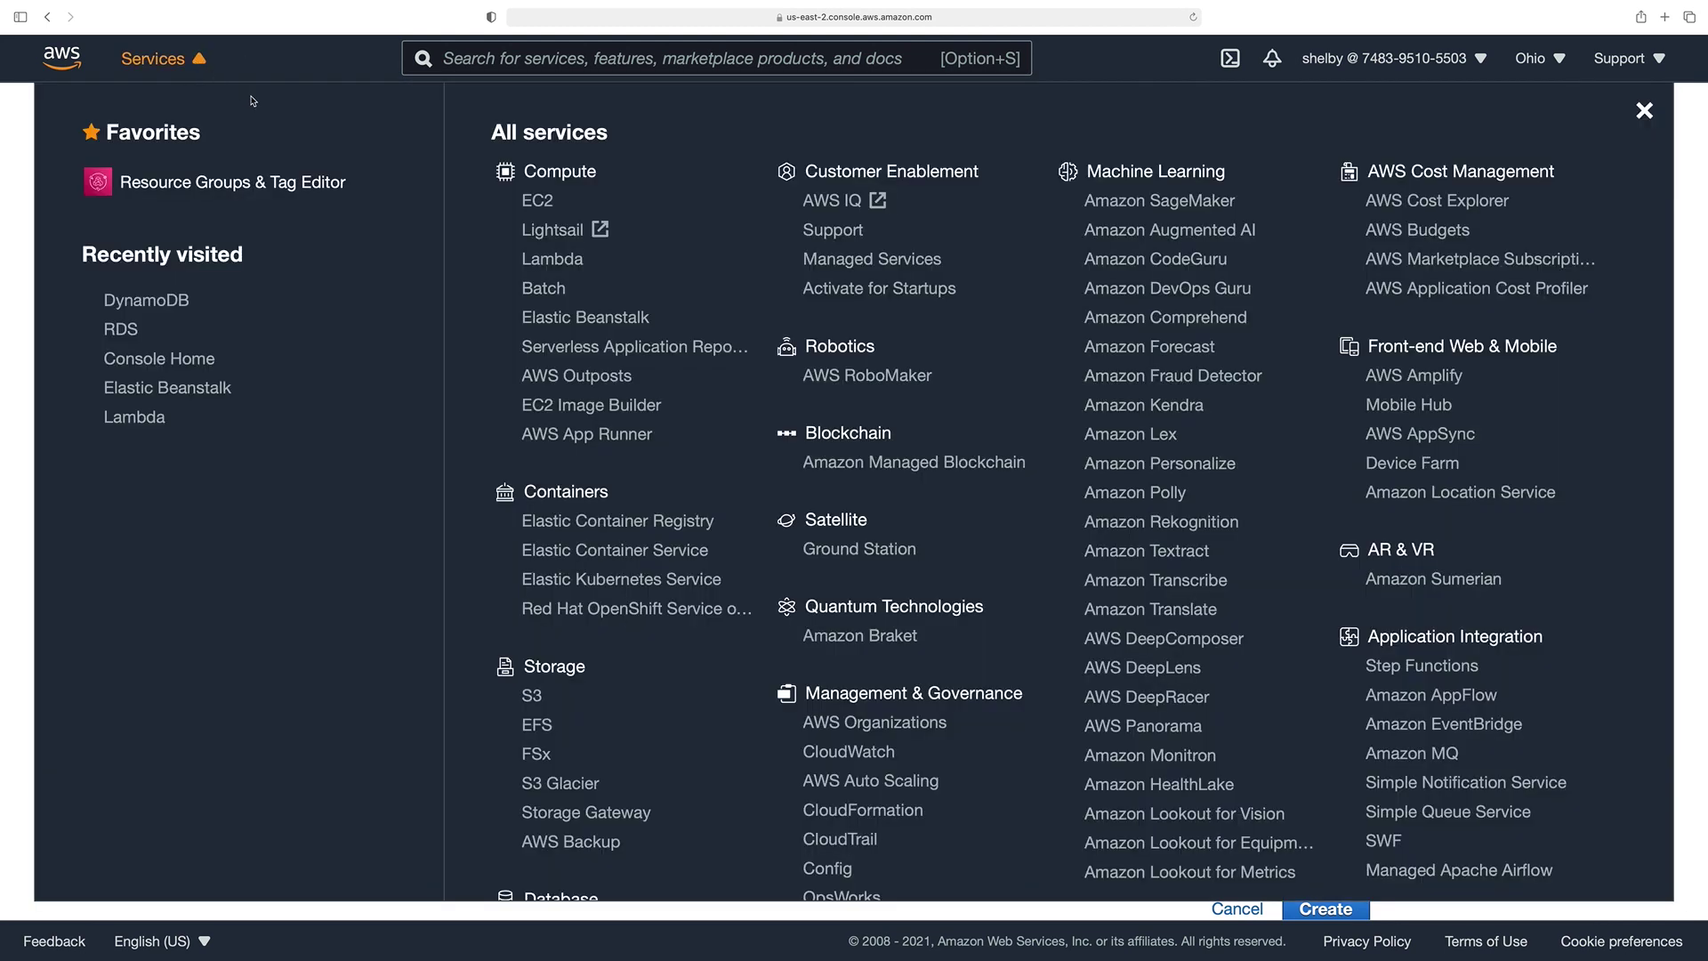
{"action": "left_click", "coordinate": [563, 256]}
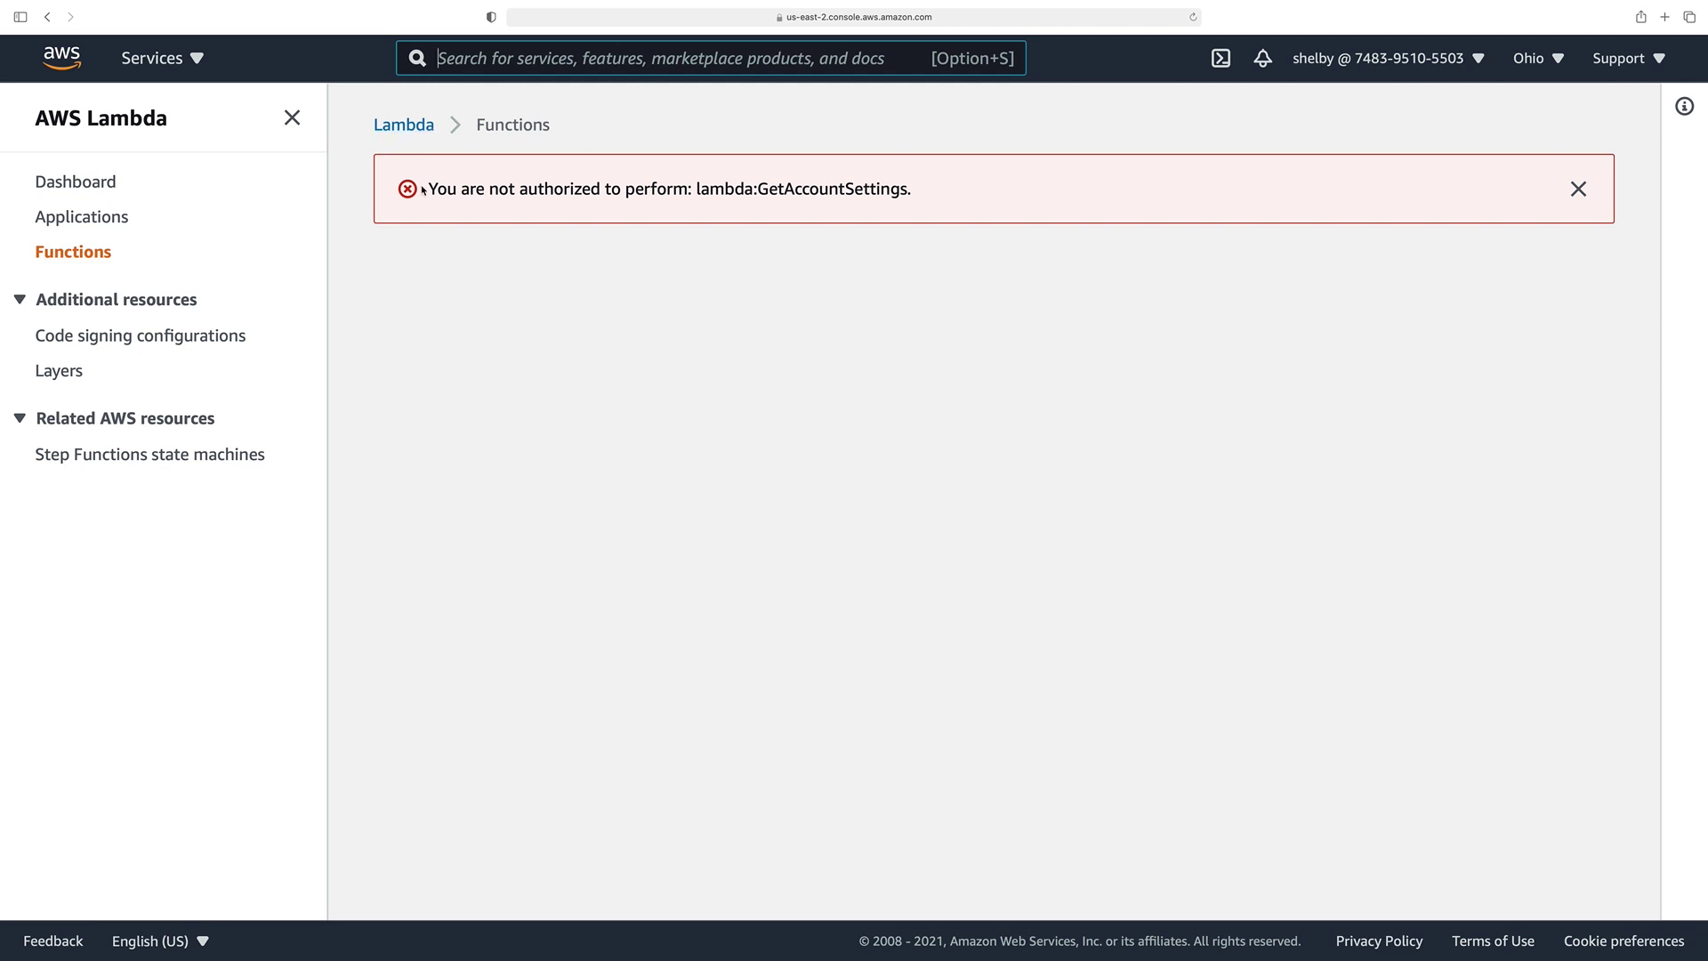
{"action": "left_click_drag", "start_coordinate": [436, 189], "coordinate": [1081, 199]}
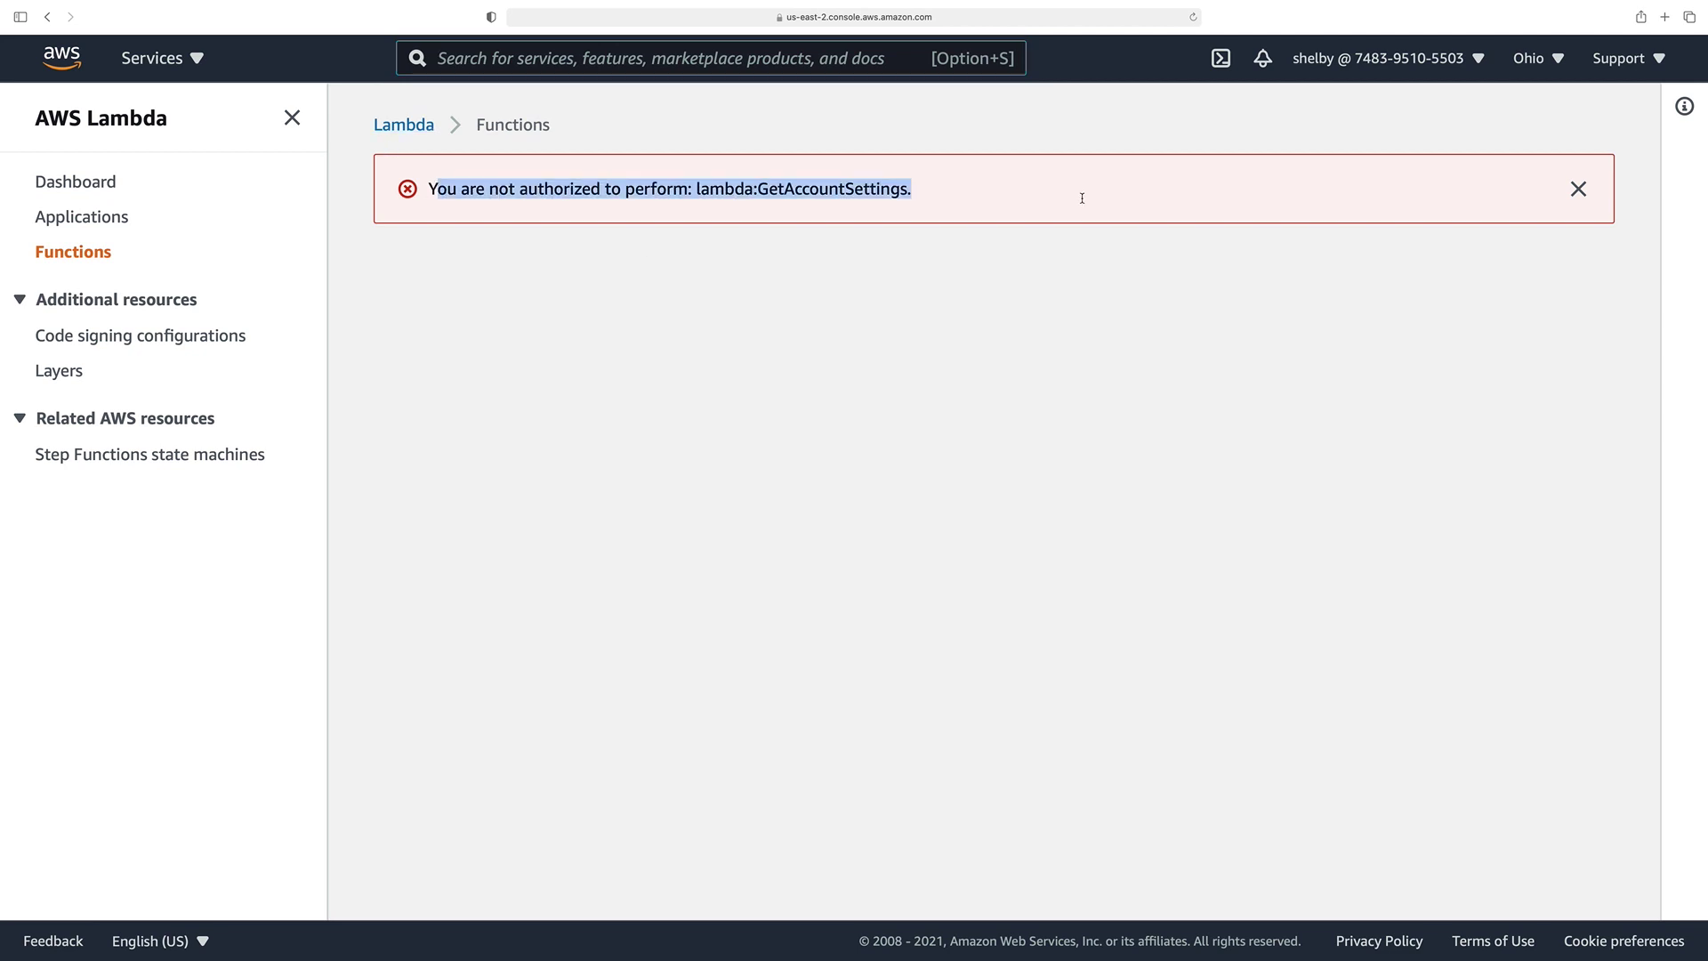
- Open EC2, examine the dashboard's resources and check the user's access to the running instances list
{"action": "left_click", "coordinate": [192, 67]}
{"action": "left_click", "coordinate": [537, 199]}
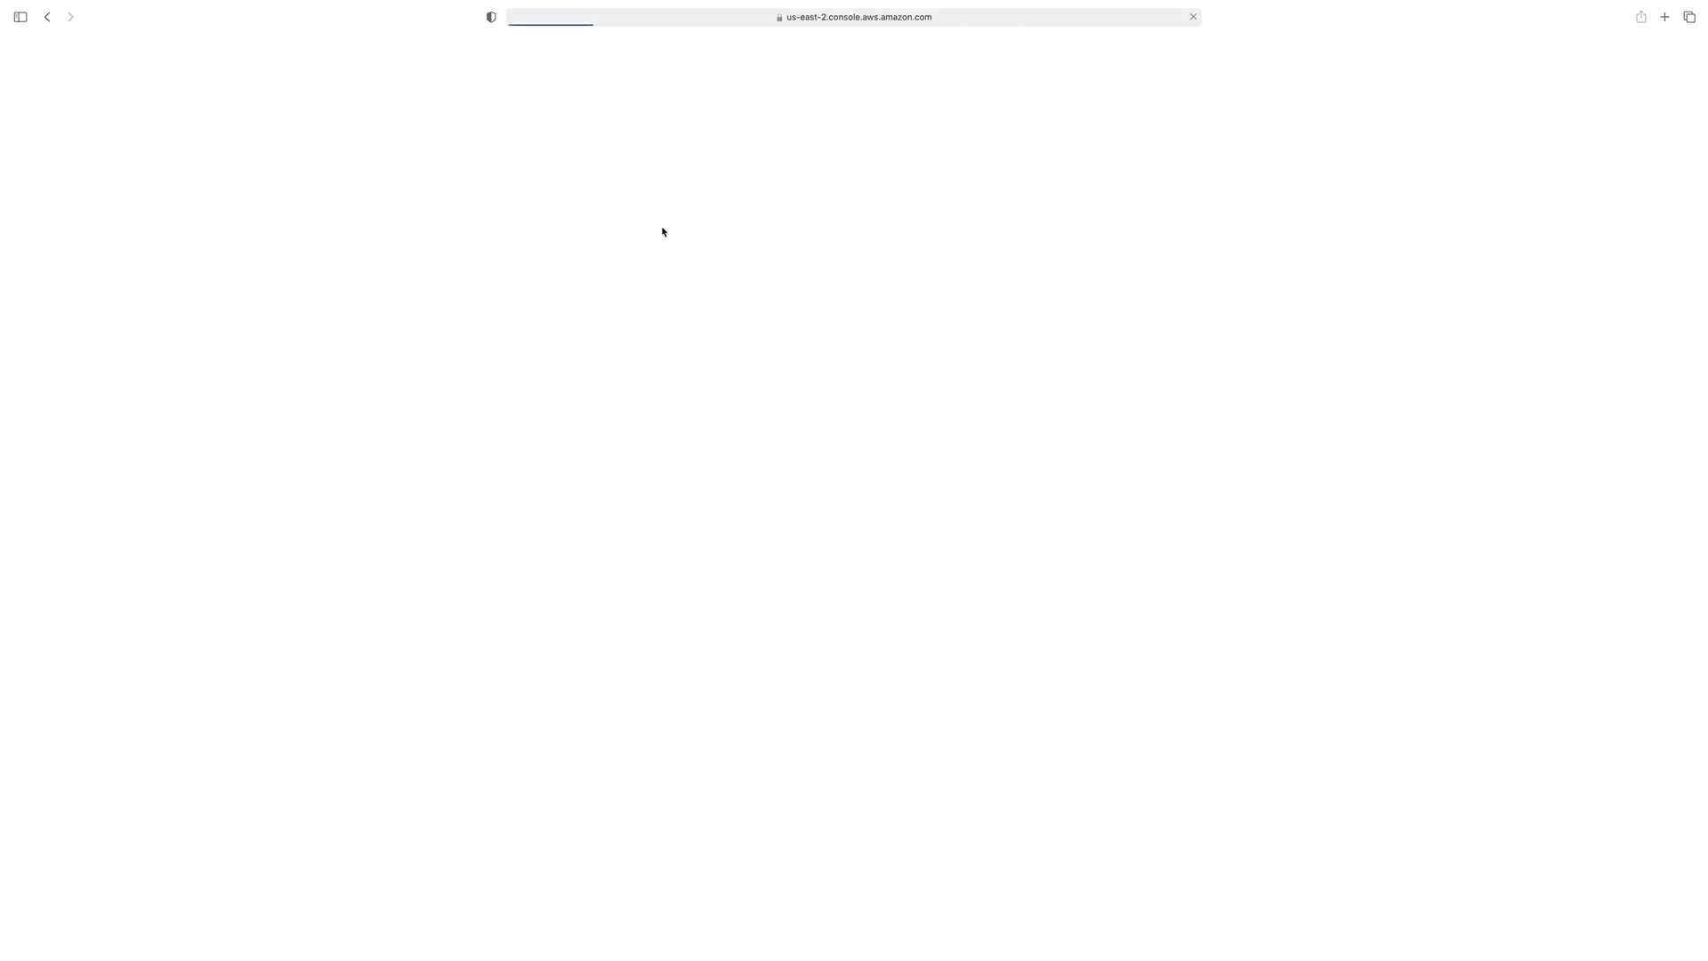
{"action": "scroll", "coordinate": [606, 282], "scroll_direction": "down", "scroll_amount": 2}
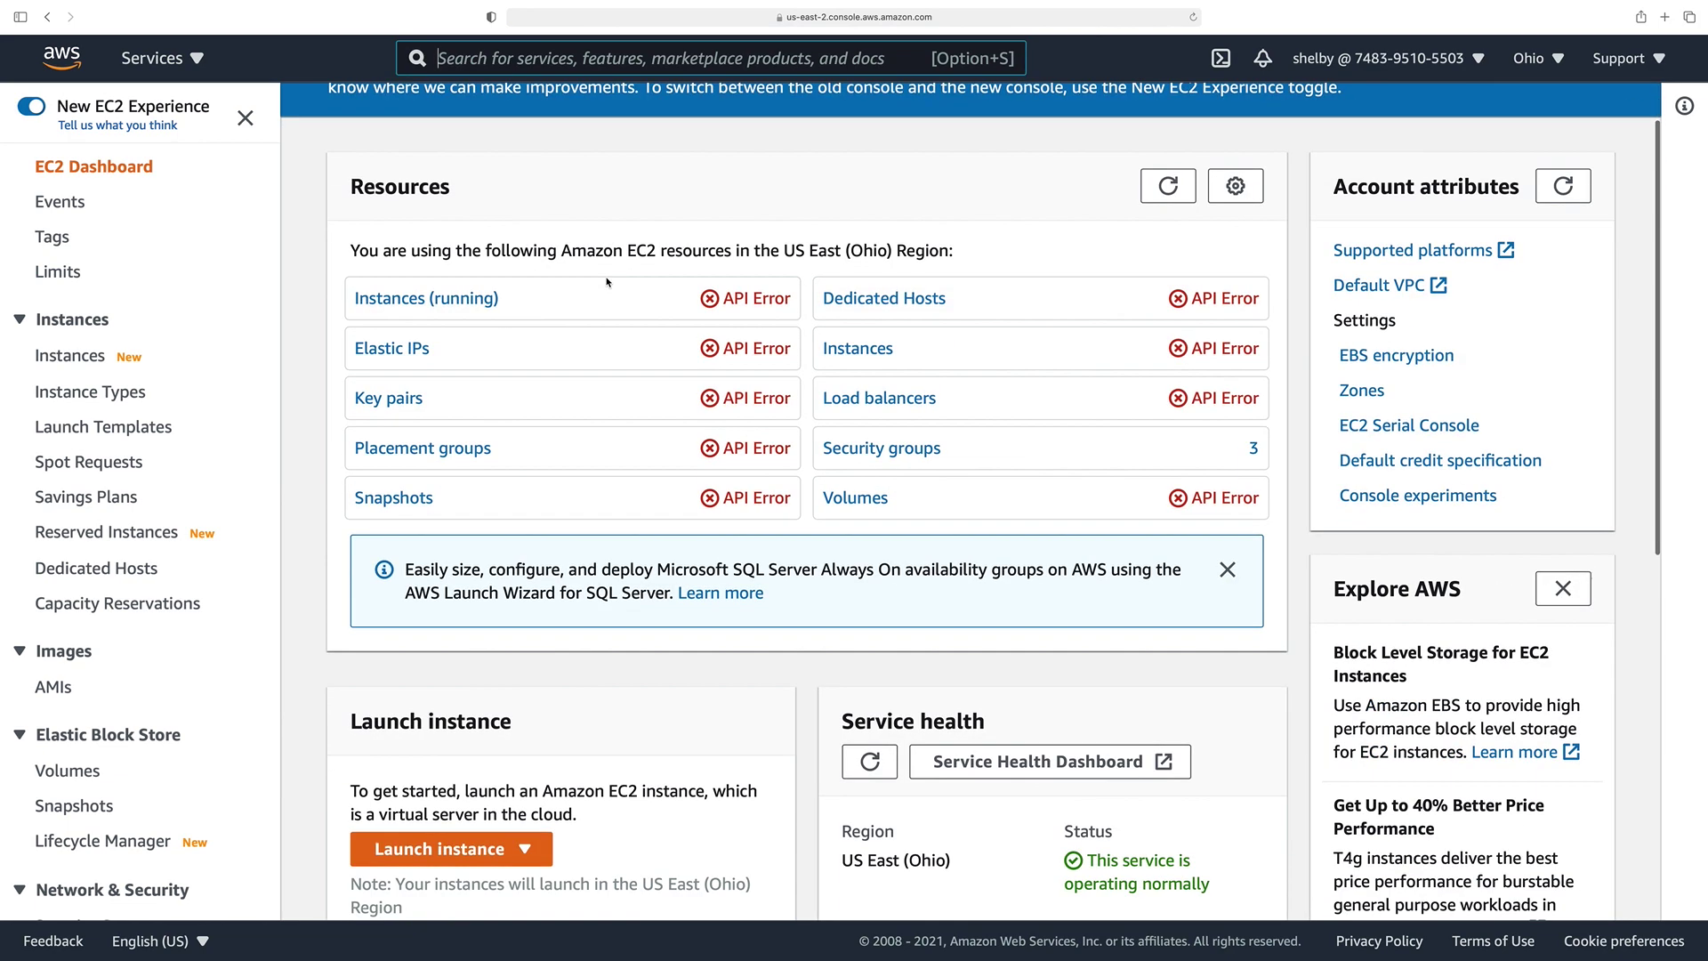
{"action": "scroll", "coordinate": [969, 338], "scroll_direction": "down", "scroll_amount": 5}
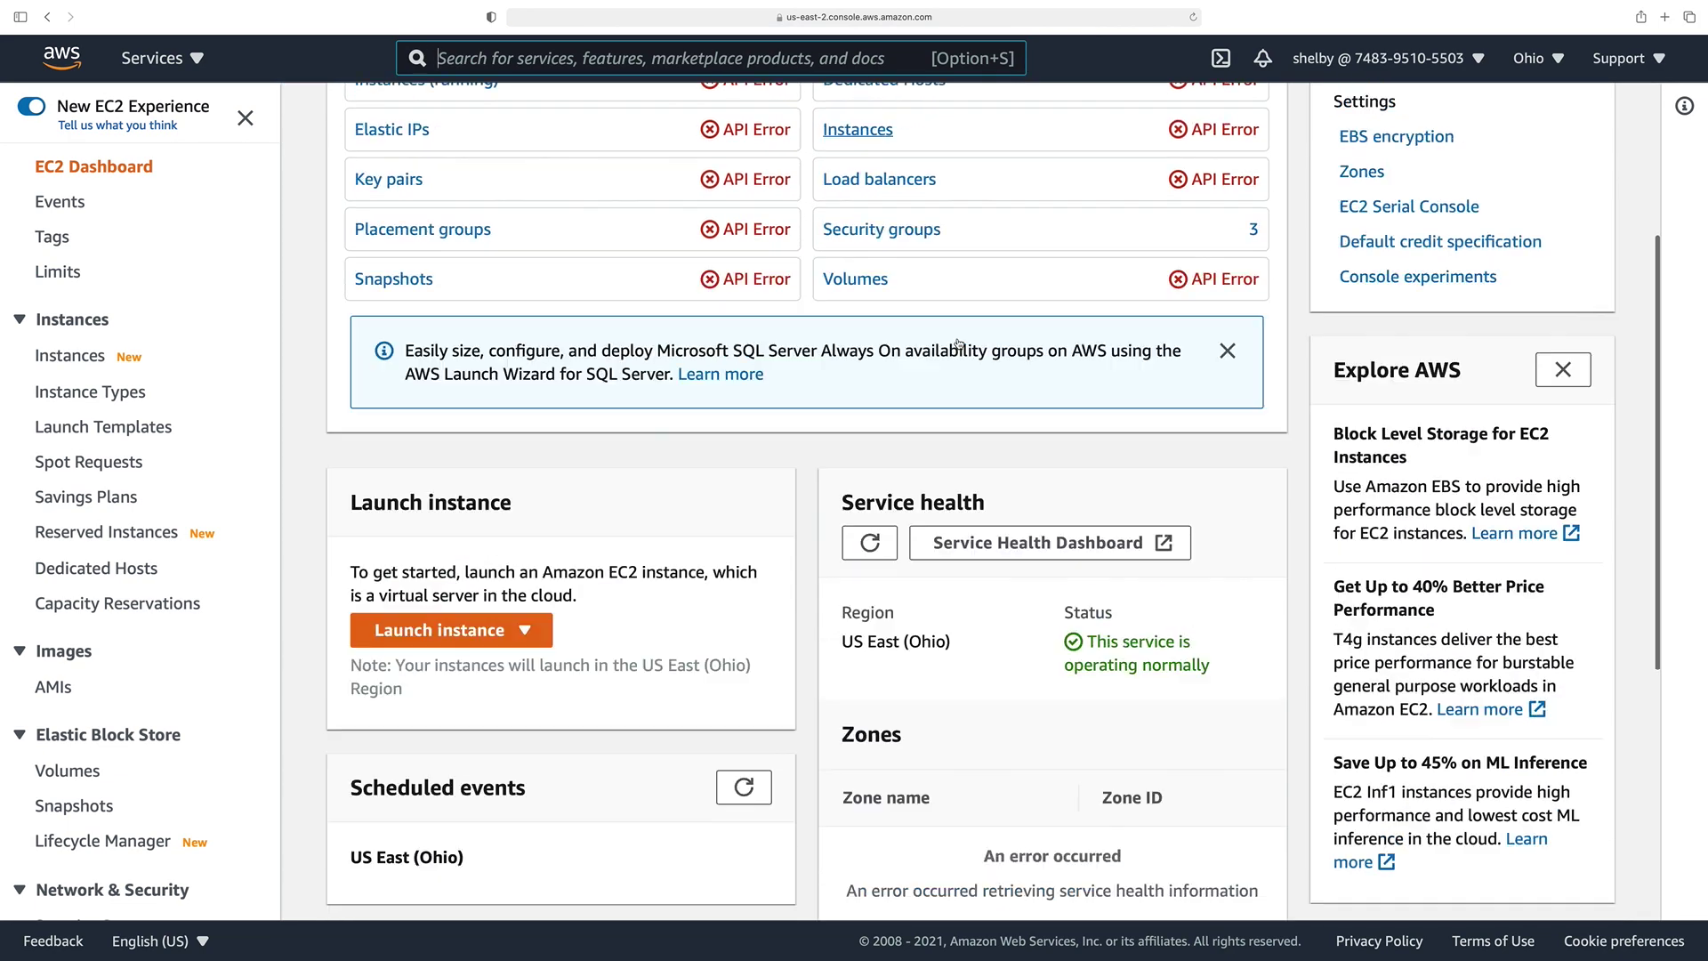
{"action": "scroll", "coordinate": [957, 343], "scroll_direction": "up", "scroll_amount": 7}
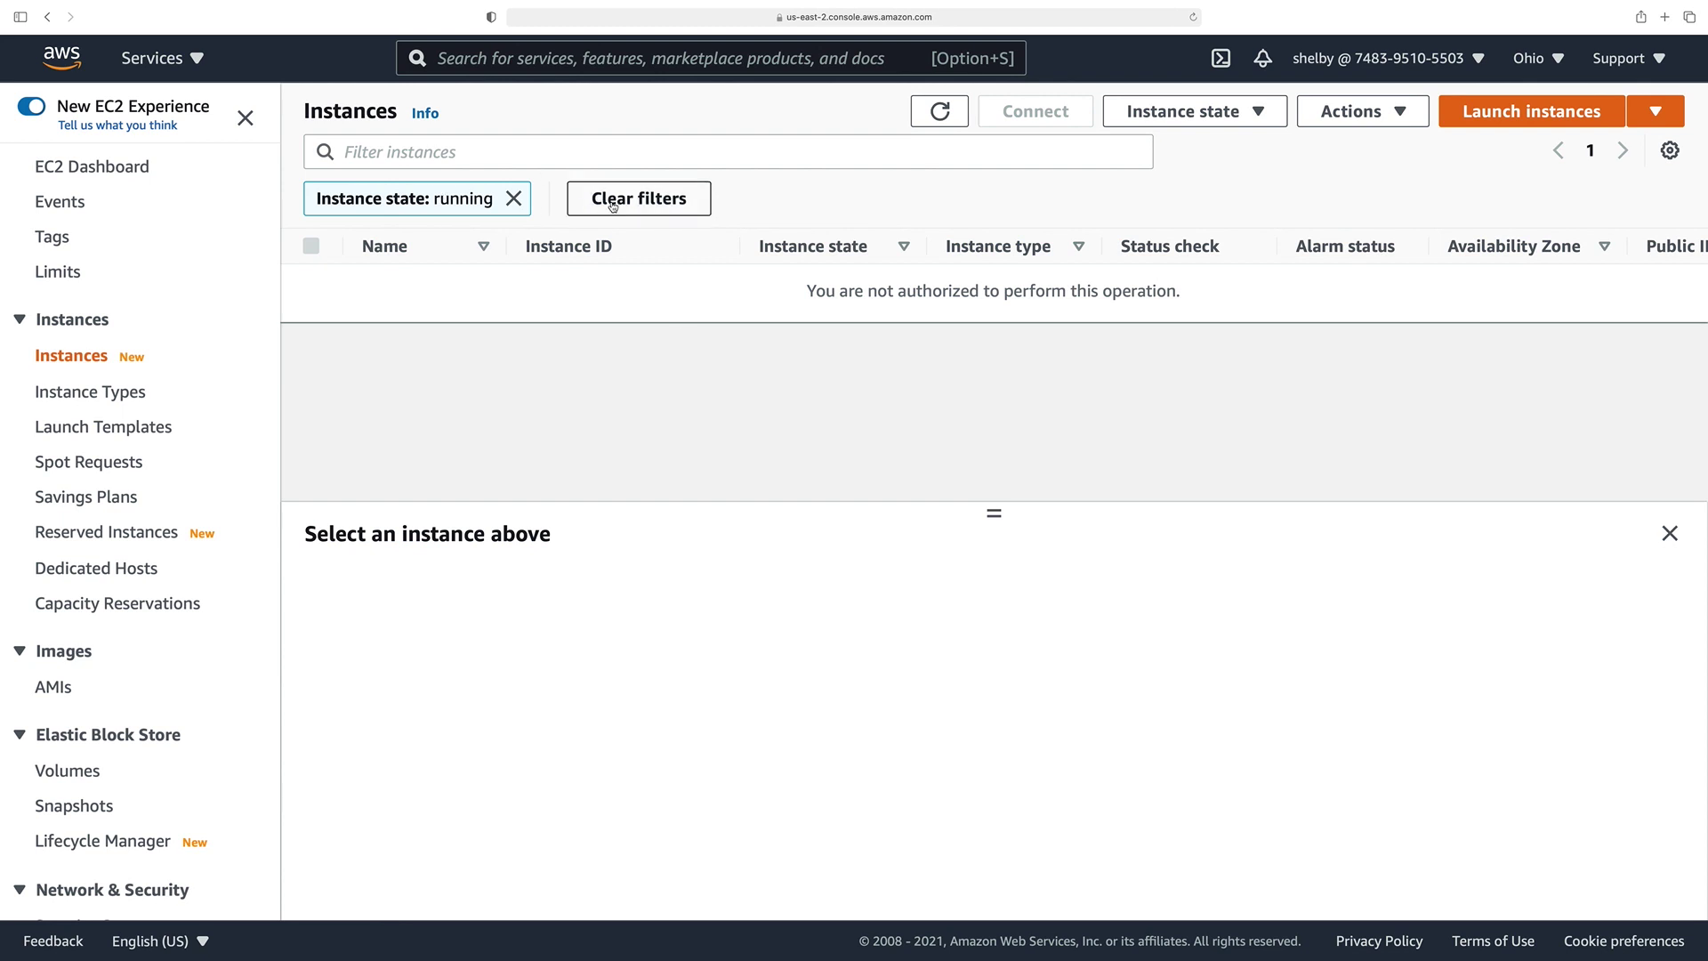
{"action": "left_click_drag", "start_coordinate": [806, 293], "coordinate": [1250, 303]}
- Open S3 and check the user's access to the bucket list
{"action": "left_click", "coordinate": [160, 57]}
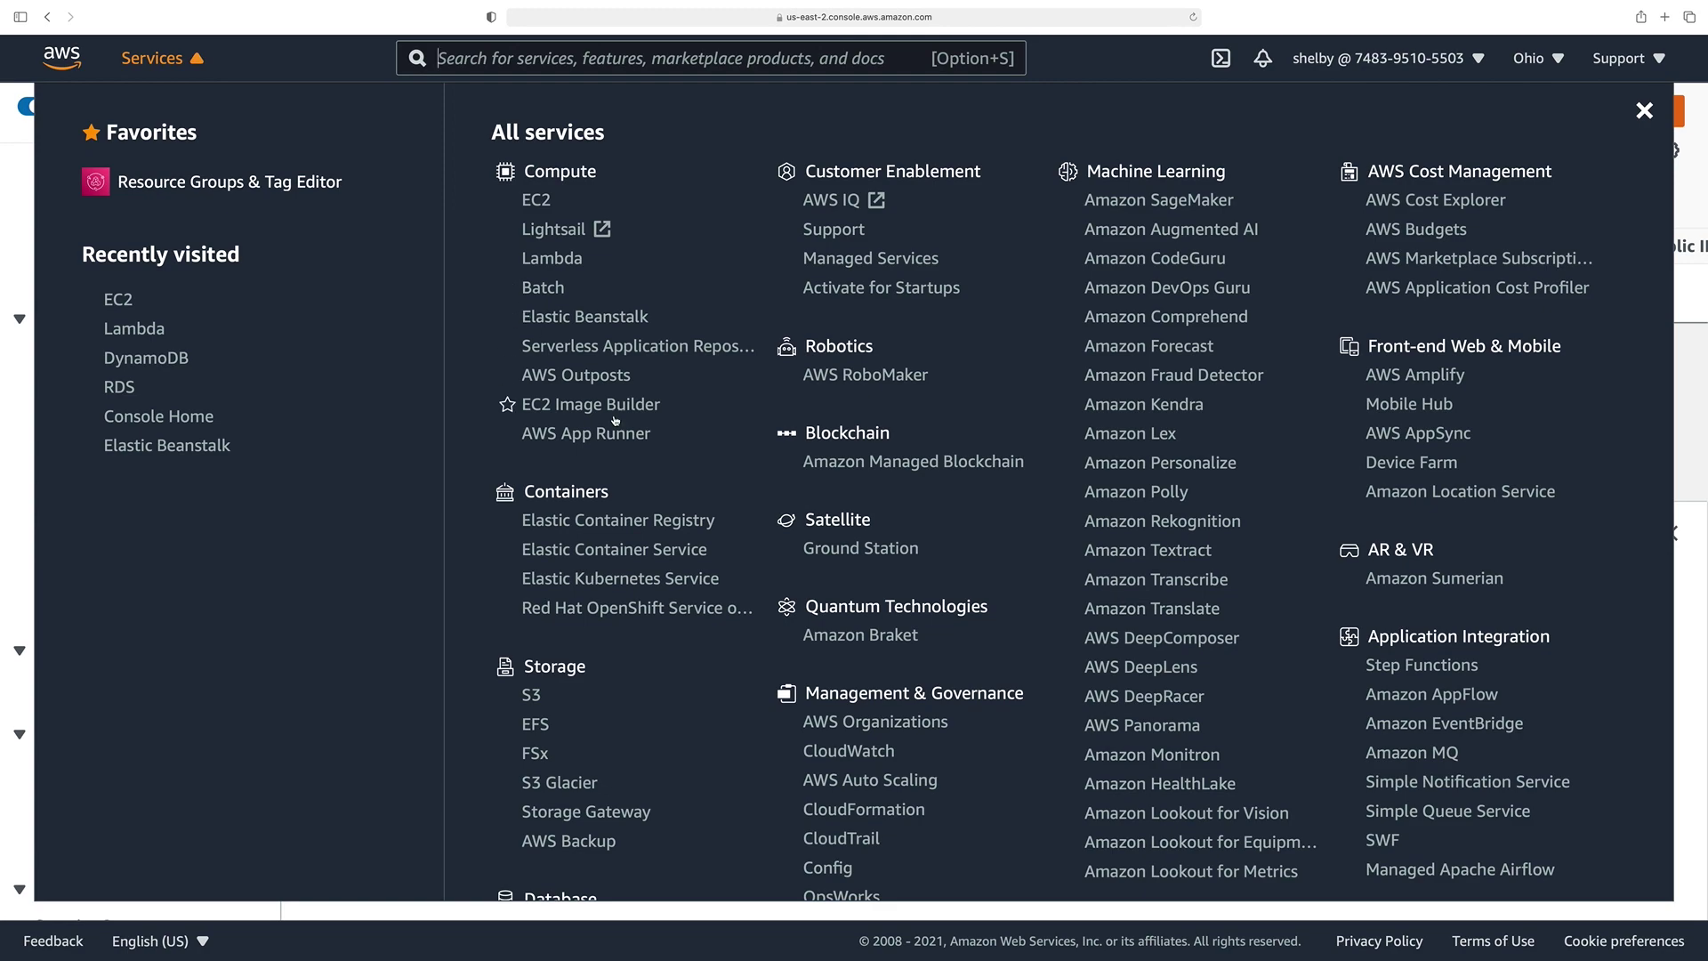
{"action": "left_click", "coordinate": [530, 697]}
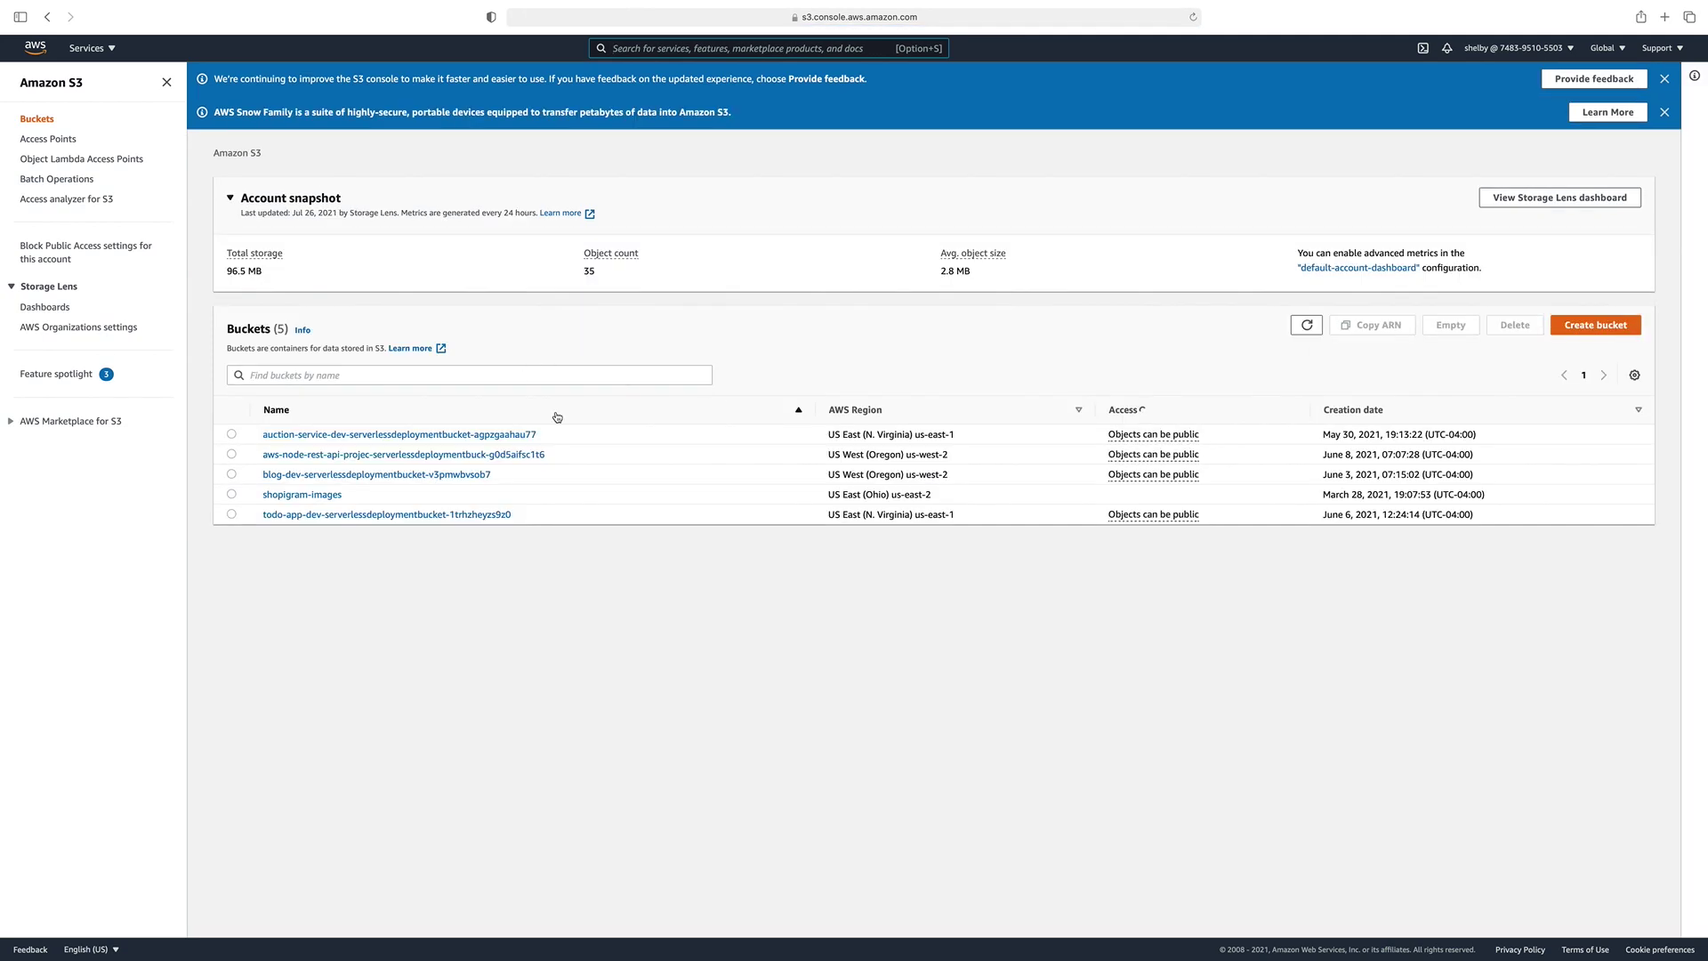
- Return to Chrome and open the s3_data_engineer policy attached to the data_engineer group
{"action": "key", "text": "super+equal"}
{"action": "key", "text": "super+equal"}
{"action": "key", "text": "super+equal"}
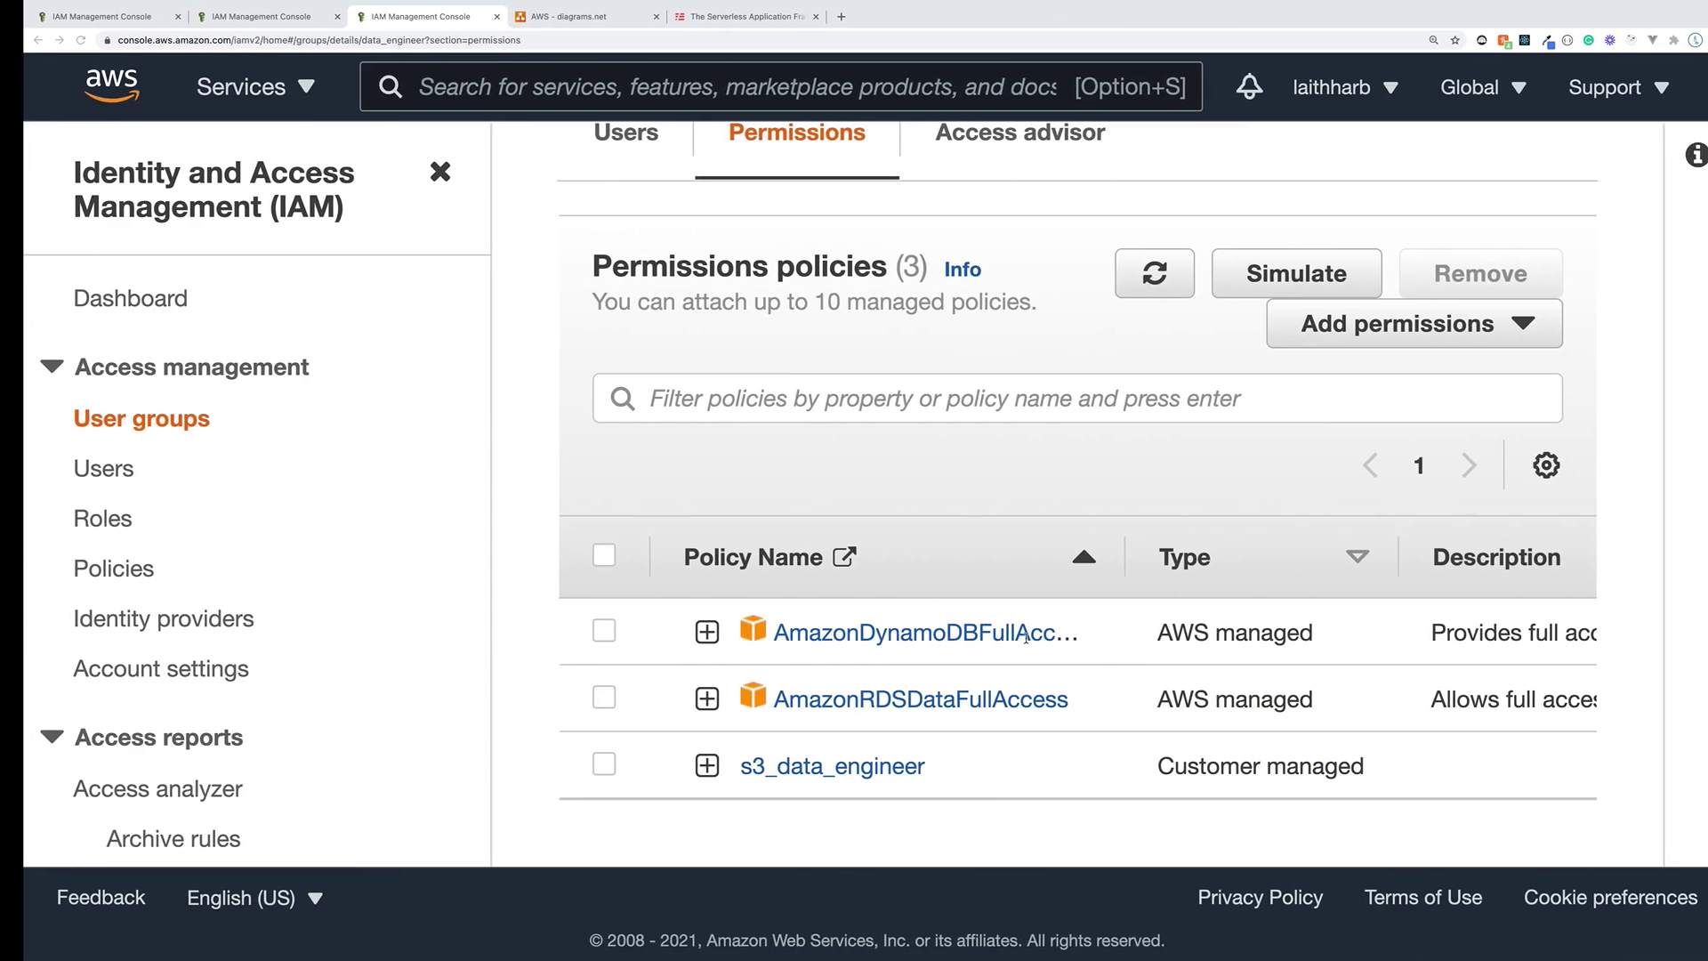
{"action": "scroll", "coordinate": [250, 582], "scroll_direction": "down", "scroll_amount": 4}
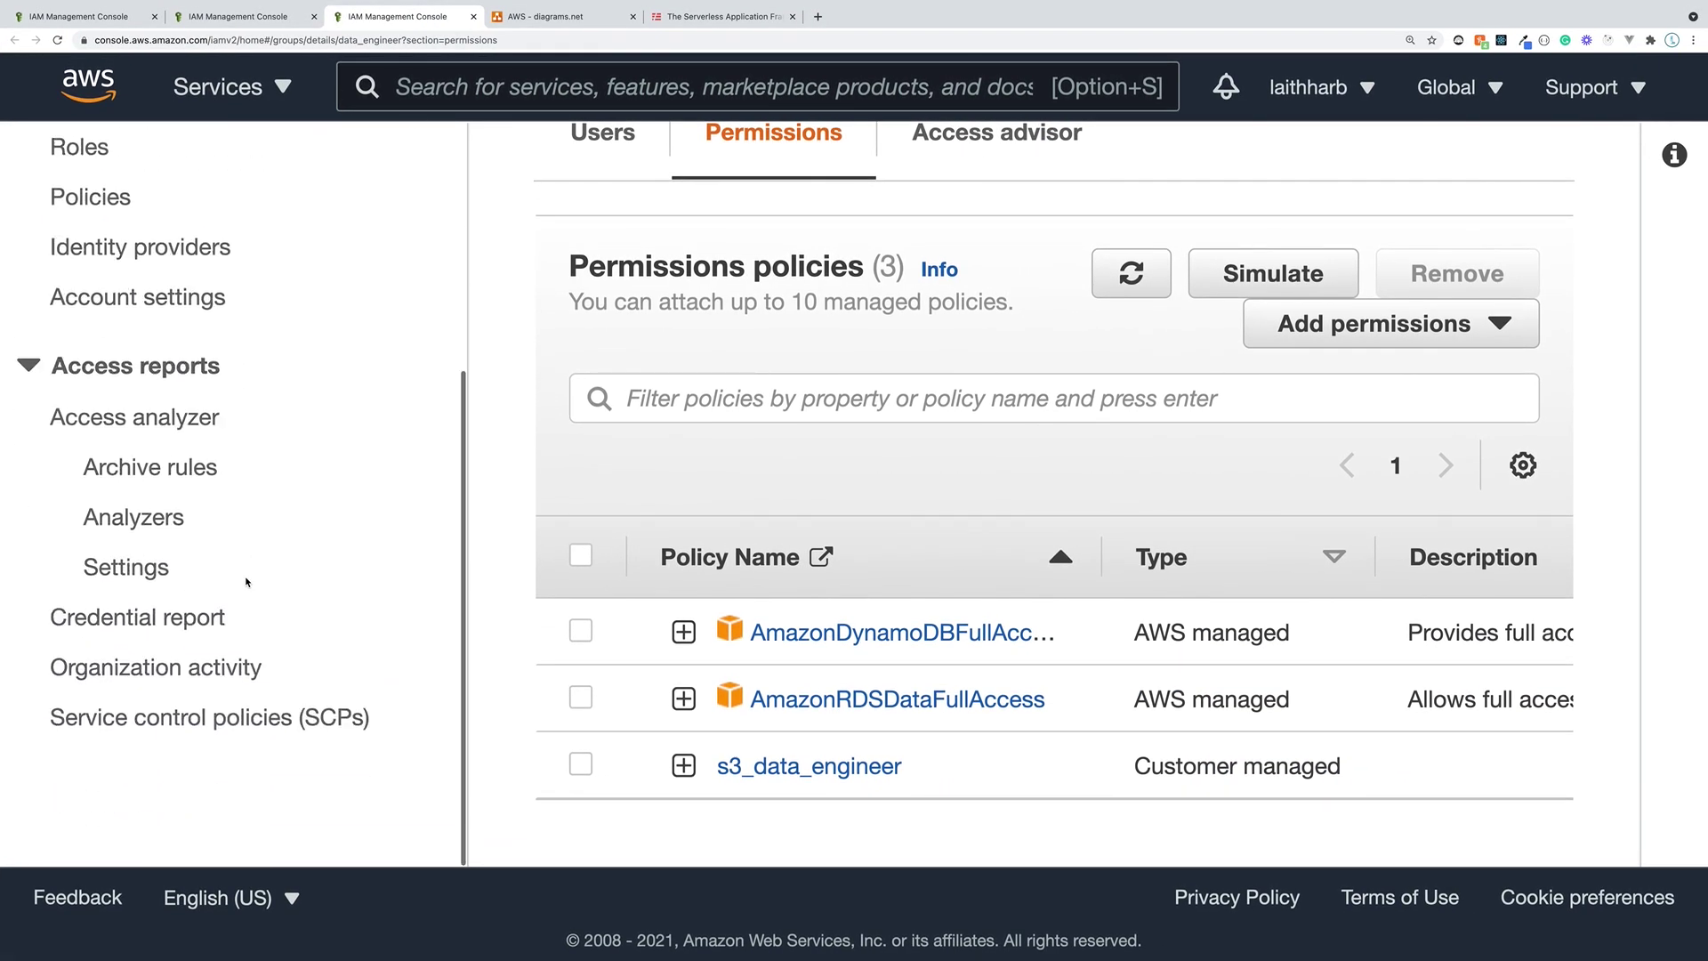
{"action": "scroll", "coordinate": [248, 579], "scroll_direction": "up", "scroll_amount": 3}
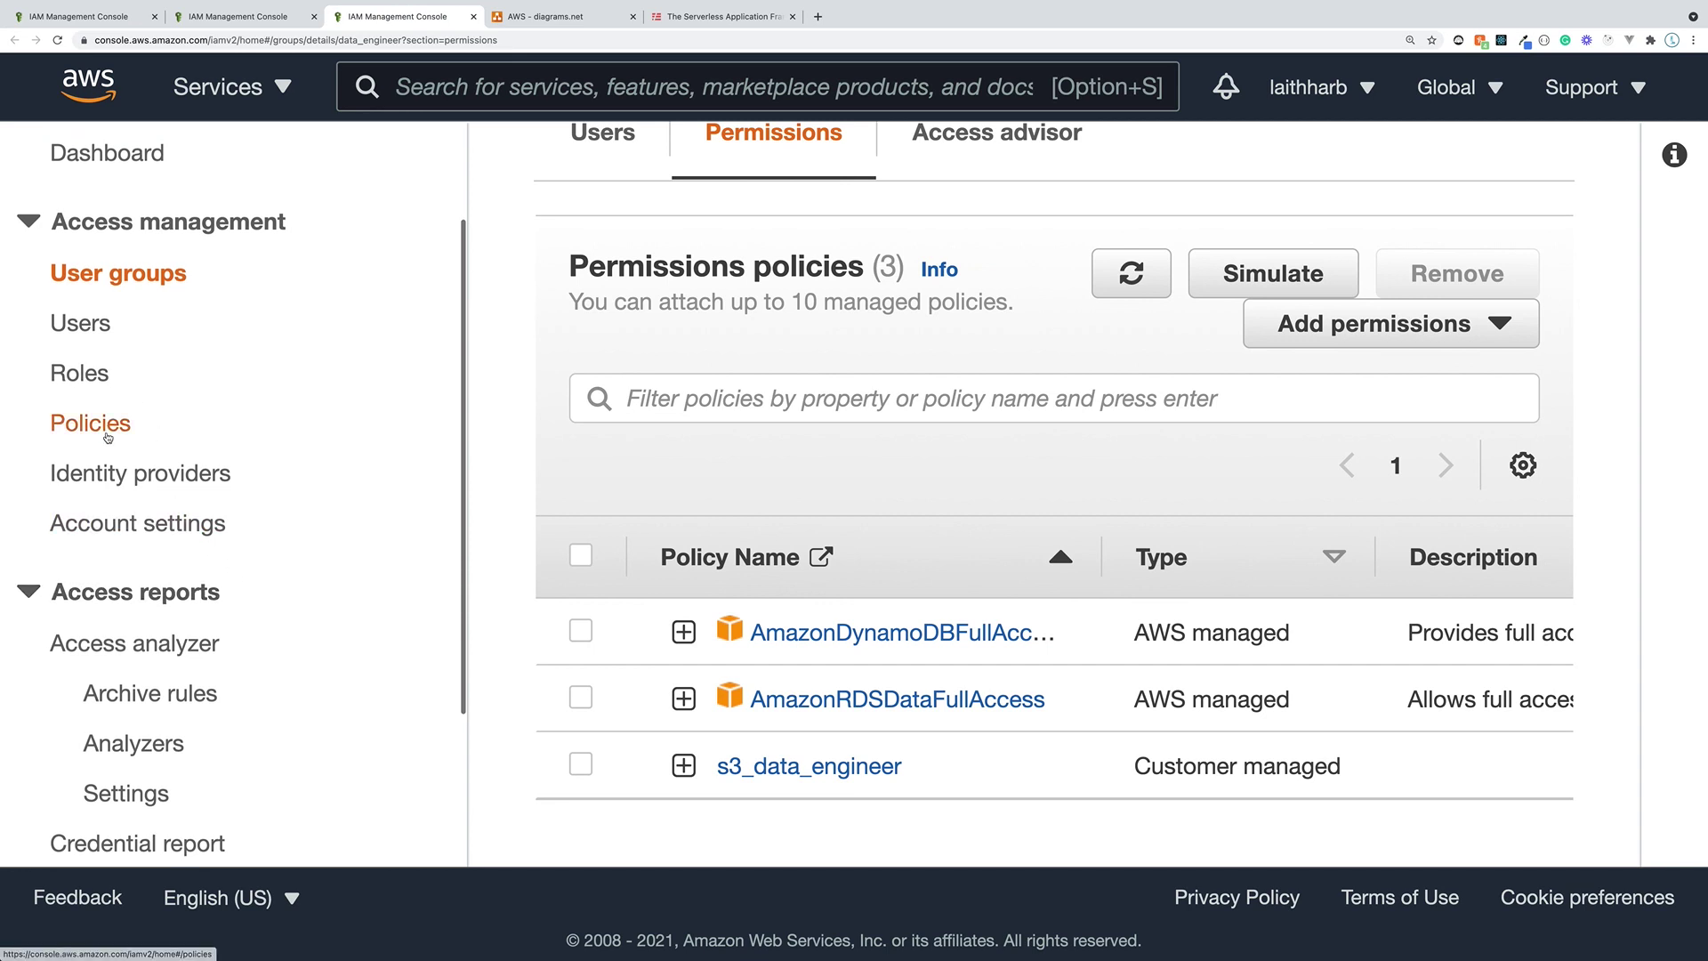
{"action": "scroll", "coordinate": [764, 418], "scroll_direction": "up", "scroll_amount": 1}
{"action": "scroll", "coordinate": [765, 418], "scroll_direction": "down", "scroll_amount": 1}
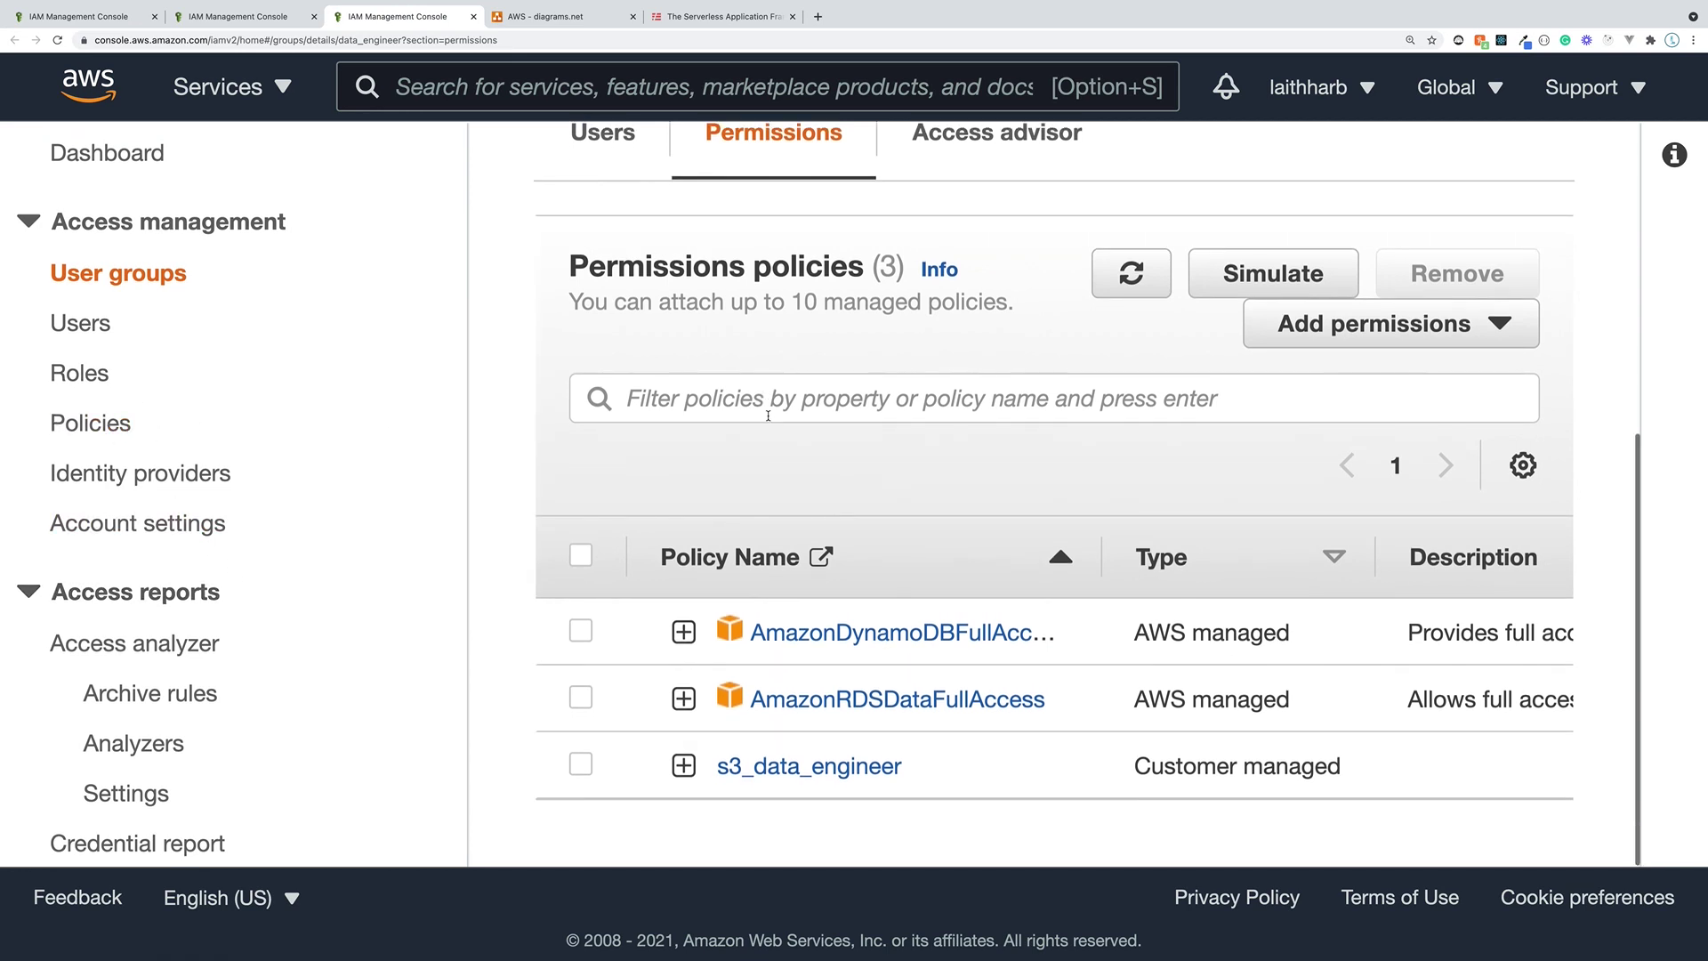
{"action": "left_click", "coordinate": [851, 770]}
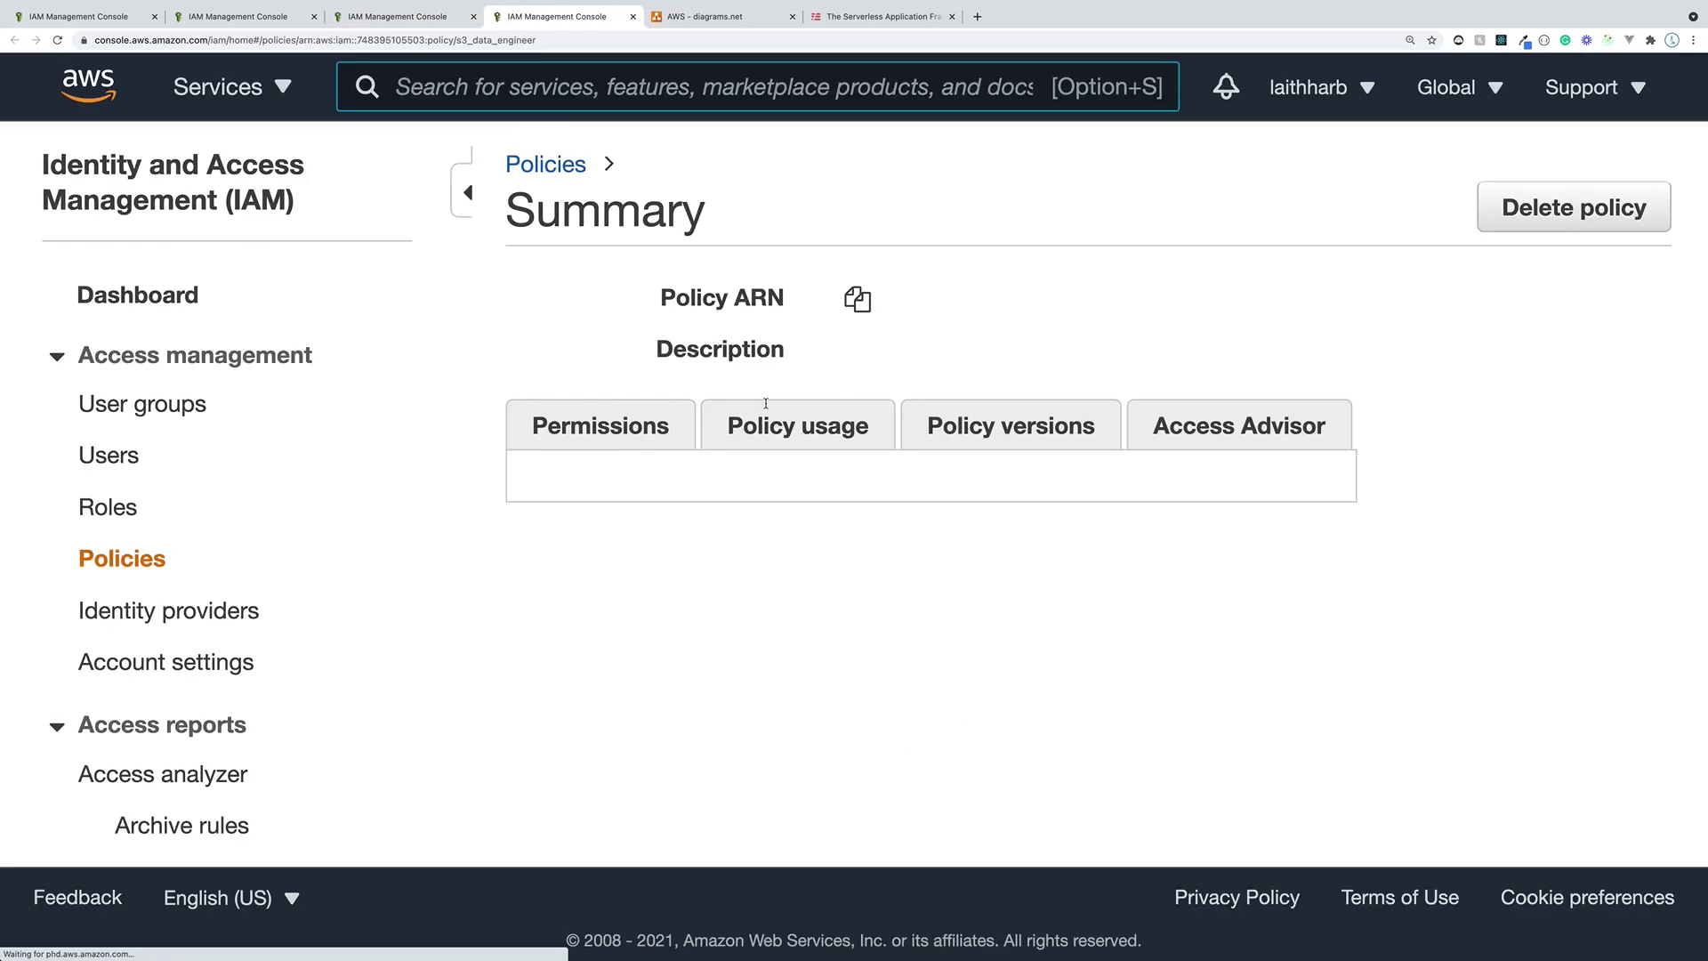
- Display the s3_data_engineer policy as JSON and examine its Version and Sid lines
{"action": "scroll", "coordinate": [917, 515], "scroll_direction": "down", "scroll_amount": 1}
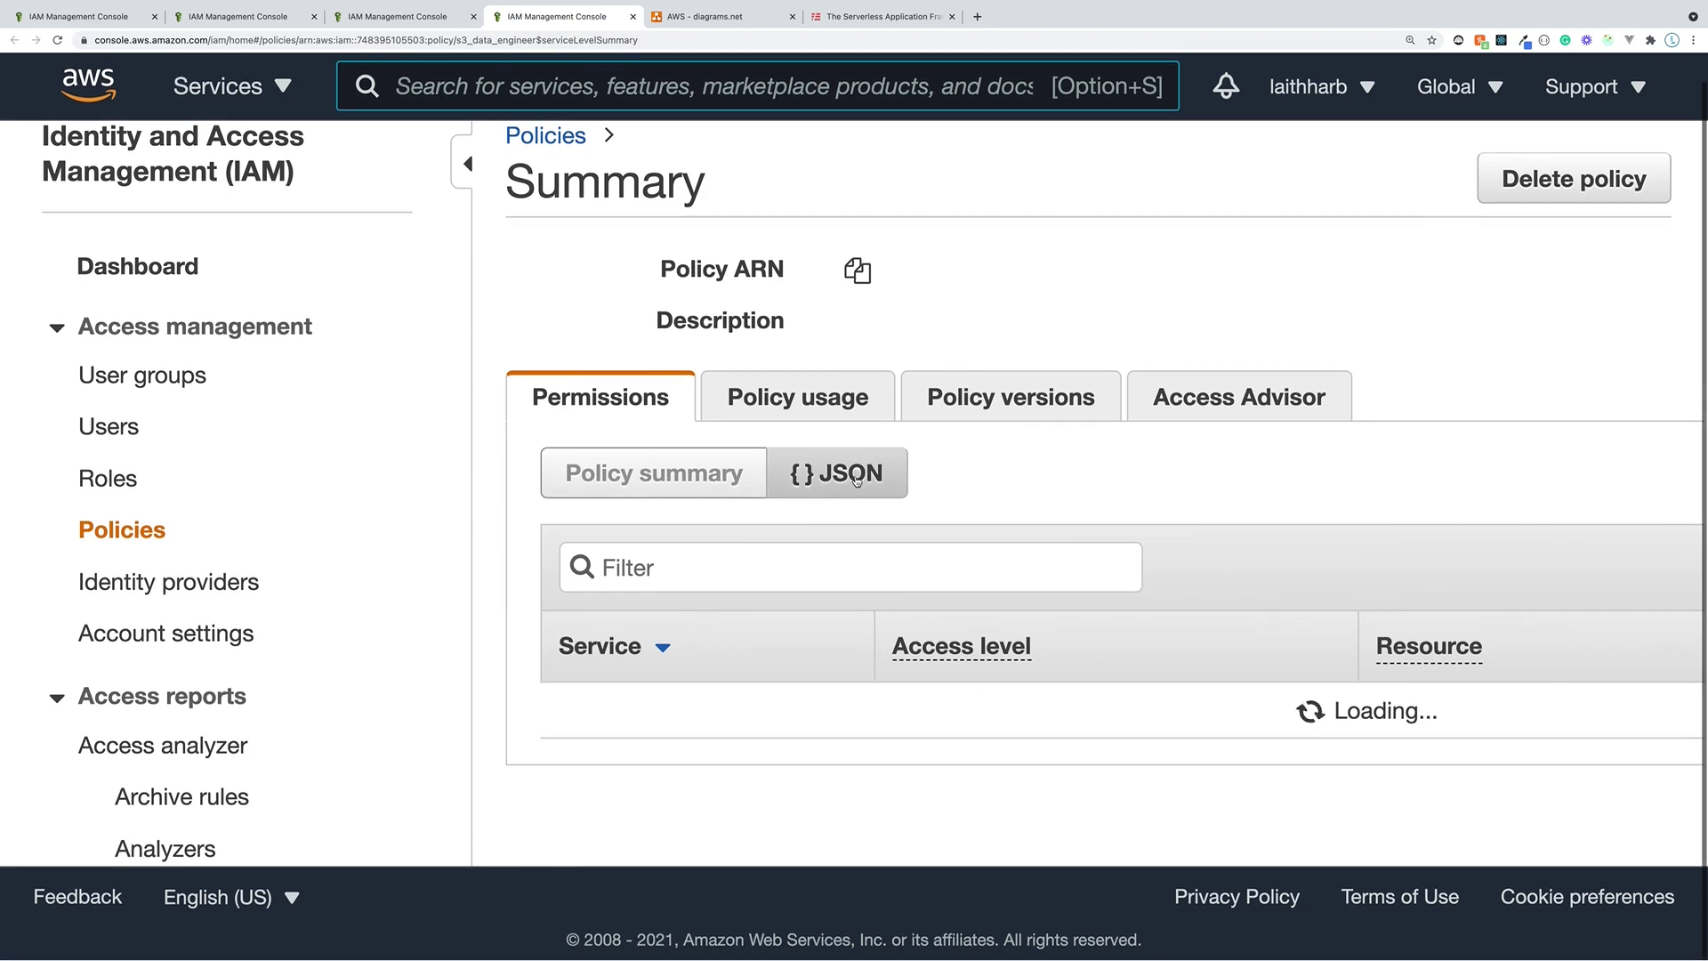
{"action": "key", "text": "super+minus"}
{"action": "key", "text": "super+minus"}
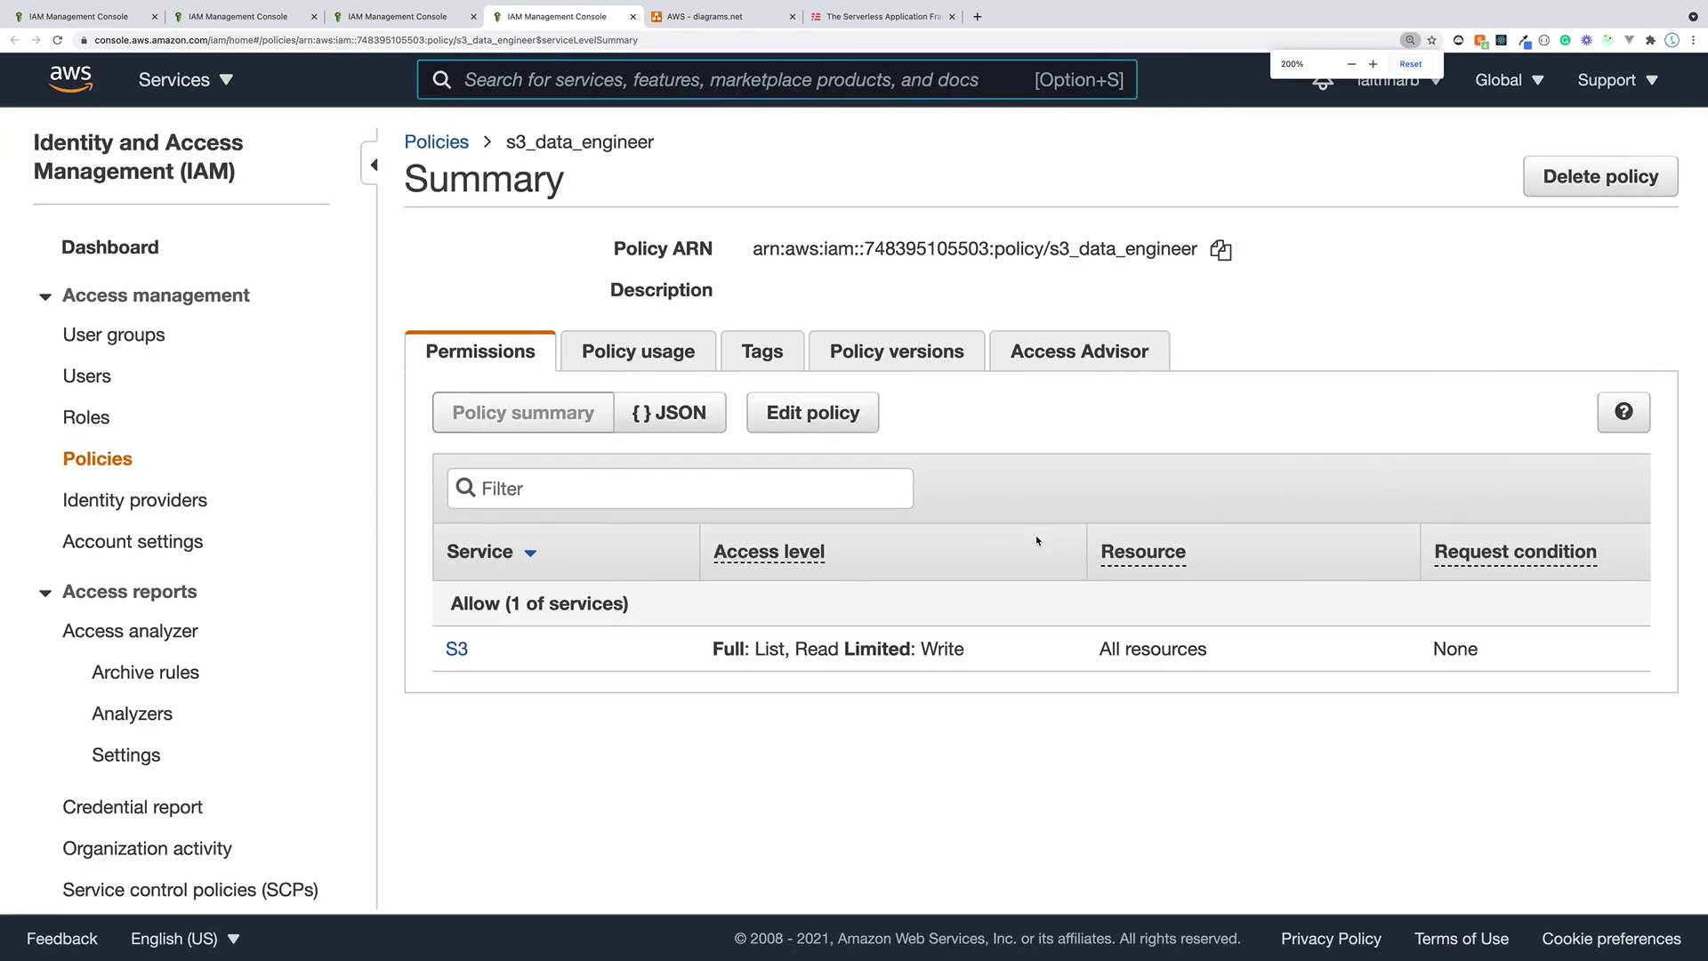
{"action": "left_click", "coordinate": [663, 415]}
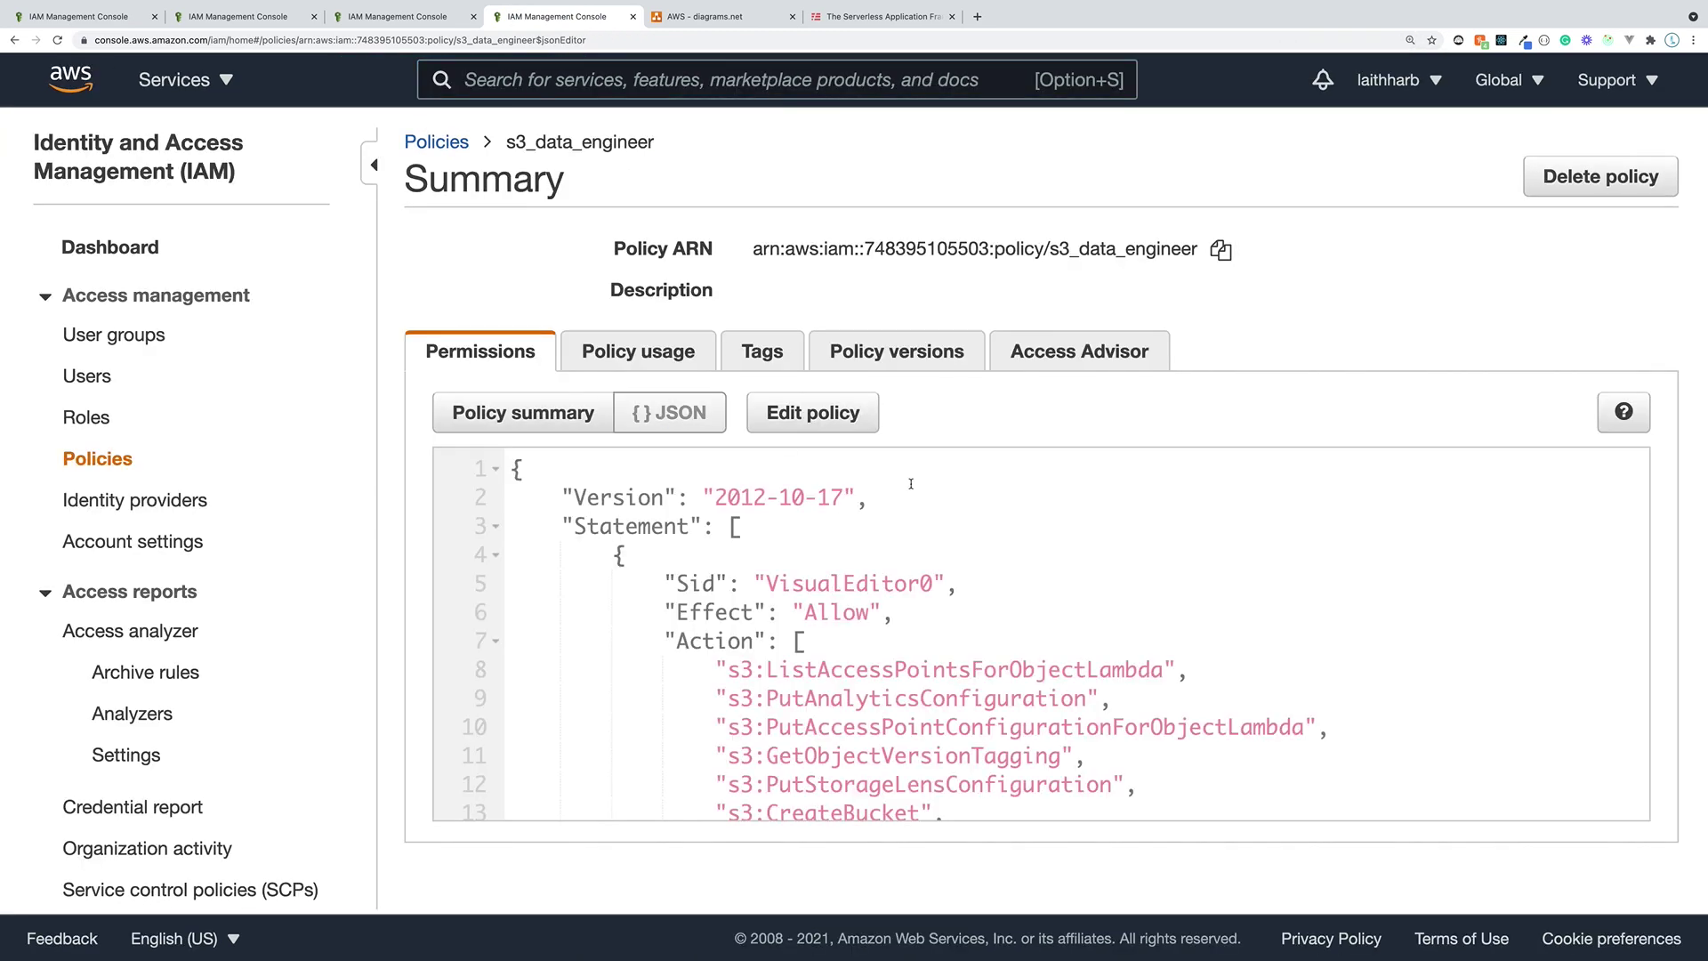
{"action": "scroll", "coordinate": [837, 618], "scroll_direction": "down", "scroll_amount": 5}
{"action": "scroll", "coordinate": [836, 618], "scroll_direction": "up", "scroll_amount": 5}
{"action": "left_click_drag", "start_coordinate": [895, 493], "coordinate": [445, 486]}
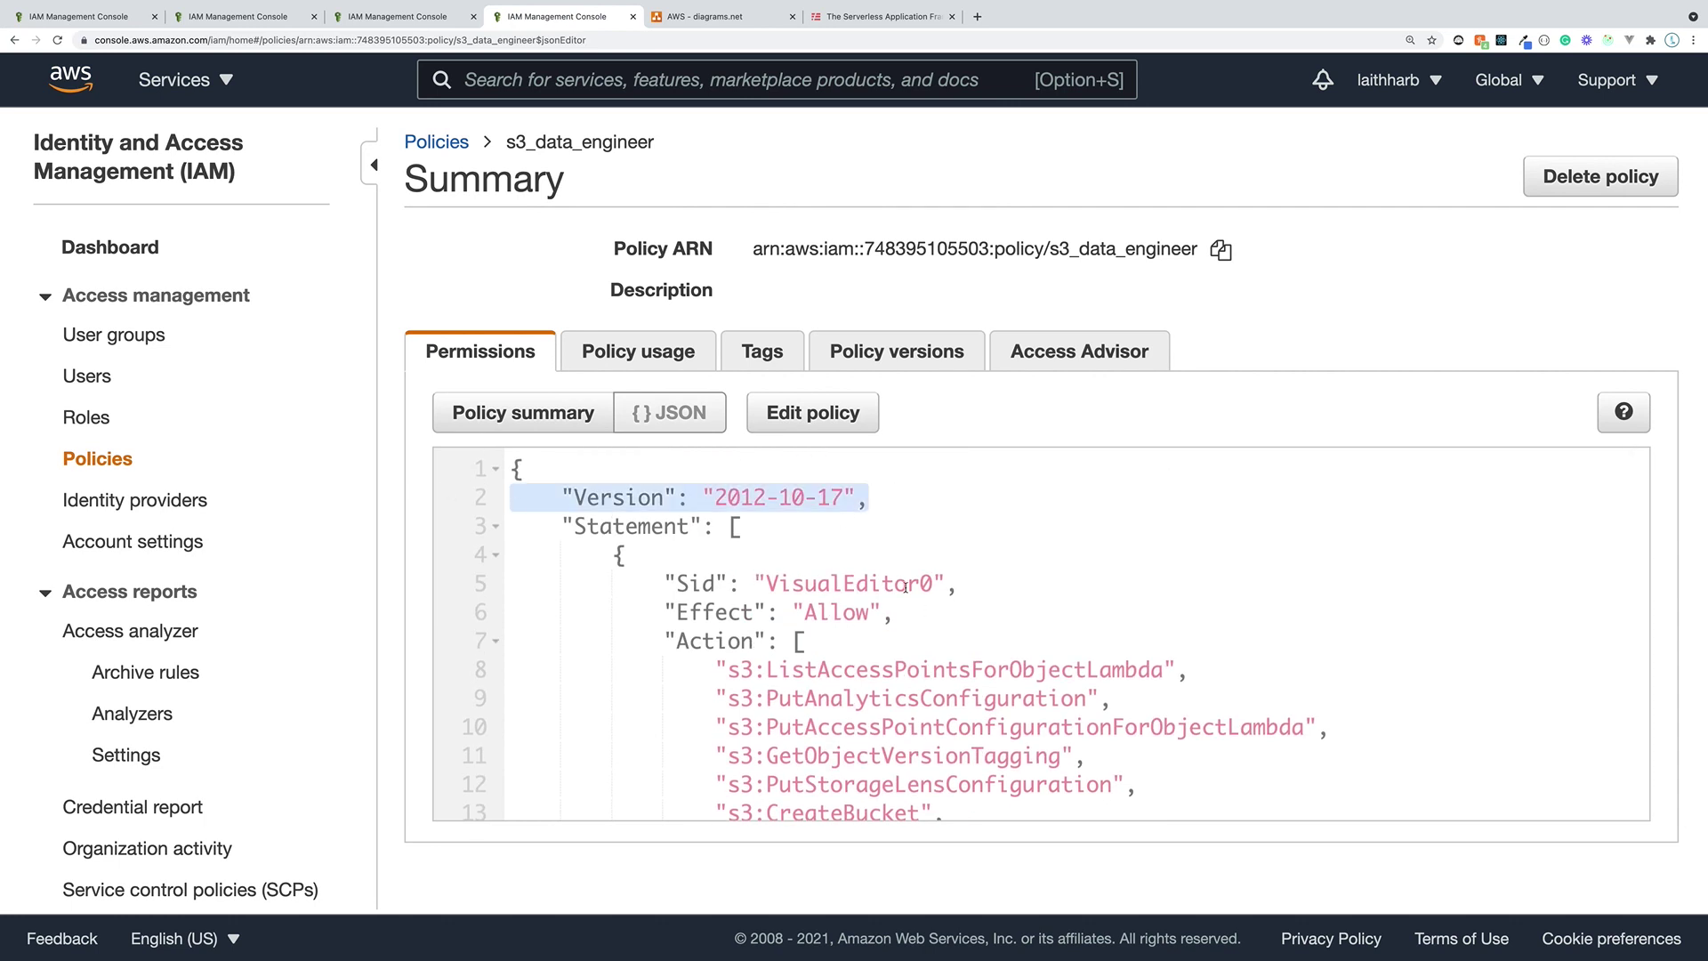
{"action": "left_click_drag", "start_coordinate": [958, 584], "coordinate": [521, 584]}
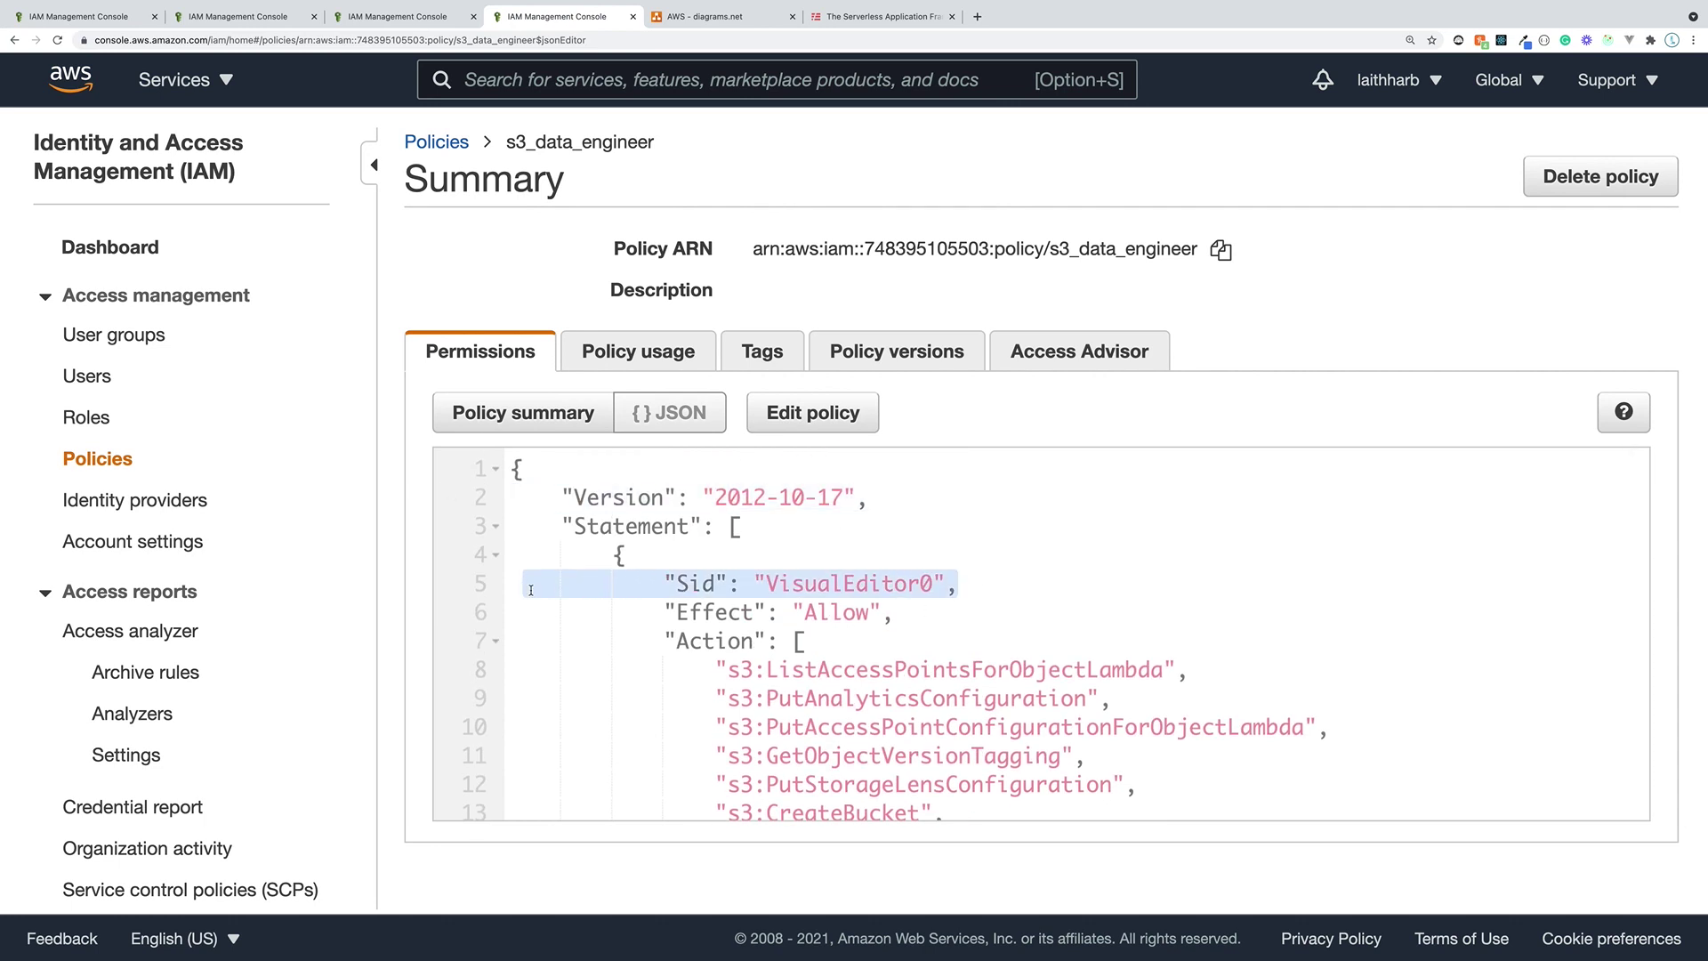
- Examine the Effect, the full Action list and the Resource entry in the policy's JSON
{"action": "scroll", "coordinate": [967, 626], "scroll_direction": "down", "scroll_amount": 3}
{"action": "left_click_drag", "start_coordinate": [893, 532], "coordinate": [574, 532]}
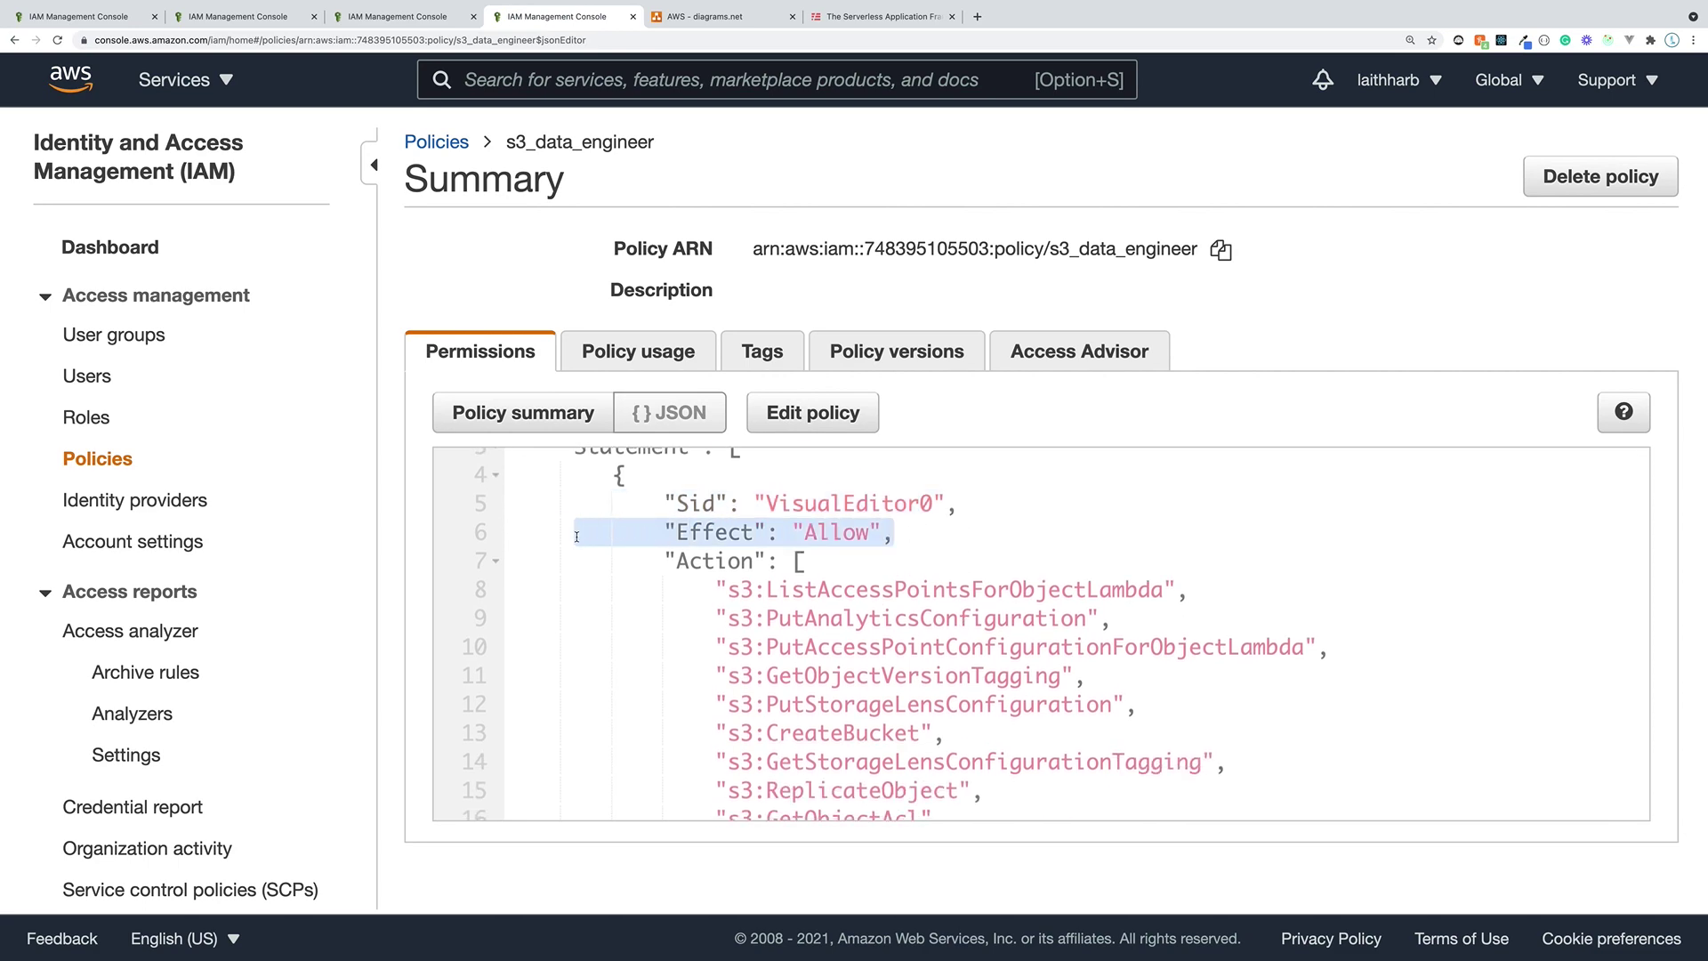
{"action": "scroll", "coordinate": [769, 598], "scroll_direction": "down", "scroll_amount": 1}
{"action": "left_click_drag", "start_coordinate": [728, 579], "coordinate": [533, 816]}
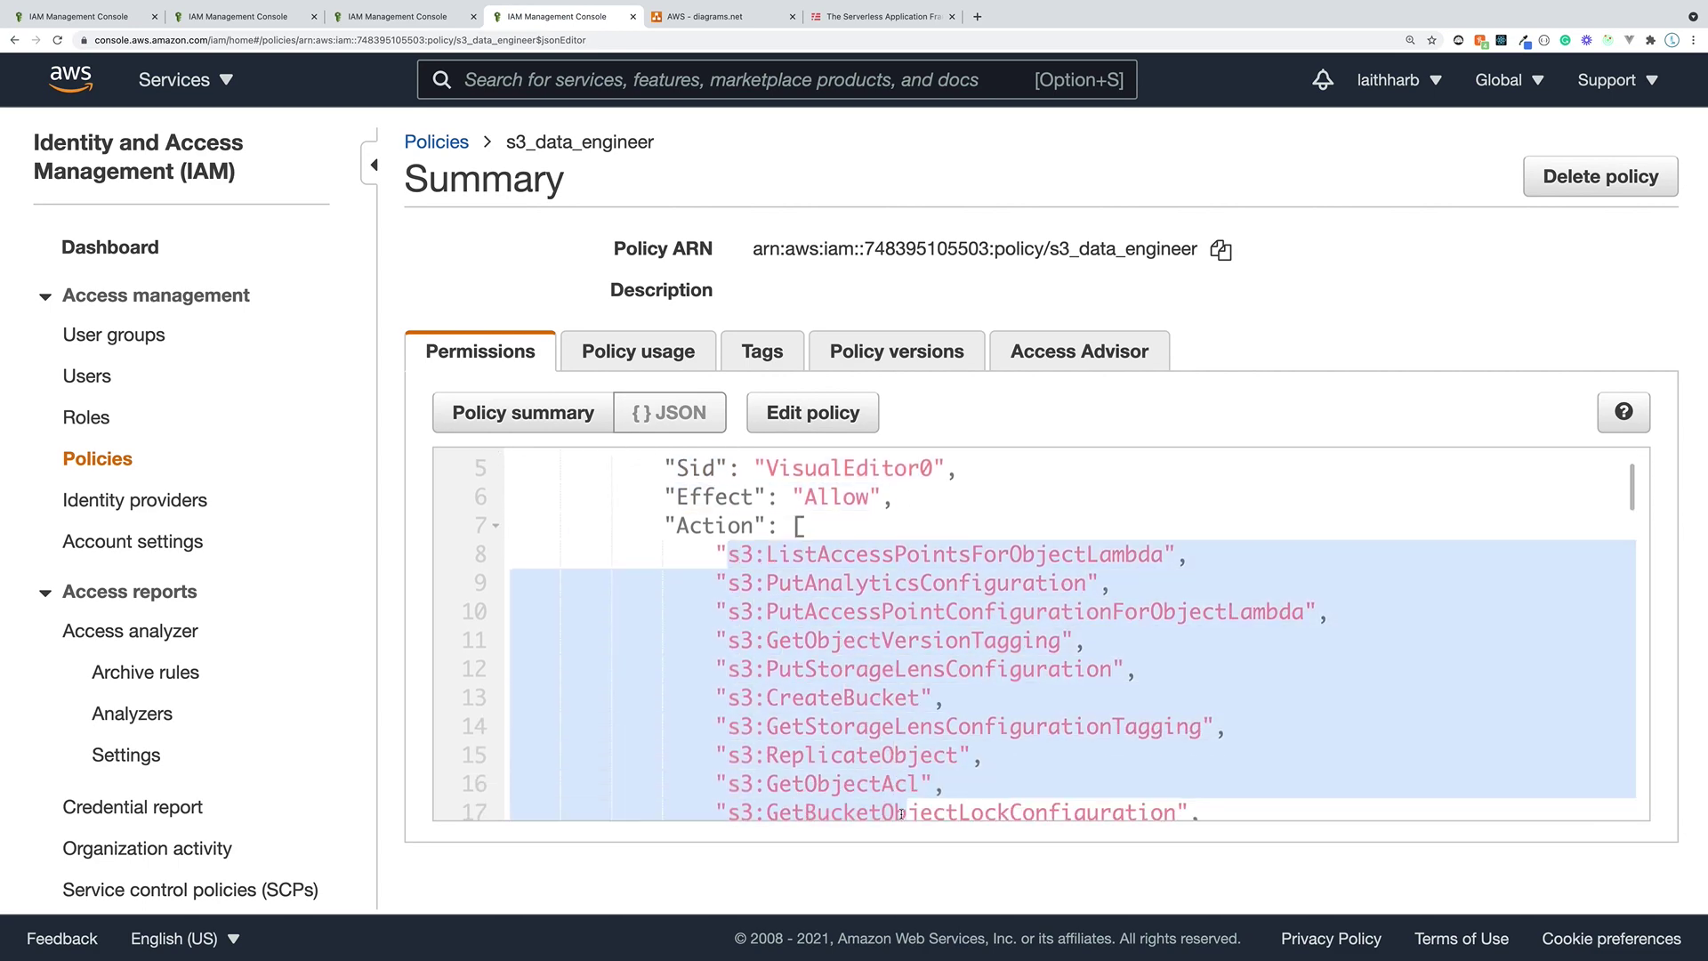
{"action": "scroll", "coordinate": [871, 735], "scroll_direction": "down", "scroll_amount": 20}
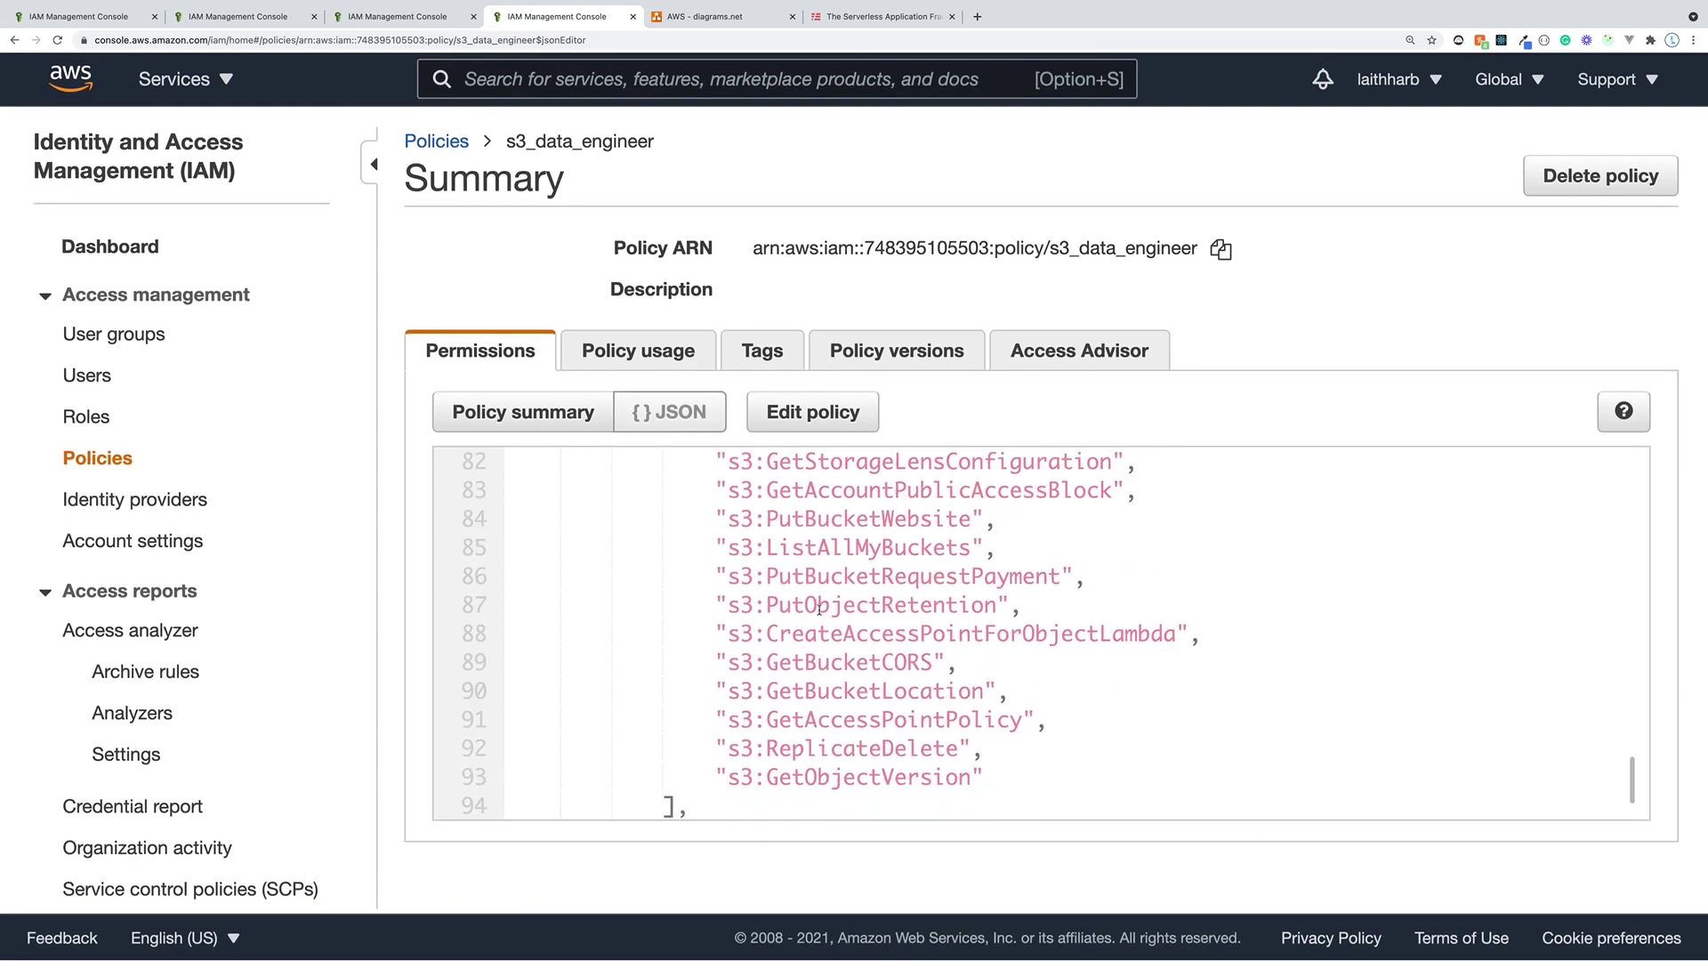
{"action": "left_click_drag", "start_coordinate": [856, 726], "coordinate": [587, 719]}
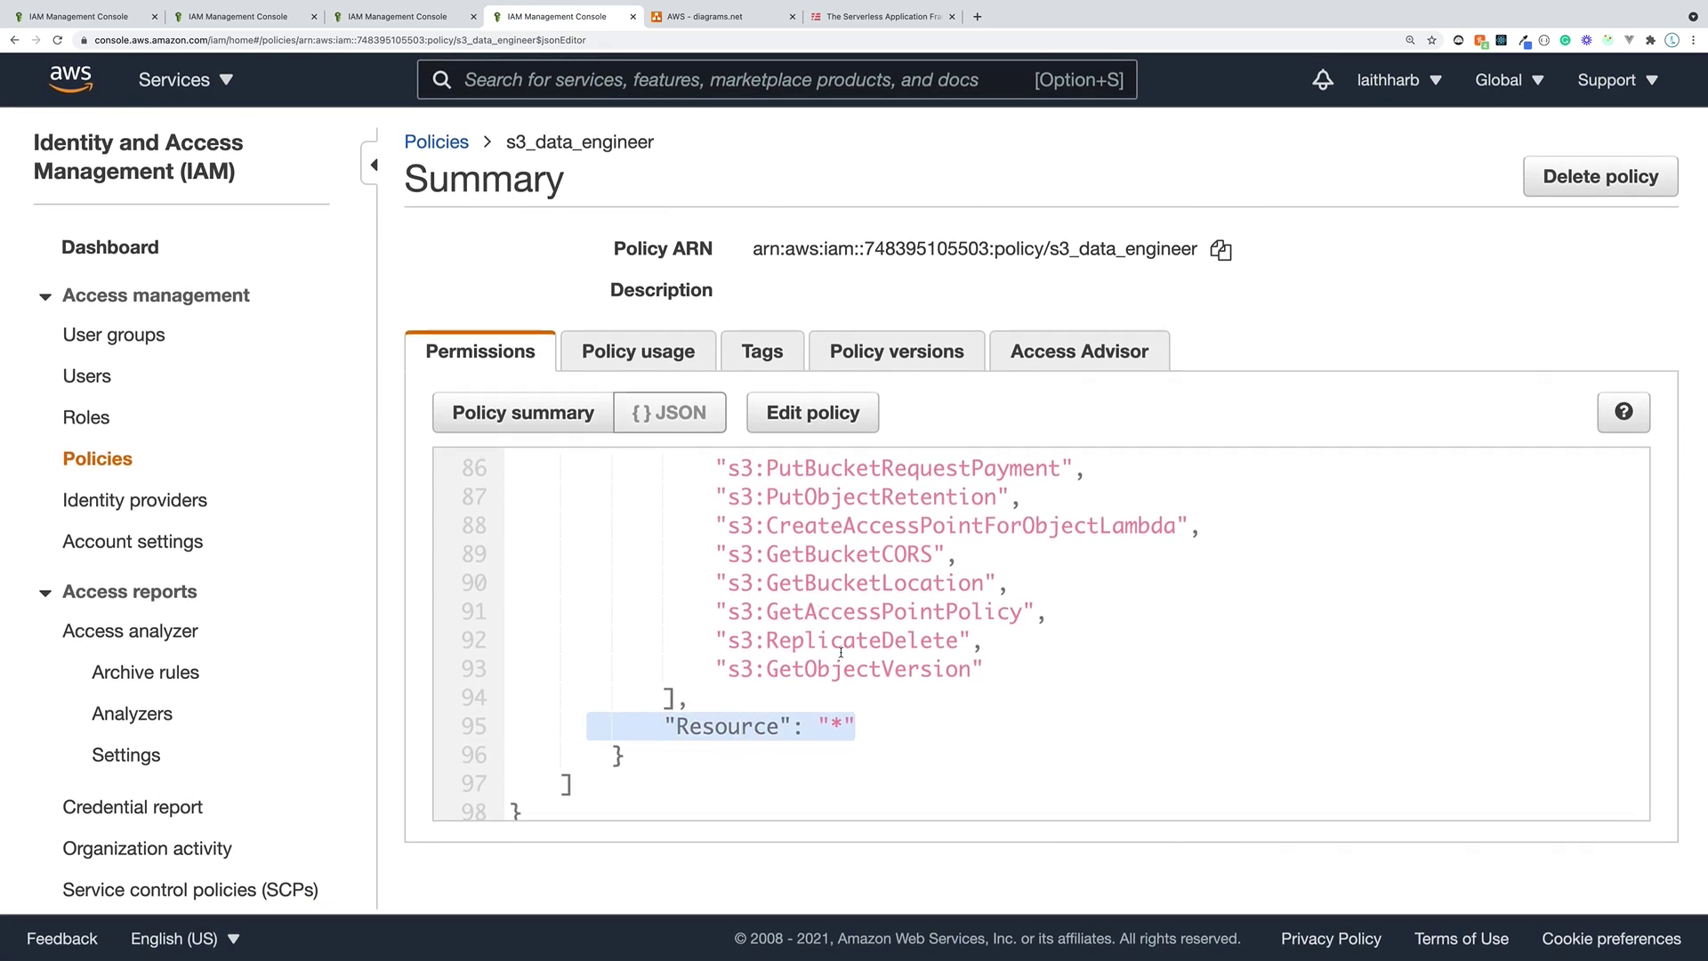
{"action": "scroll", "coordinate": [841, 651], "scroll_direction": "up", "scroll_amount": 2}
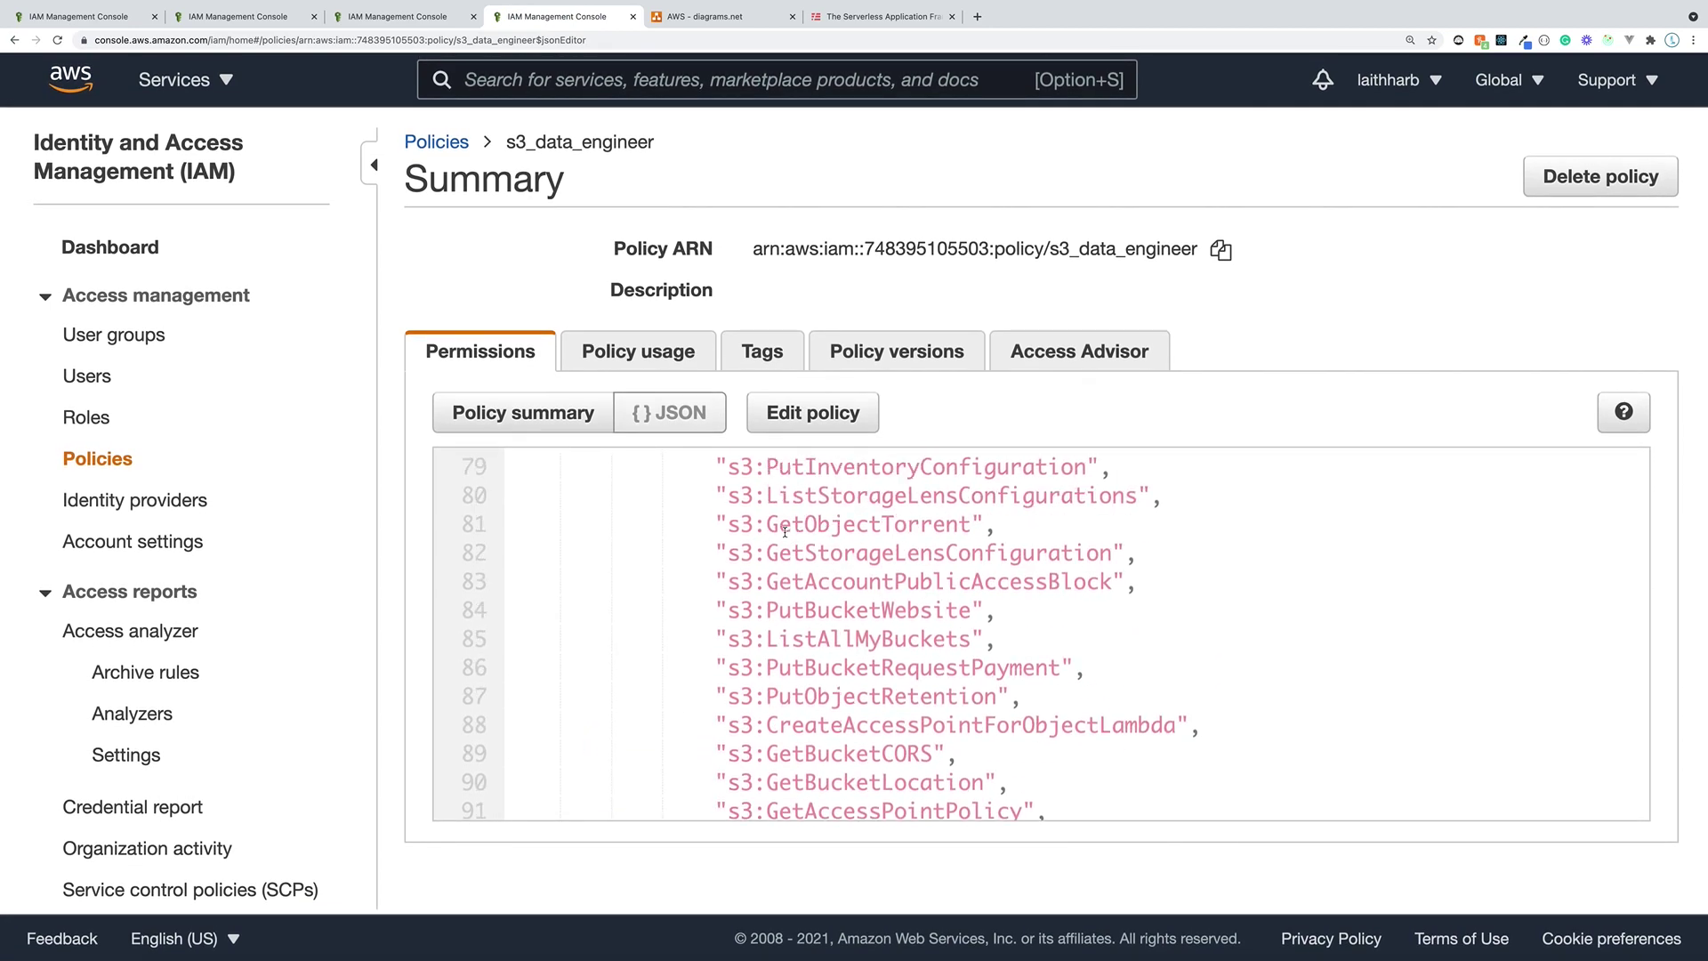
{"action": "scroll", "coordinate": [922, 580], "scroll_direction": "up", "scroll_amount": 10}
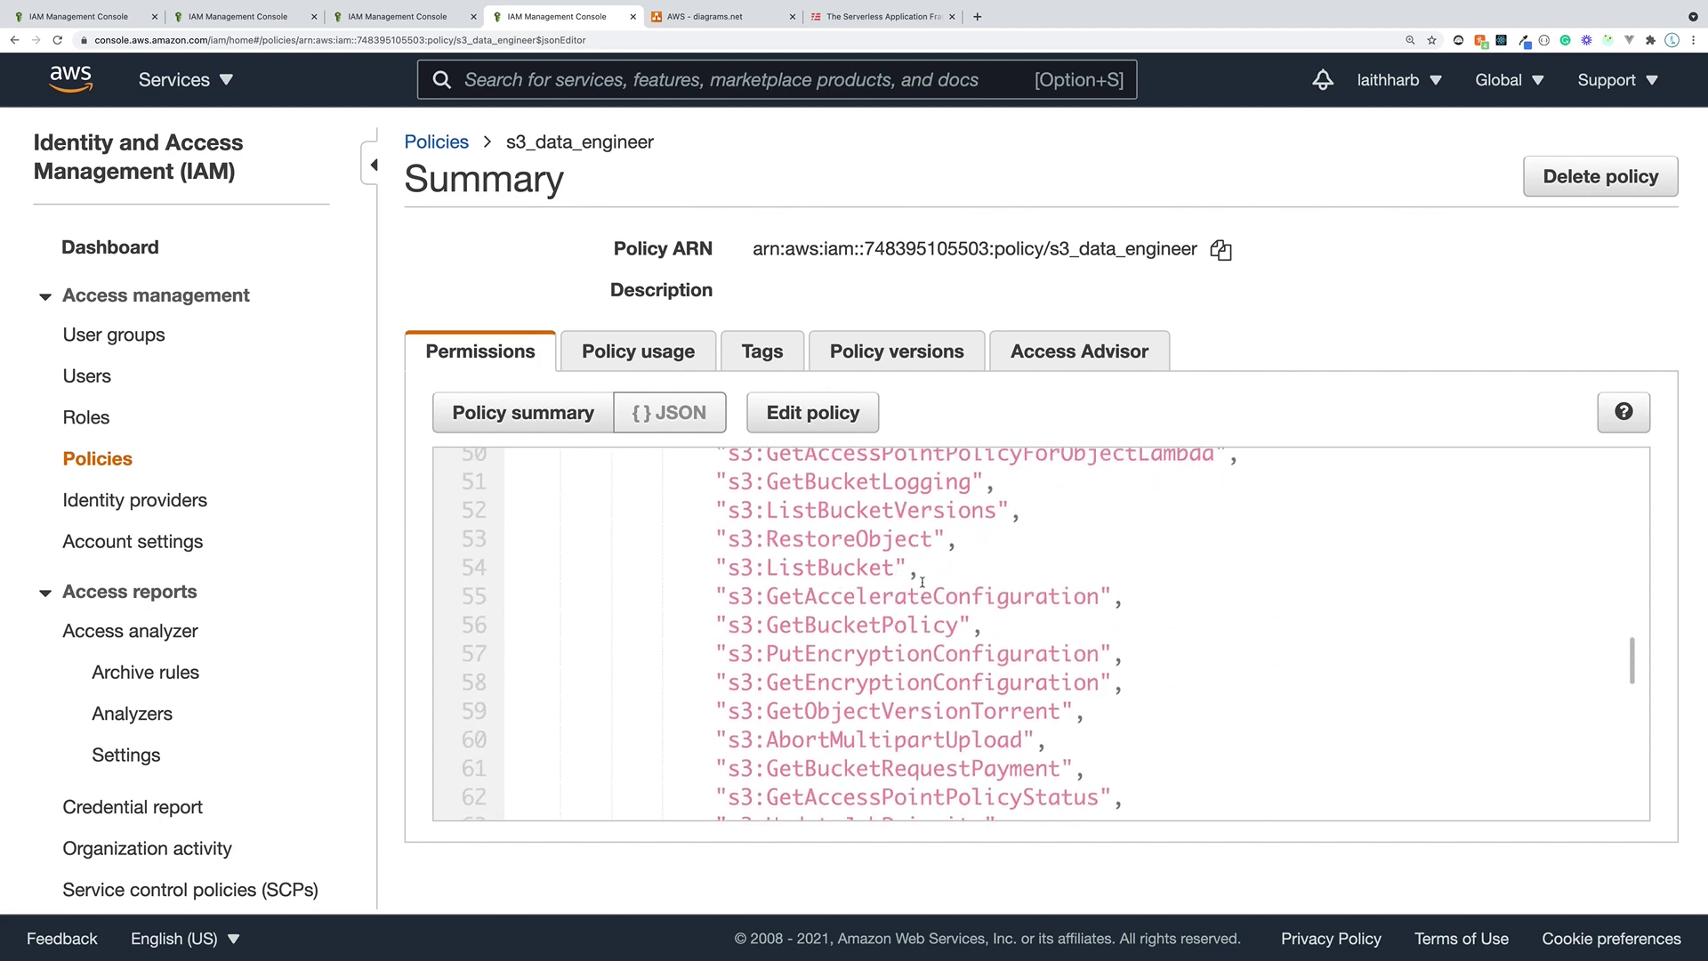
{"action": "scroll", "coordinate": [878, 611], "scroll_direction": "down", "scroll_amount": 12}
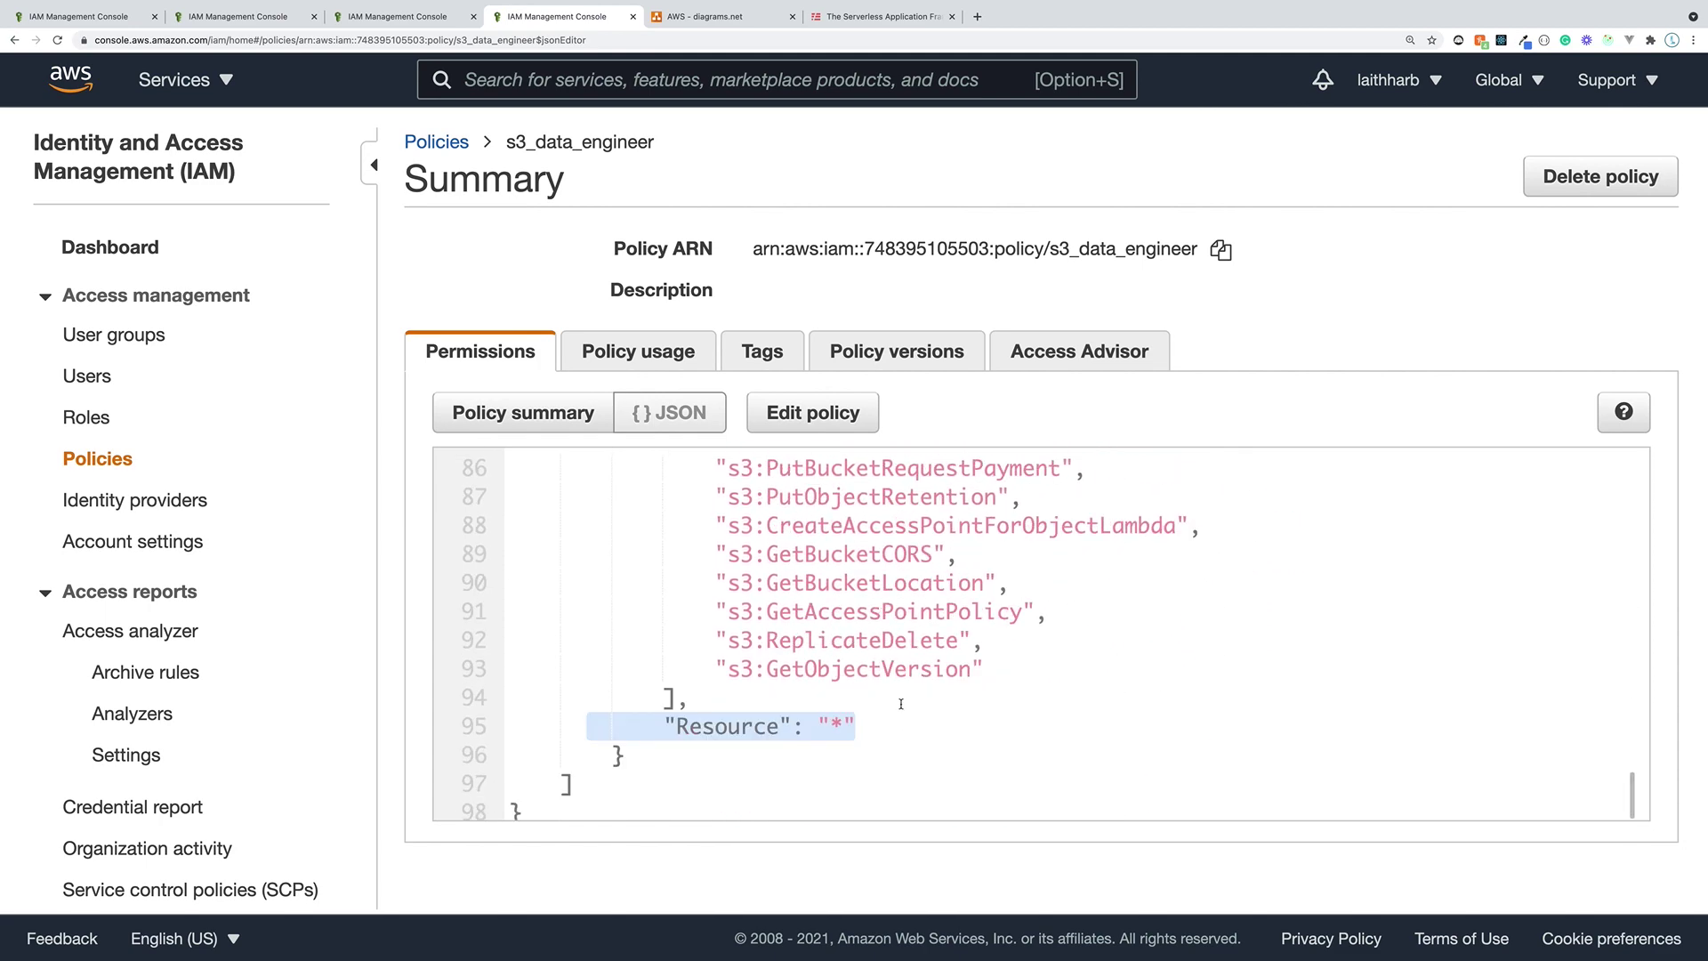
{"action": "left_click_drag", "start_coordinate": [900, 704], "coordinate": [653, 704]}
- Return to the policy summary and examine the individual actions it allows for S3
{"action": "left_click", "coordinate": [12, 41]}
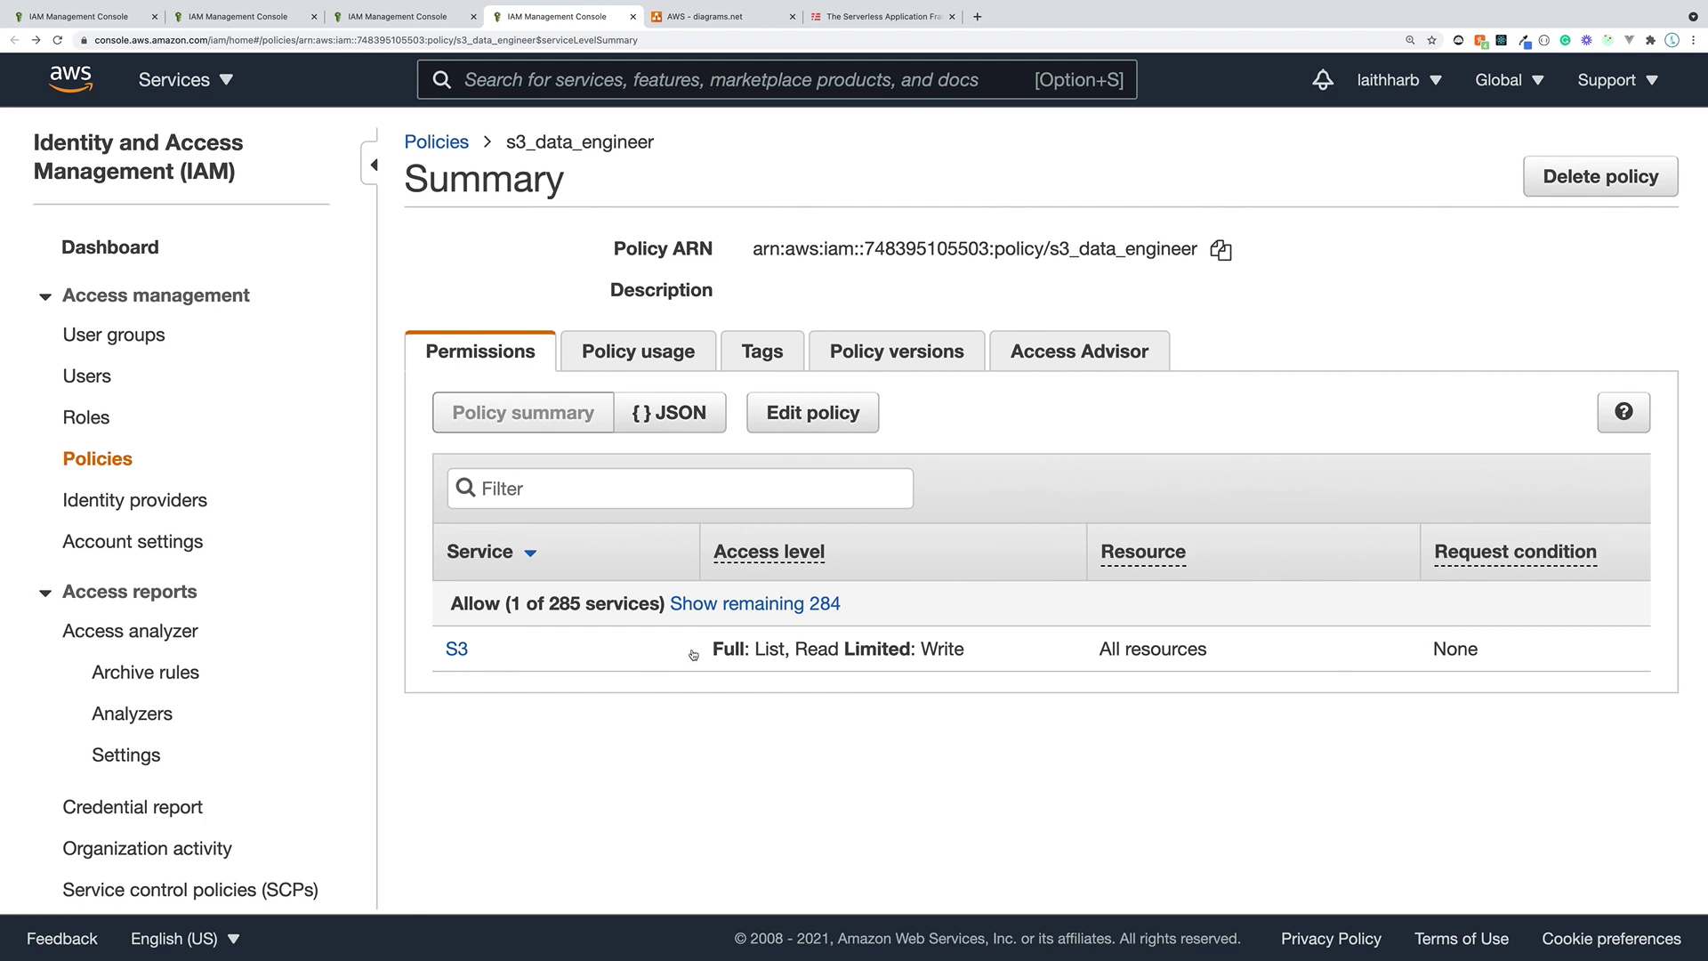
{"action": "left_click", "coordinate": [457, 651]}
{"action": "scroll", "coordinate": [678, 658], "scroll_direction": "down", "scroll_amount": 3}
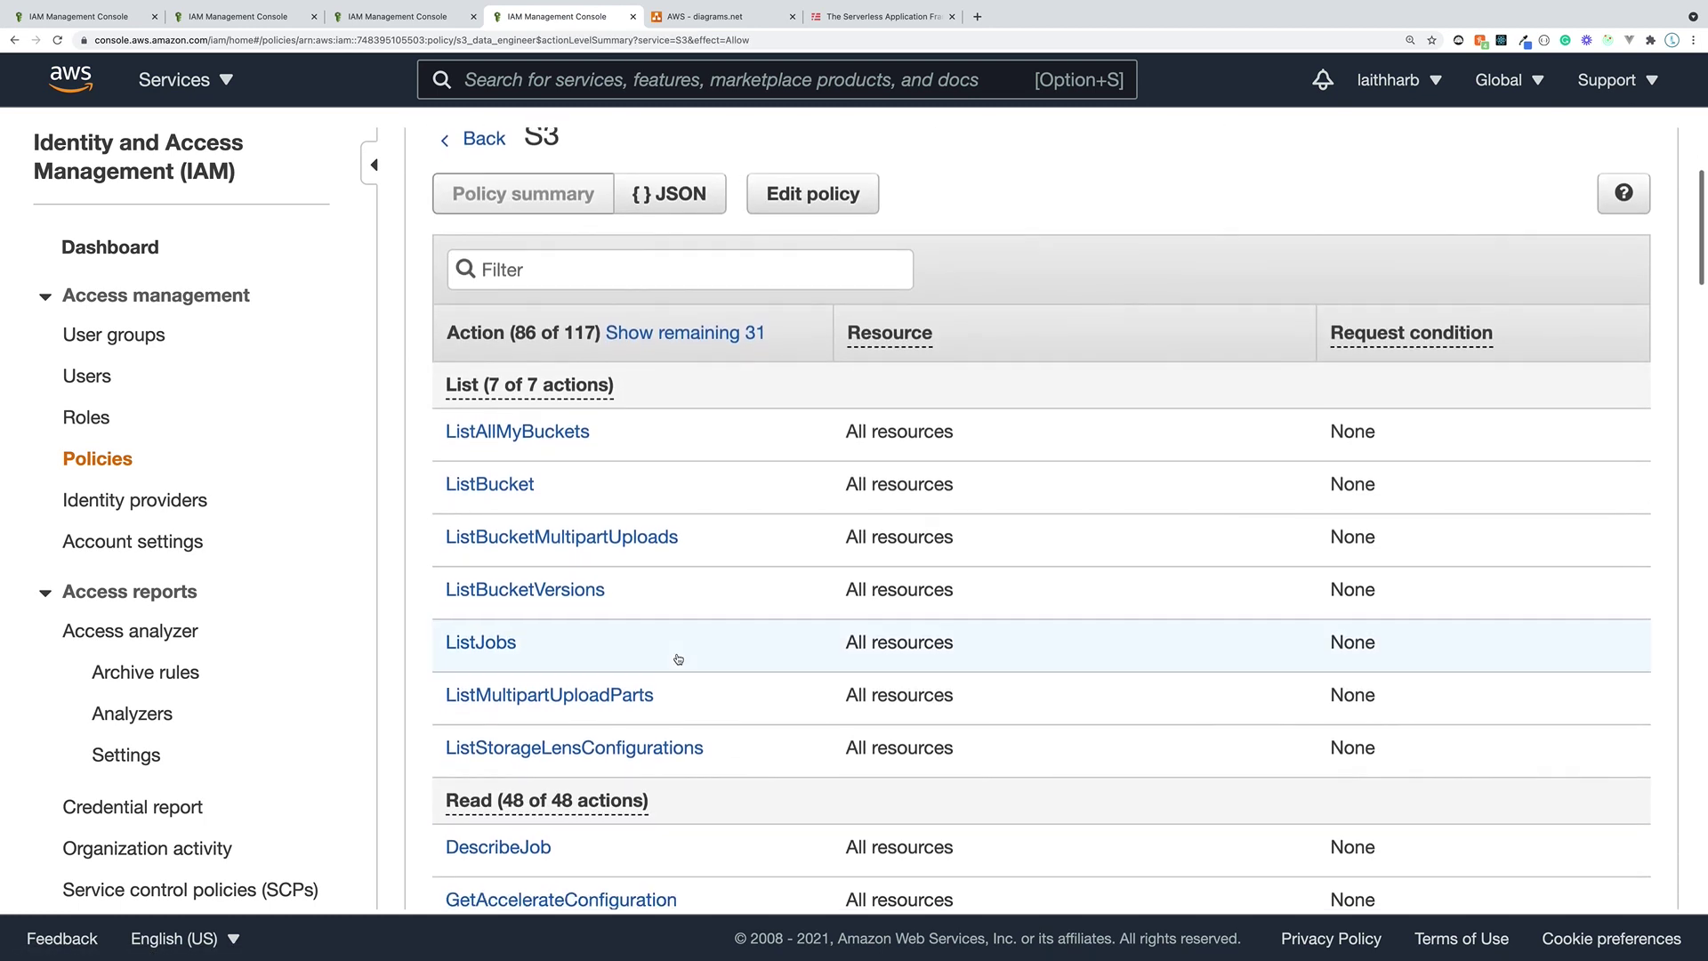
{"action": "scroll", "coordinate": [677, 658], "scroll_direction": "up", "scroll_amount": 3}
- Edit the s3_data_engineer policy in the visual editor and remove the entire List access level from its S3 actions
{"action": "left_click", "coordinate": [826, 369]}
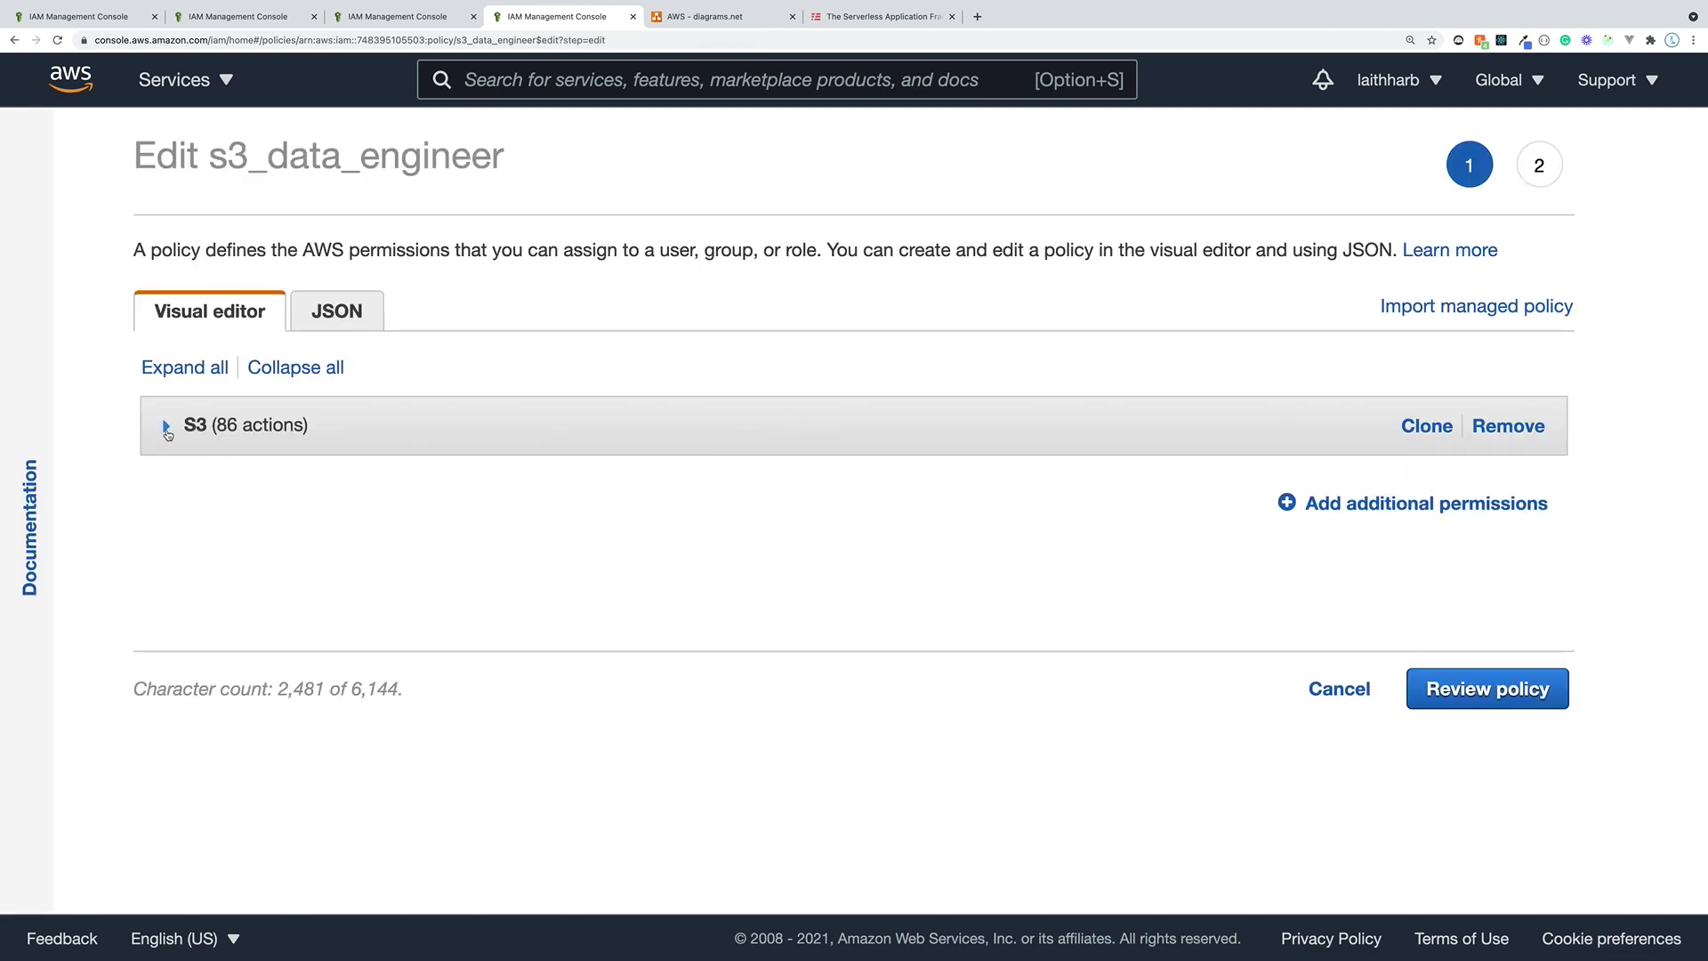
{"action": "left_click", "coordinate": [167, 427]}
{"action": "scroll", "coordinate": [610, 540], "scroll_direction": "down", "scroll_amount": 10}
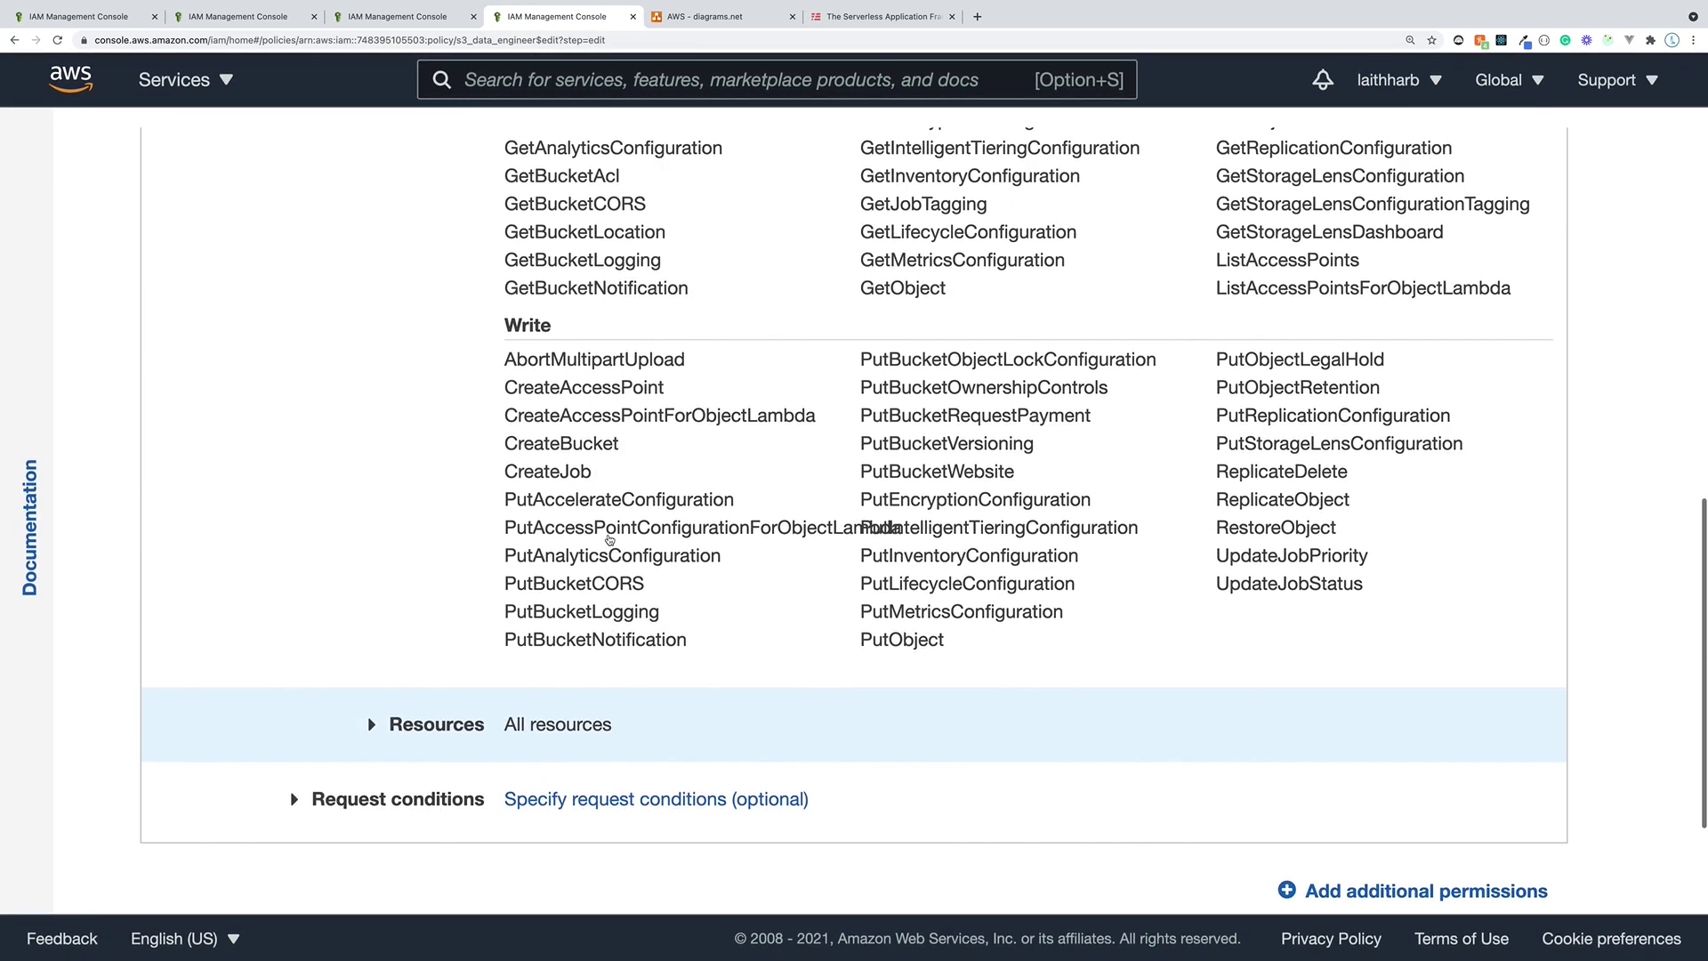
{"action": "scroll", "coordinate": [610, 540], "scroll_direction": "up", "scroll_amount": 9}
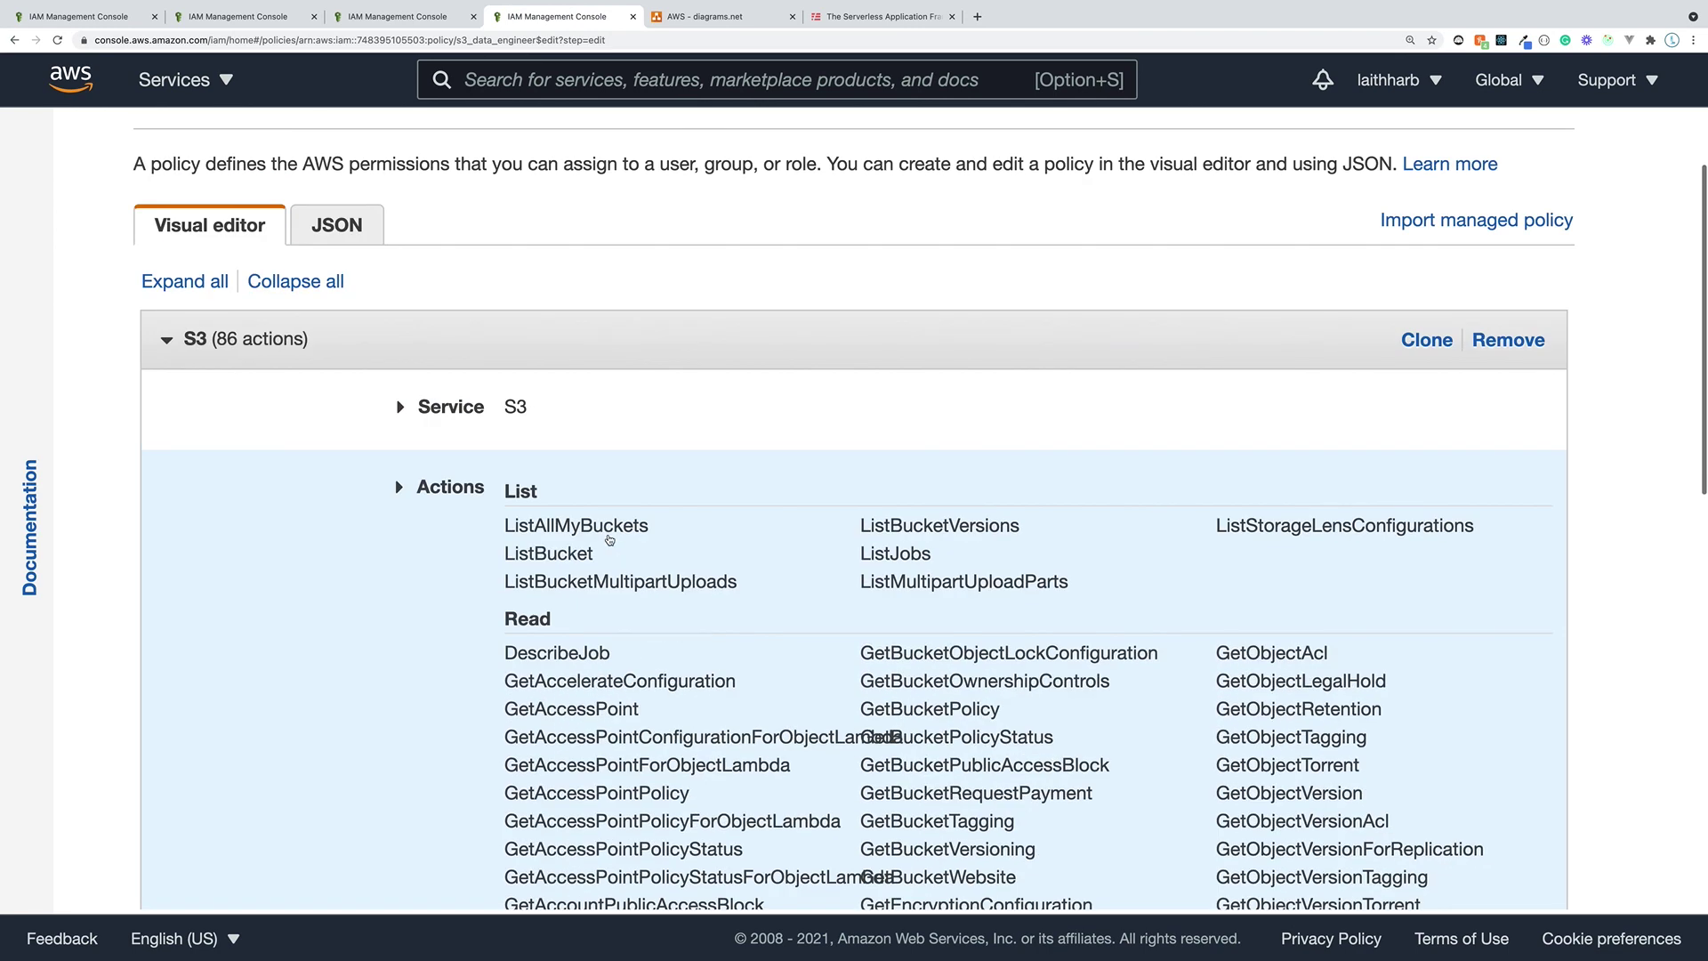
{"action": "left_click", "coordinate": [402, 490]}
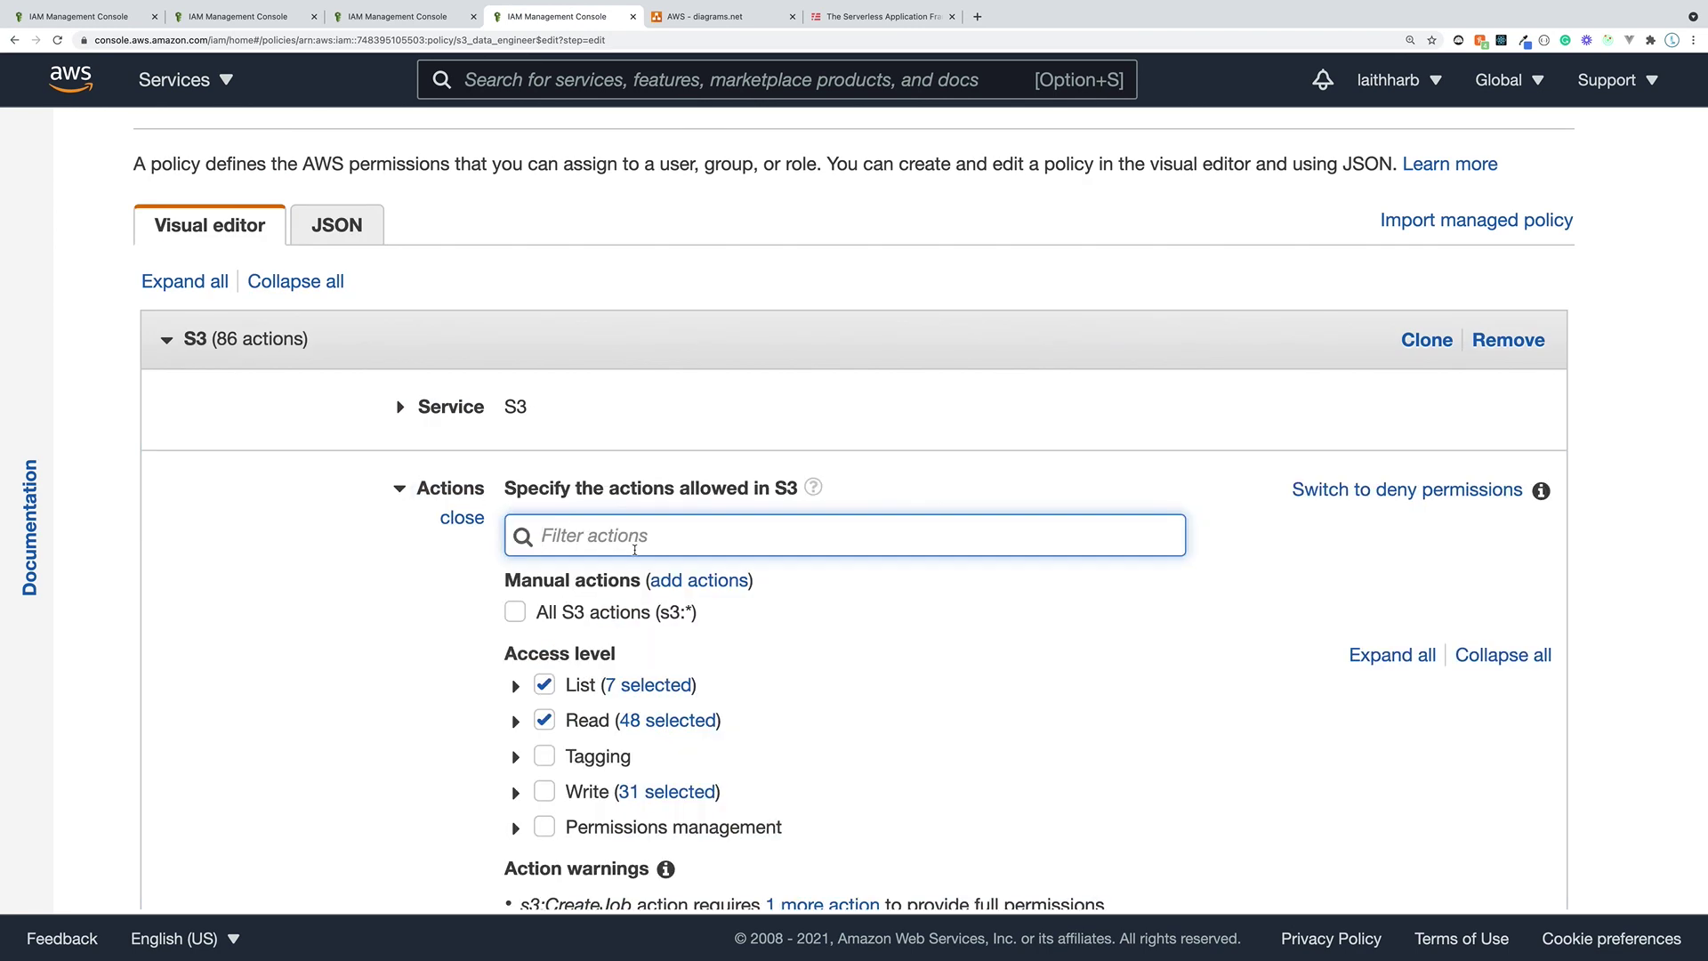
{"action": "scroll", "coordinate": [634, 549], "scroll_direction": "down", "scroll_amount": 2}
{"action": "left_click", "coordinate": [545, 538]}
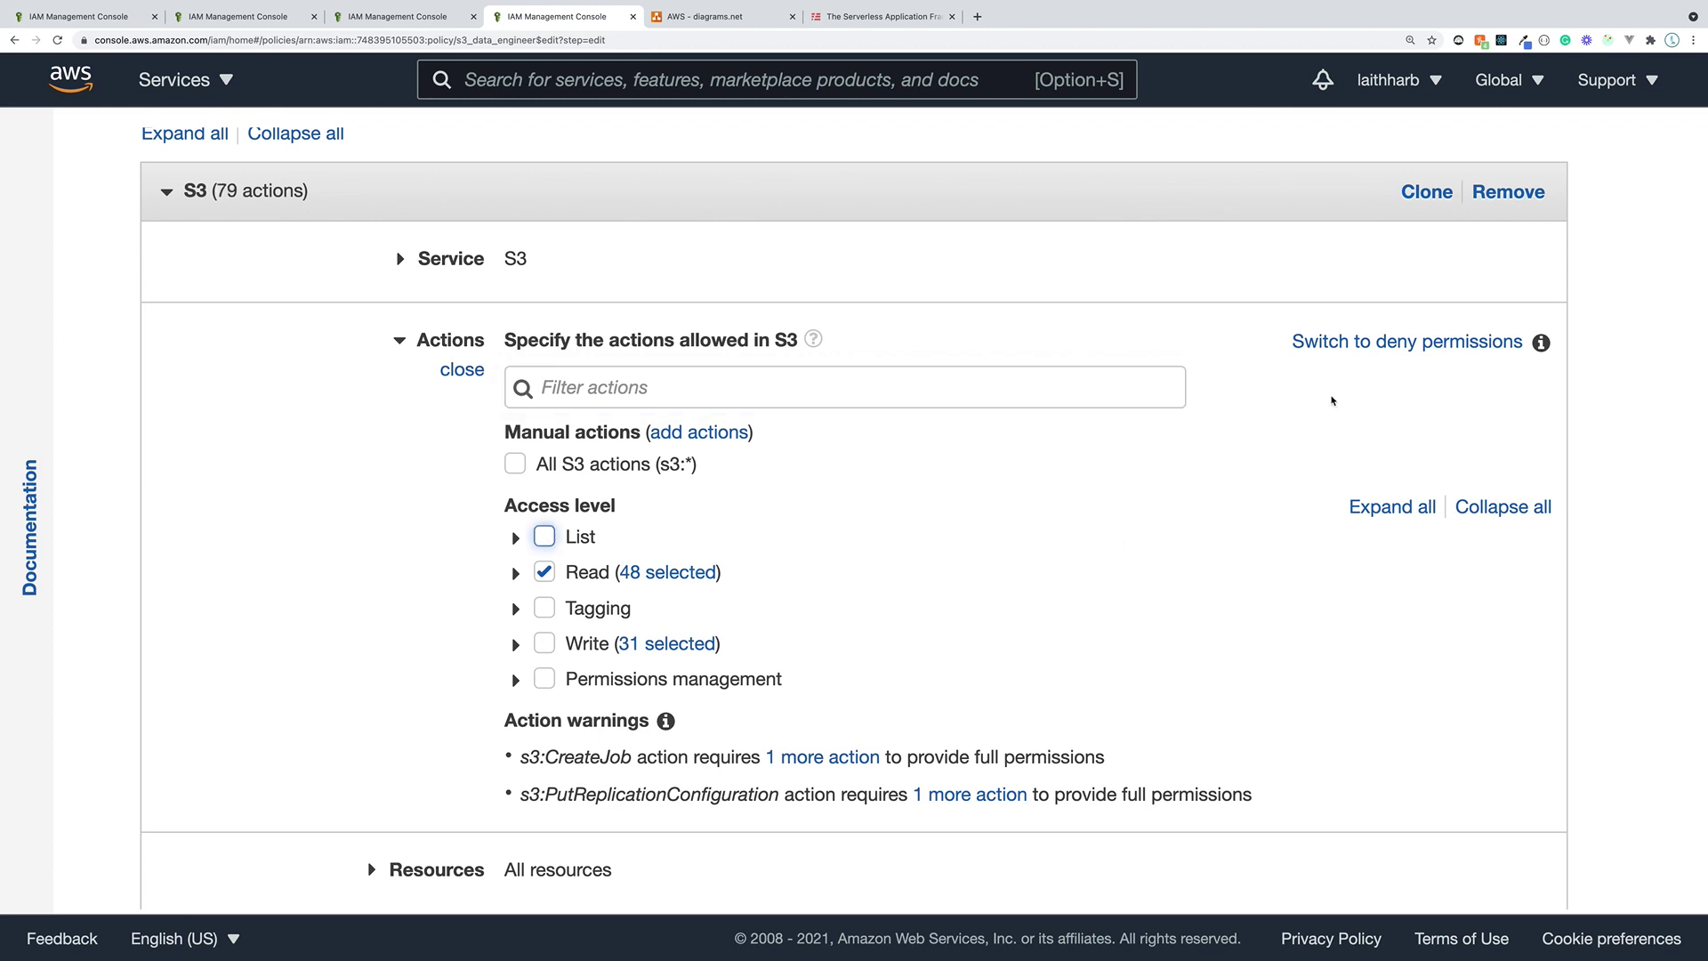
- Review the edited s3_data_engineer policy and save the changes with it kept as default
{"action": "scroll", "coordinate": [1064, 461], "scroll_direction": "down", "scroll_amount": 4}
{"action": "left_click", "coordinate": [1506, 875]}
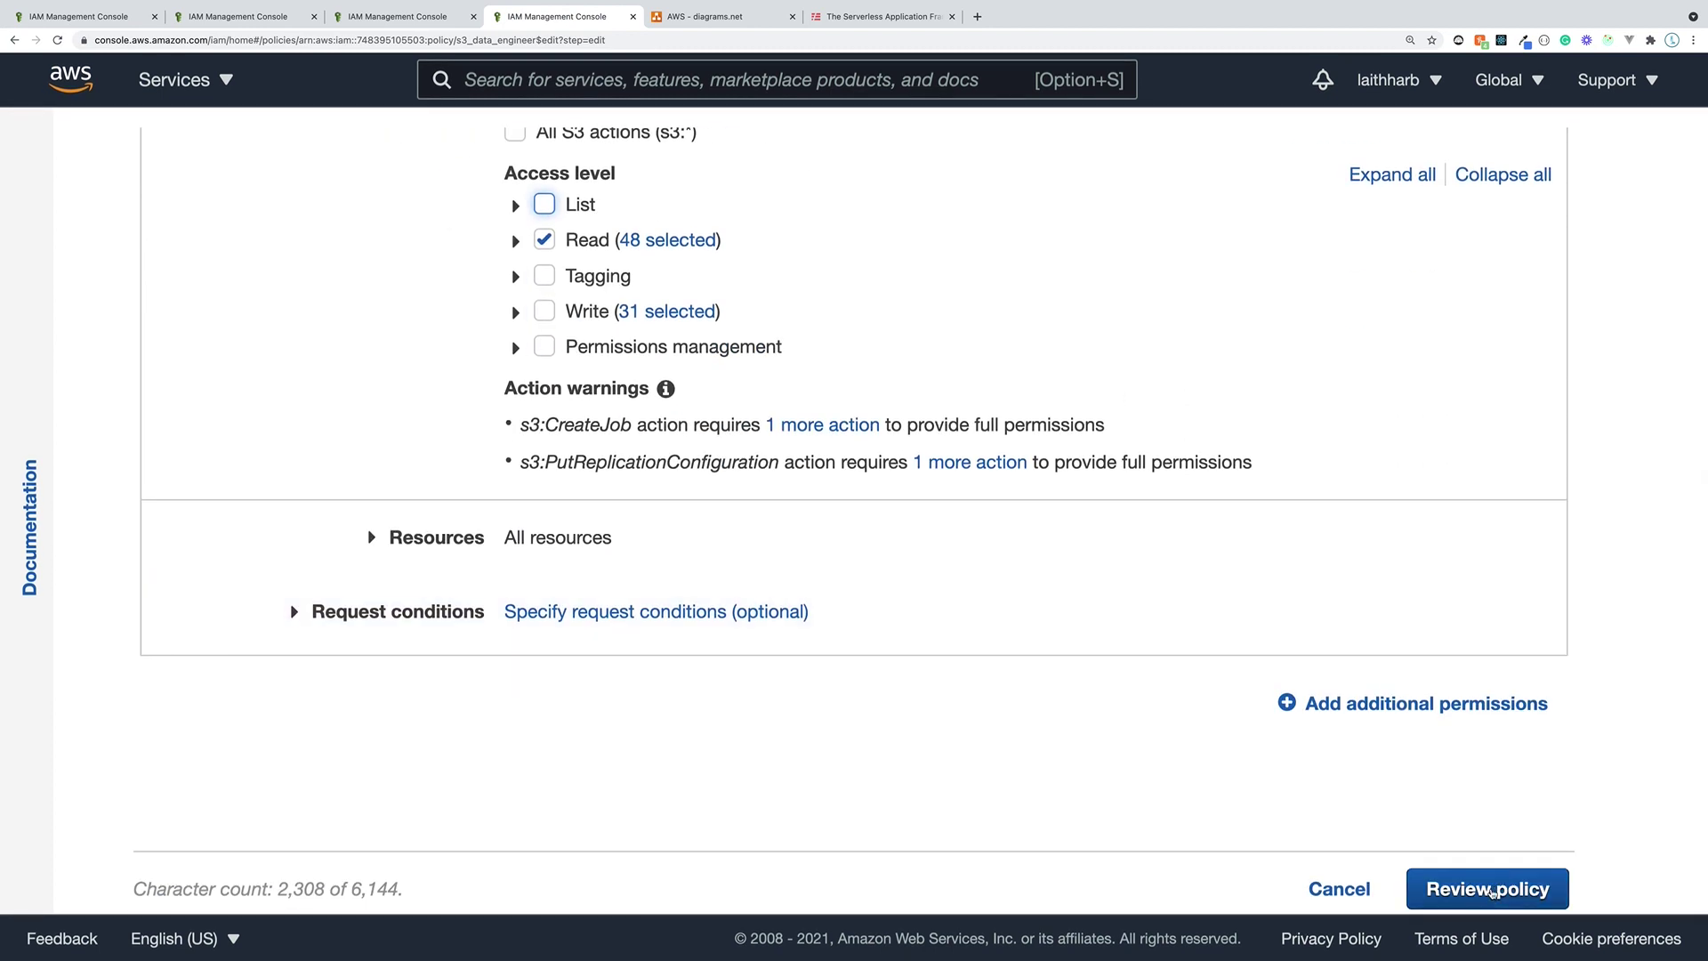
{"action": "left_click", "coordinate": [1503, 768]}
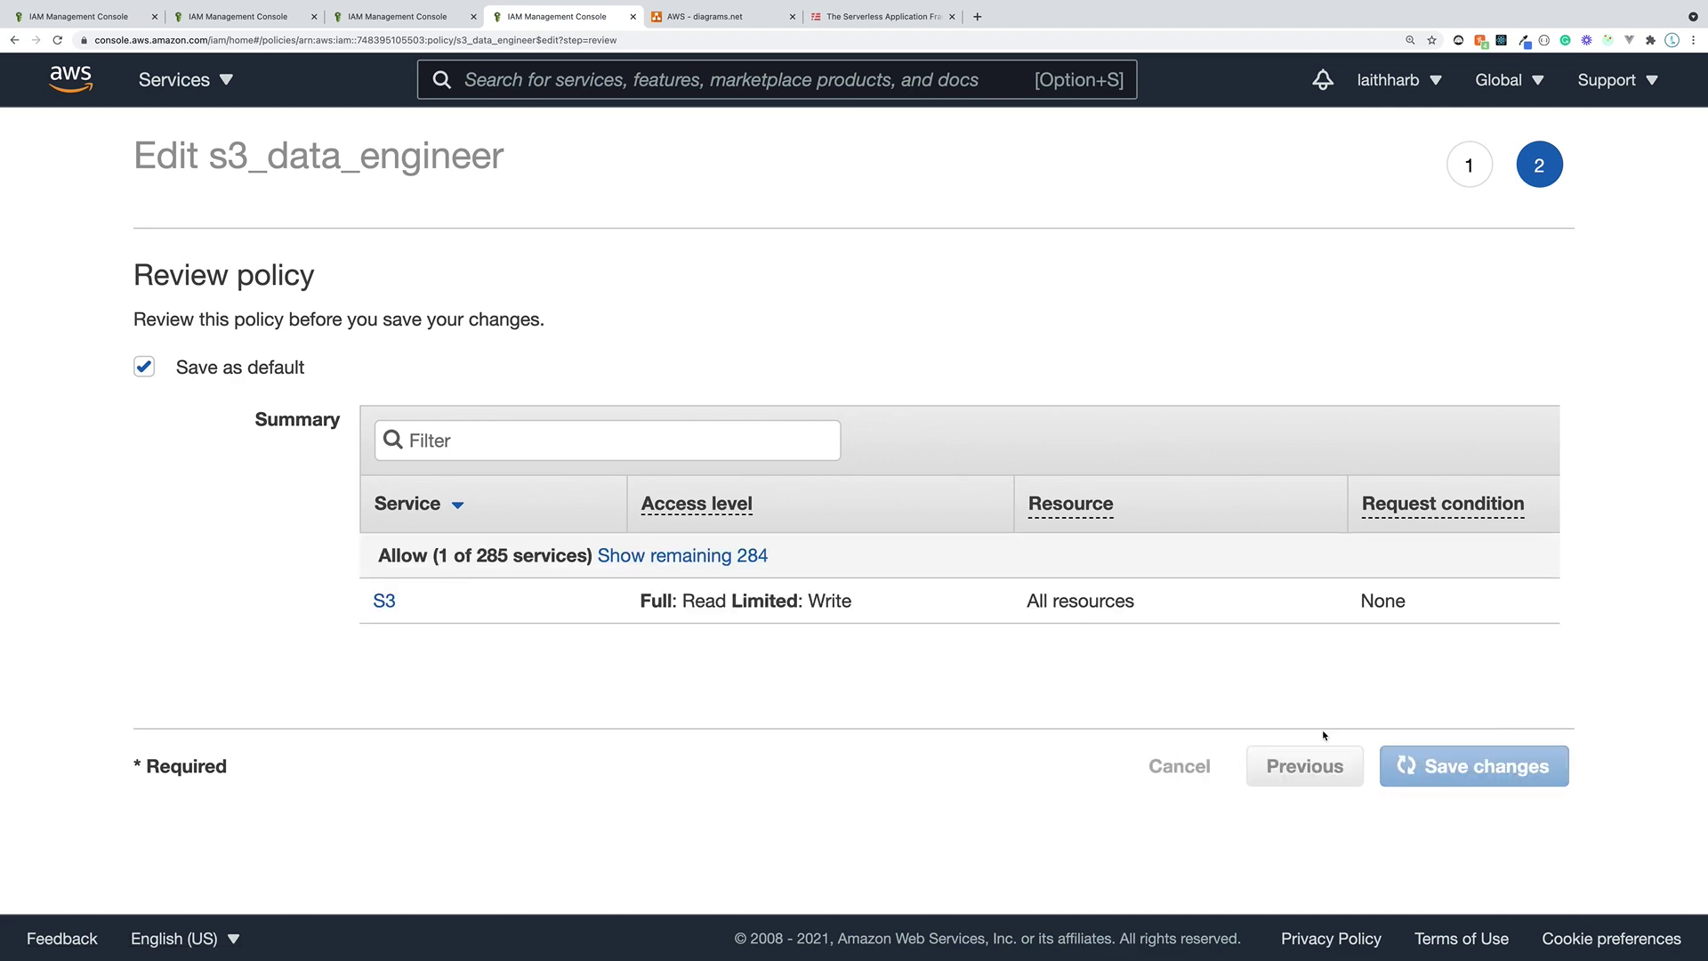
- Switch to Safari and reload the S3 bucket list to check the user's access under the edited policy
{"action": "key", "text": "ctrl+Left"}
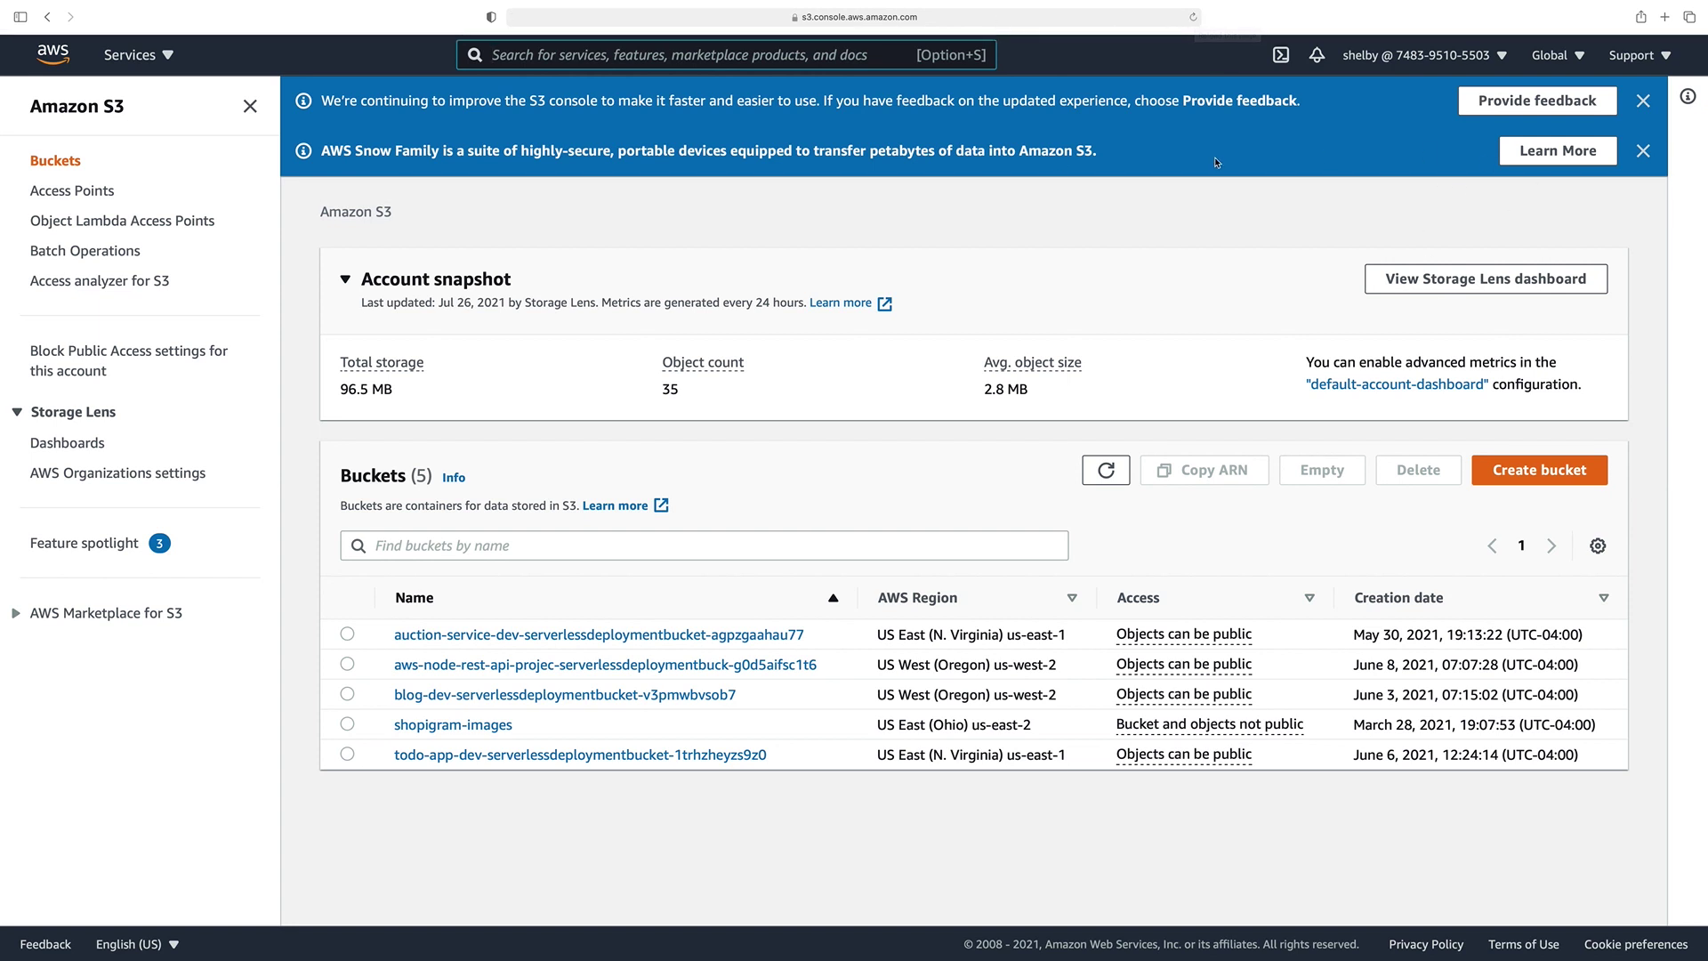
{"action": "left_click", "coordinate": [1193, 17]}
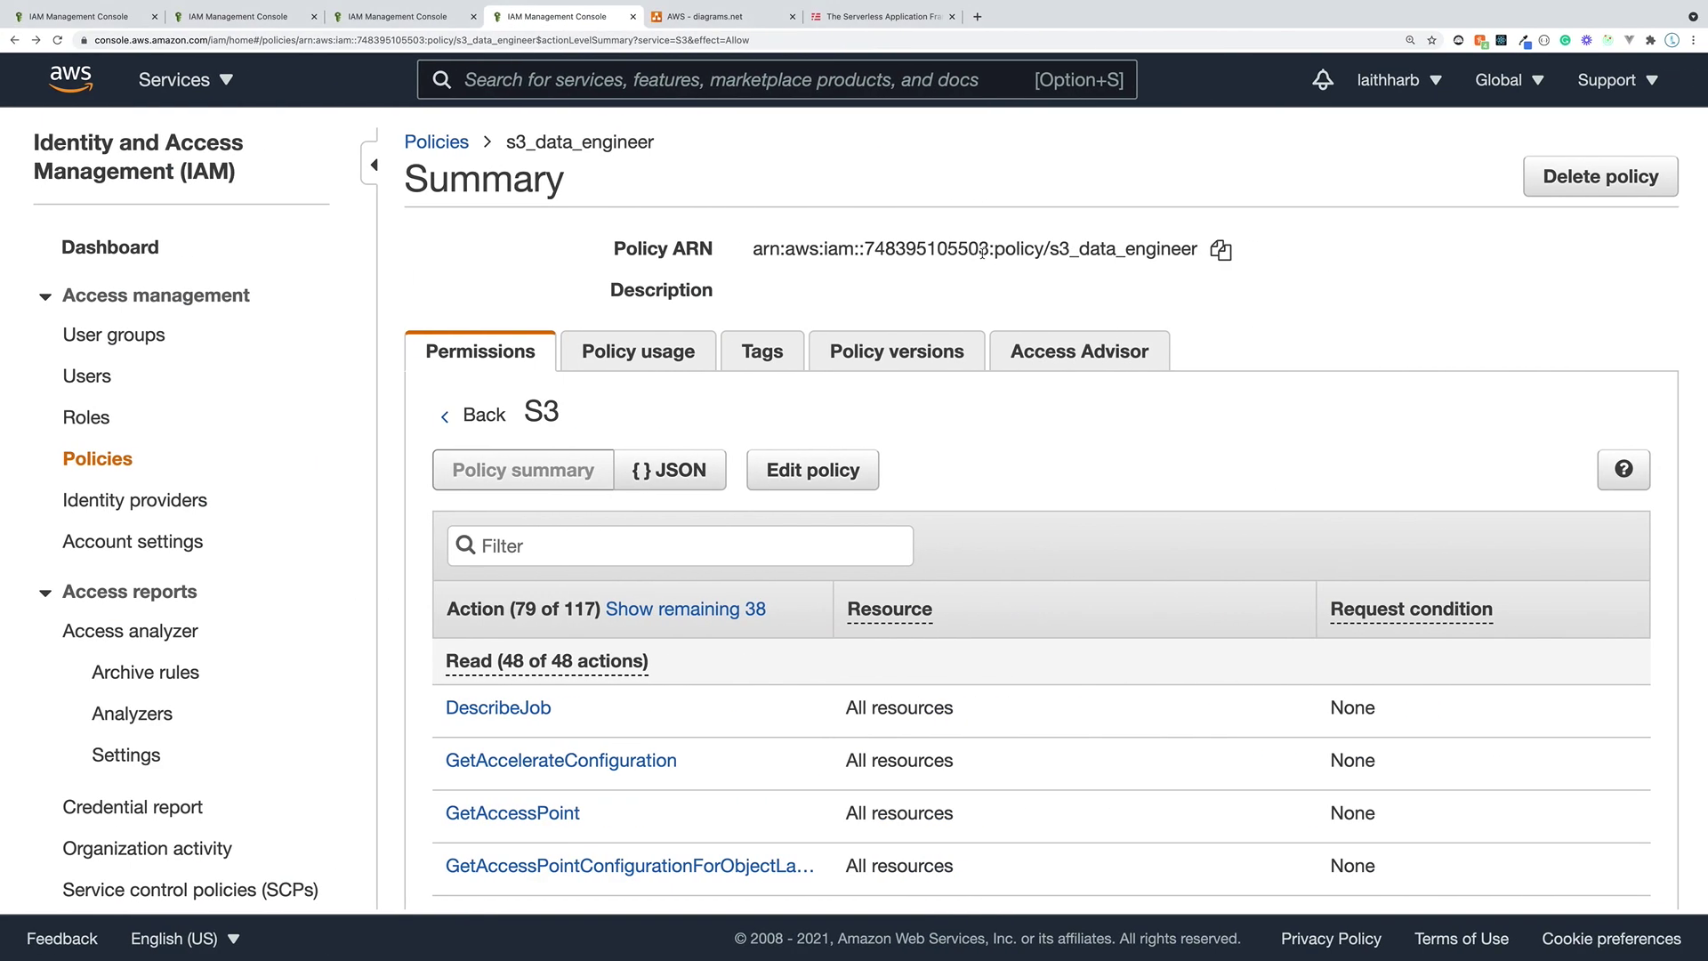
- Return to Chrome and examine the S3 actions that the edited policy allows
{"action": "scroll", "coordinate": [982, 250], "scroll_direction": "down", "scroll_amount": 3}
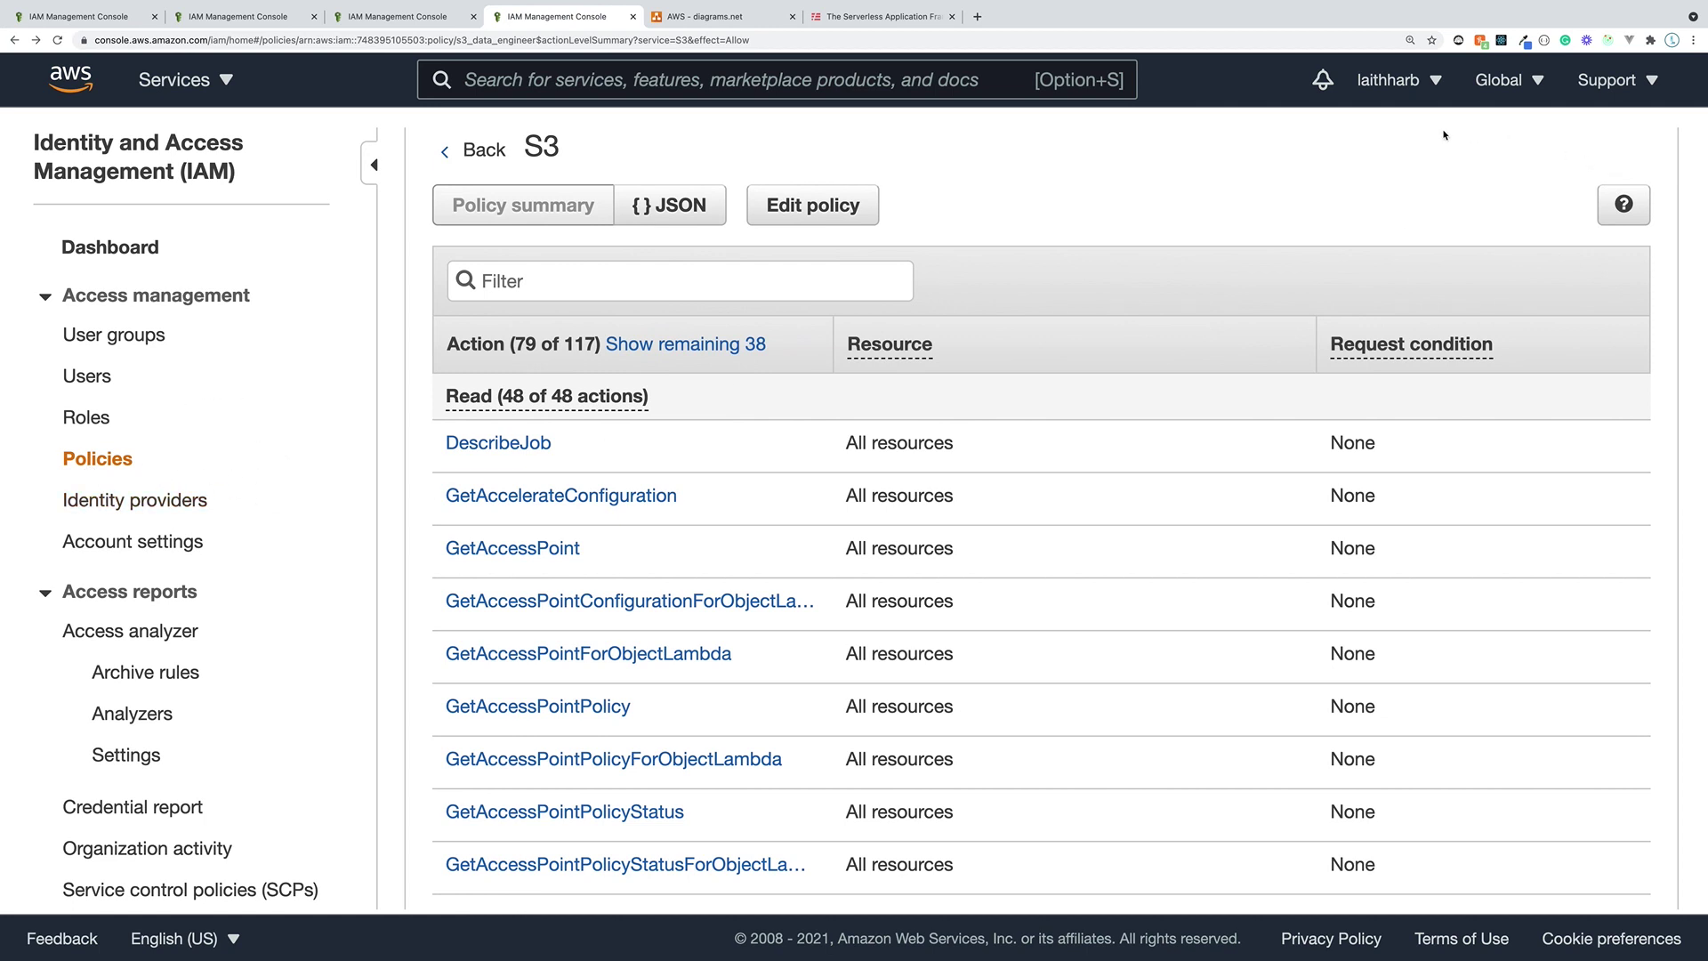
{"action": "left_click", "coordinate": [880, 16]}
{"action": "left_click", "coordinate": [563, 18]}
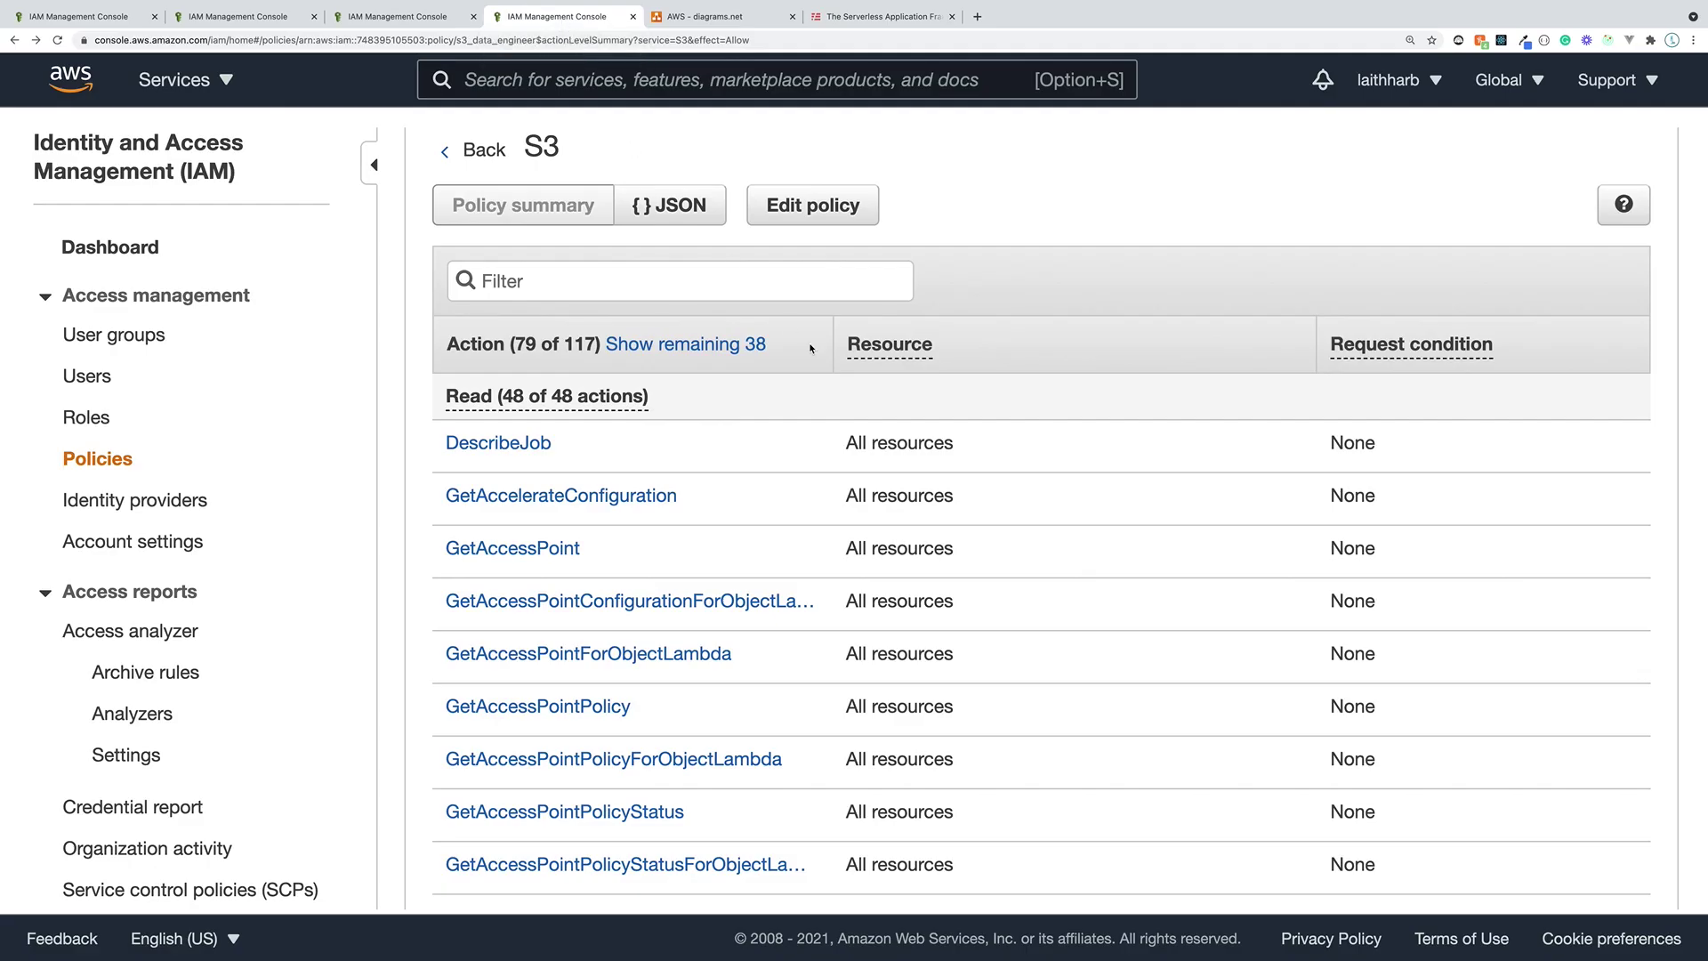